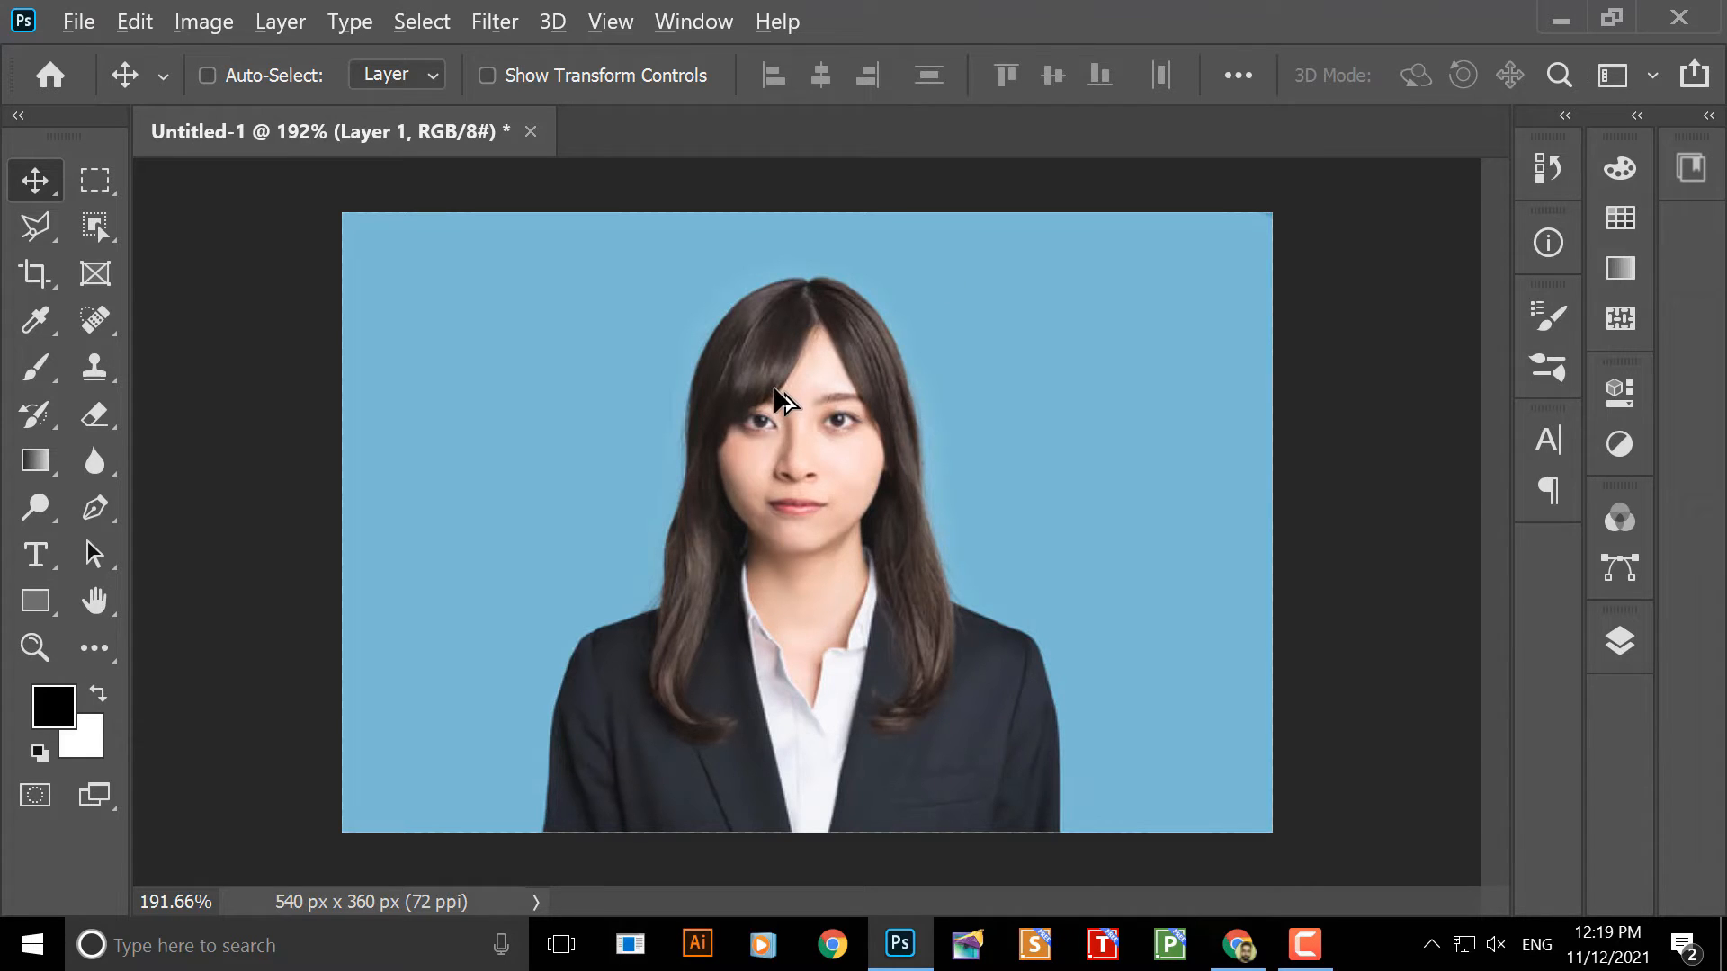
# - Examine the portrait of the woman and her outline against the blue background
pyautogui.scroll(3, 772, 385)
pyautogui.scroll(-5, 774, 388)
pyautogui.scroll(5, 774, 389)
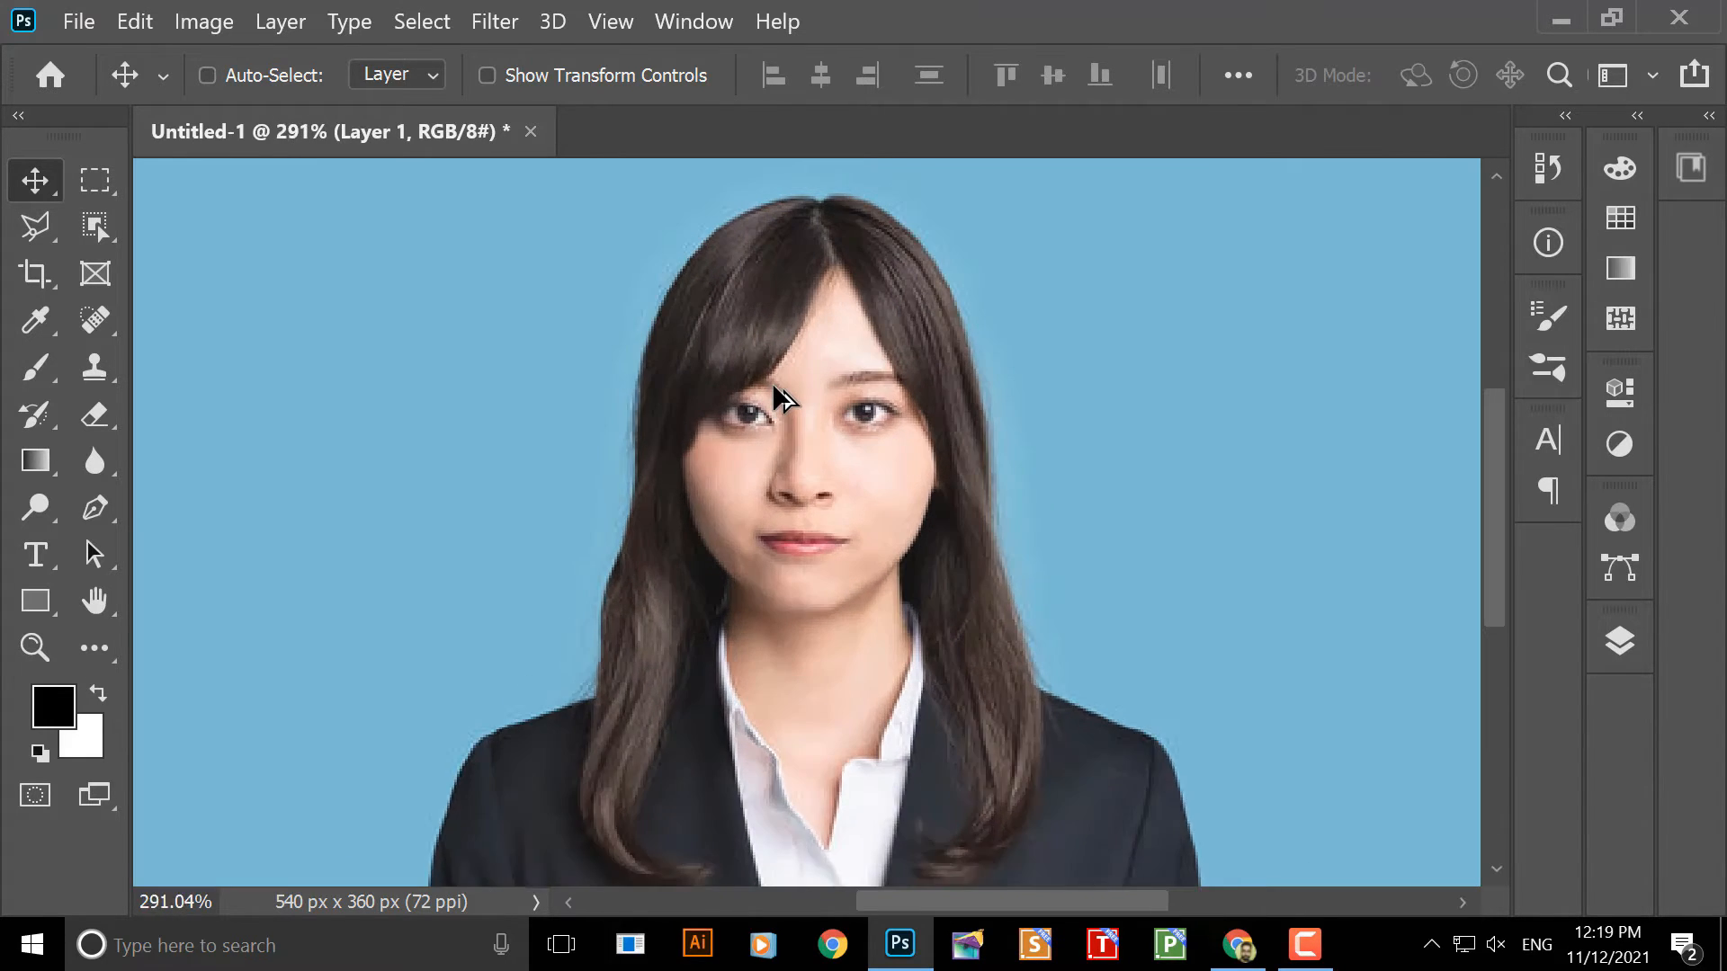
pyautogui.scroll(-3, 773, 388)
pyautogui.scroll(1, 773, 389)
pyautogui.scroll(-2, 773, 388)
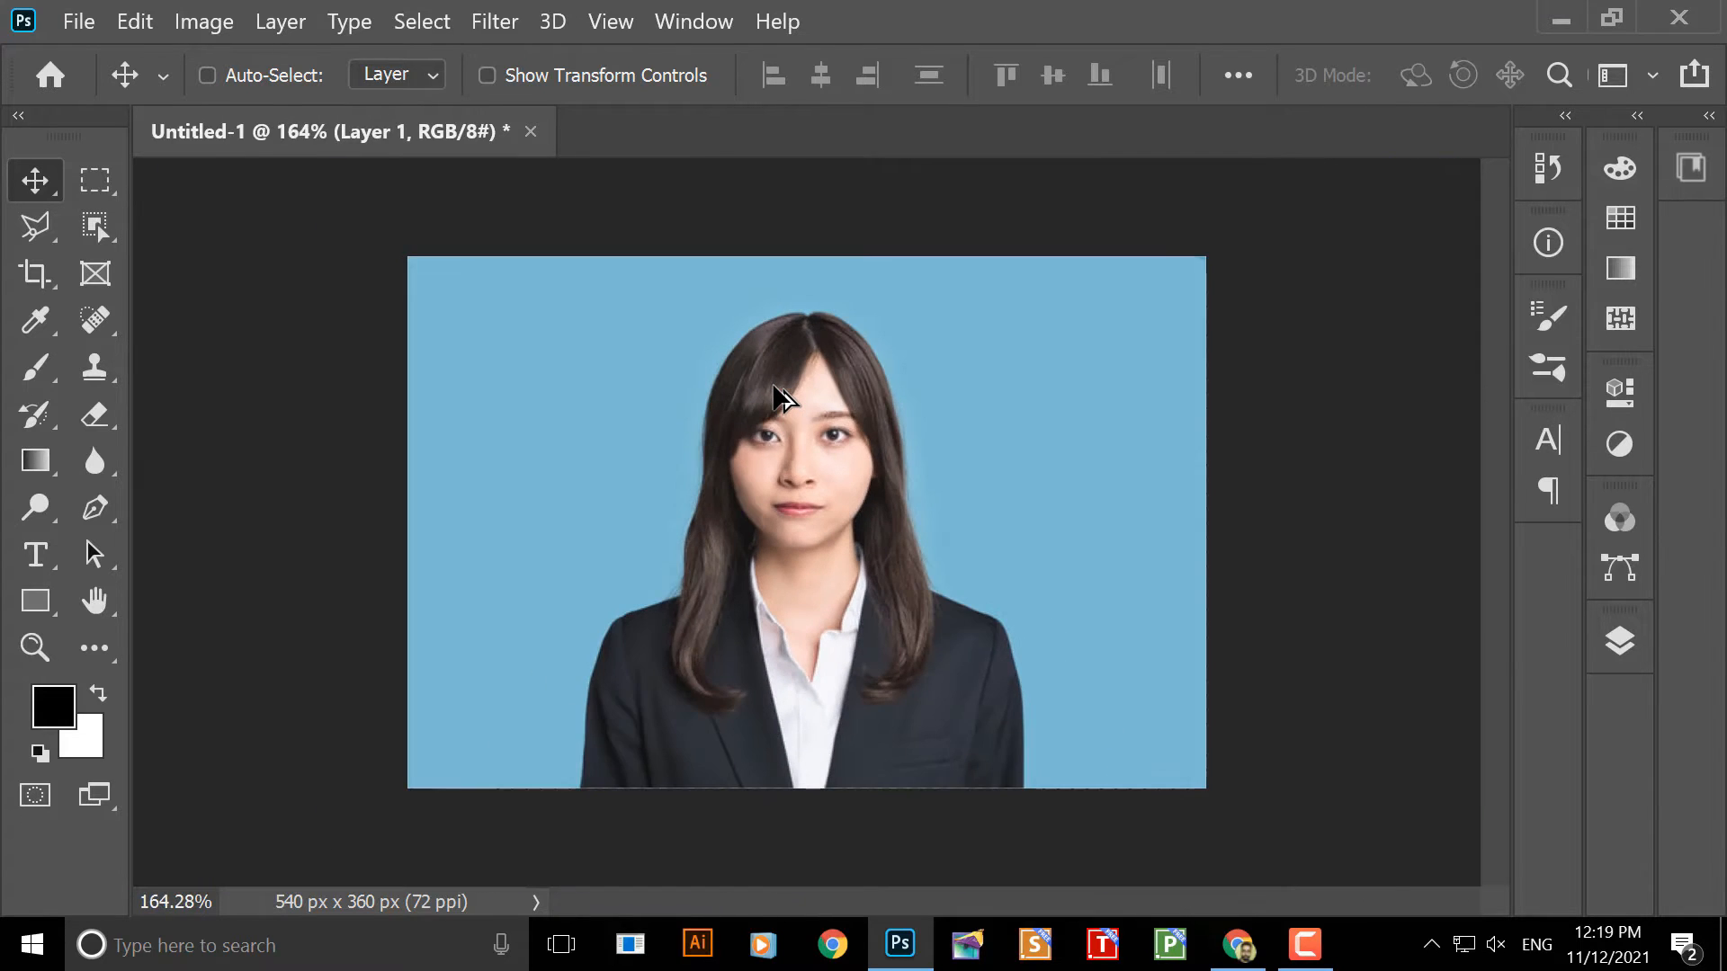
pyautogui.scroll(2, 774, 389)
pyautogui.scroll(1, 773, 386)
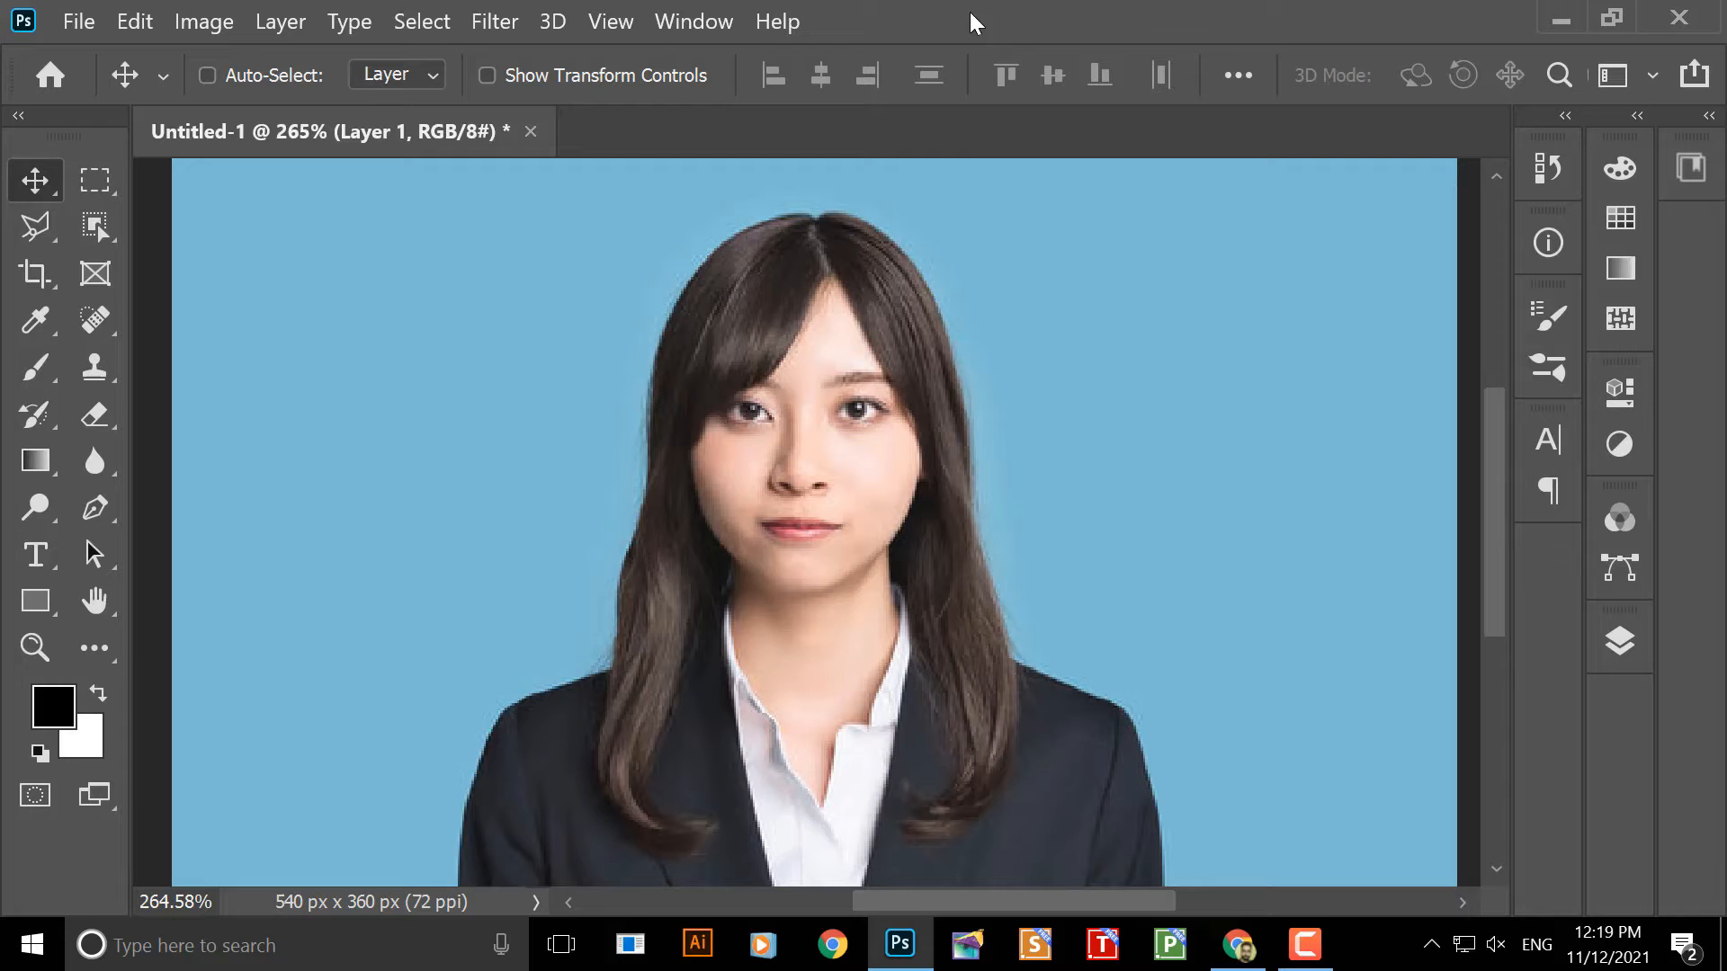
pyautogui.scroll(-3, 918, 393)
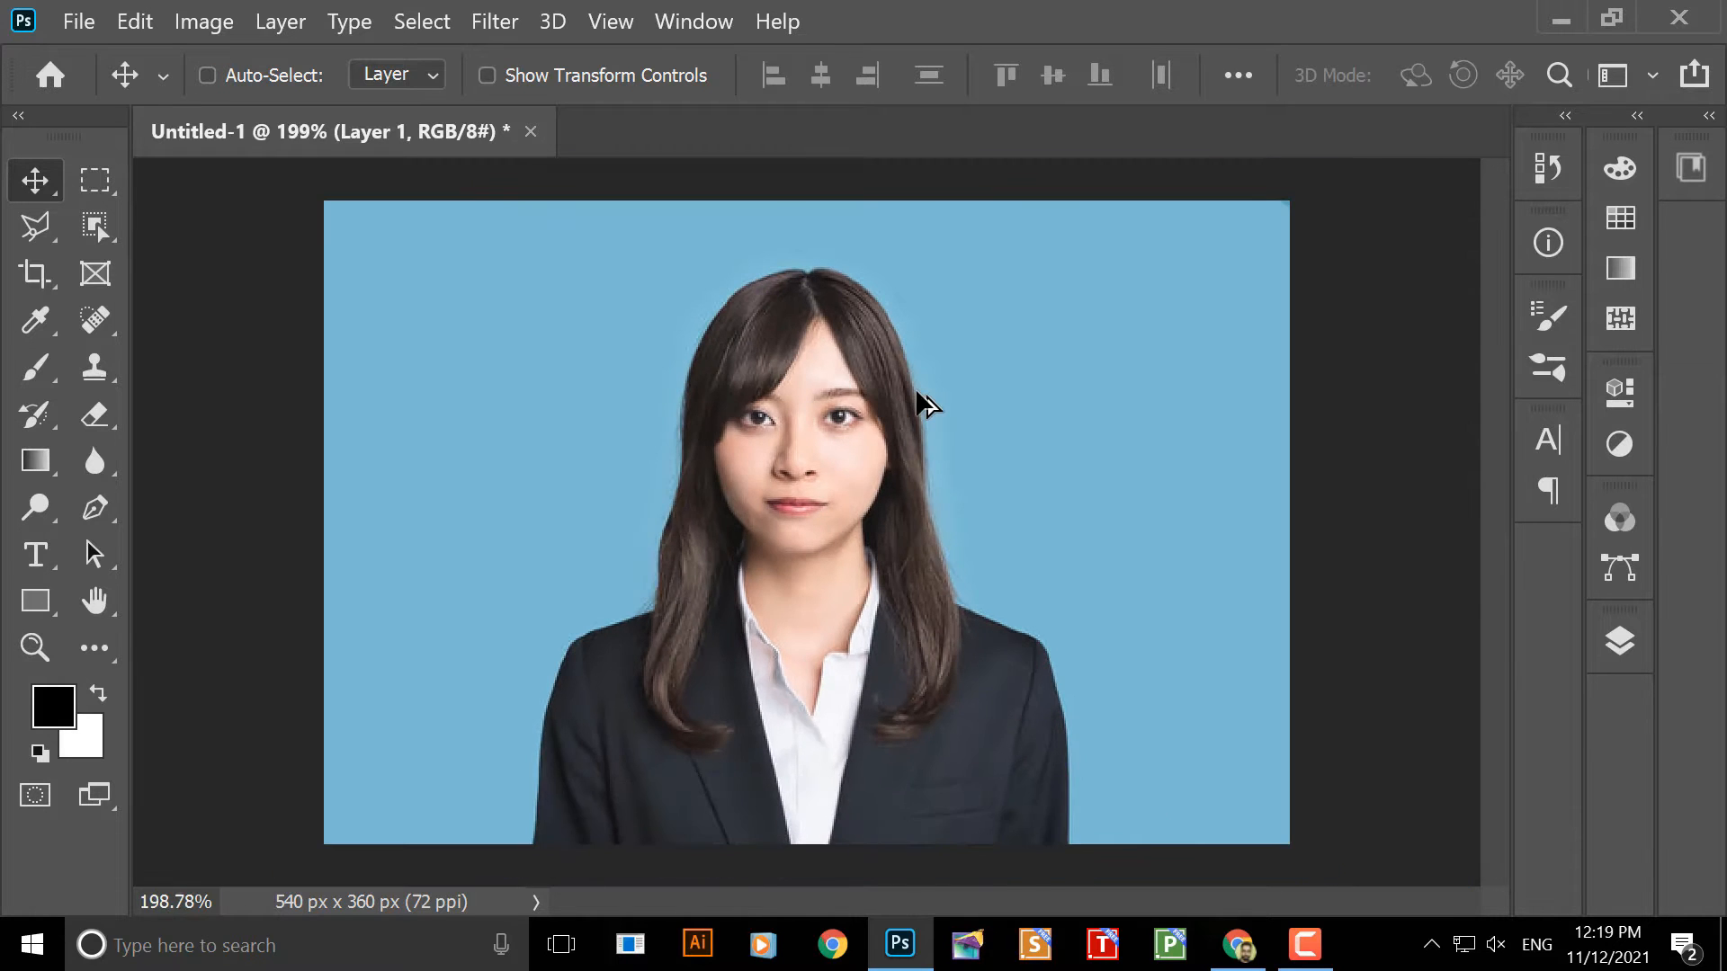
pyautogui.scroll(1, 918, 393)
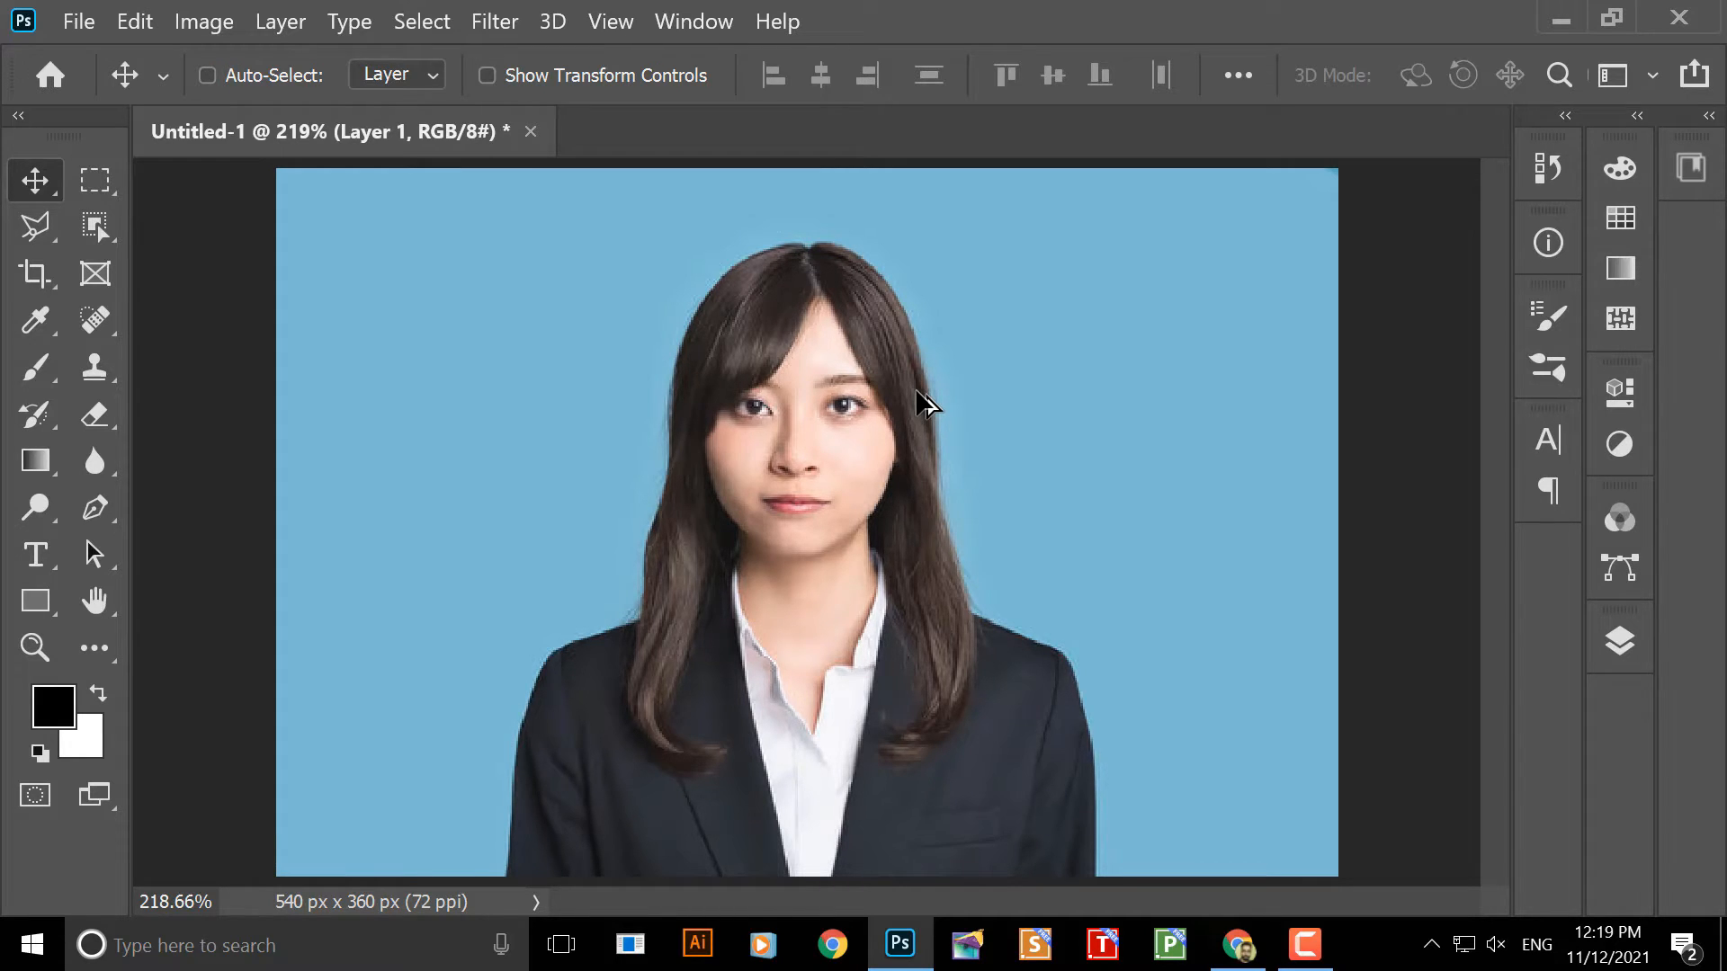
pyautogui.scroll(-3, 878, 400)
pyautogui.scroll(2, 881, 407)
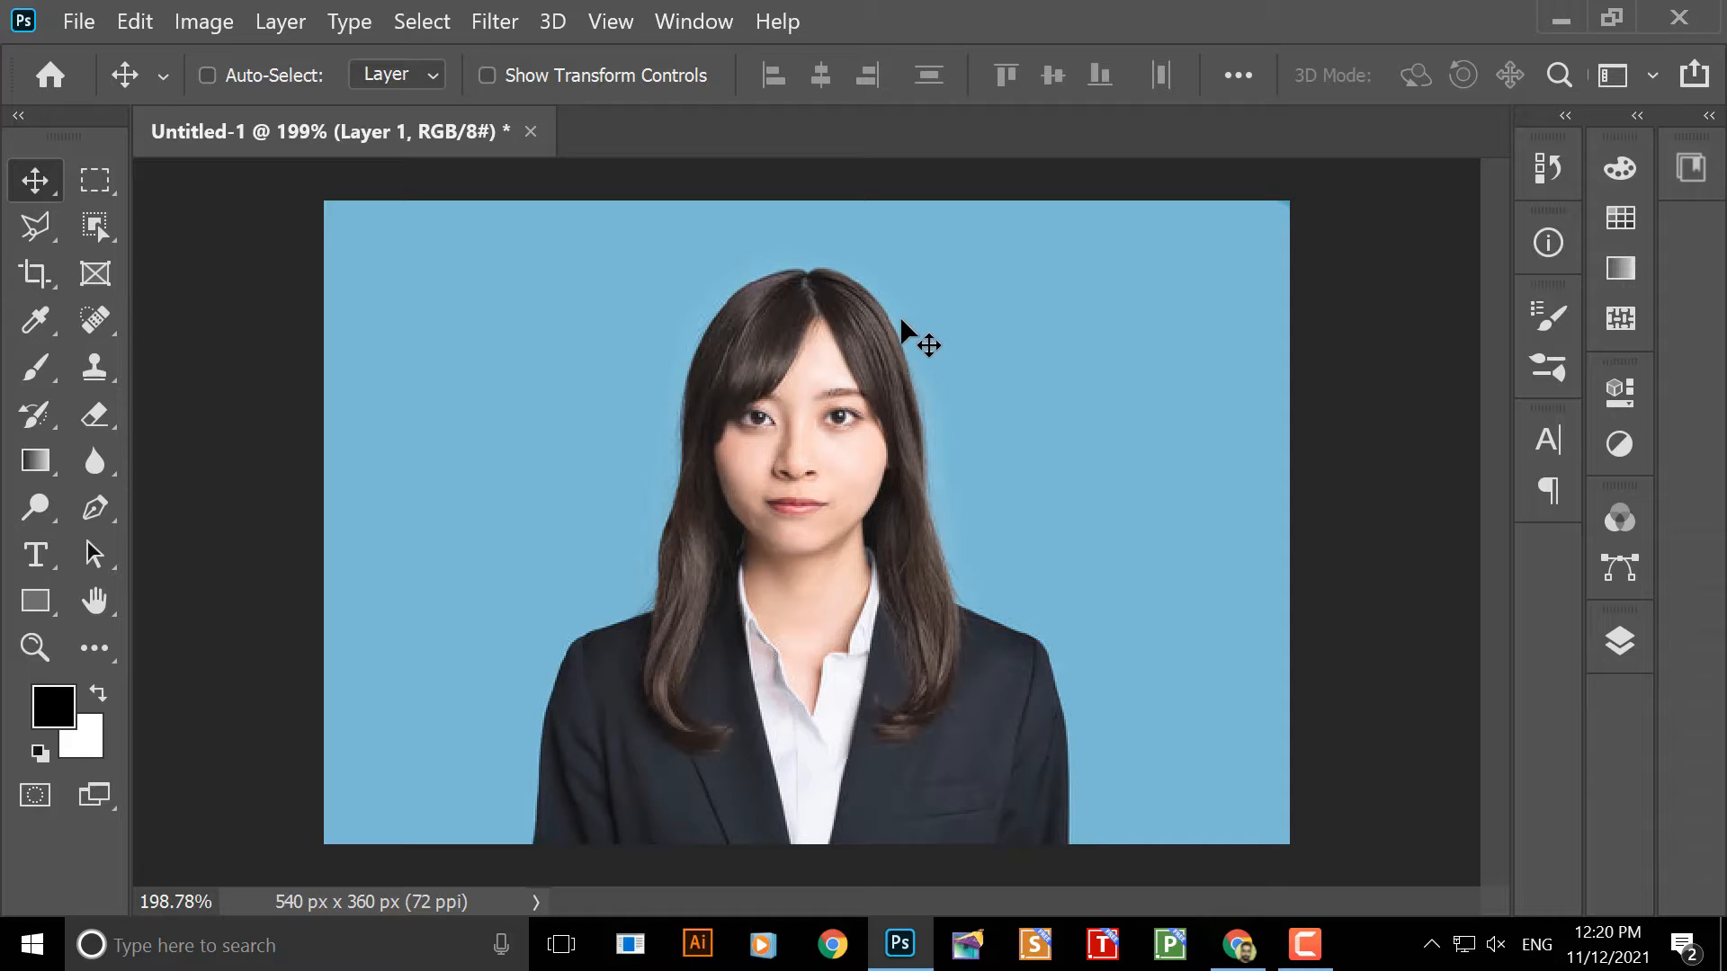
# - Select the whole woman in the portrait with the Object Selection tool in Rectangle mode
pyautogui.click(99, 225)
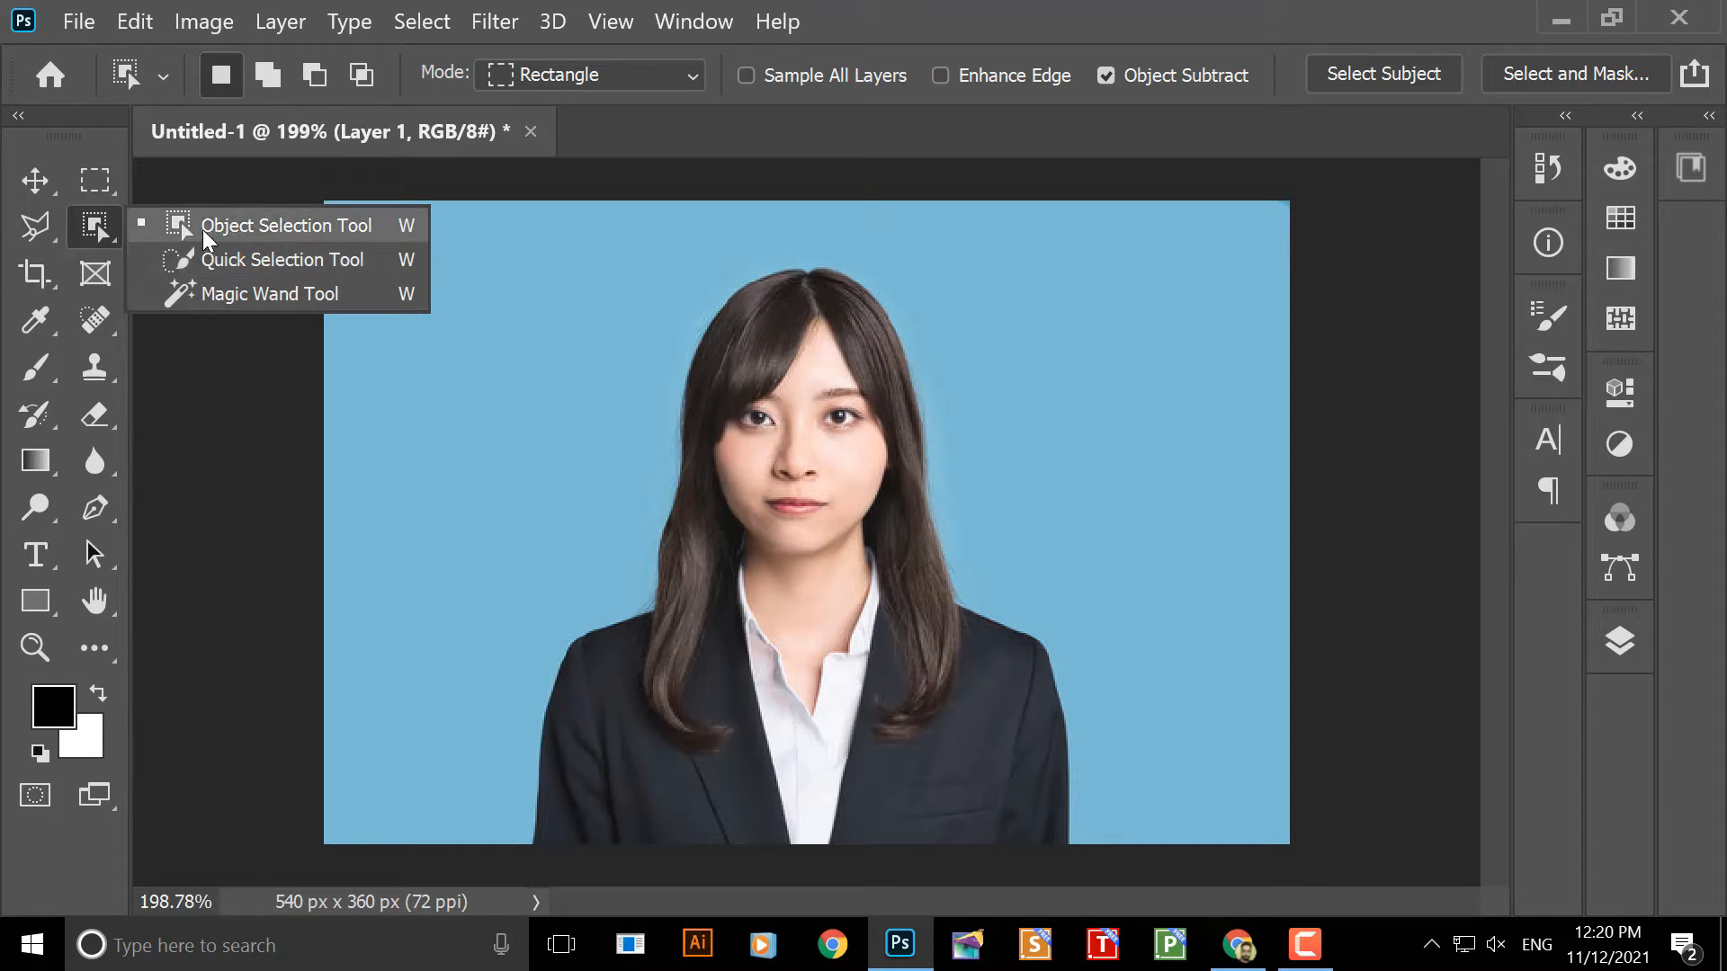
pyautogui.click(290, 230)
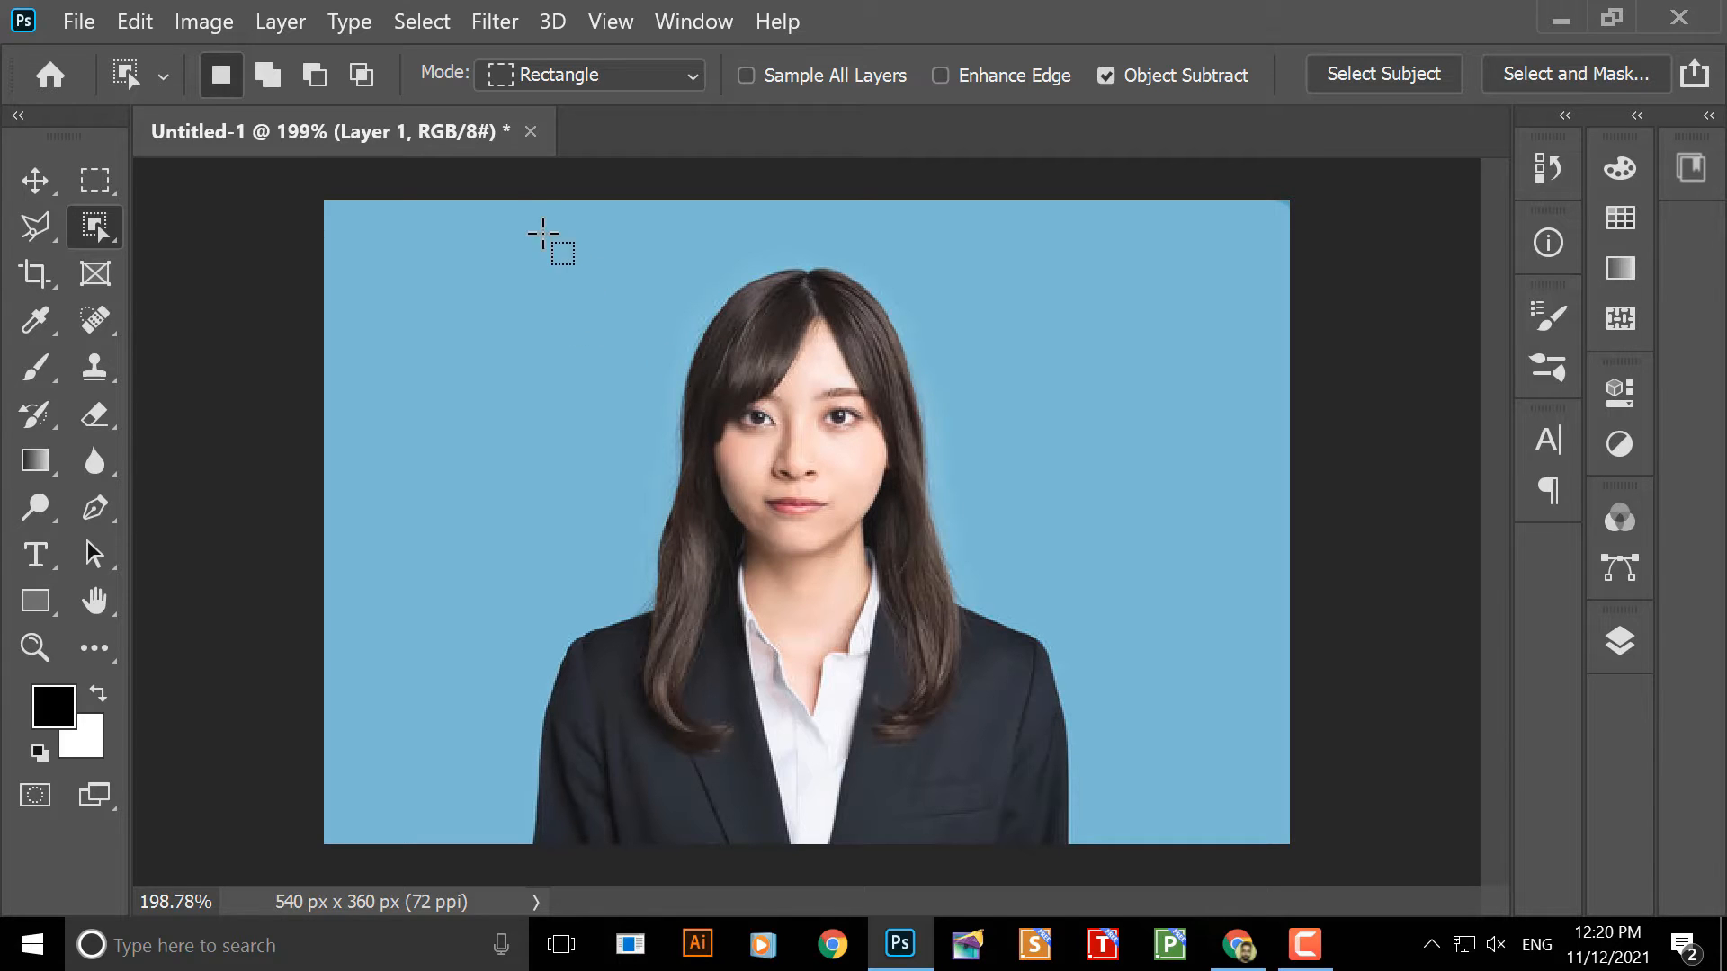
pyautogui.rightClick(103, 232)
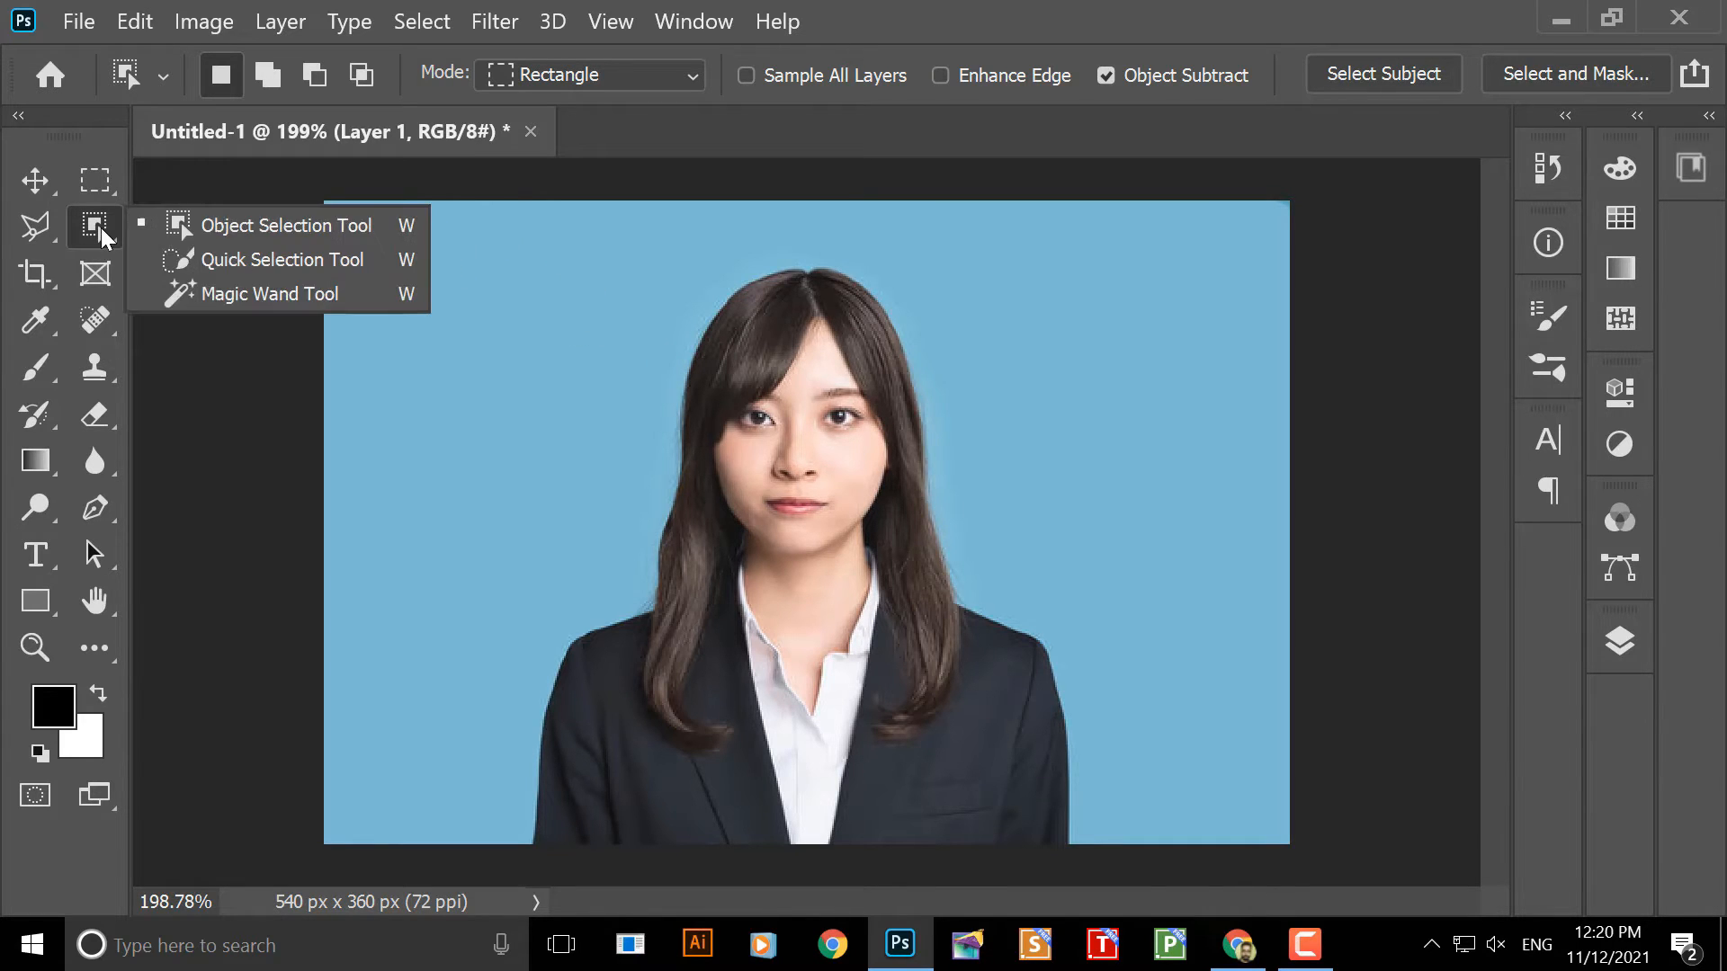
pyautogui.click(176, 225)
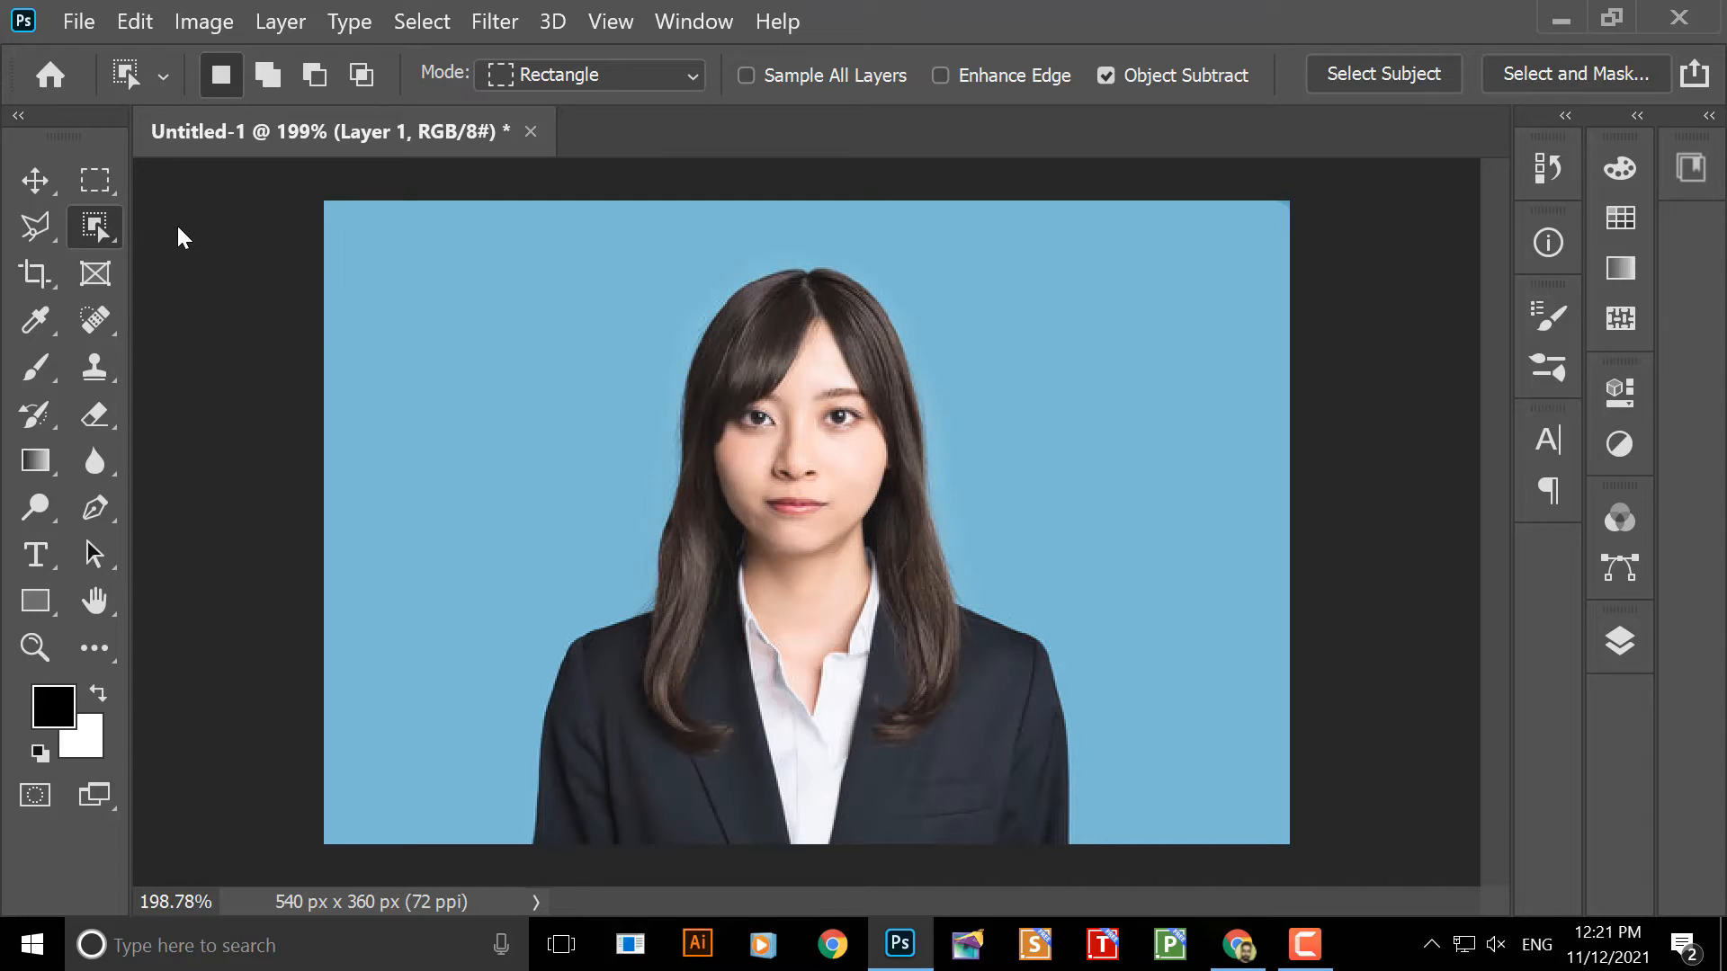
pyautogui.moveTo(444, 185); pyautogui.dragTo(1148, 896)
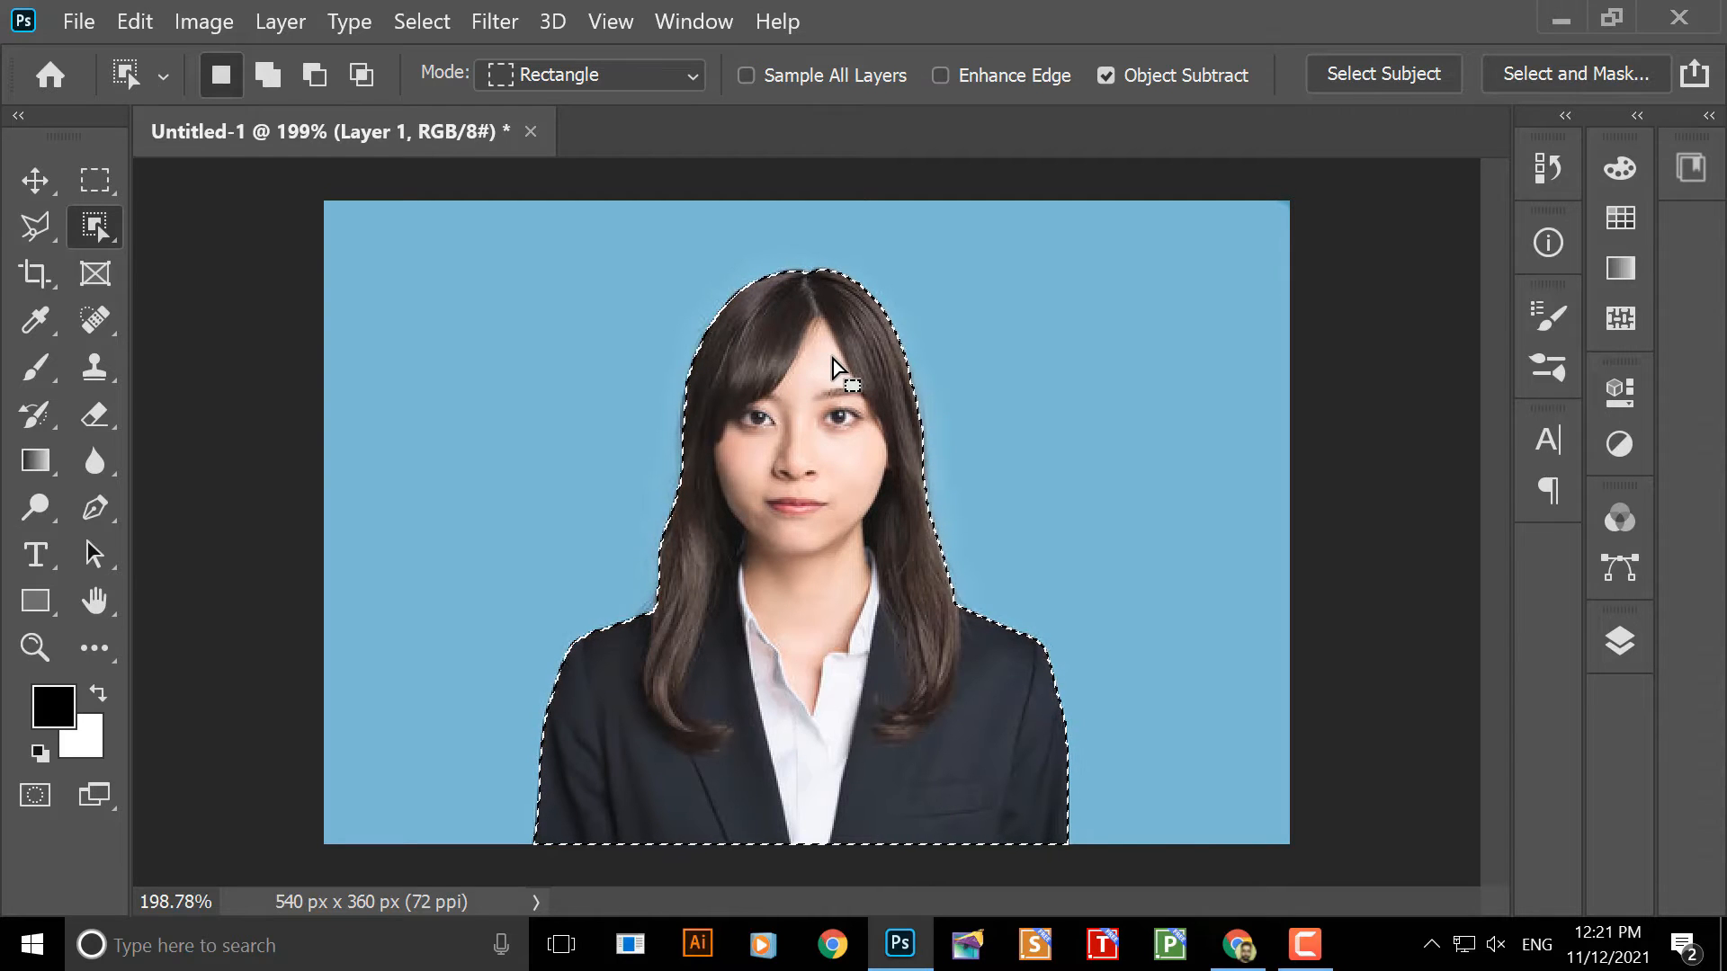
# - Try moving the selected woman within the photo, and undo the move
pyautogui.click(36, 181)
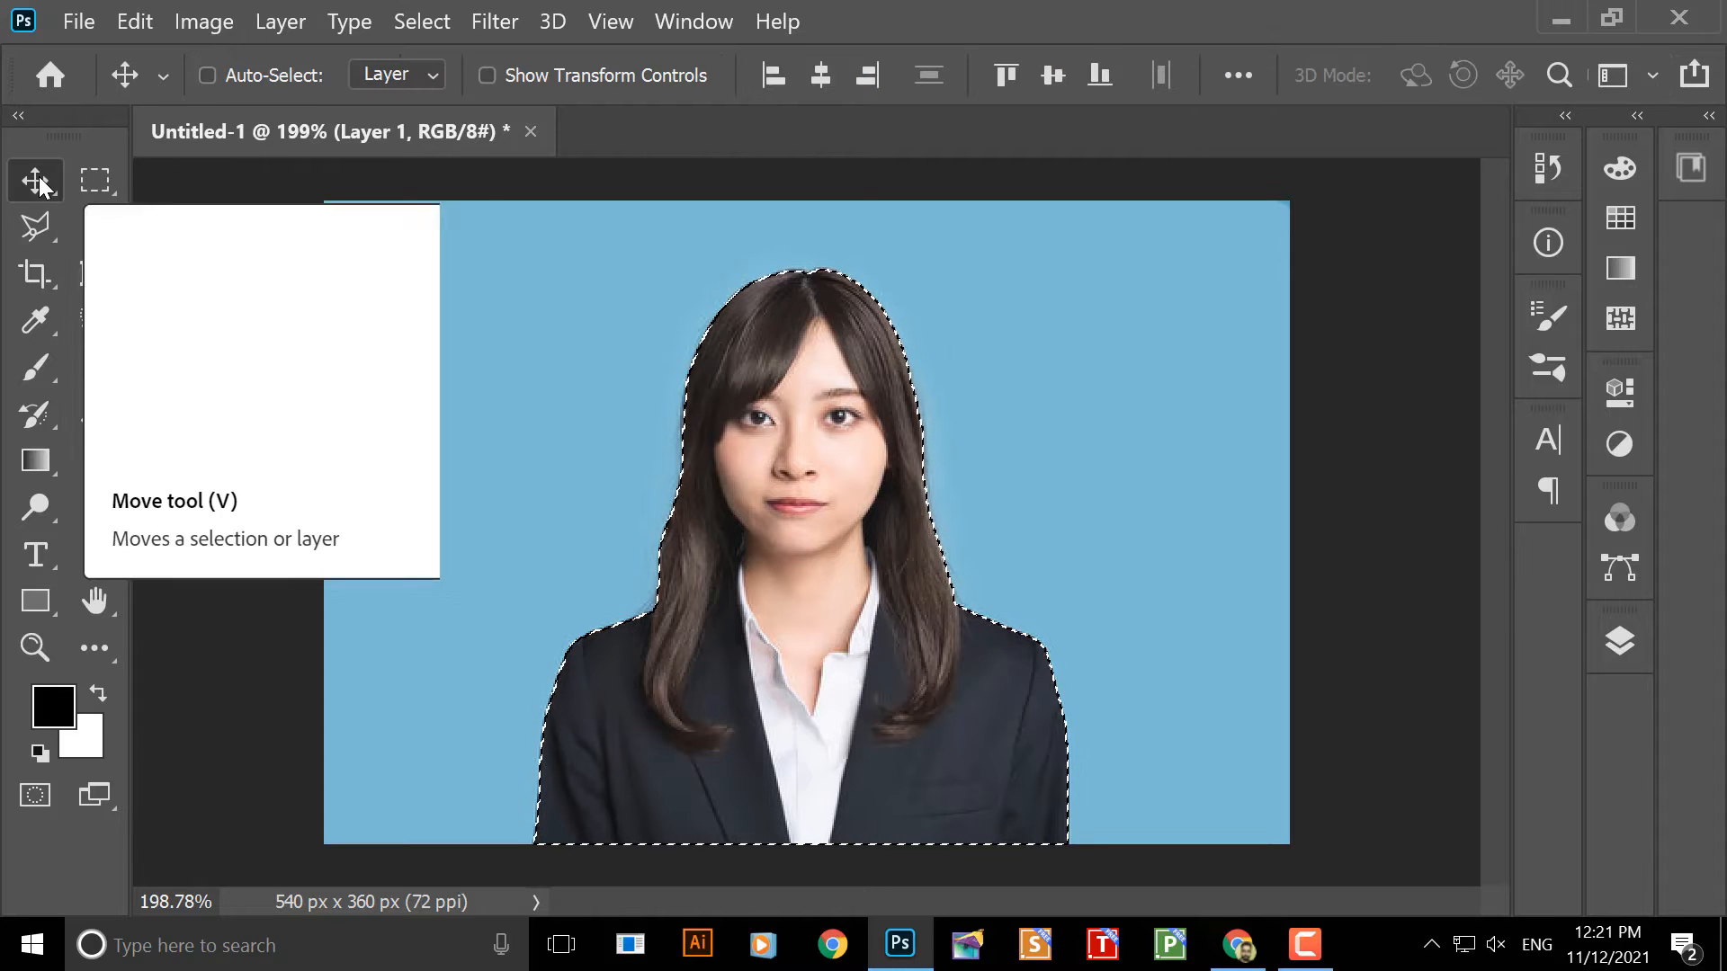
pyautogui.moveTo(692, 376); pyautogui.dragTo(838, 396)
pyautogui.hotkey('ctrl', 'z')
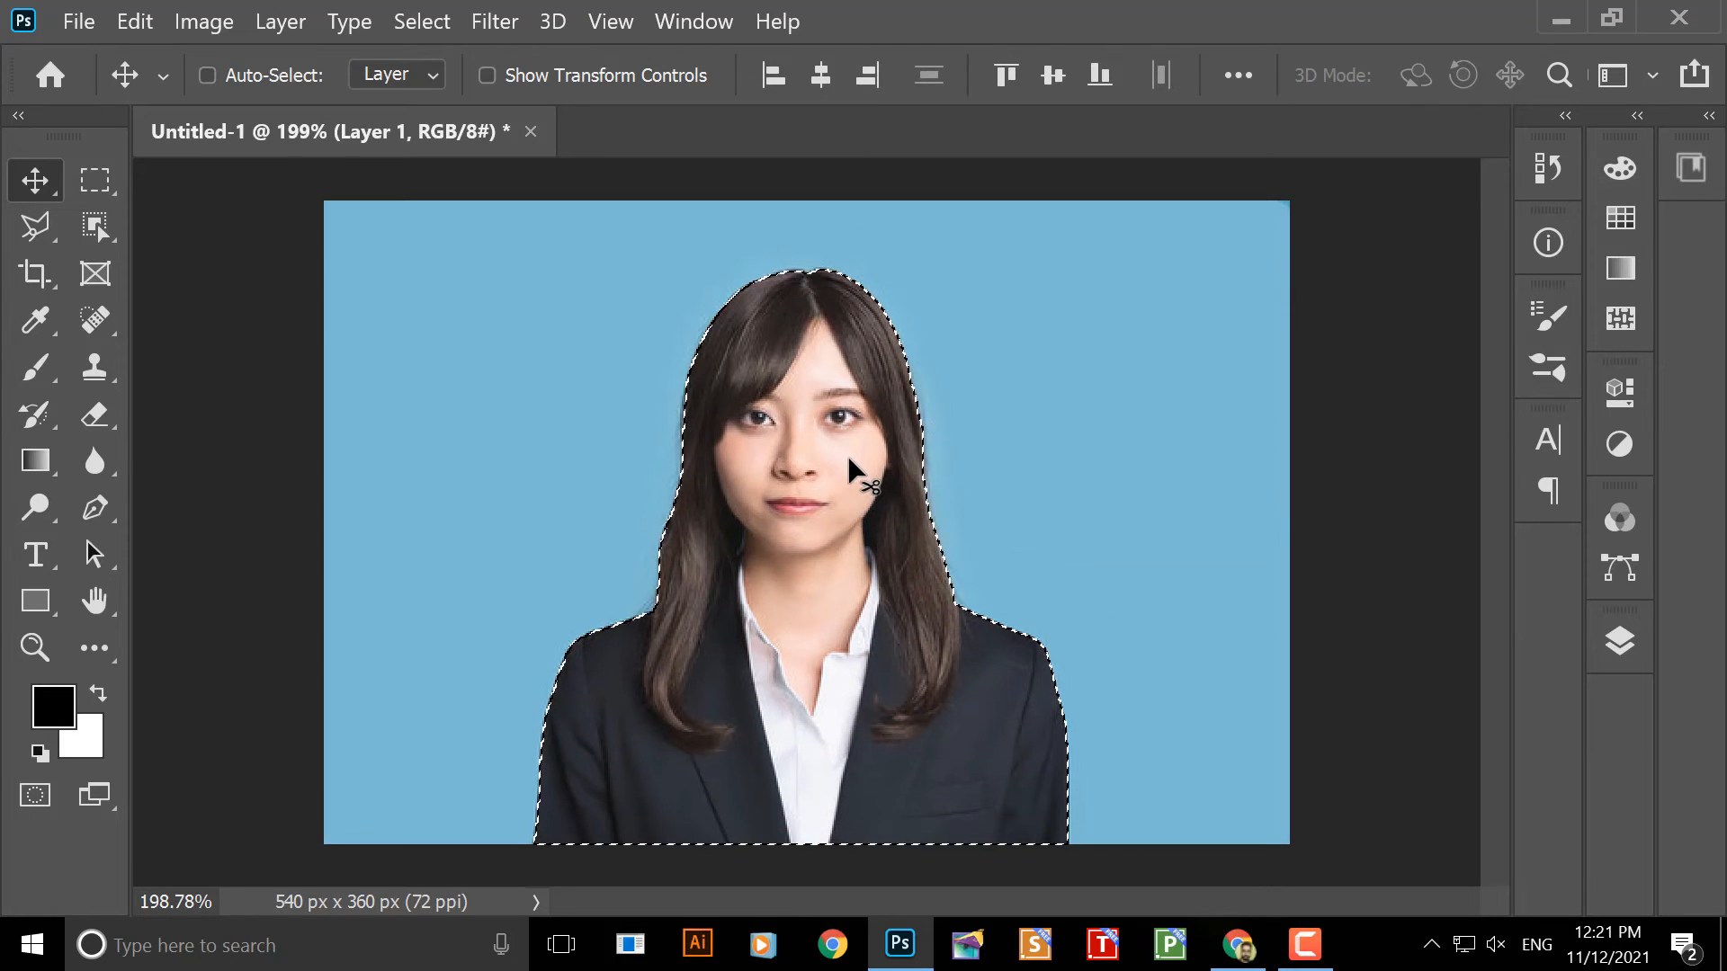
pyautogui.press('ctrl')
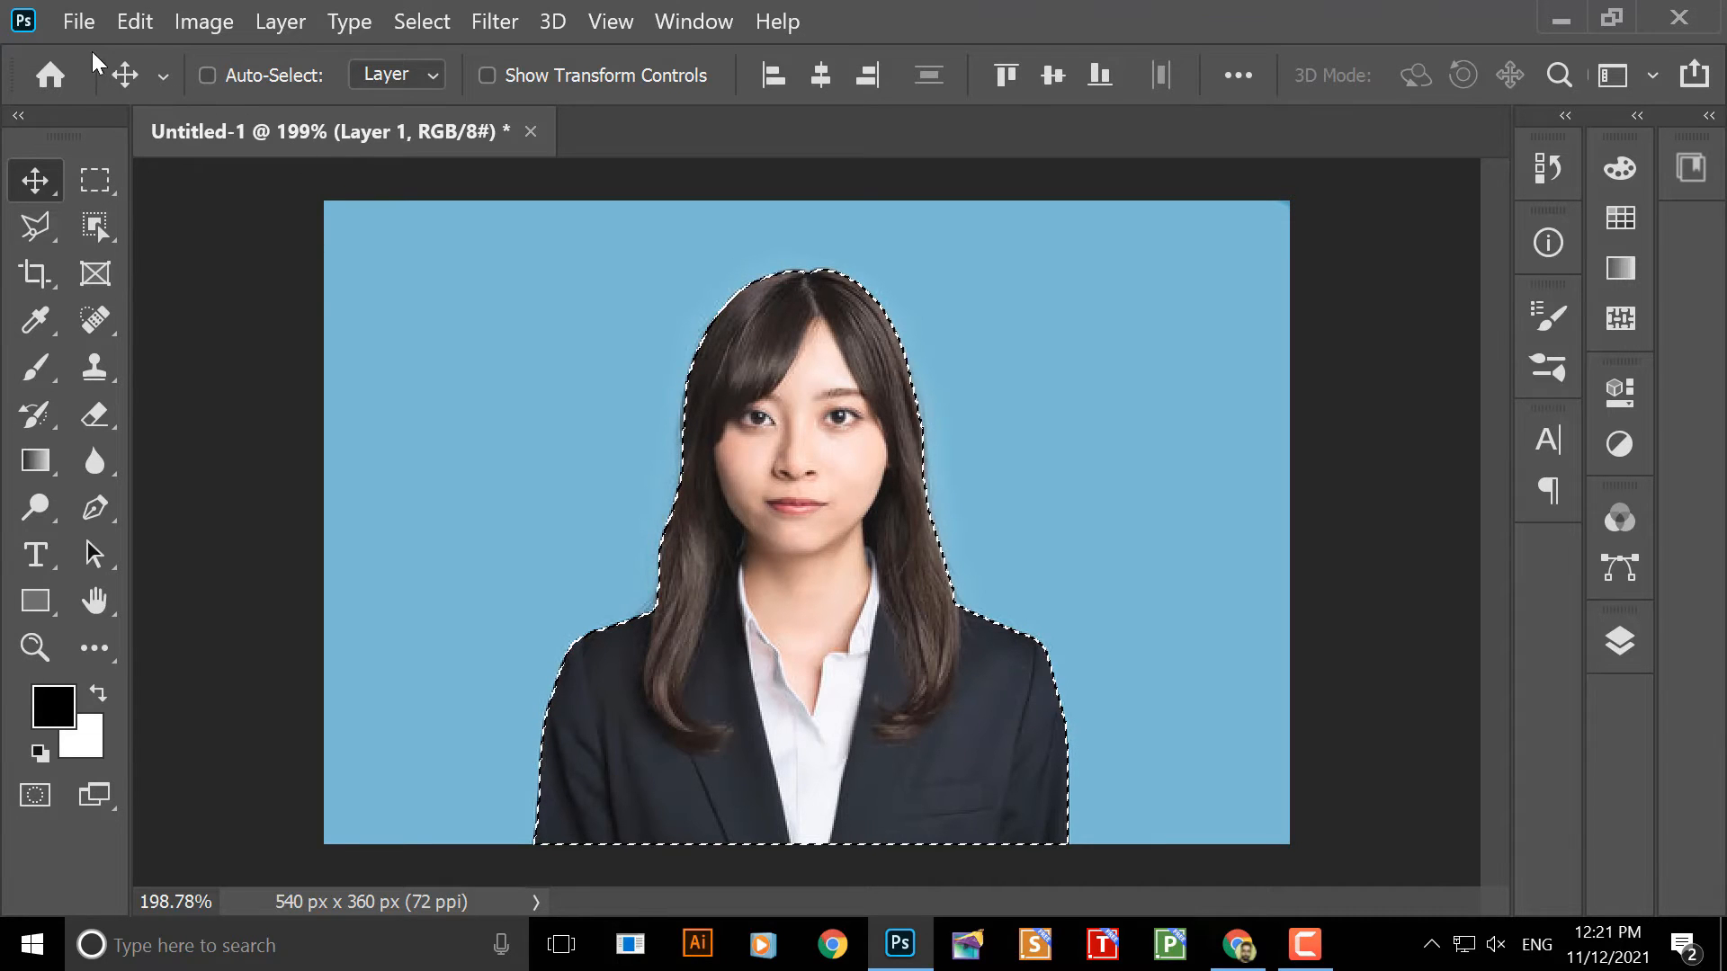
pyautogui.click(132, 24)
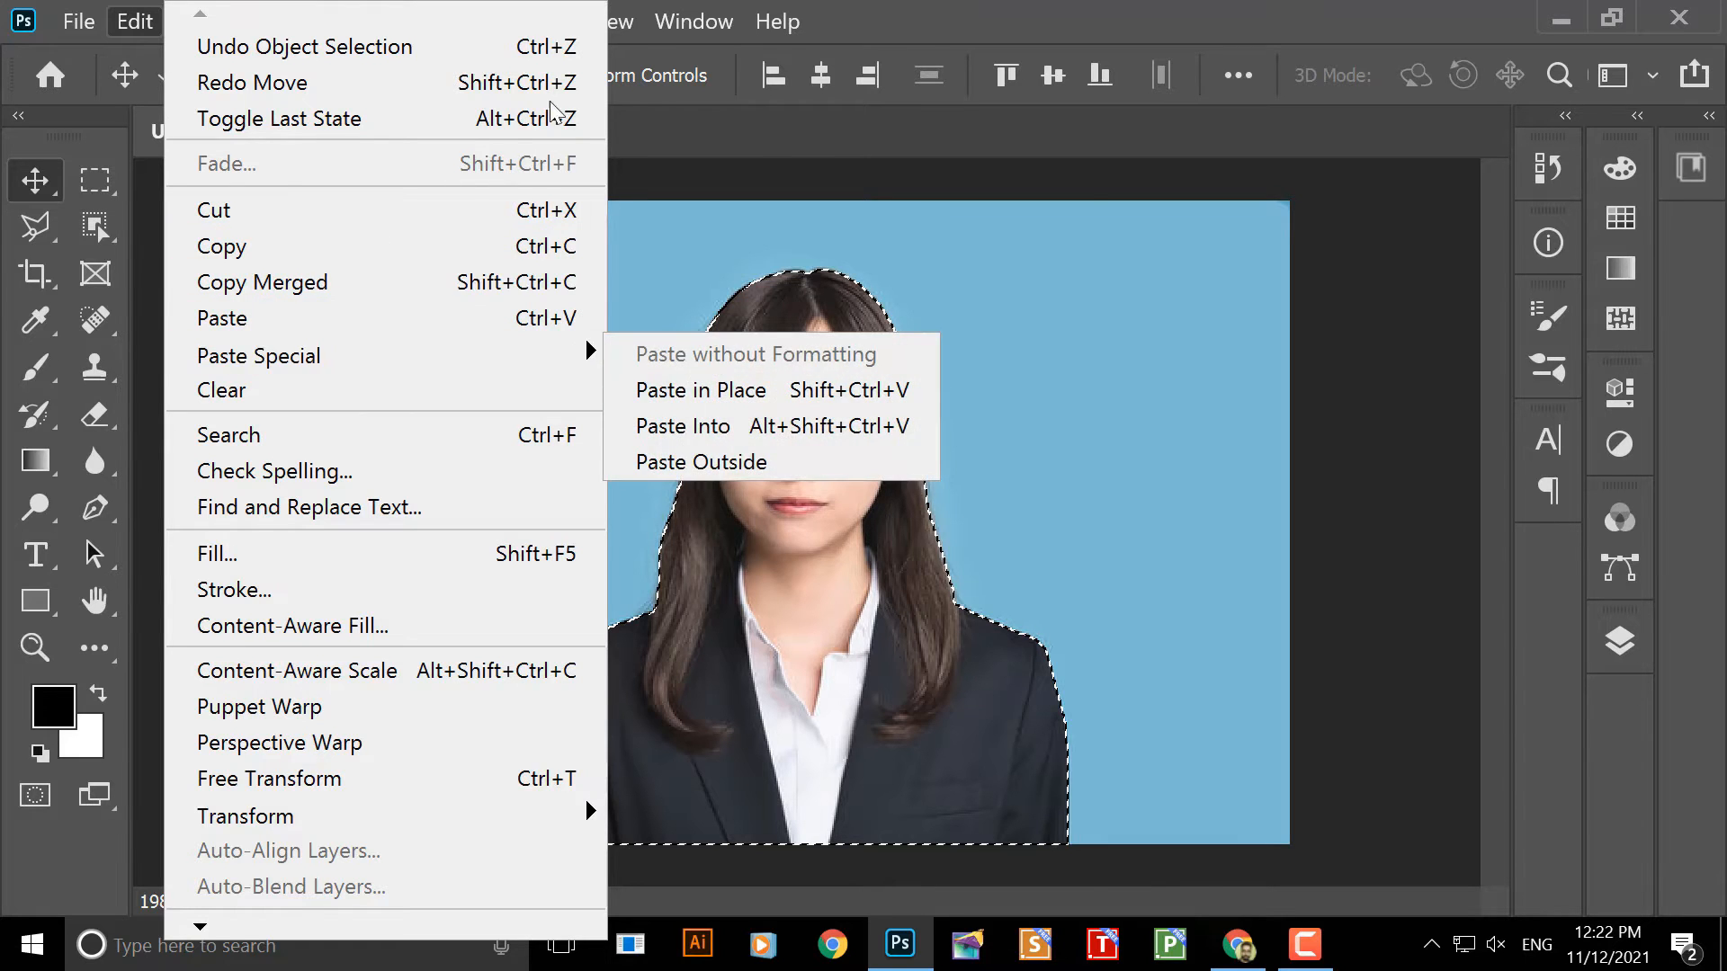
pyautogui.moveTo(693, 21)
pyautogui.click(1130, 43)
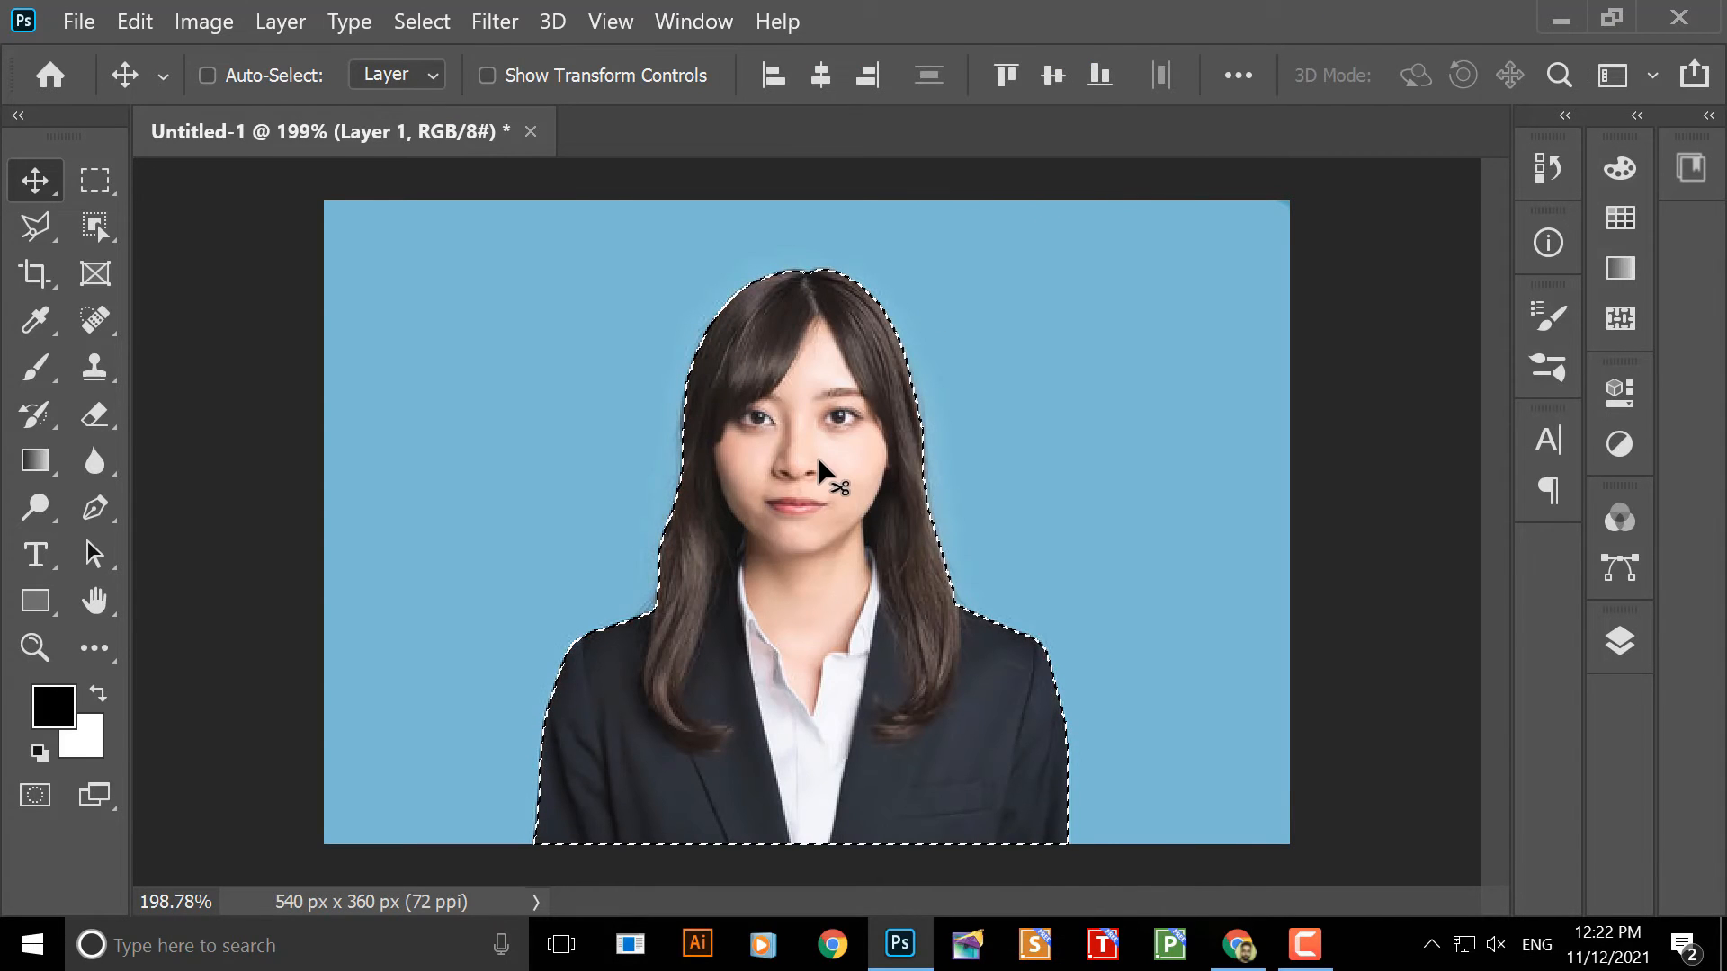
# - Cut the selected woman out of the blue-background photo and leave nothing selected
pyautogui.press('ctrl')
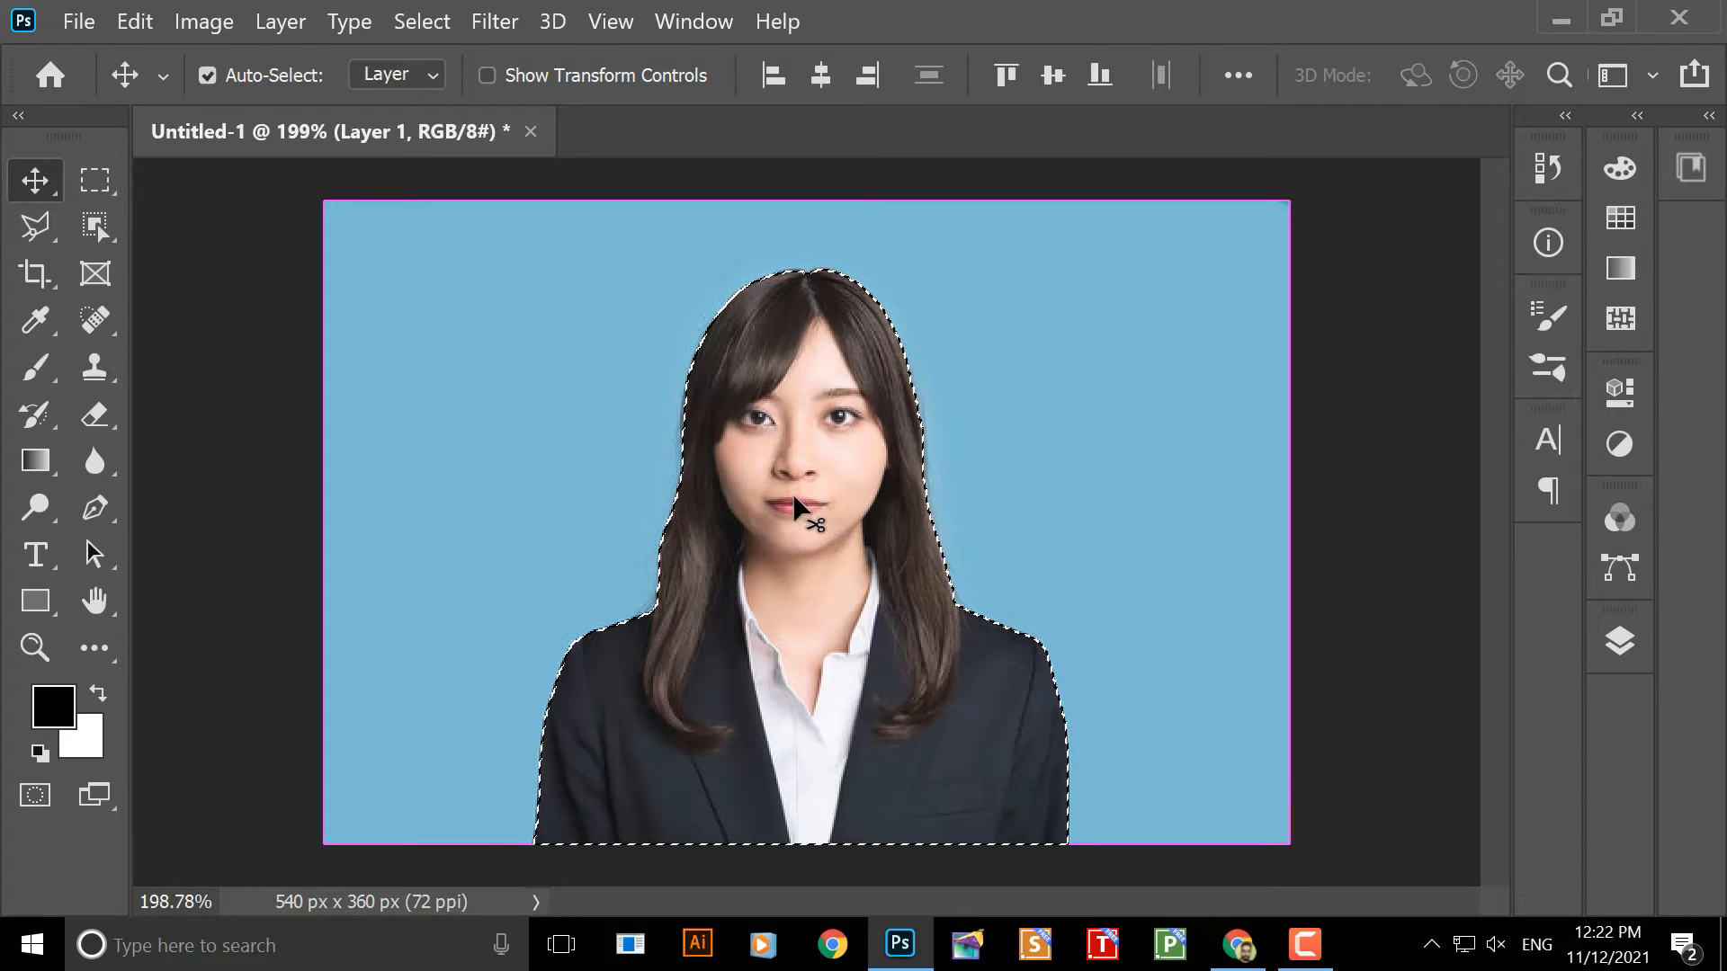
pyautogui.hotkey('ctrl', 'BackSpace')
pyautogui.hotkey('ctrl', 'd')
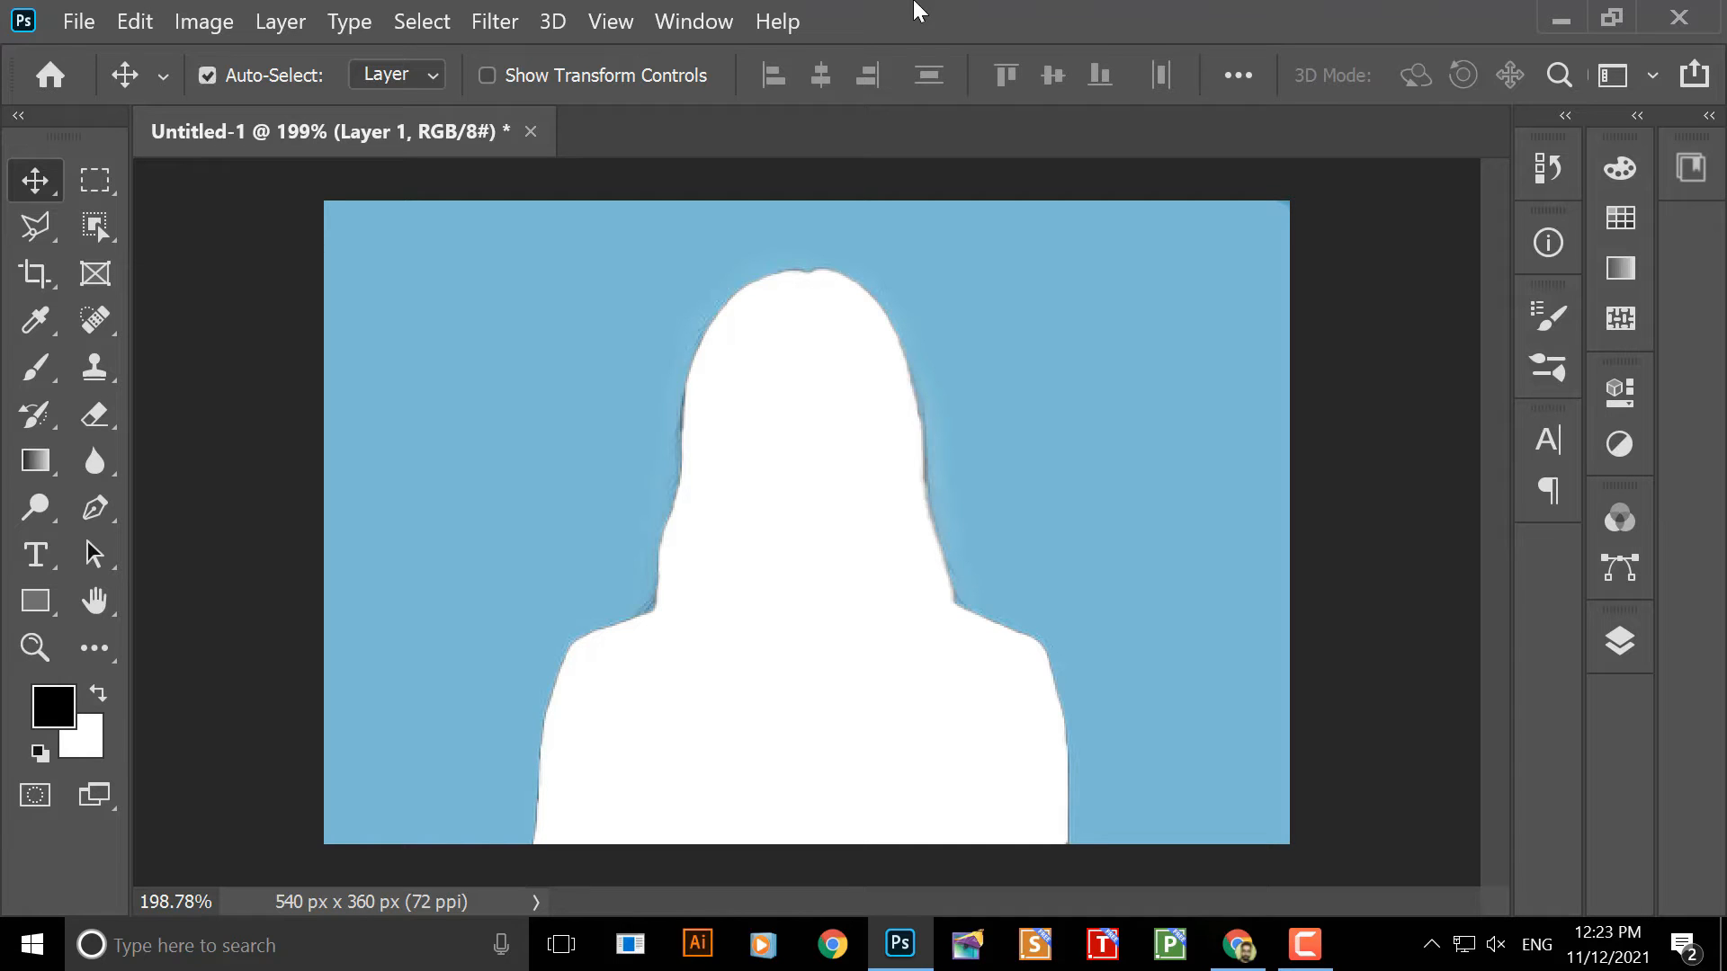
# - Start a new document from the Letter print preset, with inches as the unit and a width of 1.2
pyautogui.hotkey('ctrl', 'n')
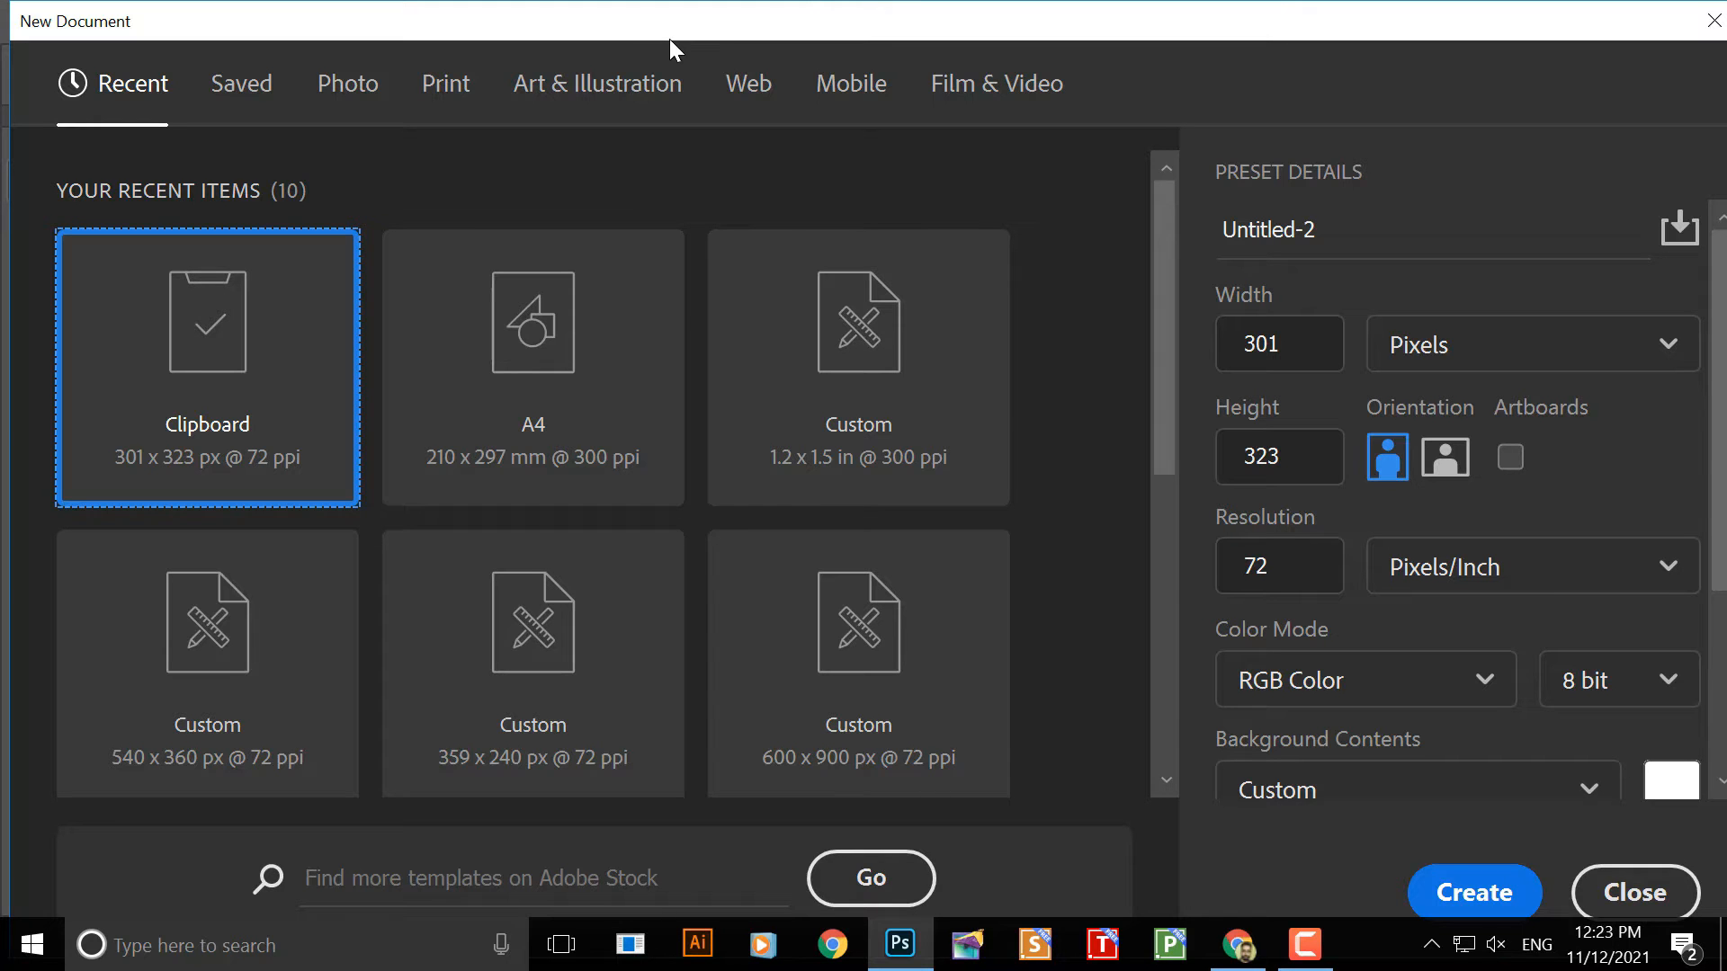
pyautogui.click(463, 88)
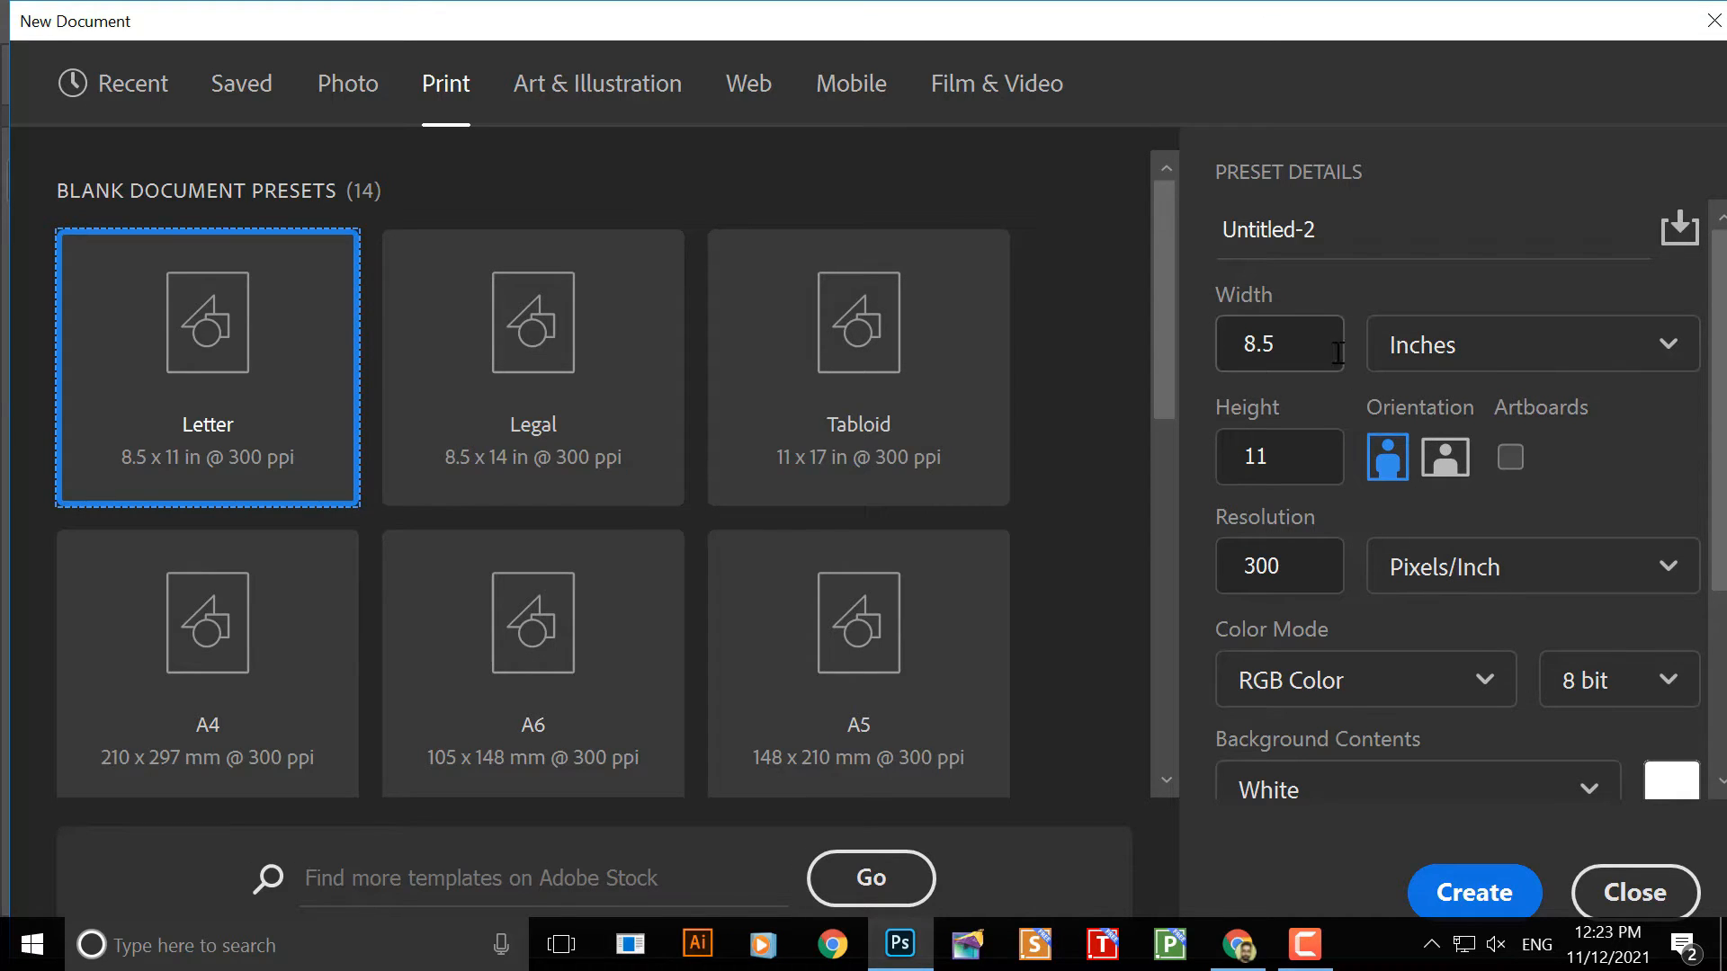
pyautogui.click(1472, 353)
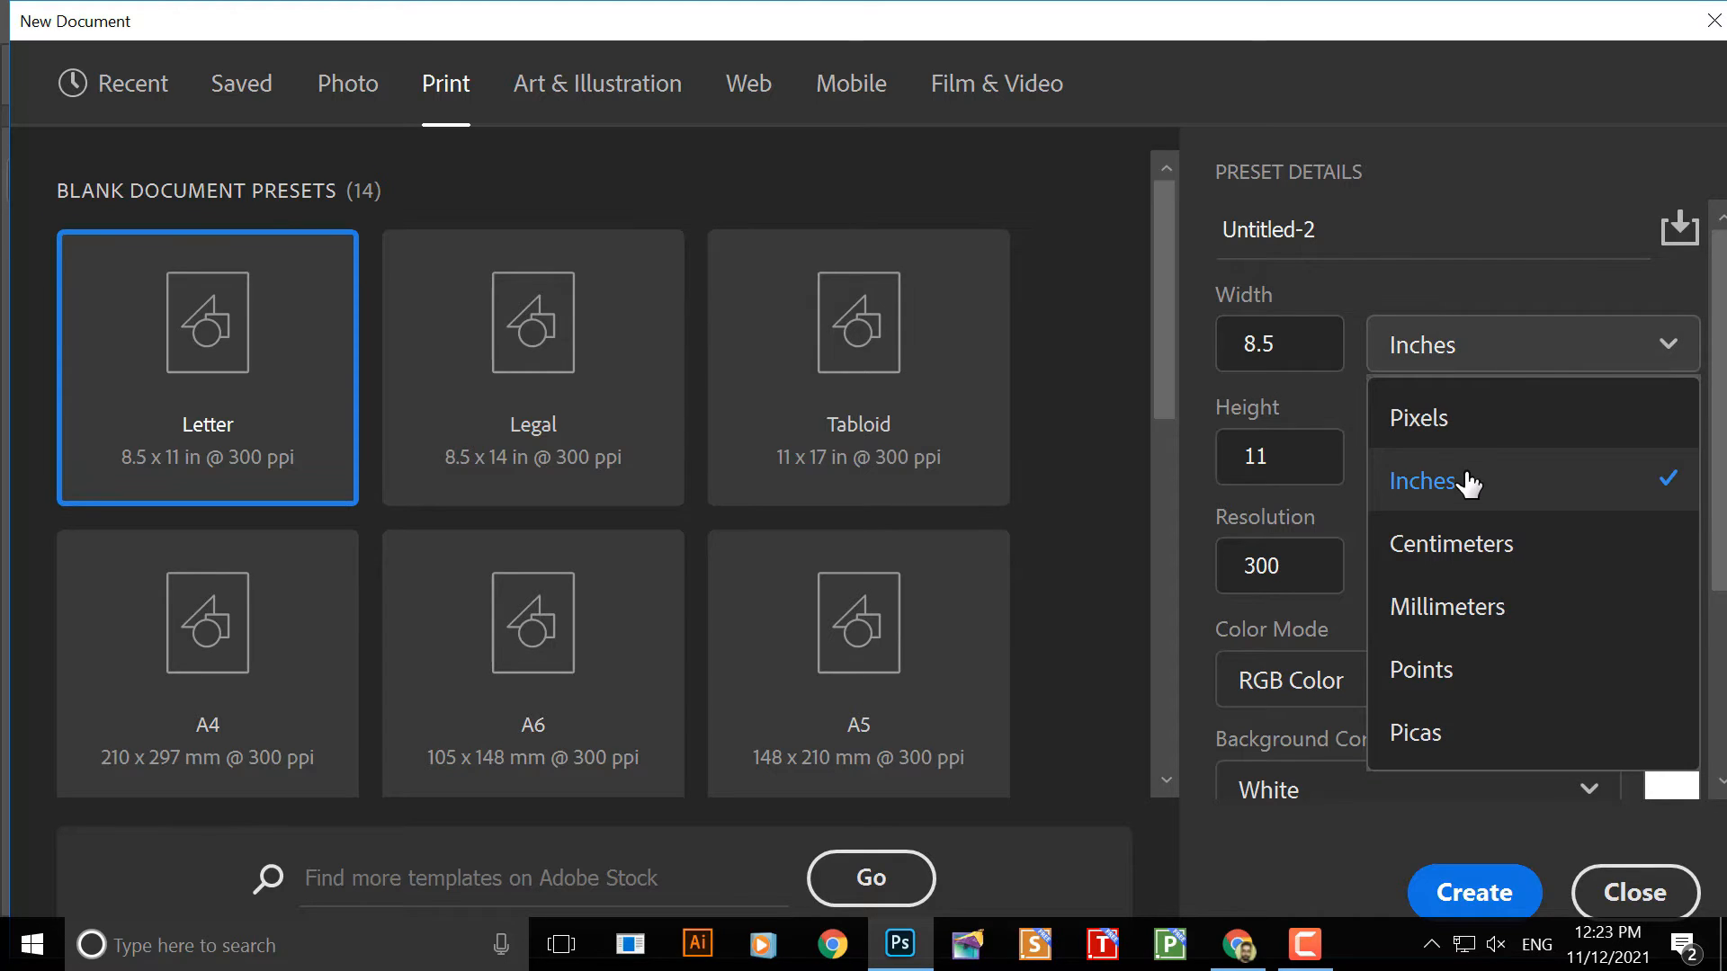
pyautogui.click(1472, 496)
pyautogui.click(1255, 346)
pyautogui.doubleClick(1255, 347)
pyautogui.write('1.2')
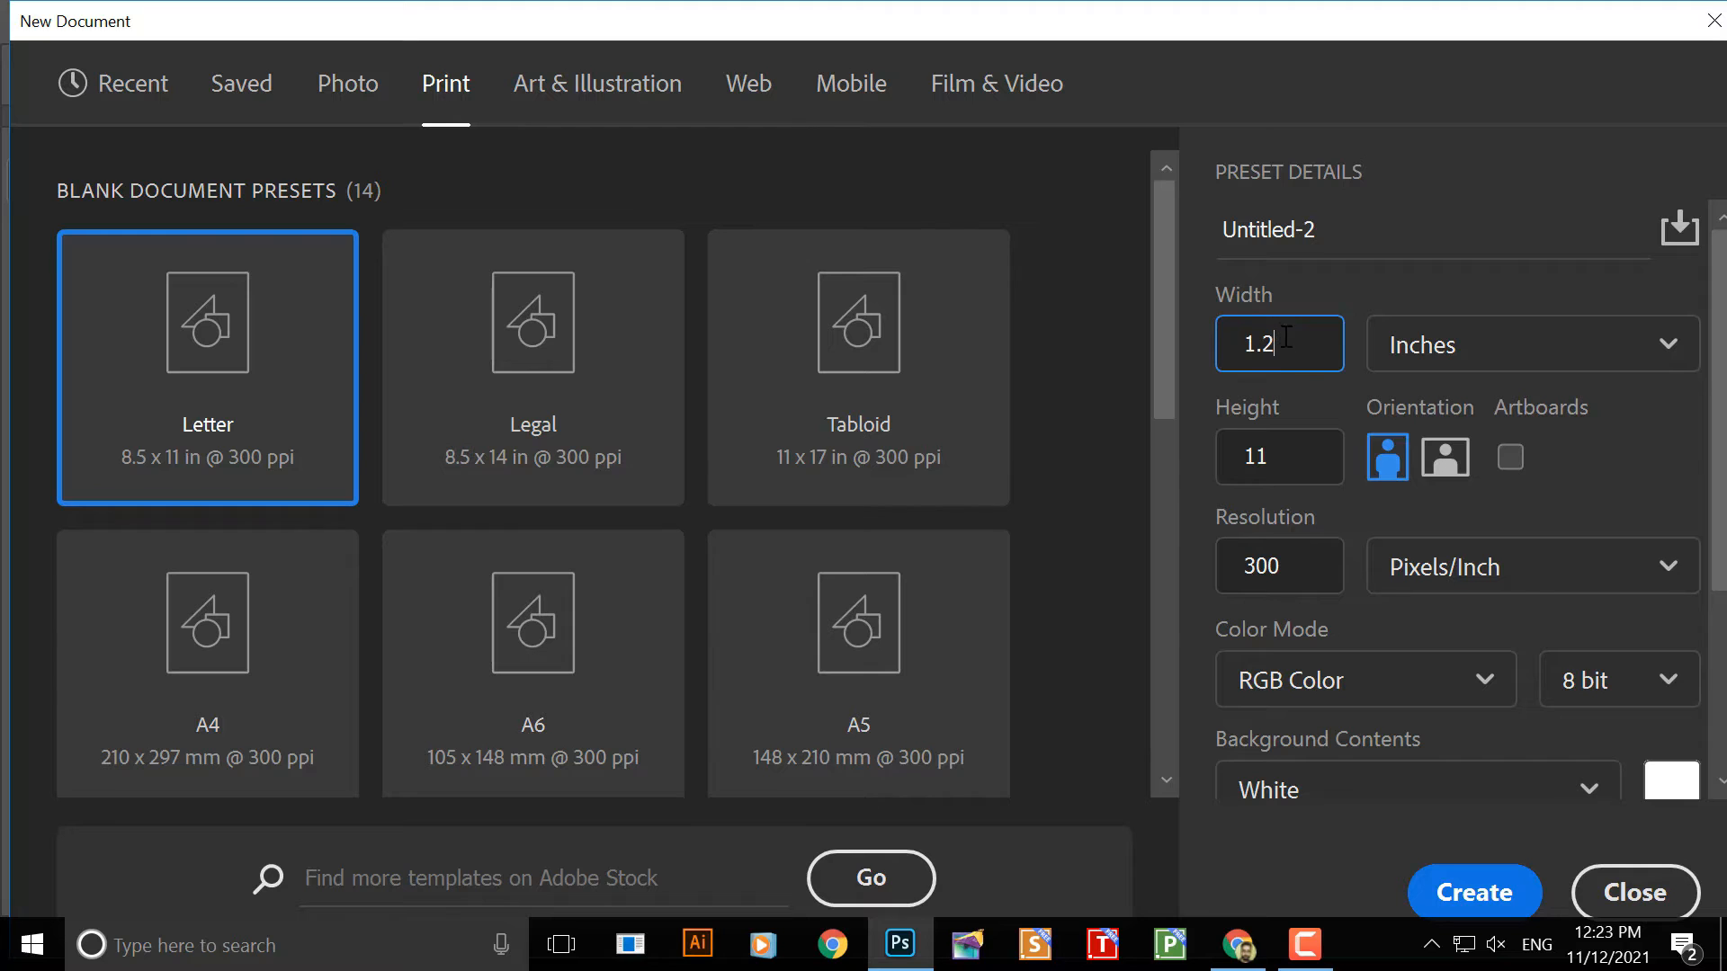
# - Set the new document's height to 1.5 inches and its resolution to 300 pixels/inch
pyautogui.click(1314, 467)
pyautogui.moveTo(1306, 465); pyautogui.dragTo(1207, 459)
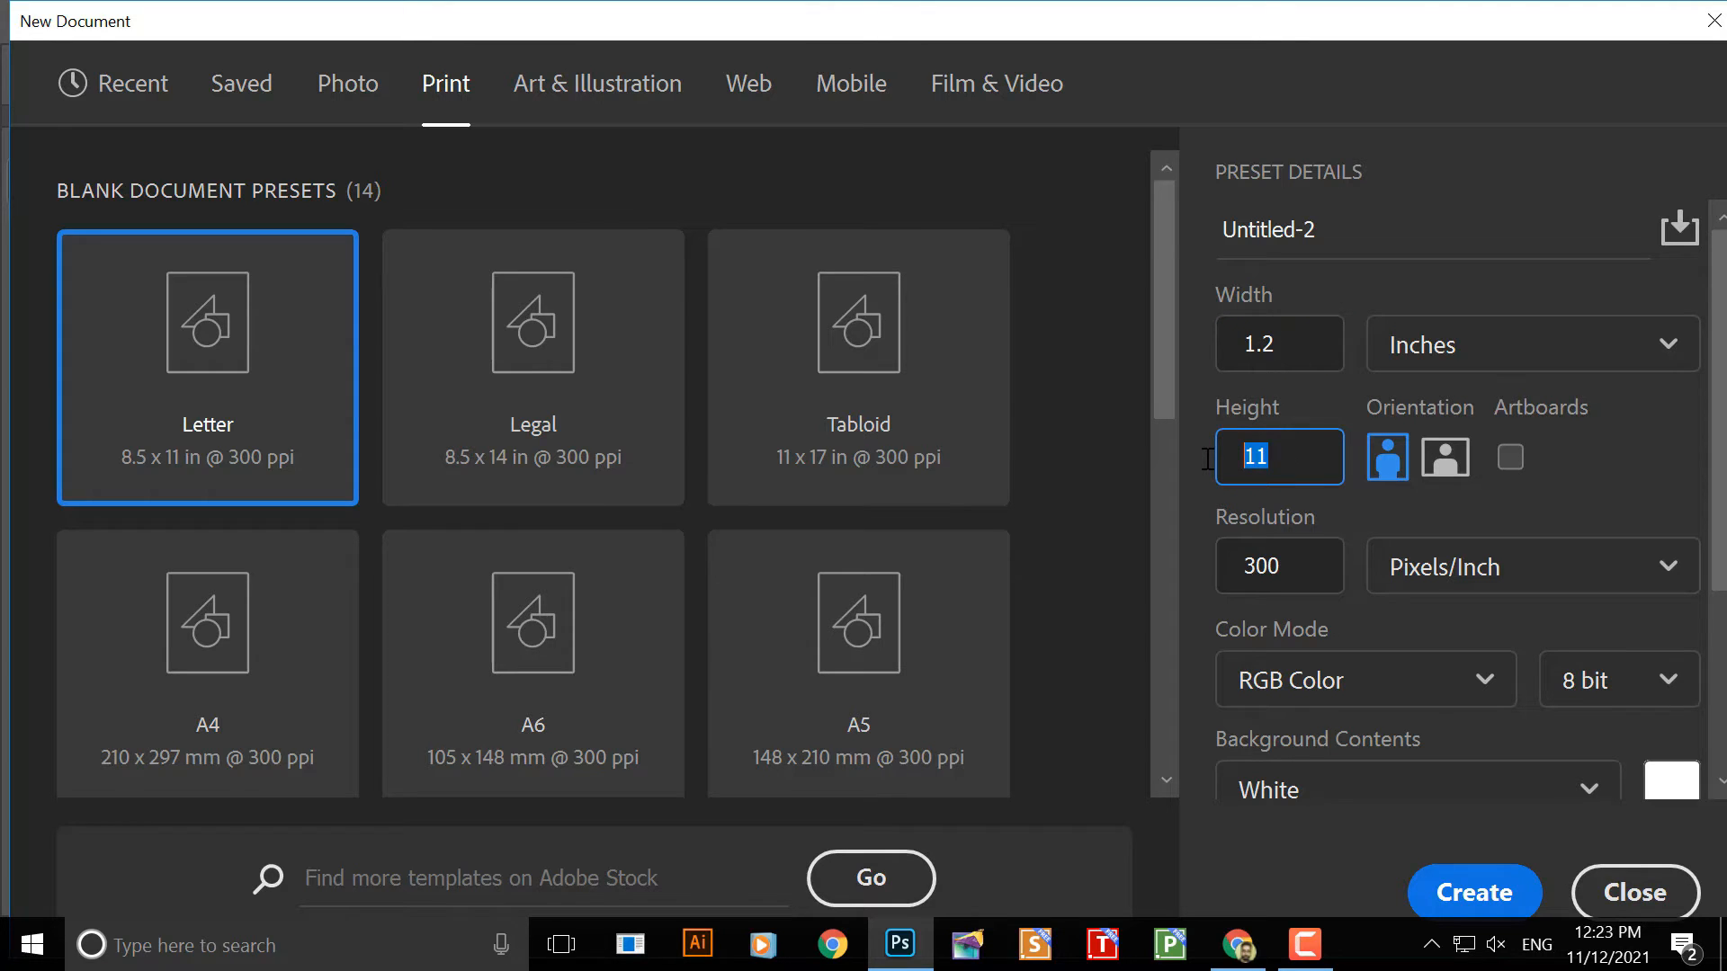
pyautogui.write('1.5')
pyautogui.moveTo(1308, 565); pyautogui.dragTo(1207, 567)
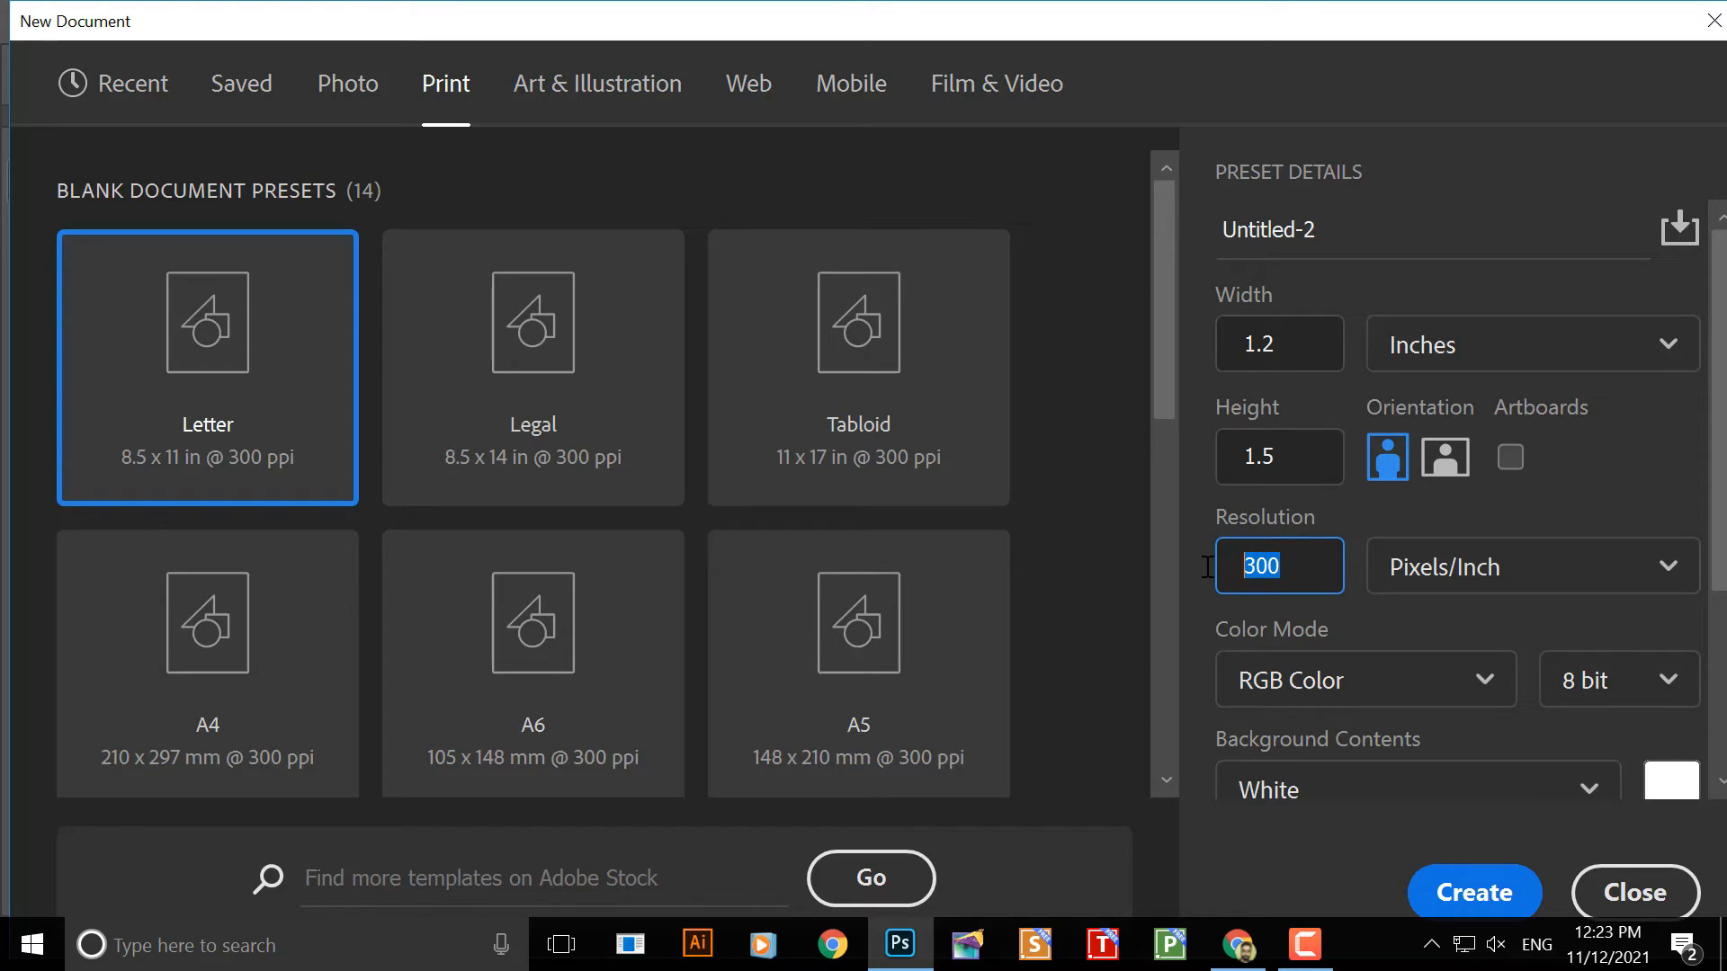
pyautogui.write('300')
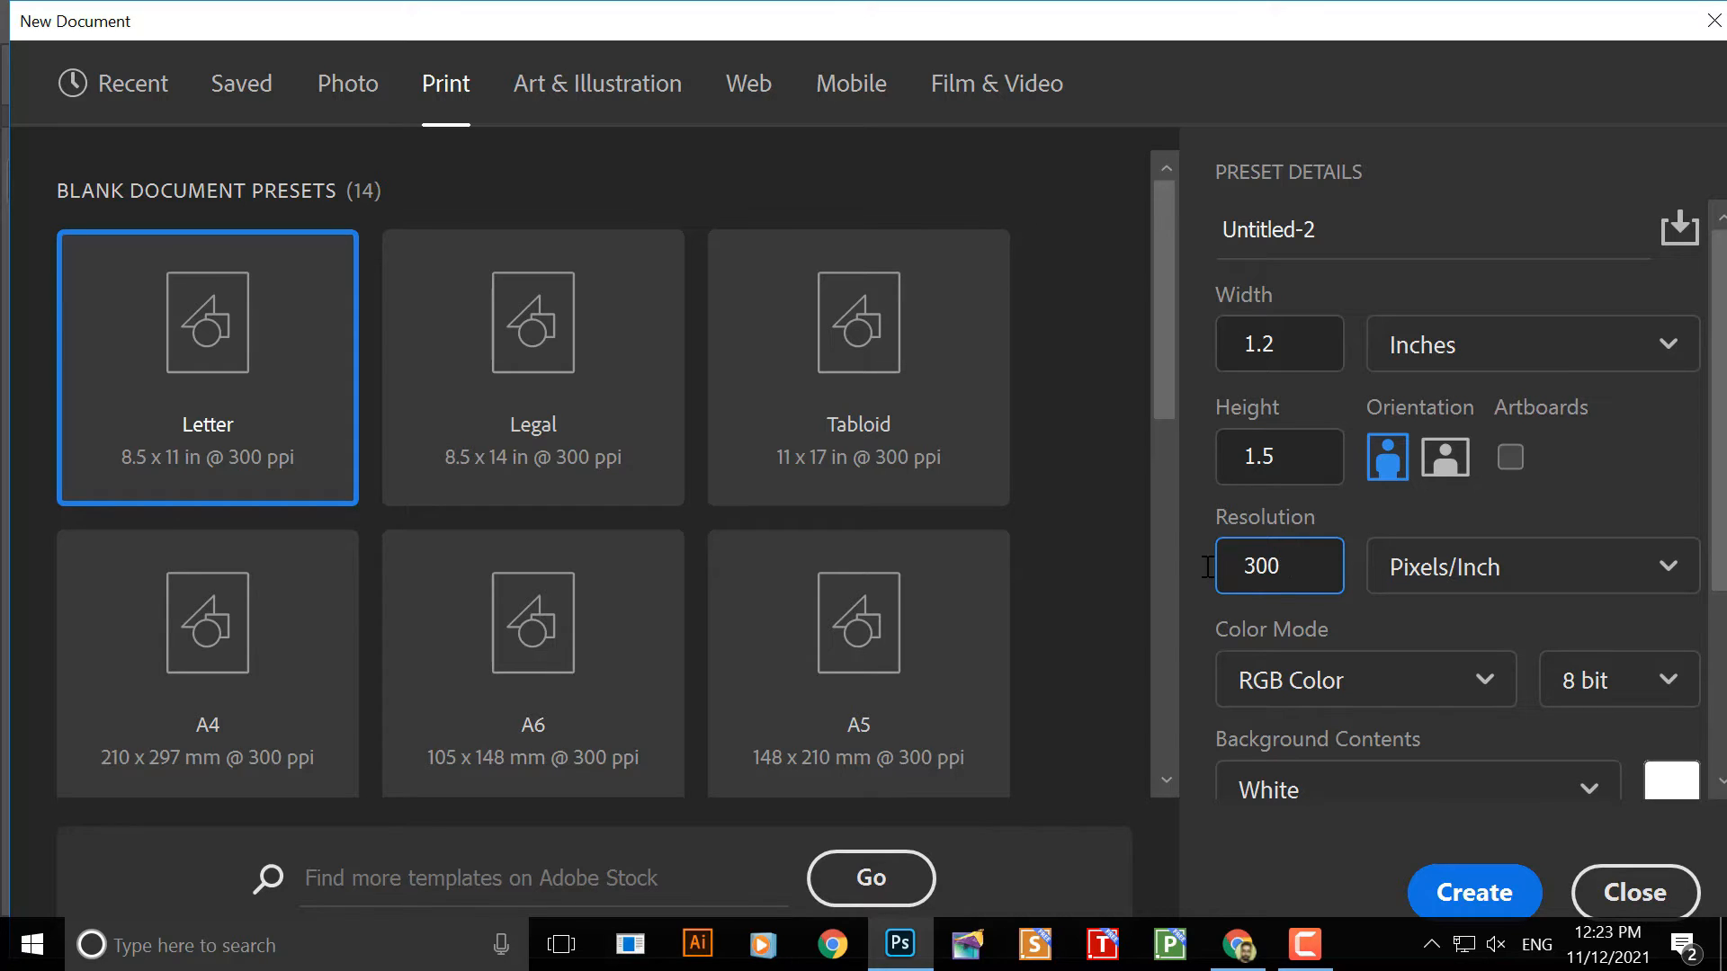
# - Set the new document's color mode to CMYK Color and create the document
pyautogui.click(1379, 682)
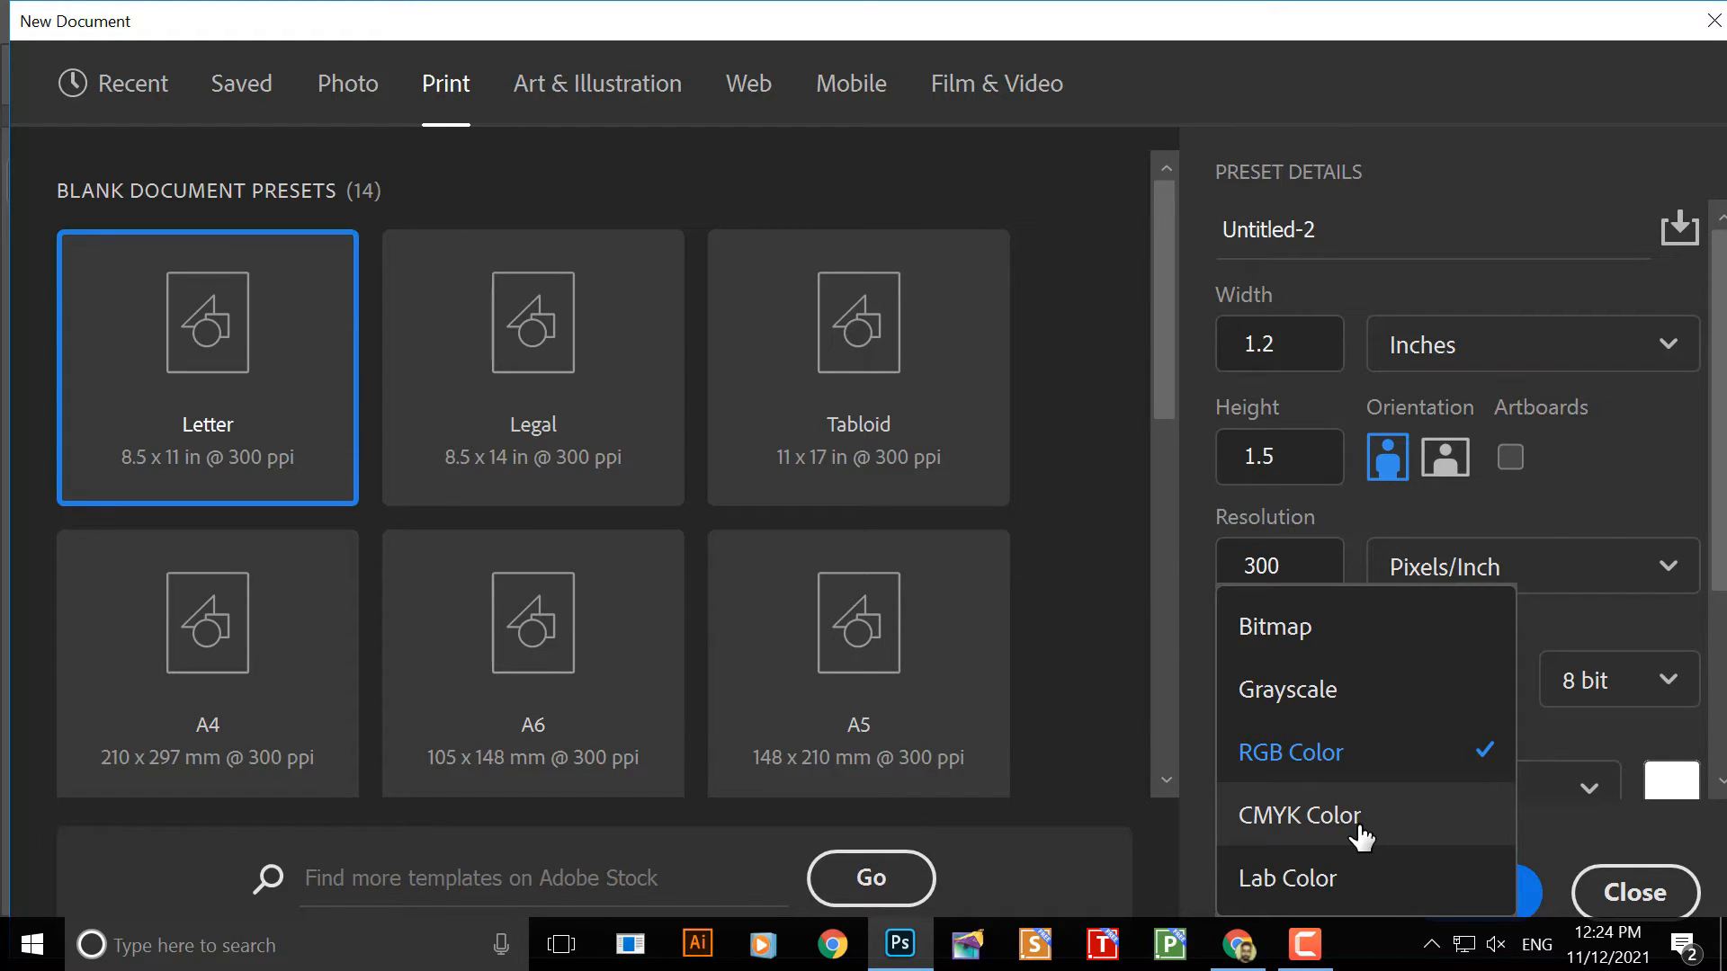
pyautogui.click(1361, 838)
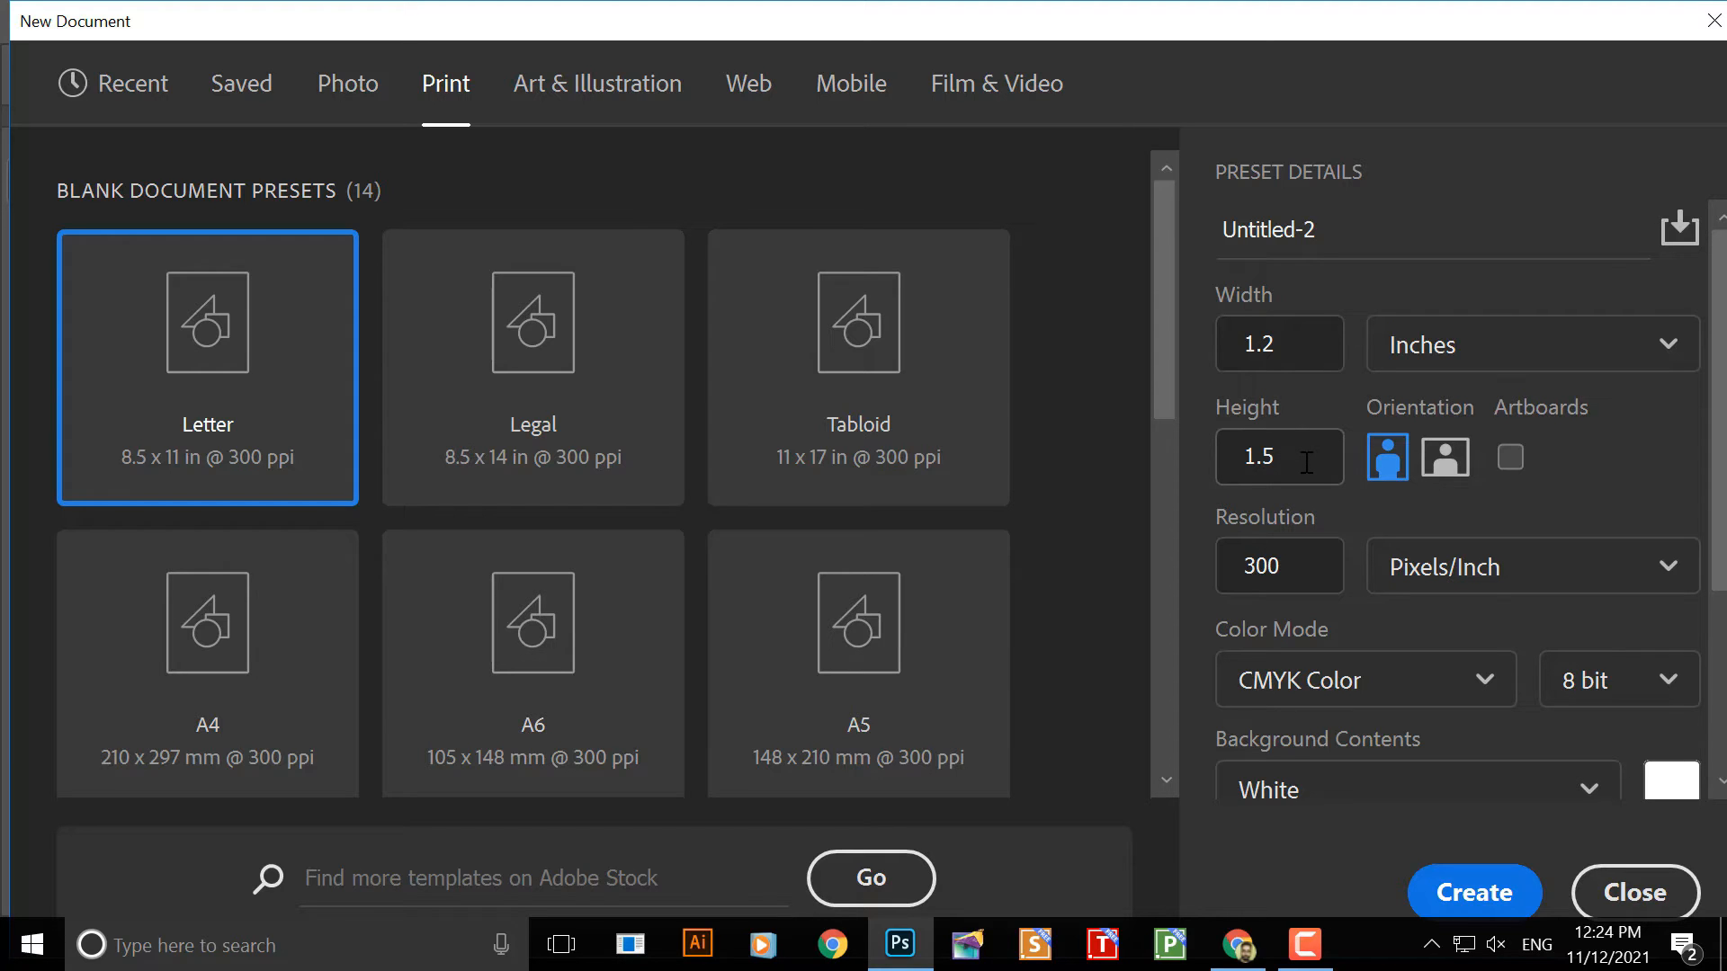
pyautogui.click(1304, 569)
pyautogui.click(1472, 904)
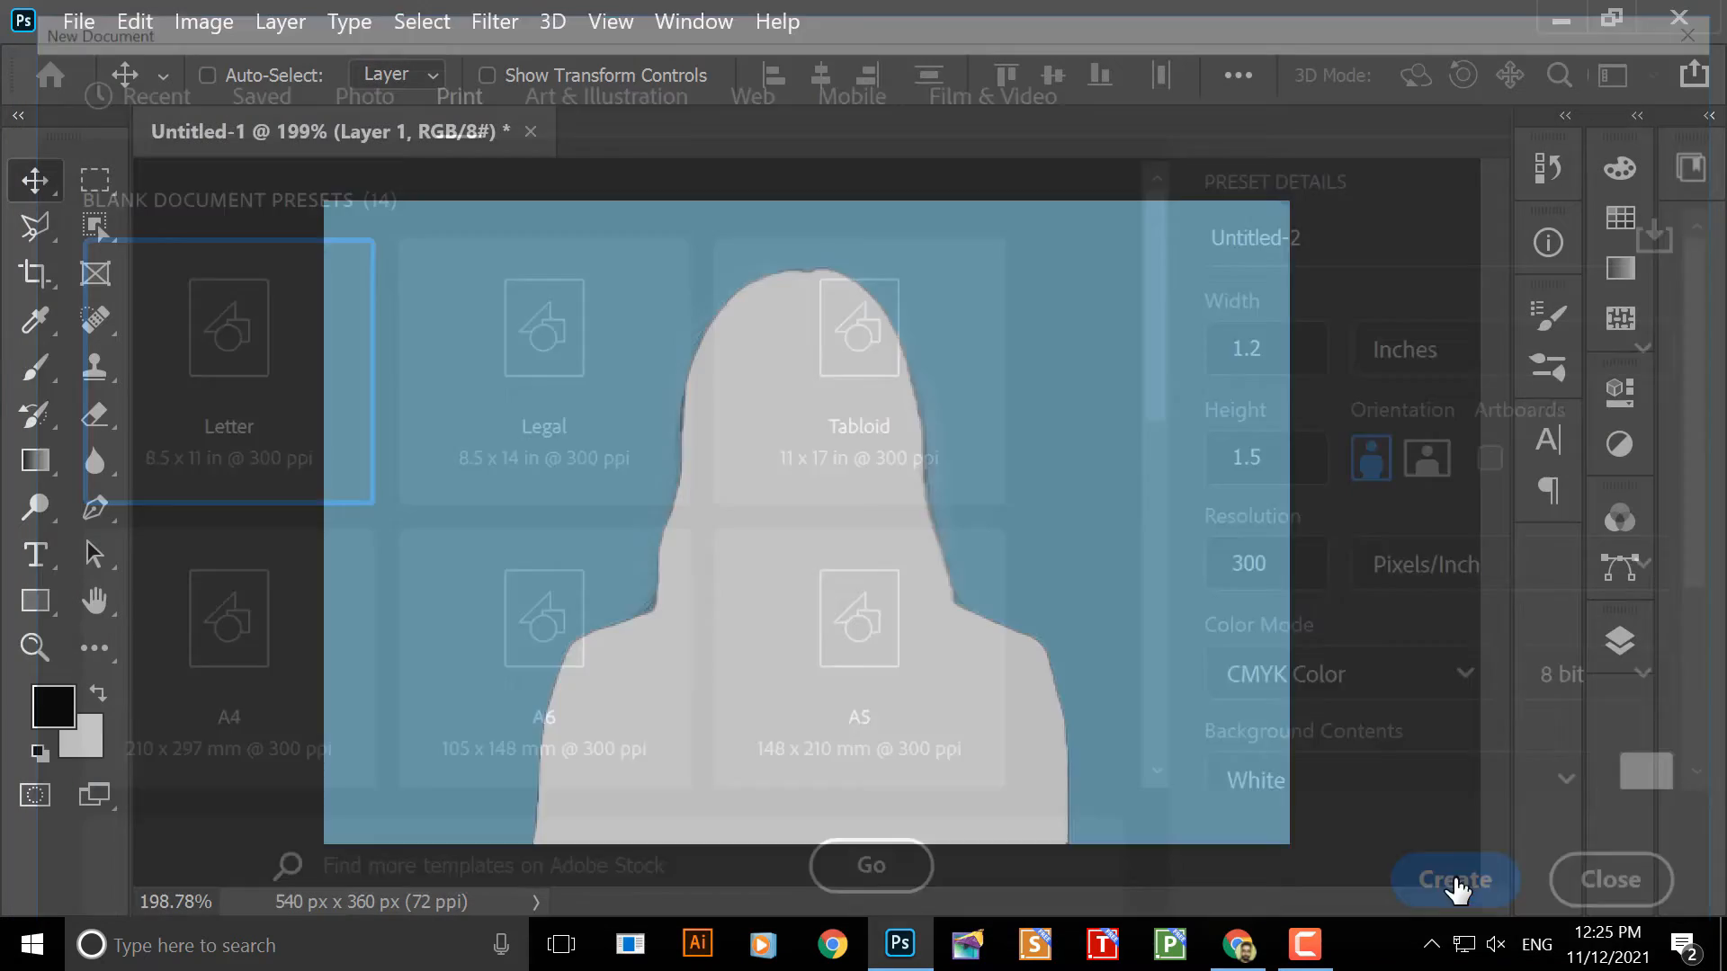
pyautogui.scroll(4, 806, 408)
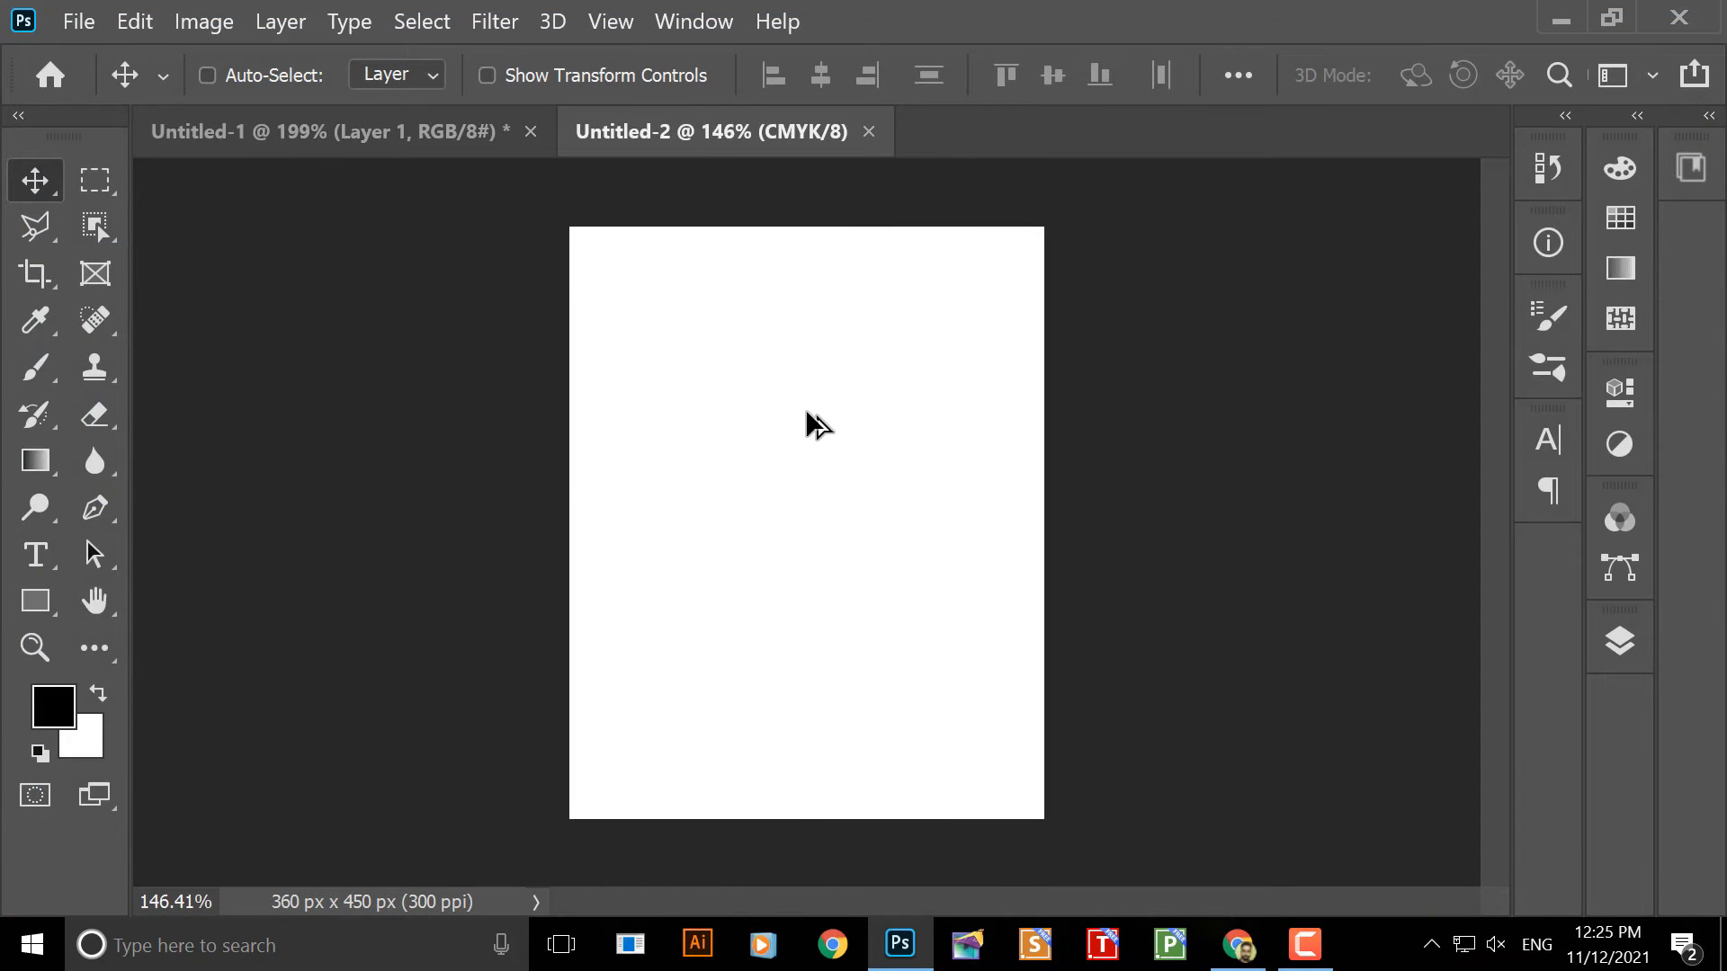
pyautogui.scroll(-6, 806, 409)
pyautogui.scroll(2, 803, 408)
pyautogui.scroll(2, 803, 412)
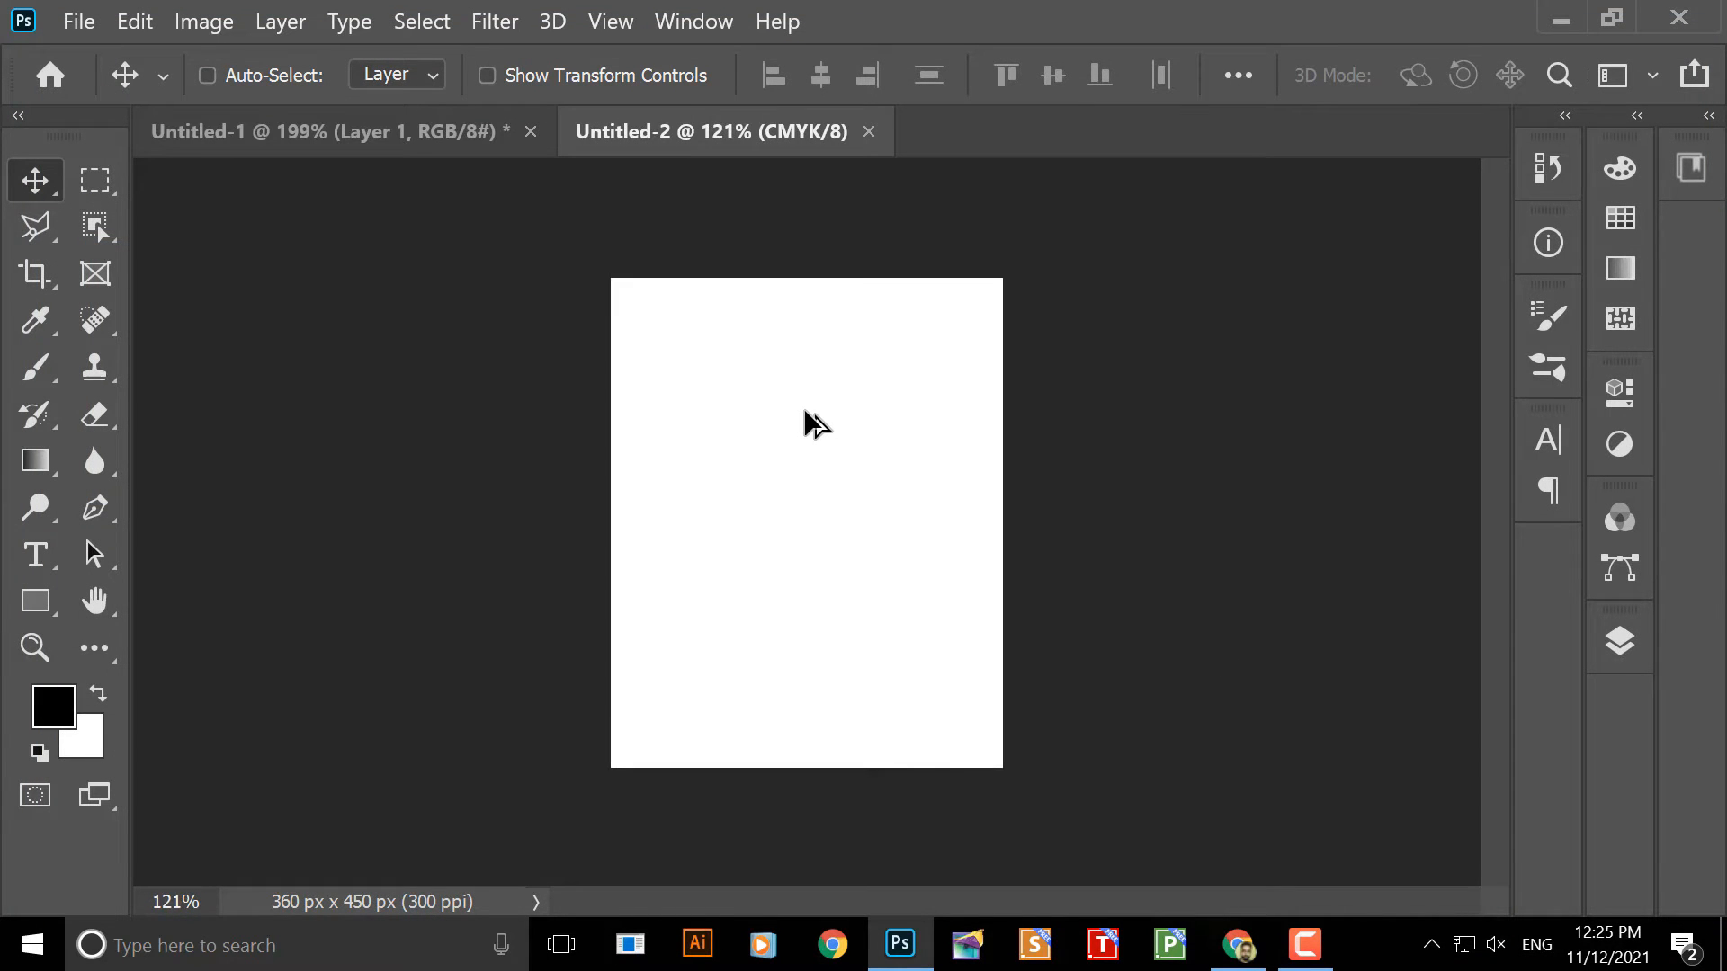
pyautogui.scroll(-4, 803, 412)
pyautogui.scroll(2, 803, 412)
pyautogui.scroll(-2, 803, 412)
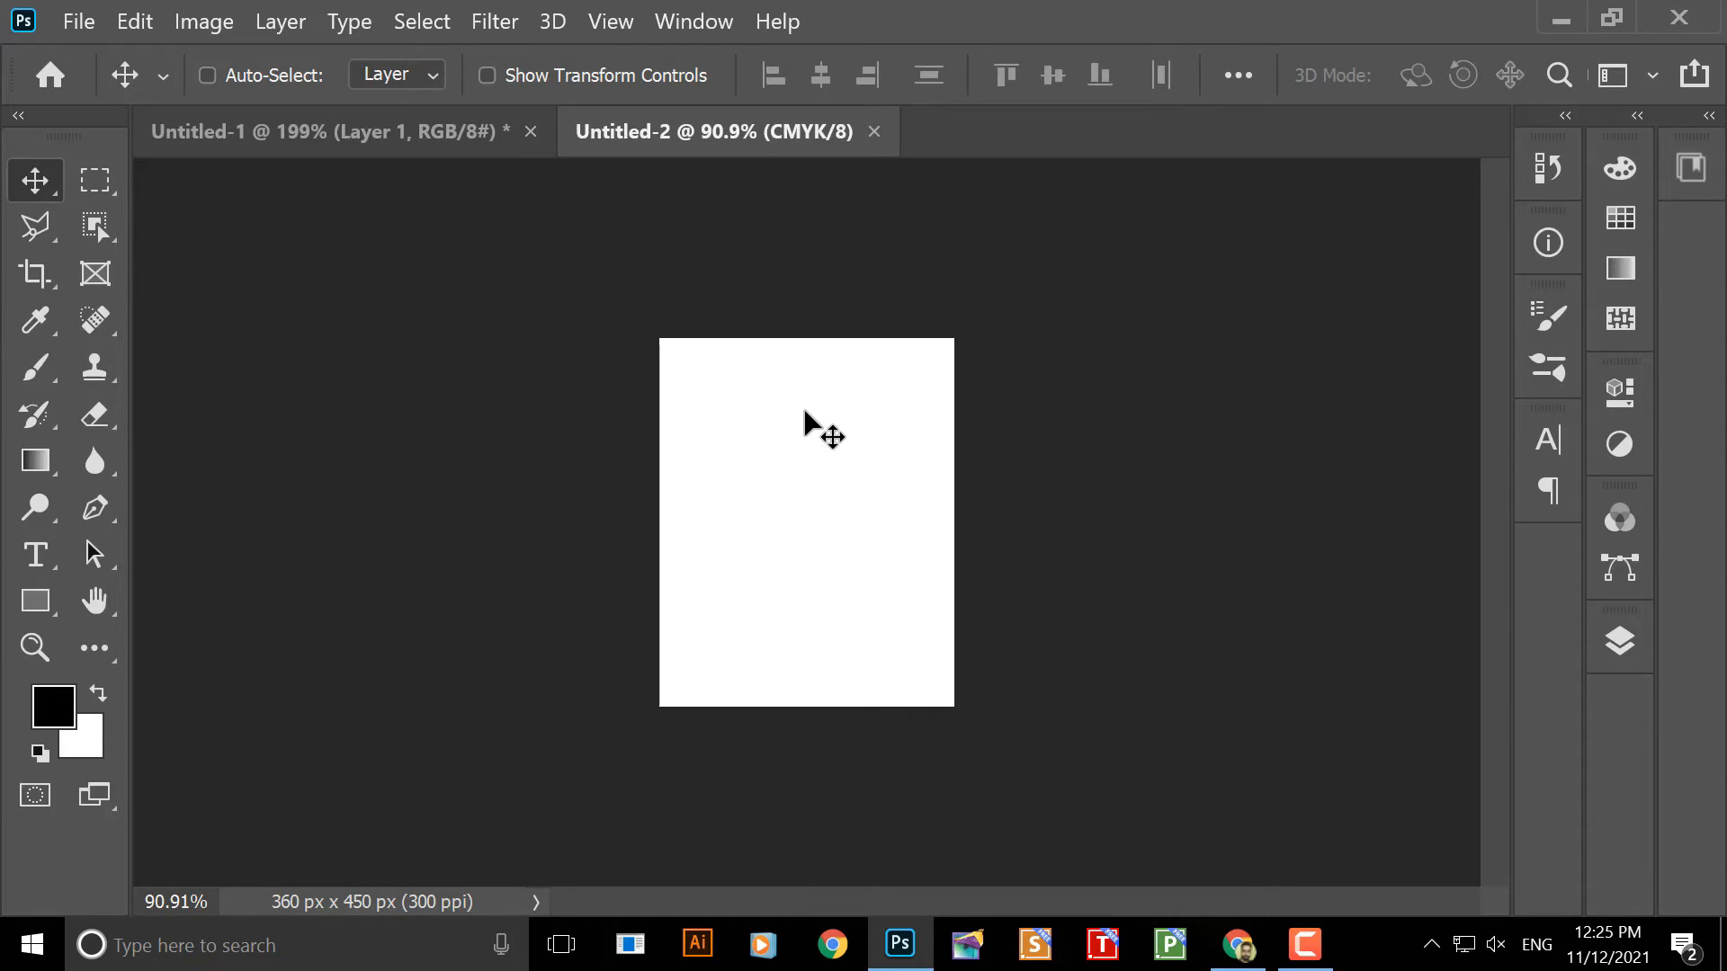
# - Paste the cut-out woman into the blank Untitled-2 document and shift her very slightly on the canvas
pyautogui.click(439, 132)
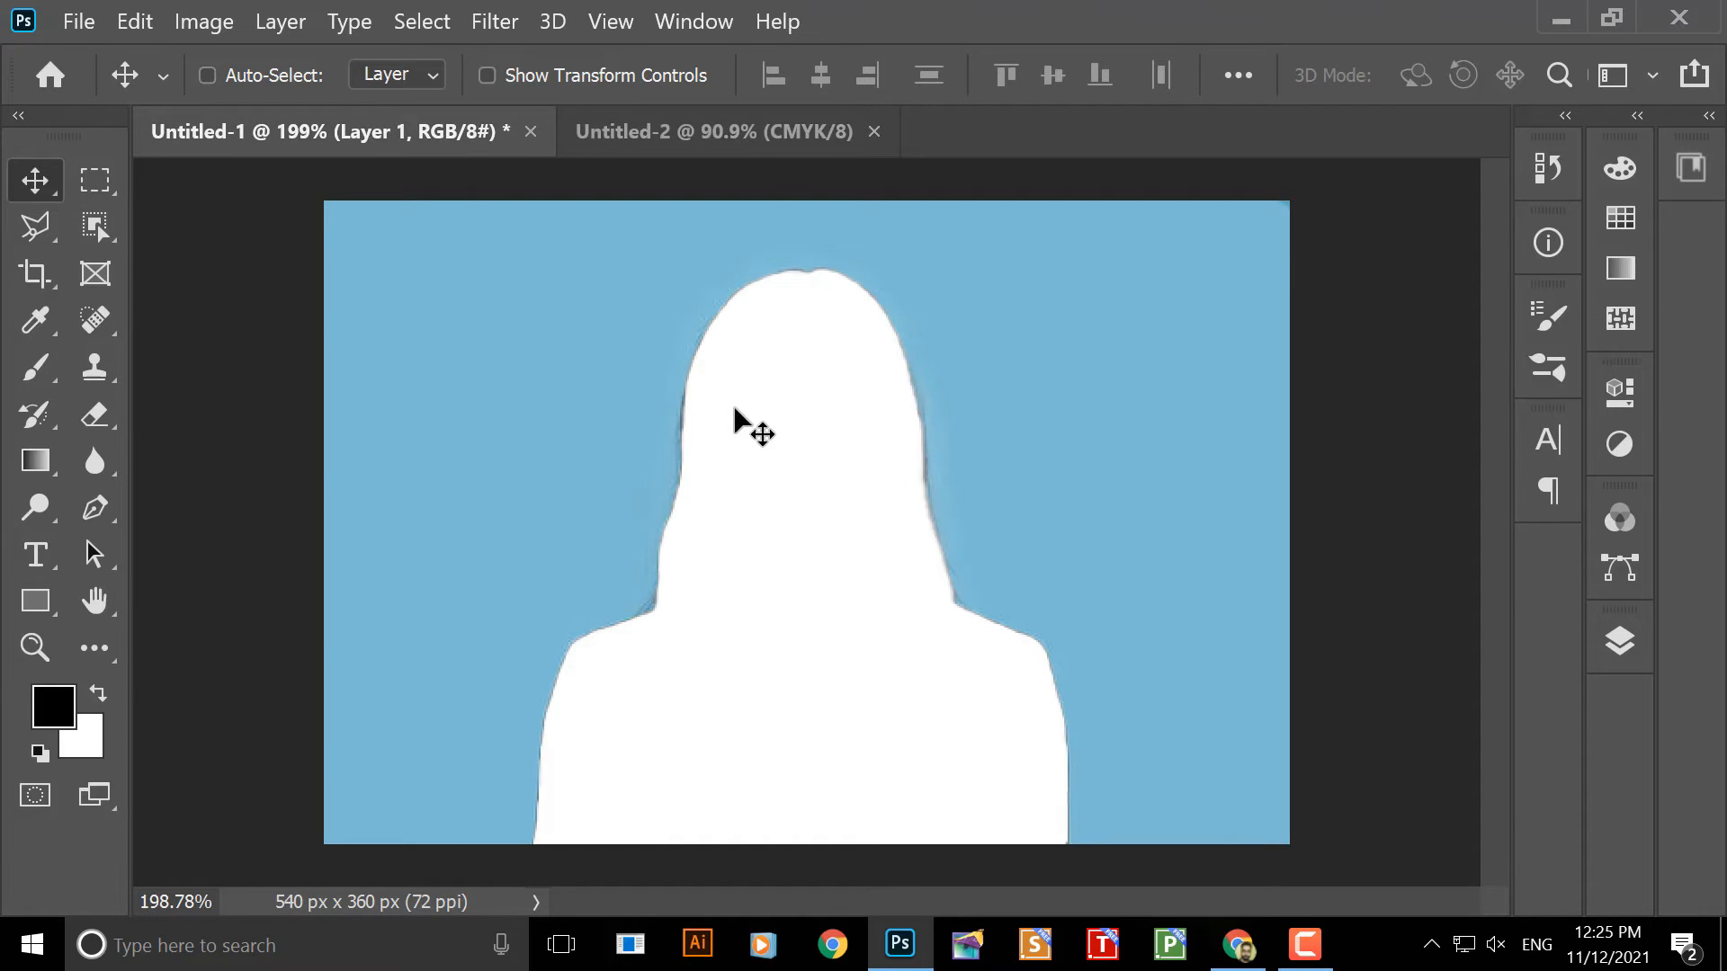
pyautogui.click(721, 133)
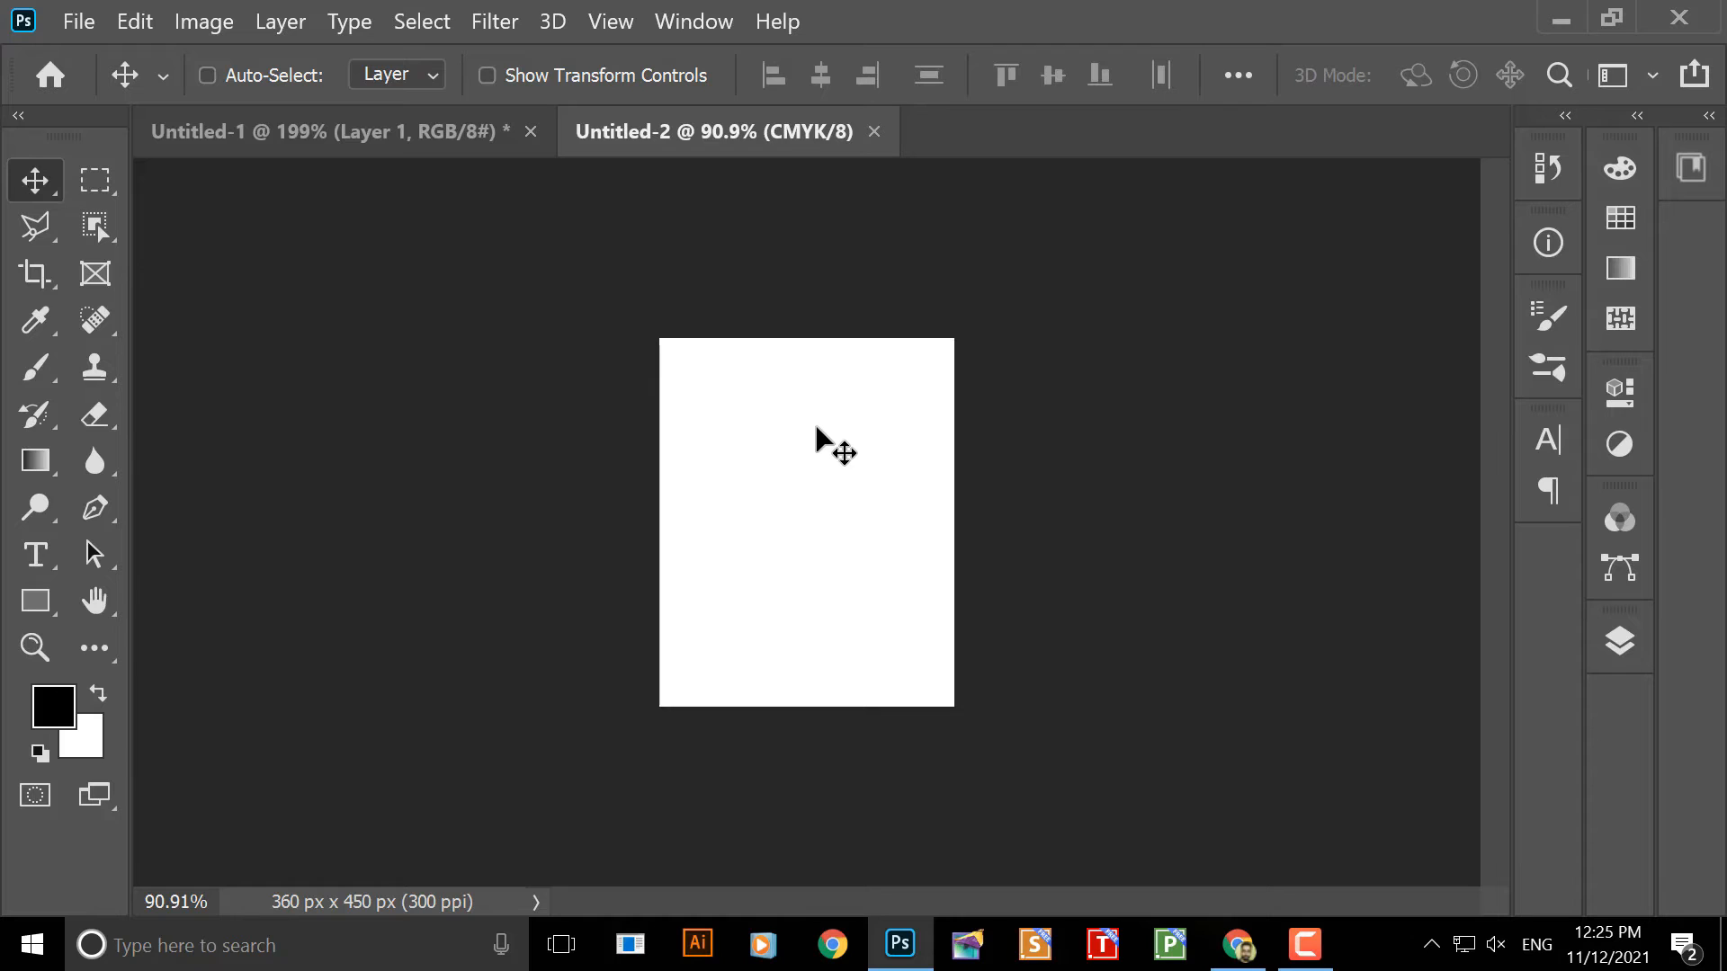
pyautogui.hotkey('ctrl', 'v')
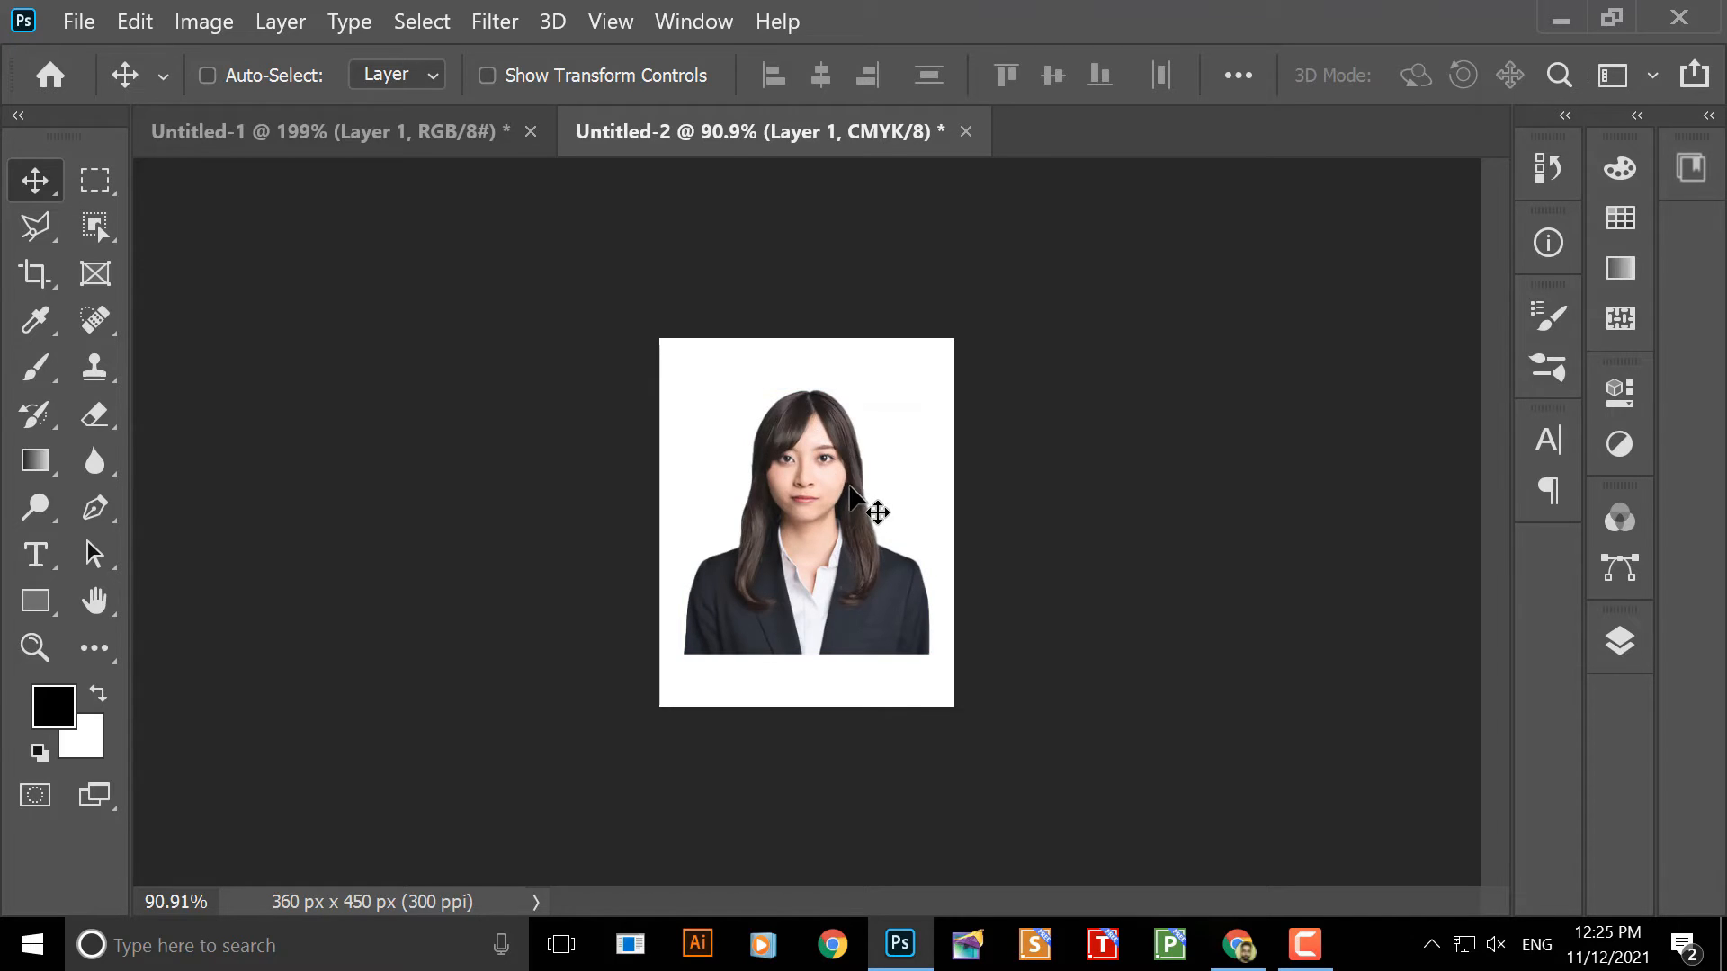
pyautogui.moveTo(825, 479); pyautogui.dragTo(827, 482)
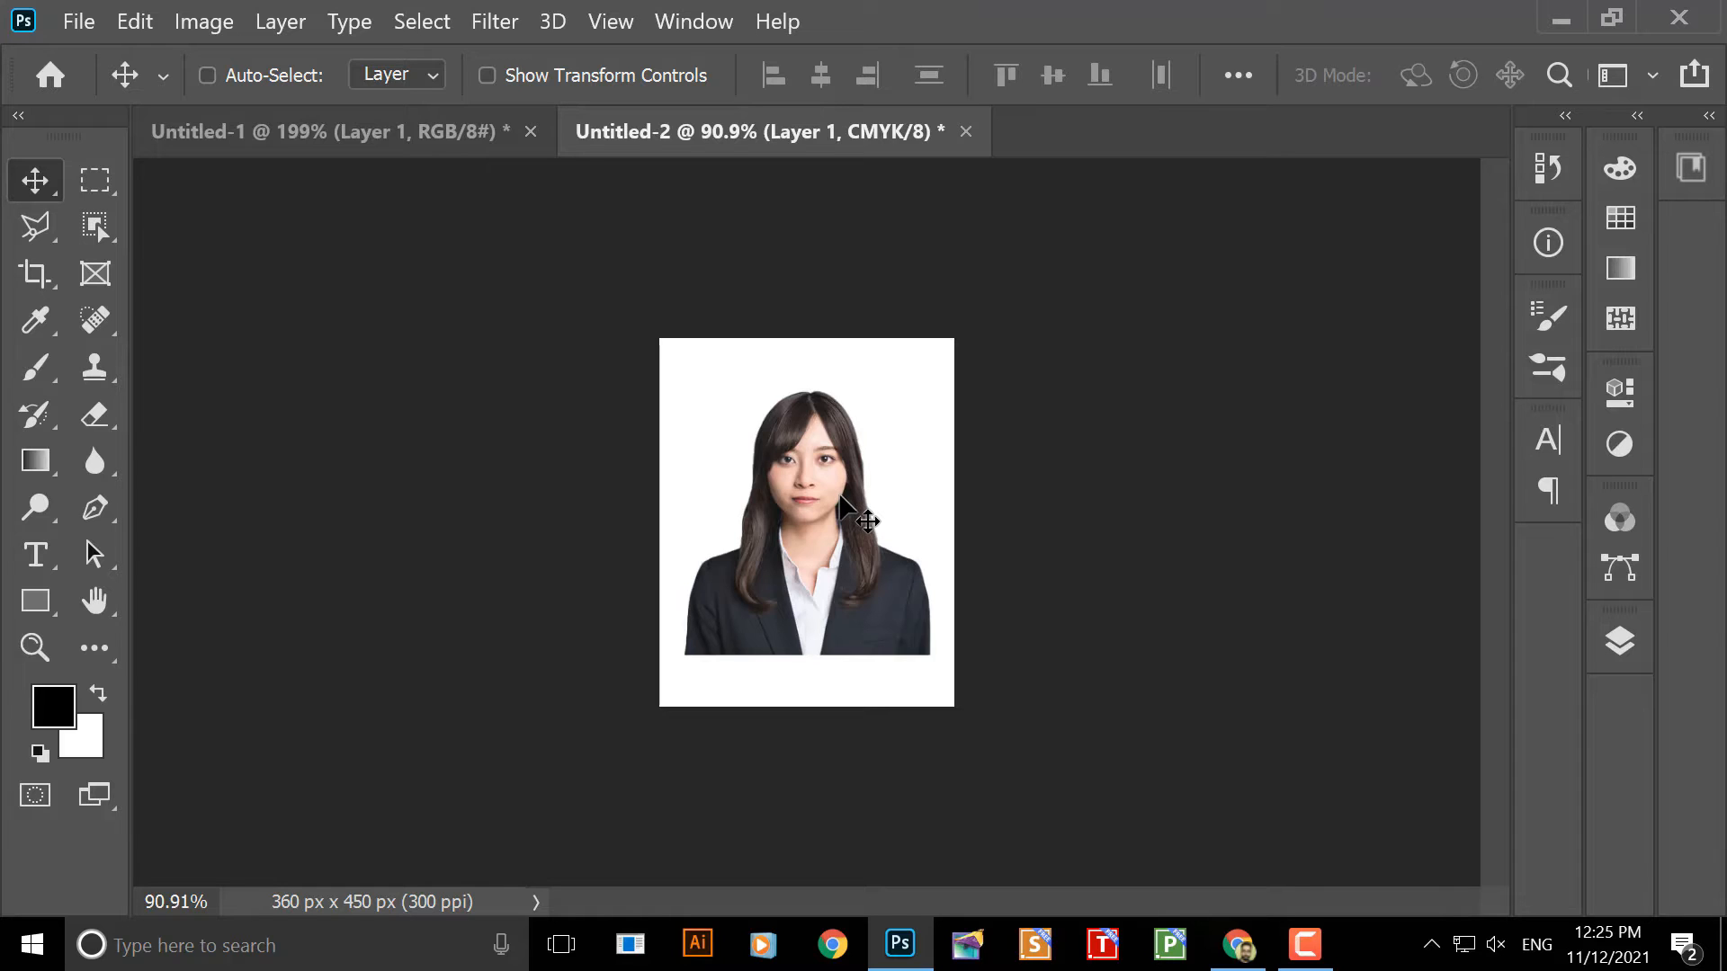
# - Scale the woman proportionally to about 125% so she fills the canvas width, with her lower edge on the canvas's bottom edge
pyautogui.press('ctrl')
pyautogui.press('ctrl')
pyautogui.hotkey('ctrl', 't')
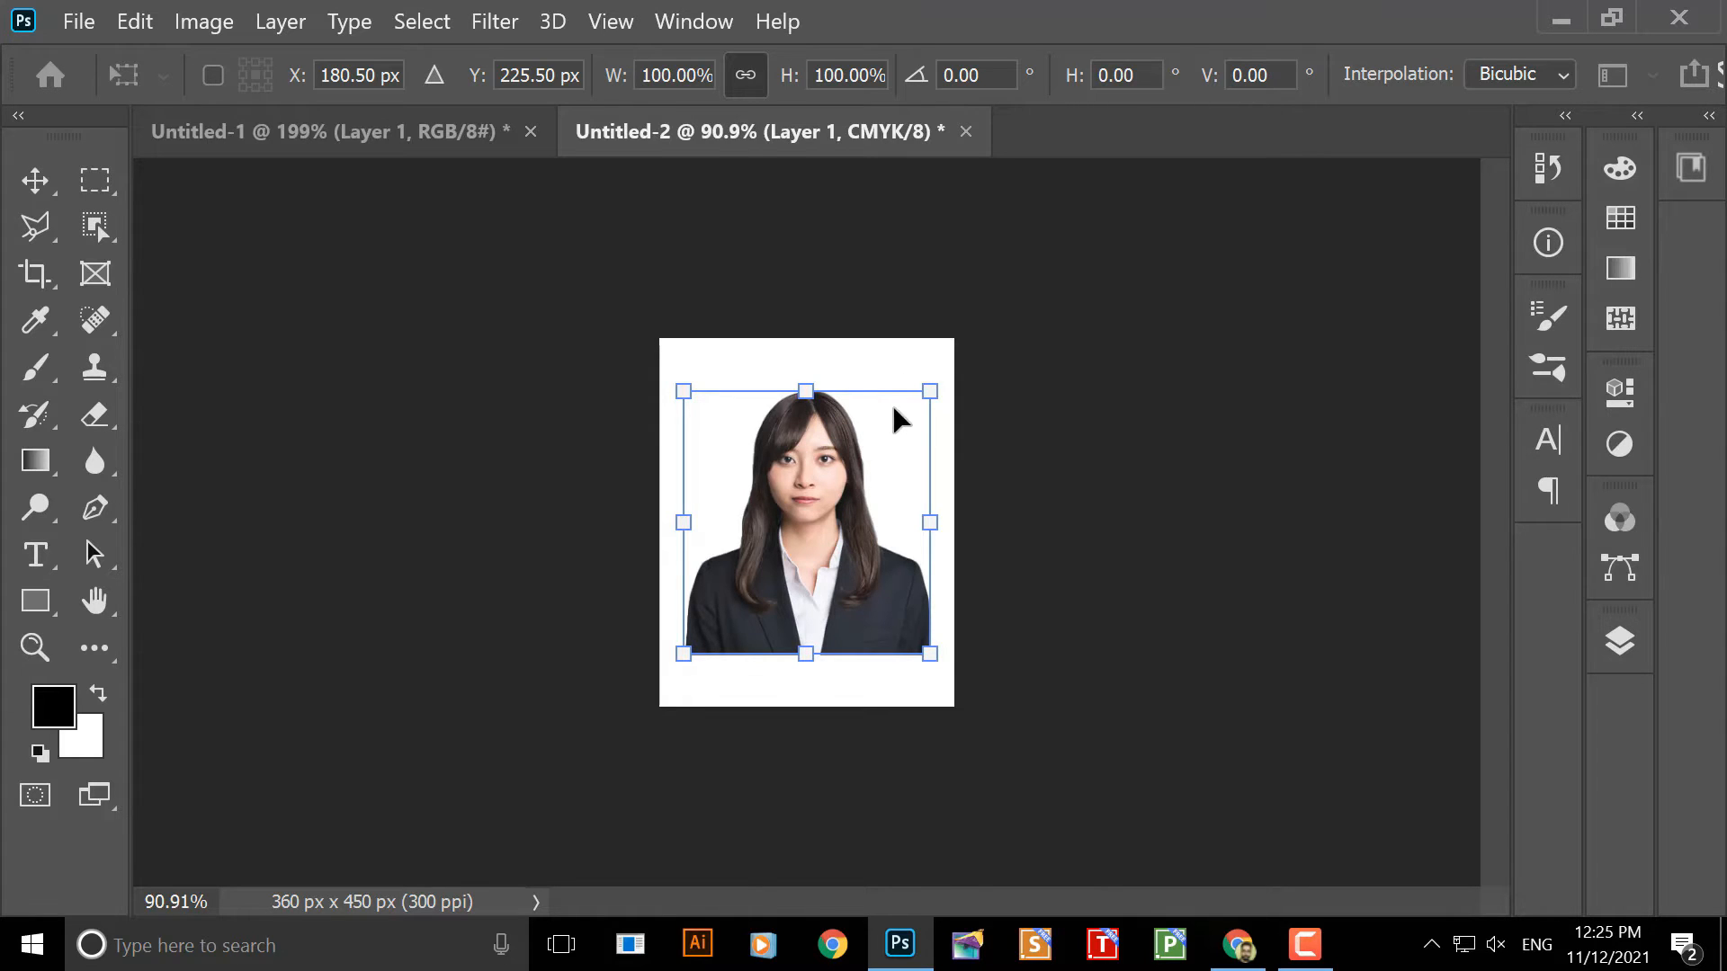
pyautogui.moveTo(928, 385); pyautogui.dragTo(948, 364)
pyautogui.moveTo(685, 663); pyautogui.dragTo(678, 733)
pyautogui.moveTo(860, 601); pyautogui.dragTo(869, 608)
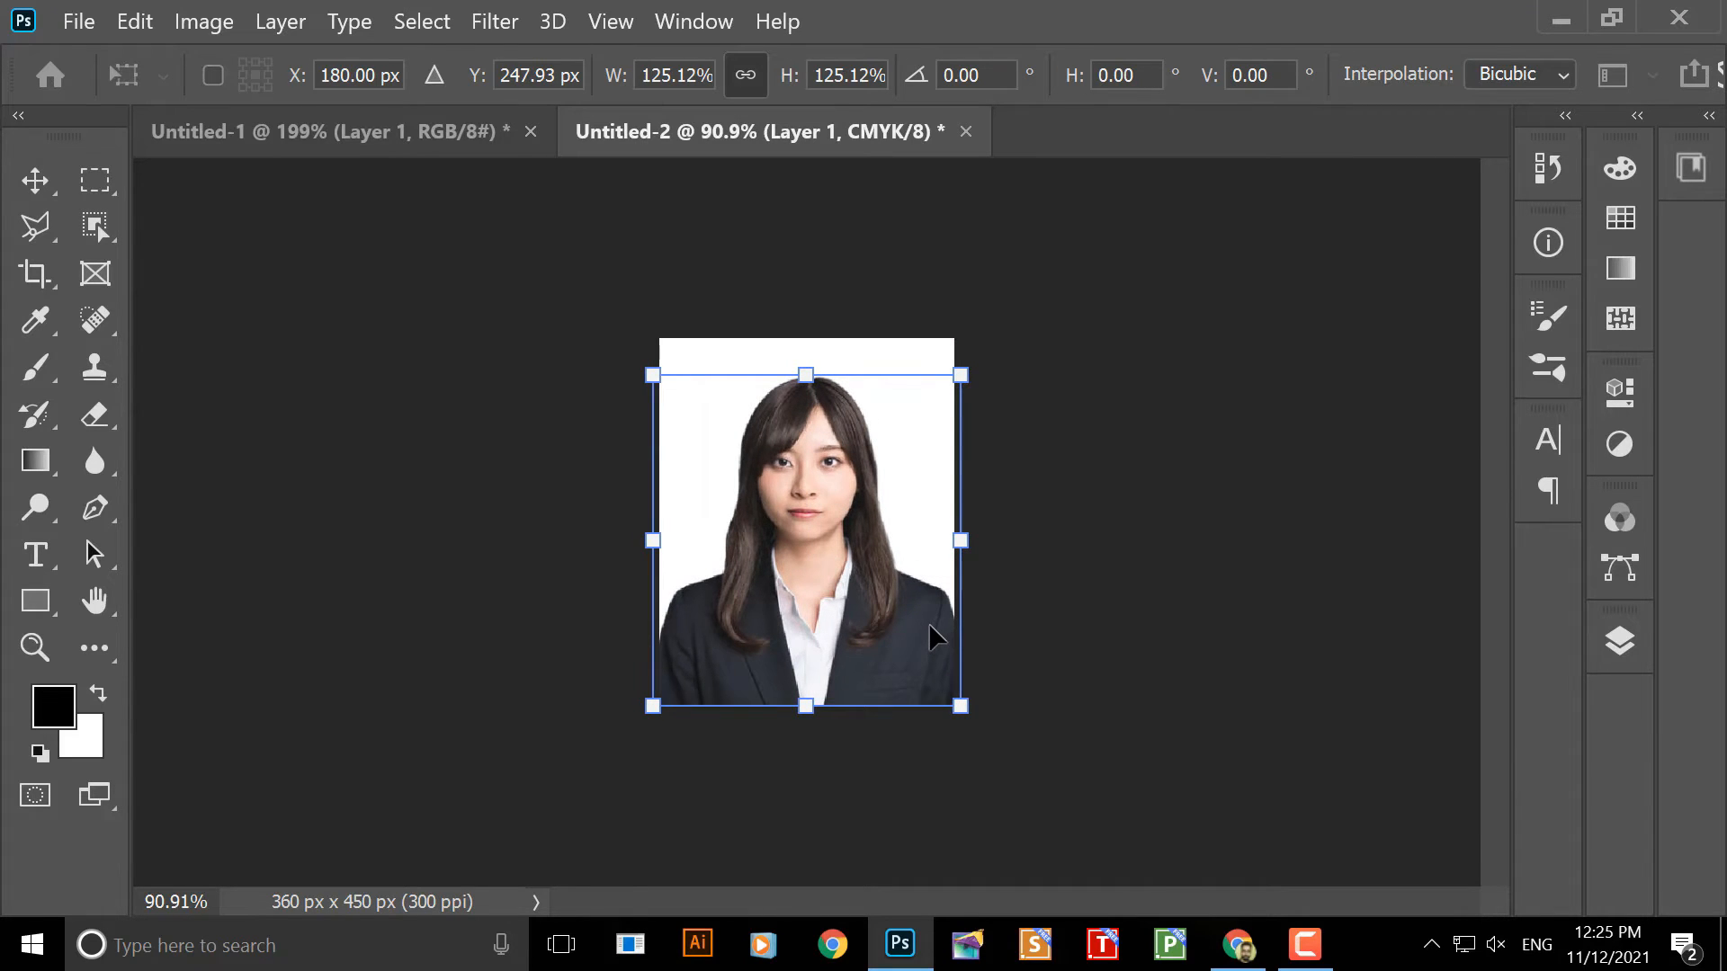
pyautogui.press('Return')
pyautogui.scroll(1, 868, 476)
pyautogui.scroll(3, 869, 477)
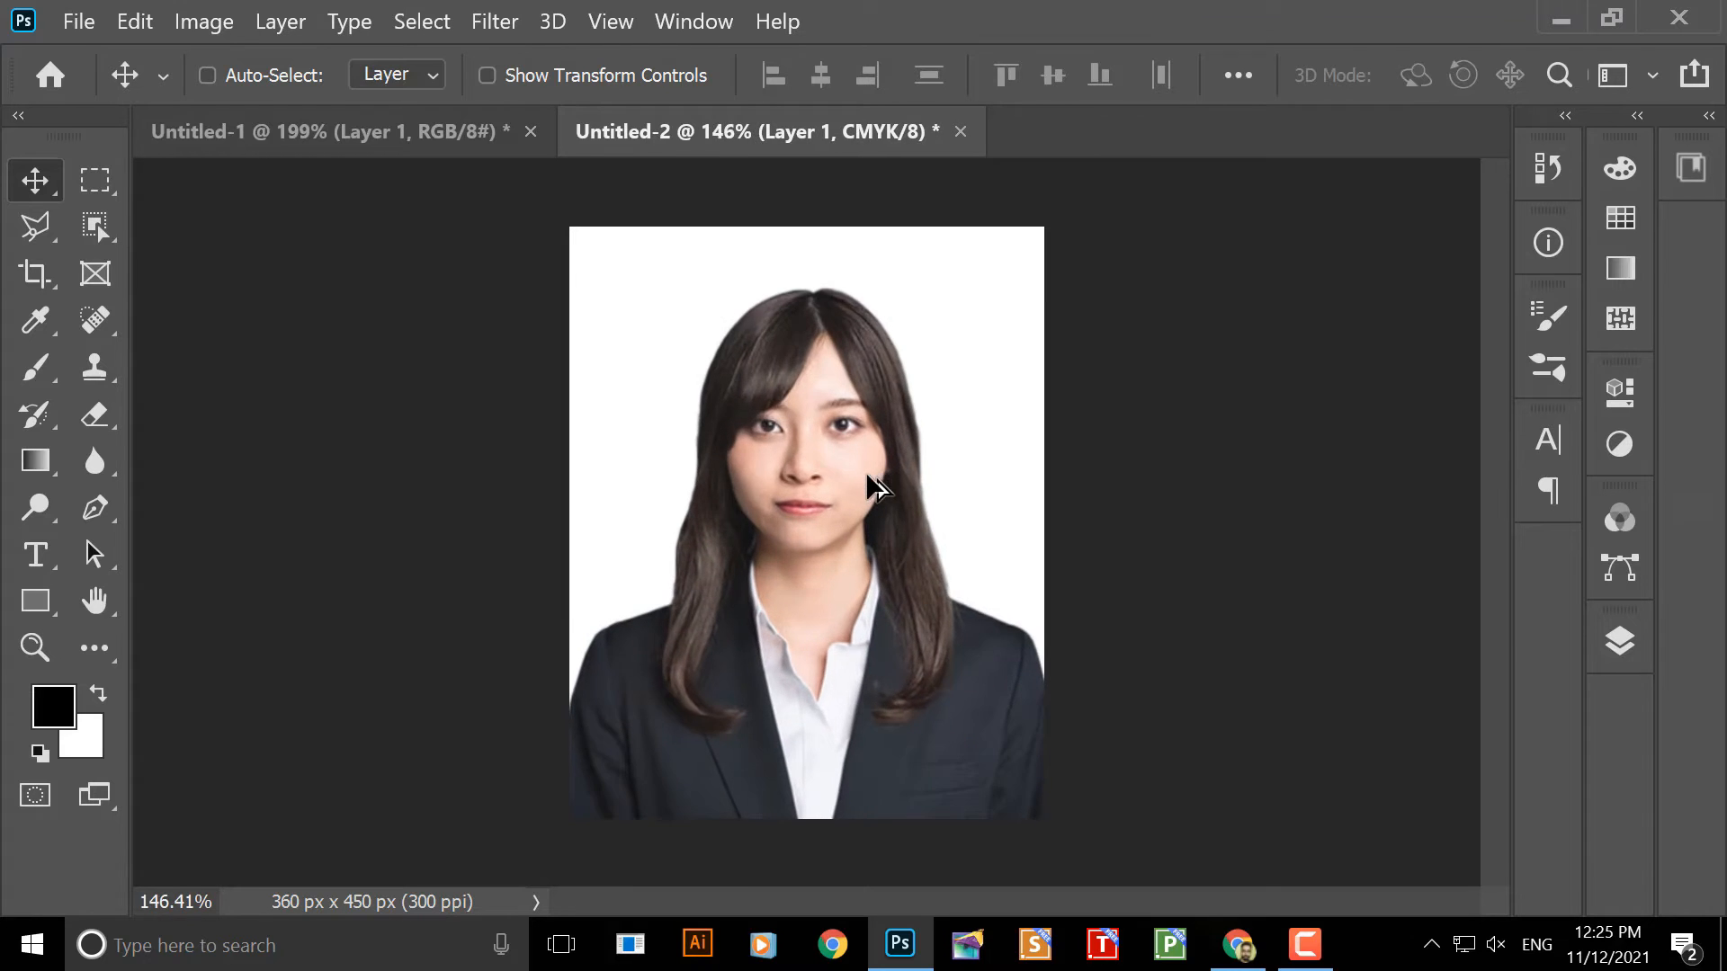
pyautogui.scroll(-1, 757, 371)
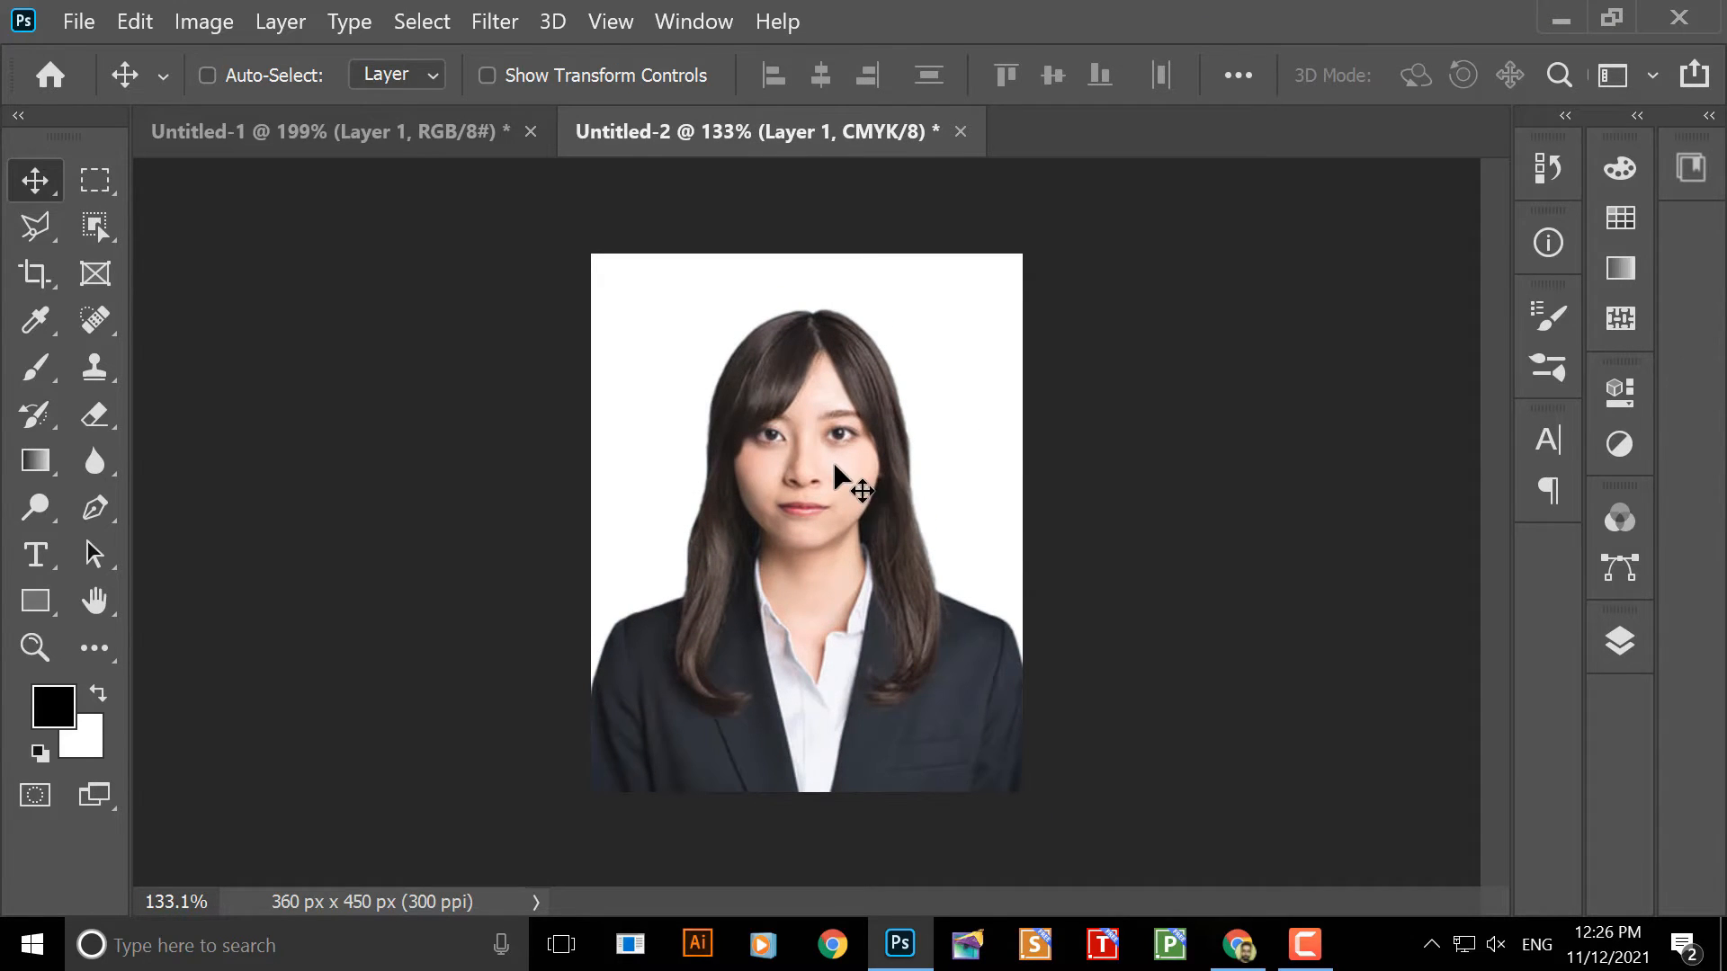
# - Try an off-centre position and an 18.4° counterclockwise tilt for the woman, and restore her upright, centred placement
pyautogui.moveTo(821, 471); pyautogui.dragTo(817, 392)
pyautogui.moveTo(808, 476); pyautogui.dragTo(875, 540)
pyautogui.press('ctrl')
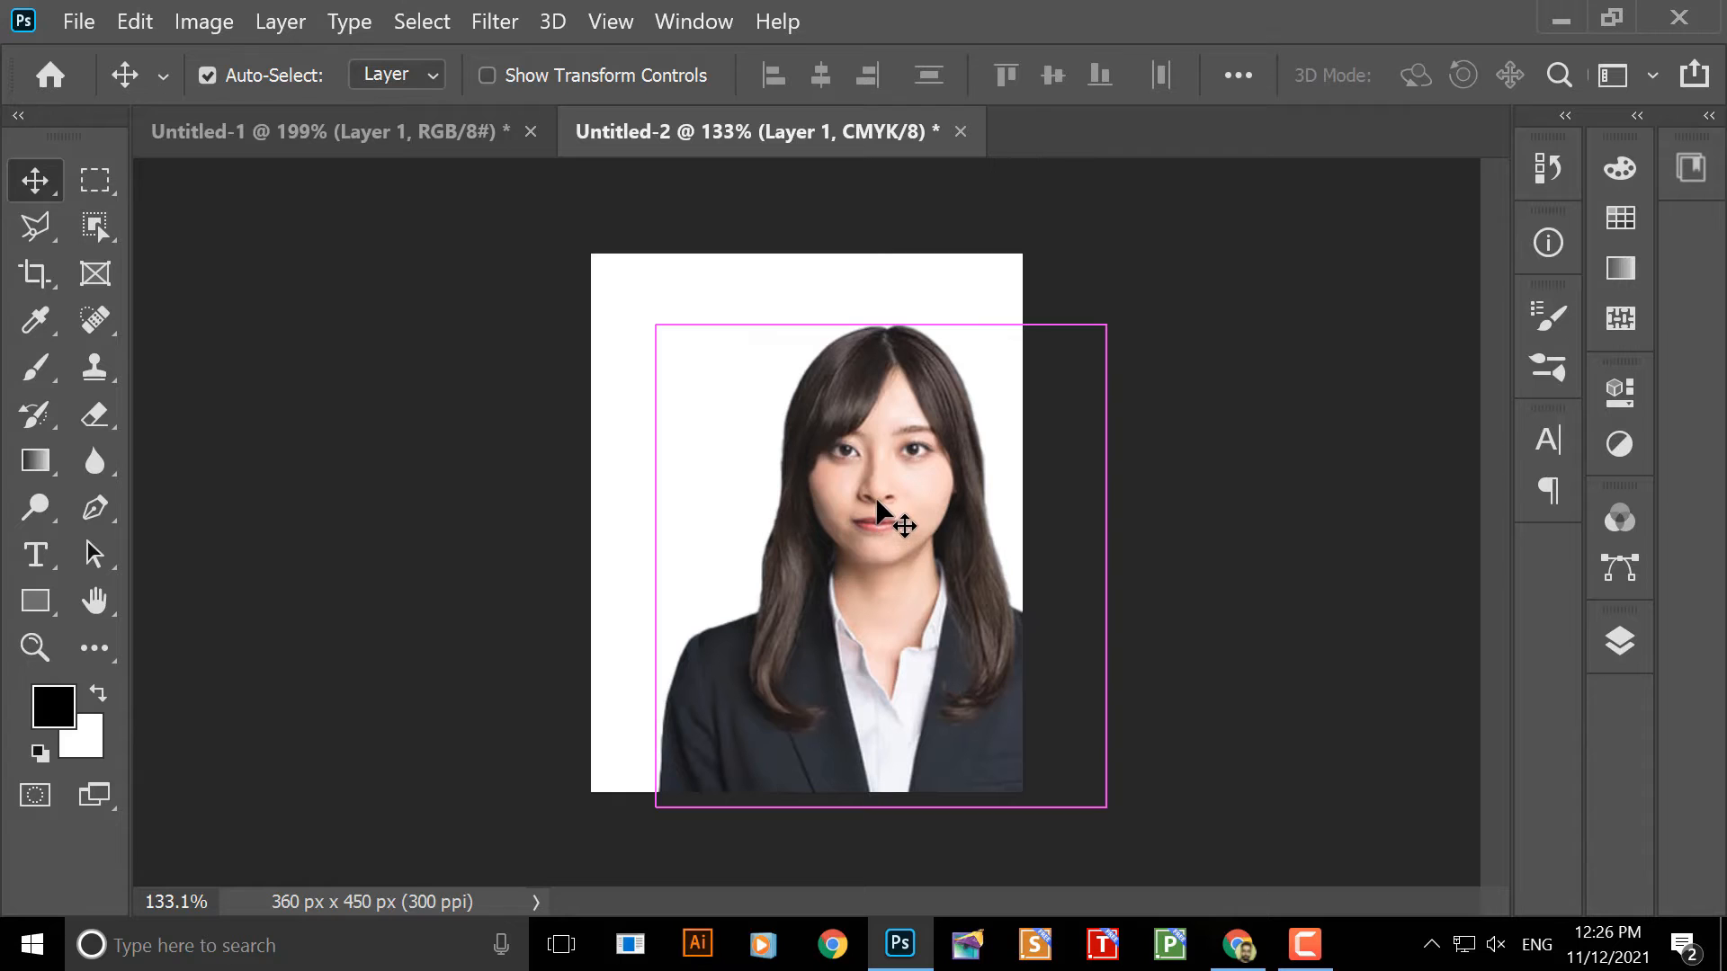
pyautogui.hotkey('ctrl', 't')
pyautogui.moveTo(1120, 296); pyautogui.dragTo(1095, 267)
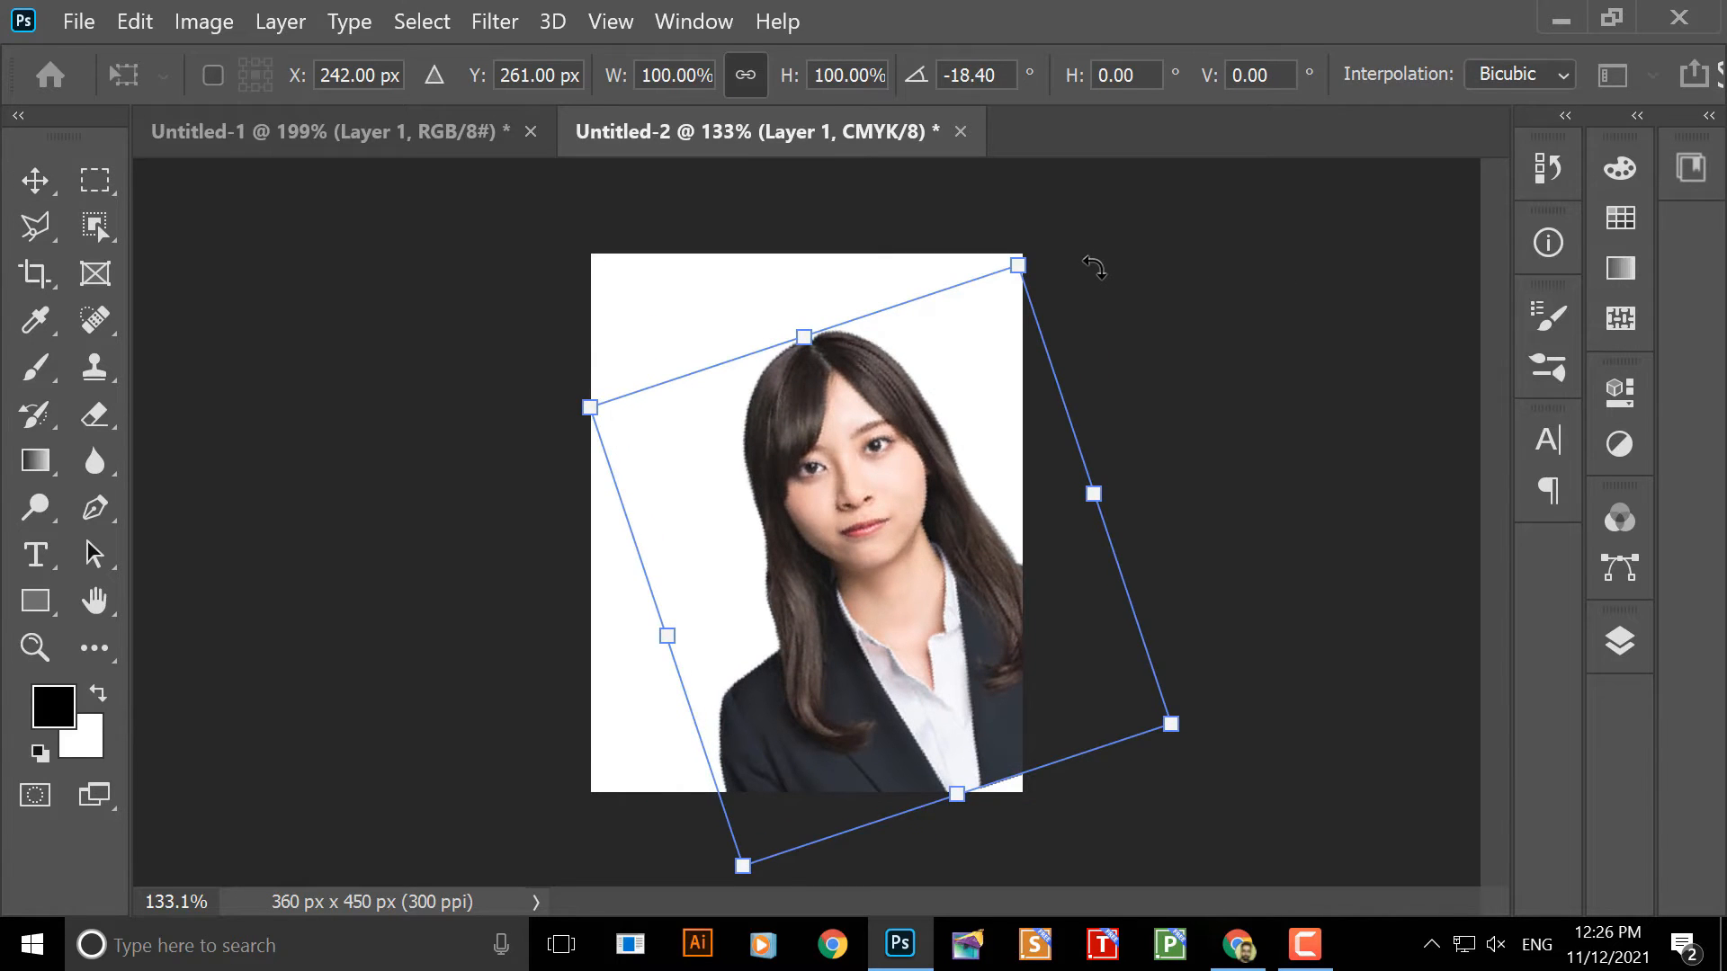
pyautogui.hotkey('ctrl', 'z')
pyautogui.moveTo(915, 462); pyautogui.dragTo(829, 467)
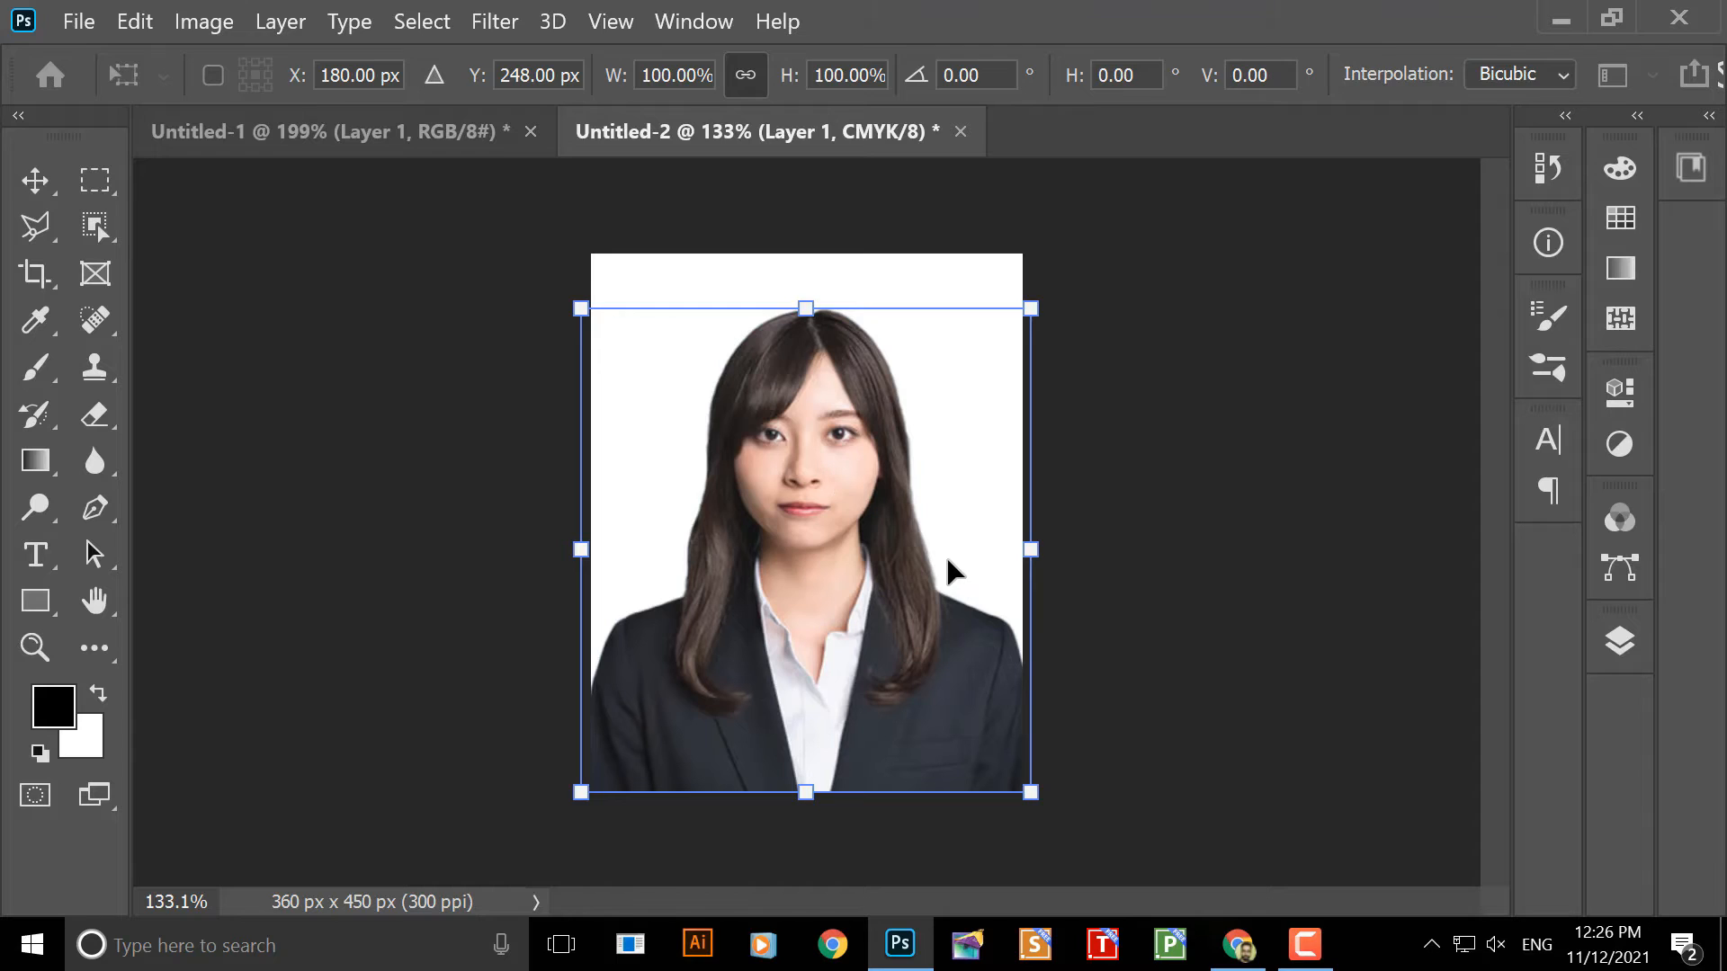
pyautogui.press('Return')
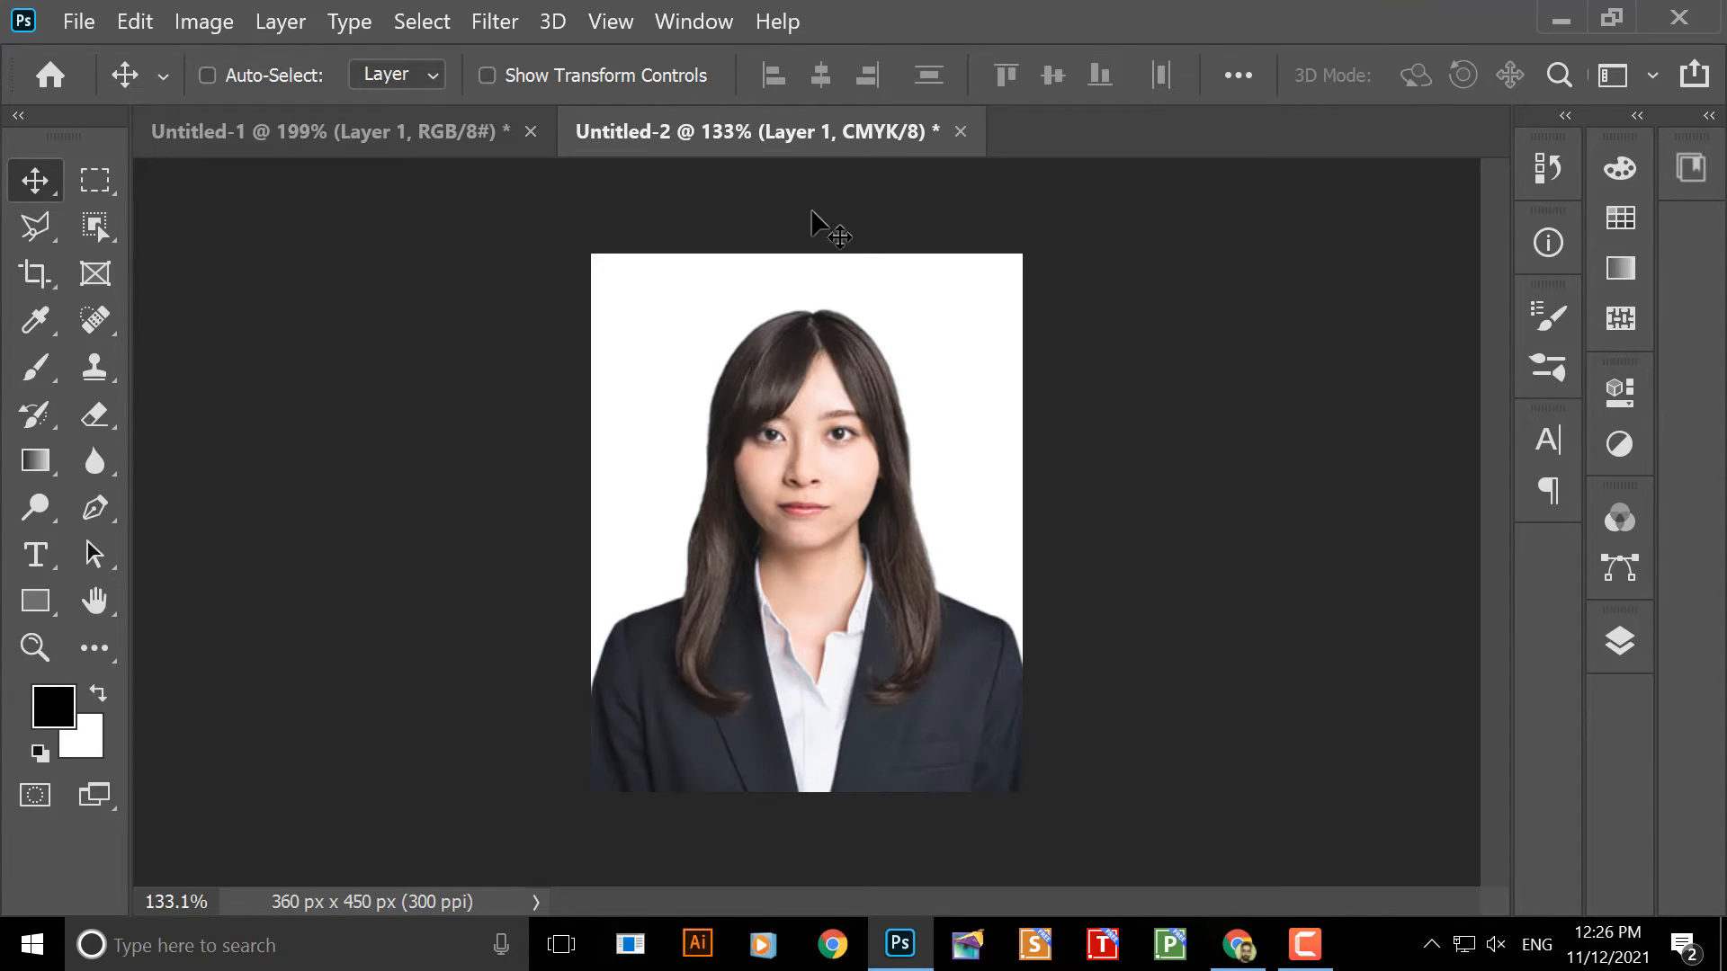
# - Make the Background layer active and select the entire canvas
pyautogui.rightClick(931, 309)
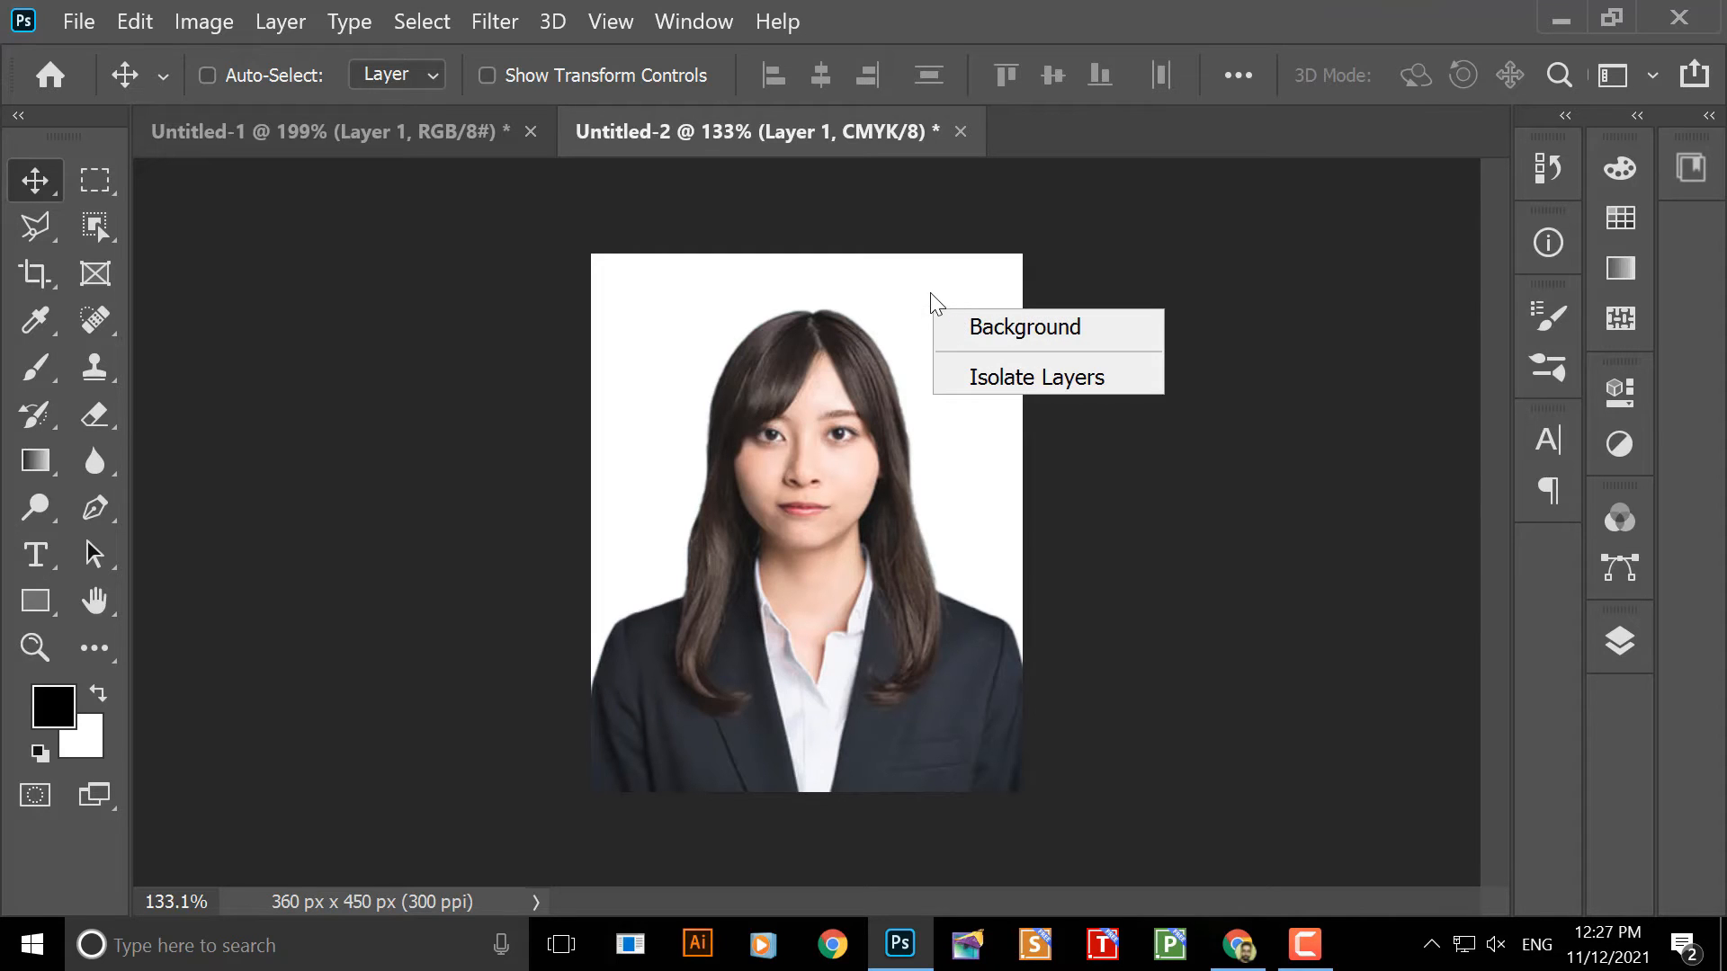
pyautogui.click(971, 328)
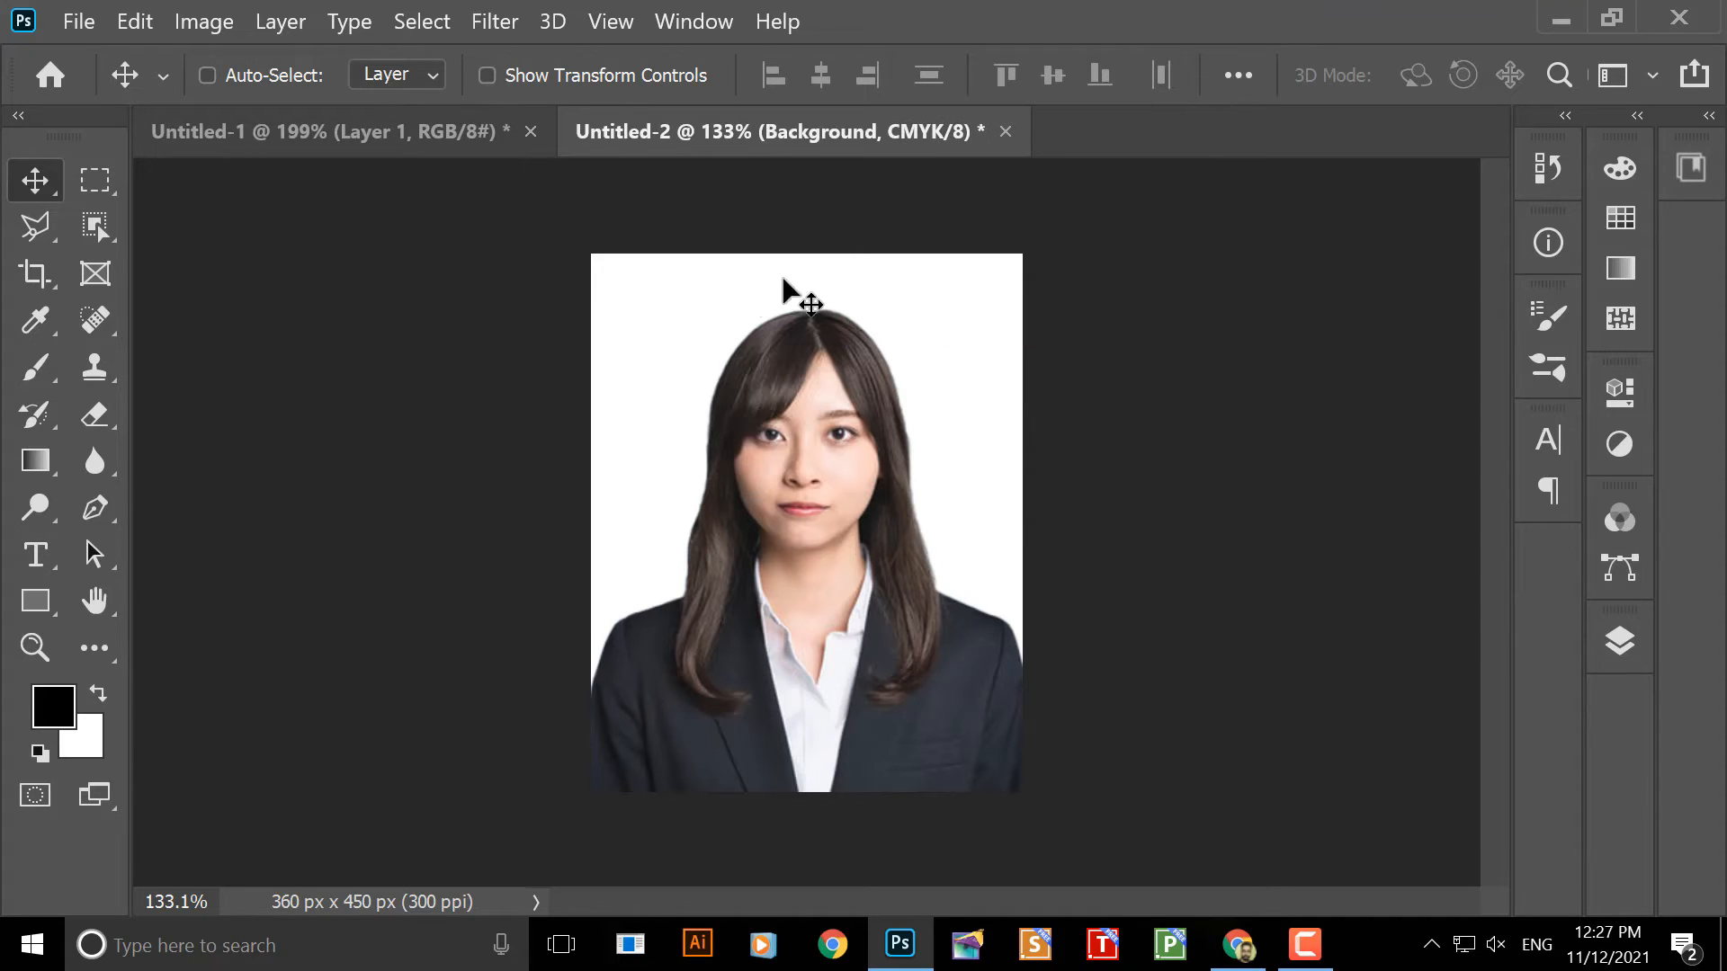
pyautogui.hotkey('ctrl', 'a')
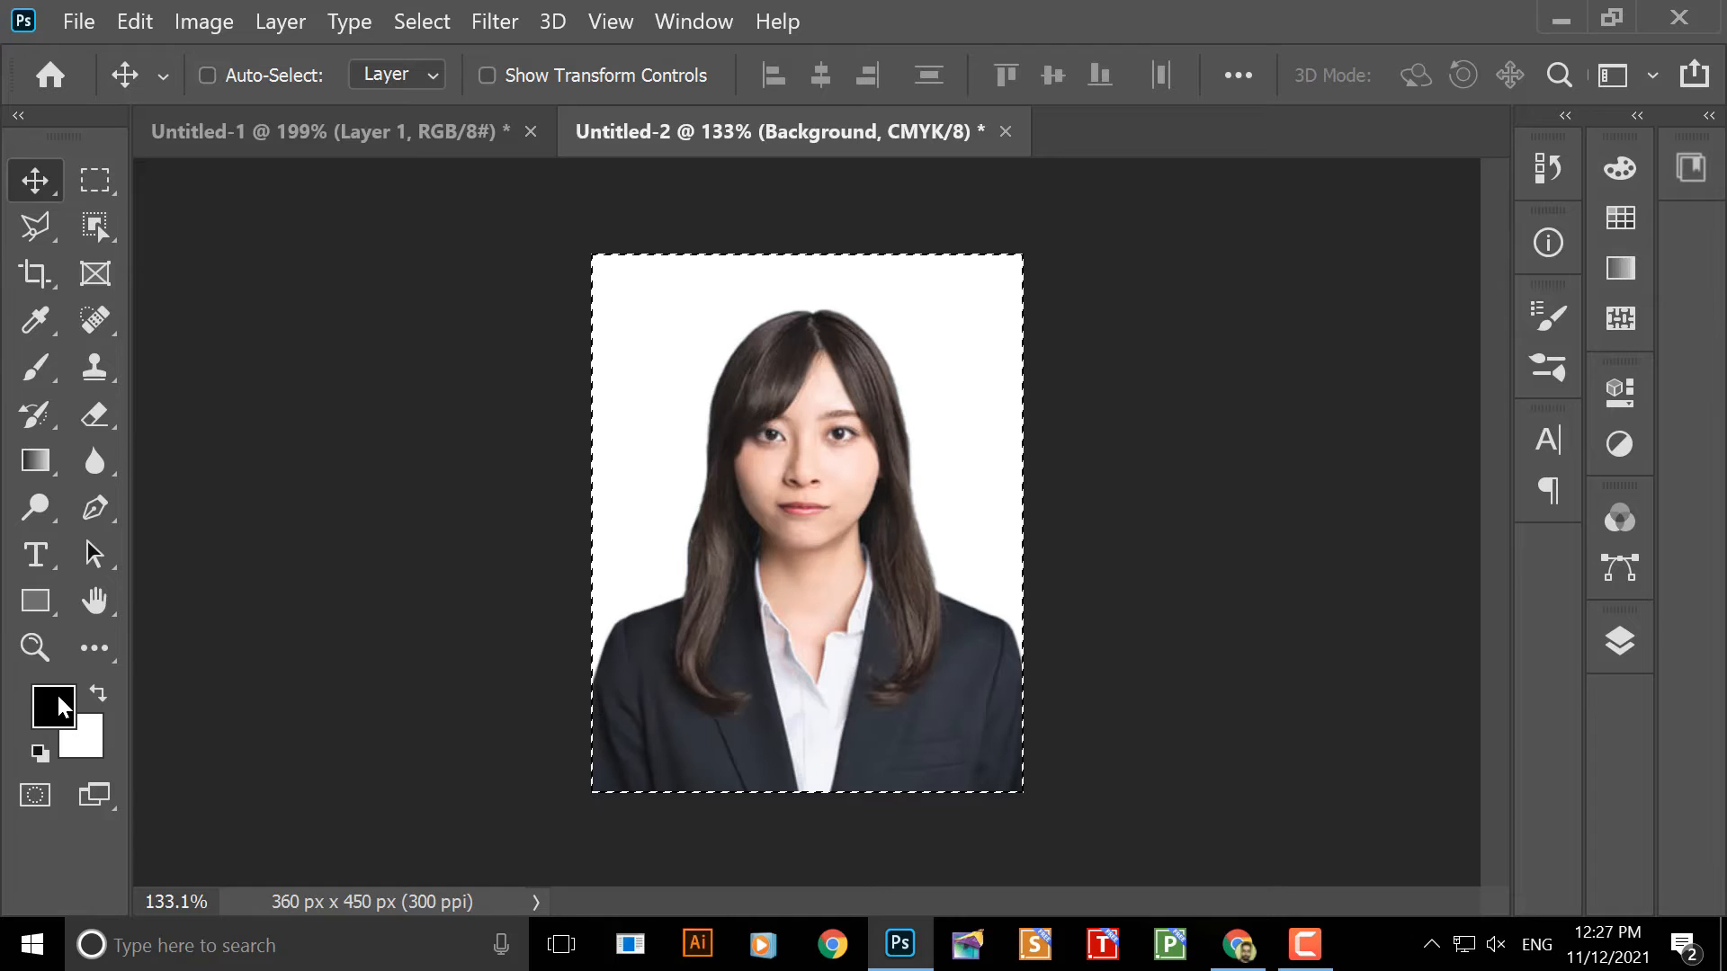
# - Pick the violet 7c4aba as the new background color, keeping the color picker open beside the portrait
pyautogui.click(88, 741)
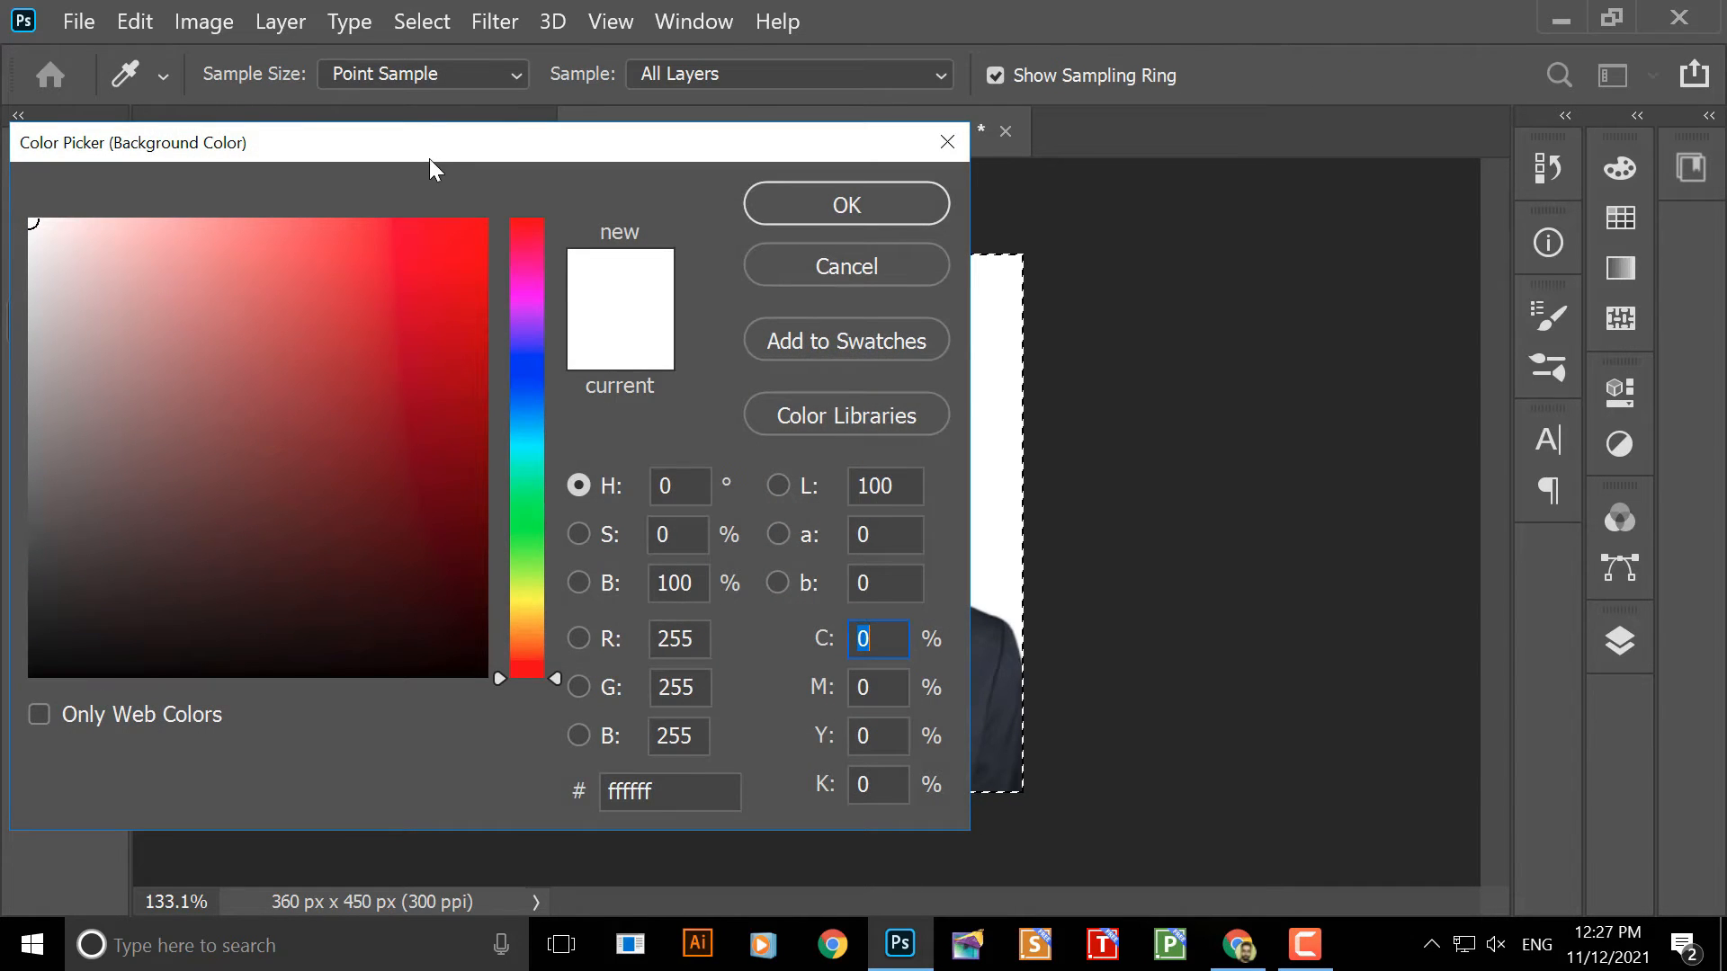
pyautogui.moveTo(434, 153); pyautogui.dragTo(151, 153)
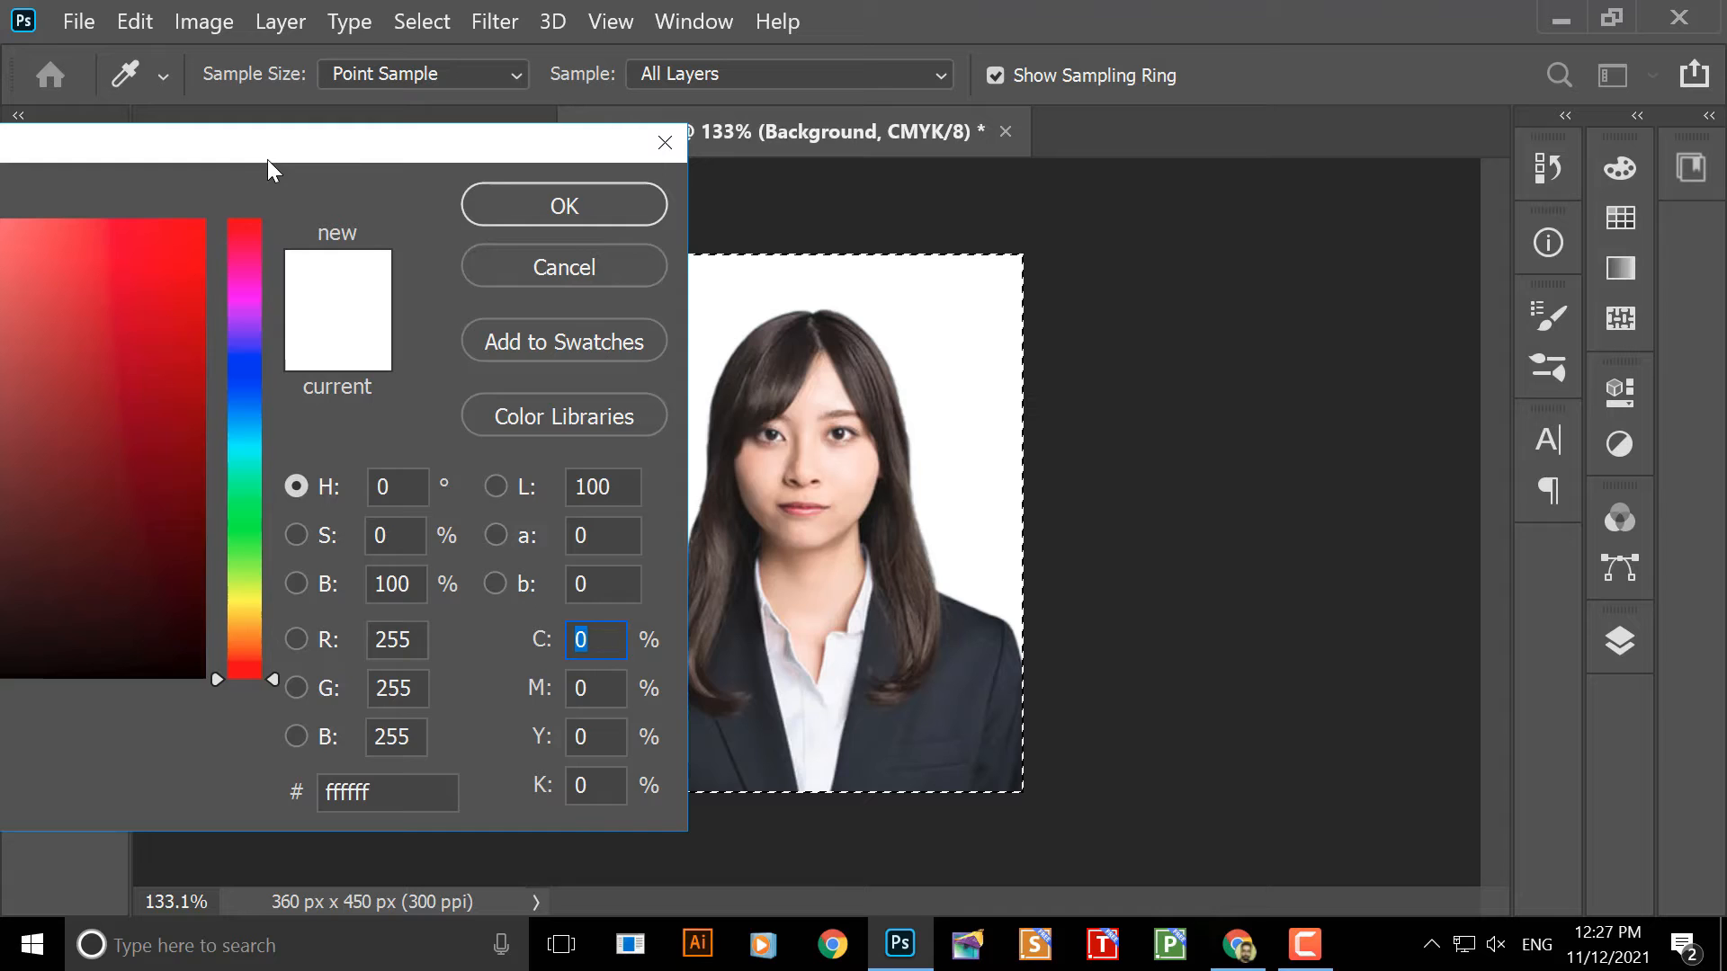
pyautogui.moveTo(269, 144); pyautogui.dragTo(433, 157)
pyautogui.moveTo(406, 409); pyautogui.dragTo(414, 349)
pyautogui.moveTo(245, 283)
pyautogui.mouseDown()
pyautogui.moveTo(207, 374)
pyautogui.moveTo(325, 273)
pyautogui.moveTo(140, 344)
pyautogui.moveTo(185, 358)
pyautogui.mouseUp()
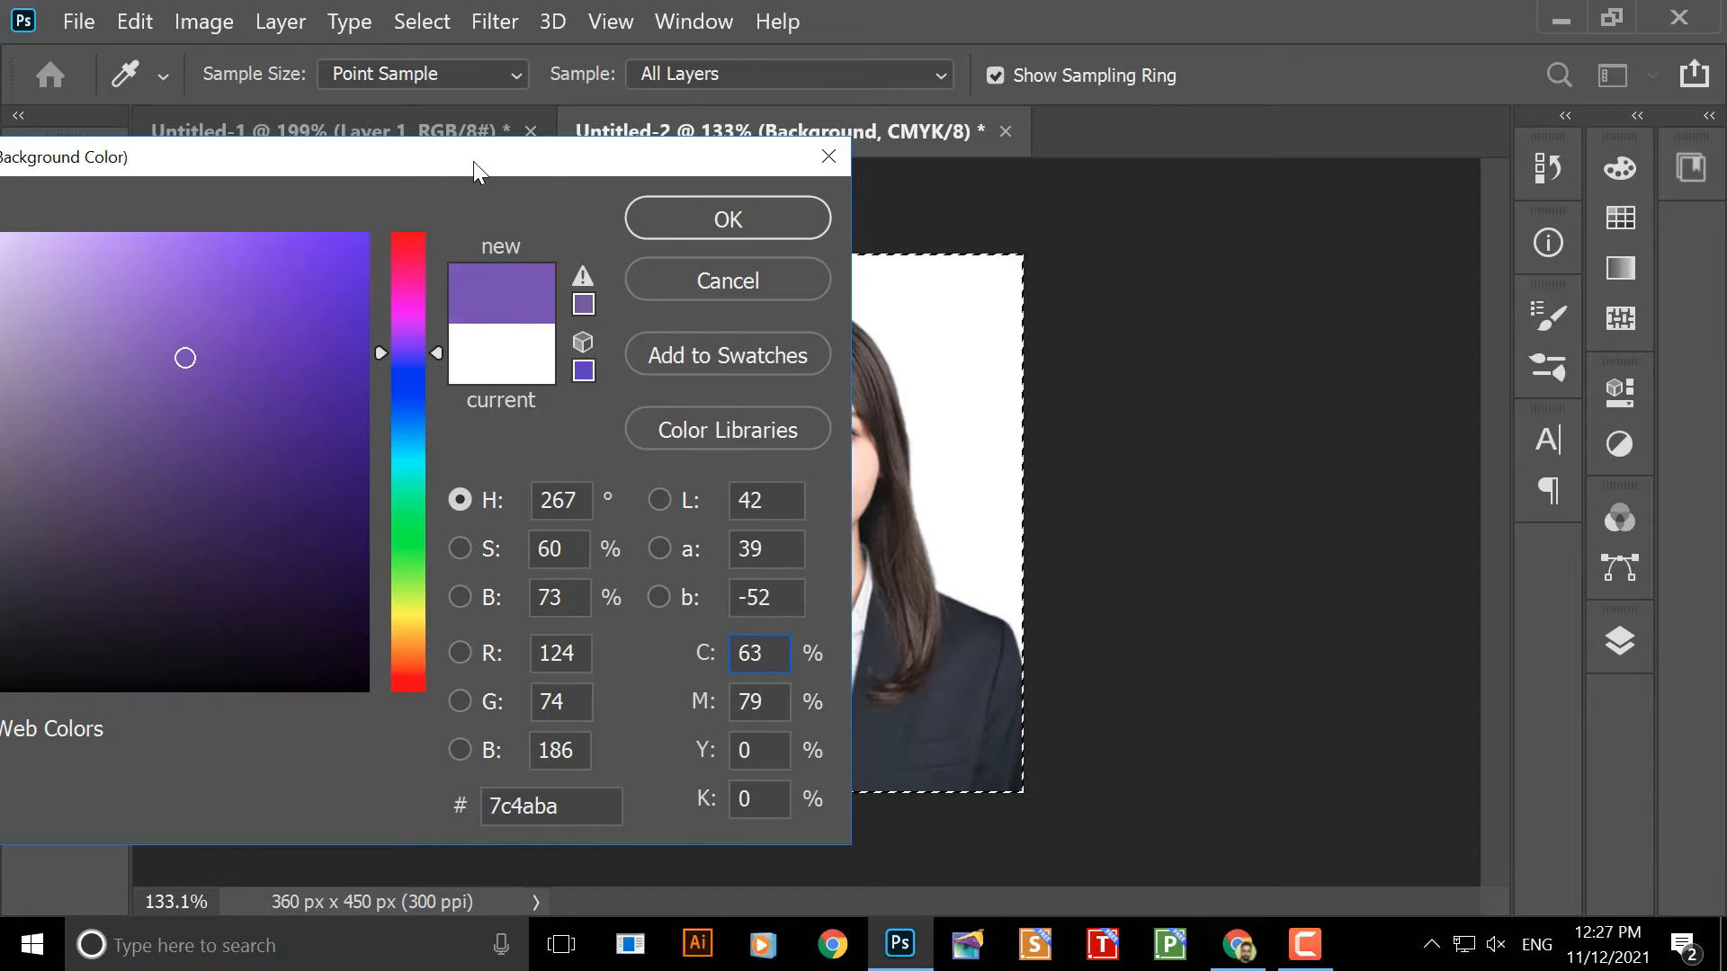
pyautogui.moveTo(574, 162); pyautogui.dragTo(333, 133)
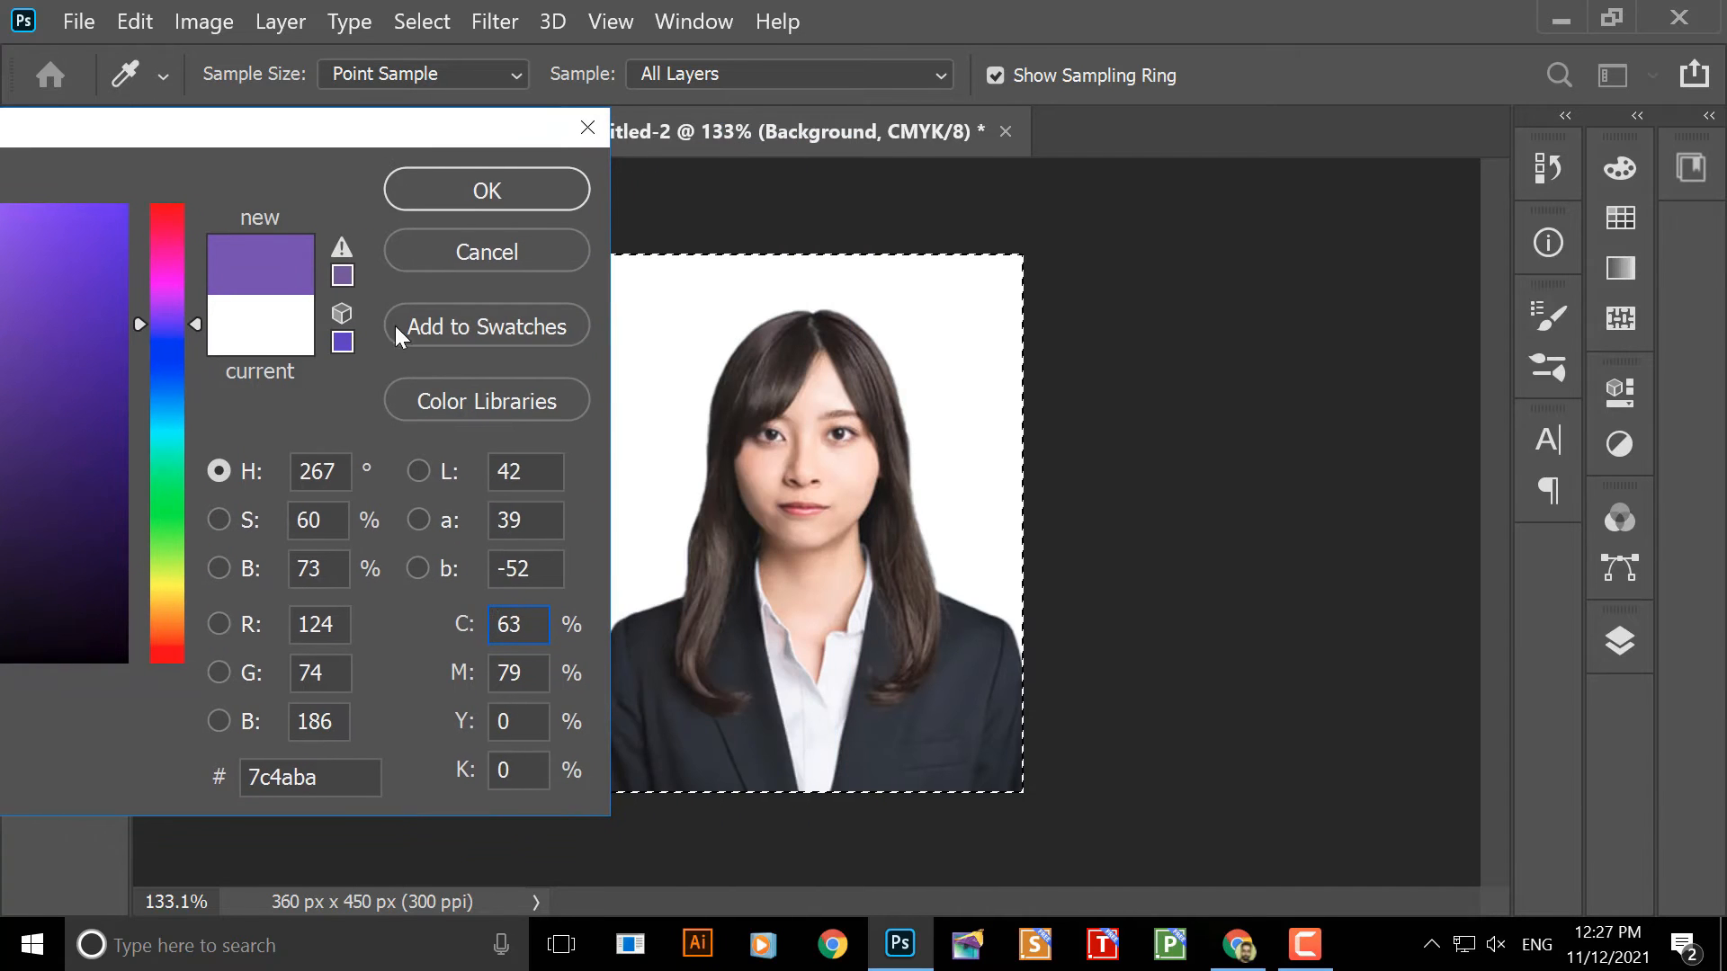
# - Set the background color to 100% cyan and 100% magenta, and fill the selected Background layer with it
pyautogui.moveTo(545, 628); pyautogui.dragTo(481, 626)
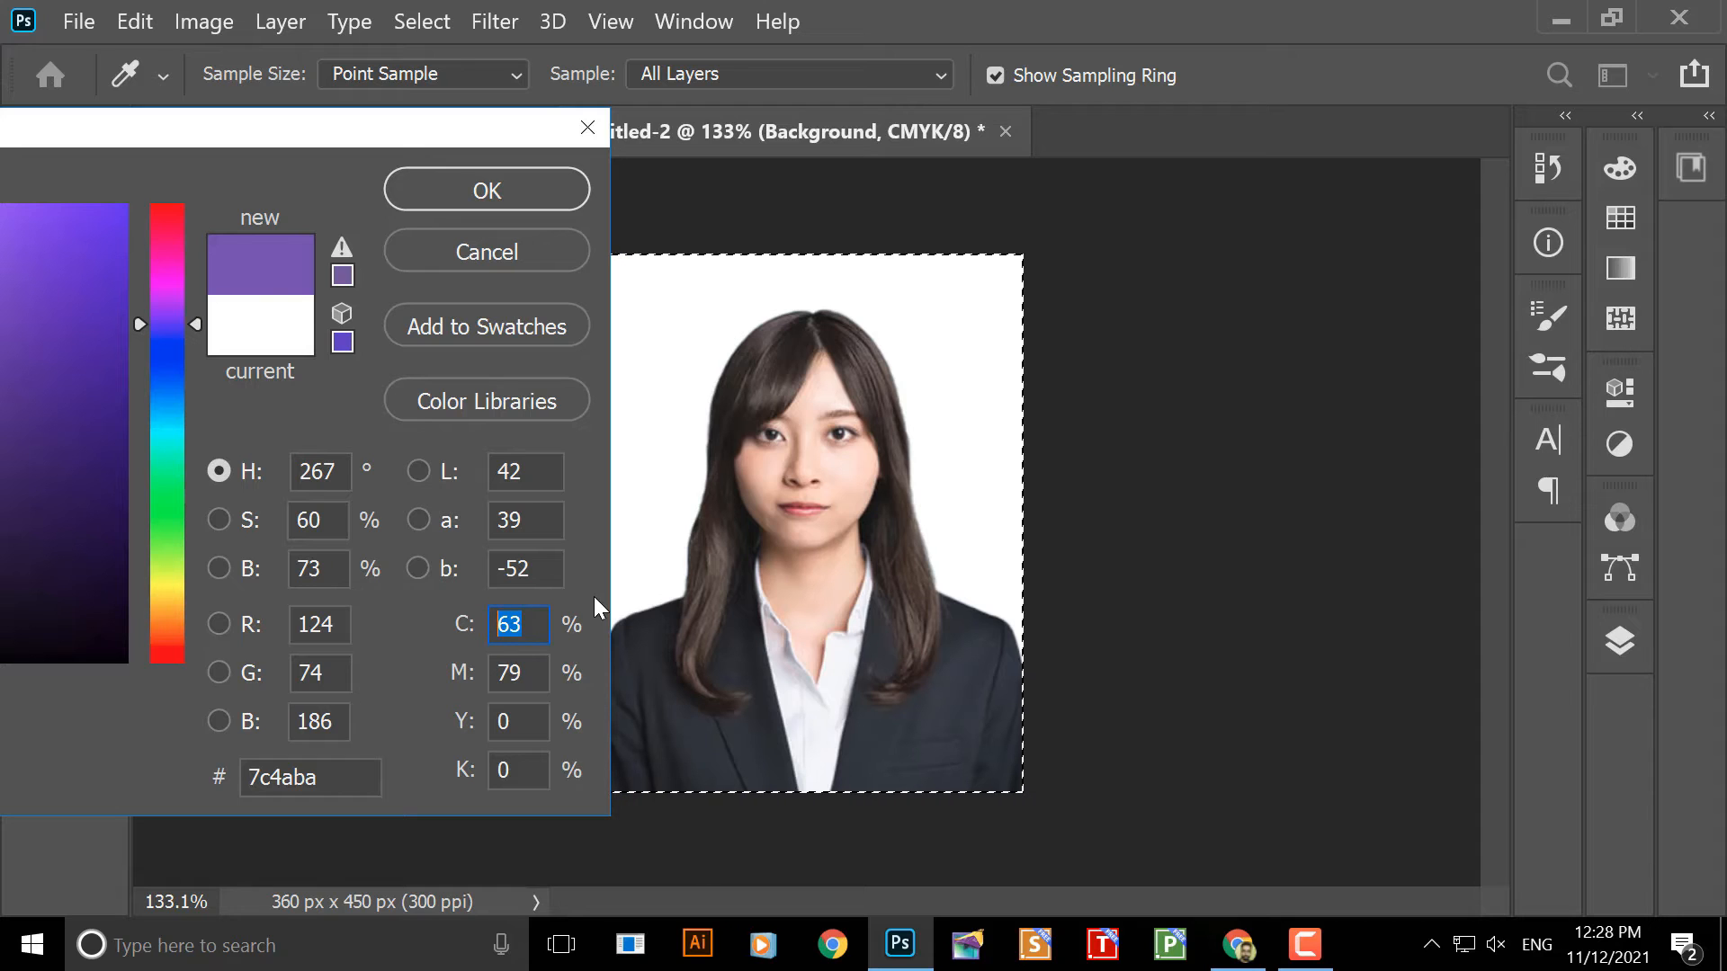
pyautogui.write('100')
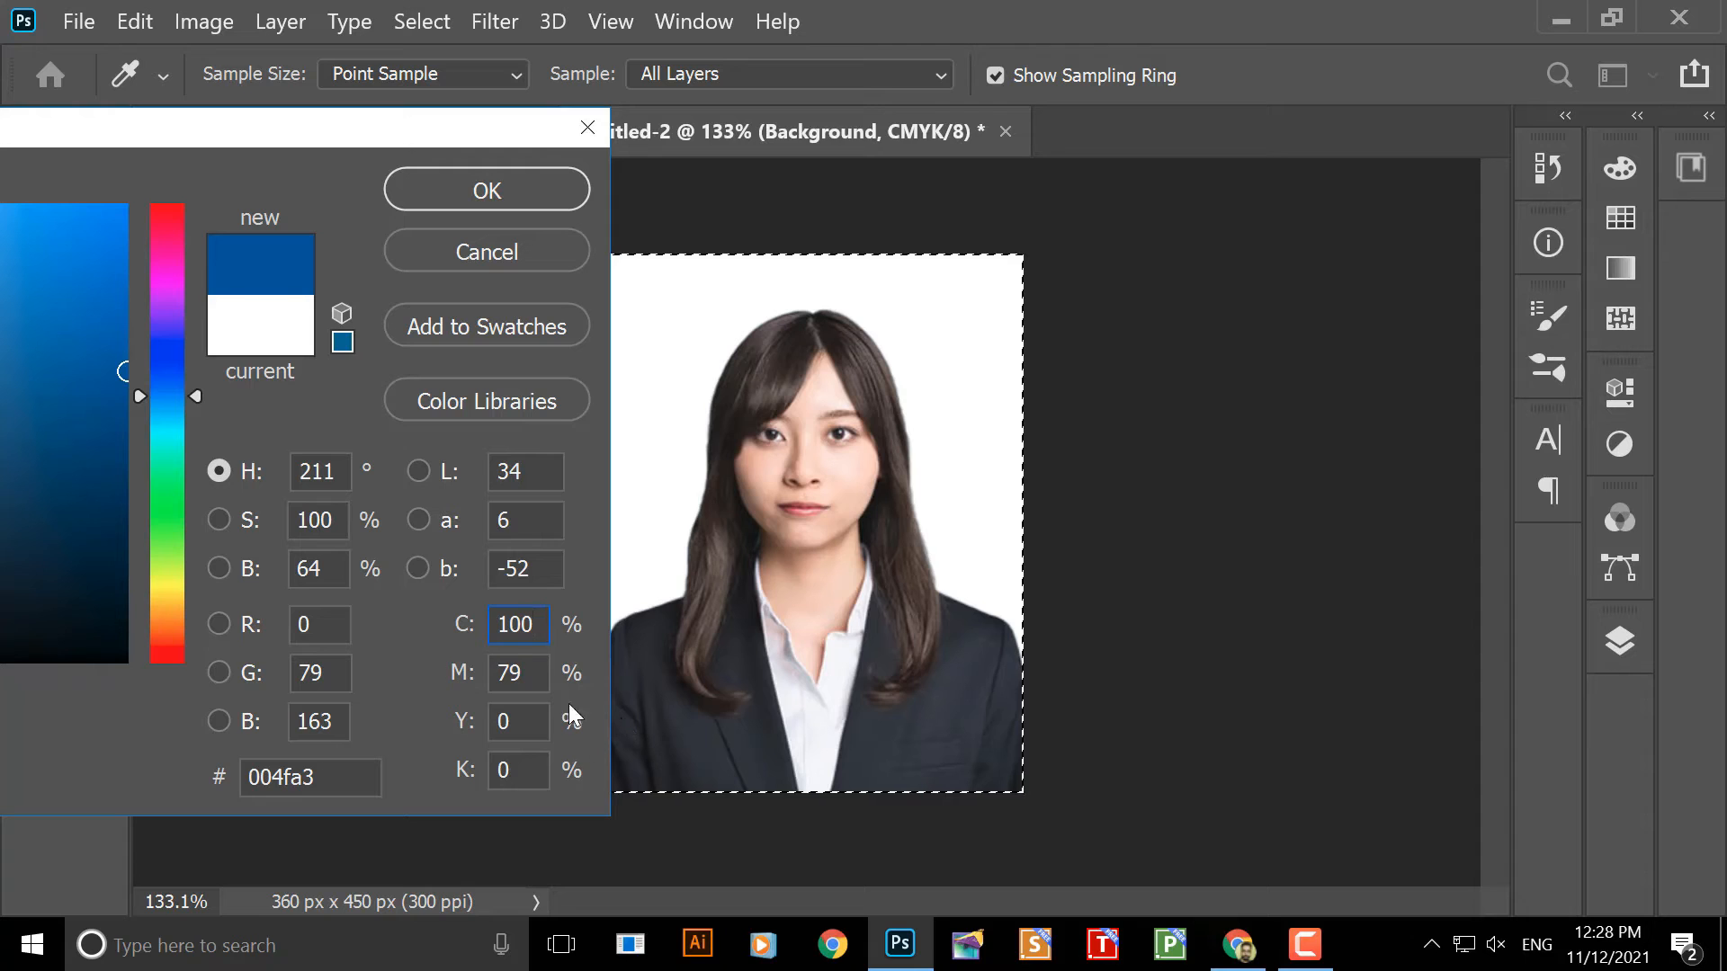
pyautogui.click(536, 675)
pyautogui.write('100')
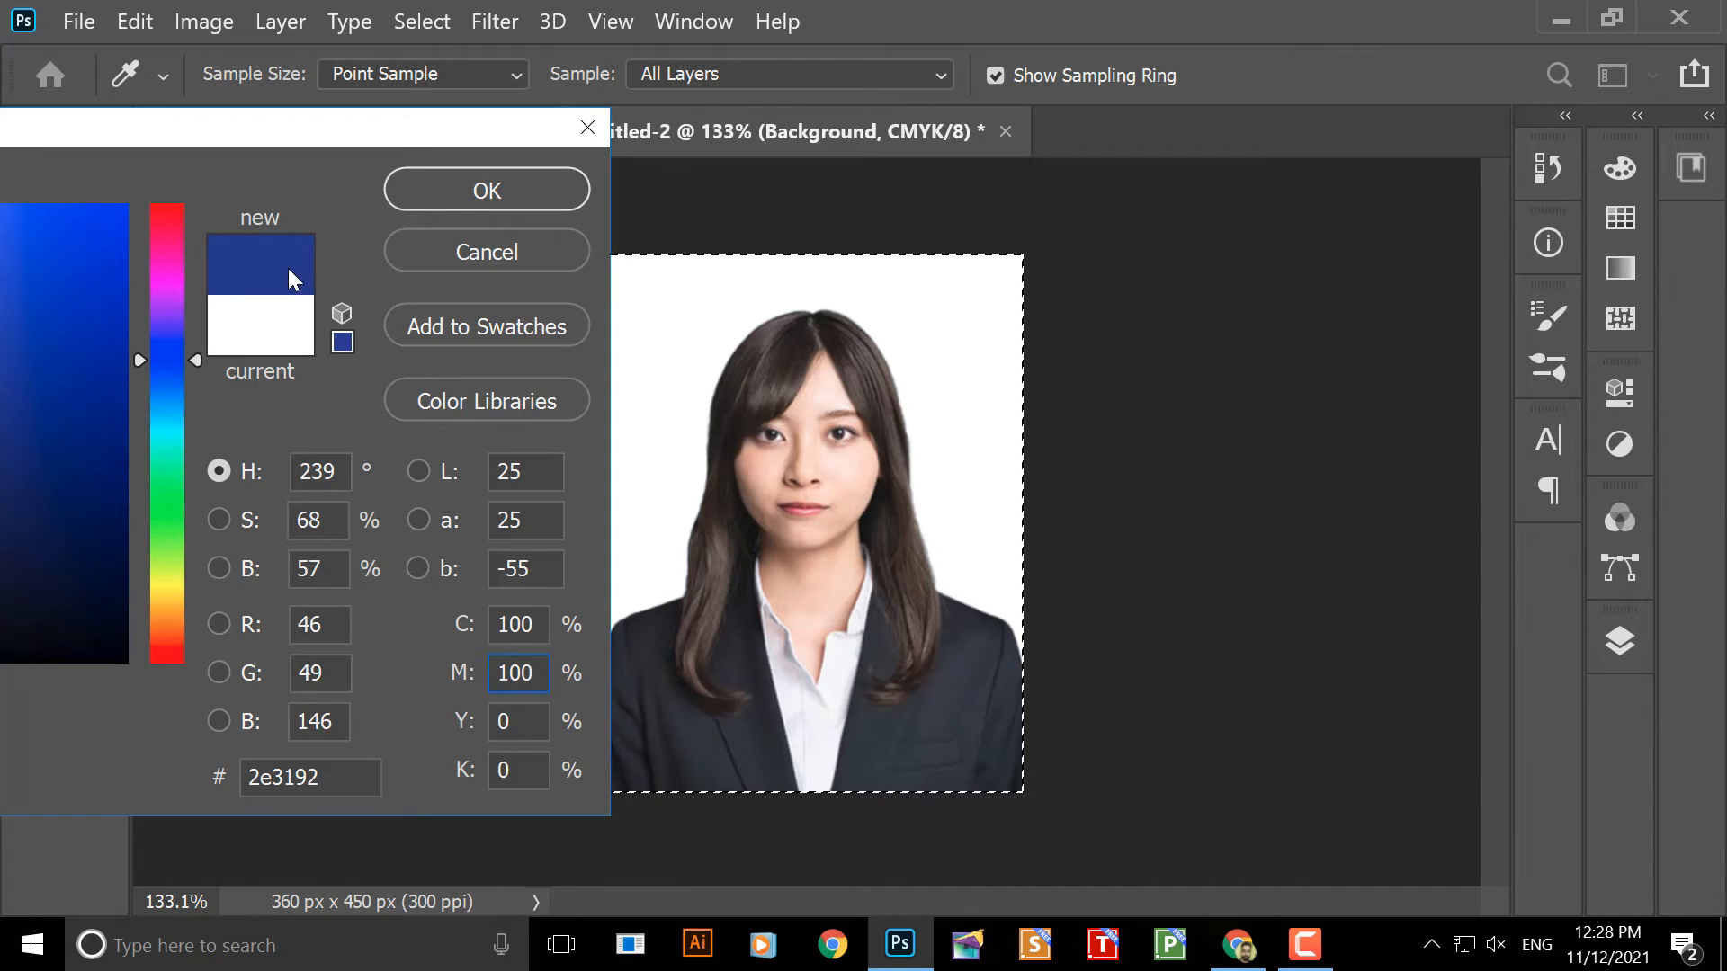
pyautogui.click(511, 193)
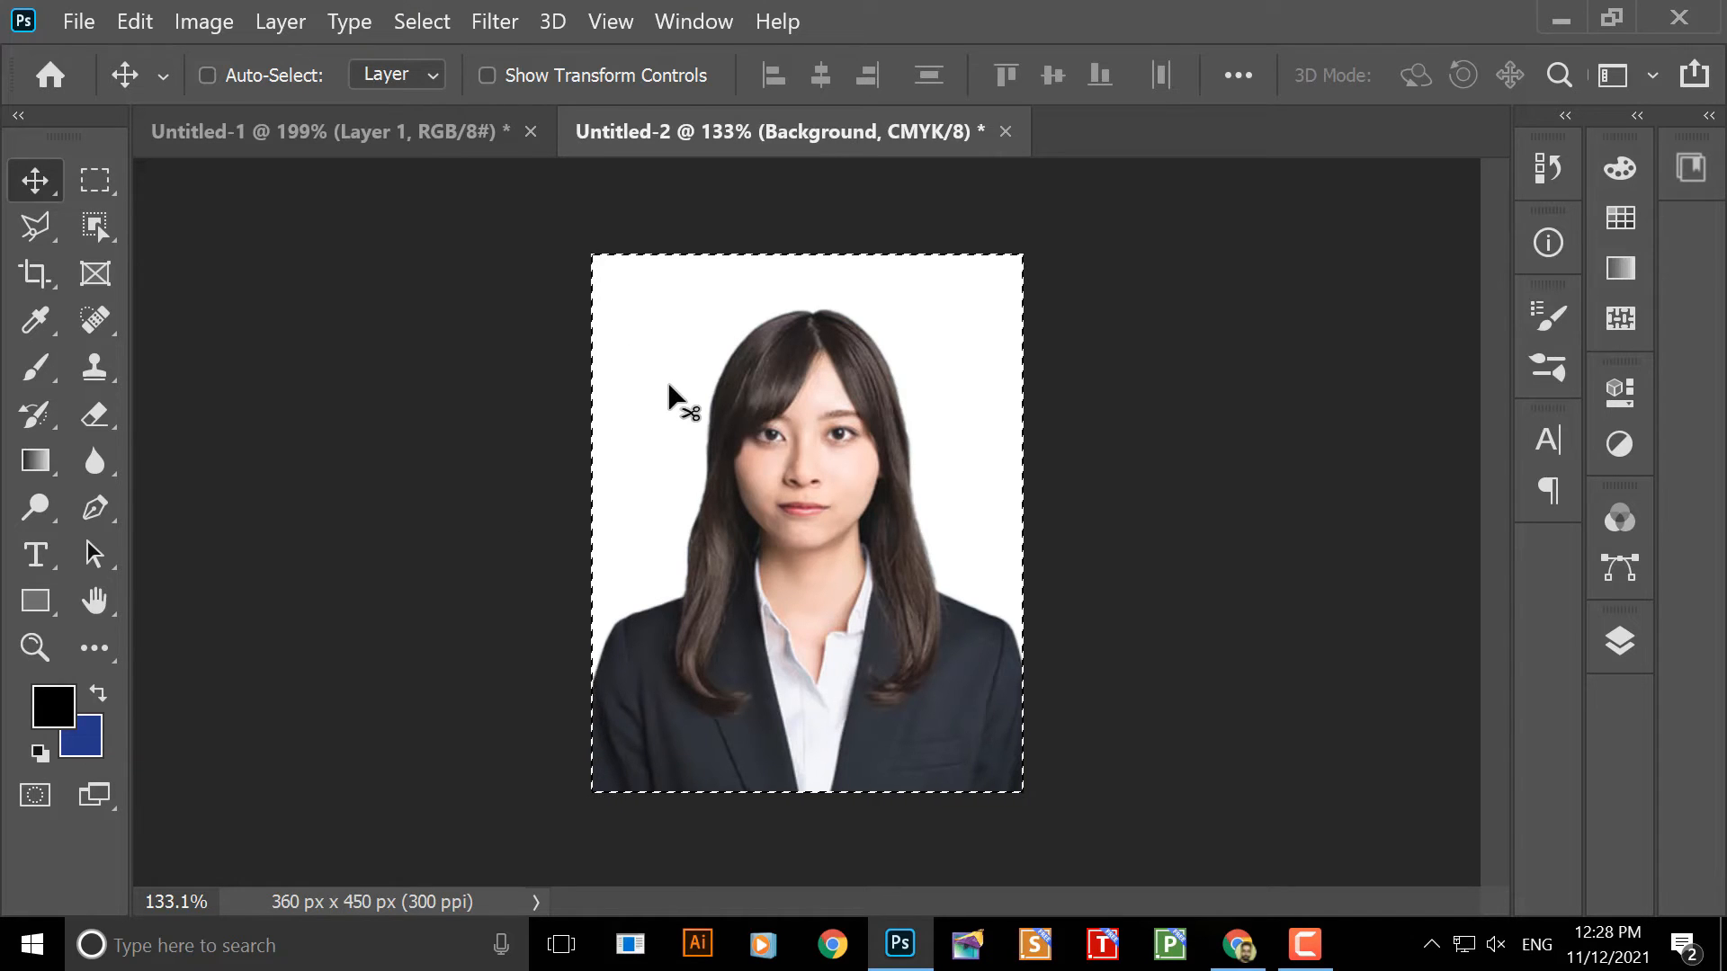
pyautogui.press('ctrl')
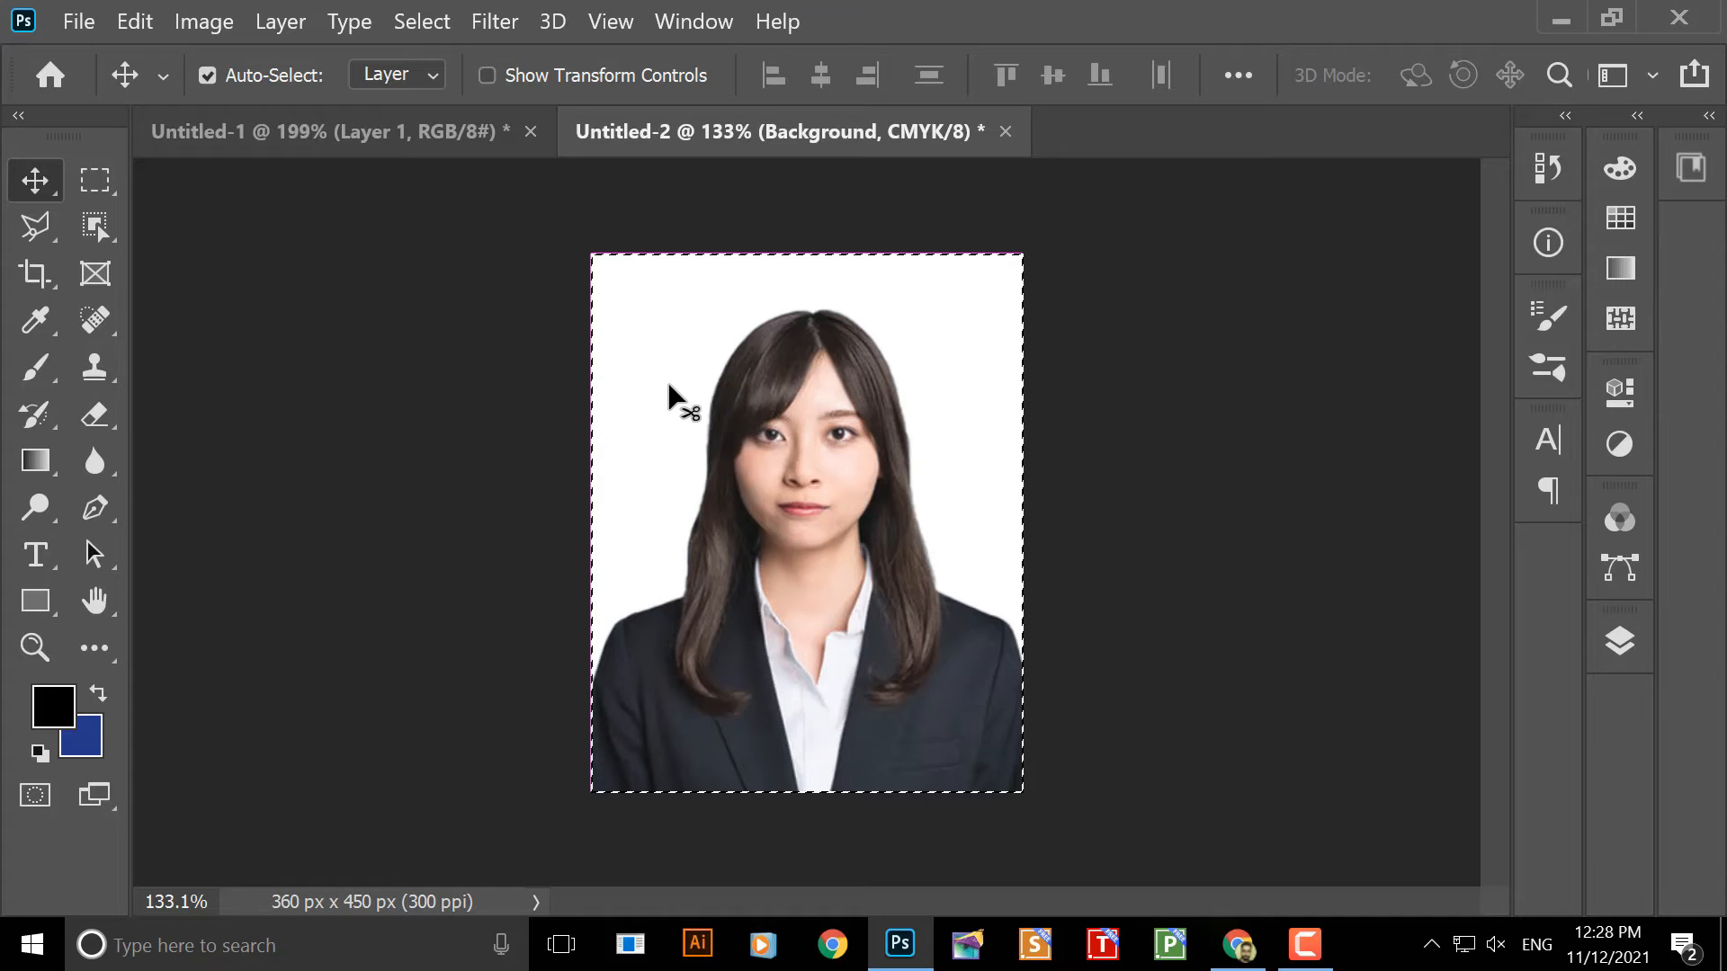
pyautogui.hotkey('ctrl', 'BackSpace')
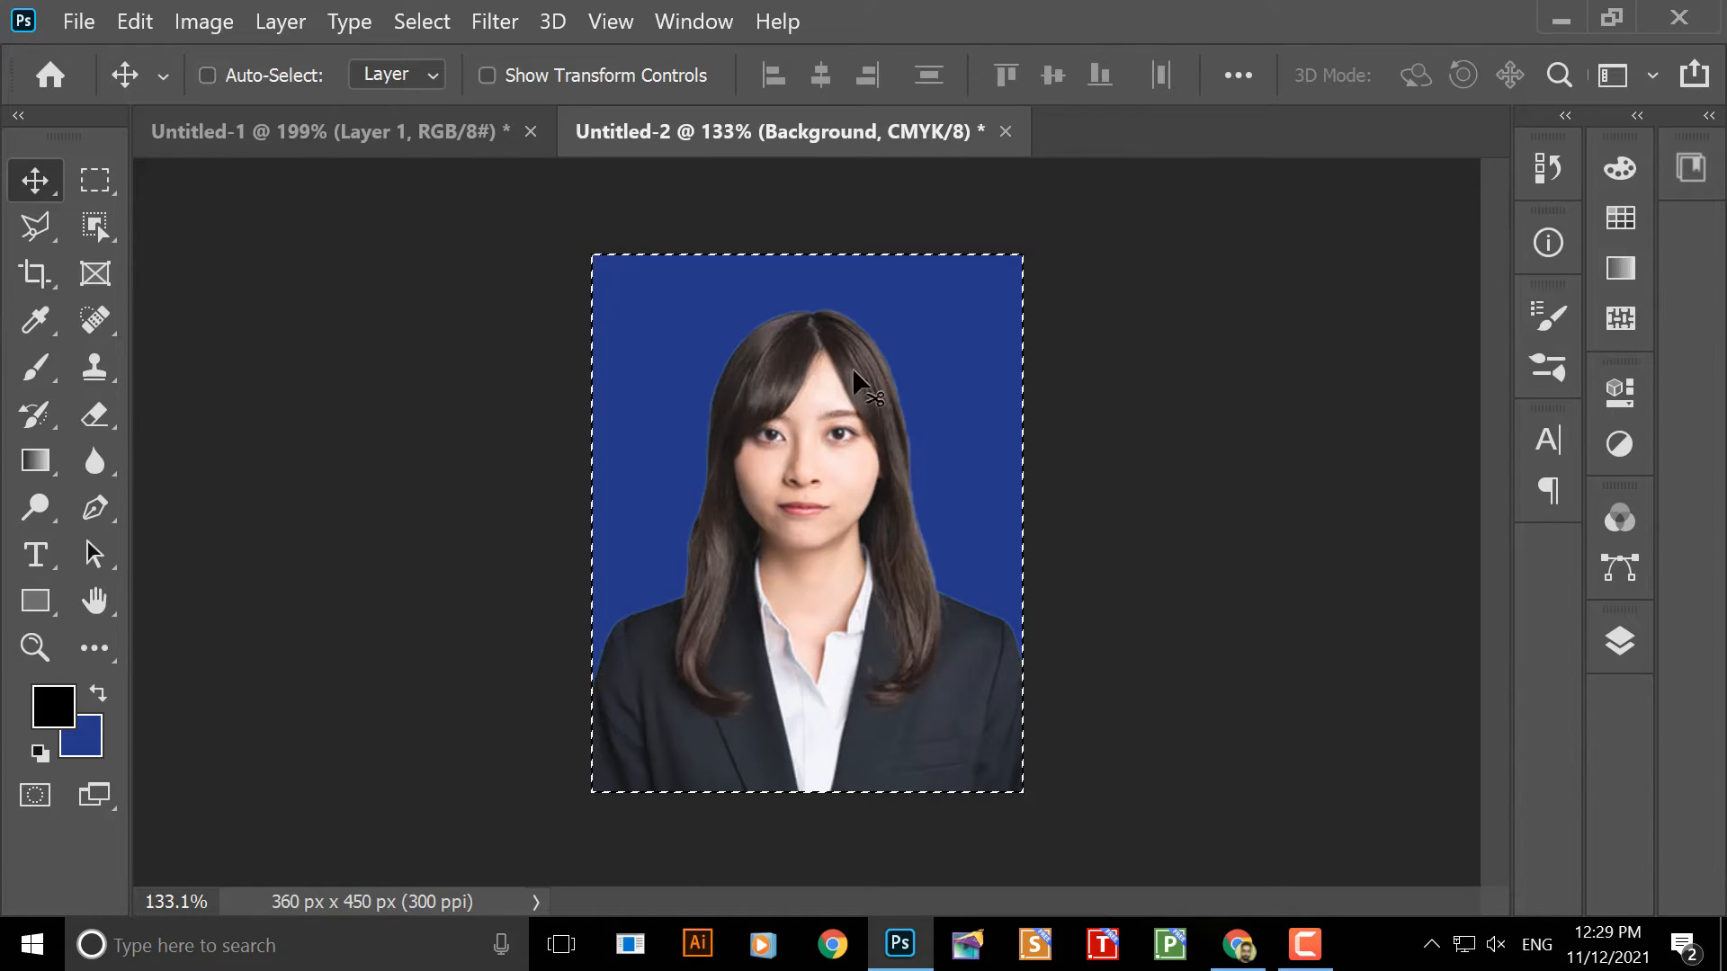
# - Change the background color to 70% cyan and 70% magenta, and refill the selected Background layer with it
pyautogui.click(85, 742)
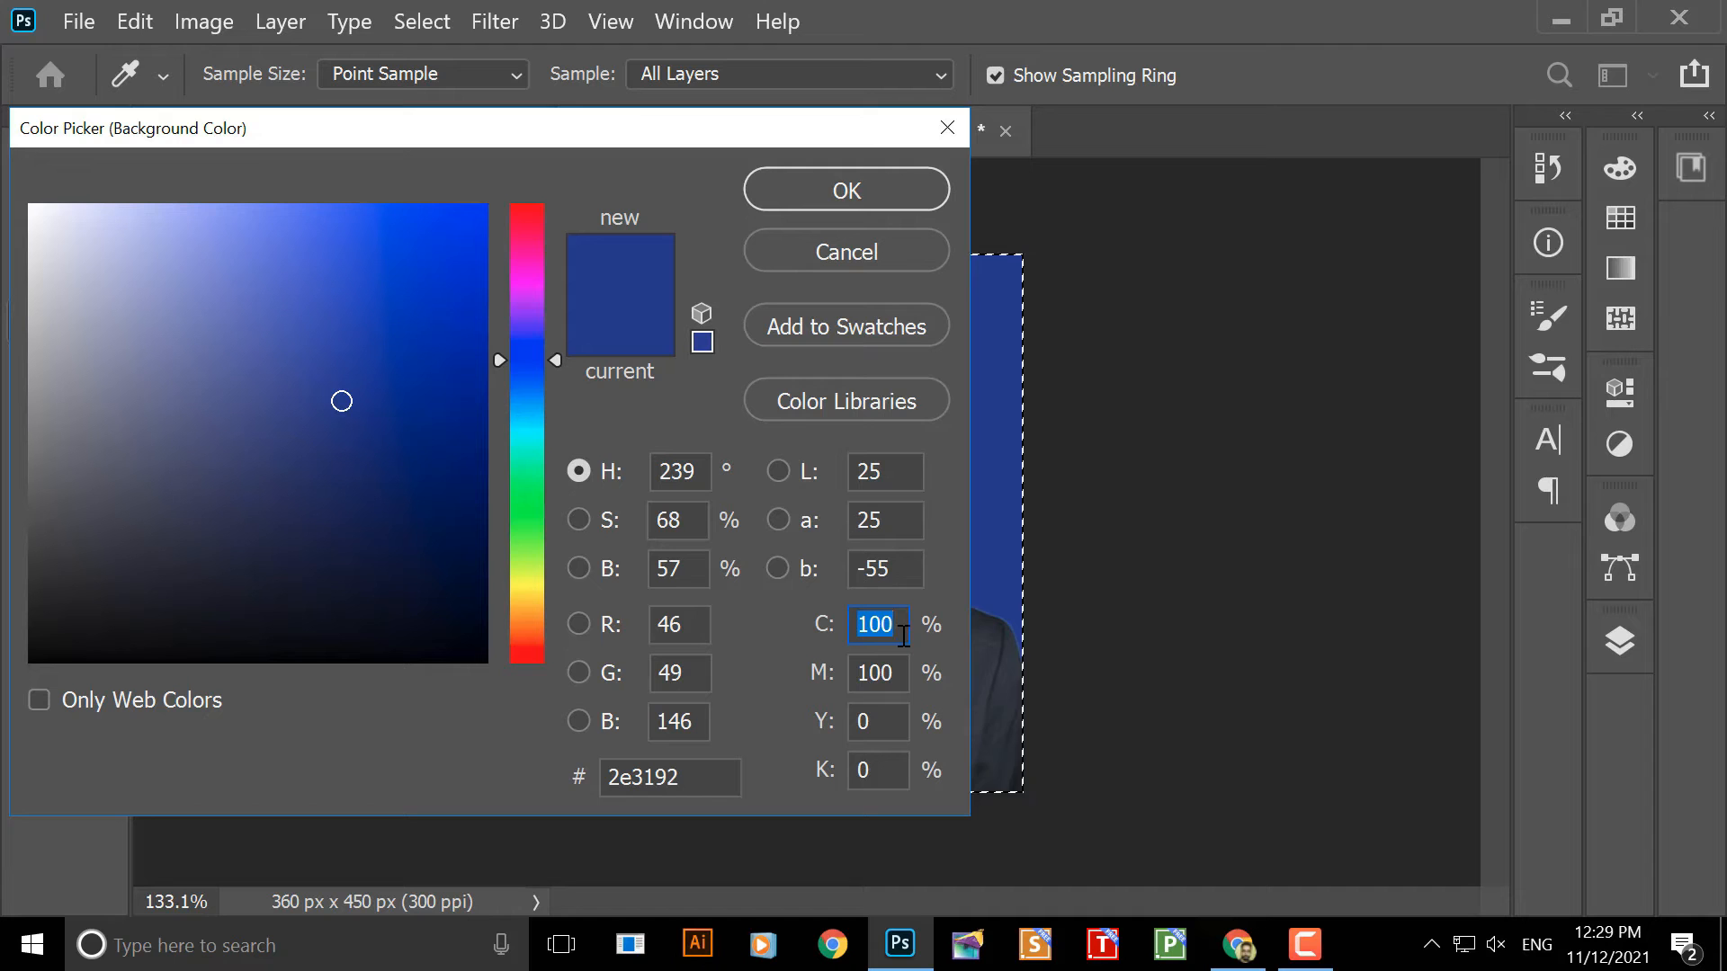
pyautogui.write('70')
pyautogui.press('Tab')
pyautogui.write('7')
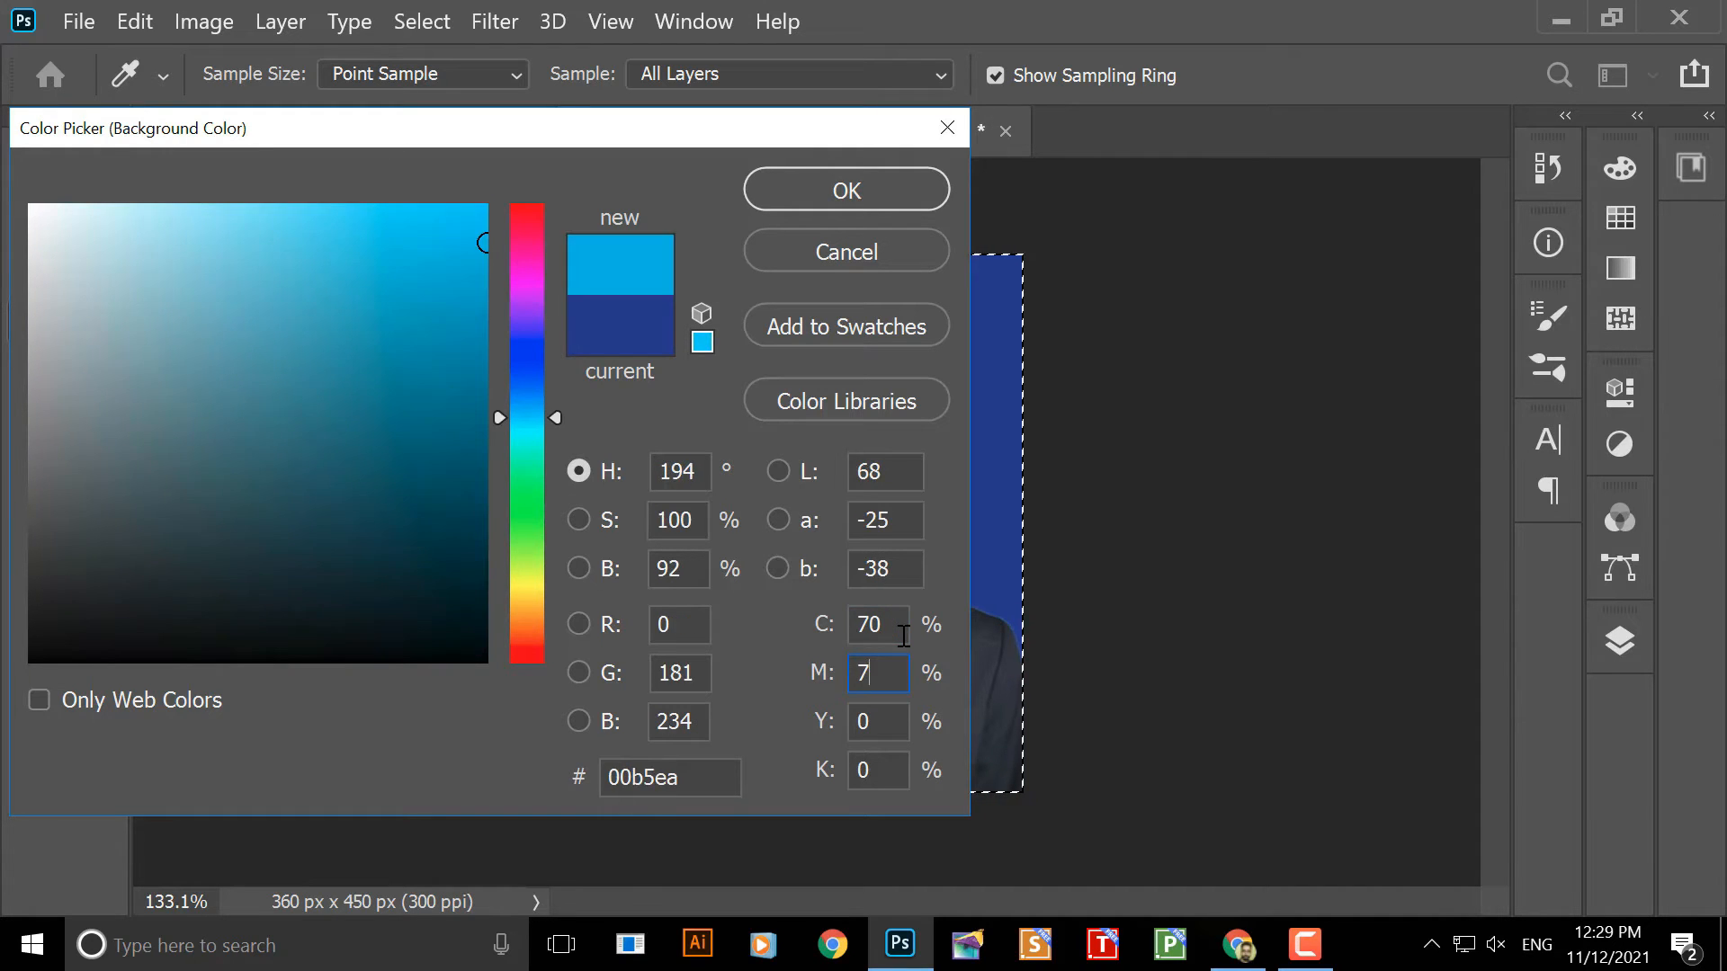
pyautogui.write('0')
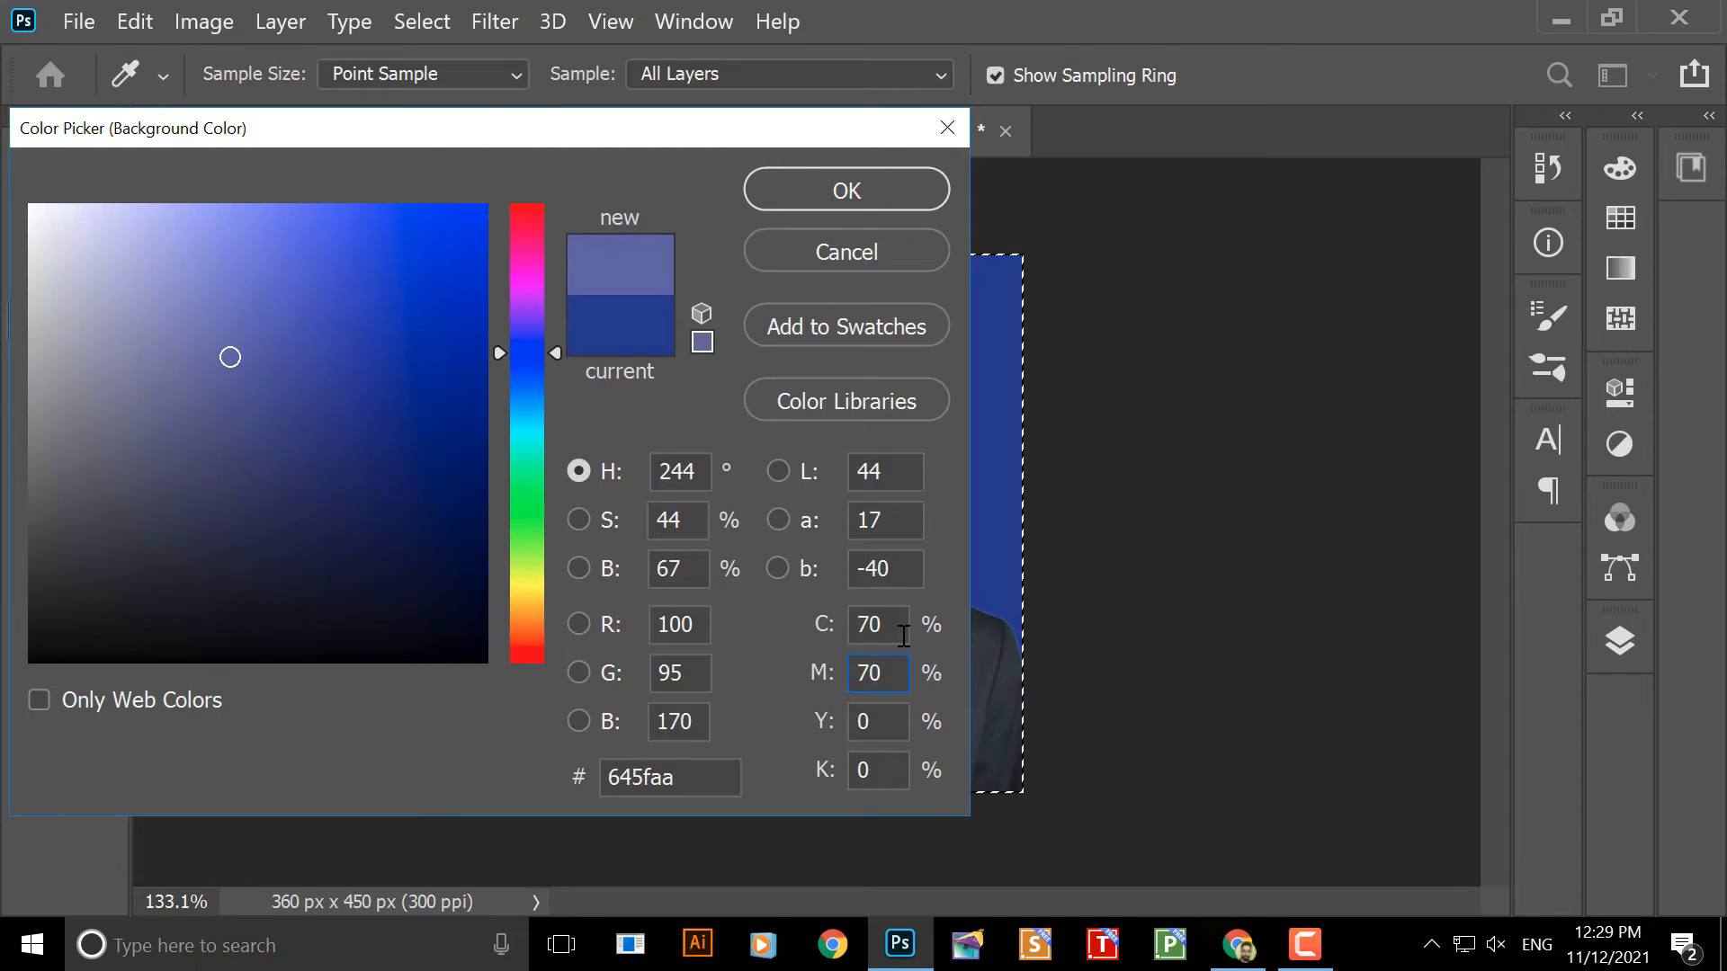
pyautogui.press('Return')
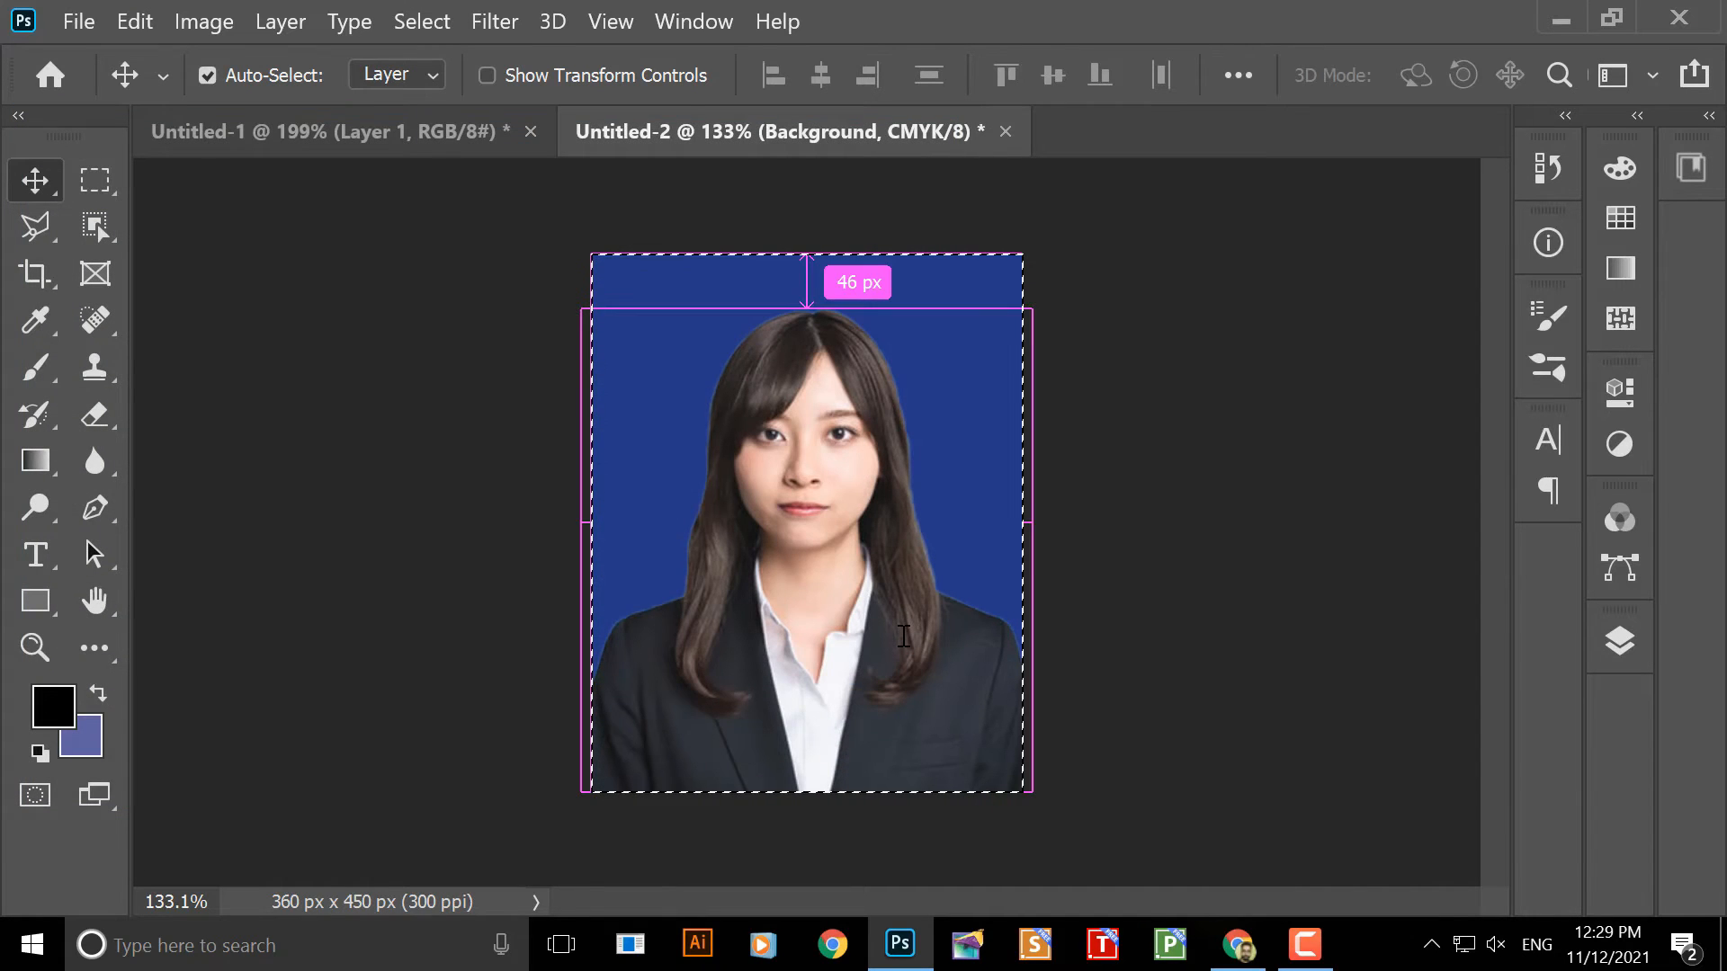
pyautogui.hotkey('ctrl', 'BackSpace')
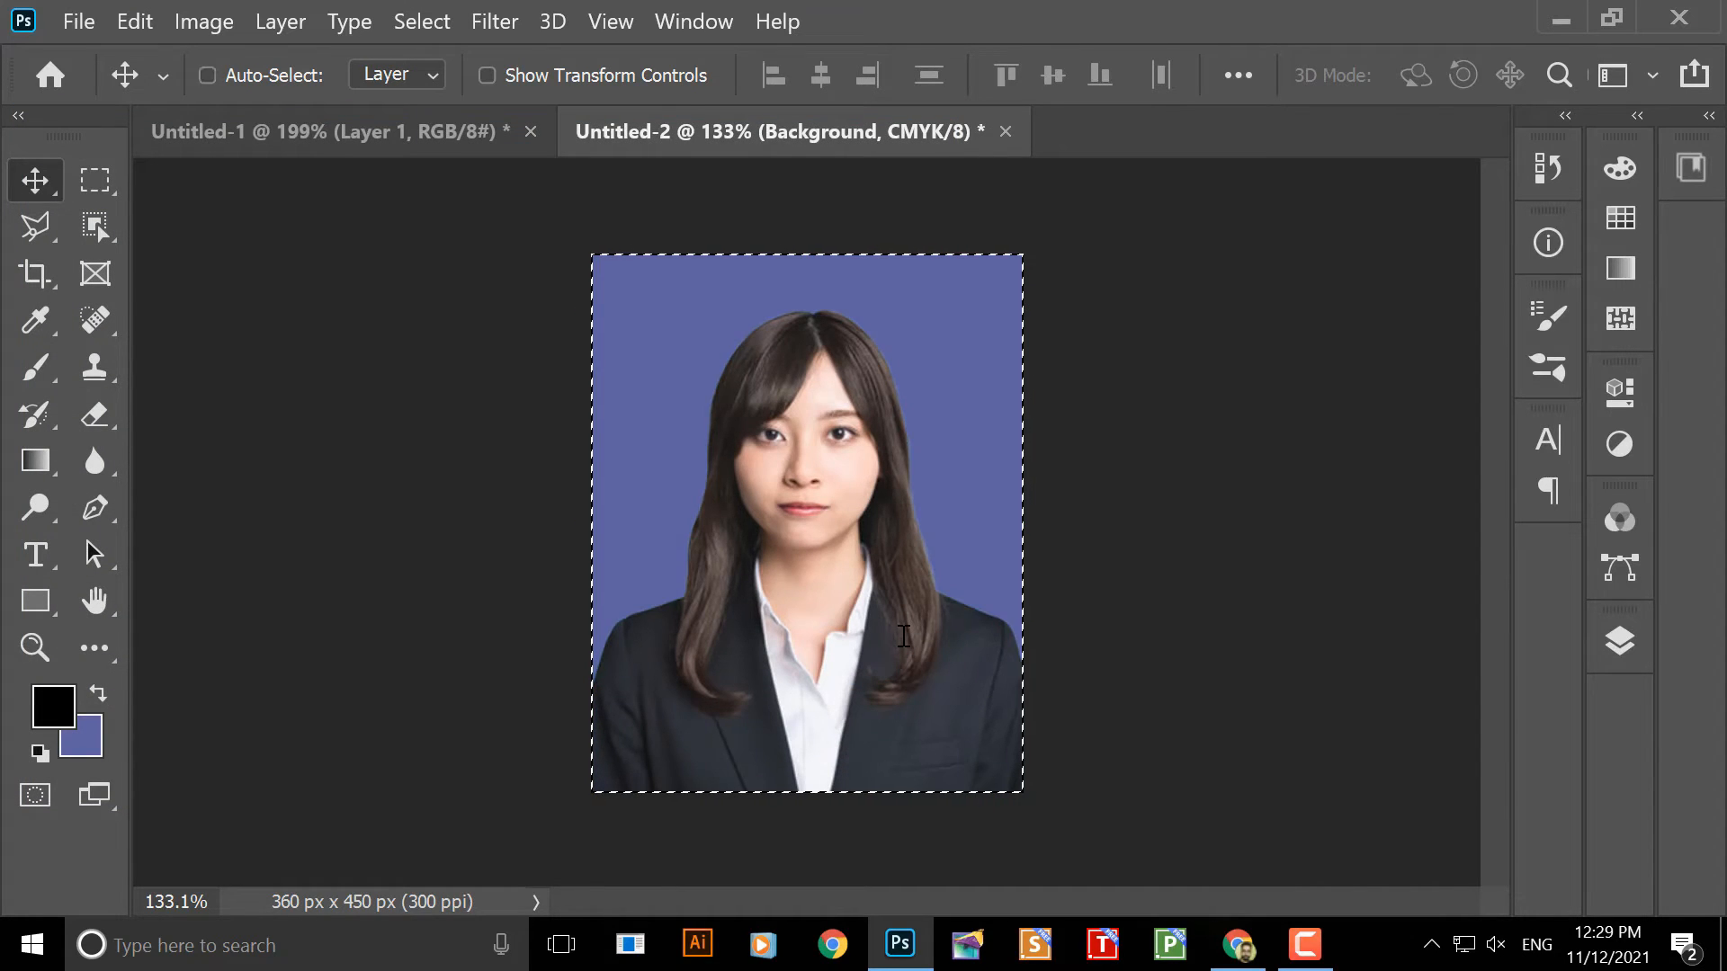
# - Clear the selection around the canvas
pyautogui.scroll(3, 909, 490)
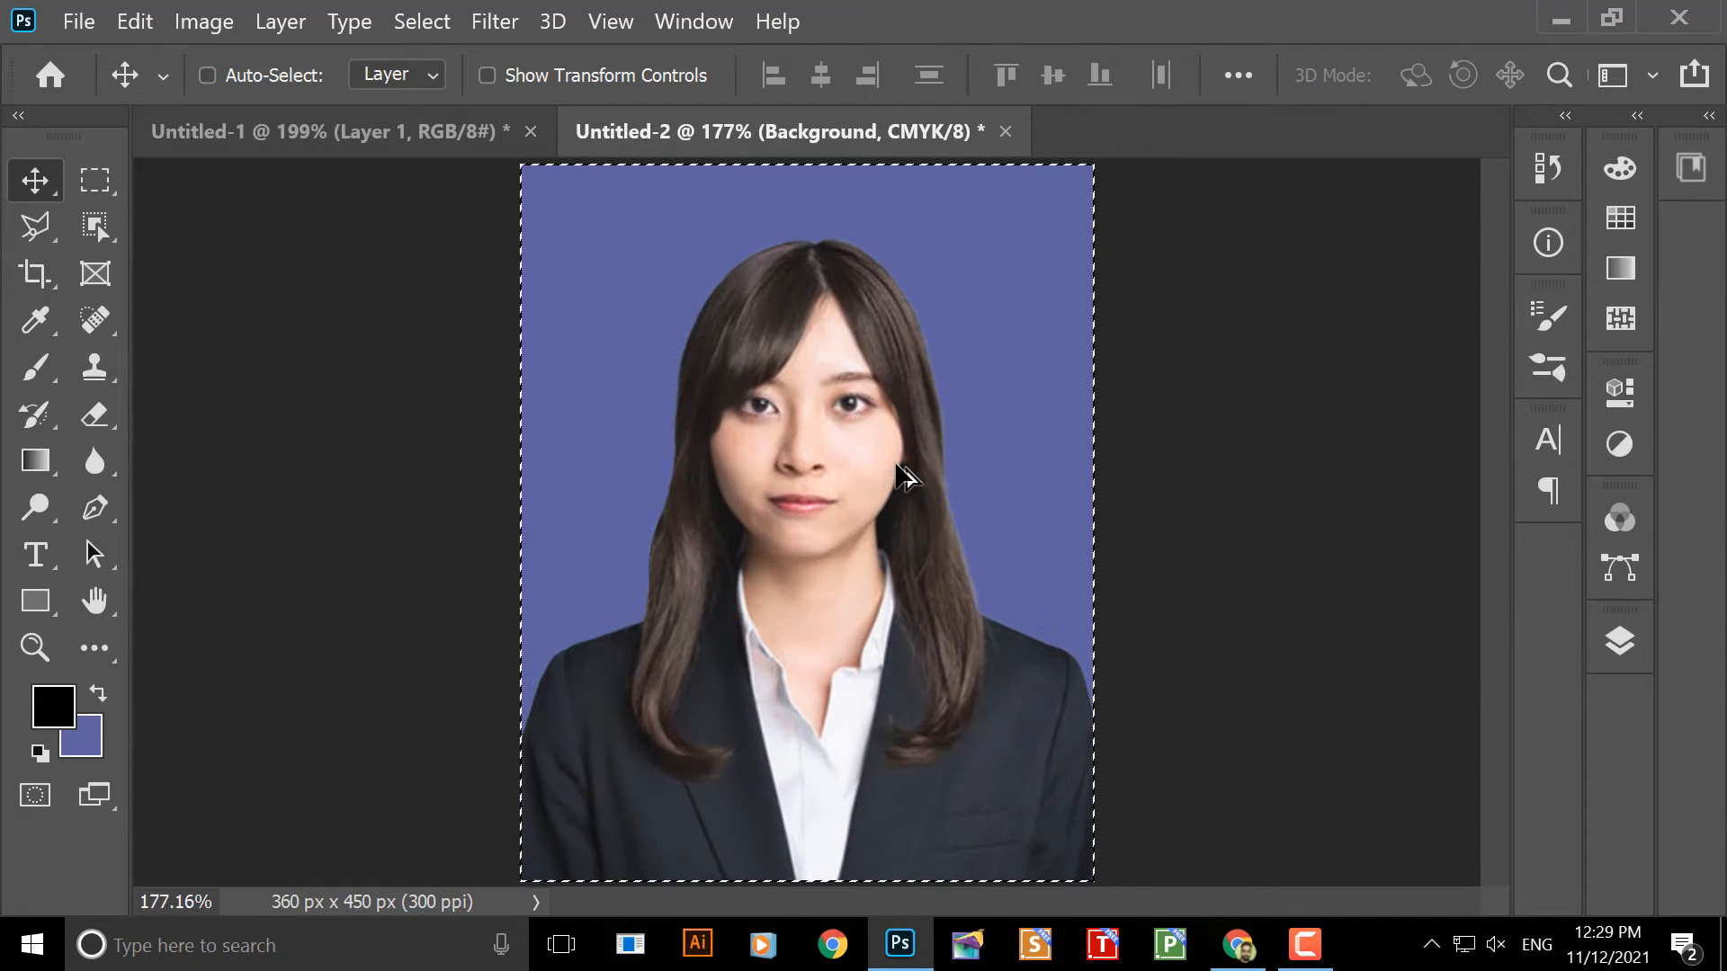
pyautogui.scroll(-2, 899, 466)
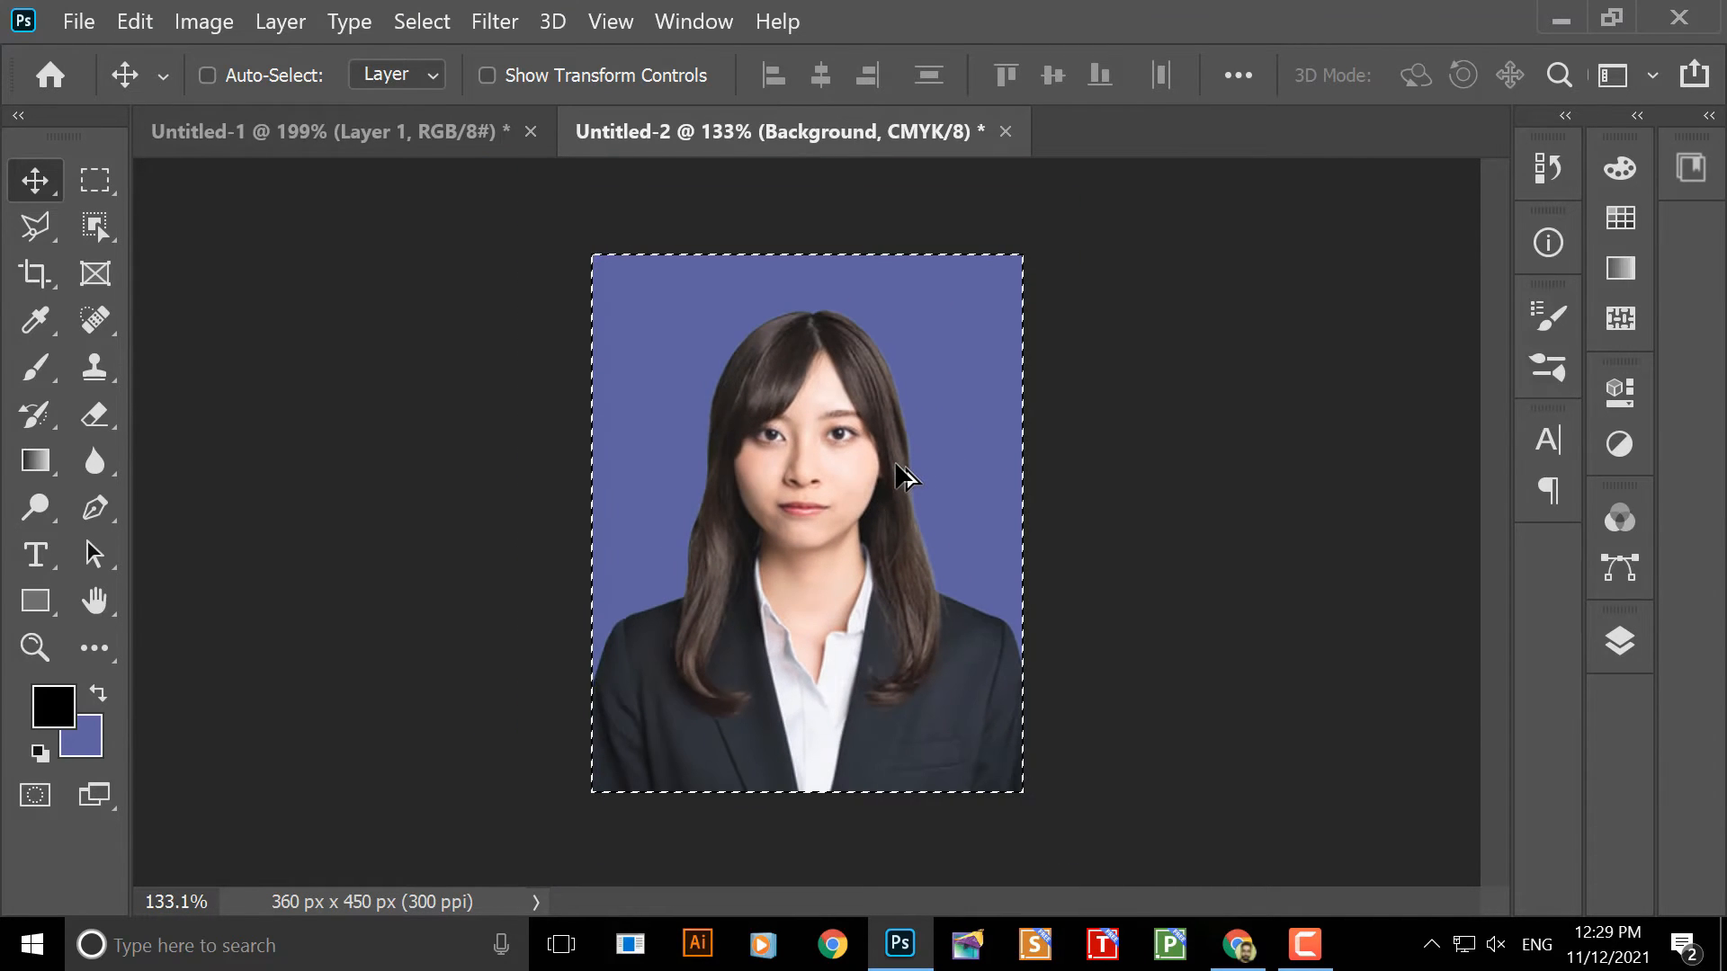
pyautogui.press('ctrl')
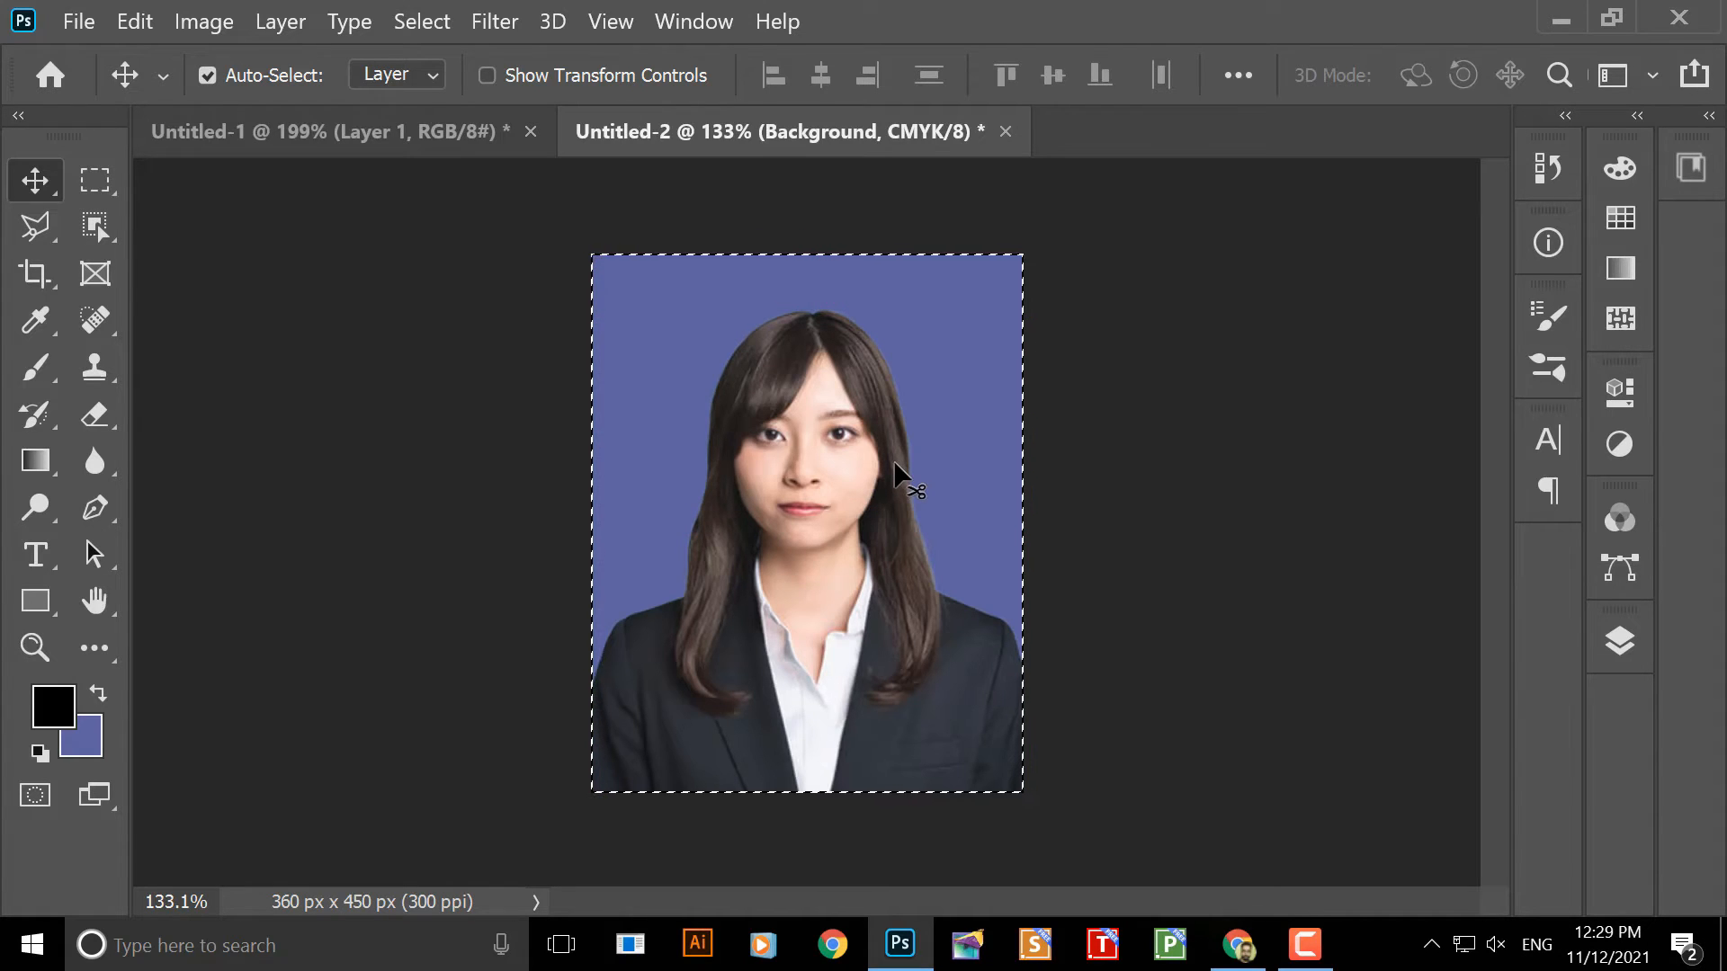
pyautogui.press('ctrl')
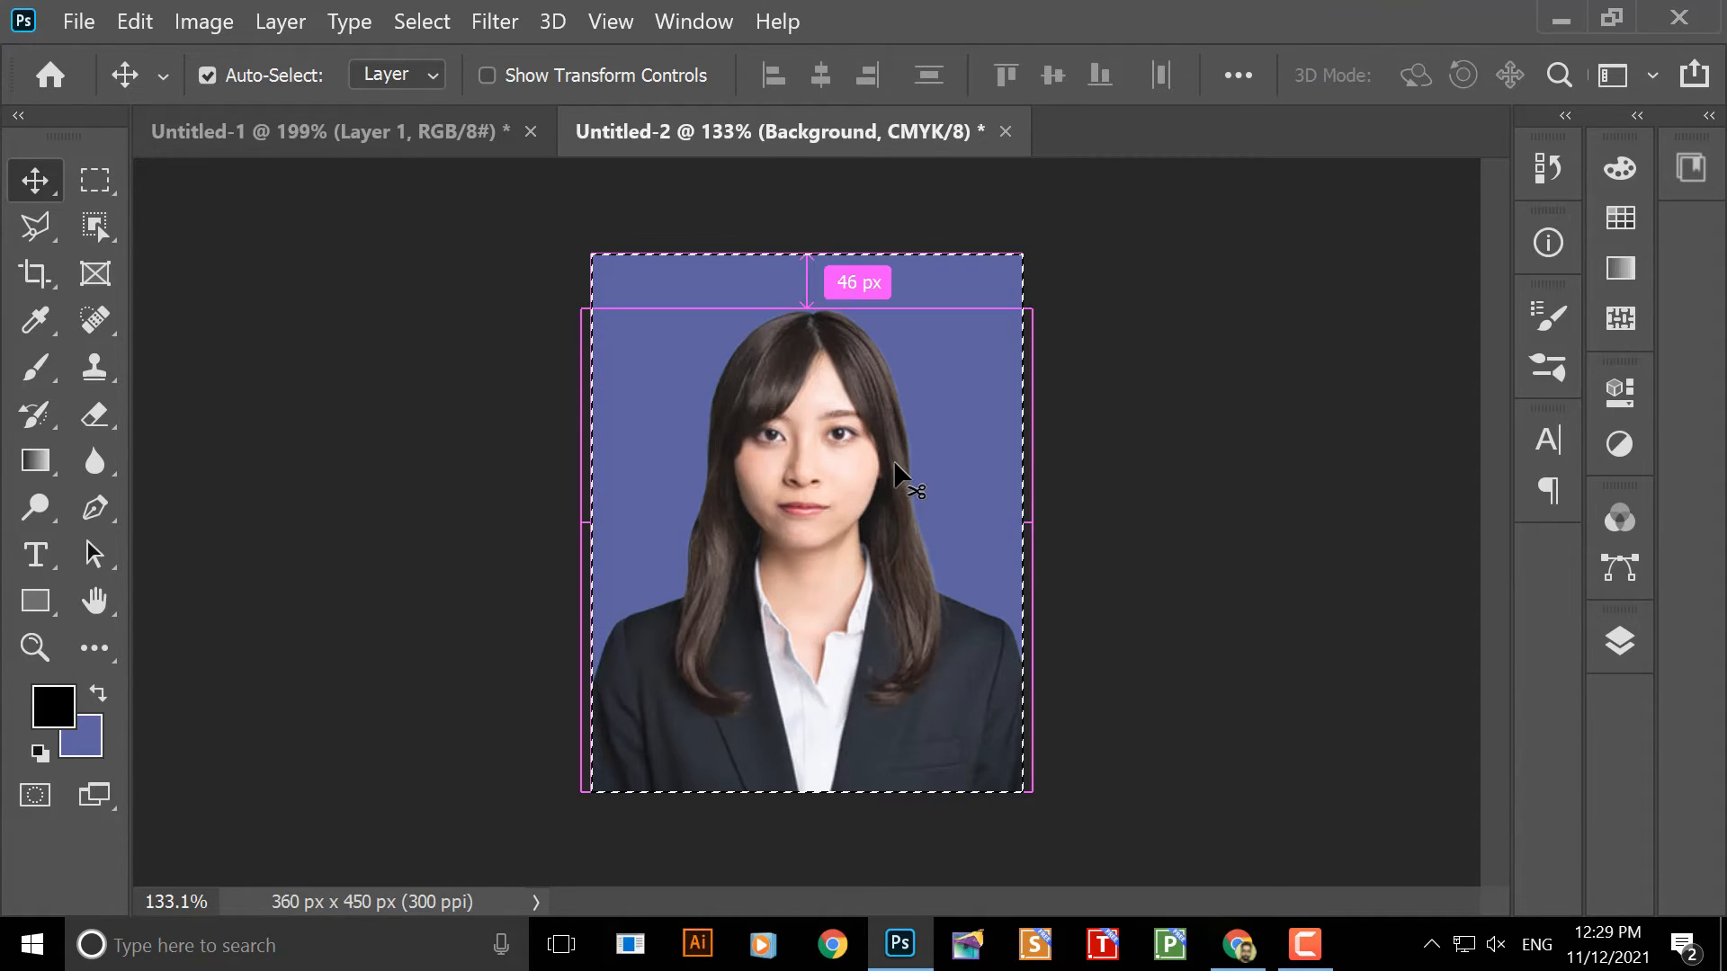
pyautogui.hotkey('ctrl', 'd')
# - Examine the woman's face and the cut-out edges of her hair and shoulders against the blue background
pyautogui.scroll(2, 864, 347)
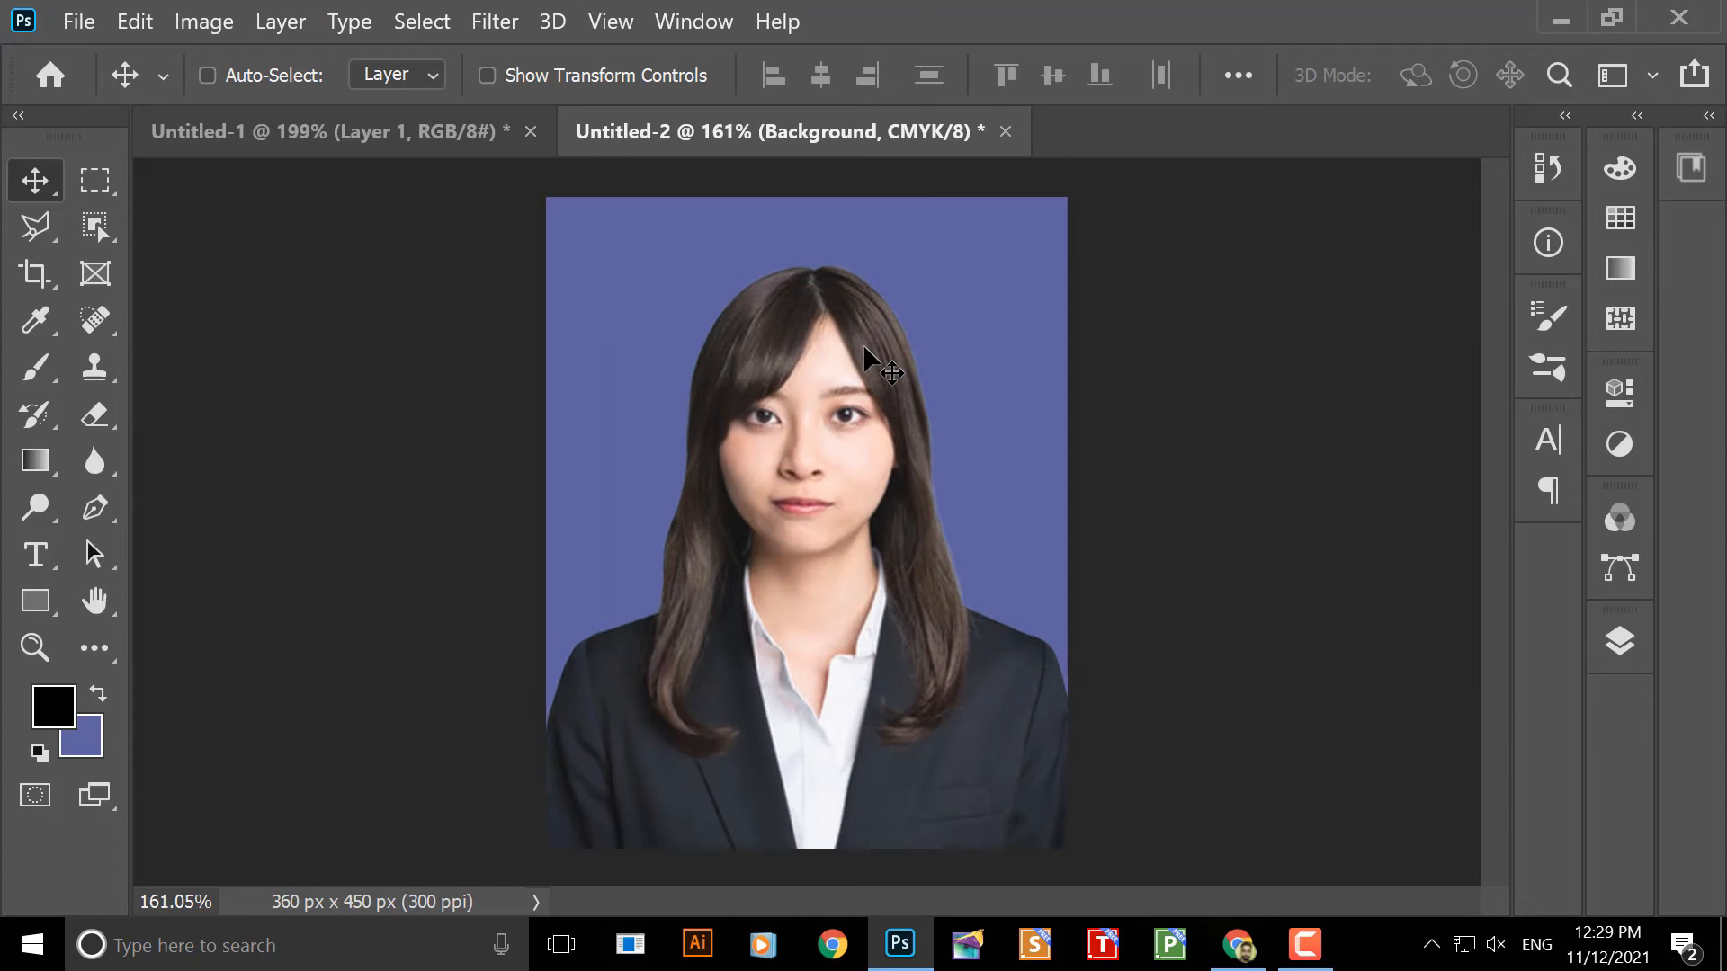
pyautogui.scroll(1, 864, 347)
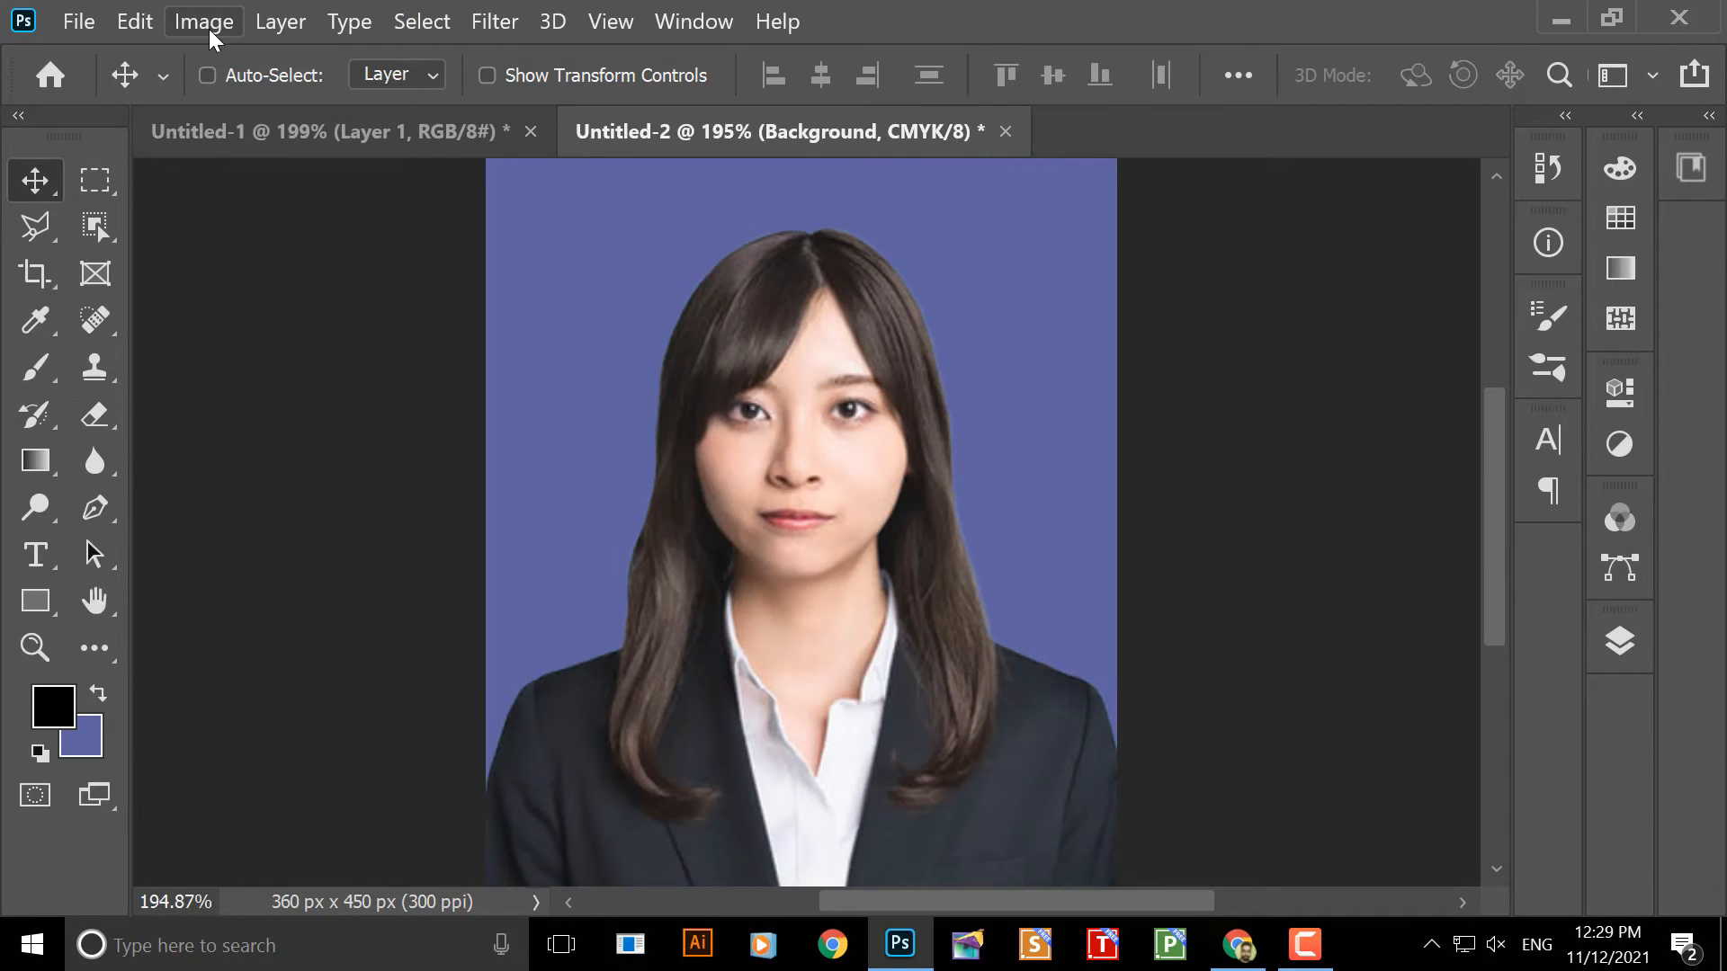
pyautogui.scroll(4, 802, 385)
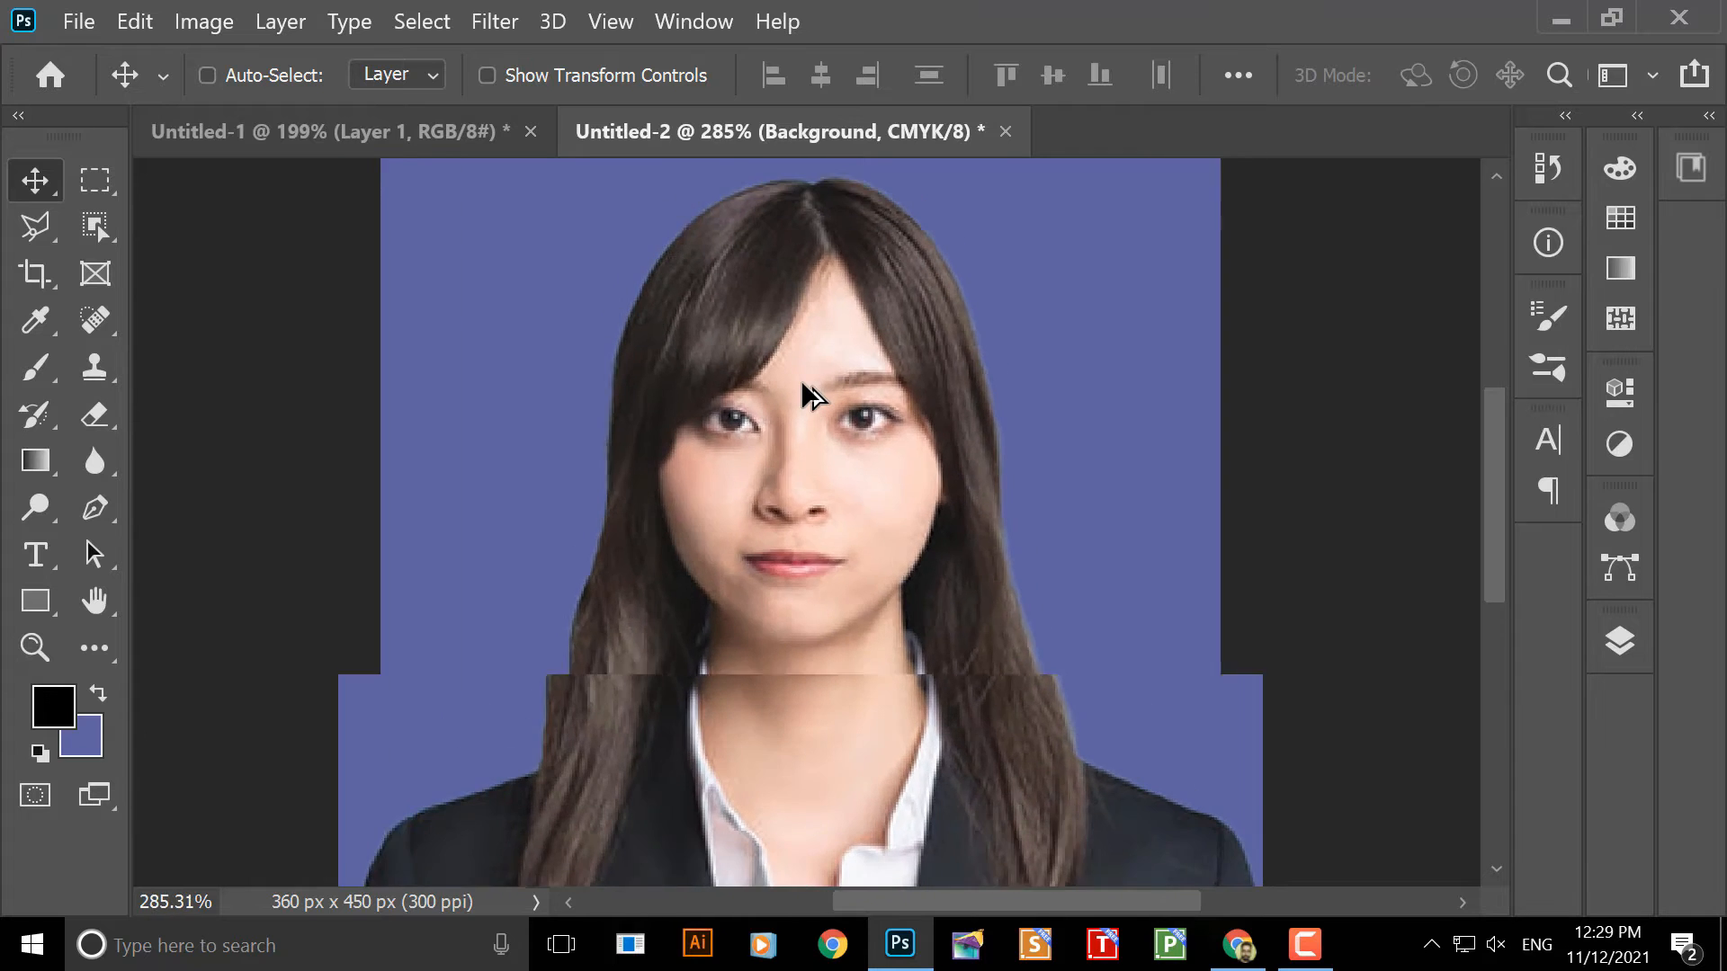
pyautogui.scroll(-3, 802, 385)
pyautogui.scroll(-1, 803, 385)
pyautogui.scroll(2, 802, 385)
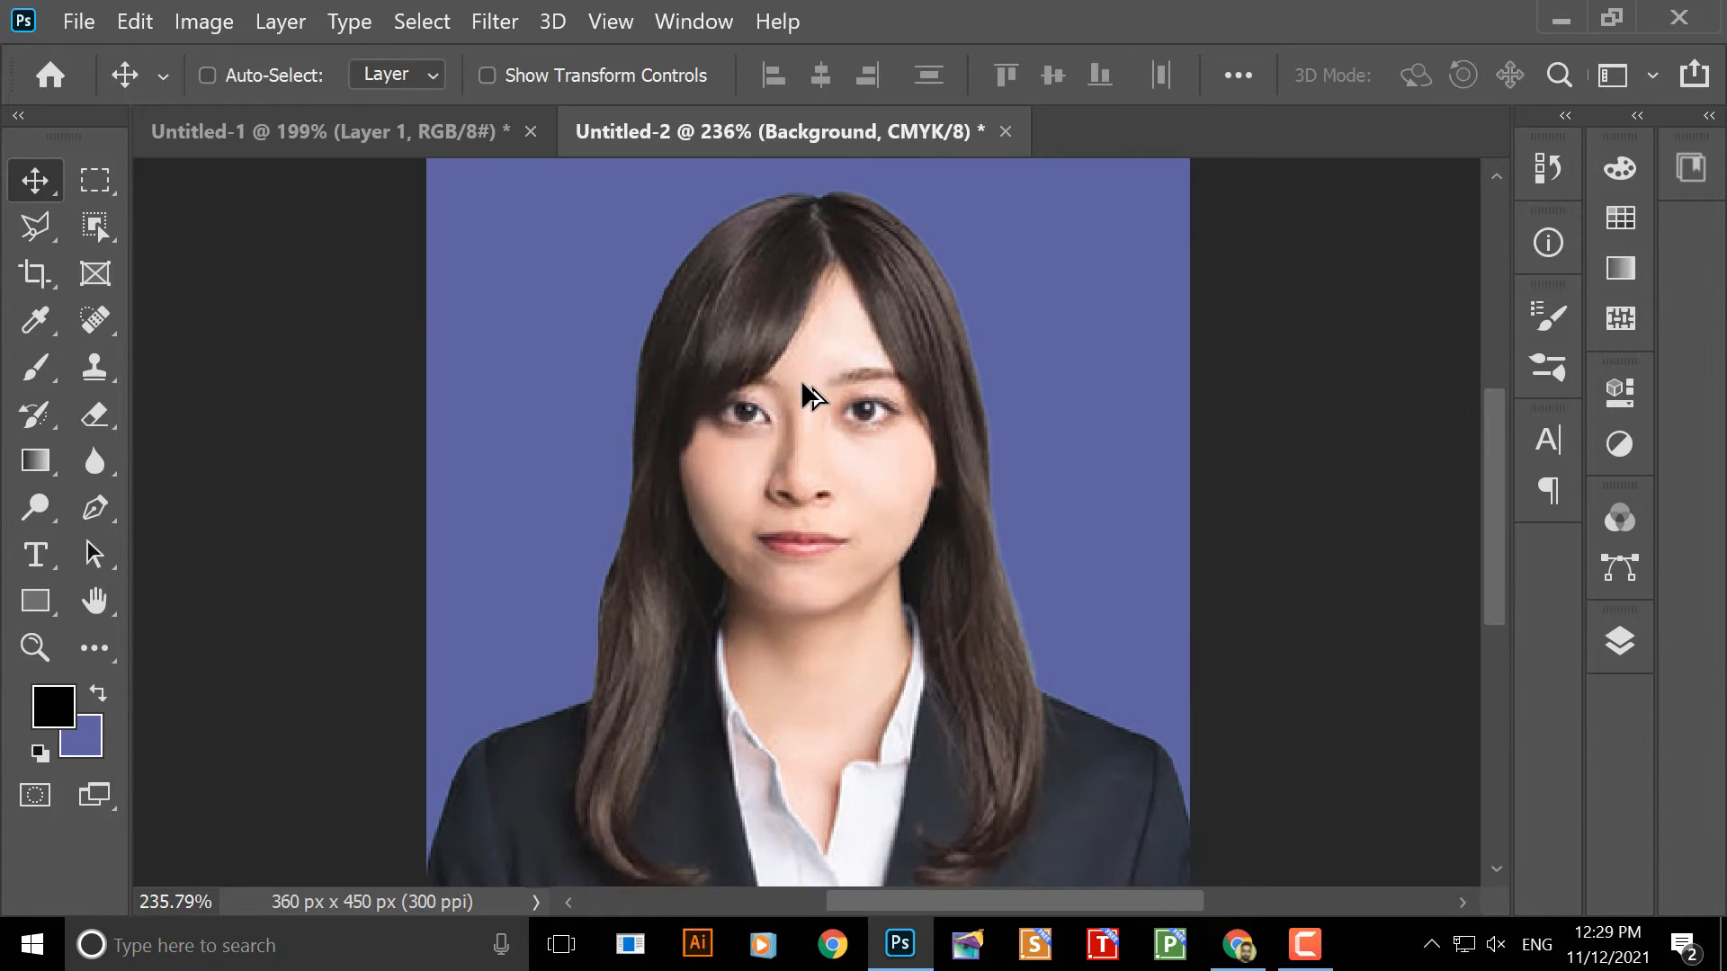
pyautogui.scroll(-2, 800, 380)
pyautogui.scroll(4, 800, 379)
pyautogui.scroll(-4, 820, 369)
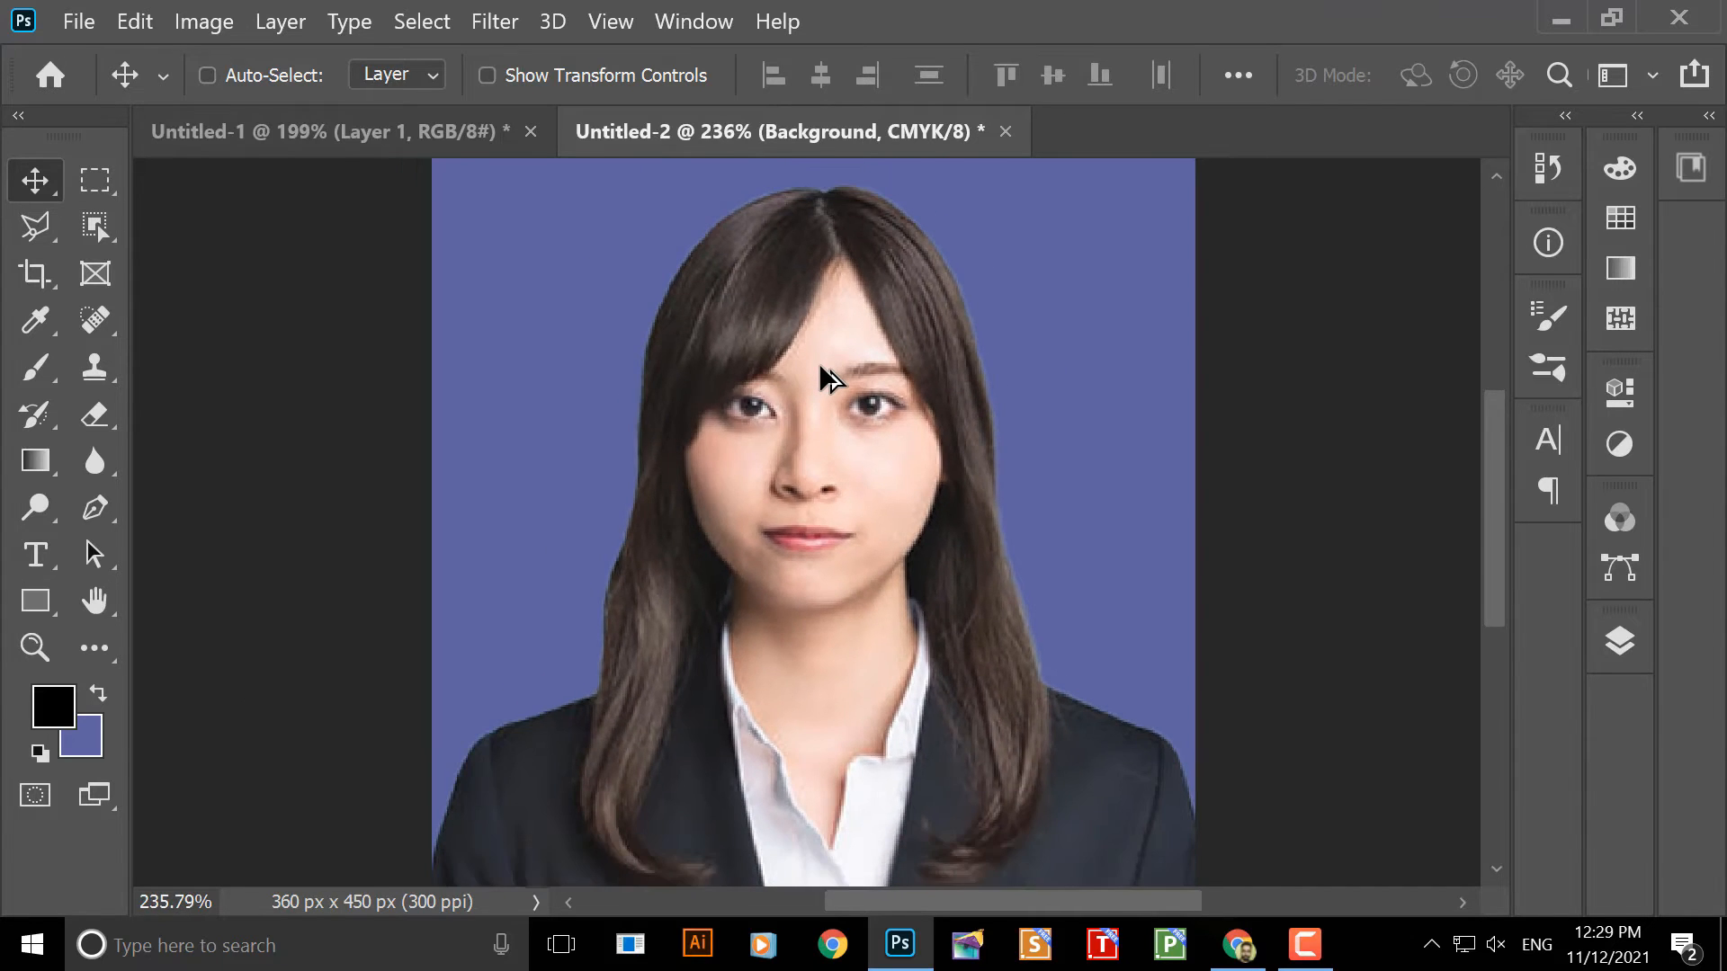
# - Inspect the woman's hair outline, collar and shoulders up close for rough cut-out edges
pyautogui.scroll(1, 820, 371)
pyautogui.scroll(1, 821, 369)
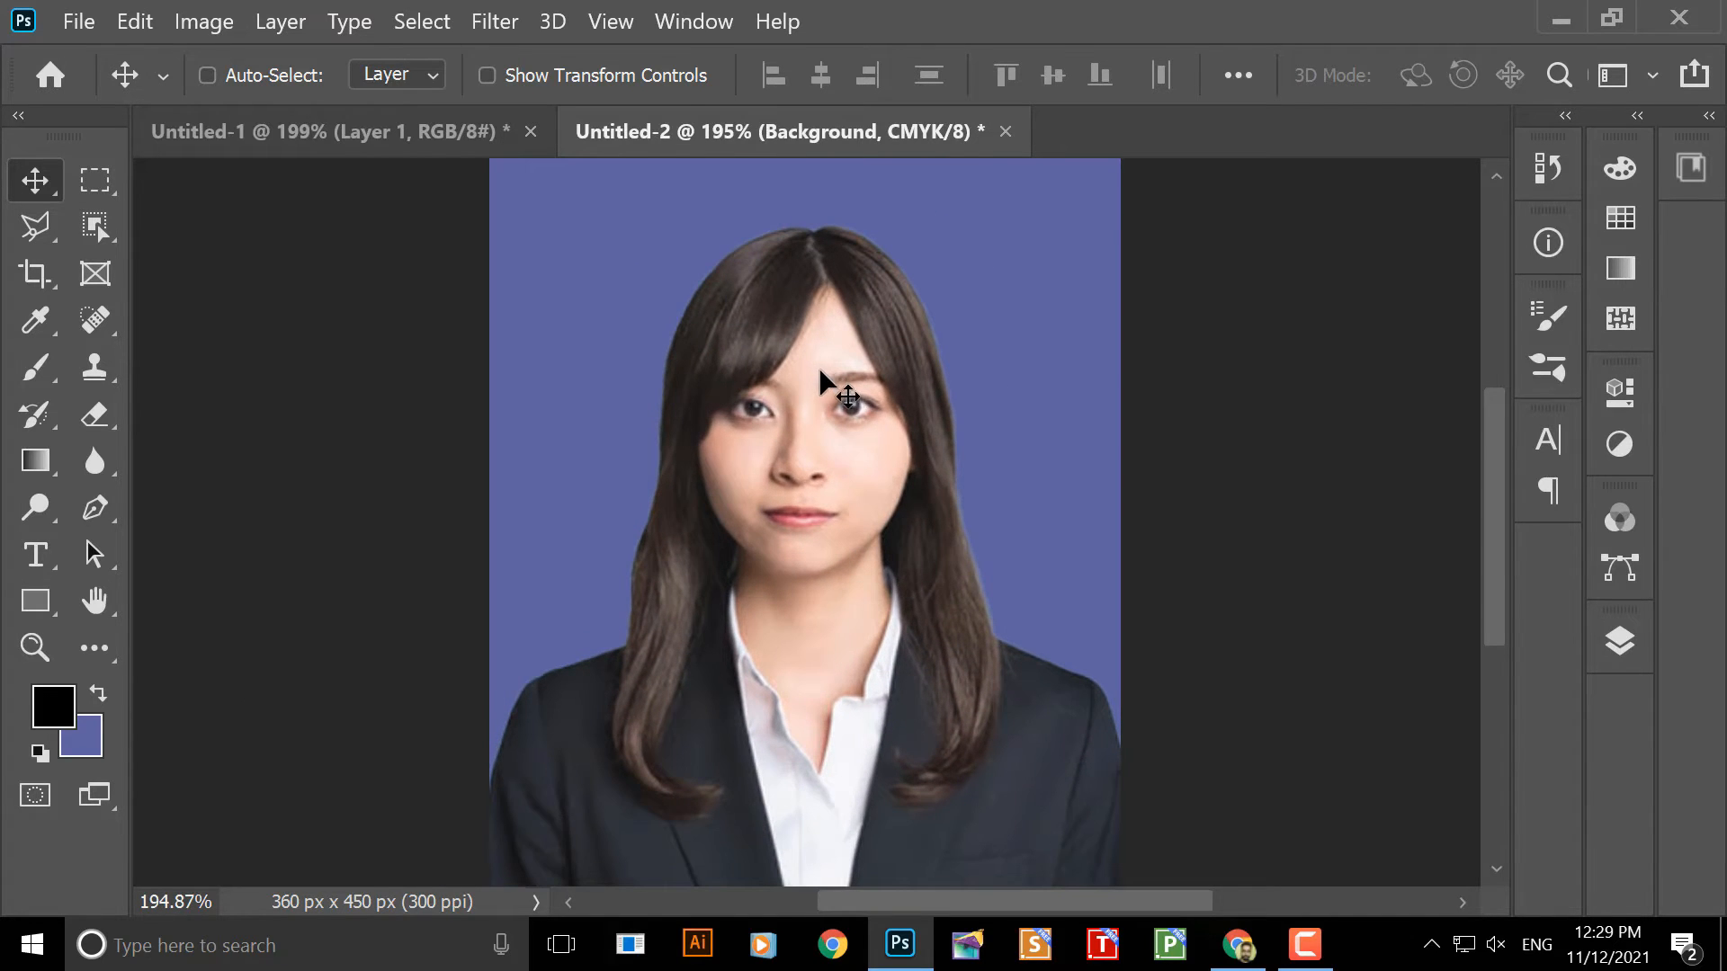
pyautogui.scroll(5, 850, 479)
pyautogui.scroll(-2, 856, 471)
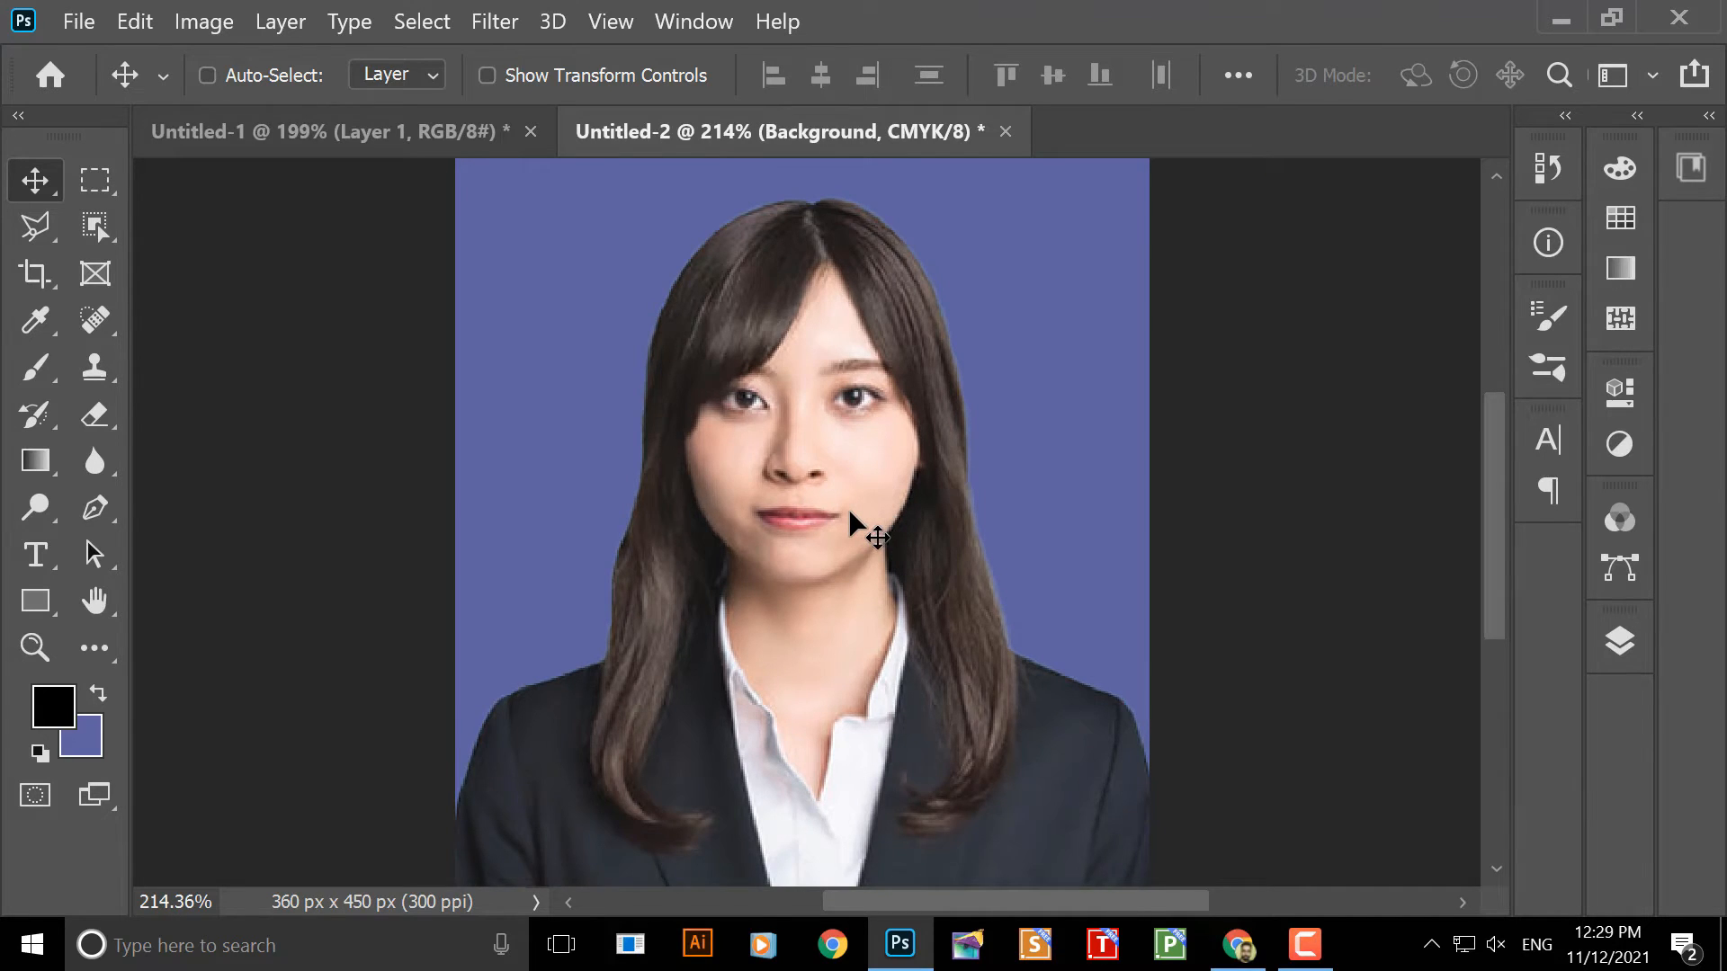
pyautogui.scroll(-1, 849, 509)
pyautogui.scroll(1, 849, 509)
pyautogui.scroll(1, 849, 509)
pyautogui.scroll(-1, 849, 509)
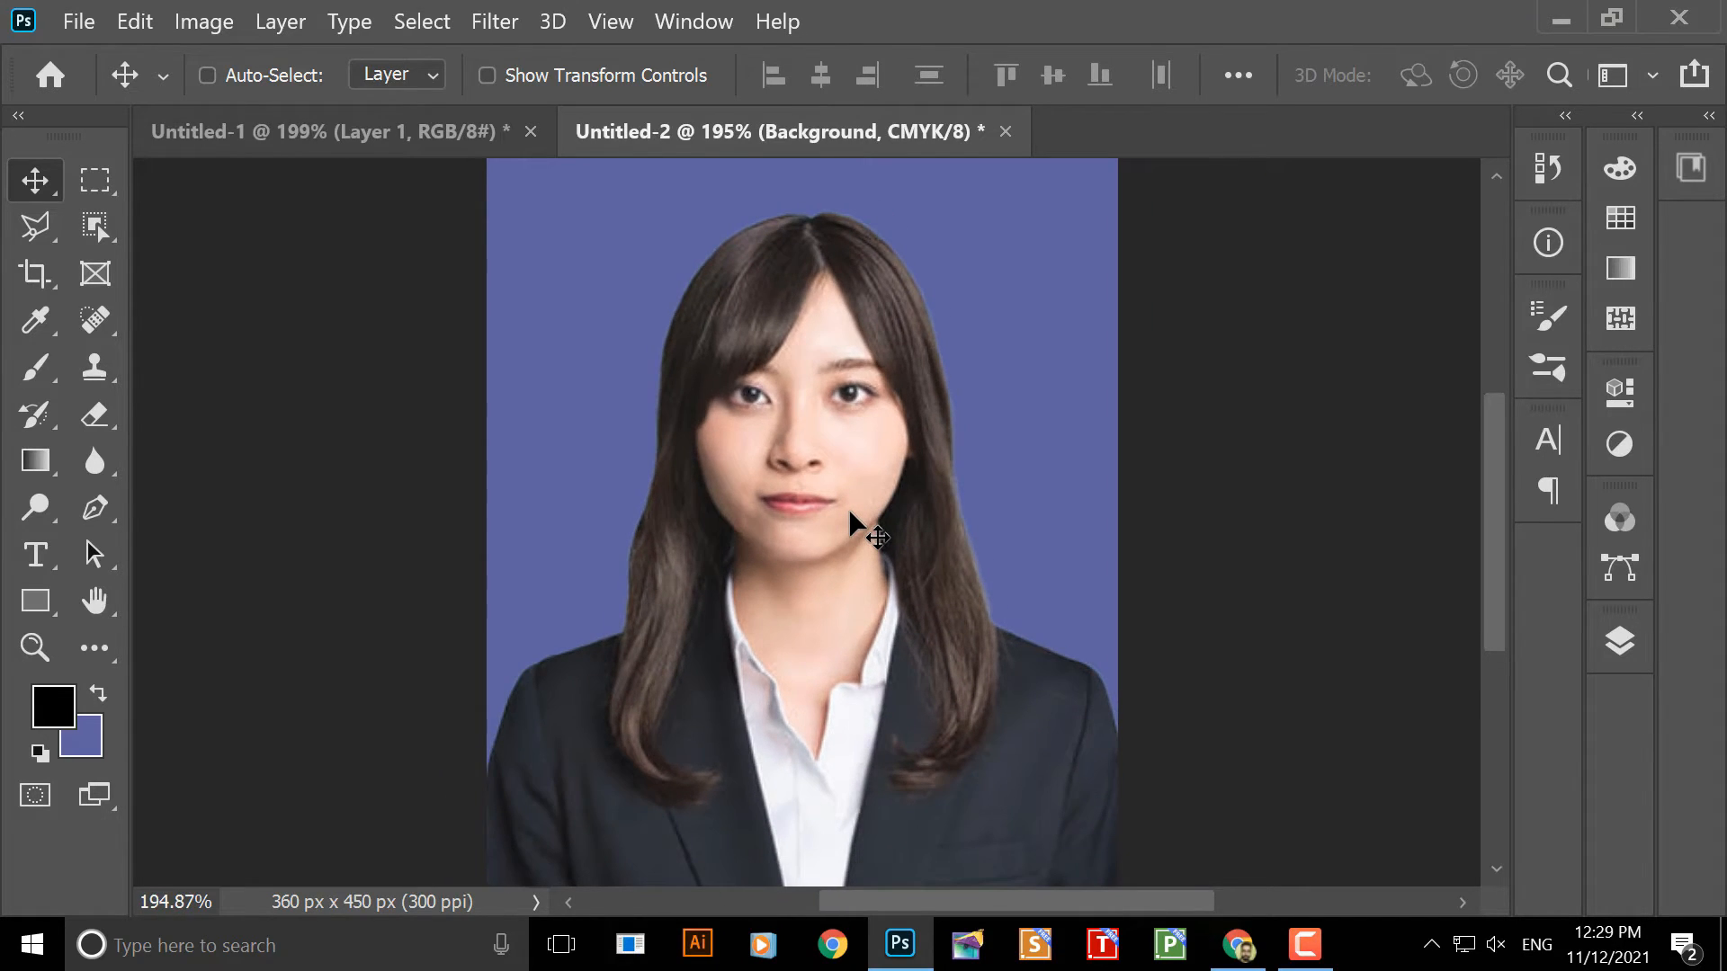
pyautogui.scroll(6, 771, 397)
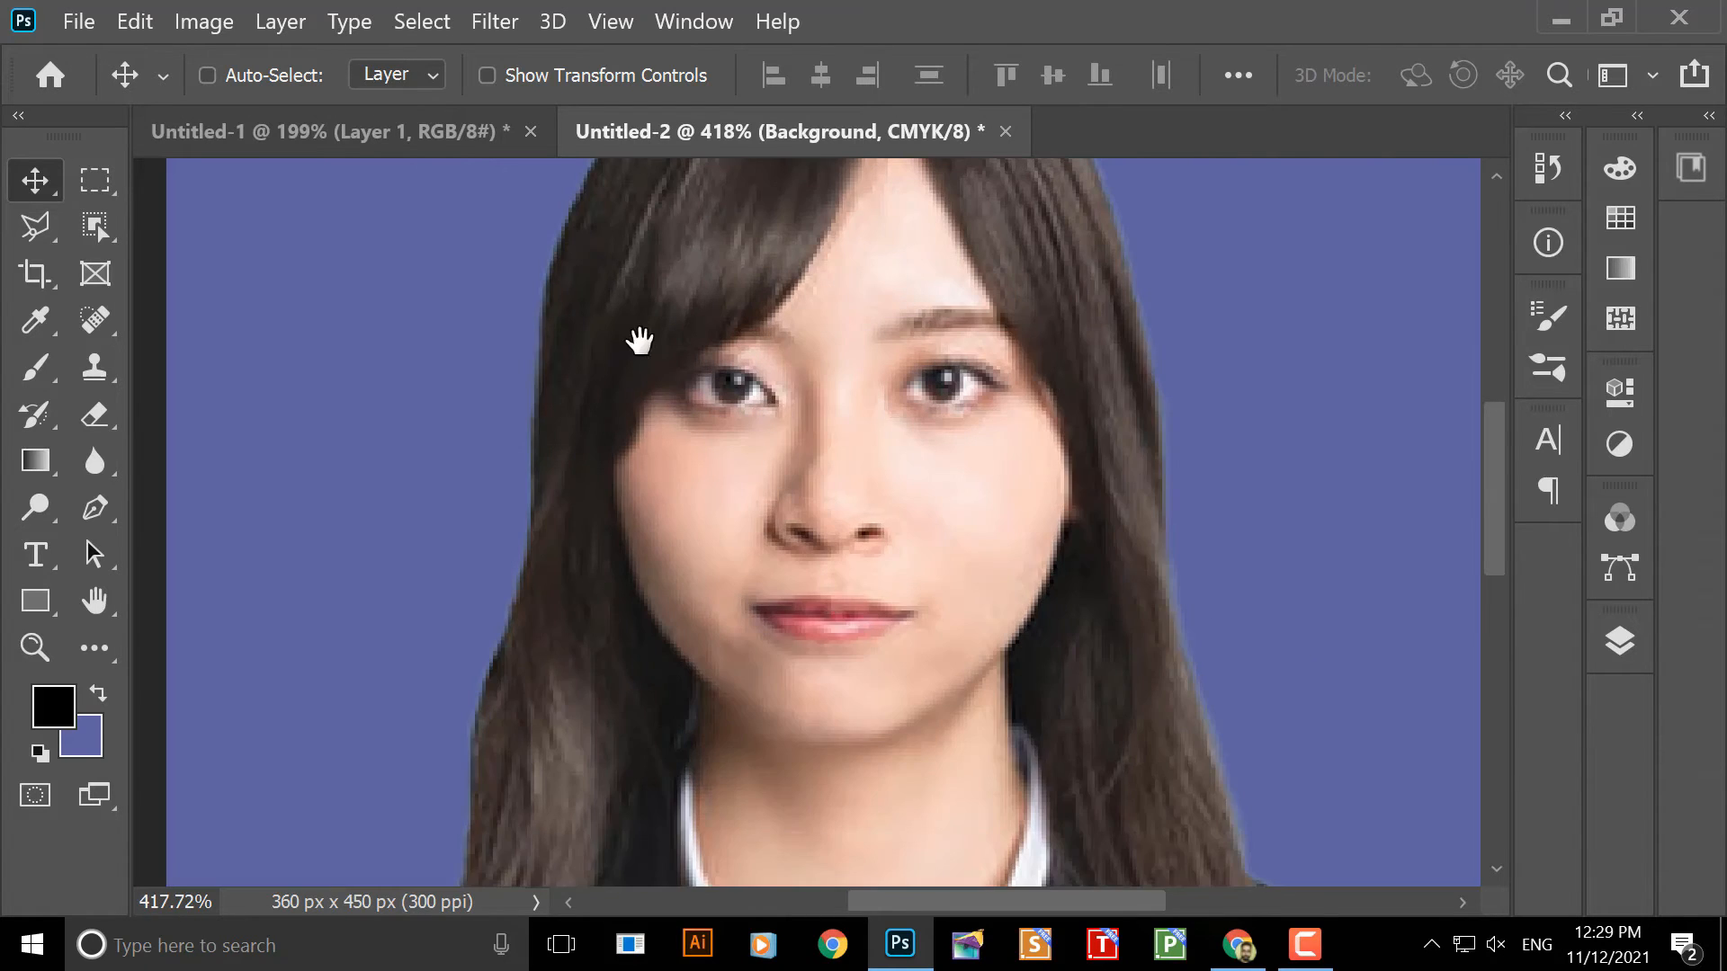
pyautogui.moveTo(639, 340); pyautogui.dragTo(586, 423)
pyautogui.moveTo(1055, 545); pyautogui.dragTo(968, 317)
pyautogui.moveTo(1069, 747); pyautogui.dragTo(1019, 565)
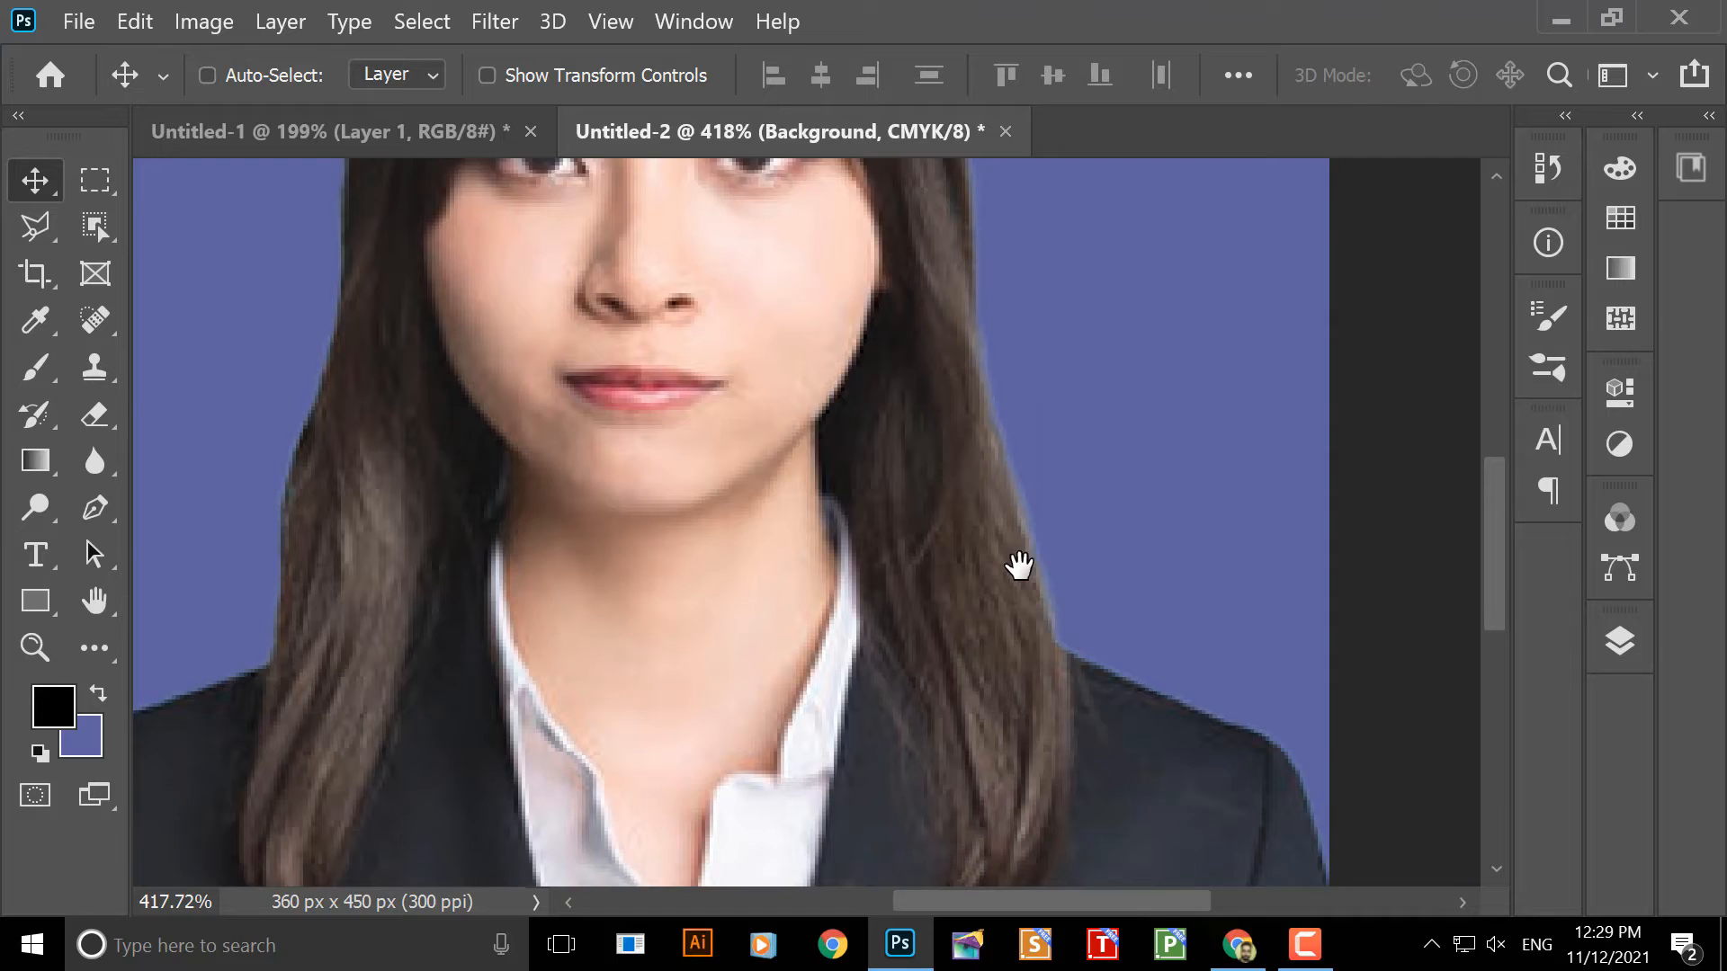
pyautogui.moveTo(570, 520); pyautogui.dragTo(797, 623)
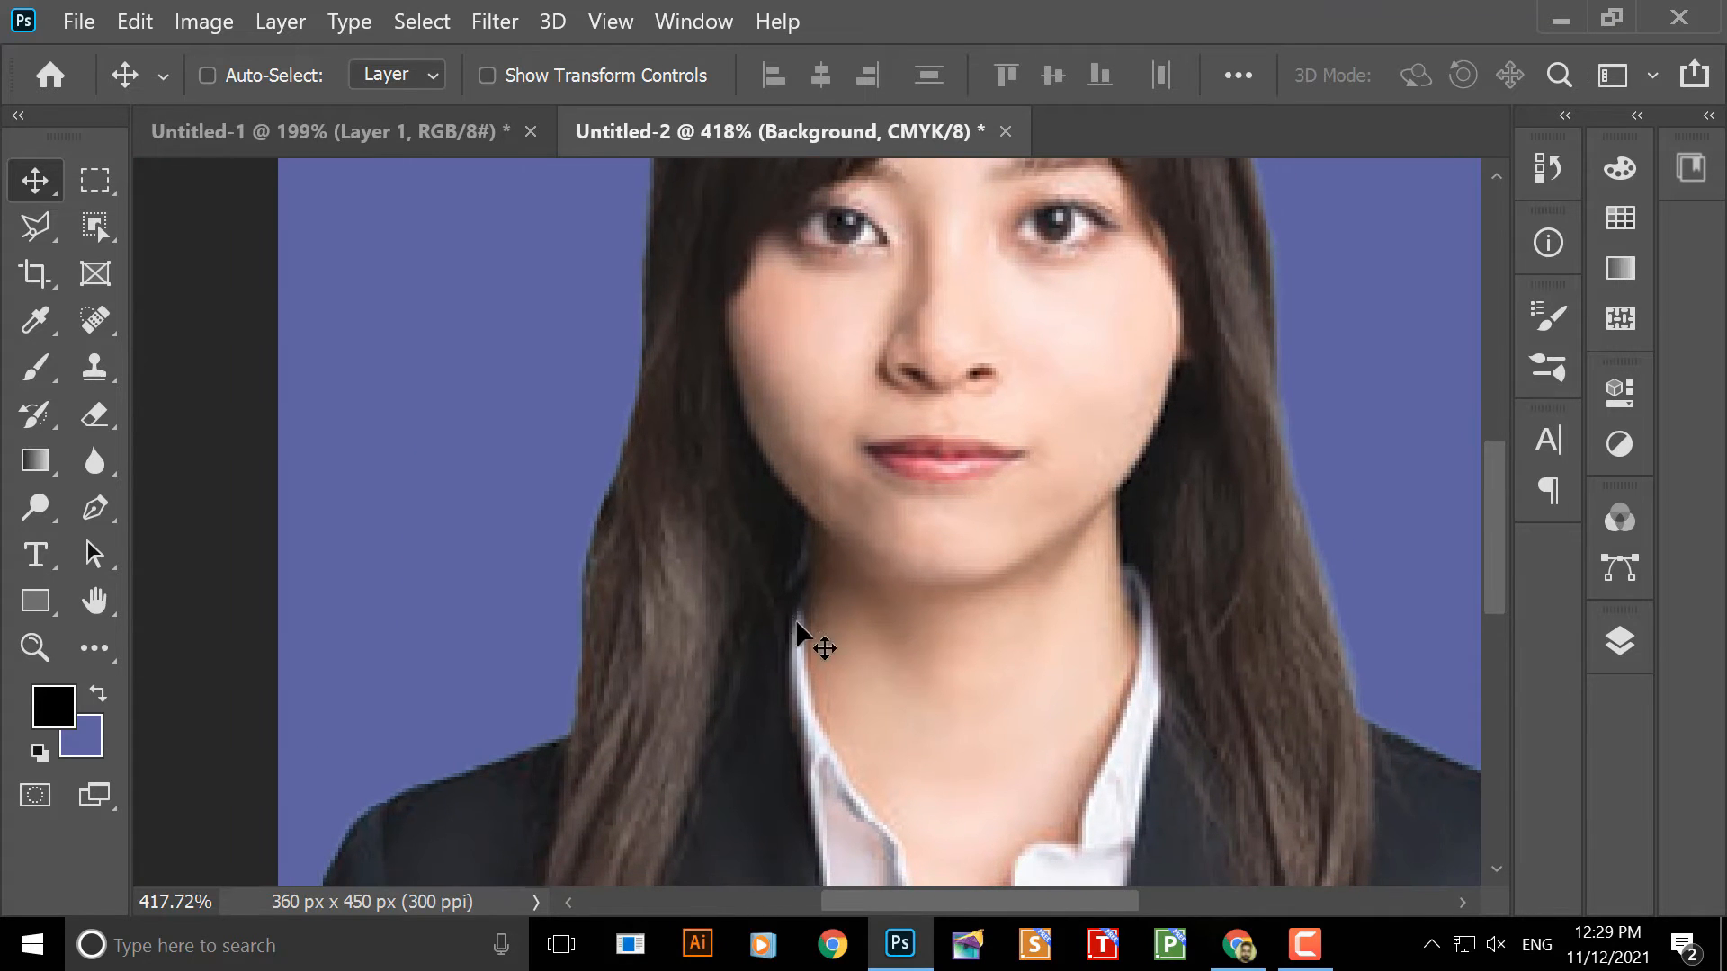
pyautogui.moveTo(599, 513); pyautogui.dragTo(550, 508)
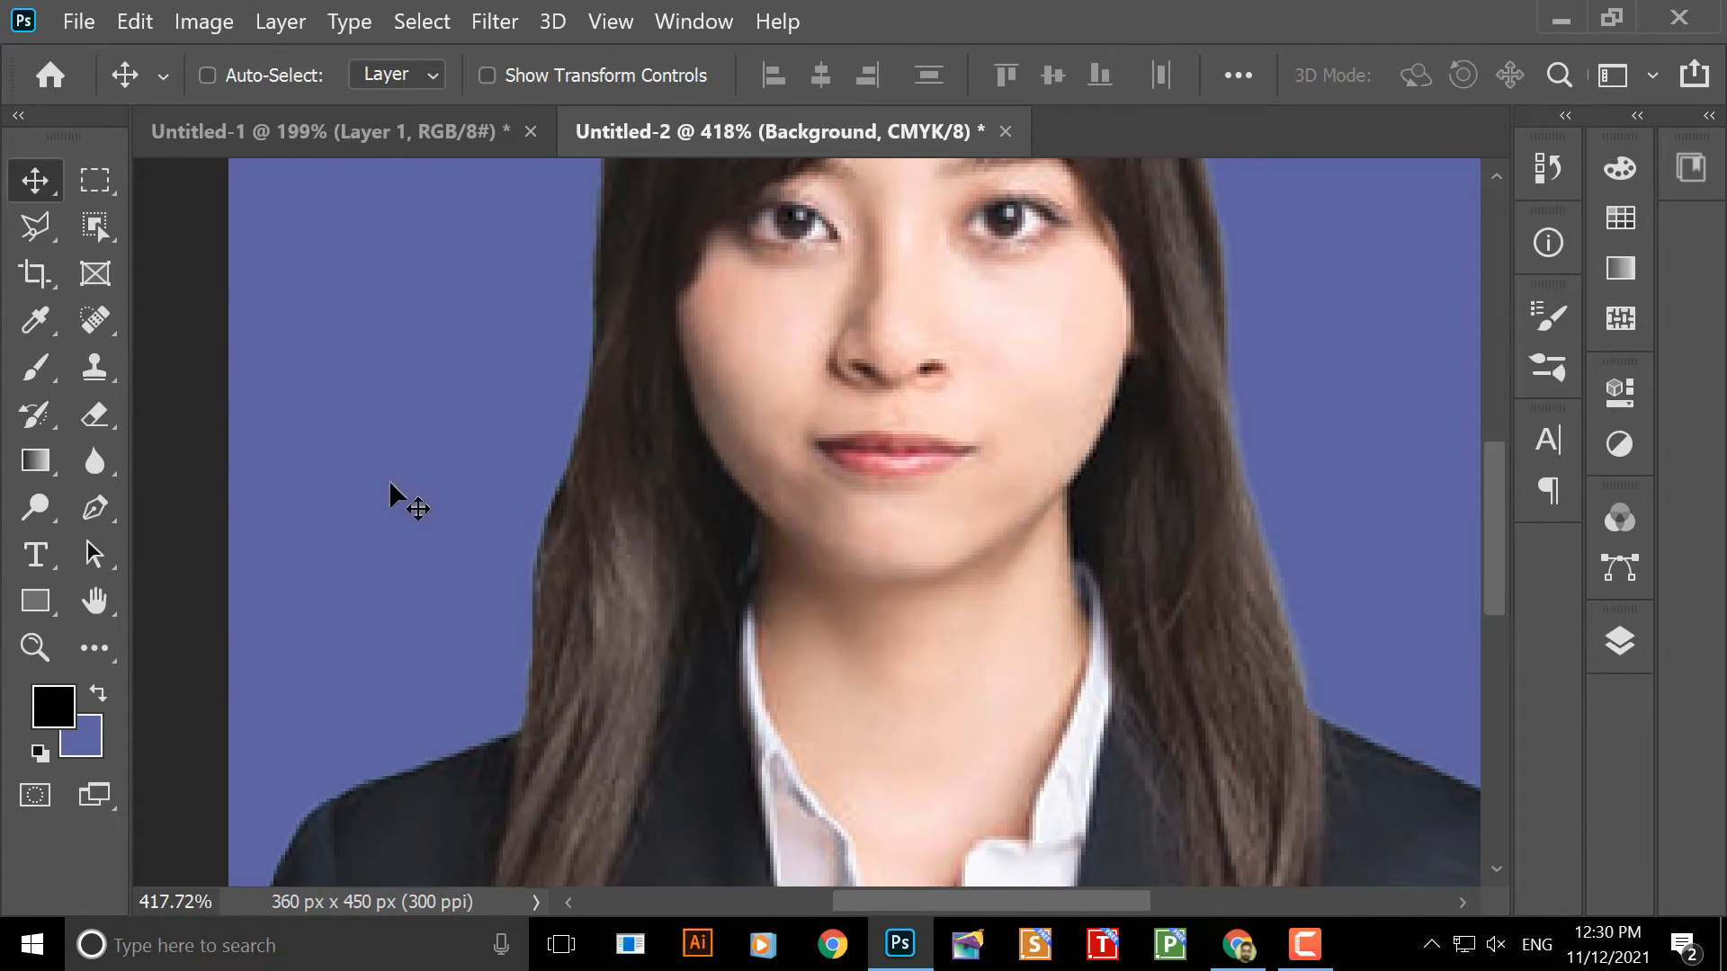
# - With the Blur Tool at size 13 and 50% strength, soften the hair's cut-out edge down the left side of the photo
pyautogui.click(95, 456)
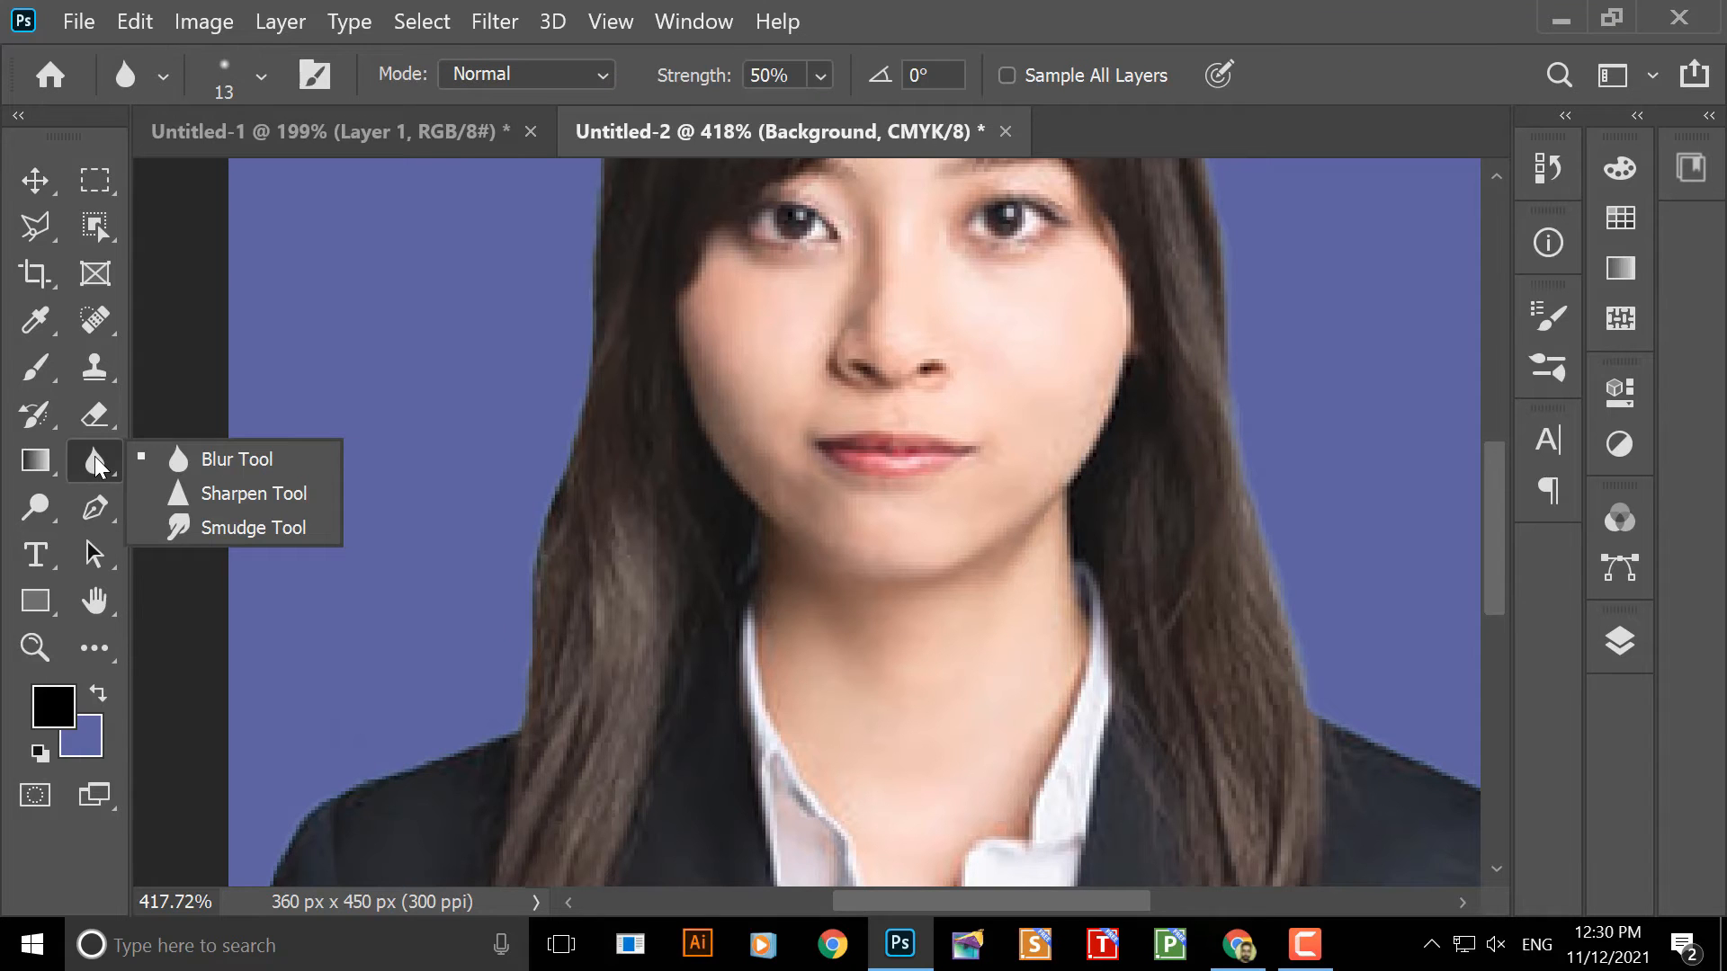
pyautogui.click(204, 469)
pyautogui.scroll(-1, 485, 540)
pyautogui.moveTo(616, 333)
pyautogui.mouseDown()
pyautogui.moveTo(583, 304)
pyautogui.moveTo(579, 407)
pyautogui.moveTo(526, 527)
pyautogui.moveTo(511, 703)
pyautogui.mouseUp()
pyautogui.press('space')
pyautogui.moveTo(587, 421); pyautogui.dragTo(558, 587)
pyautogui.moveTo(564, 290)
pyautogui.mouseDown()
pyautogui.moveTo(561, 462)
pyautogui.moveTo(532, 557)
pyautogui.mouseUp()
pyautogui.press('space')
pyautogui.moveTo(568, 327); pyautogui.dragTo(442, 542)
pyautogui.moveTo(510, 308); pyautogui.dragTo(443, 548)
pyautogui.press('space')
pyautogui.moveTo(562, 391); pyautogui.dragTo(495, 491)
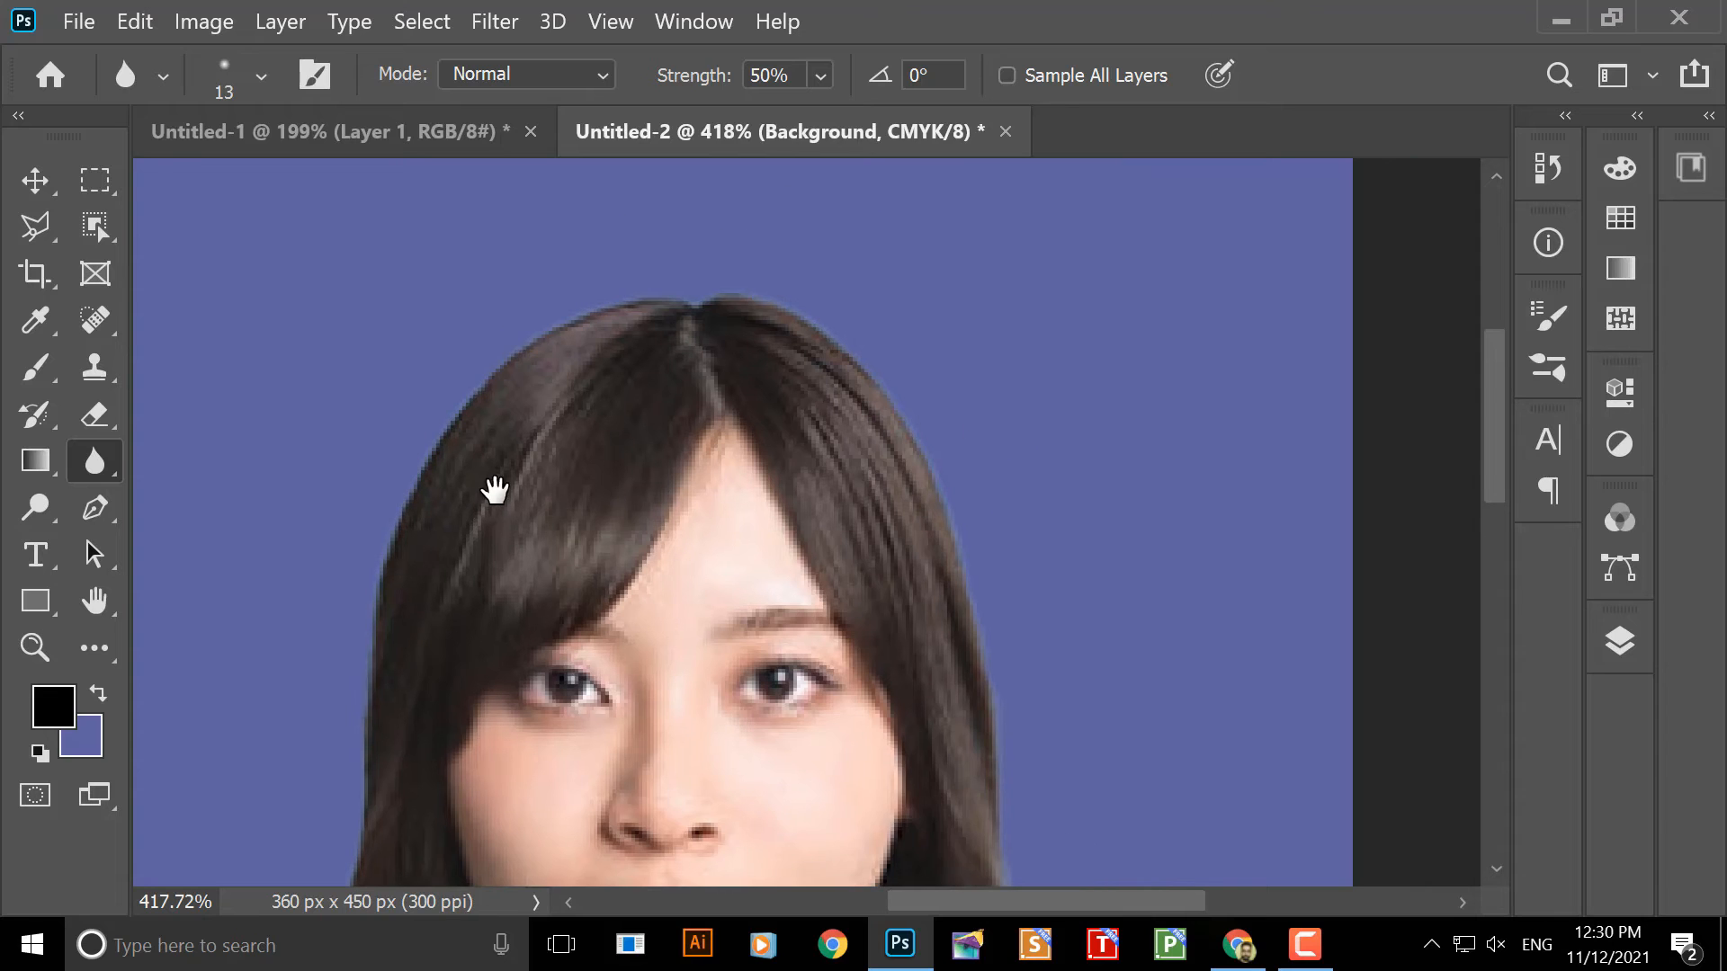
# - Blur the cut-out edge over the top of the head and down the hair on the right side of the photo
pyautogui.moveTo(521, 345)
pyautogui.mouseDown()
pyautogui.moveTo(494, 369)
pyautogui.moveTo(614, 294)
pyautogui.moveTo(760, 305)
pyautogui.moveTo(826, 340)
pyautogui.moveTo(902, 438)
pyautogui.mouseUp()
pyautogui.press('space')
pyautogui.moveTo(949, 373); pyautogui.dragTo(886, 247)
pyautogui.moveTo(845, 302); pyautogui.dragTo(925, 537)
pyautogui.press('space')
pyautogui.moveTo(937, 446)
pyautogui.mouseDown()
pyautogui.moveTo(892, 210)
pyautogui.moveTo(907, 450)
pyautogui.moveTo(948, 326)
pyautogui.mouseUp()
pyautogui.press('space')
pyautogui.moveTo(864, 289)
pyautogui.mouseDown()
pyautogui.moveTo(896, 465)
pyautogui.moveTo(926, 531)
pyautogui.moveTo(916, 381)
pyautogui.moveTo(929, 551)
pyautogui.moveTo(975, 617)
pyautogui.moveTo(1170, 713)
pyautogui.moveTo(1131, 529)
pyautogui.moveTo(1207, 767)
pyautogui.mouseUp()
# - Blur the jacket's cut-out edge along the shoulder on the left side of the photo, and review the whole portrait
pyautogui.press('space')
pyautogui.press('space')
pyautogui.press('space')
pyautogui.moveTo(724, 409); pyautogui.dragTo(1102, 407)
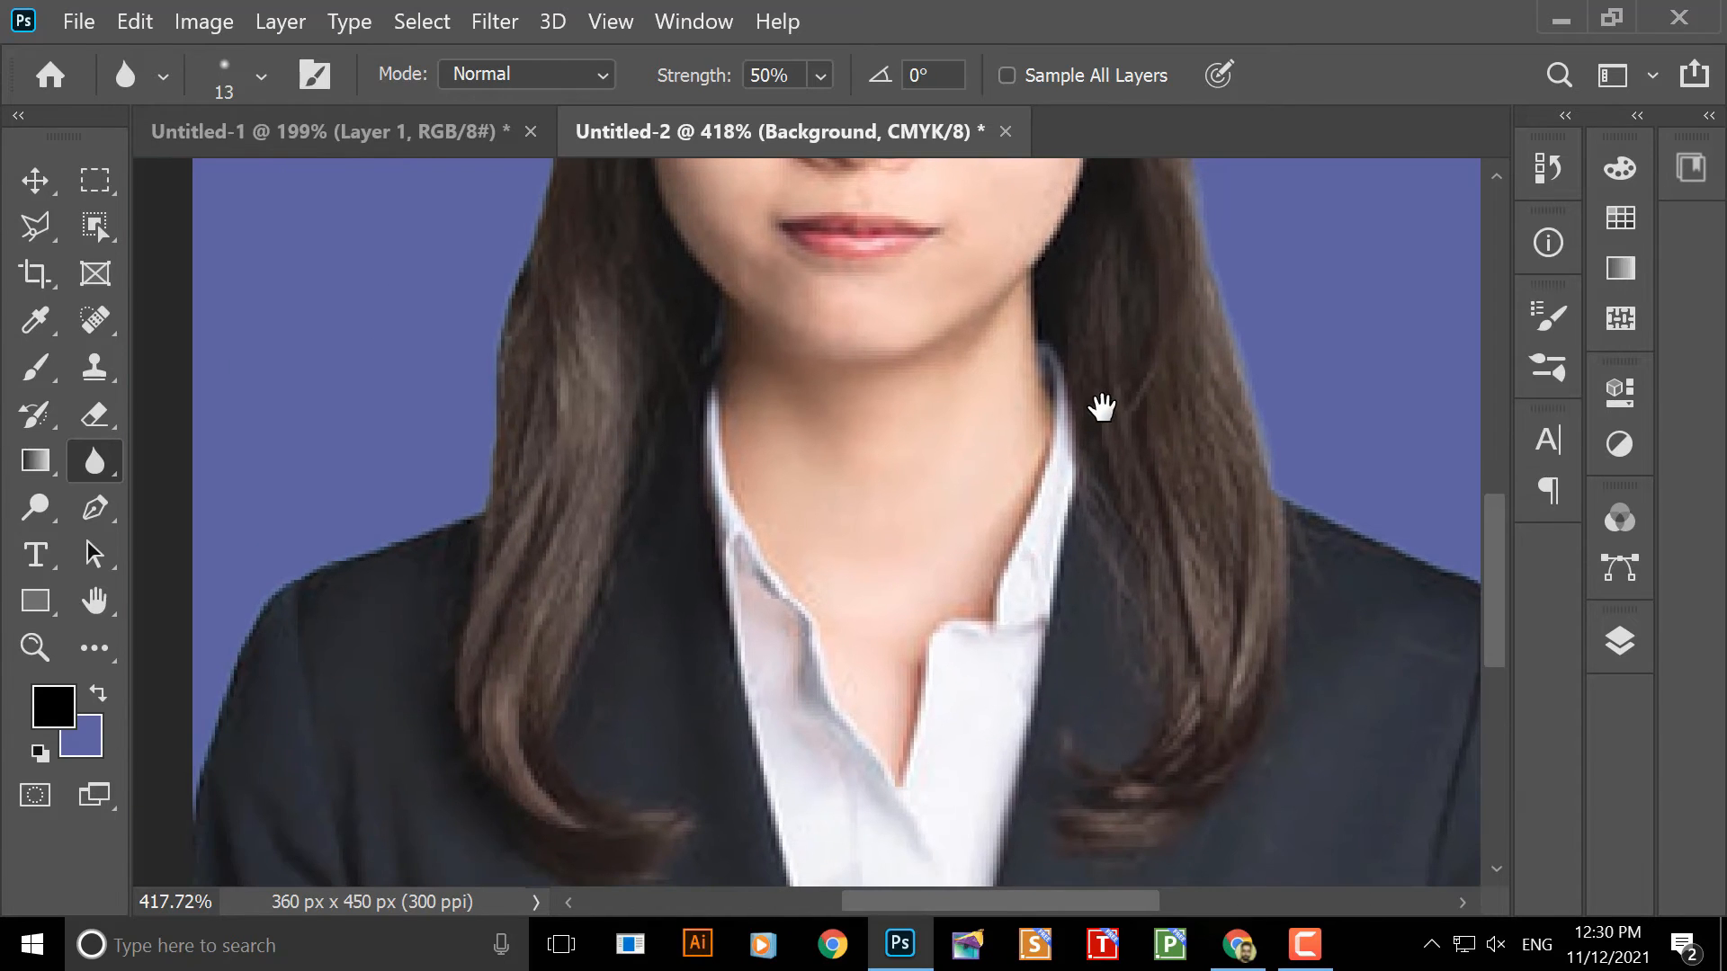
pyautogui.moveTo(404, 518)
pyautogui.mouseDown()
pyautogui.moveTo(381, 536)
pyautogui.moveTo(477, 512)
pyautogui.moveTo(301, 582)
pyautogui.moveTo(255, 643)
pyautogui.mouseUp()
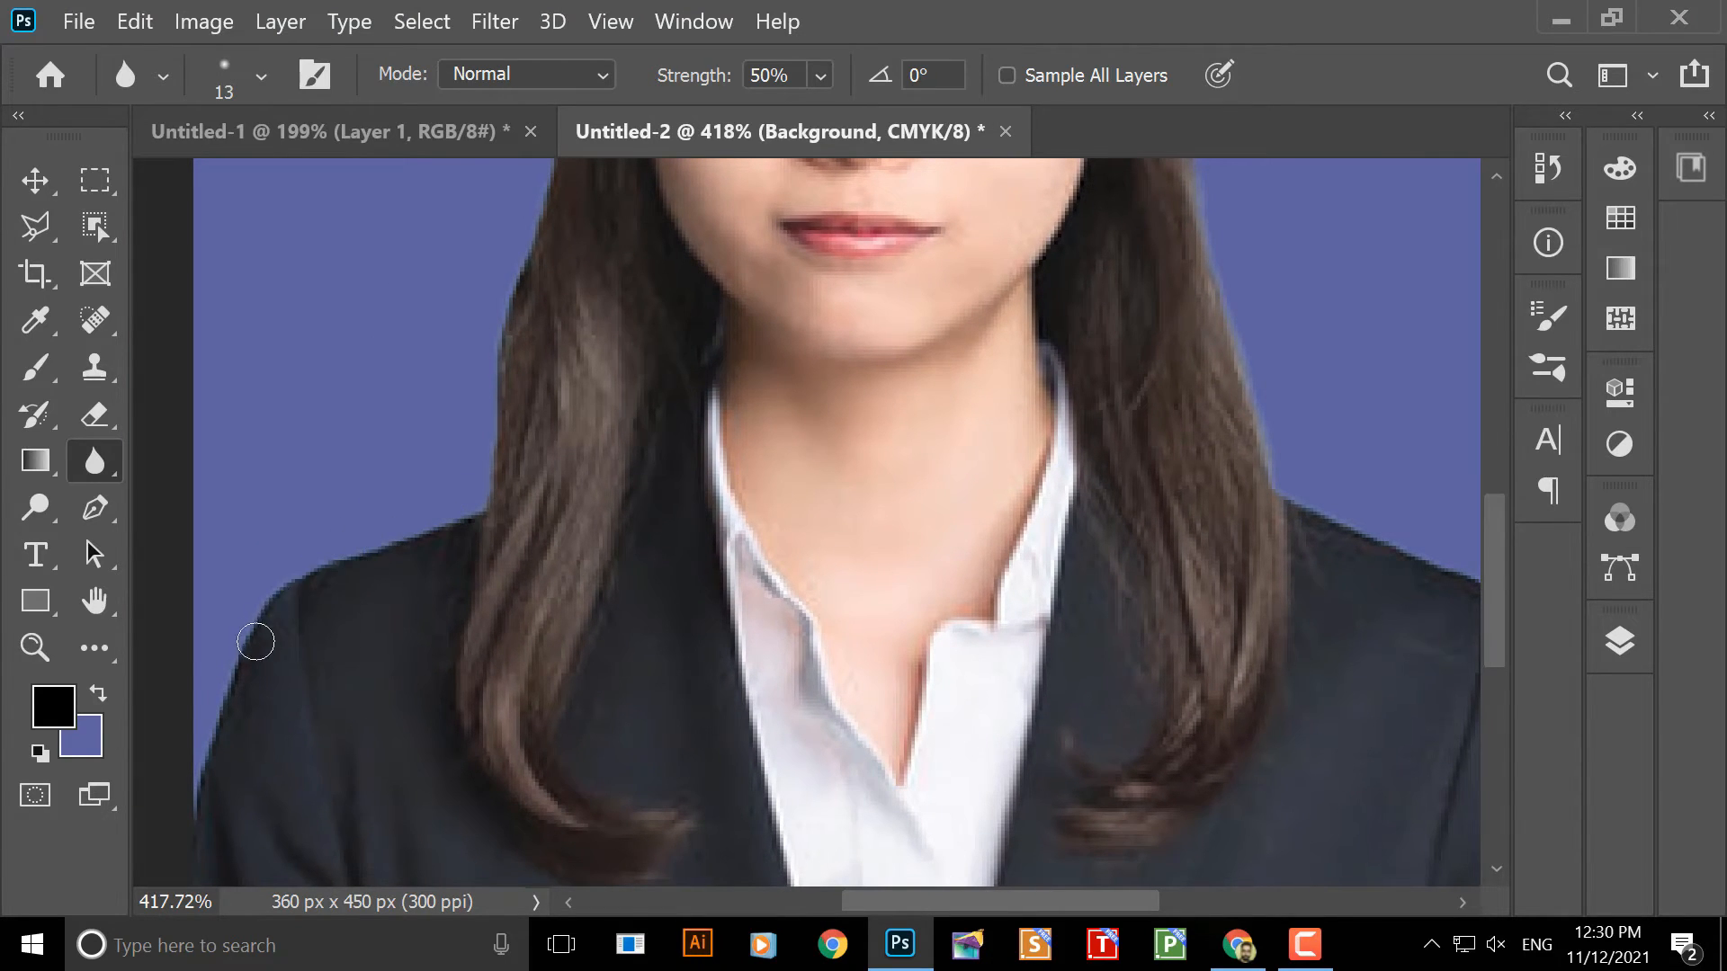
pyautogui.press('space')
pyautogui.moveTo(360, 602); pyautogui.dragTo(414, 522)
pyautogui.moveTo(301, 533); pyautogui.dragTo(269, 673)
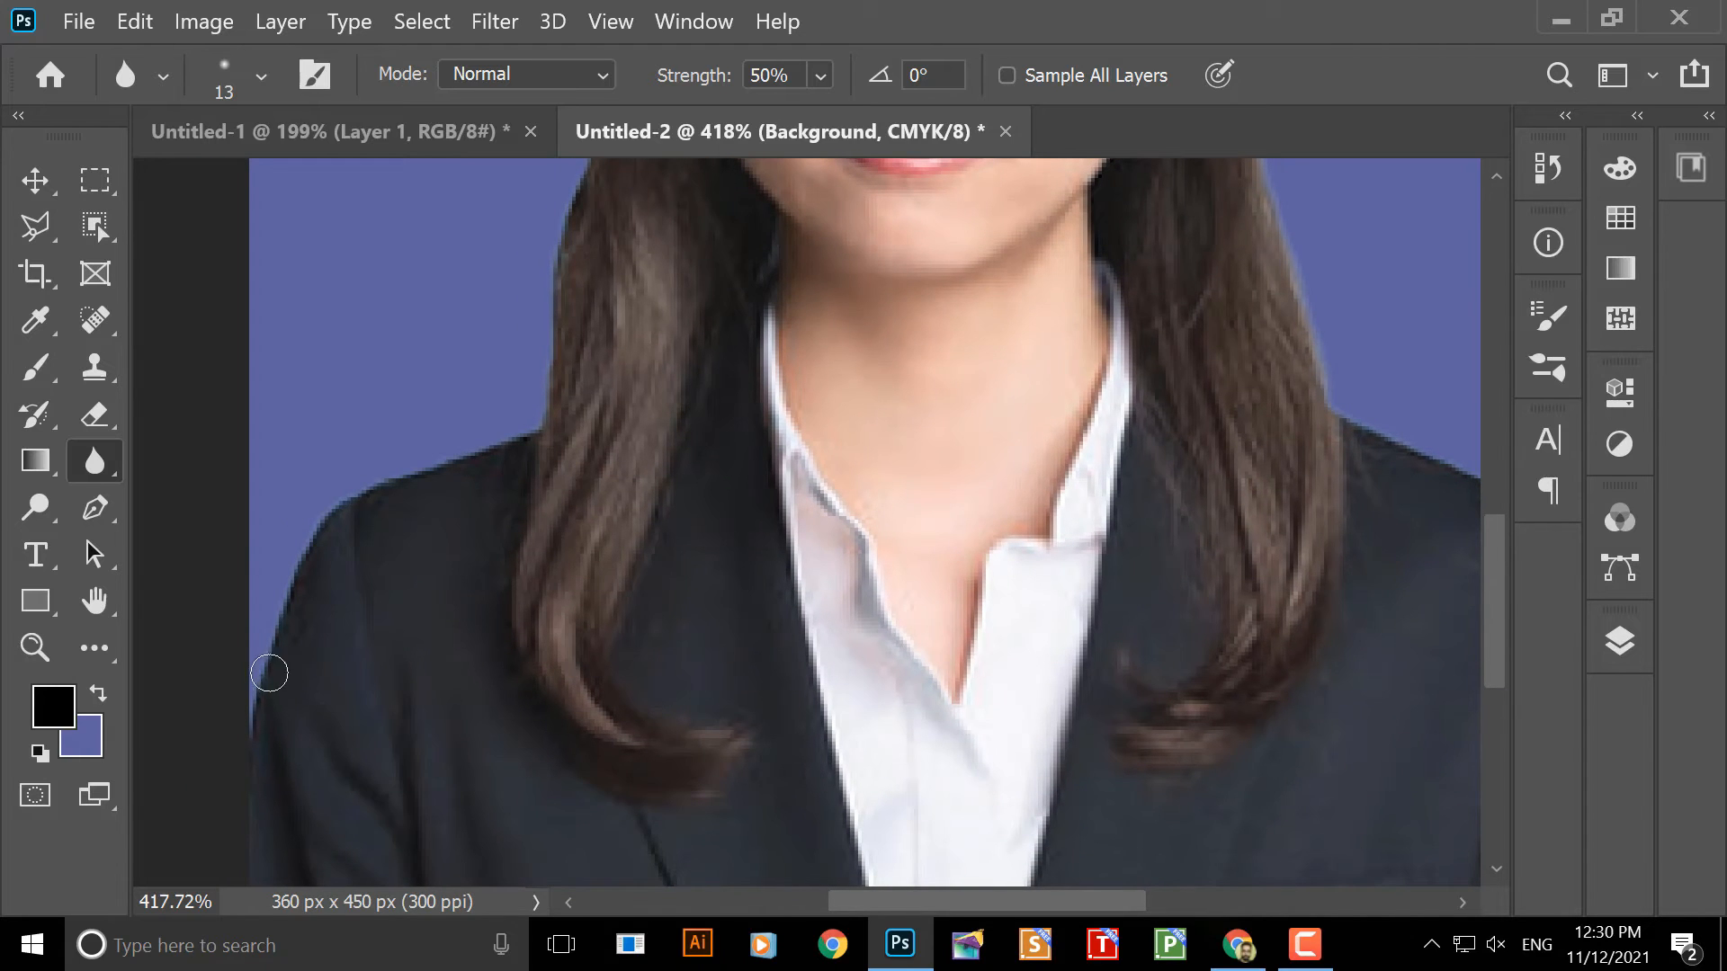
pyautogui.scroll(-3, 467, 551)
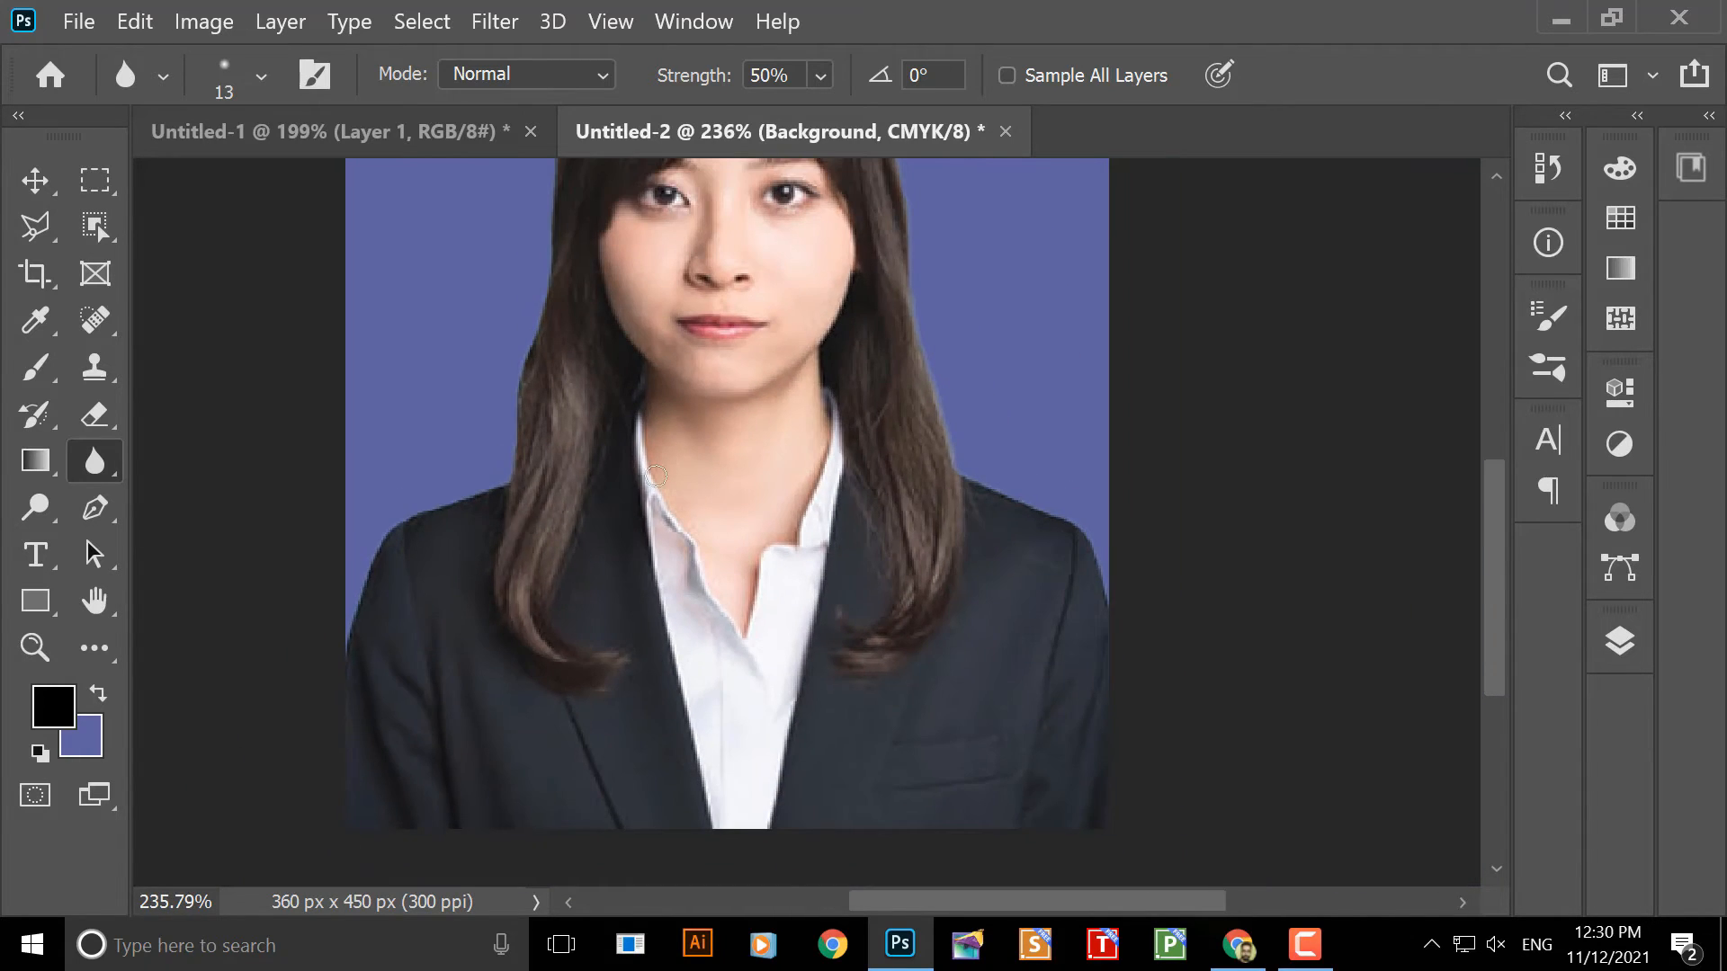
pyautogui.scroll(3, 796, 576)
pyautogui.scroll(-1, 805, 509)
pyautogui.scroll(1, 819, 504)
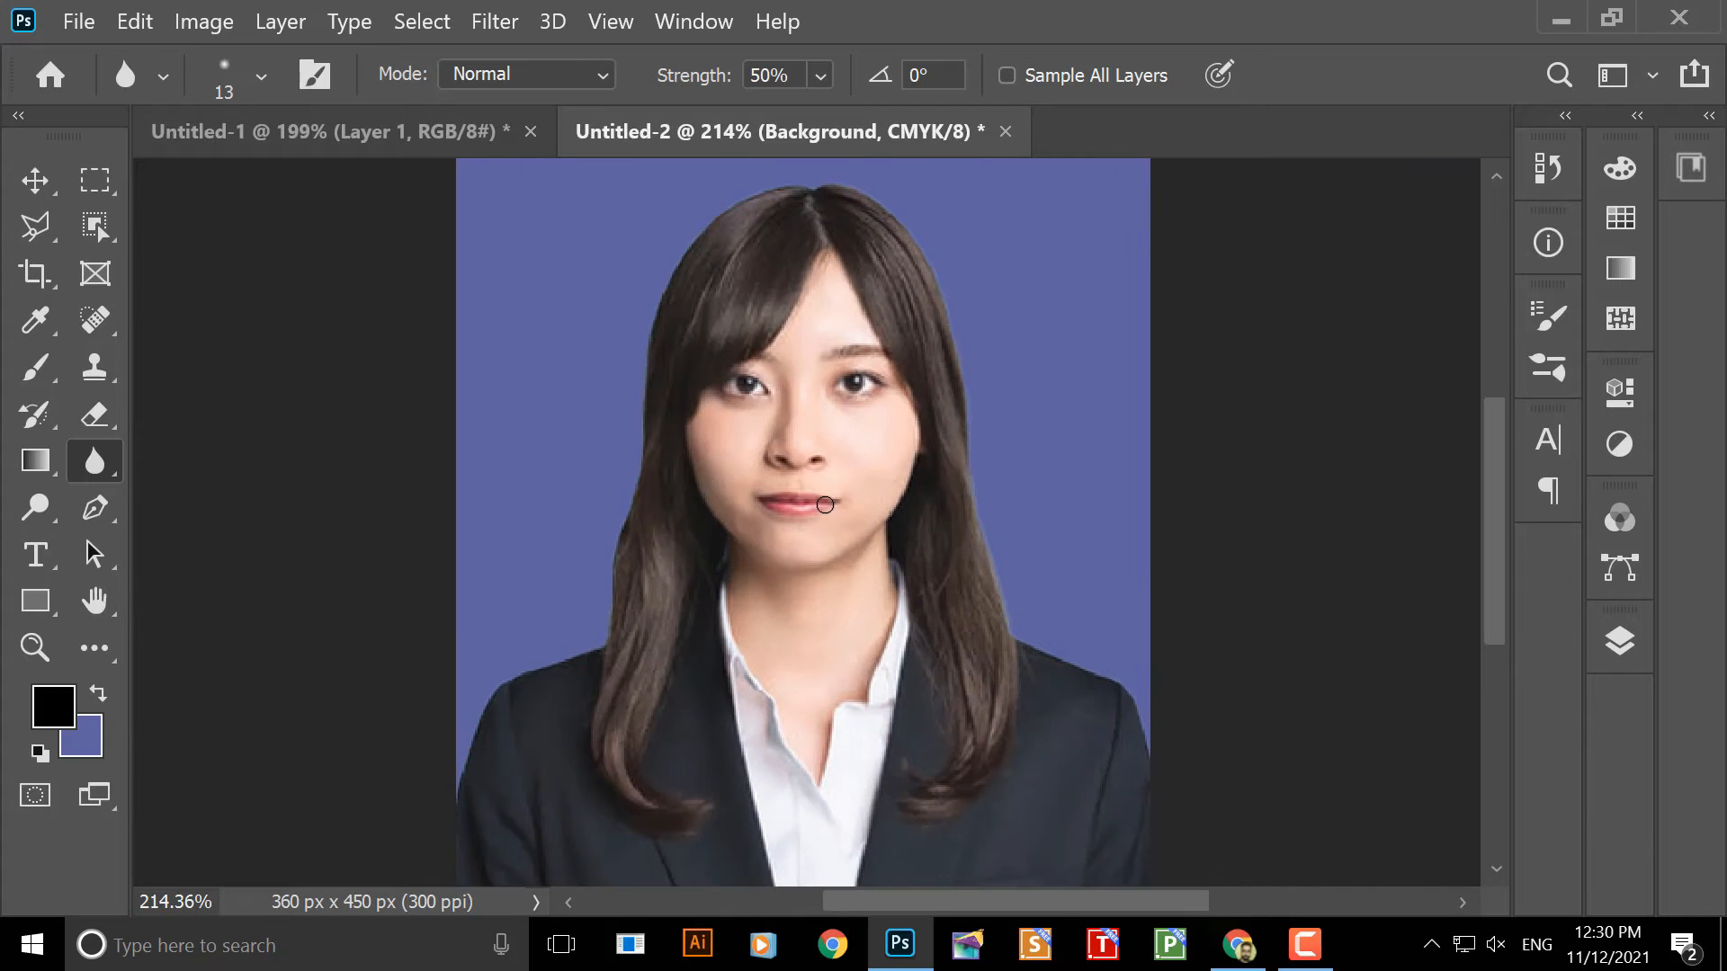
pyautogui.scroll(-2, 825, 504)
pyautogui.scroll(1, 892, 295)
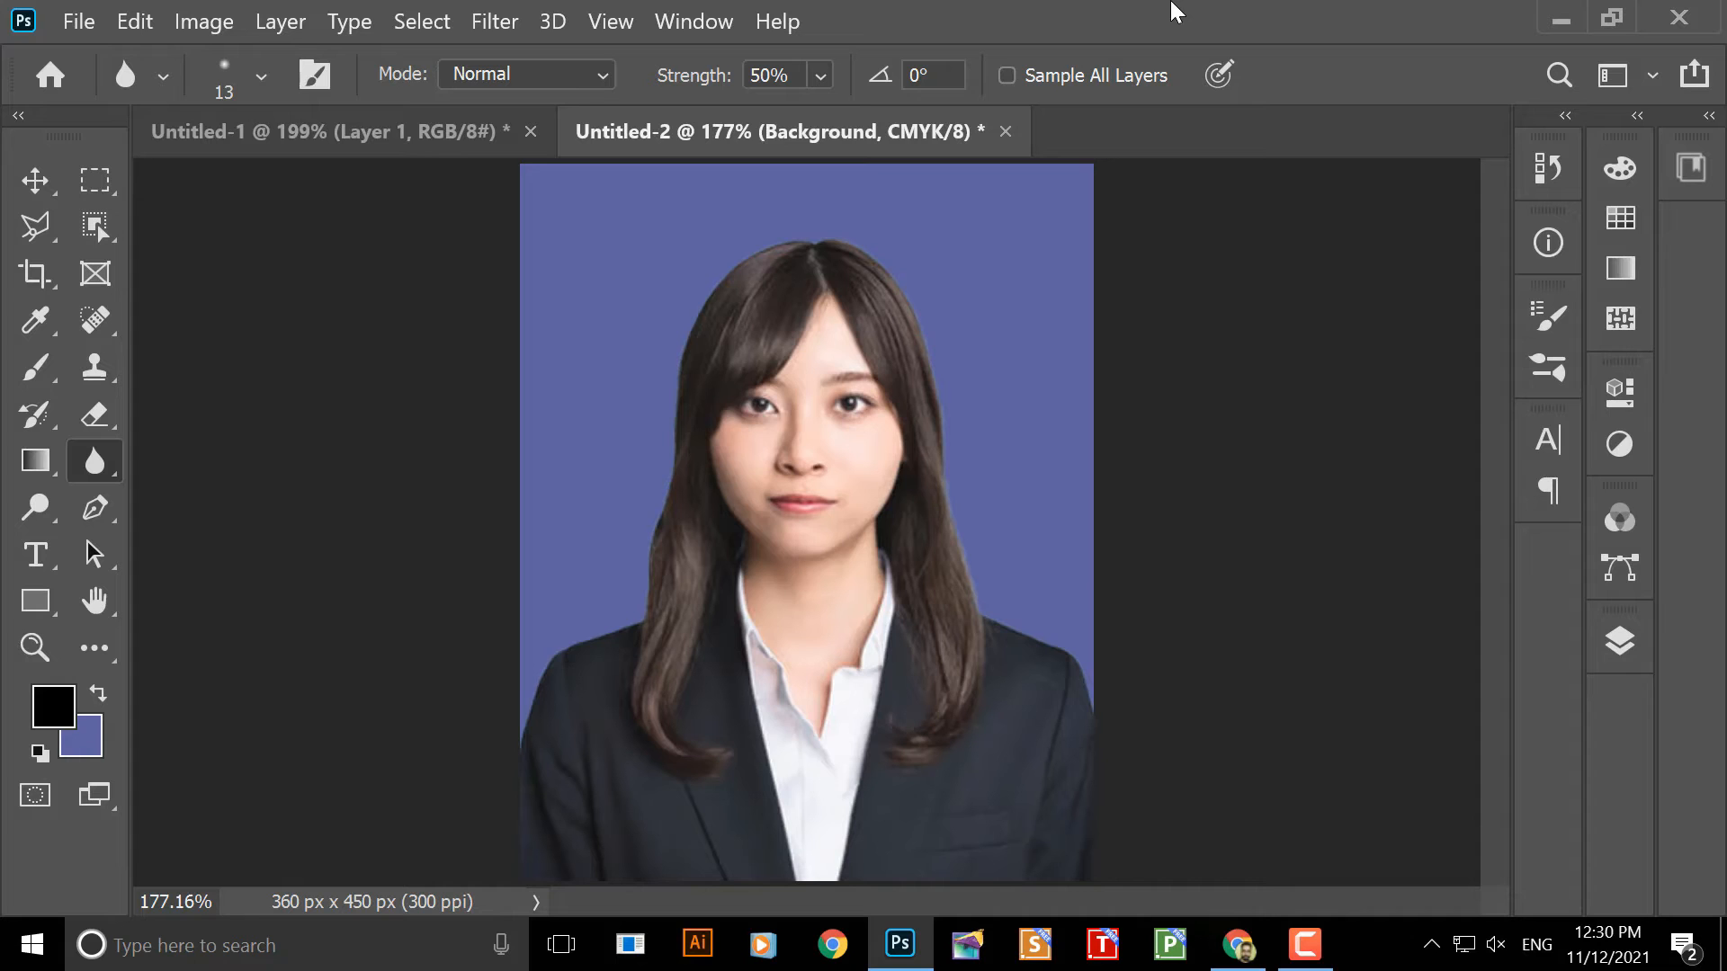
pyautogui.press('i')
pyautogui.hotkey('ctrl', 'u')
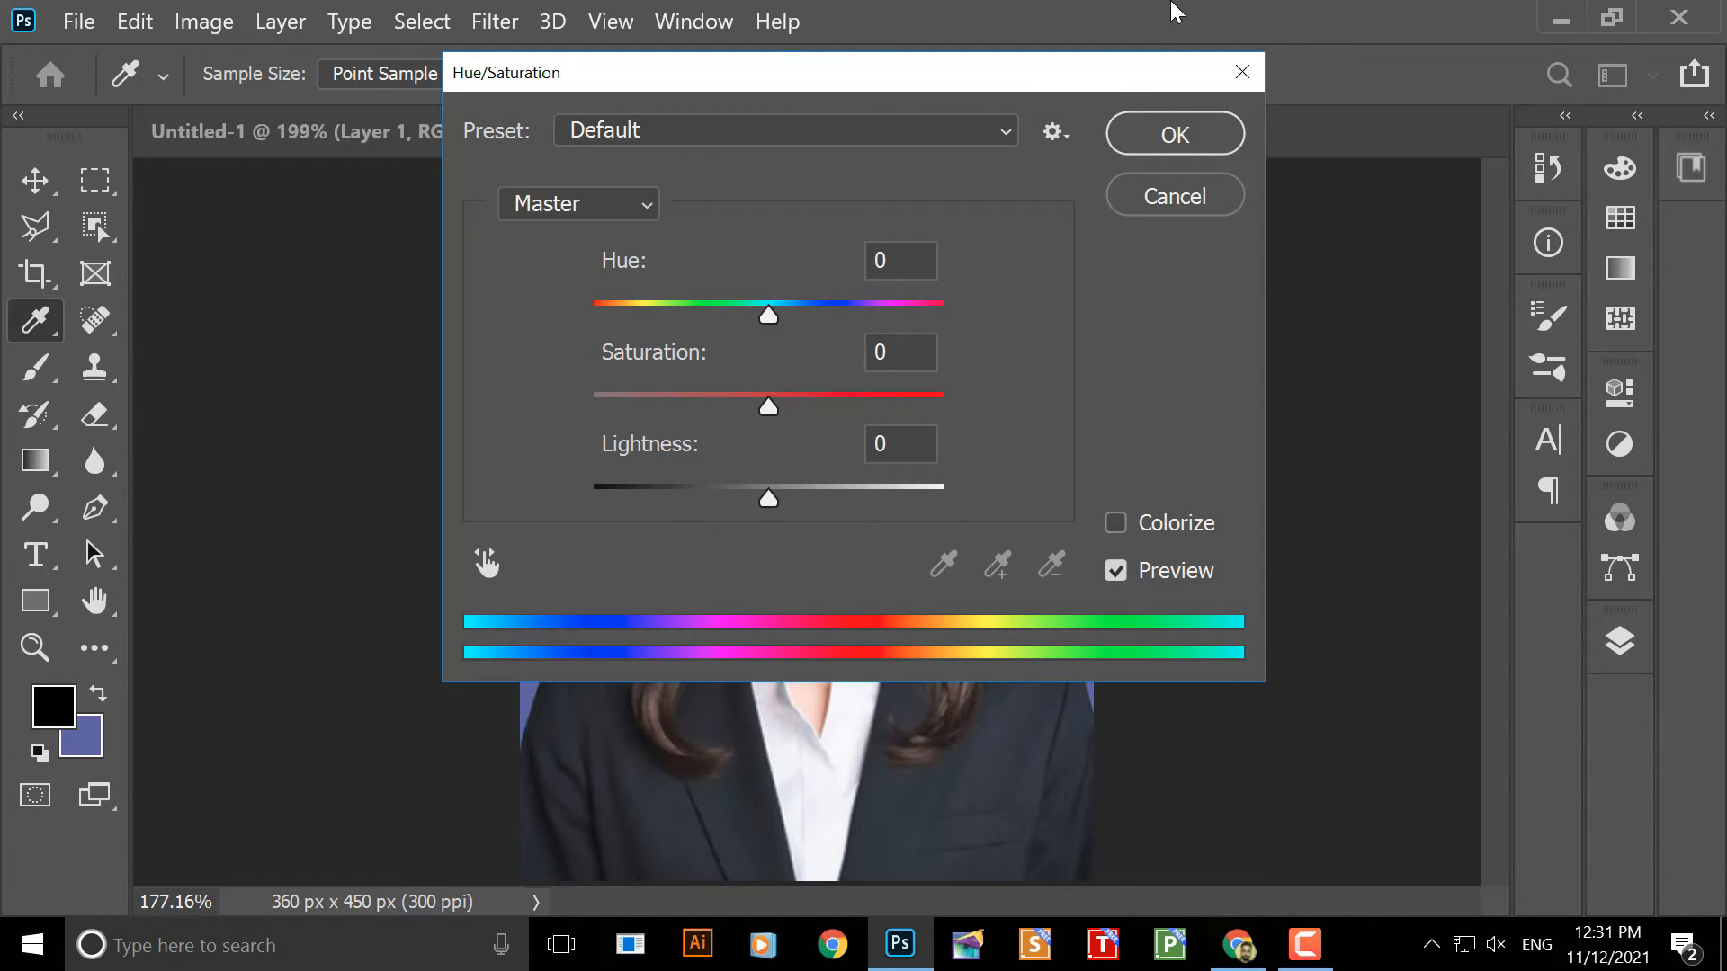
pyautogui.moveTo(947, 90); pyautogui.dragTo(1502, 137)
pyautogui.moveTo(1327, 370)
pyautogui.mouseDown()
pyautogui.moveTo(1281, 369)
pyautogui.moveTo(1304, 369)
pyautogui.mouseUp()
pyautogui.press('Return')
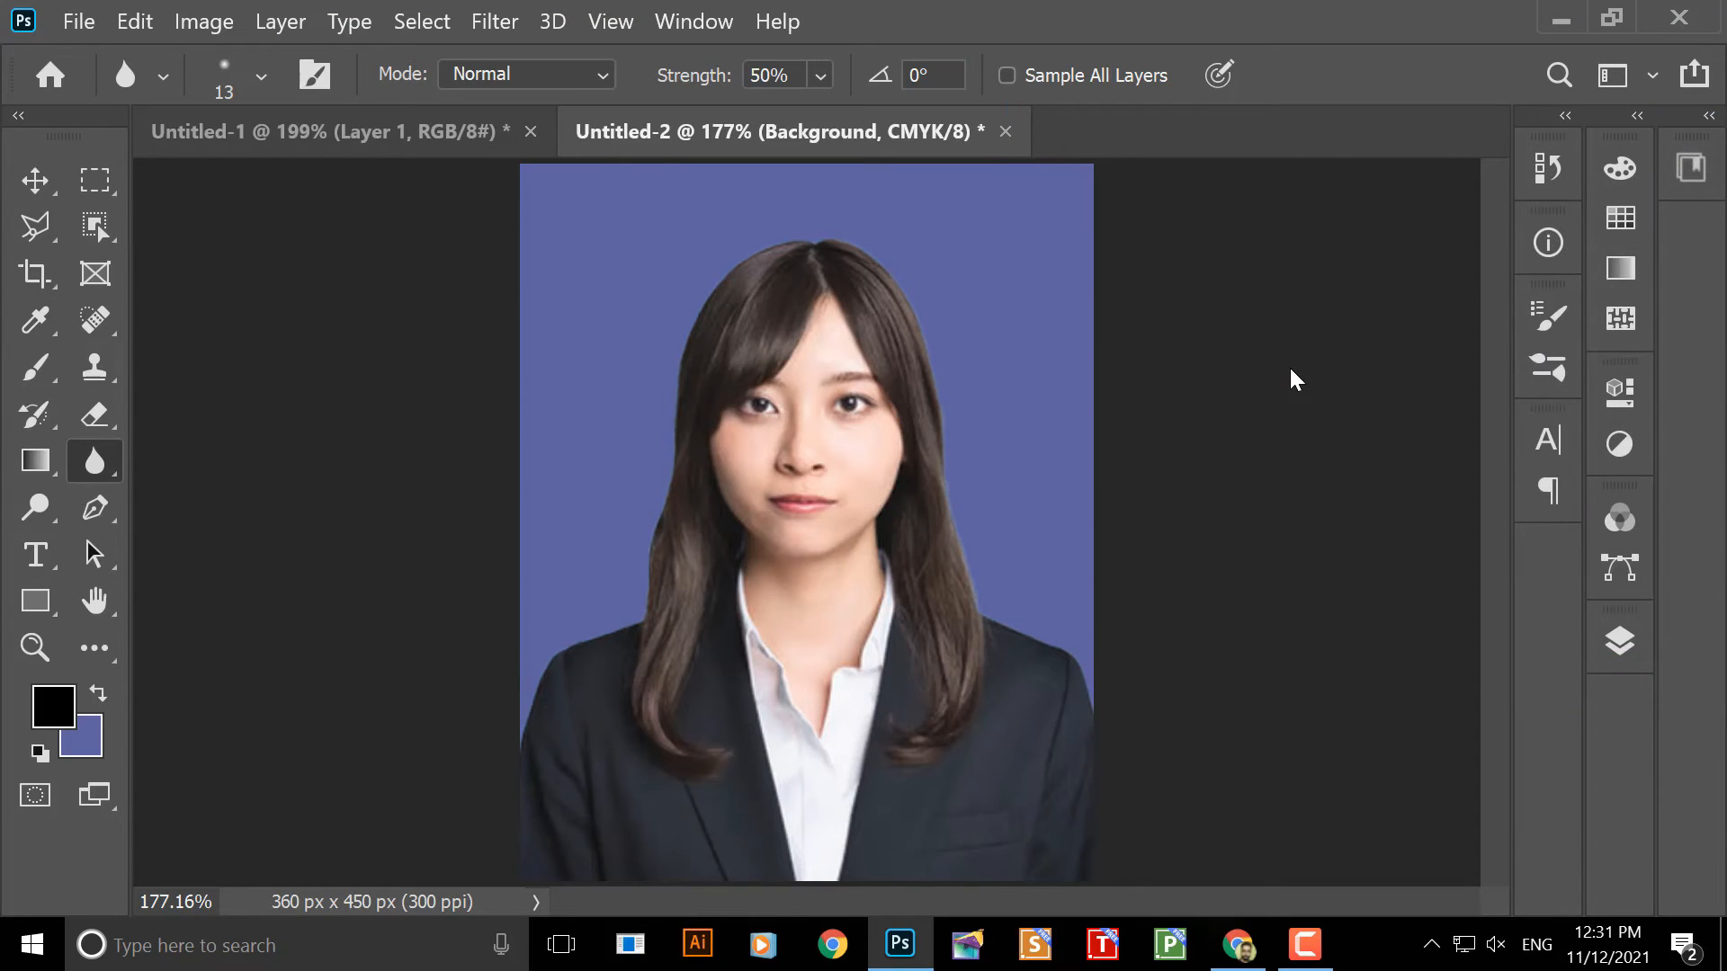
# - Make Layer 1, which holds the cut-out woman, the active layer
pyautogui.press('v')
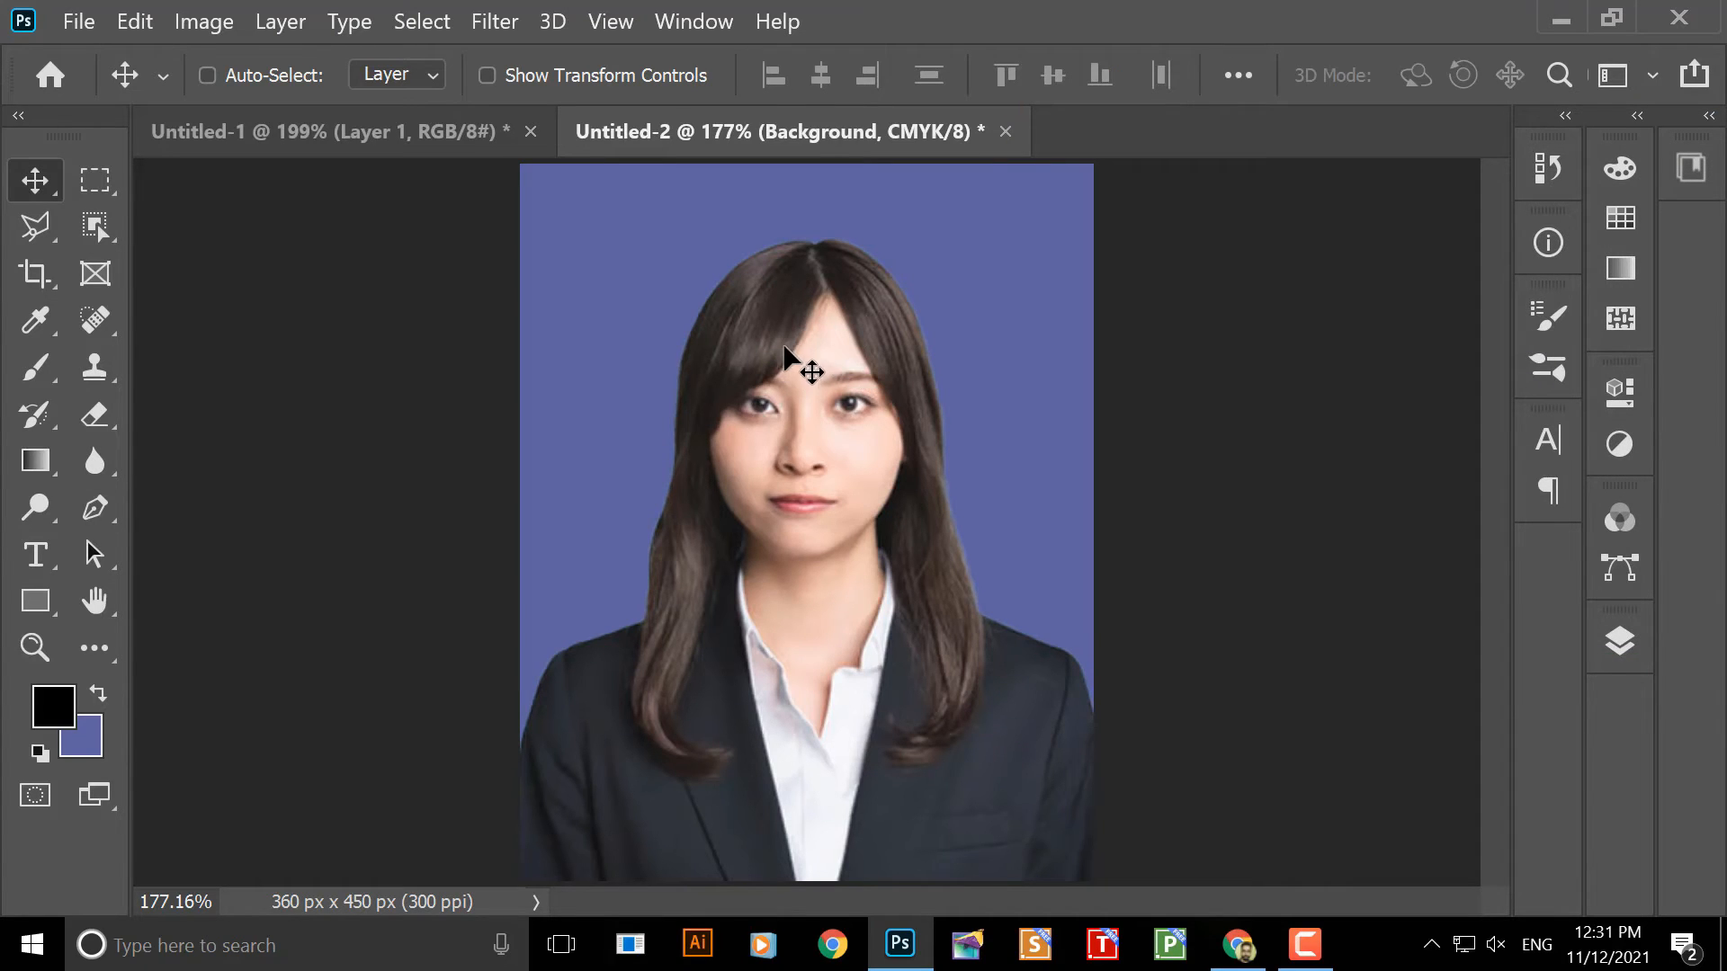
pyautogui.rightClick(799, 340)
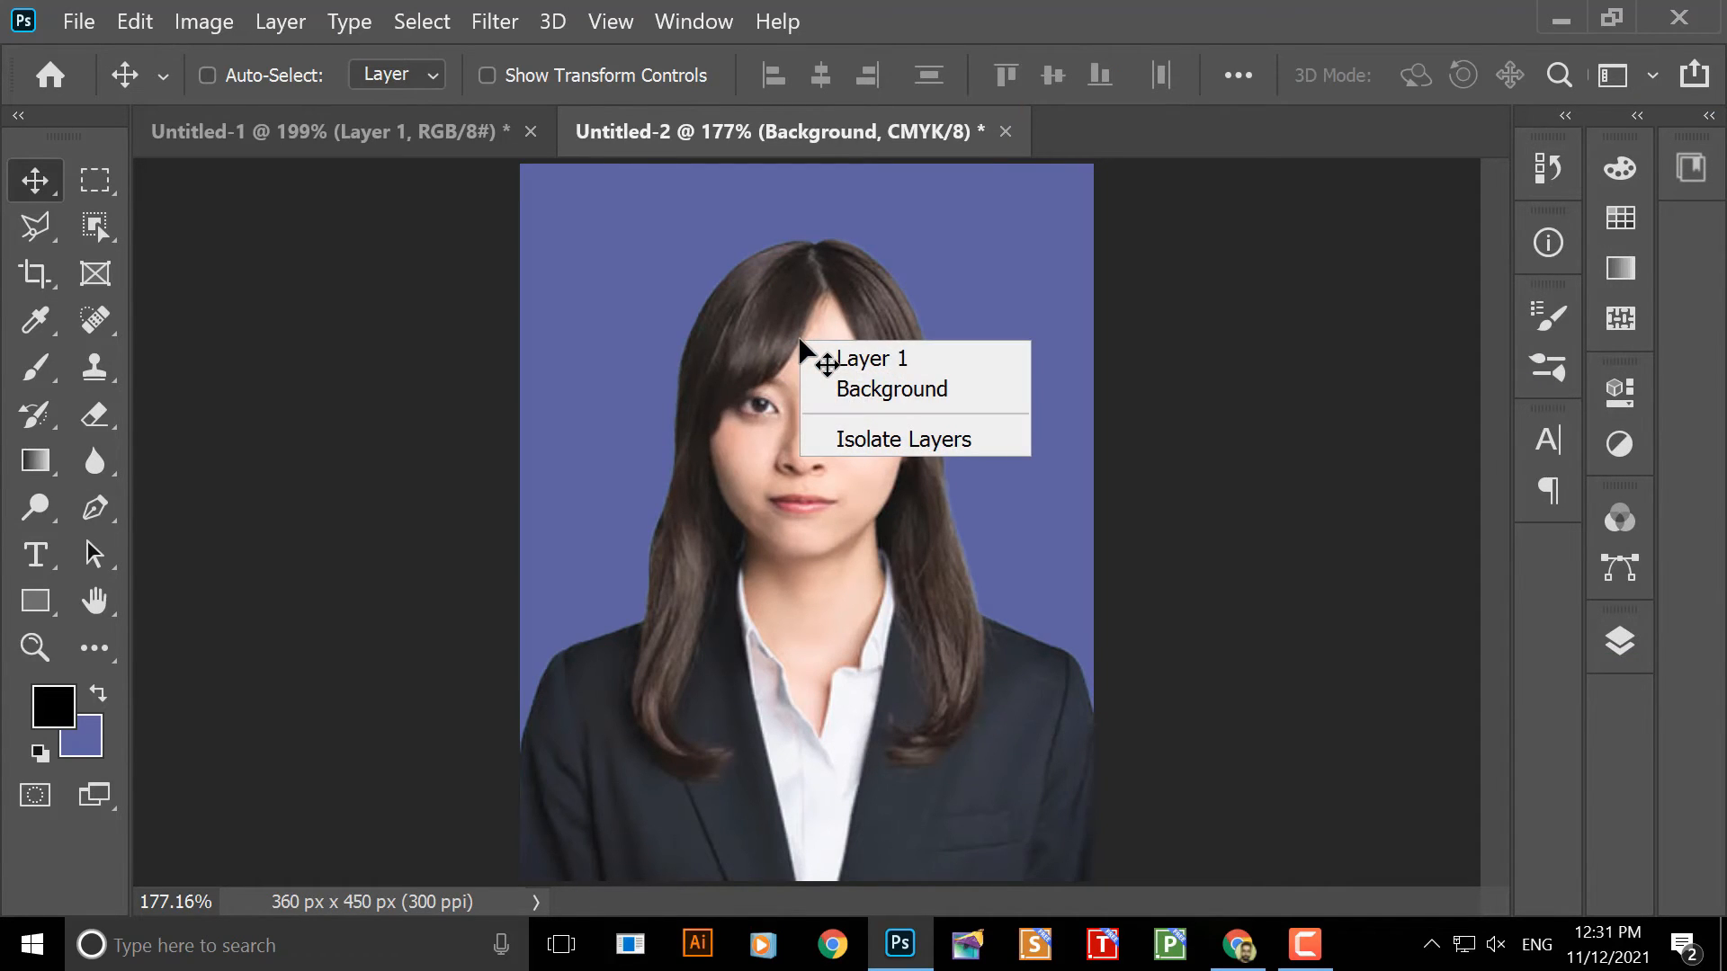
pyautogui.click(787, 304)
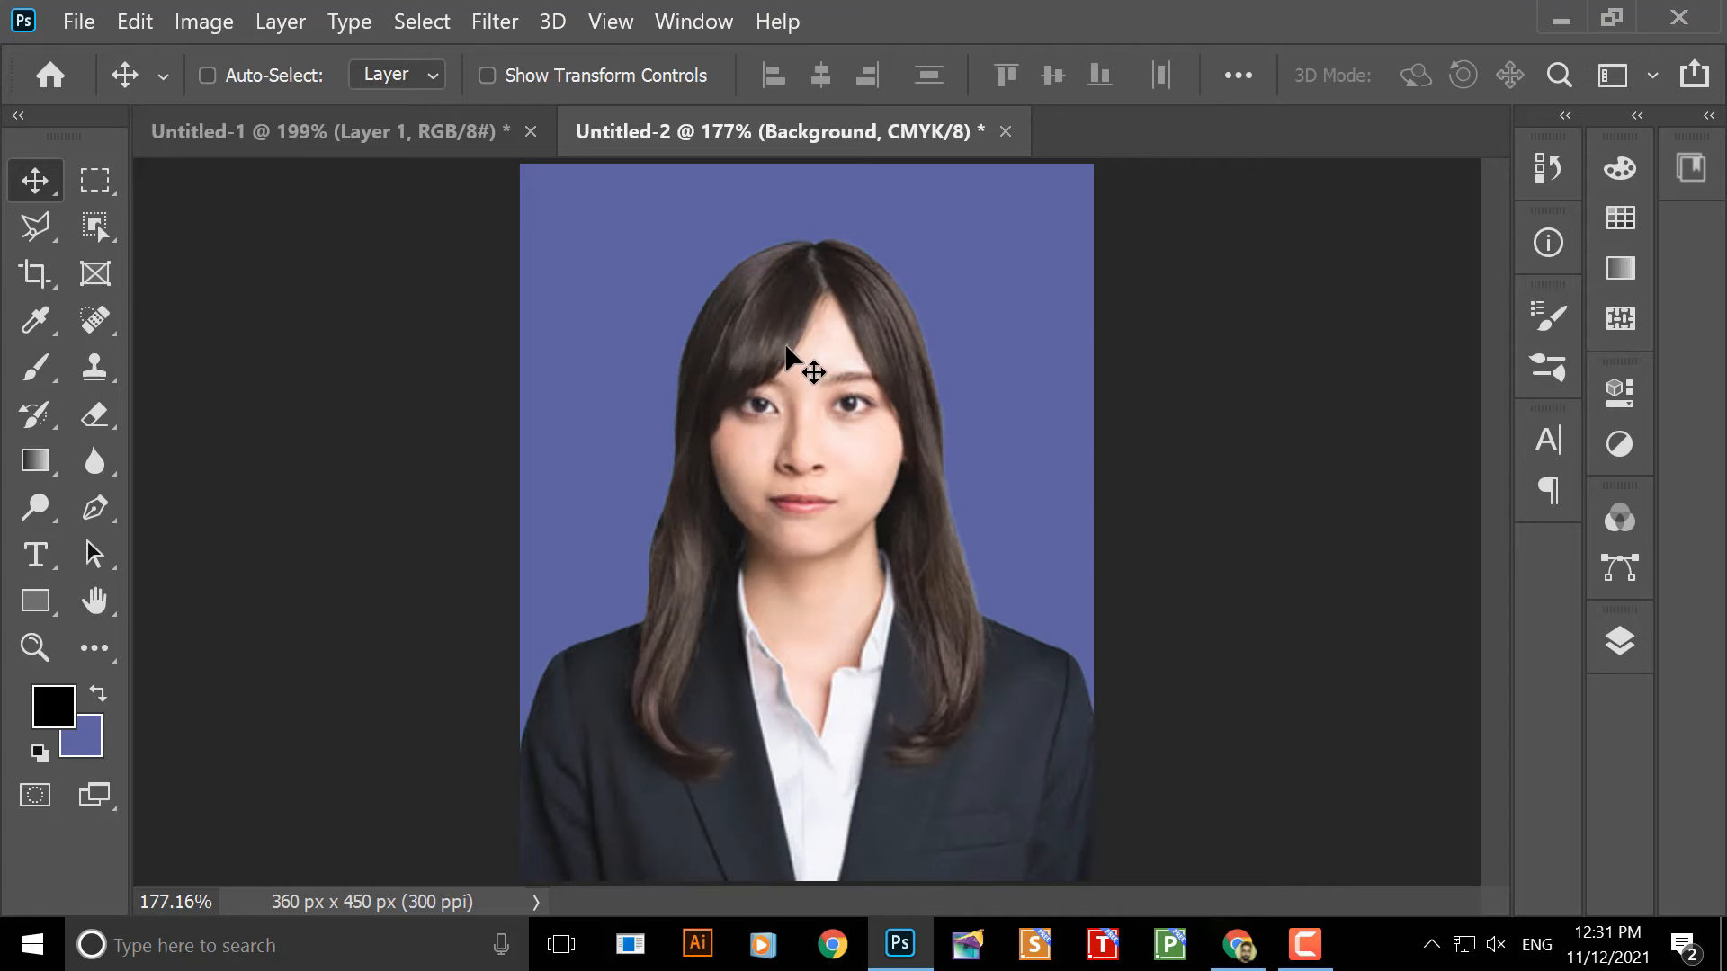
pyautogui.rightClick(940, 291)
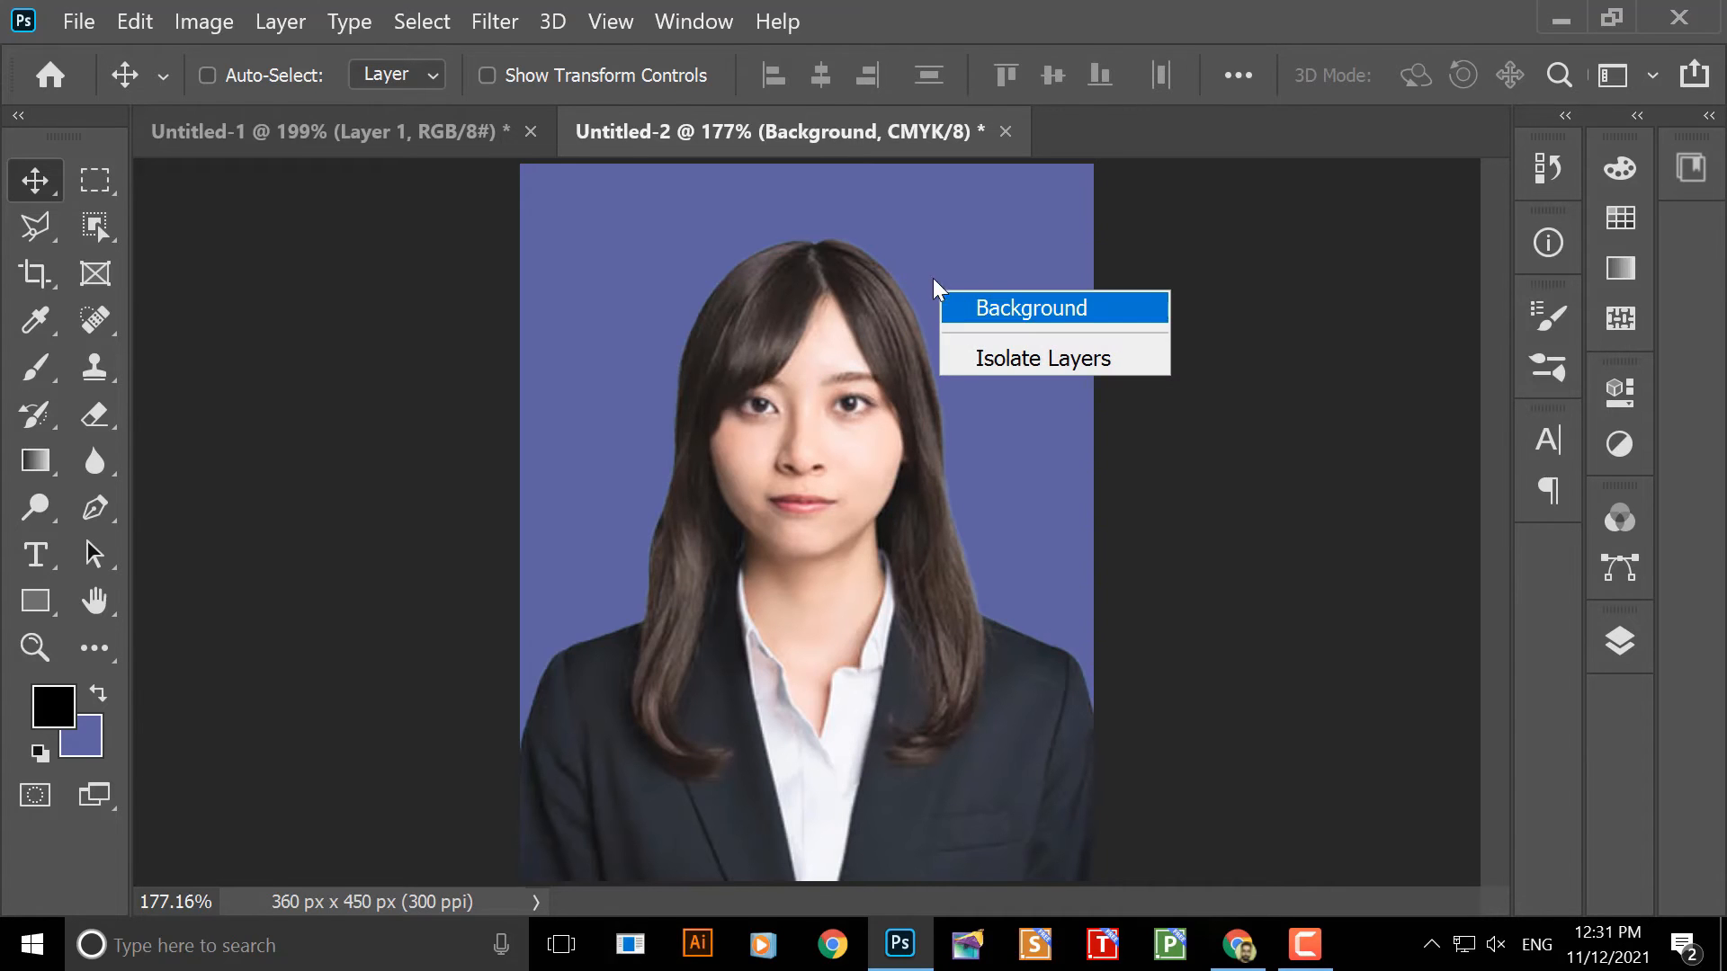
pyautogui.click(855, 293)
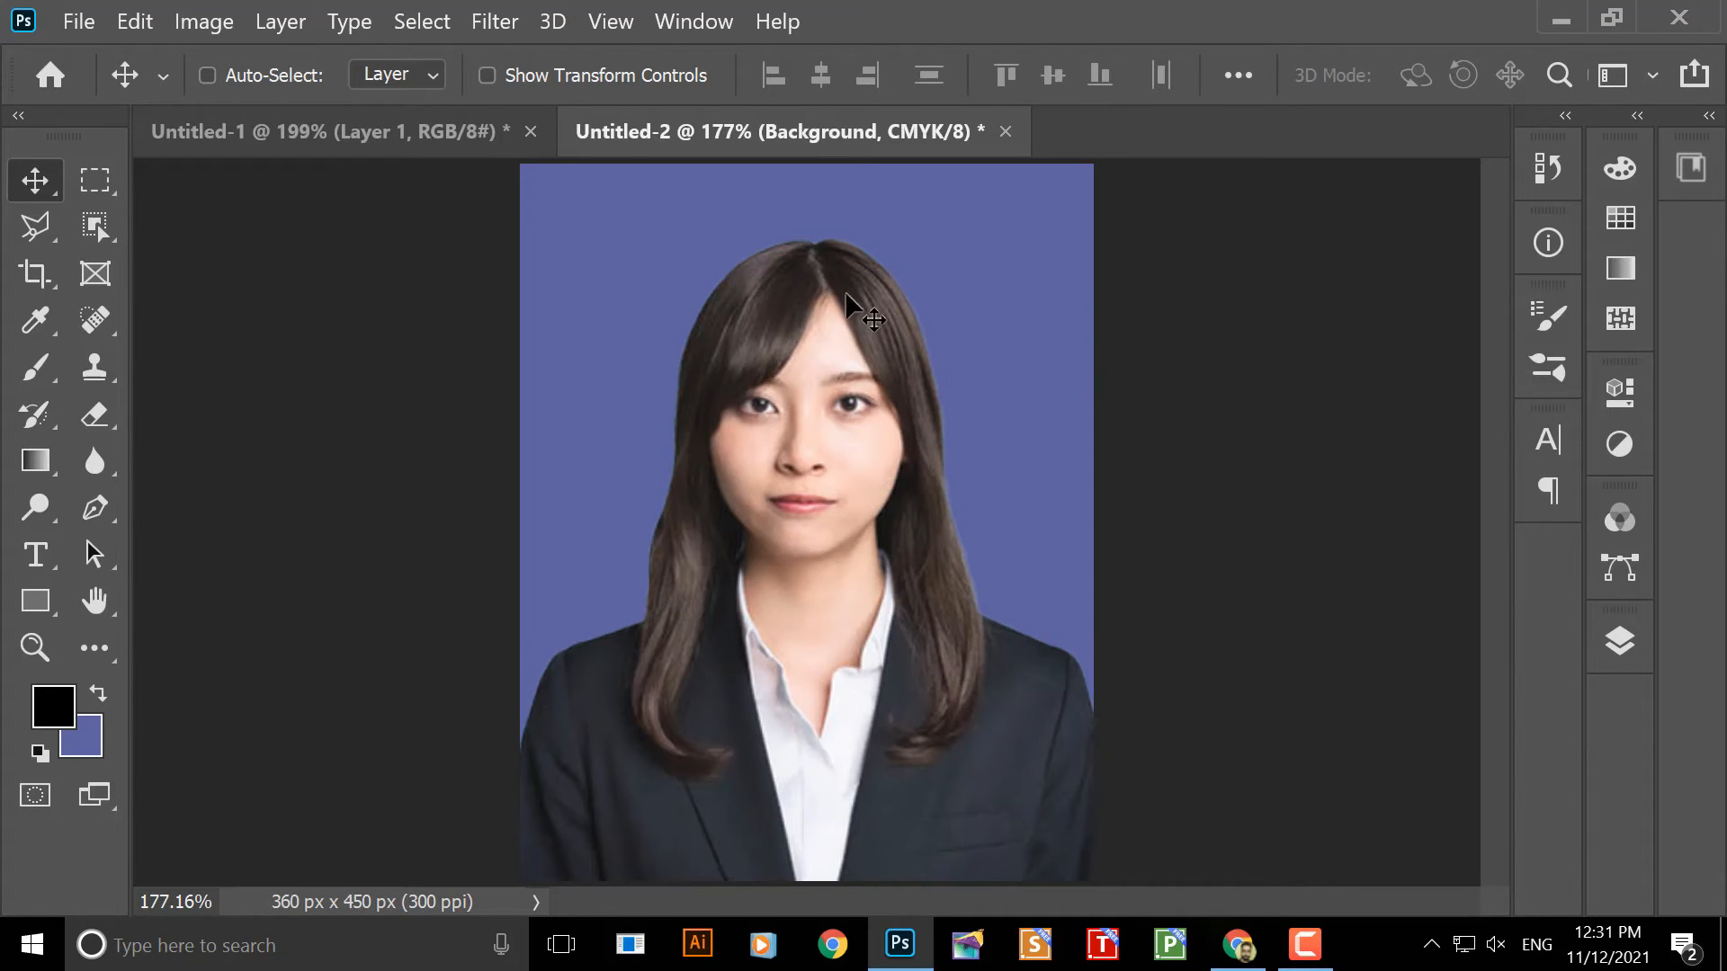
pyautogui.rightClick(787, 317)
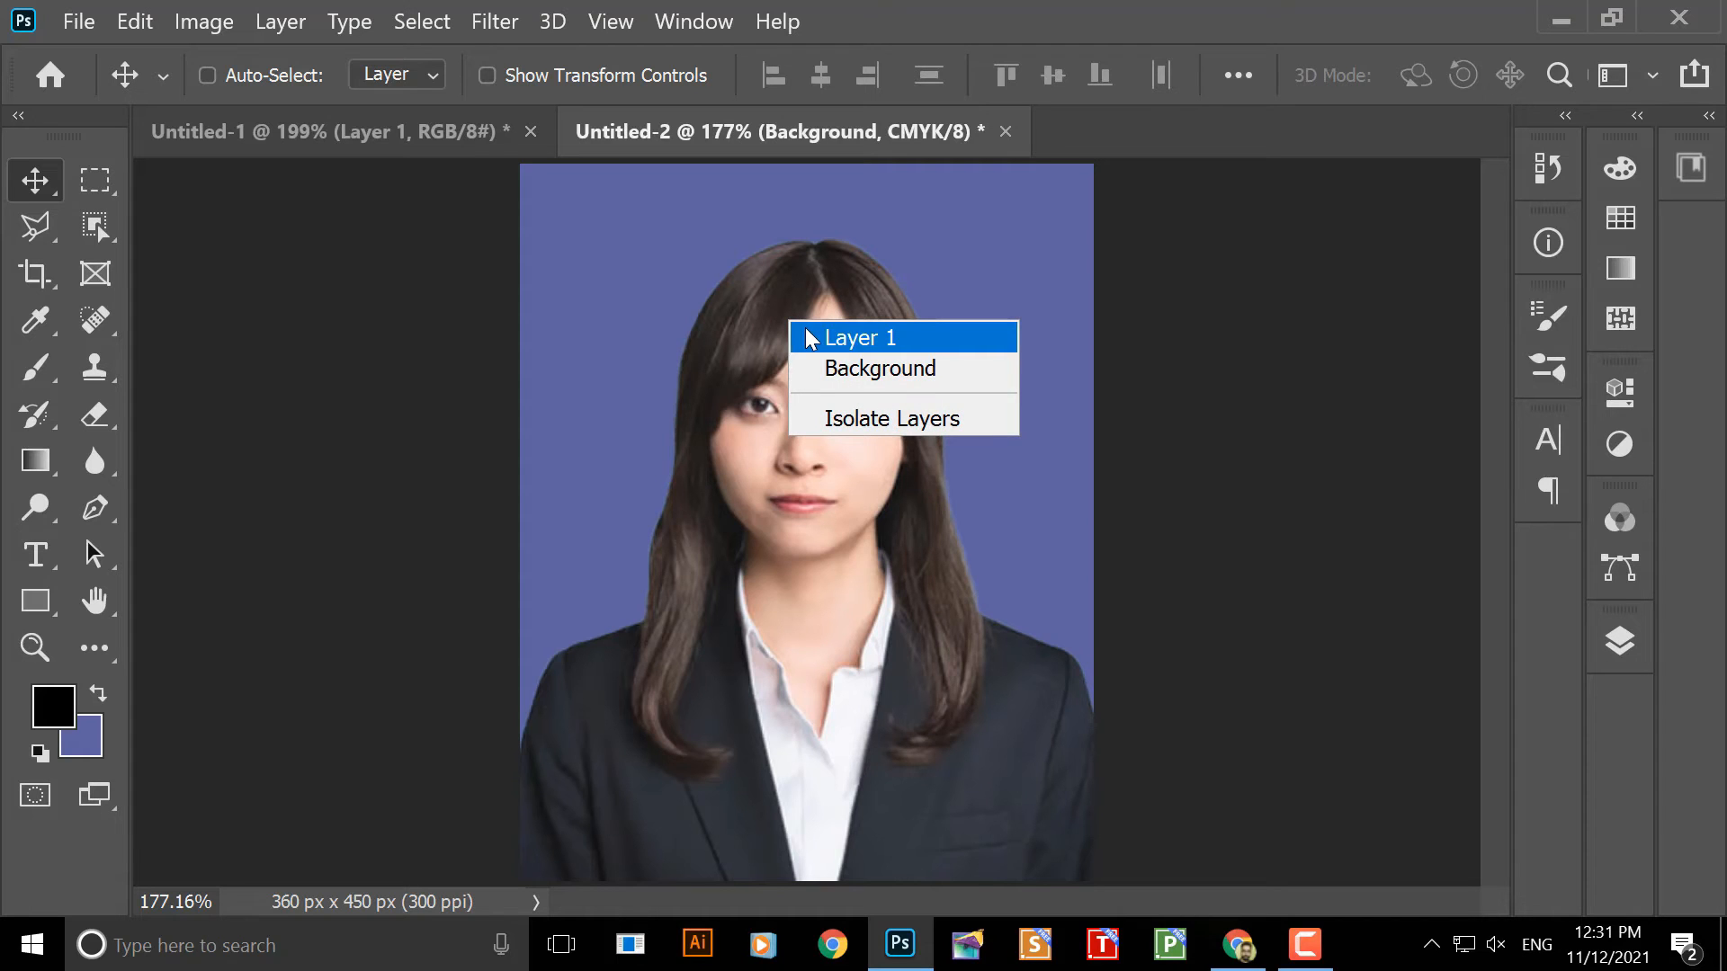
pyautogui.click(807, 339)
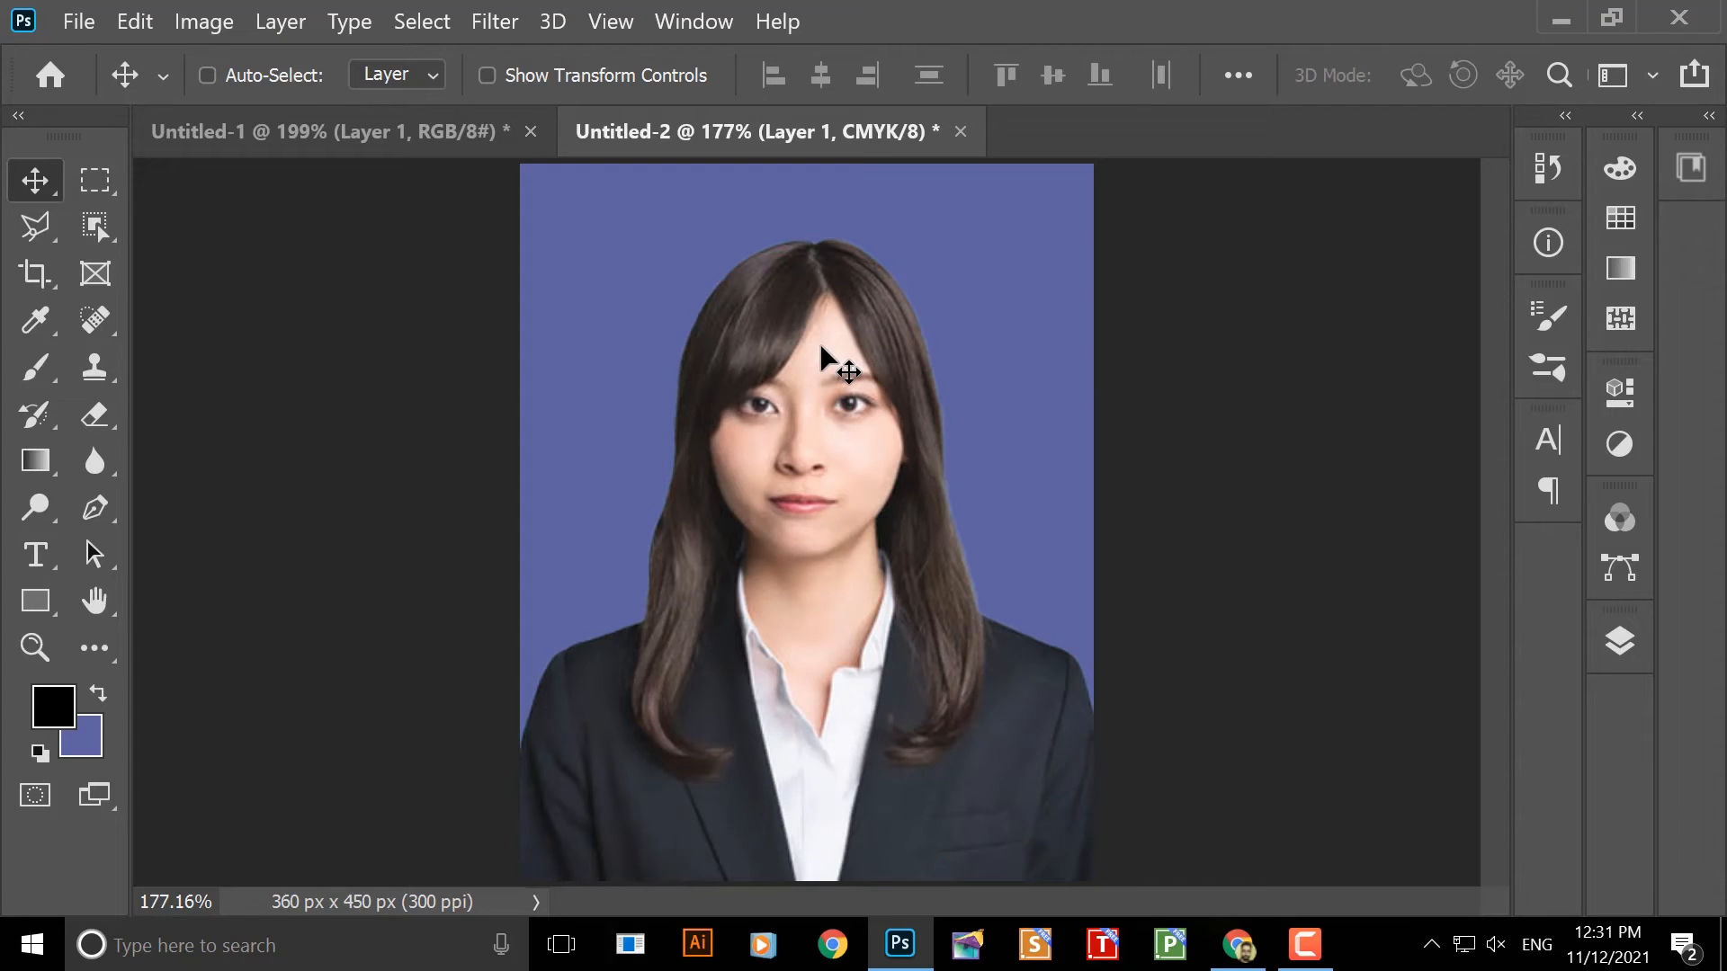
pyautogui.press('ctrl')
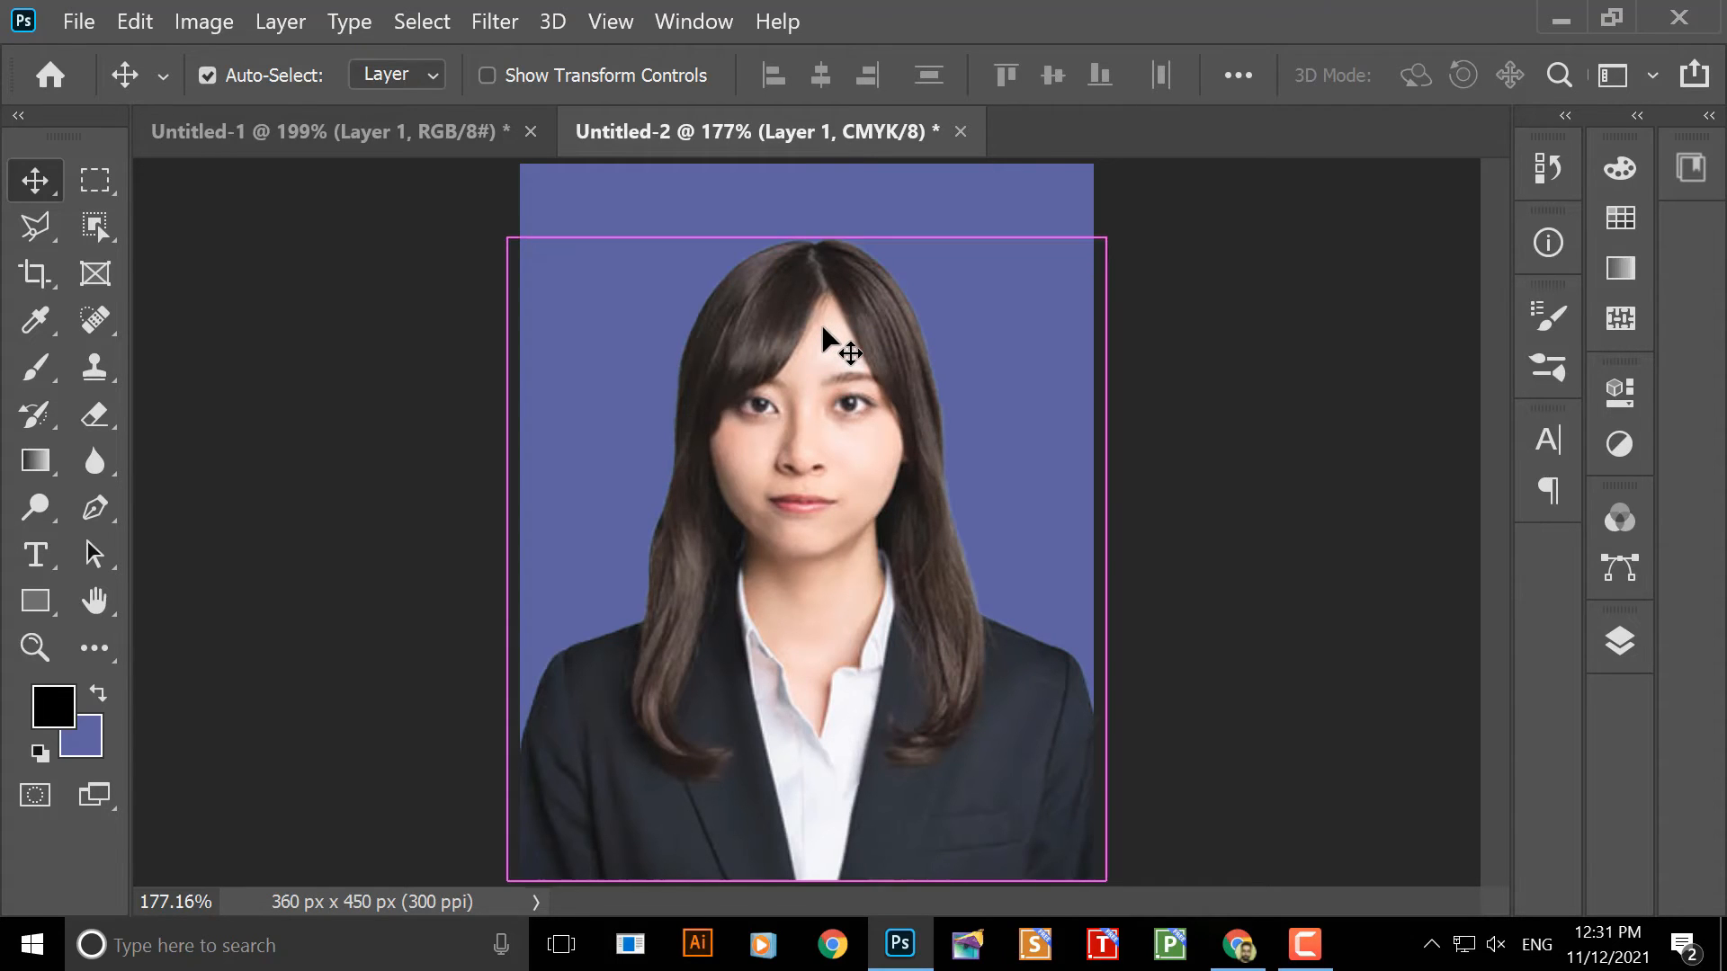
# - Apply a Hue/Saturation adjustment to the woman's layer with hue +17, saturation +31 and lightness -3
pyautogui.hotkey('ctrl', 'u')
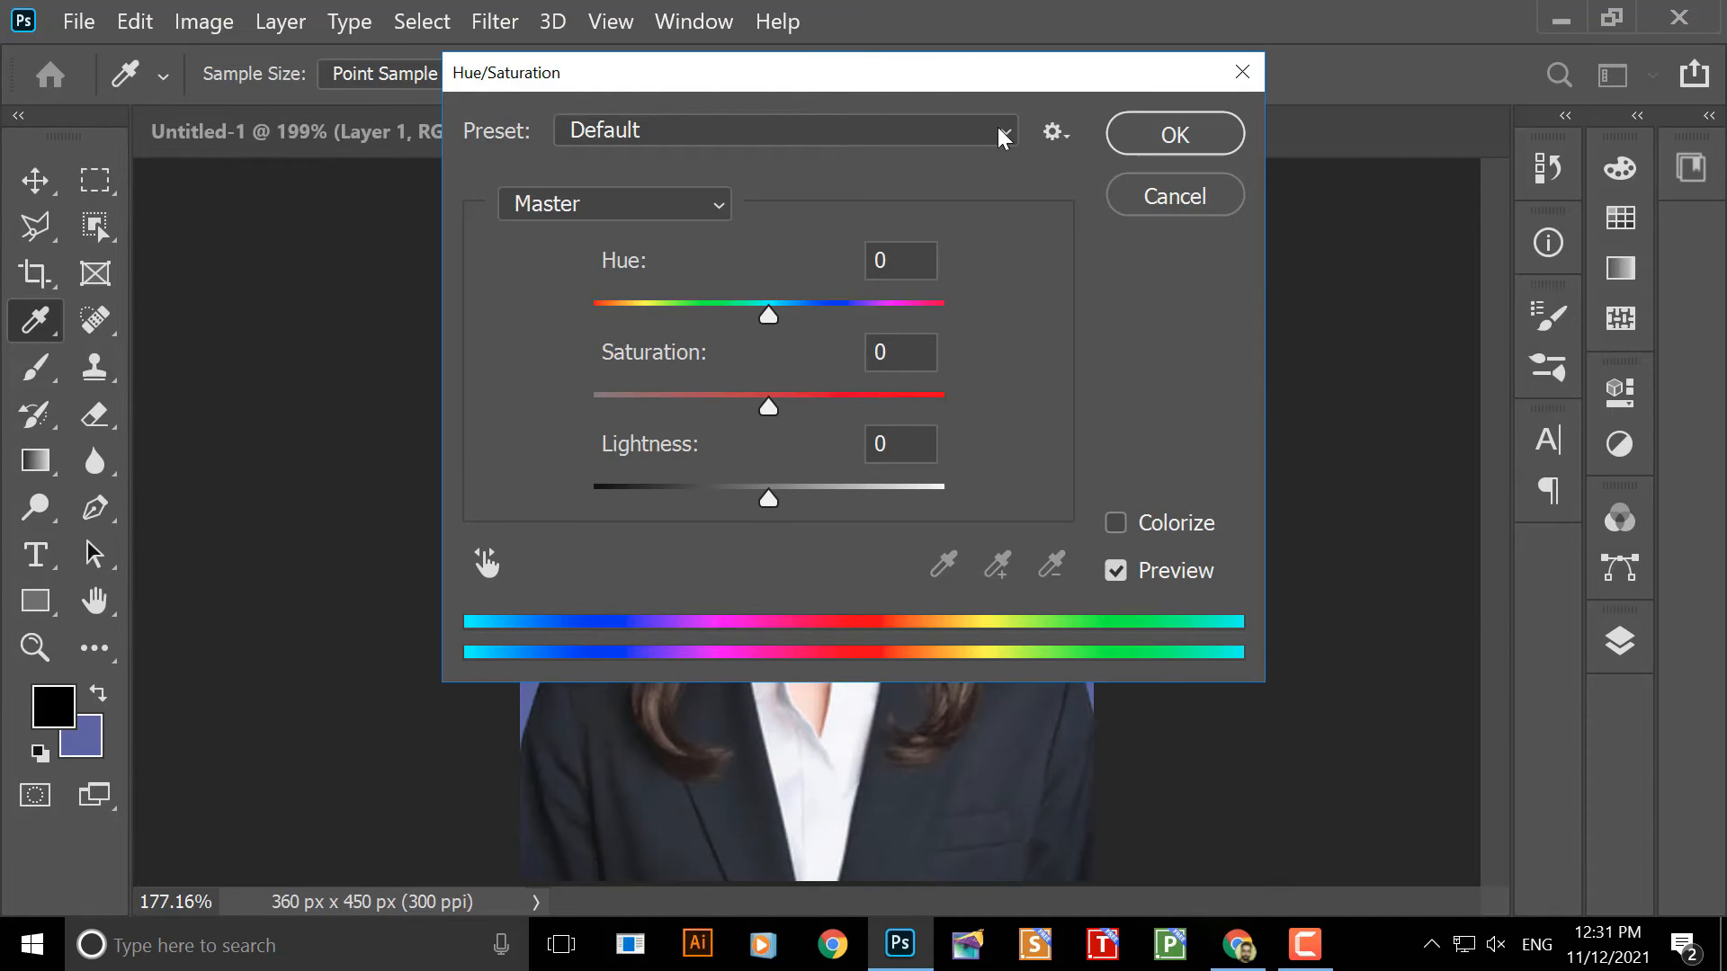
pyautogui.moveTo(855, 77); pyautogui.dragTo(1385, 101)
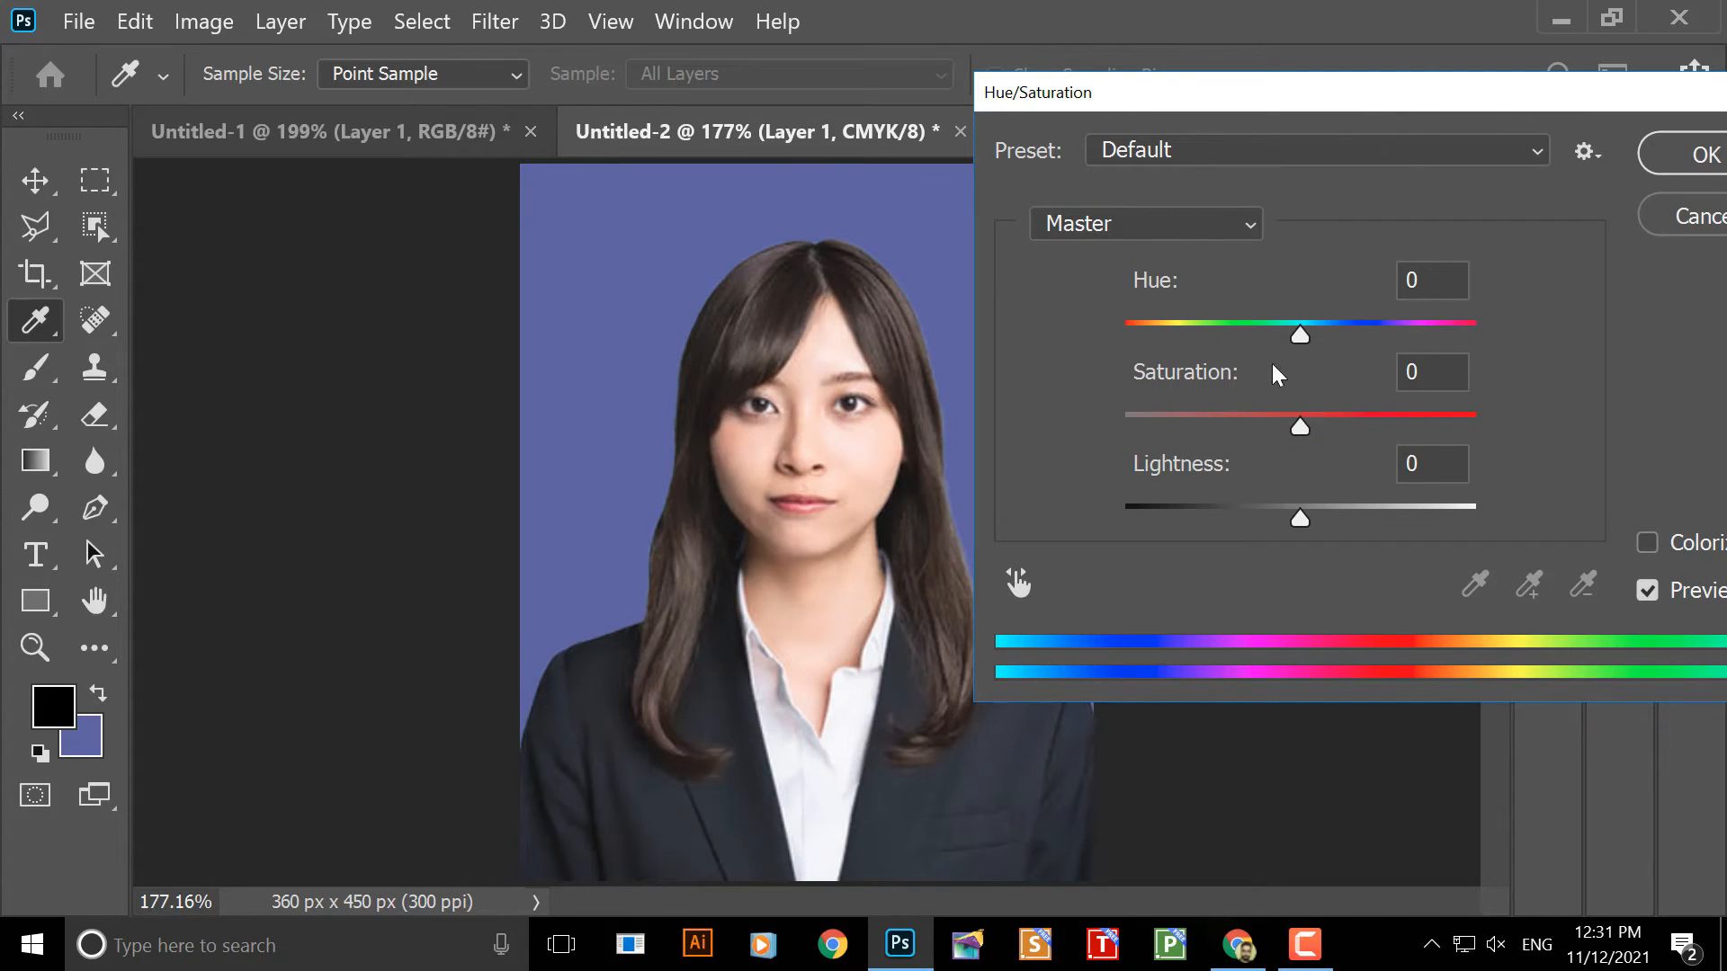
pyautogui.moveTo(1301, 342); pyautogui.dragTo(1336, 348)
pyautogui.moveTo(1297, 434); pyautogui.dragTo(1355, 422)
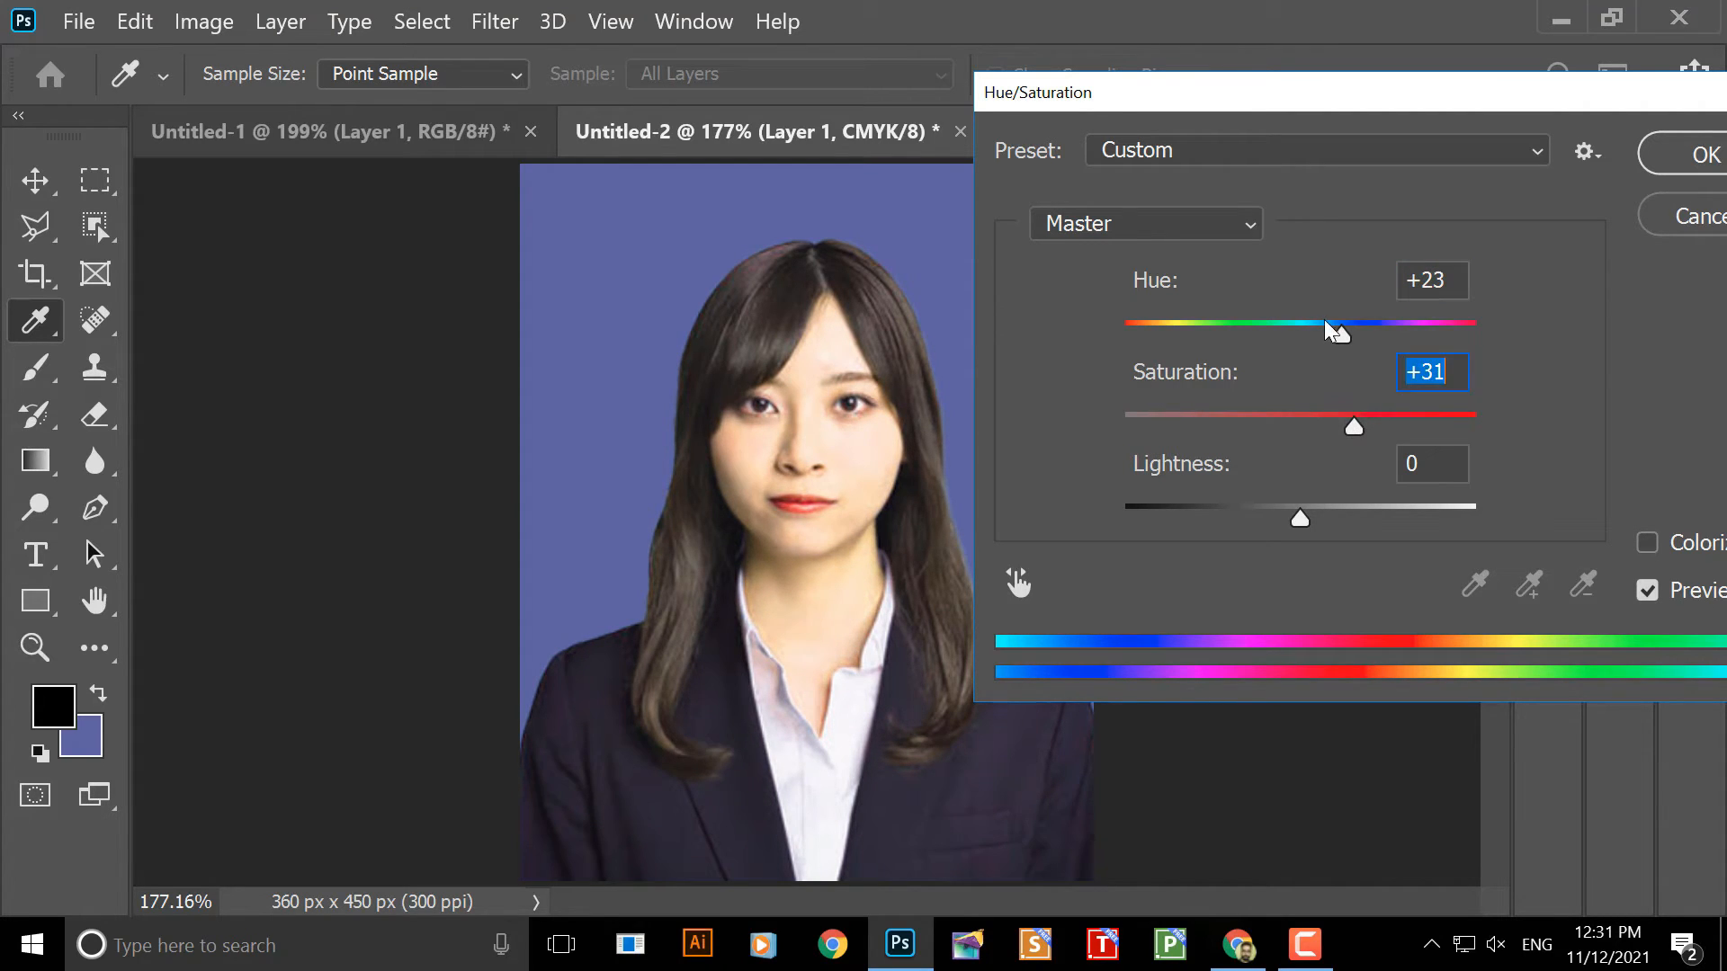
pyautogui.moveTo(1338, 331)
pyautogui.mouseDown()
pyautogui.moveTo(1295, 331)
pyautogui.moveTo(1331, 329)
pyautogui.mouseUp()
pyautogui.moveTo(1297, 520)
pyautogui.mouseDown()
pyautogui.moveTo(1261, 523)
pyautogui.moveTo(1297, 522)
pyautogui.mouseUp()
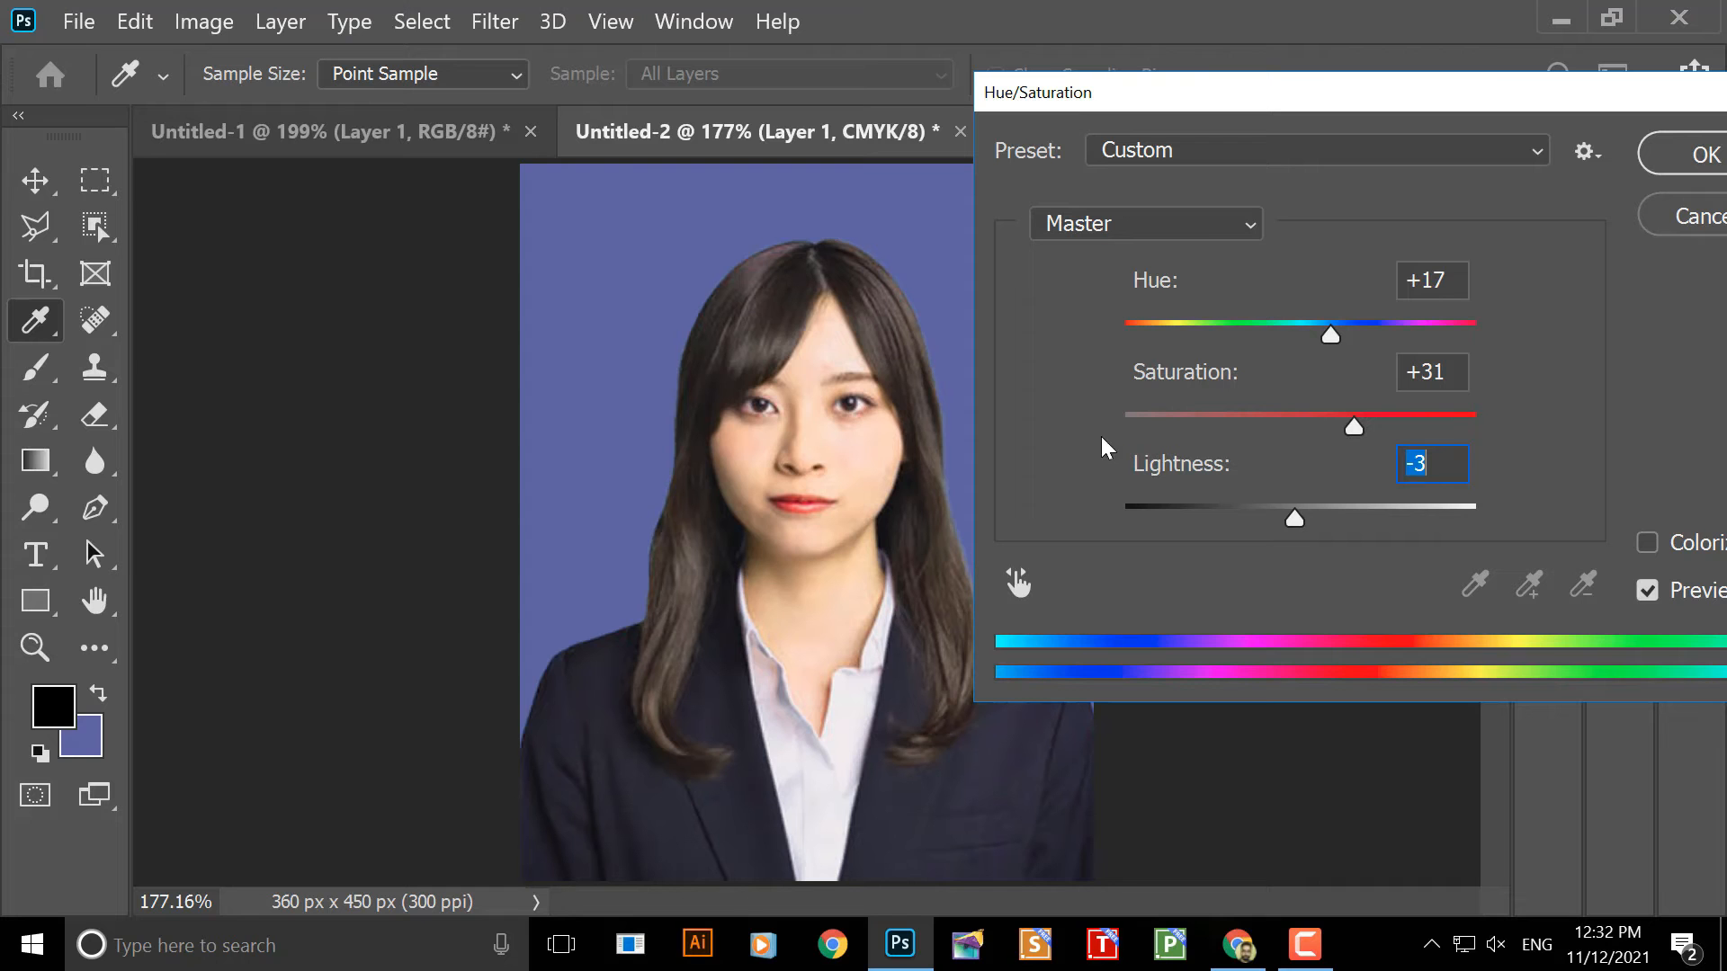
pyautogui.moveTo(1248, 95); pyautogui.dragTo(801, 334)
pyautogui.click(1245, 393)
pyautogui.press('v')
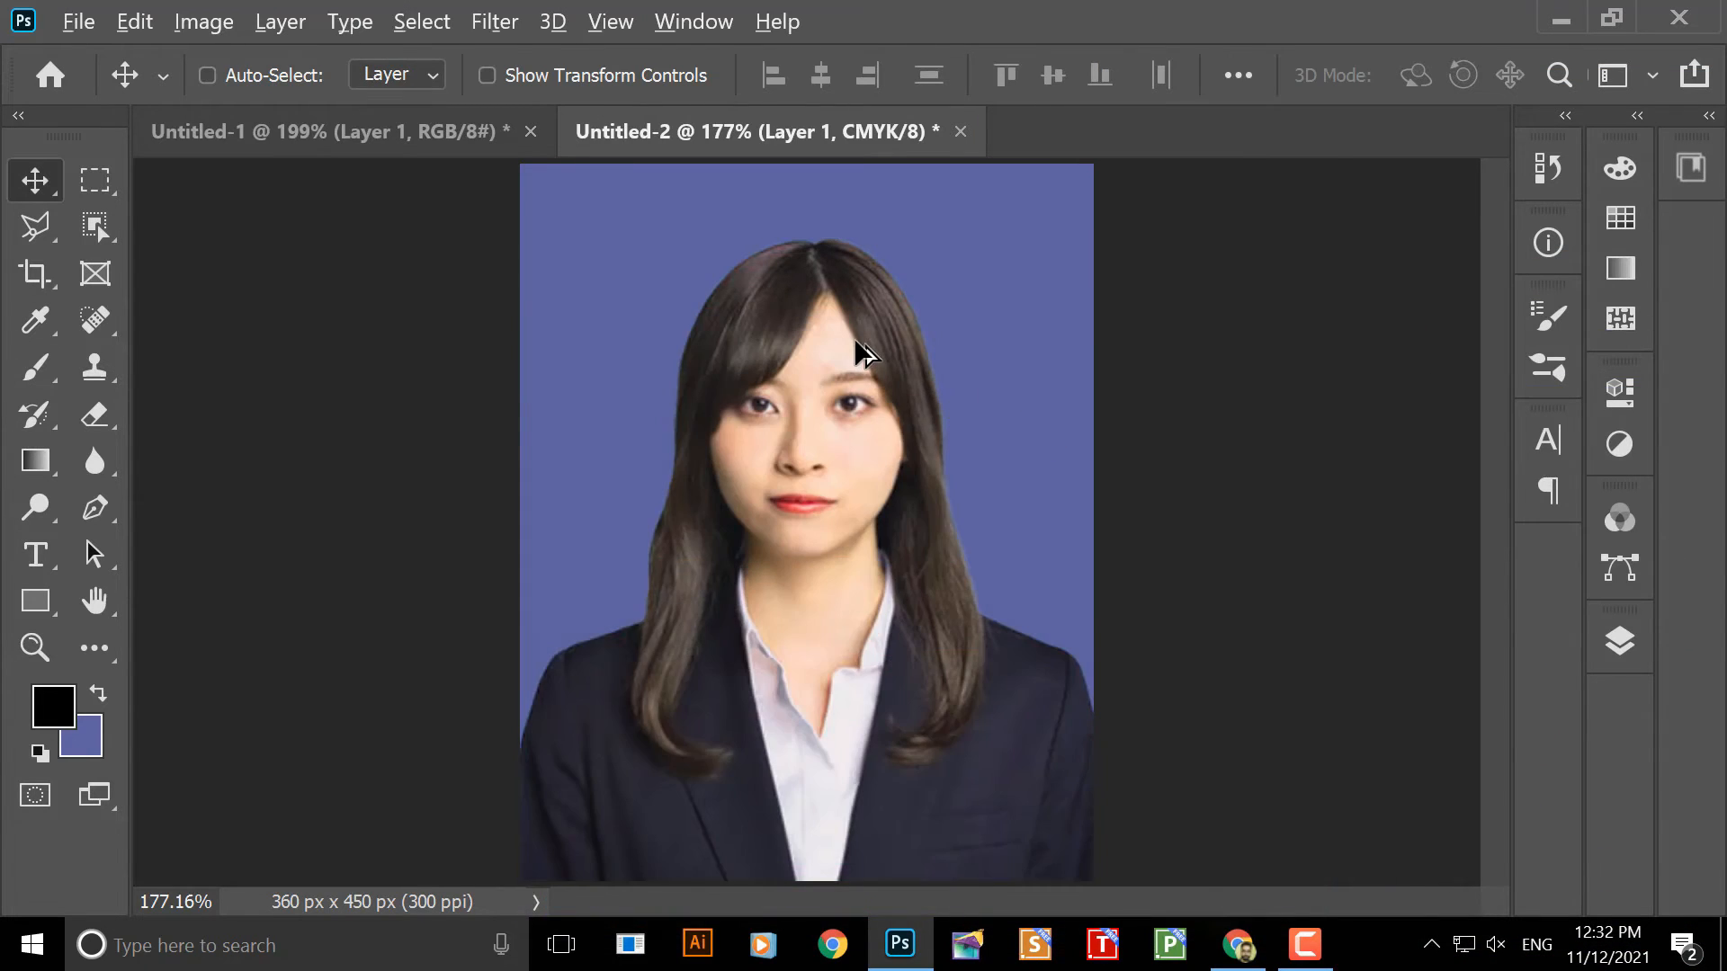
# - Try a Brightness/Contrast adjustment on the woman's layer with brightness 41 and contrast 19
pyautogui.scroll(3, 857, 349)
pyautogui.scroll(-1, 859, 351)
pyautogui.scroll(-2, 859, 351)
pyautogui.hotkey('alt', 'i')
pyautogui.press('j')
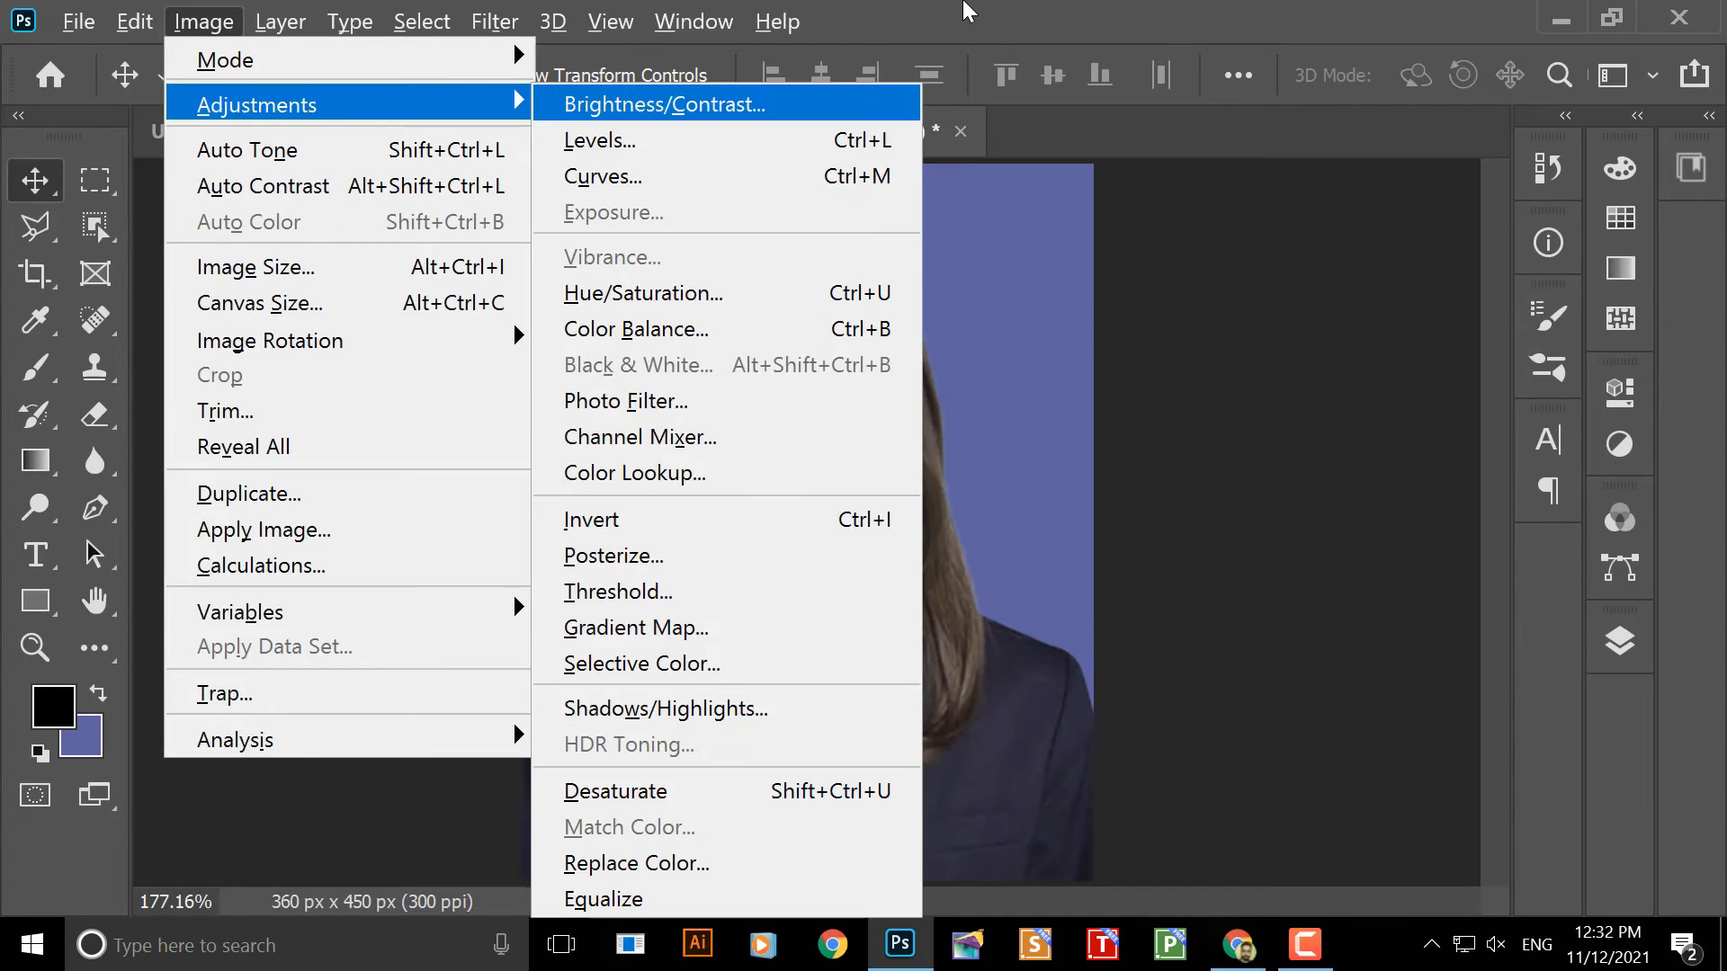
pyautogui.press('Return')
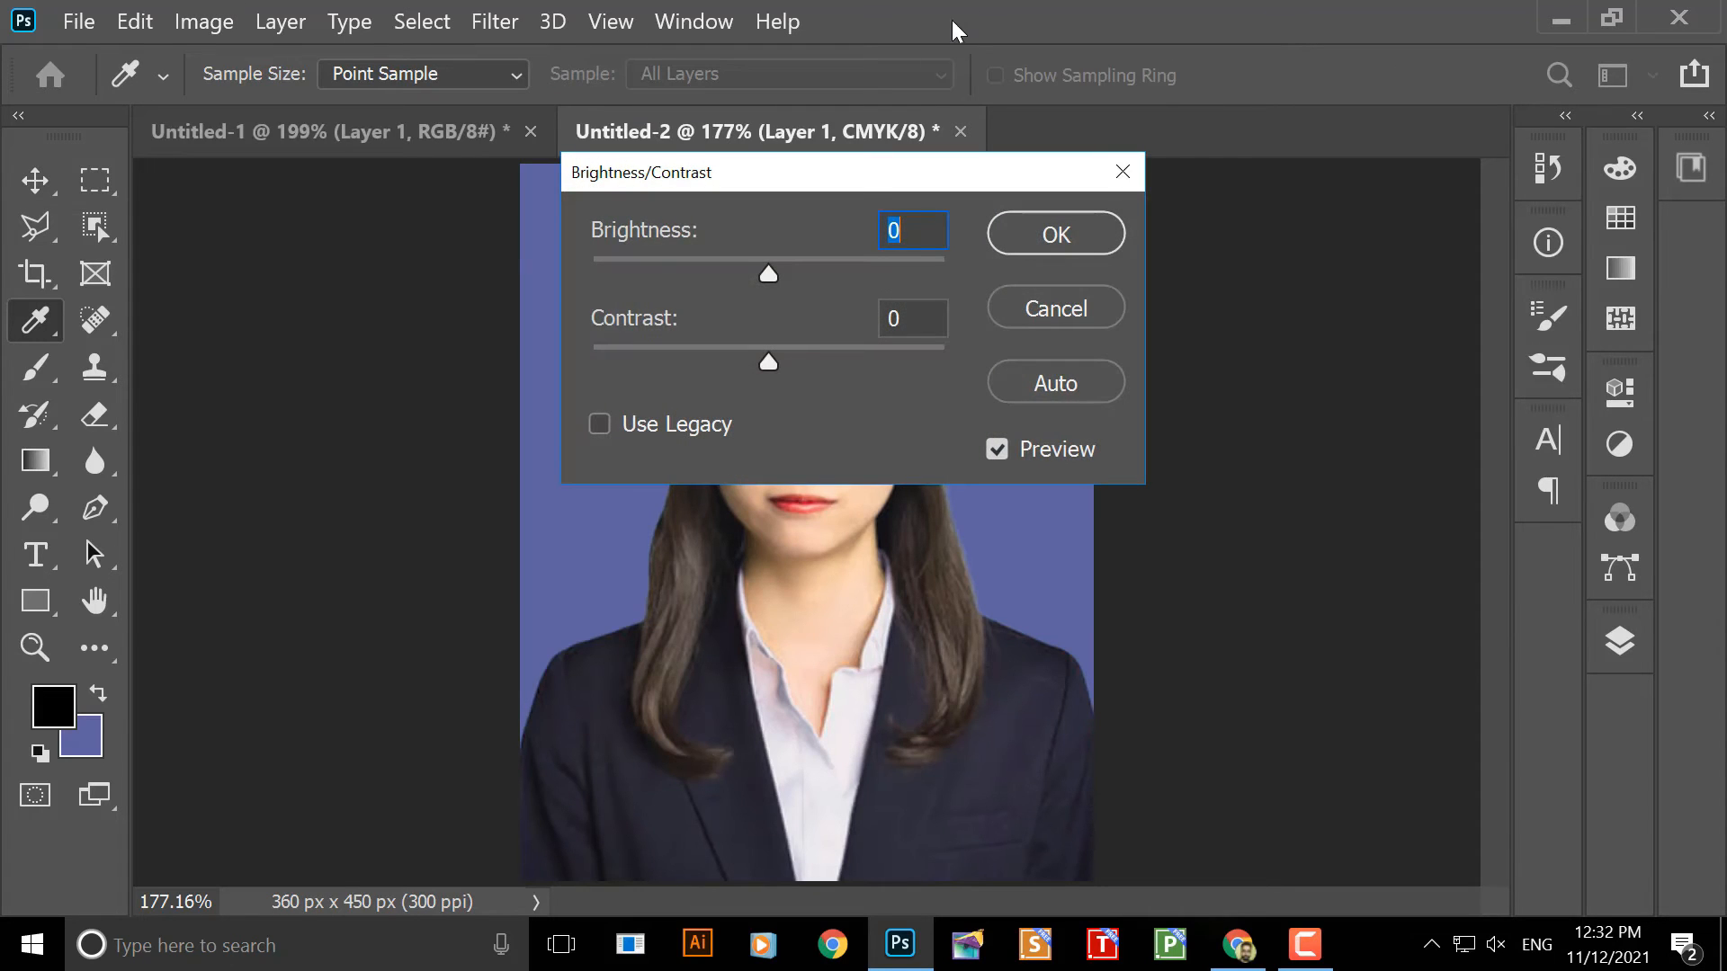
pyautogui.moveTo(822, 173); pyautogui.dragTo(1291, 273)
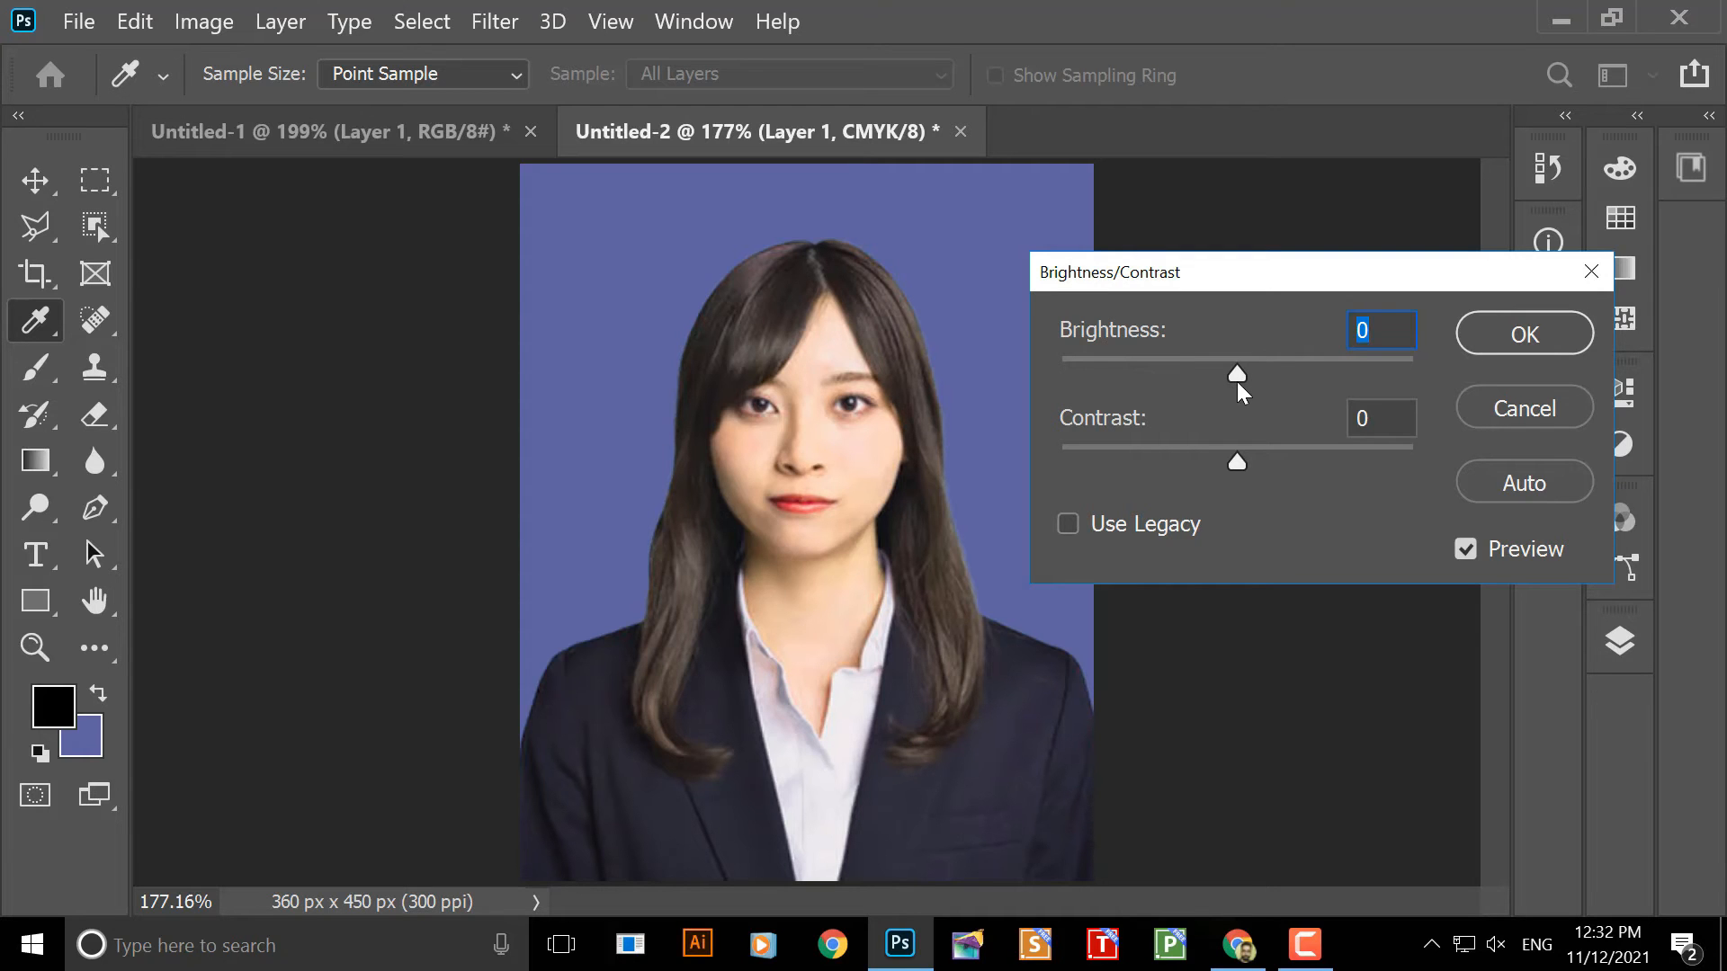
pyautogui.moveTo(1238, 380)
pyautogui.mouseDown()
pyautogui.moveTo(1166, 381)
pyautogui.moveTo(1322, 400)
pyautogui.moveTo(1200, 395)
pyautogui.moveTo(1242, 398)
pyautogui.mouseUp()
pyautogui.moveTo(1239, 464)
pyautogui.mouseDown()
pyautogui.moveTo(1376, 460)
pyautogui.moveTo(1271, 465)
pyautogui.mouseUp()
pyautogui.moveTo(1245, 376); pyautogui.dragTo(1288, 378)
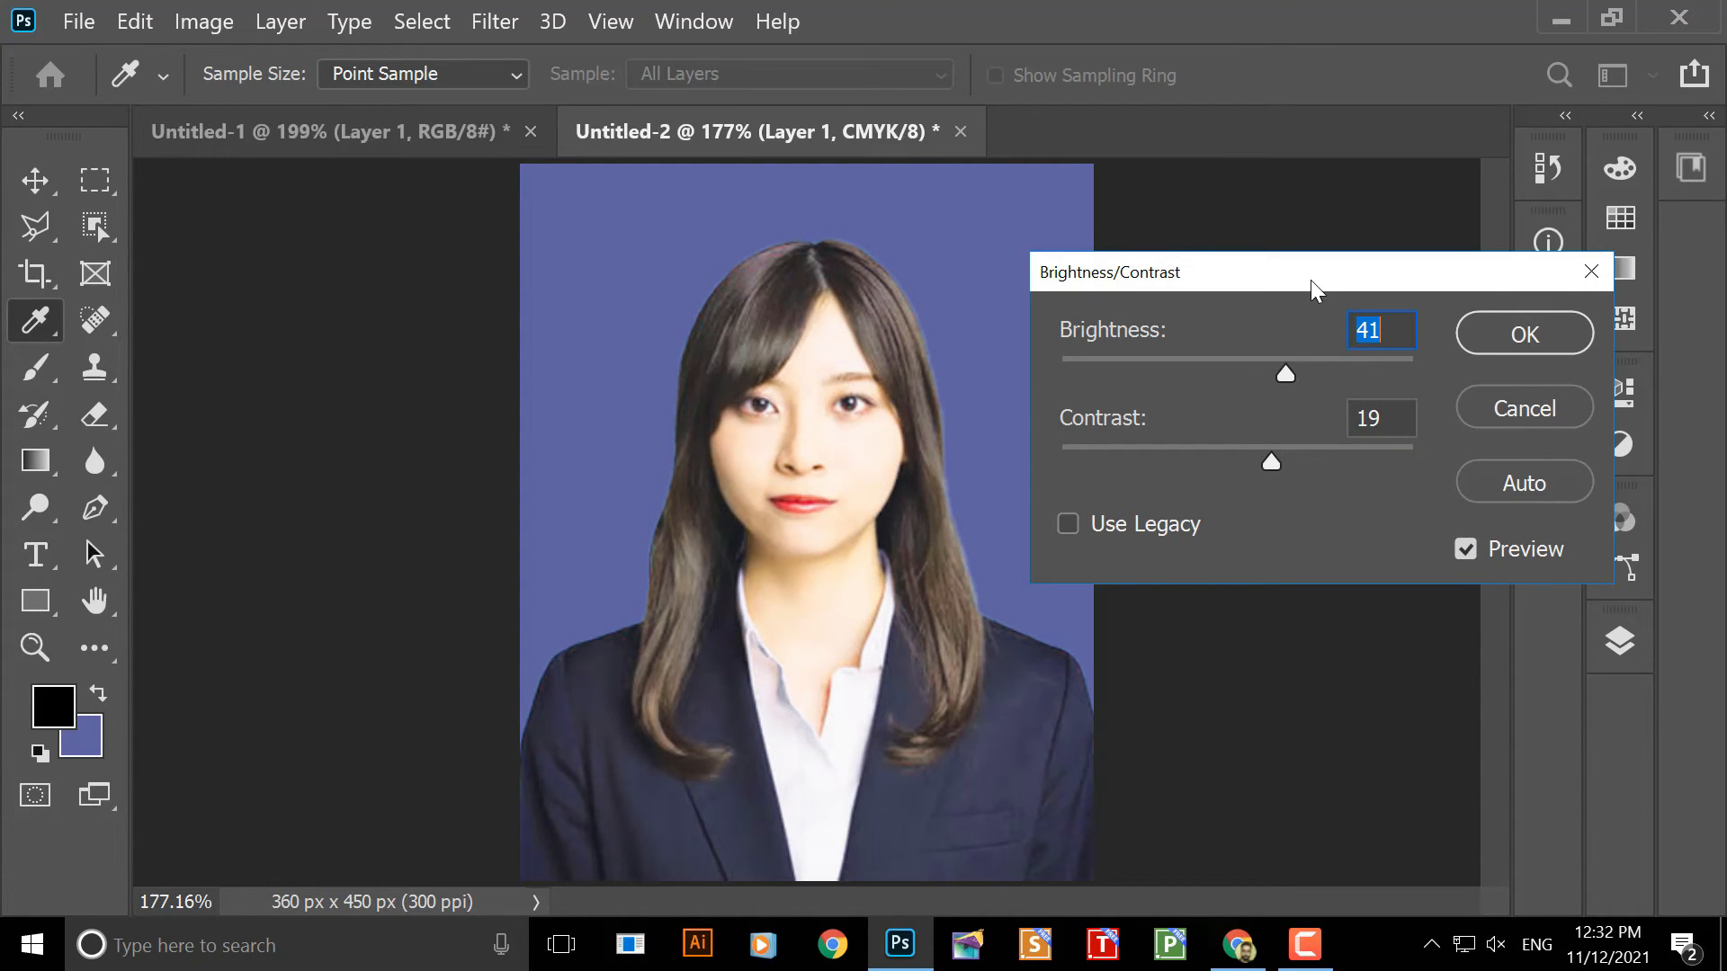
pyautogui.moveTo(1310, 274); pyautogui.dragTo(1321, 245)
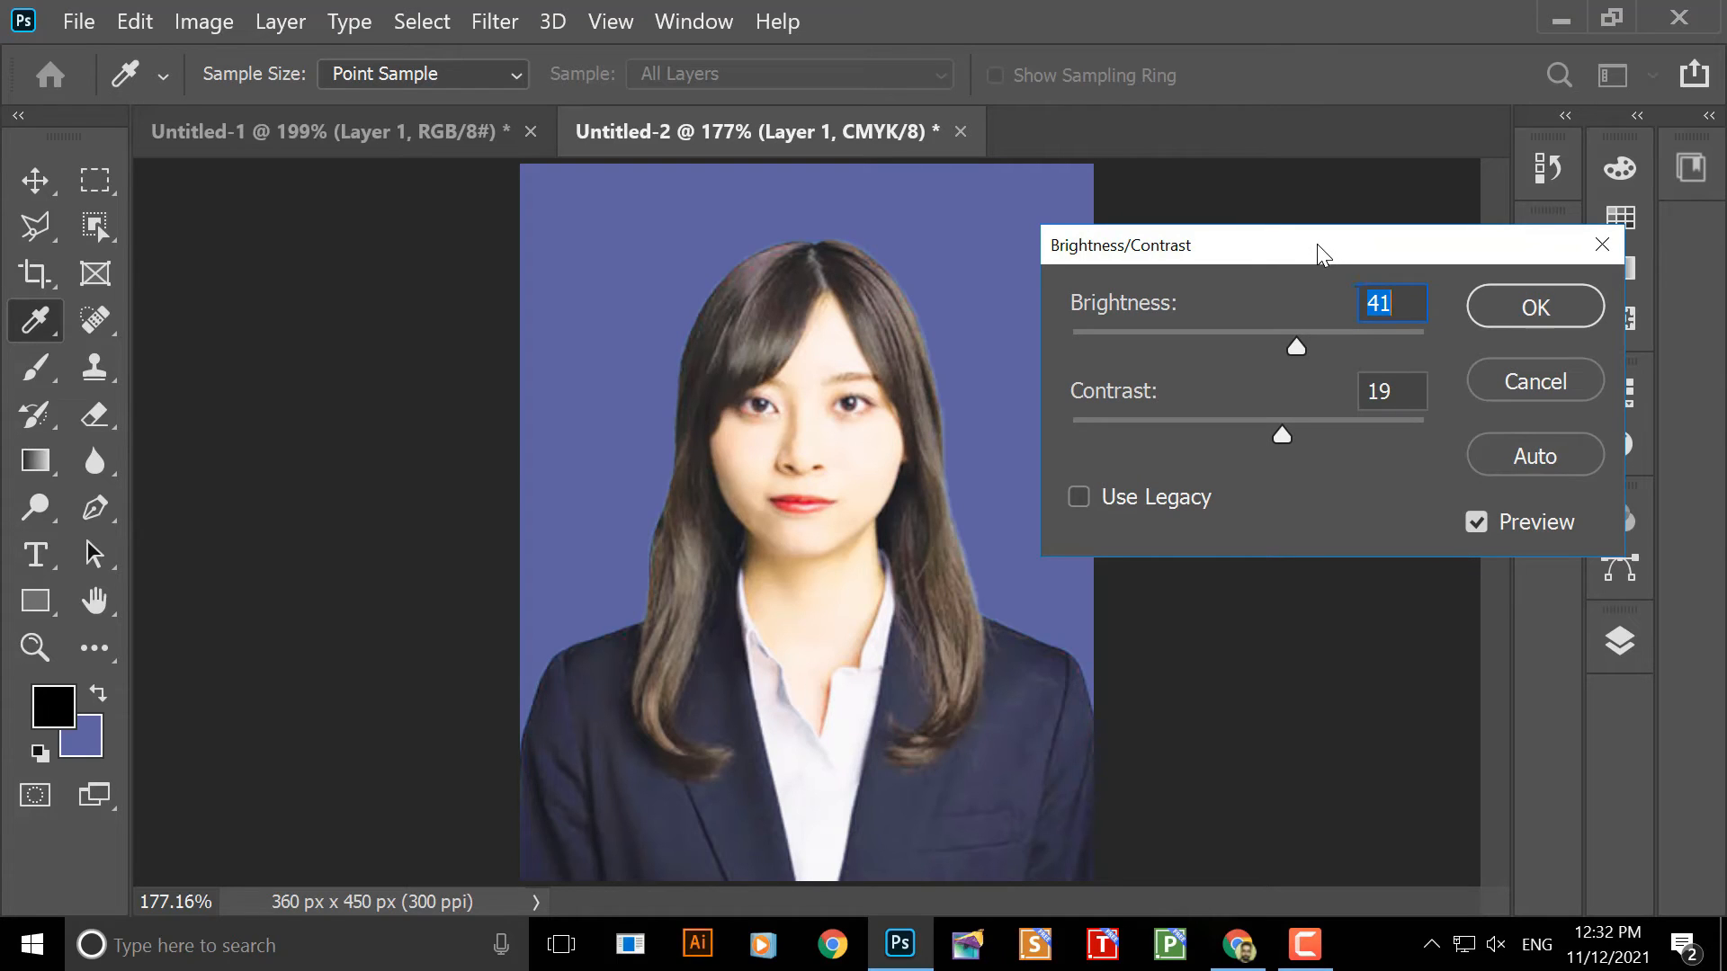
pyautogui.click(1619, 246)
pyautogui.press('v')
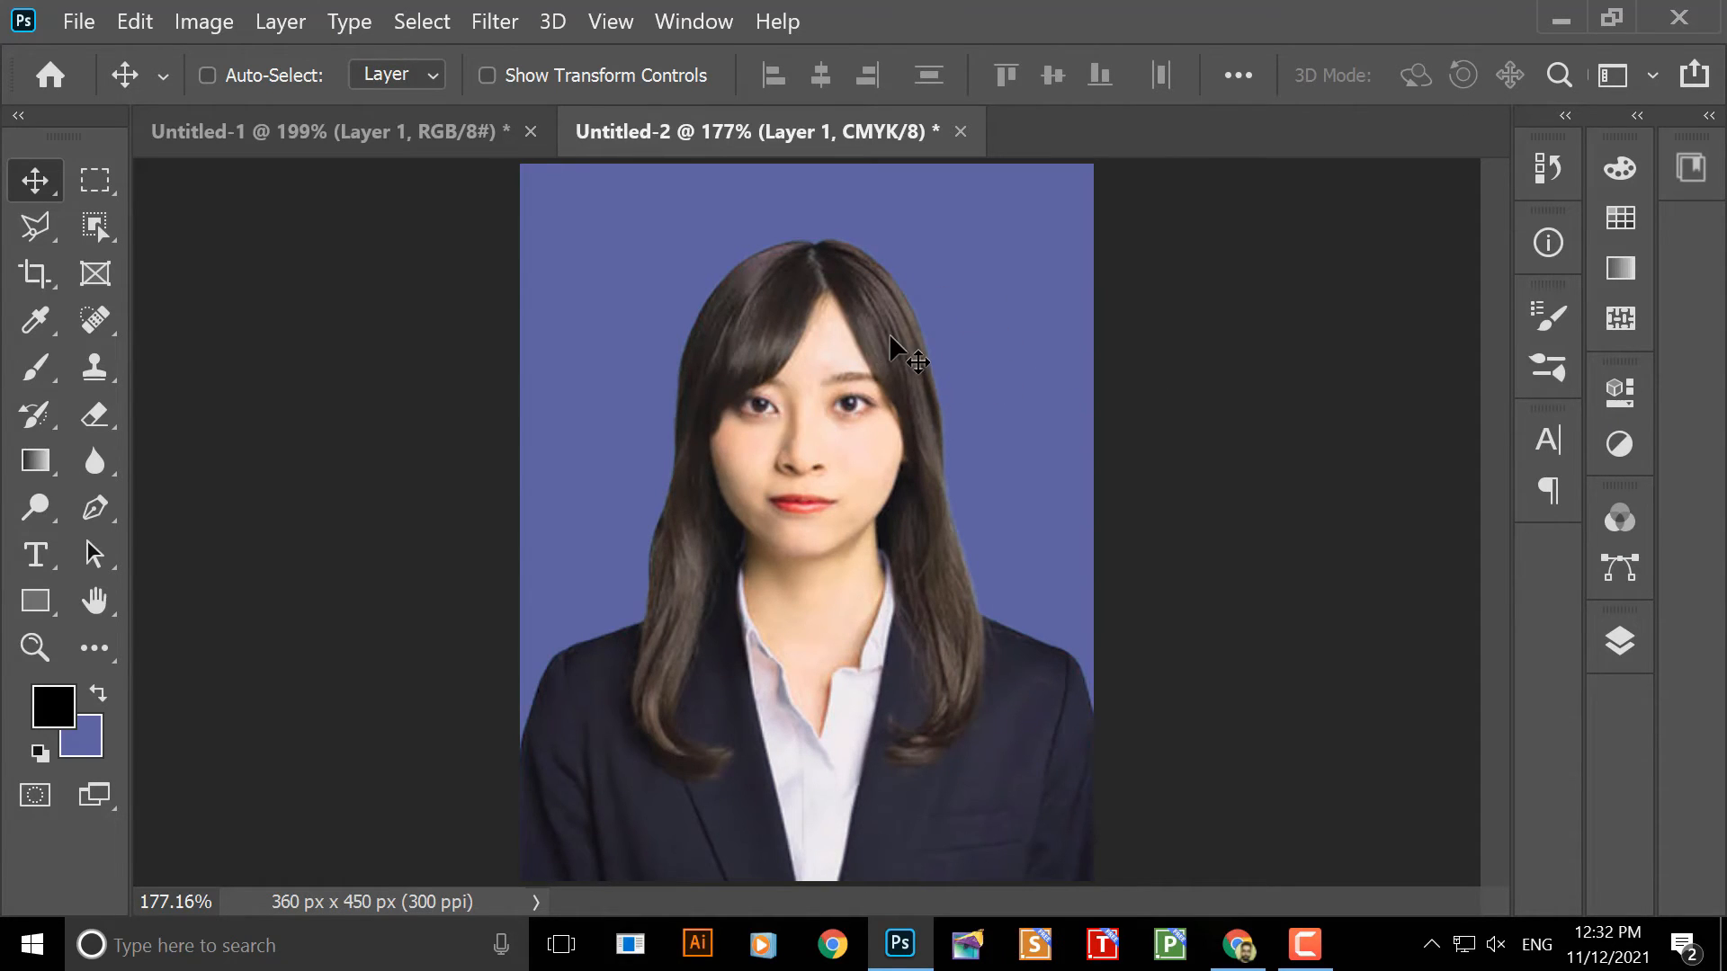
# - Make the Background layer active and use Hue/Saturation to shift its purple-blue colour to a purer medium blue
pyautogui.scroll(-3, 897, 385)
pyautogui.scroll(2, 895, 383)
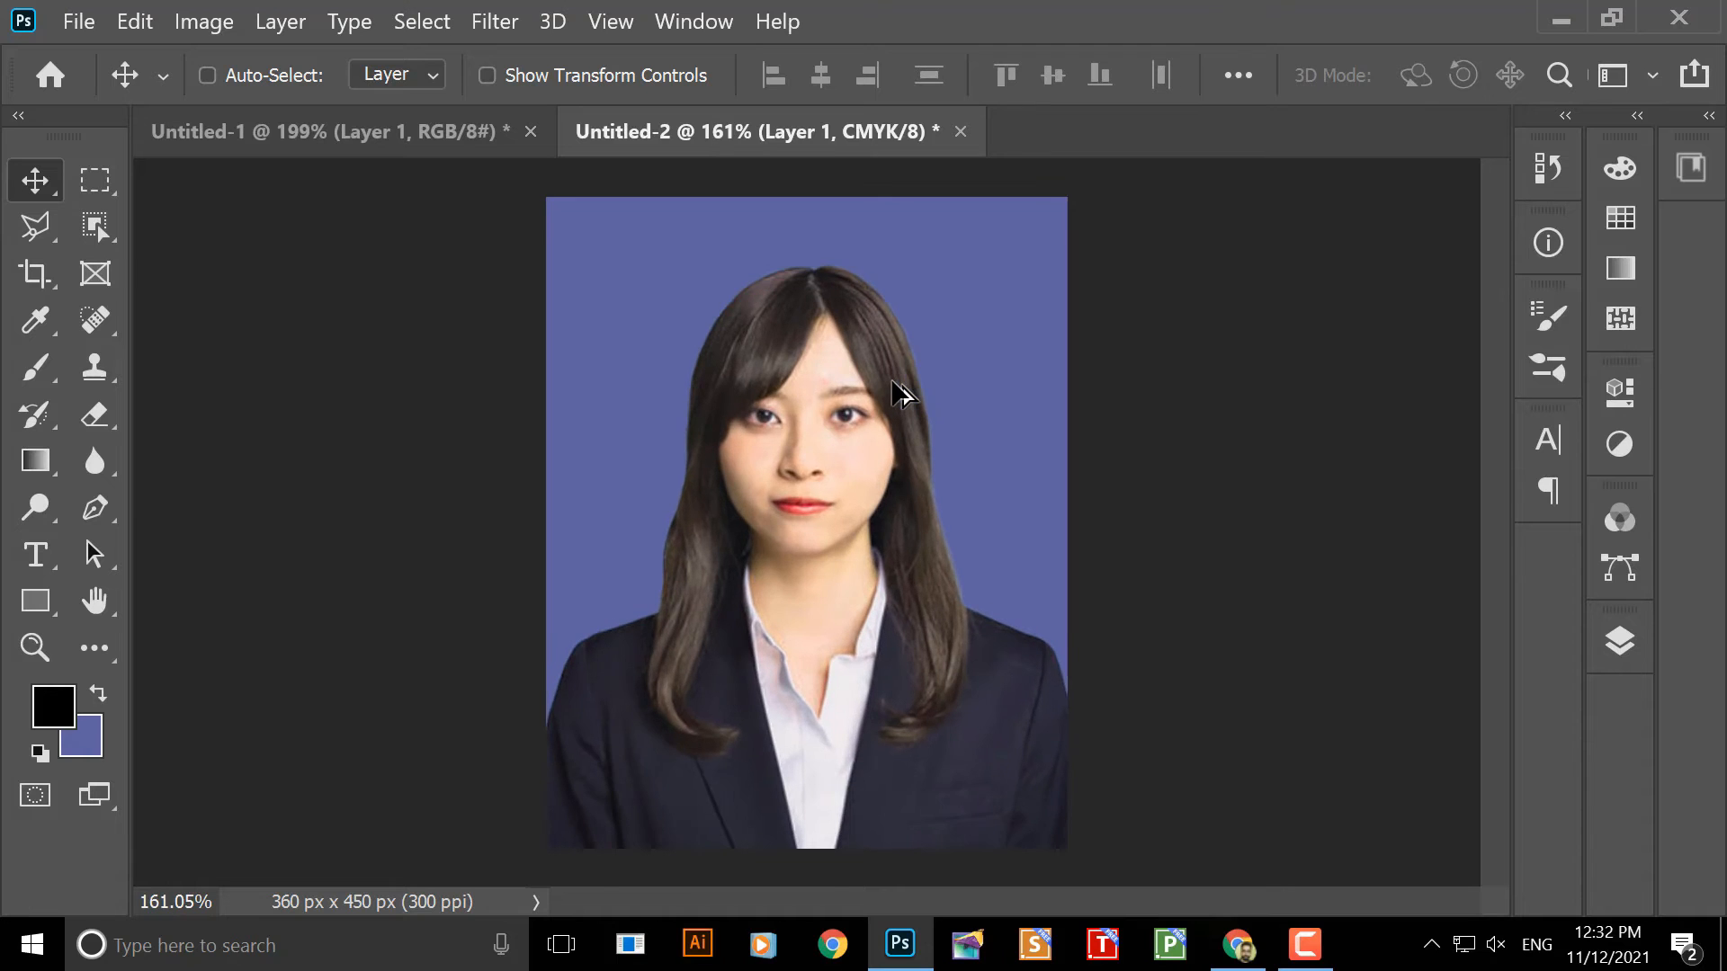
pyautogui.scroll(1, 894, 385)
pyautogui.rightClick(994, 260)
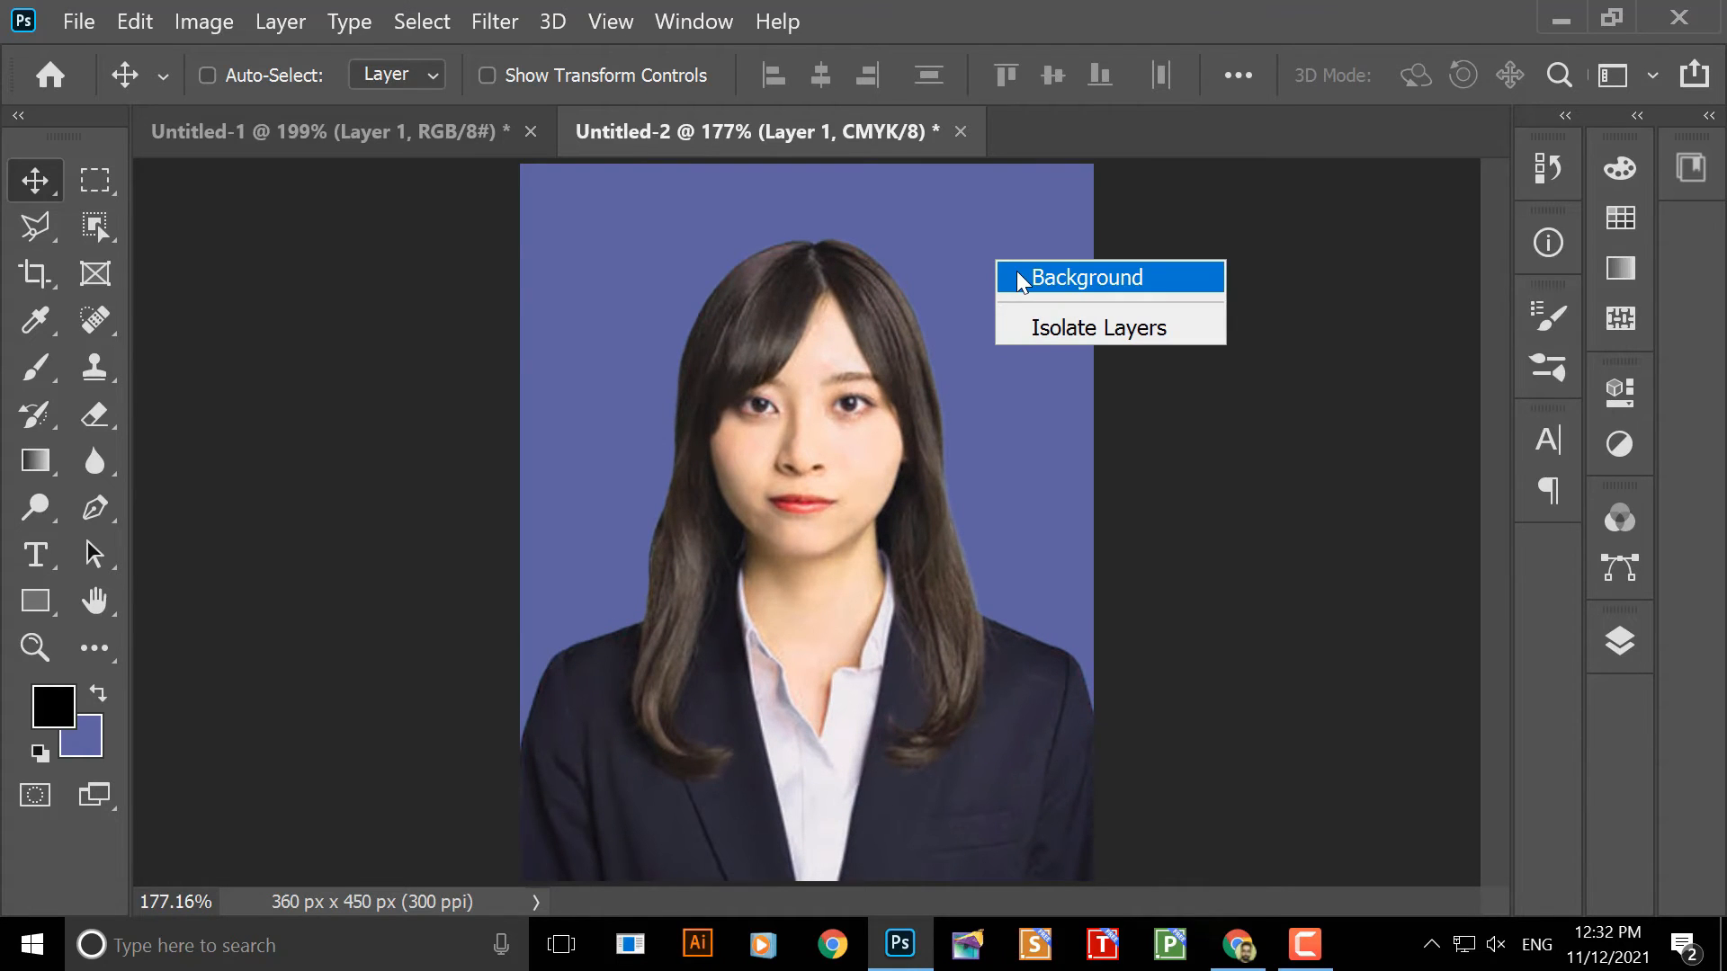
pyautogui.click(1017, 272)
pyautogui.press('ctrl')
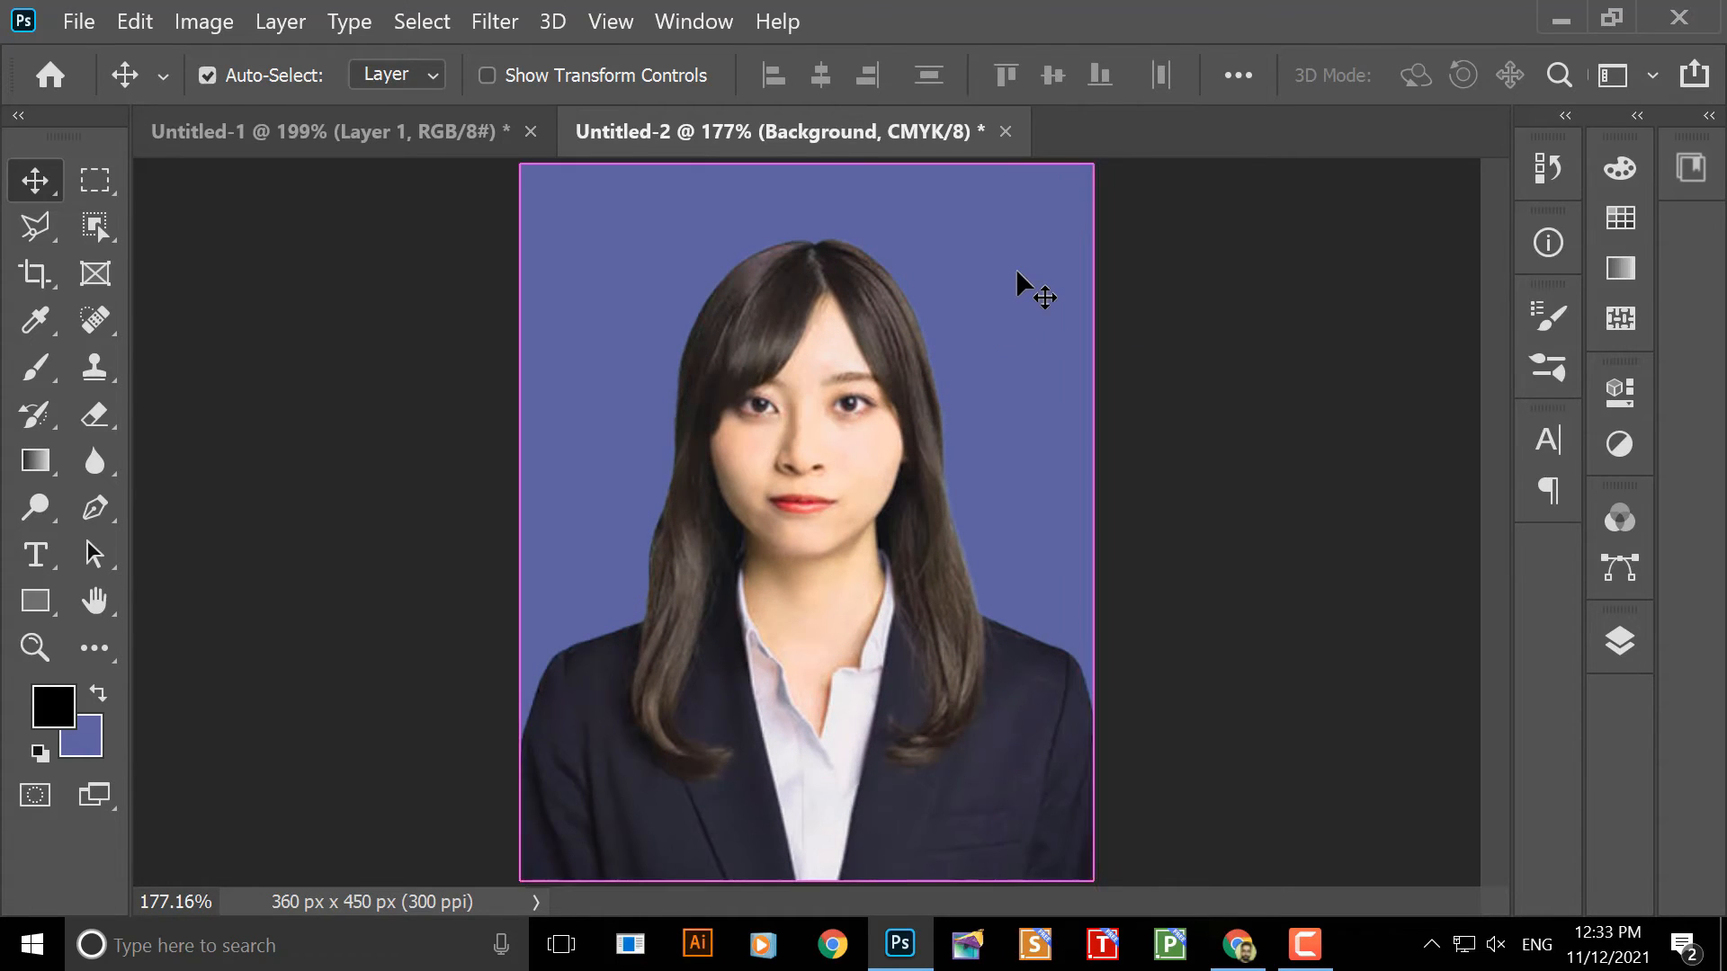
pyautogui.hotkey('ctrl', 'u')
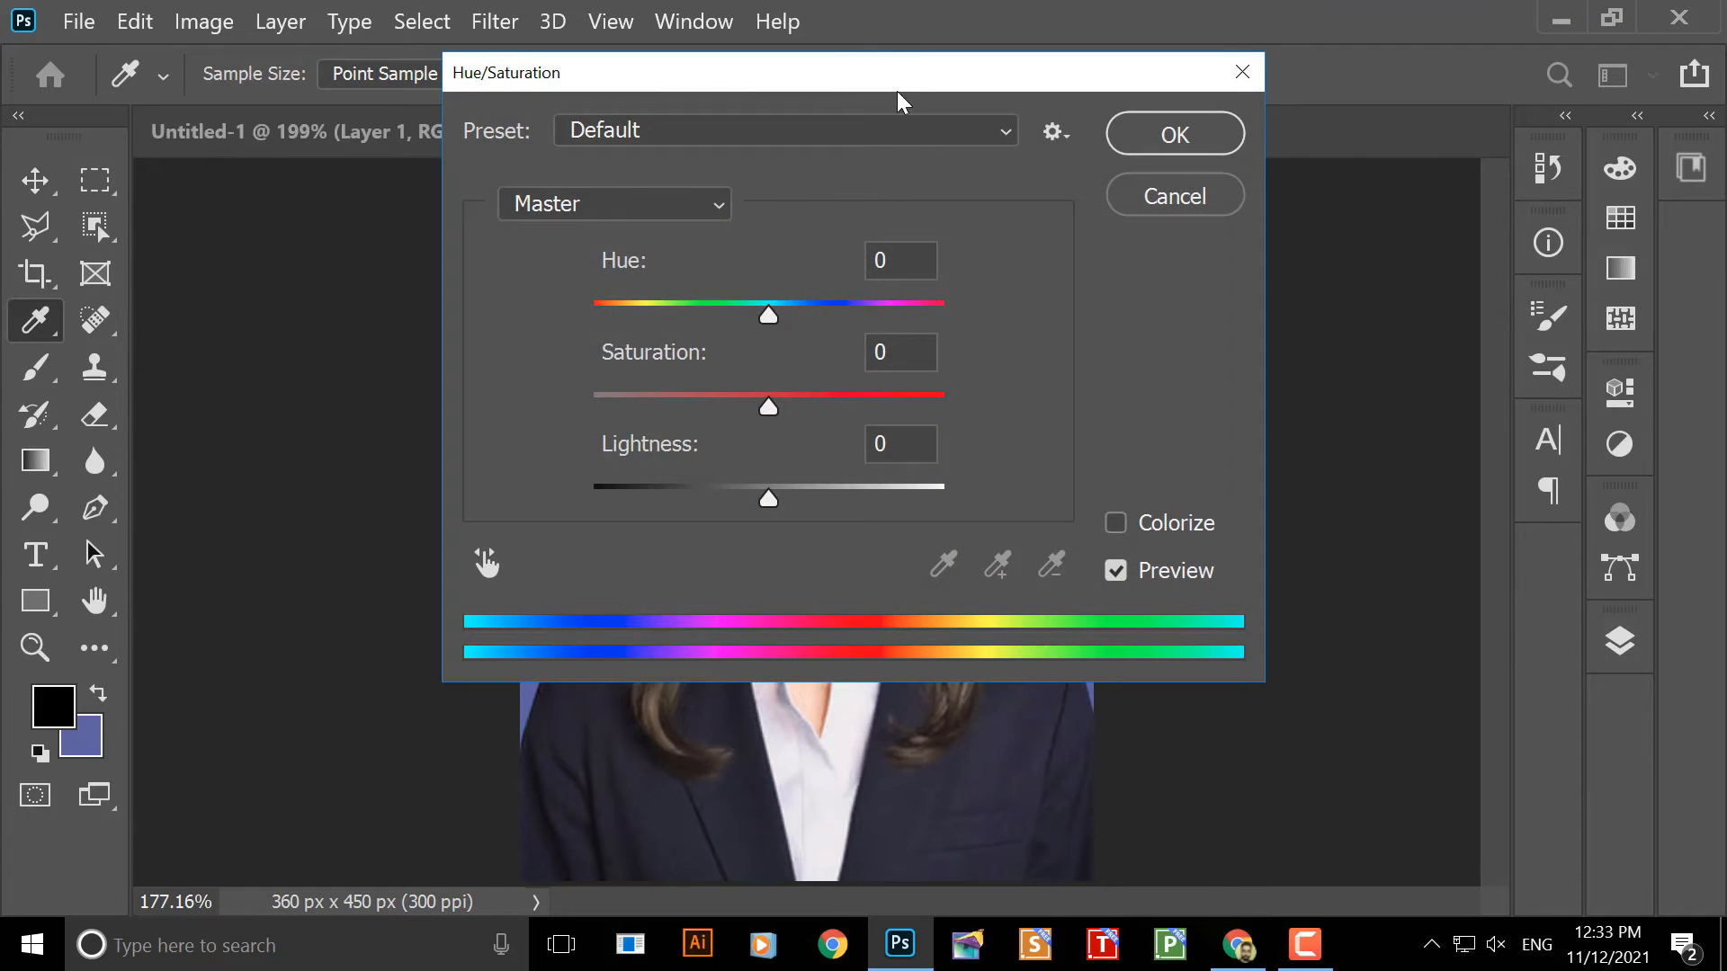
pyautogui.moveTo(843, 63); pyautogui.dragTo(1530, 157)
pyautogui.moveTo(1460, 407)
pyautogui.mouseDown()
pyautogui.moveTo(1407, 412)
pyautogui.moveTo(1514, 407)
pyautogui.moveTo(1432, 408)
pyautogui.mouseUp()
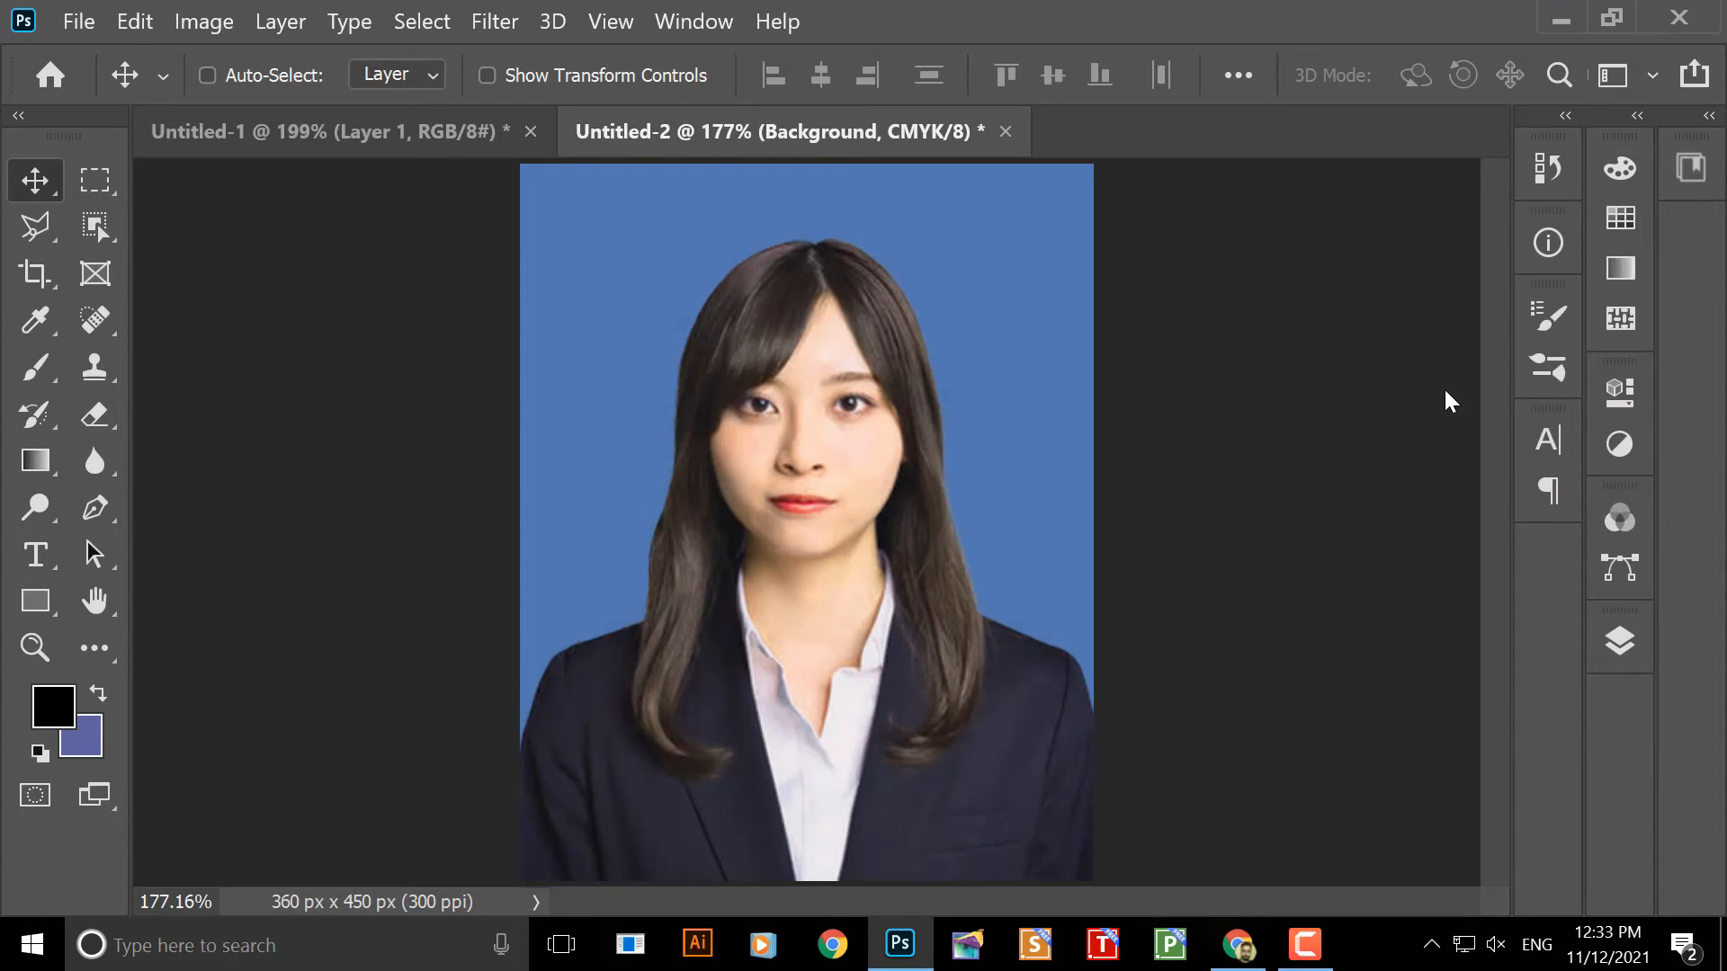
# - Review the recoloured photo and make the woman's Layer 1 the active layer again
pyautogui.scroll(-3, 768, 471)
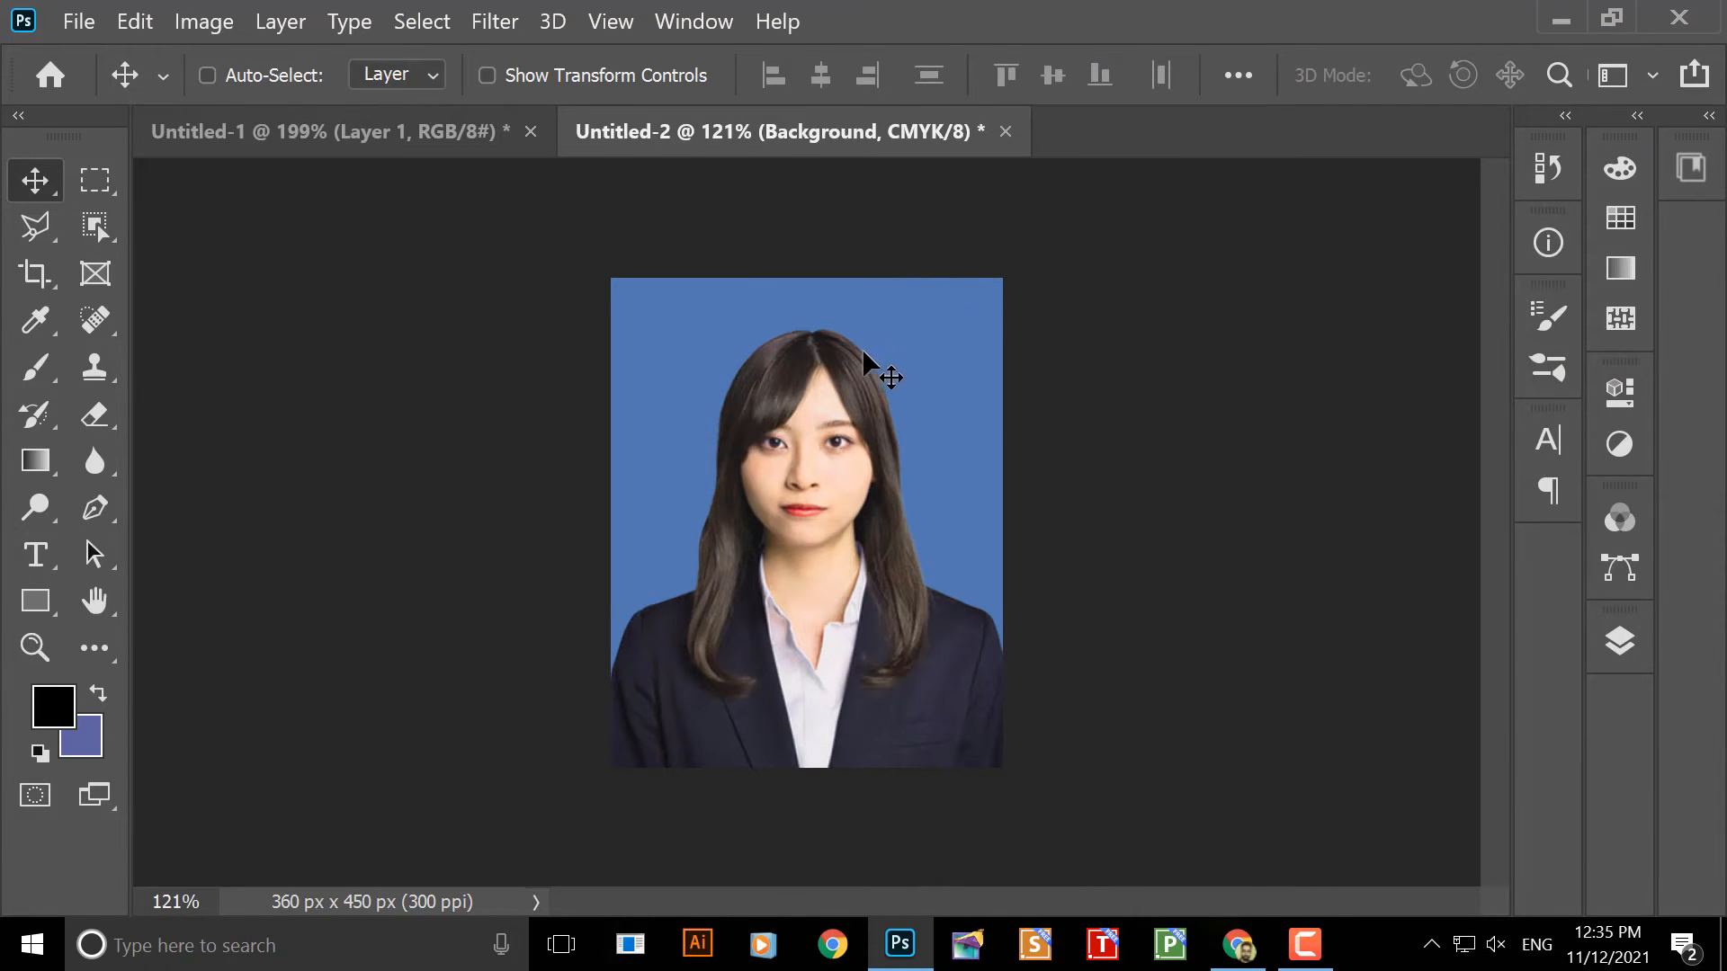
pyautogui.scroll(3, 836, 386)
pyautogui.scroll(-2, 831, 405)
pyautogui.rightClick(831, 407)
pyautogui.click(856, 426)
pyautogui.moveTo(856, 428); pyautogui.dragTo(957, 319)
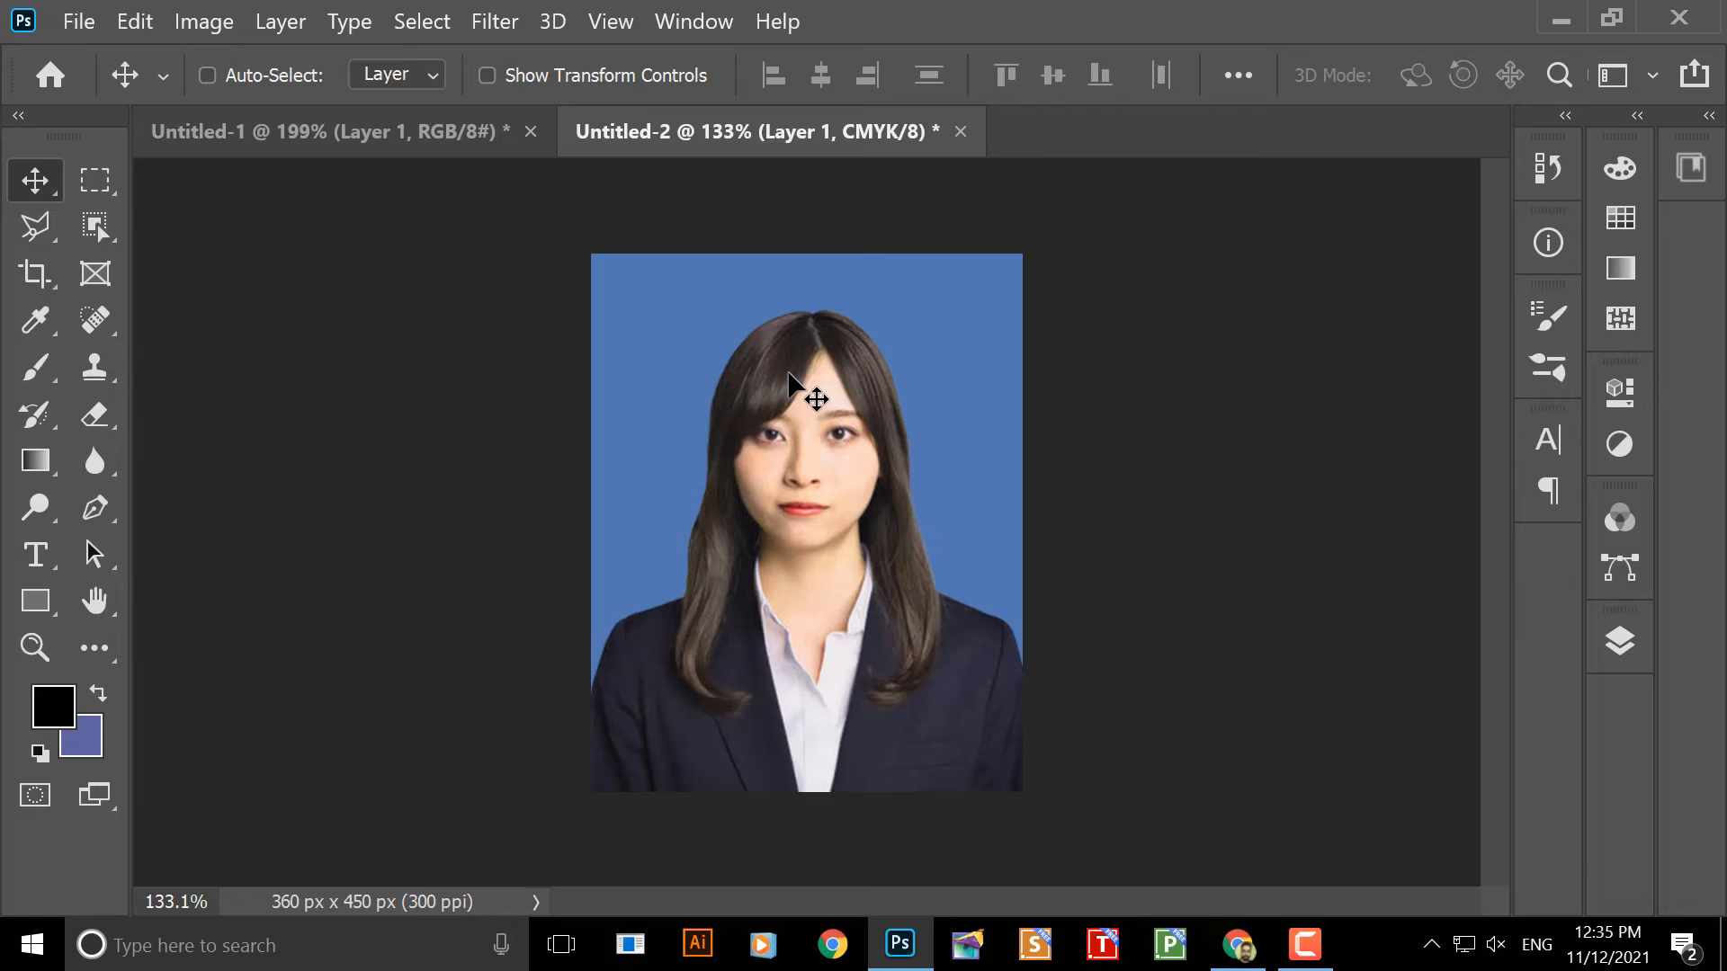
pyautogui.press('ctrl')
pyautogui.hotkey('ctrl', 't')
# - Create a new A4 print document, 210 x 297 mm at 300 pixels/inch, in CMYK Color with a white background
pyautogui.hotkey('ctrl', 'n')
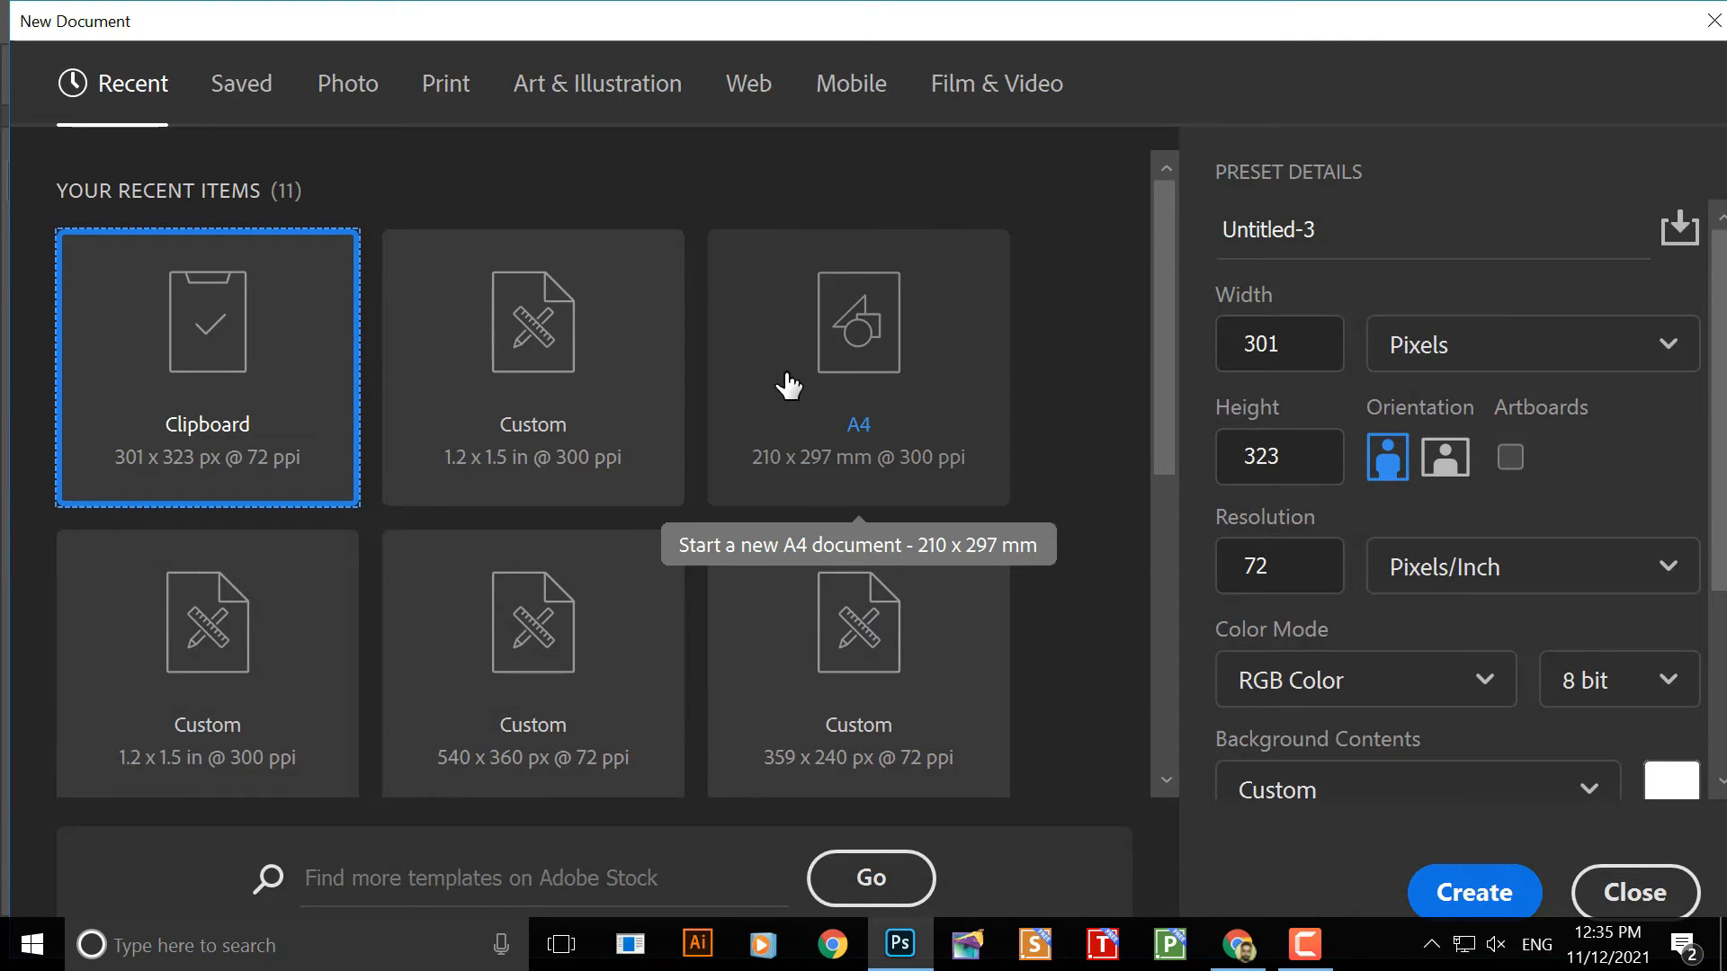
pyautogui.click(450, 85)
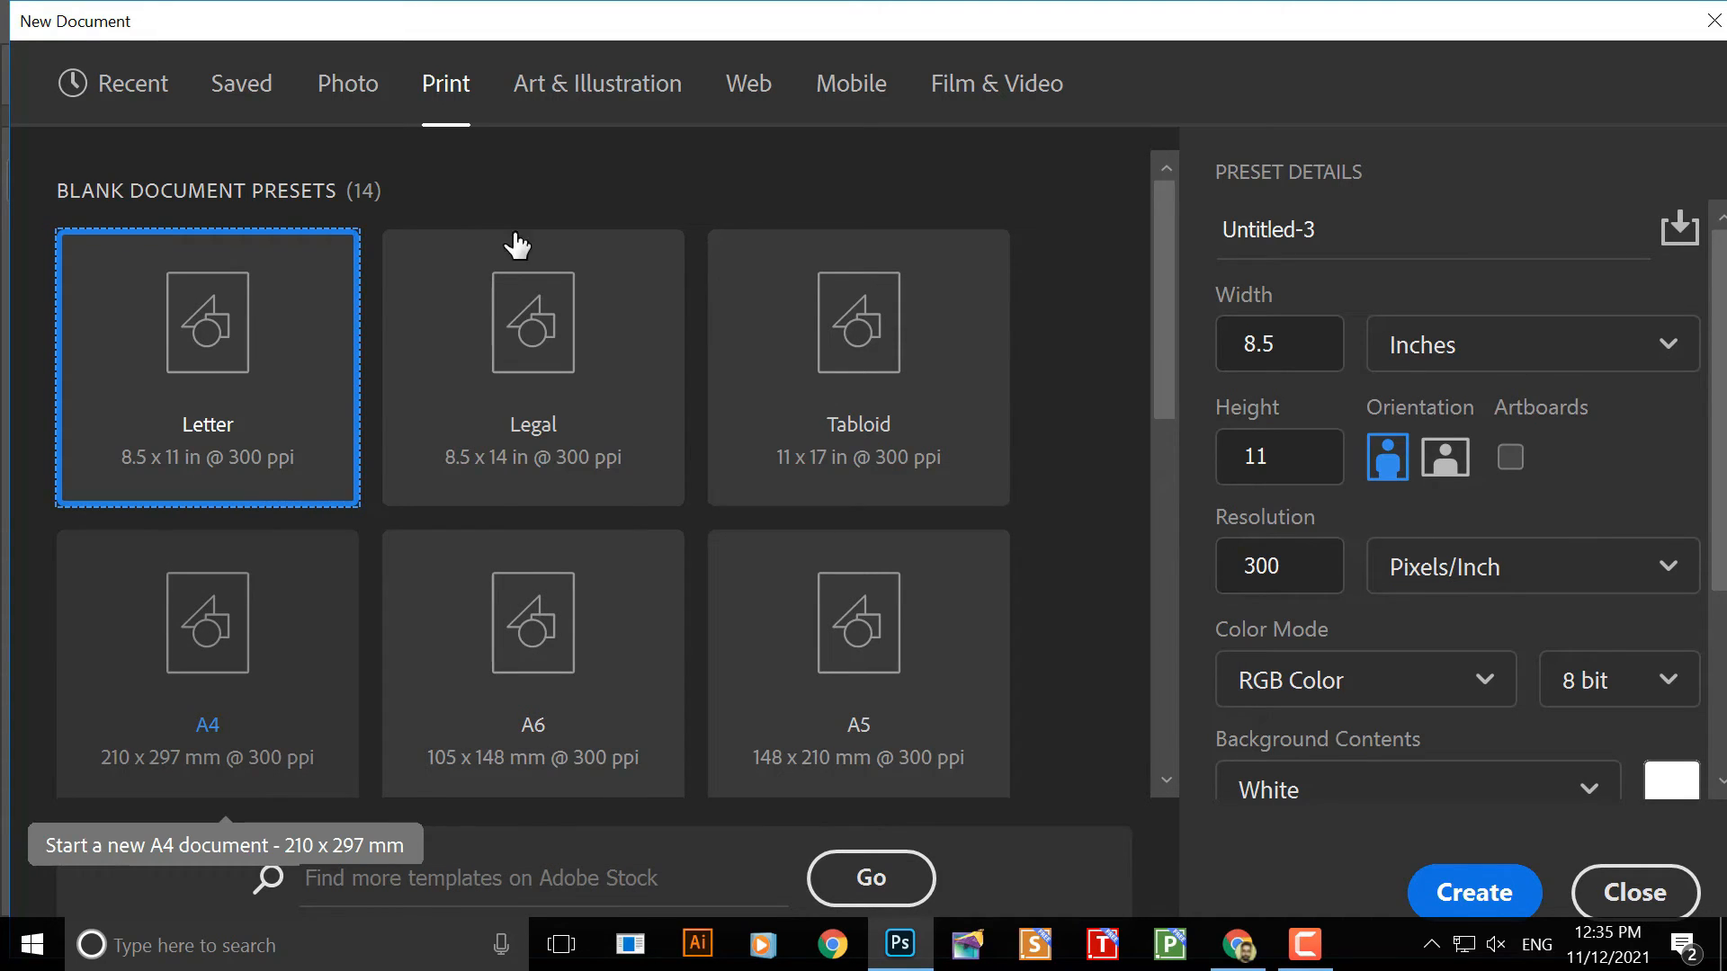
pyautogui.click(241, 644)
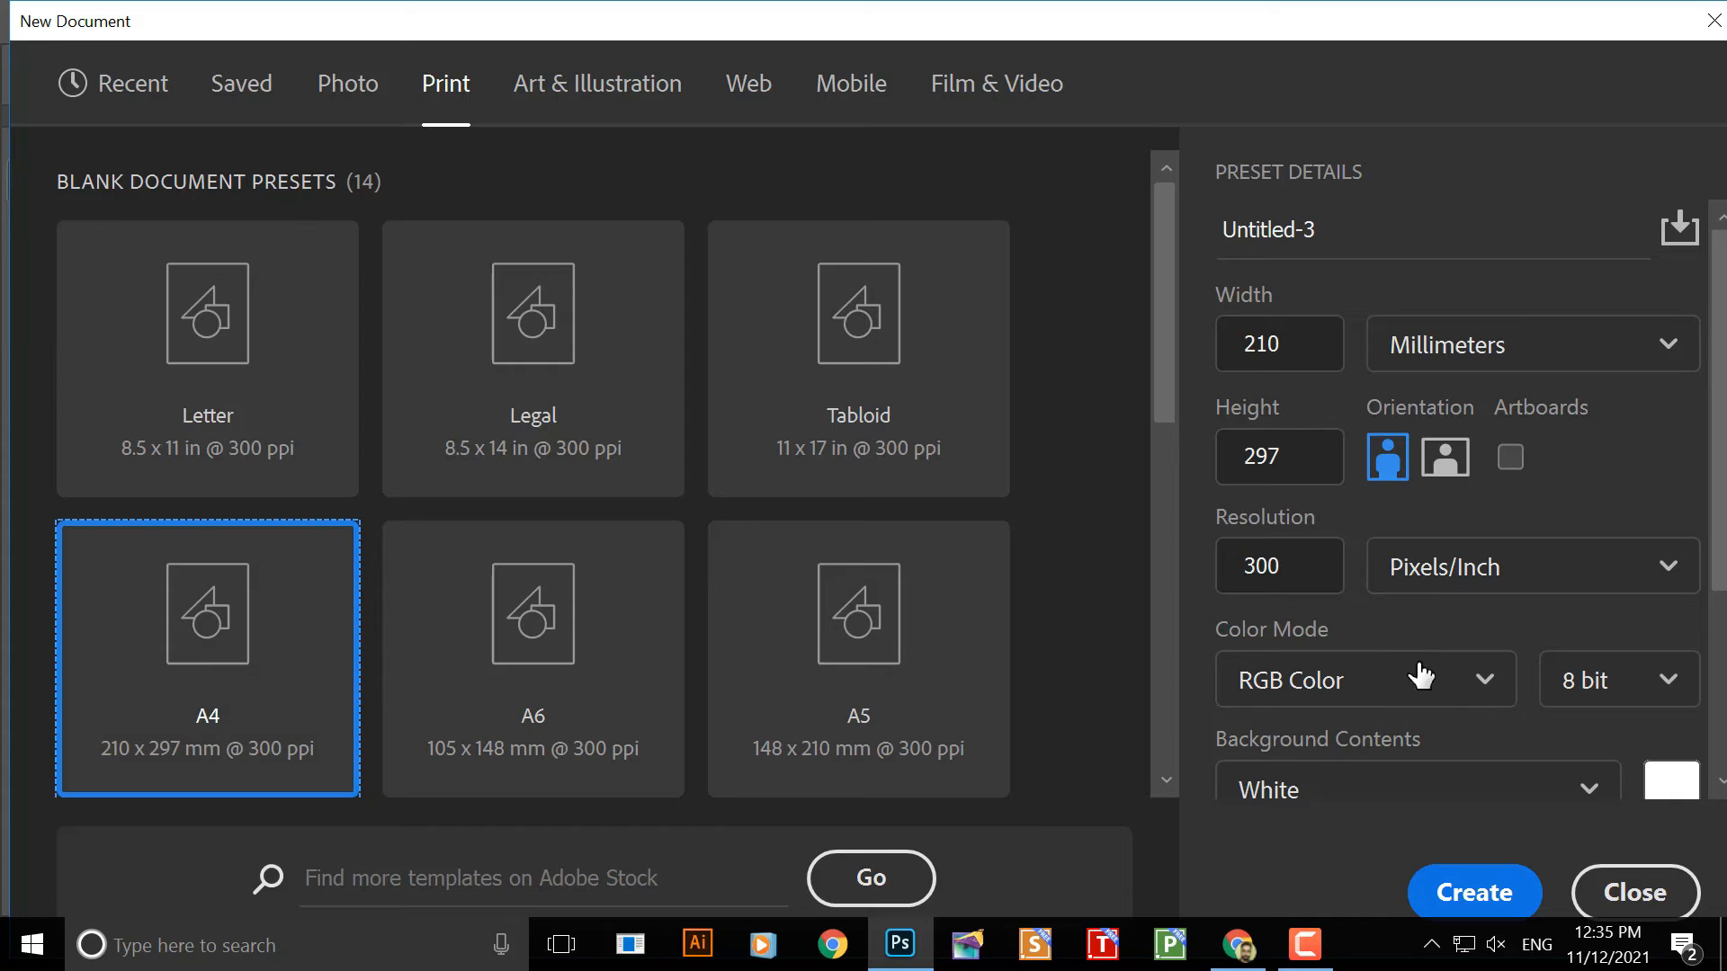
pyautogui.click(1478, 681)
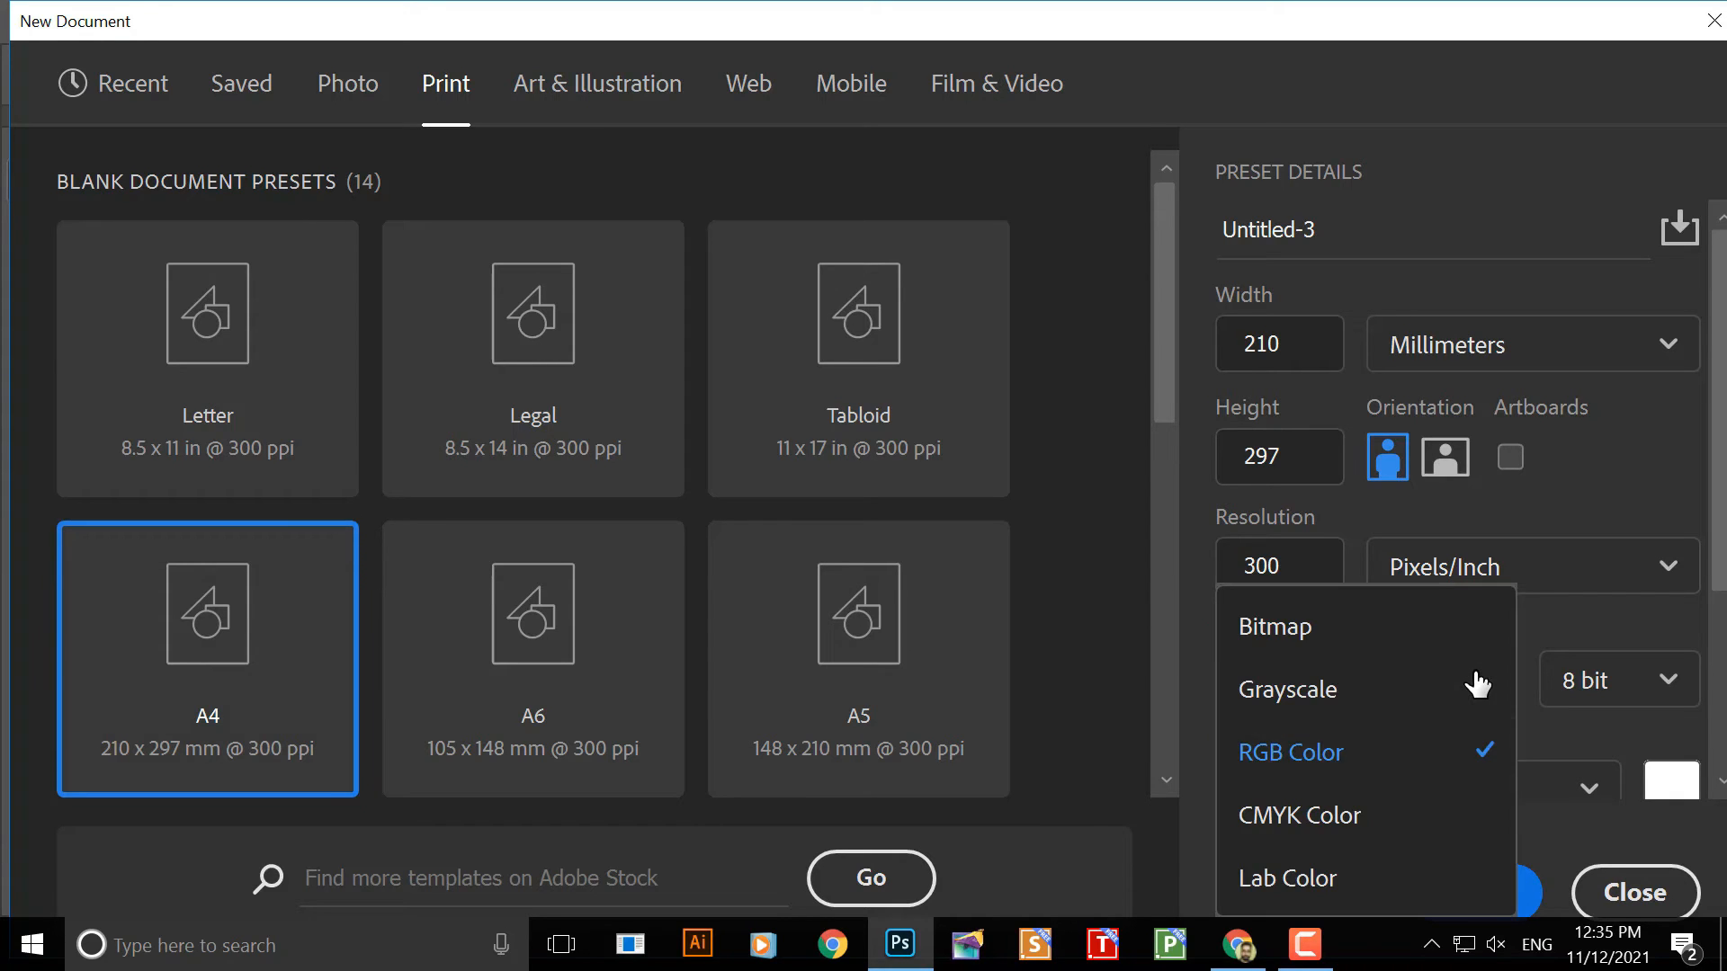
pyautogui.click(1381, 820)
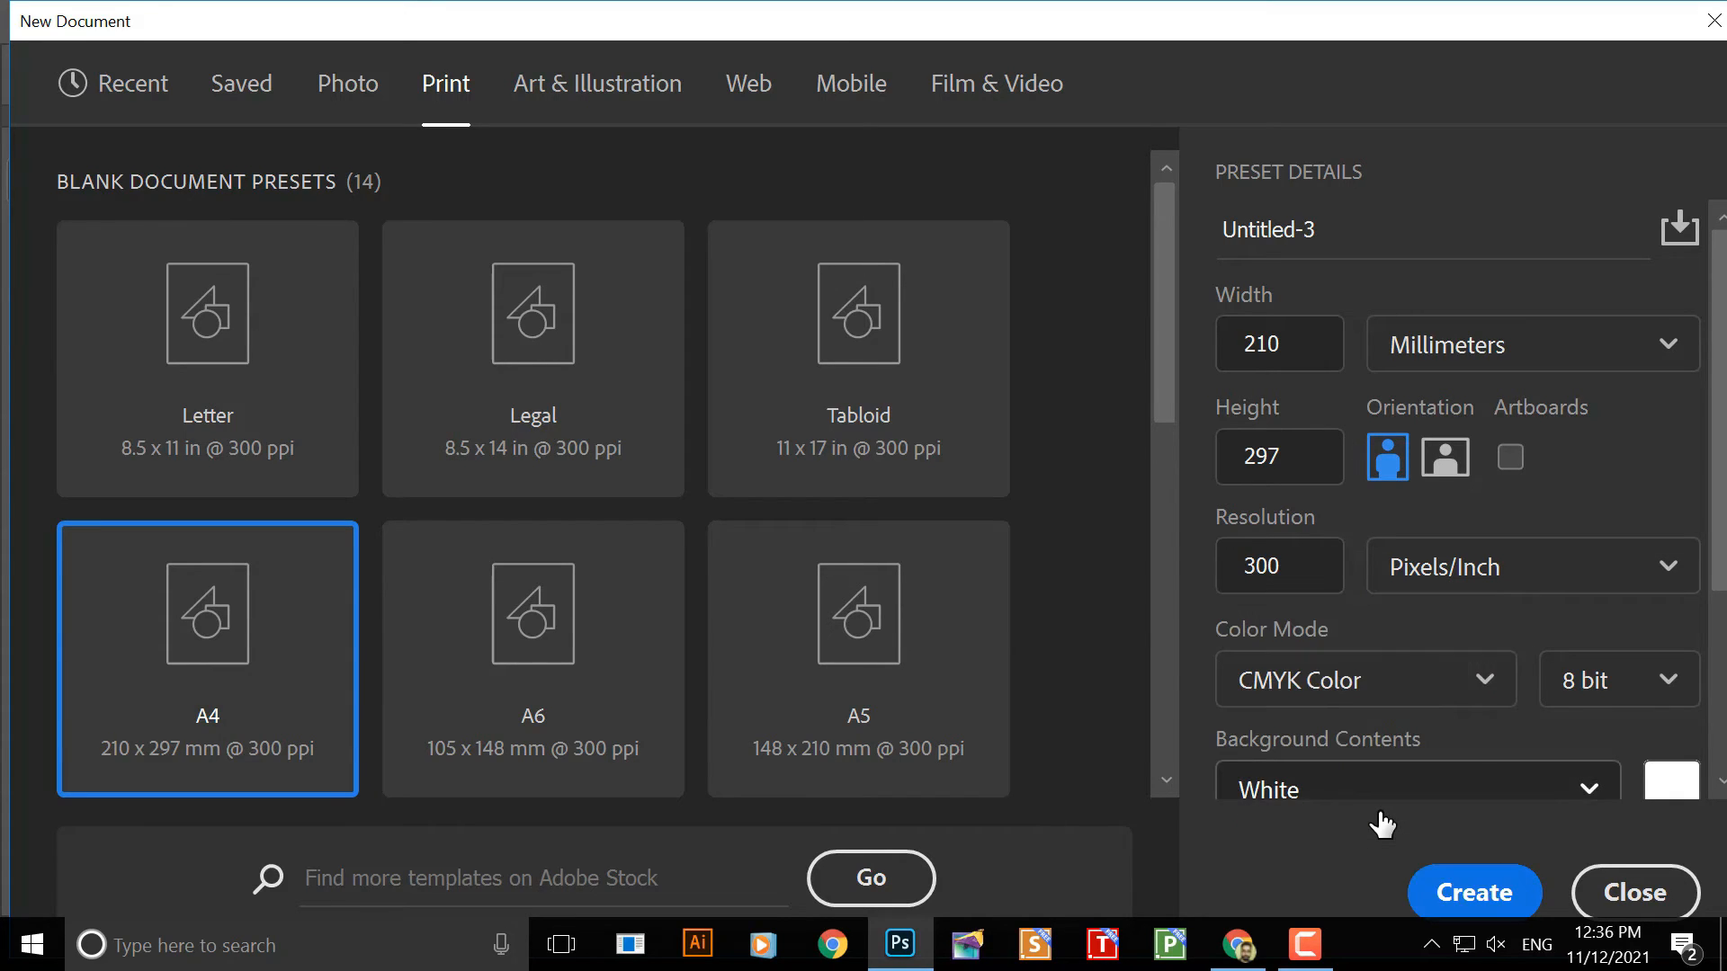
pyautogui.click(1475, 893)
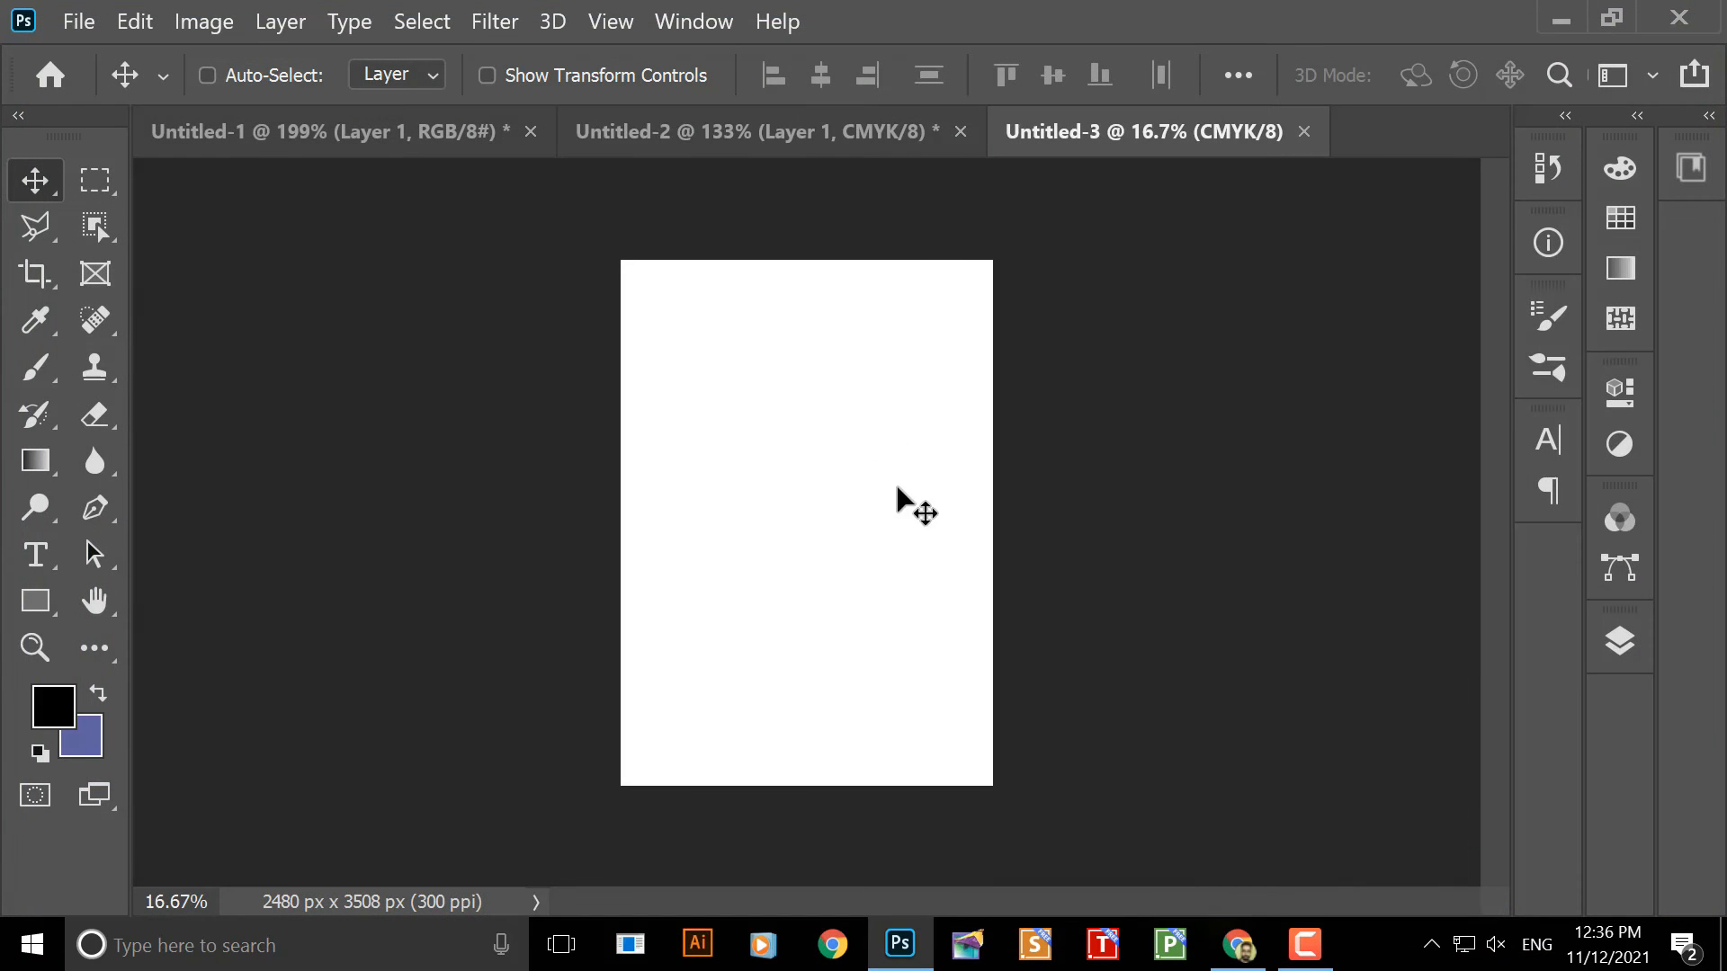
# - Examine the blank A4 page up close and compare it with the ID photo in Untitled-2
pyautogui.scroll(8, 782, 347)
pyautogui.moveTo(773, 400); pyautogui.dragTo(880, 593)
pyautogui.scroll(-6, 741, 419)
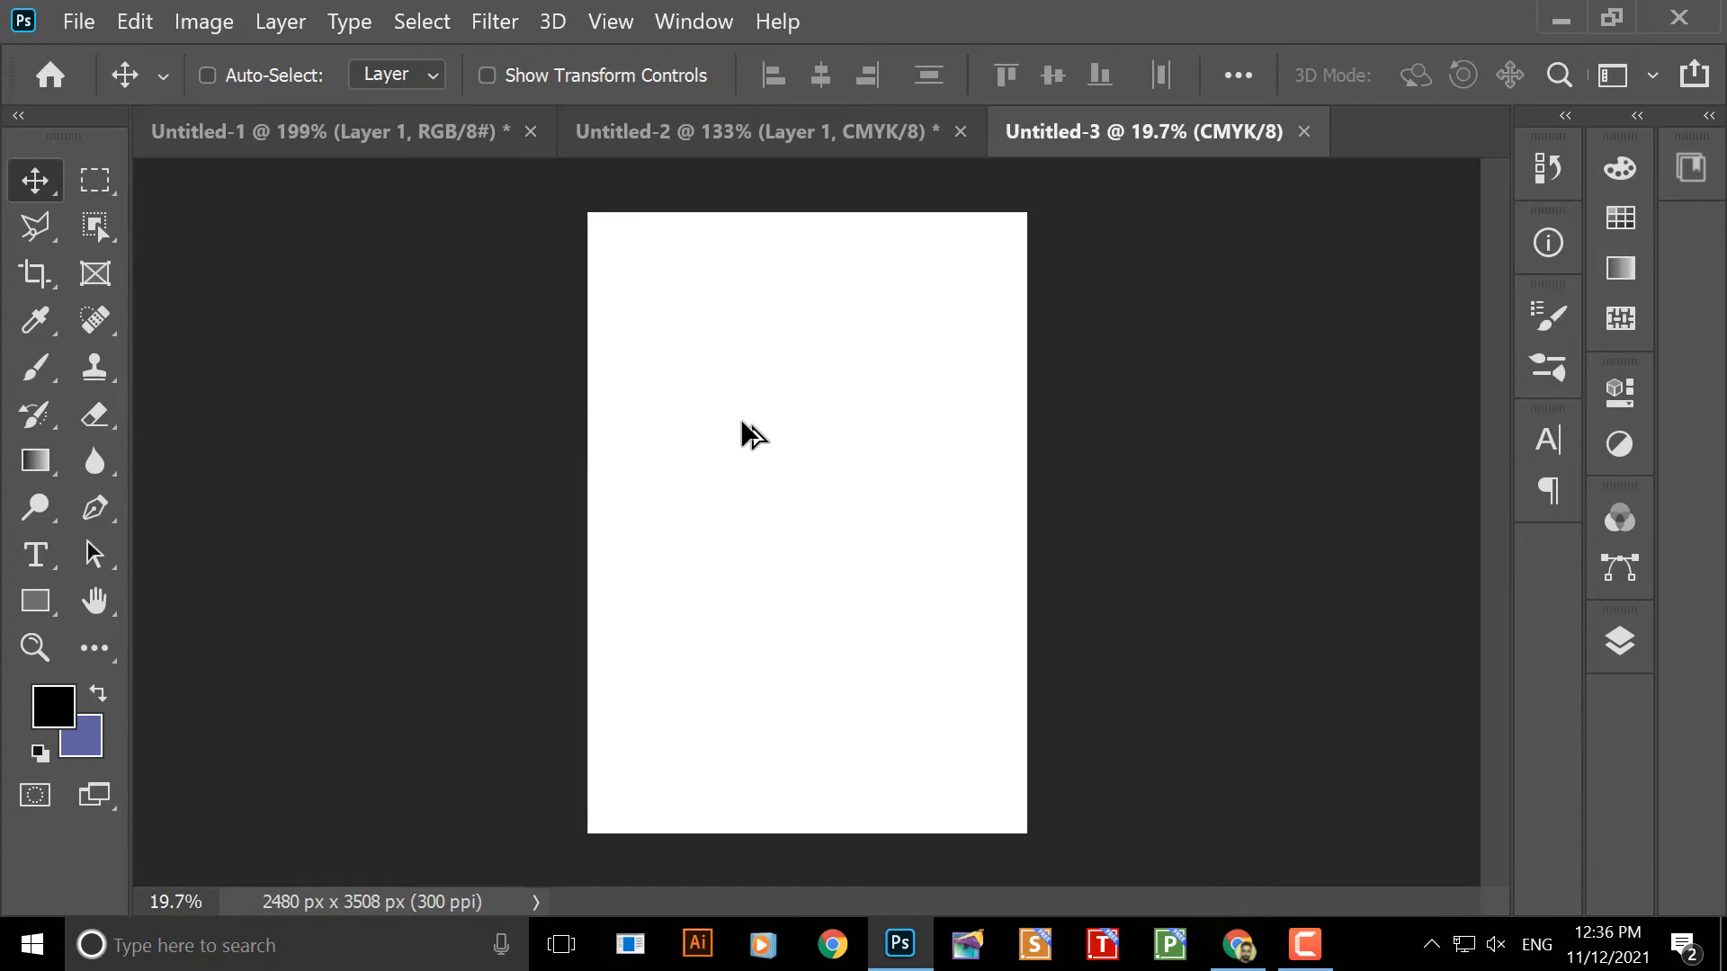
pyautogui.scroll(6, 741, 419)
pyautogui.moveTo(783, 370); pyautogui.dragTo(763, 682)
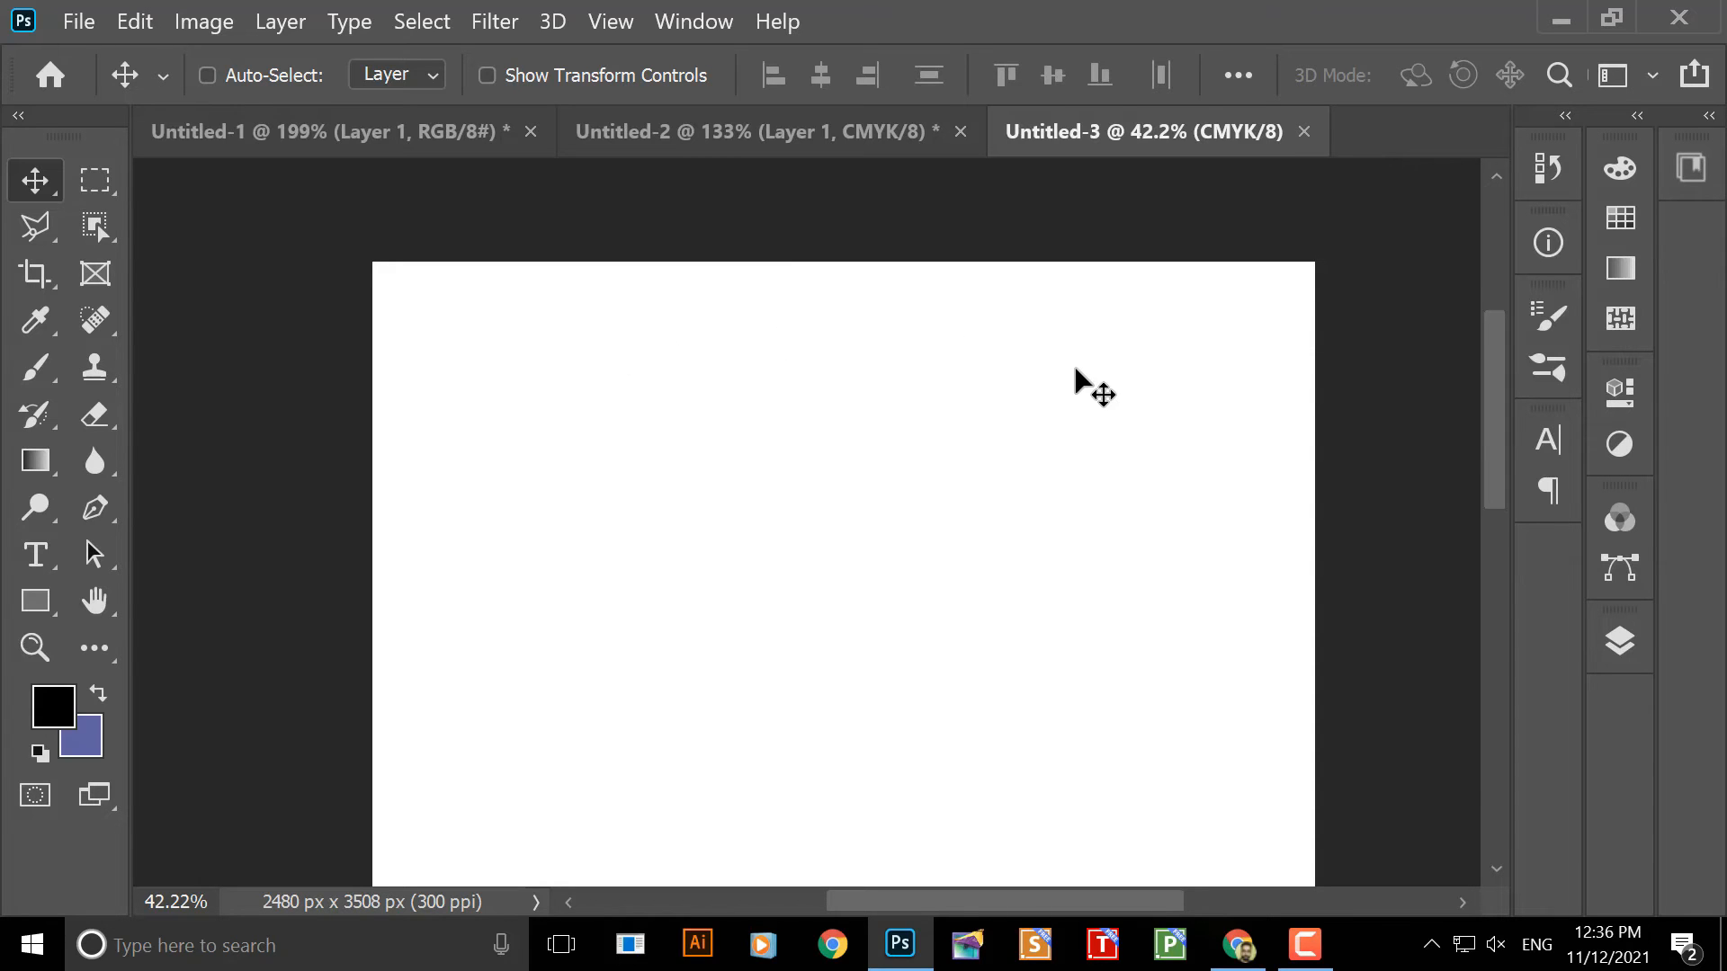
pyautogui.click(765, 133)
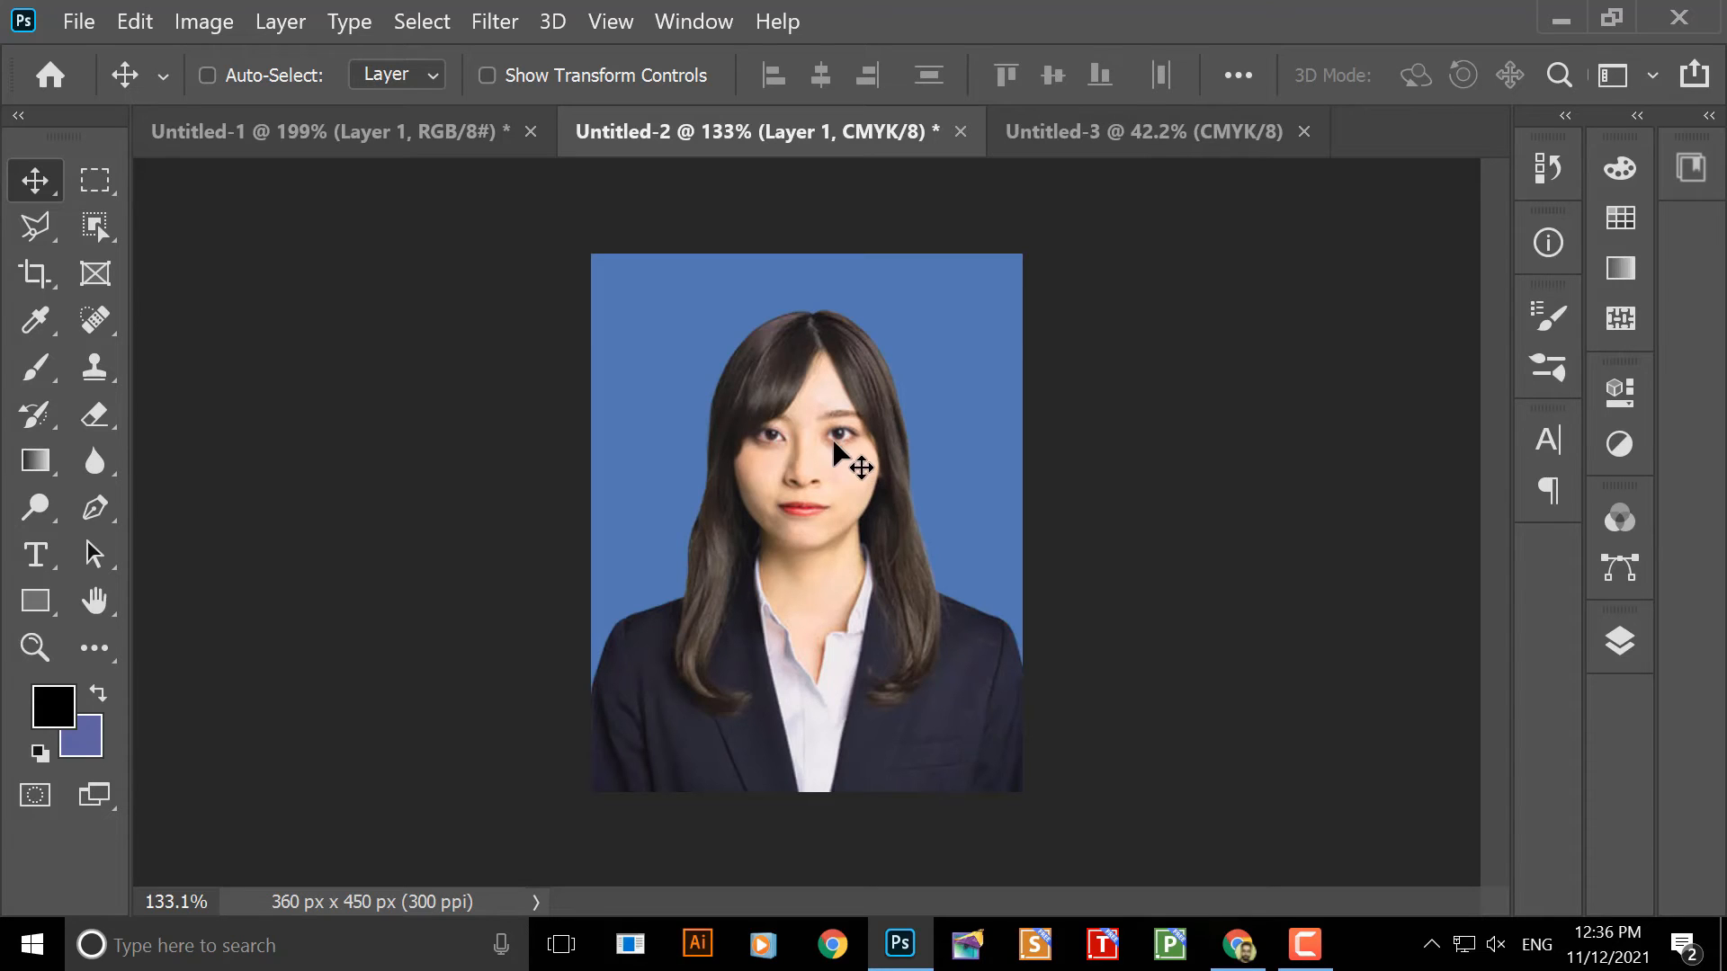
pyautogui.click(1081, 132)
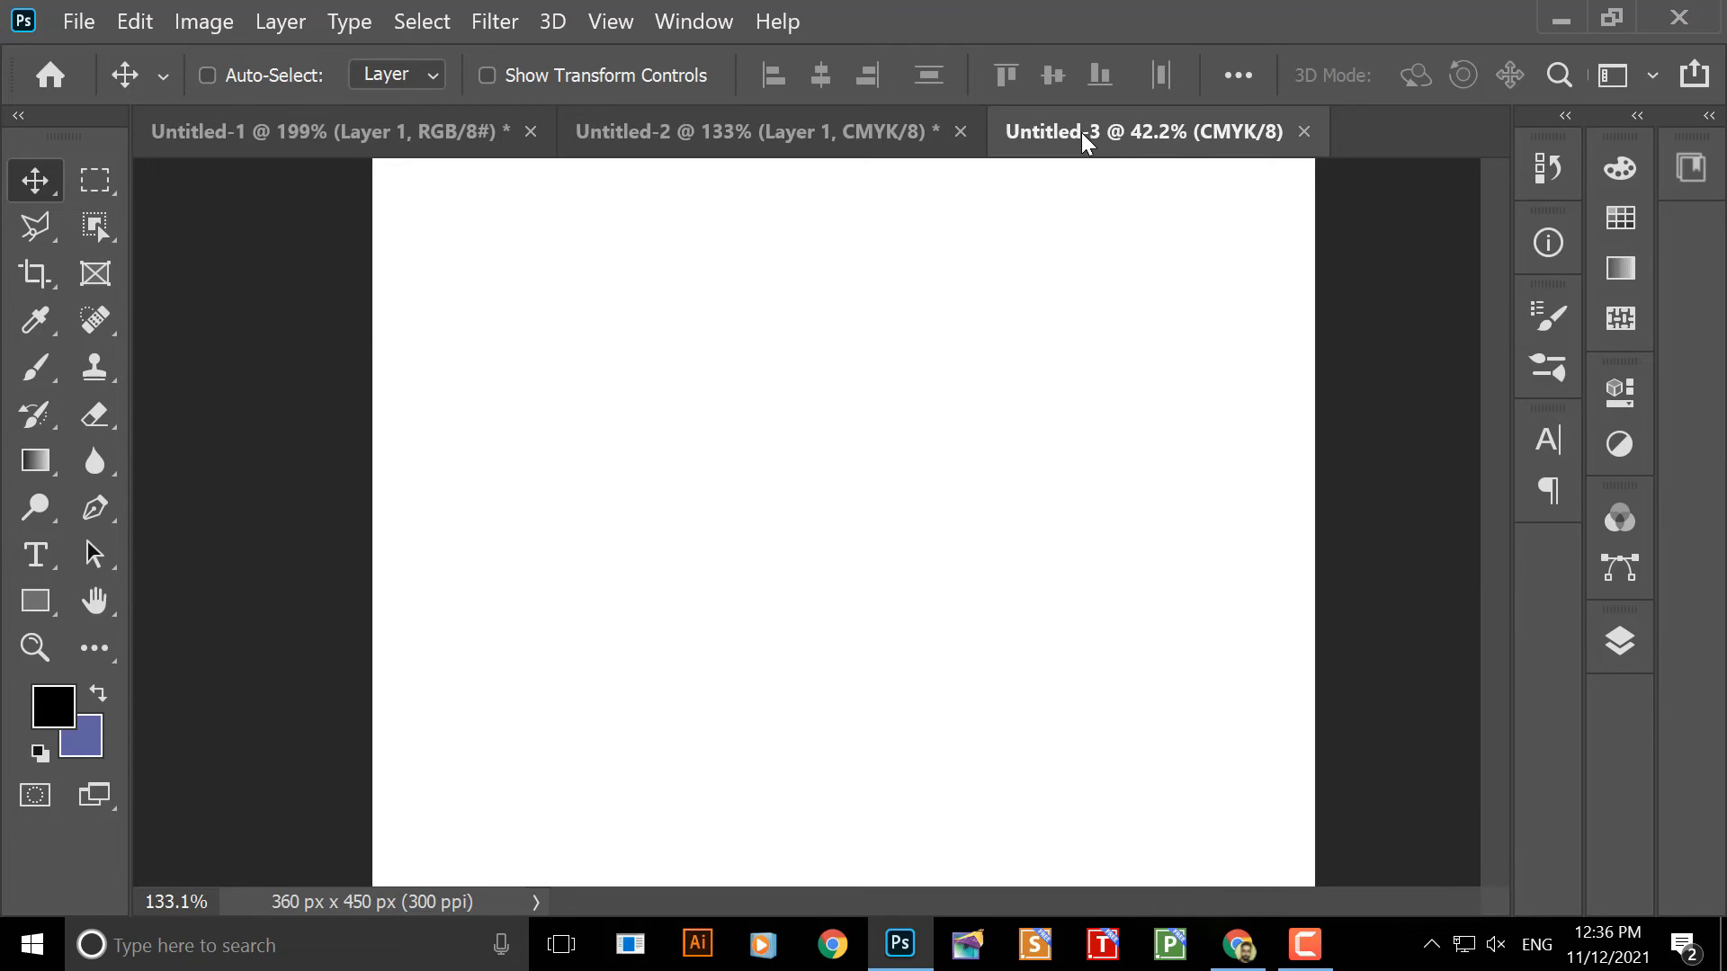
pyautogui.moveTo(863, 308); pyautogui.dragTo(835, 549)
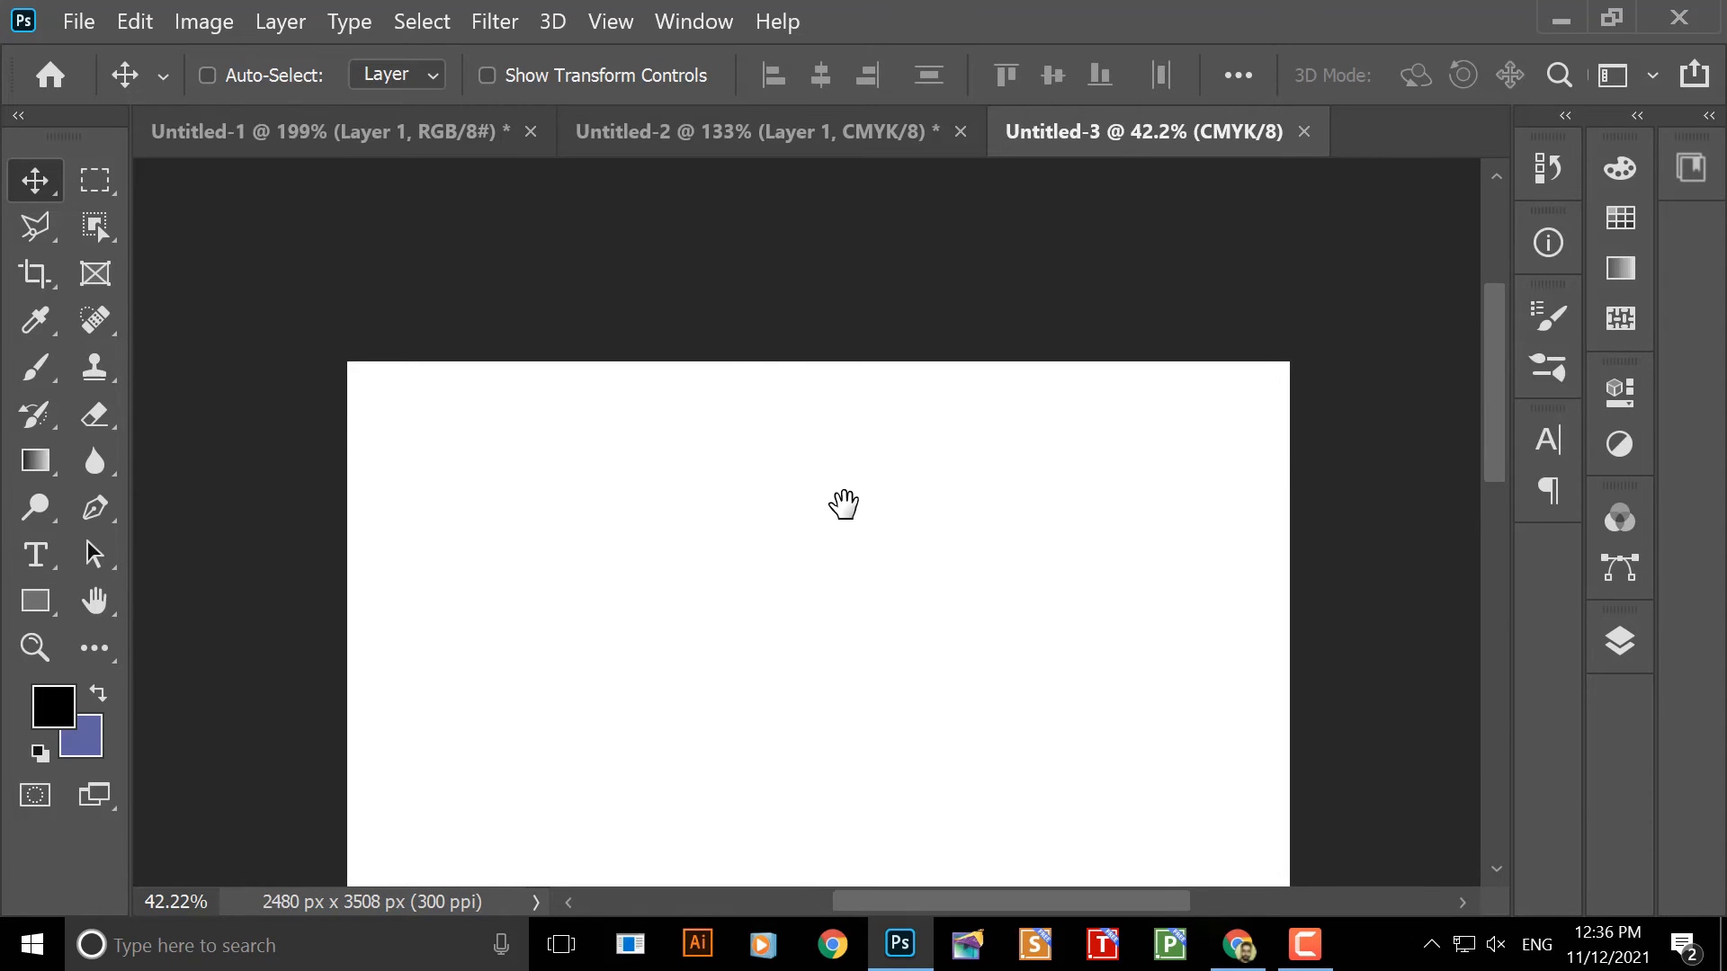
# - Try copying only the woman's layer from Untitled-2 onto the A4 page, and undo it
pyautogui.click(589, 131)
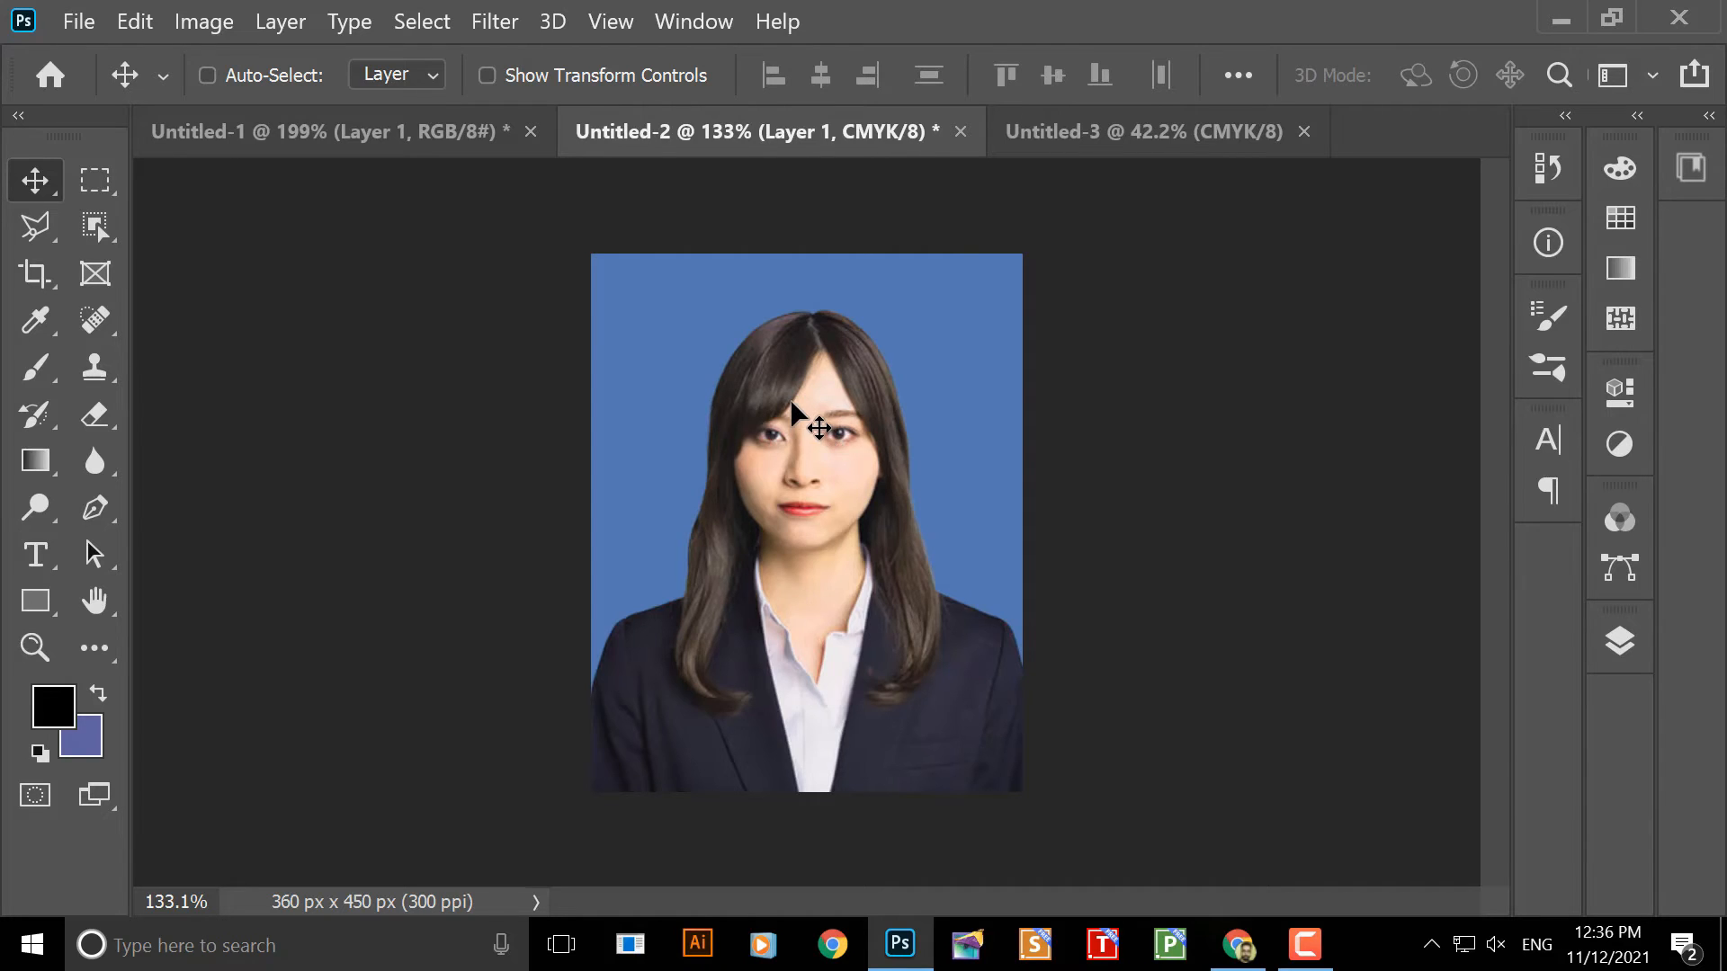
pyautogui.moveTo(791, 418); pyautogui.dragTo(764, 371)
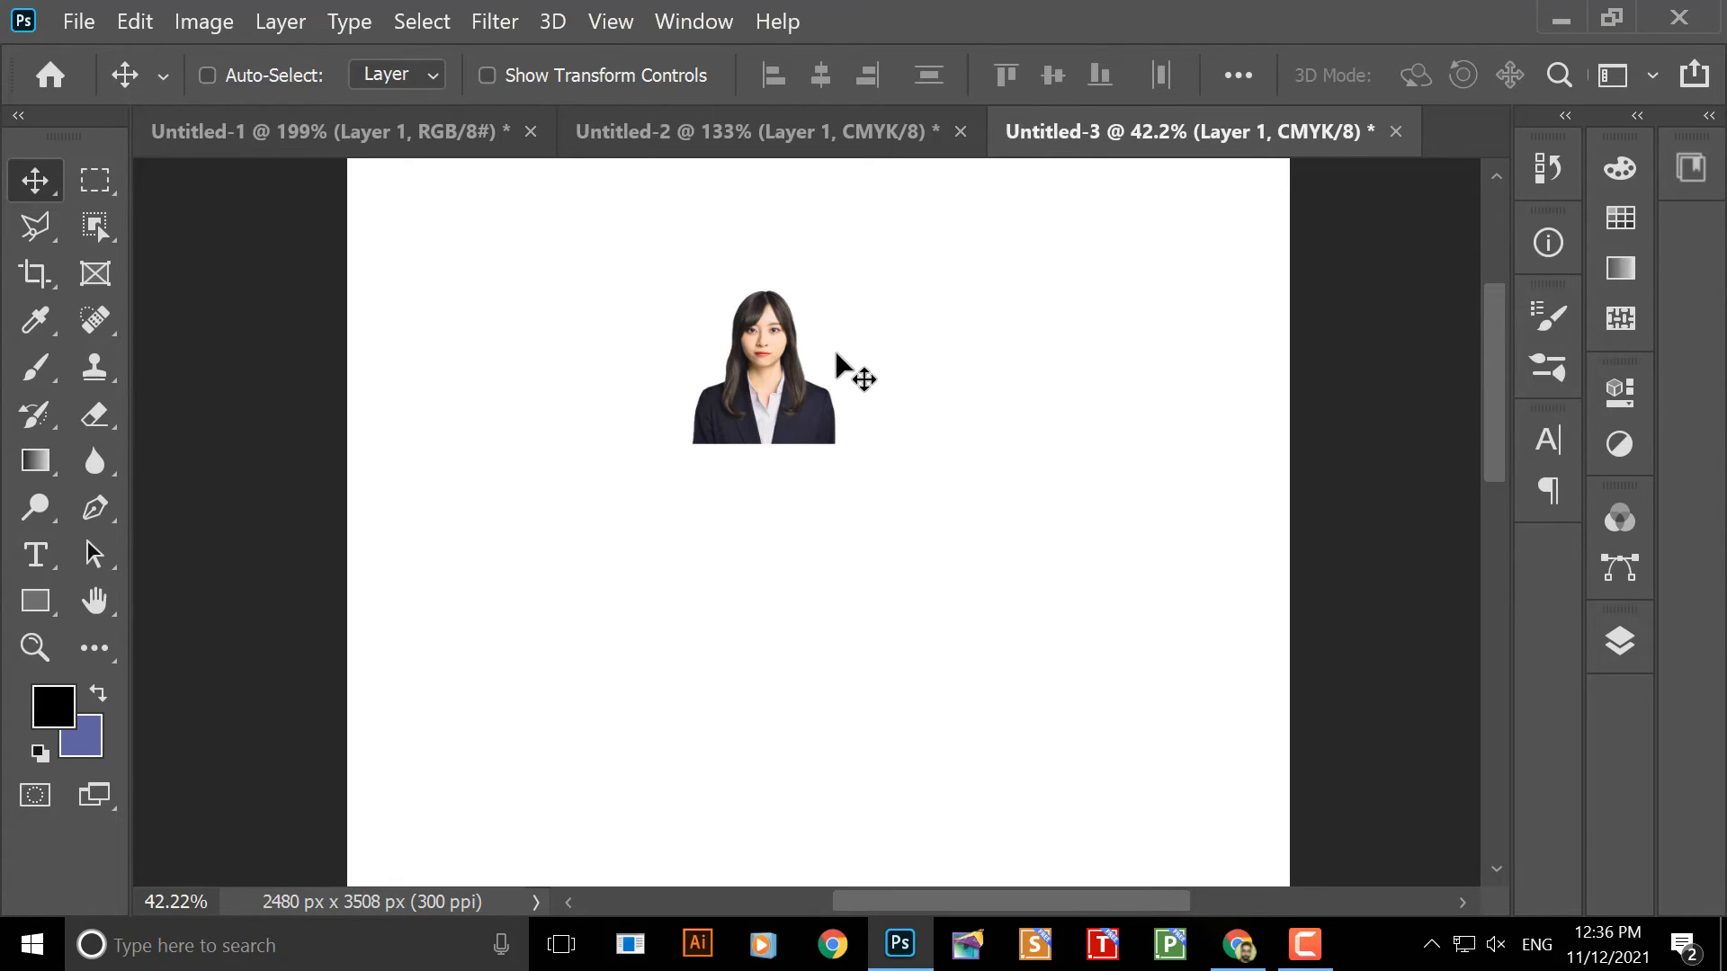
pyautogui.hotkey('ctrl', 'z')
# - In Untitled-2, select and copy the entire canvas, and merge Layer 1 down into the Background
pyautogui.click(790, 138)
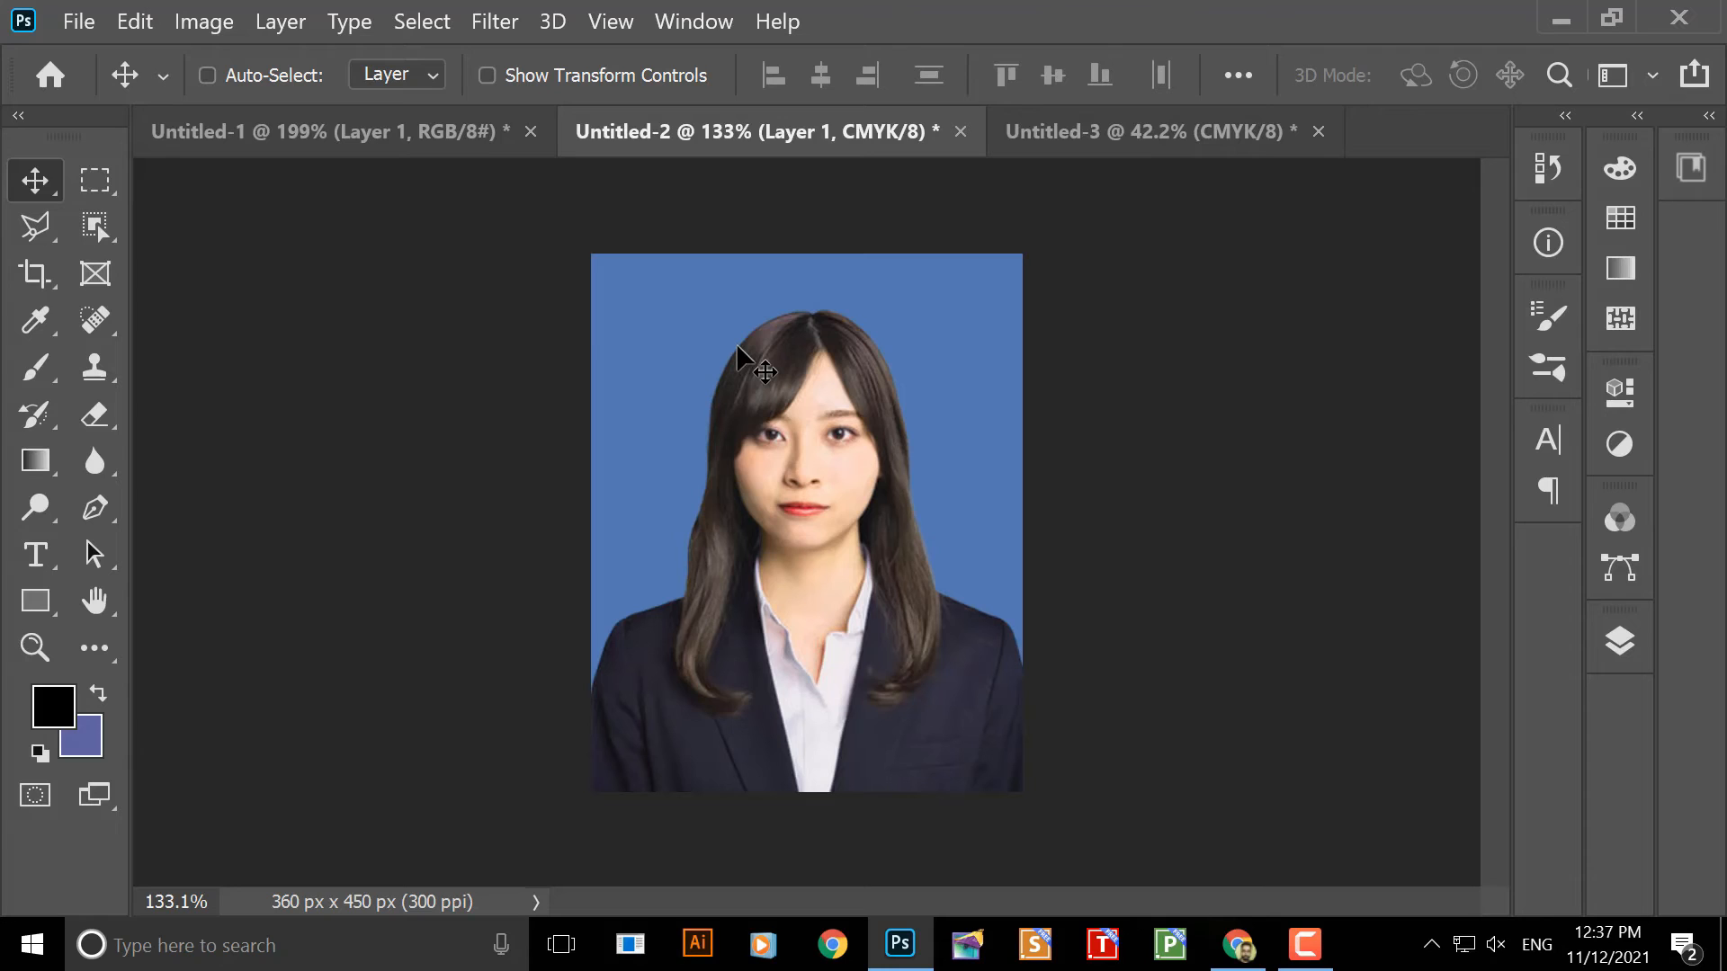
pyautogui.hotkey('ctrl', 'a')
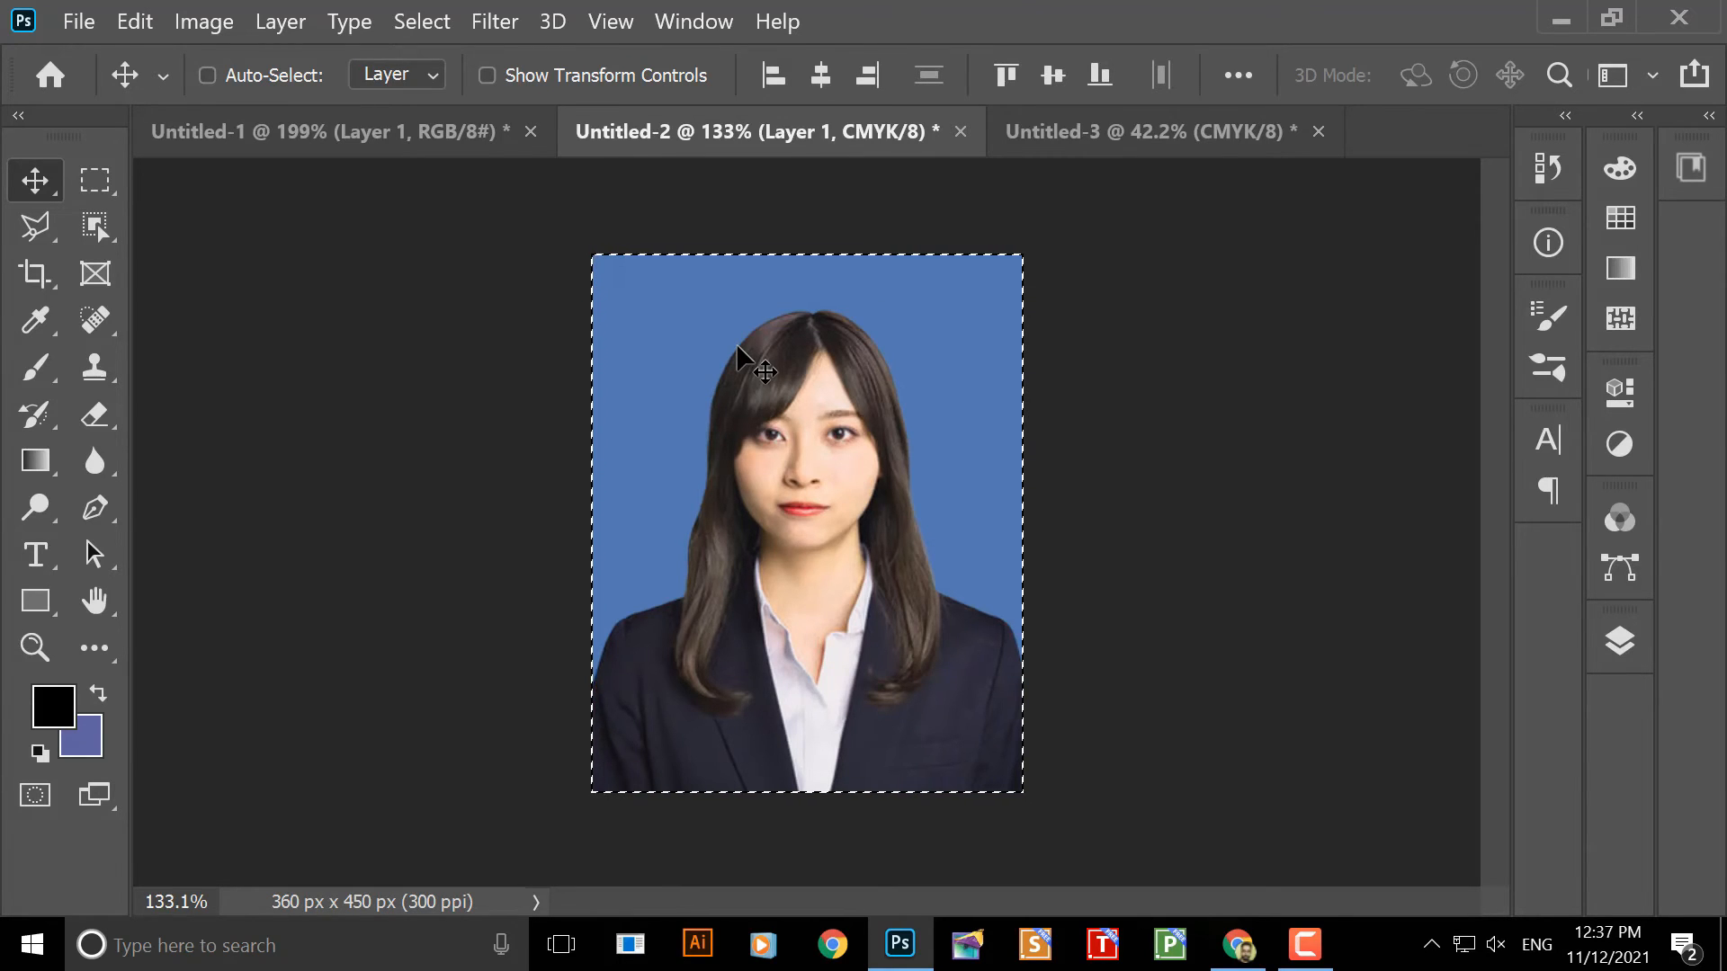
pyautogui.hotkey('ctrl', 'c')
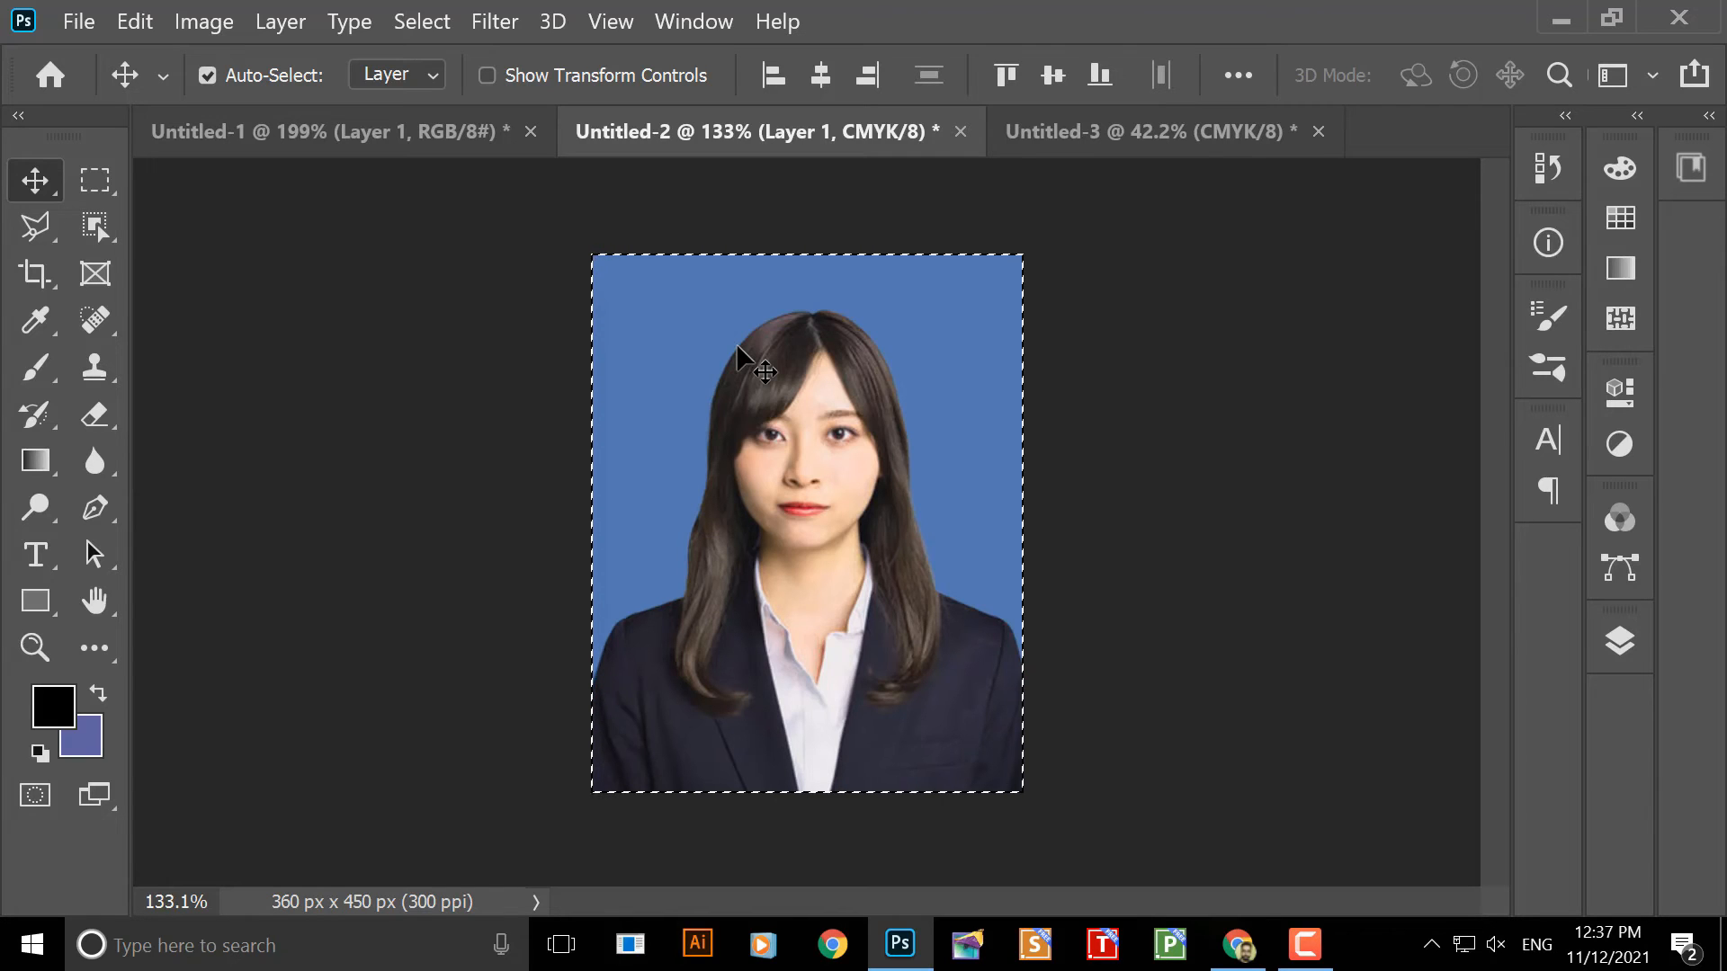
pyautogui.hotkey('ctrl', 'e')
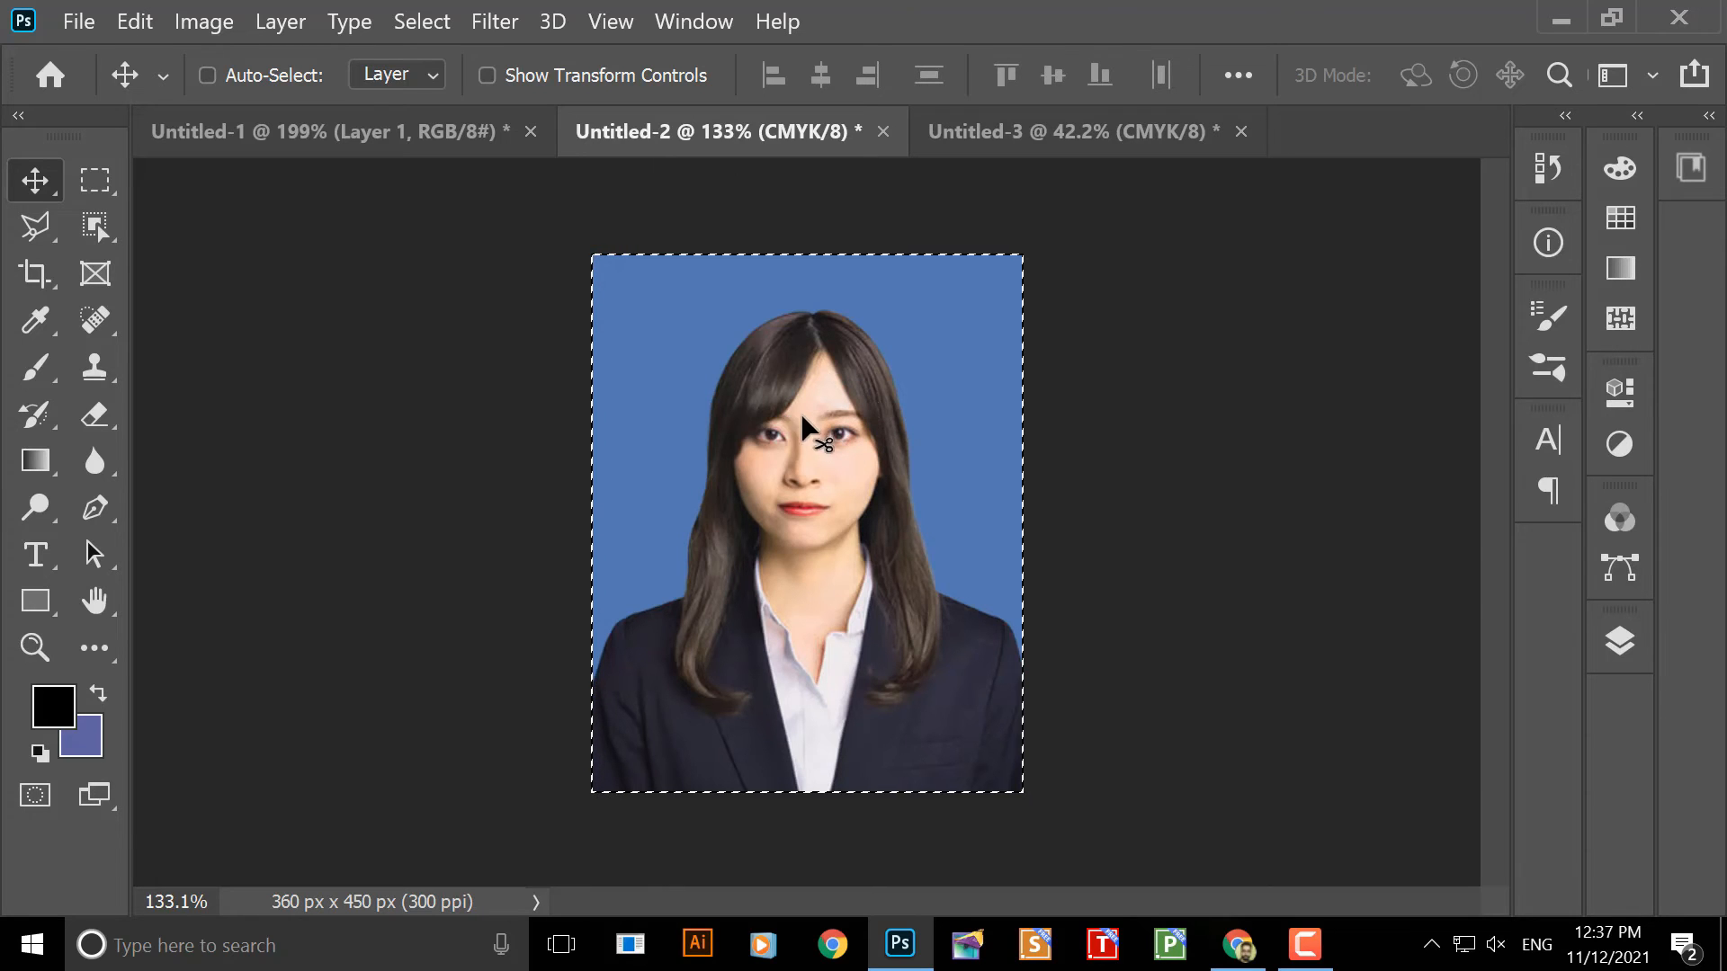
# - Copy the merged ID photo from Untitled-2 into Untitled-3 and place it near the A4 page's upper-left corner
pyautogui.moveTo(796, 421); pyautogui.dragTo(511, 311)
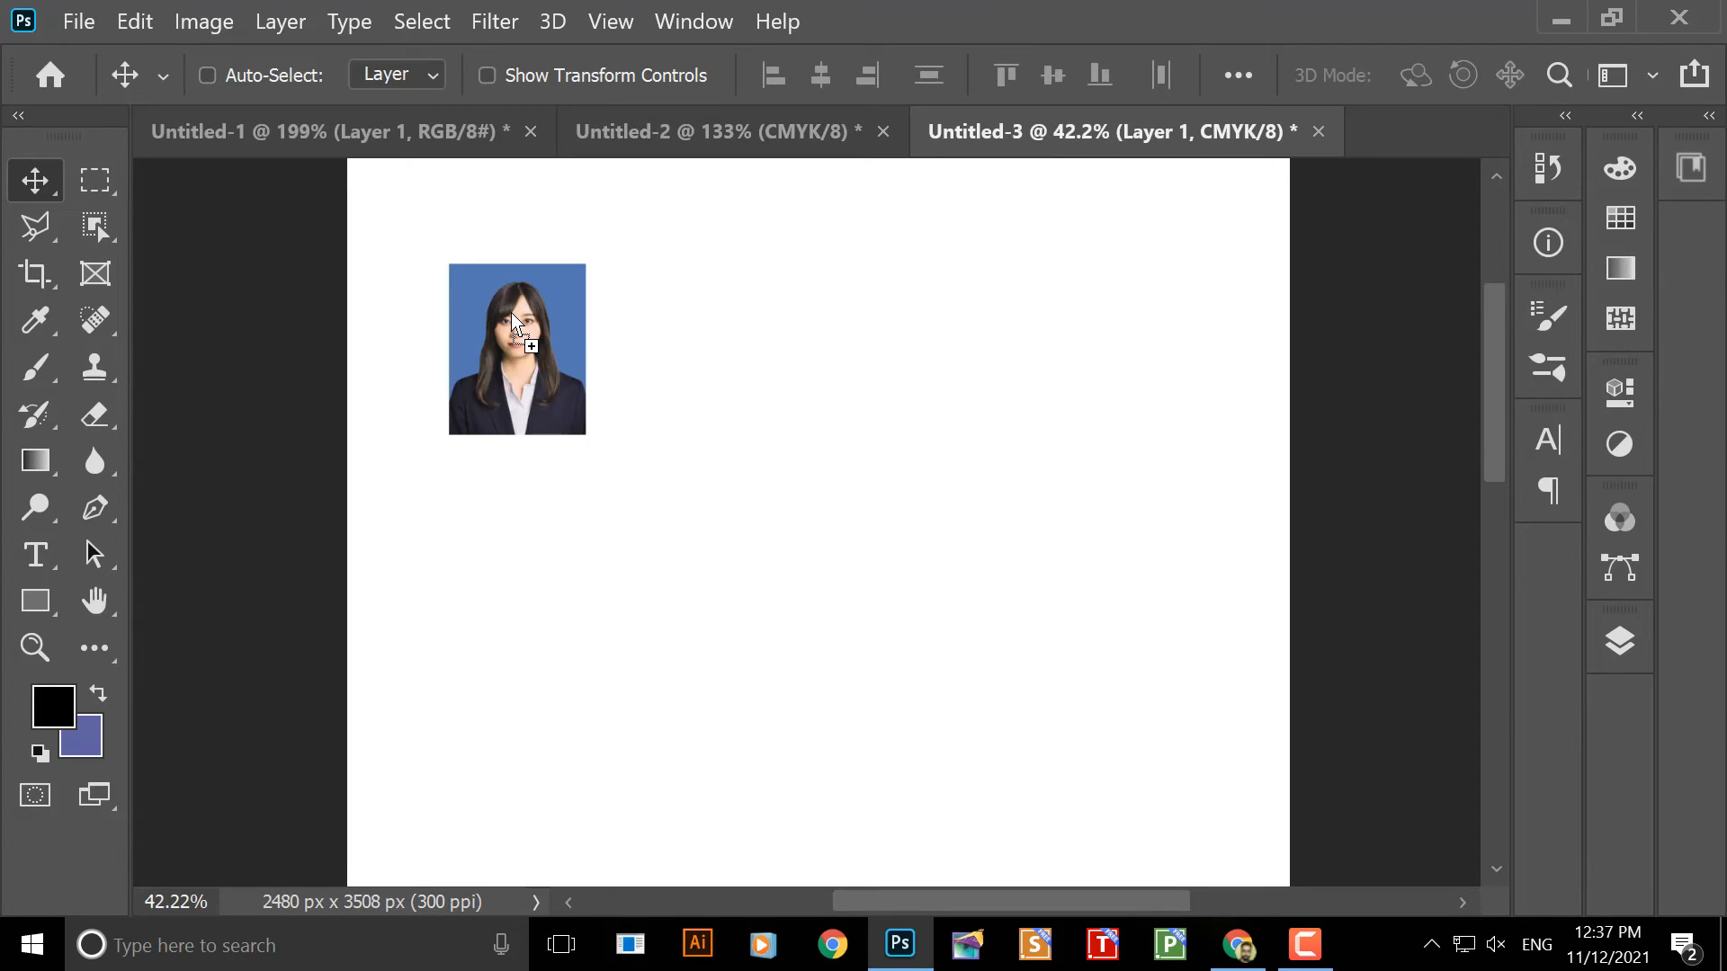
pyautogui.moveTo(710, 306); pyautogui.dragTo(728, 451)
pyautogui.scroll(5, 508, 494)
pyautogui.scroll(2, 504, 491)
pyautogui.scroll(-7, 504, 492)
pyautogui.moveTo(530, 469); pyautogui.dragTo(618, 477)
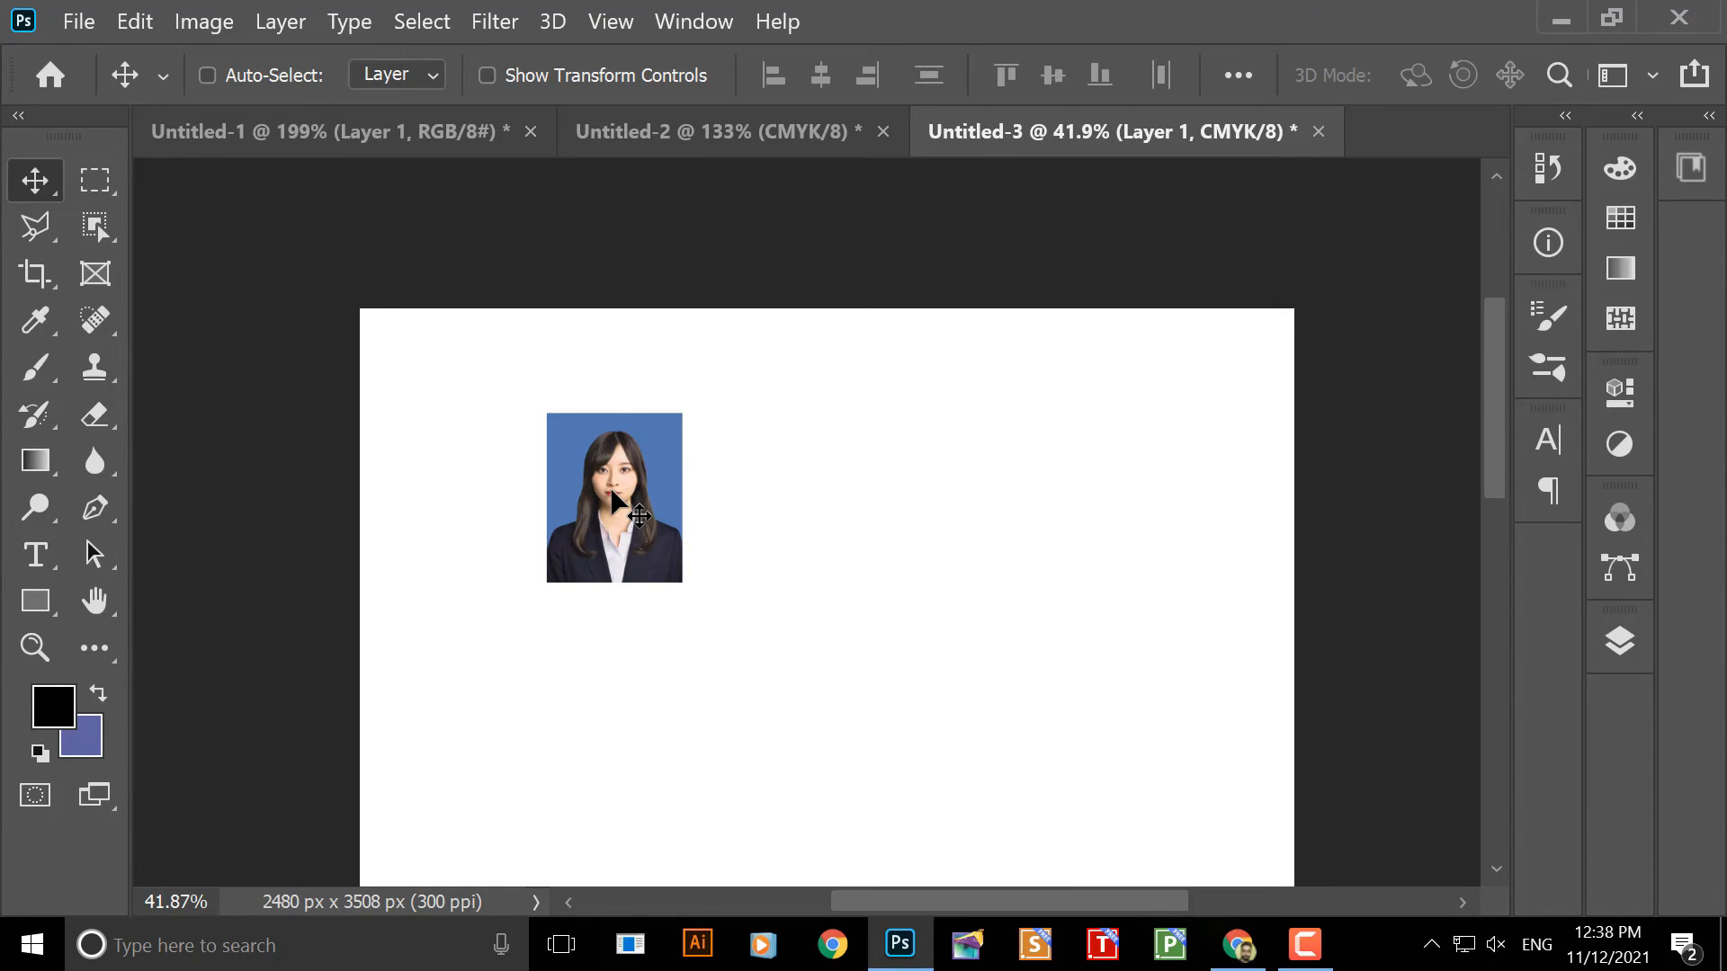
pyautogui.click(720, 133)
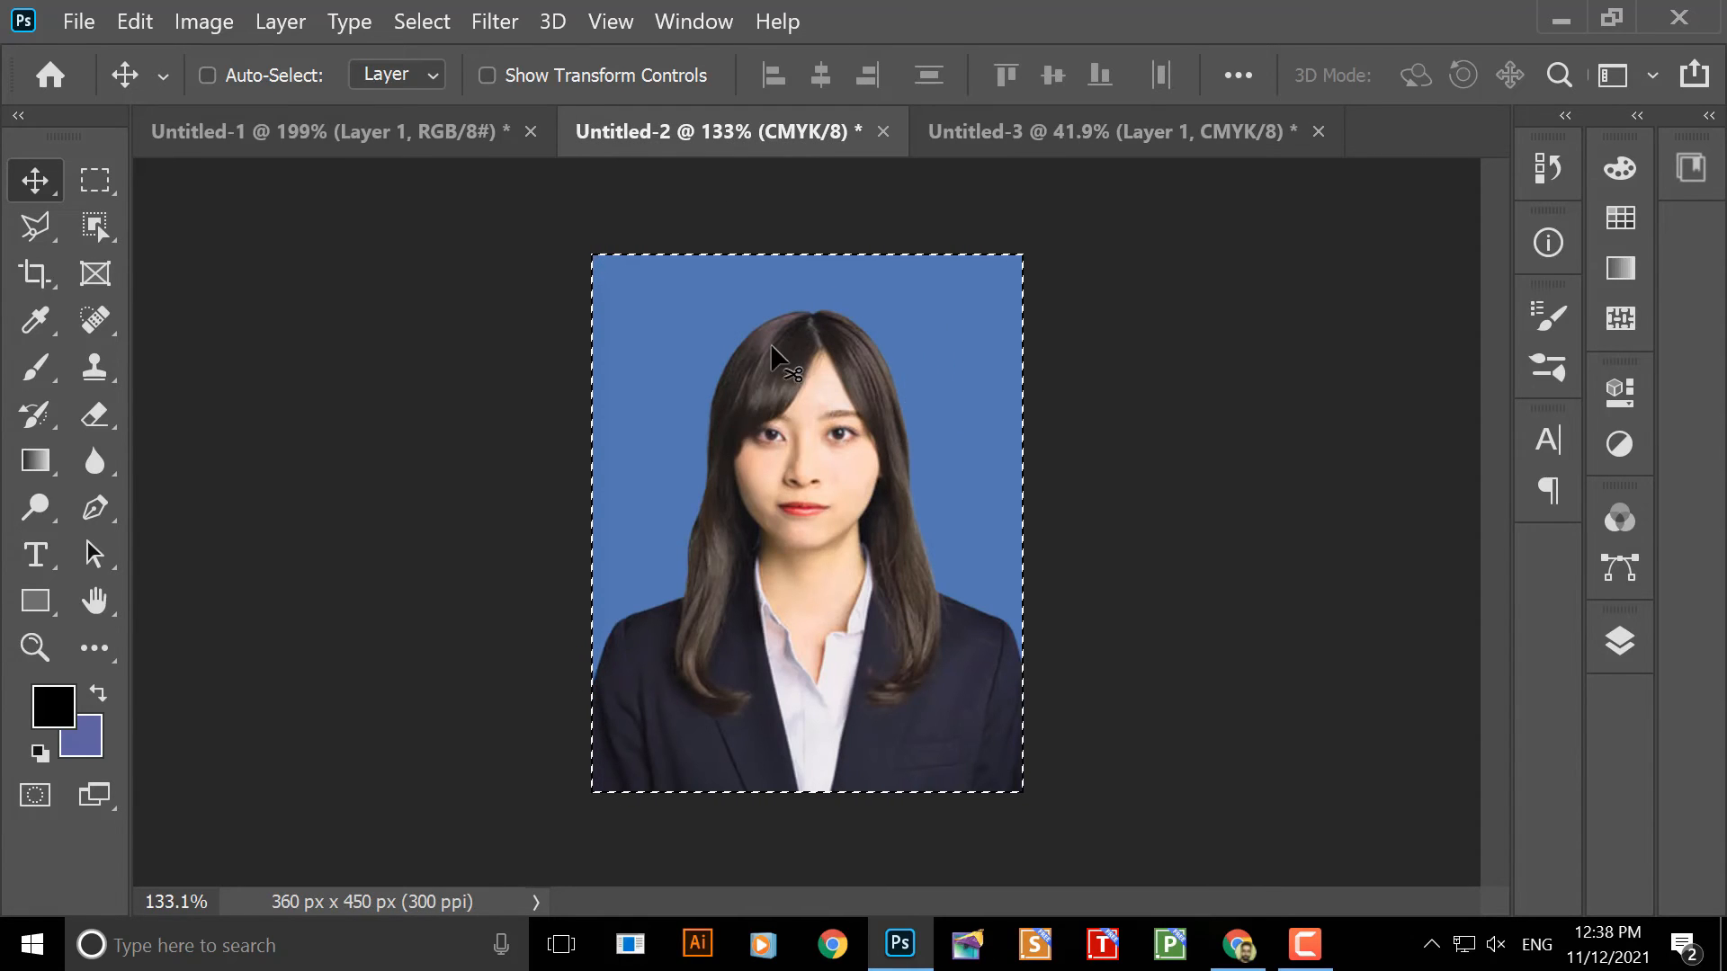
pyautogui.click(1034, 129)
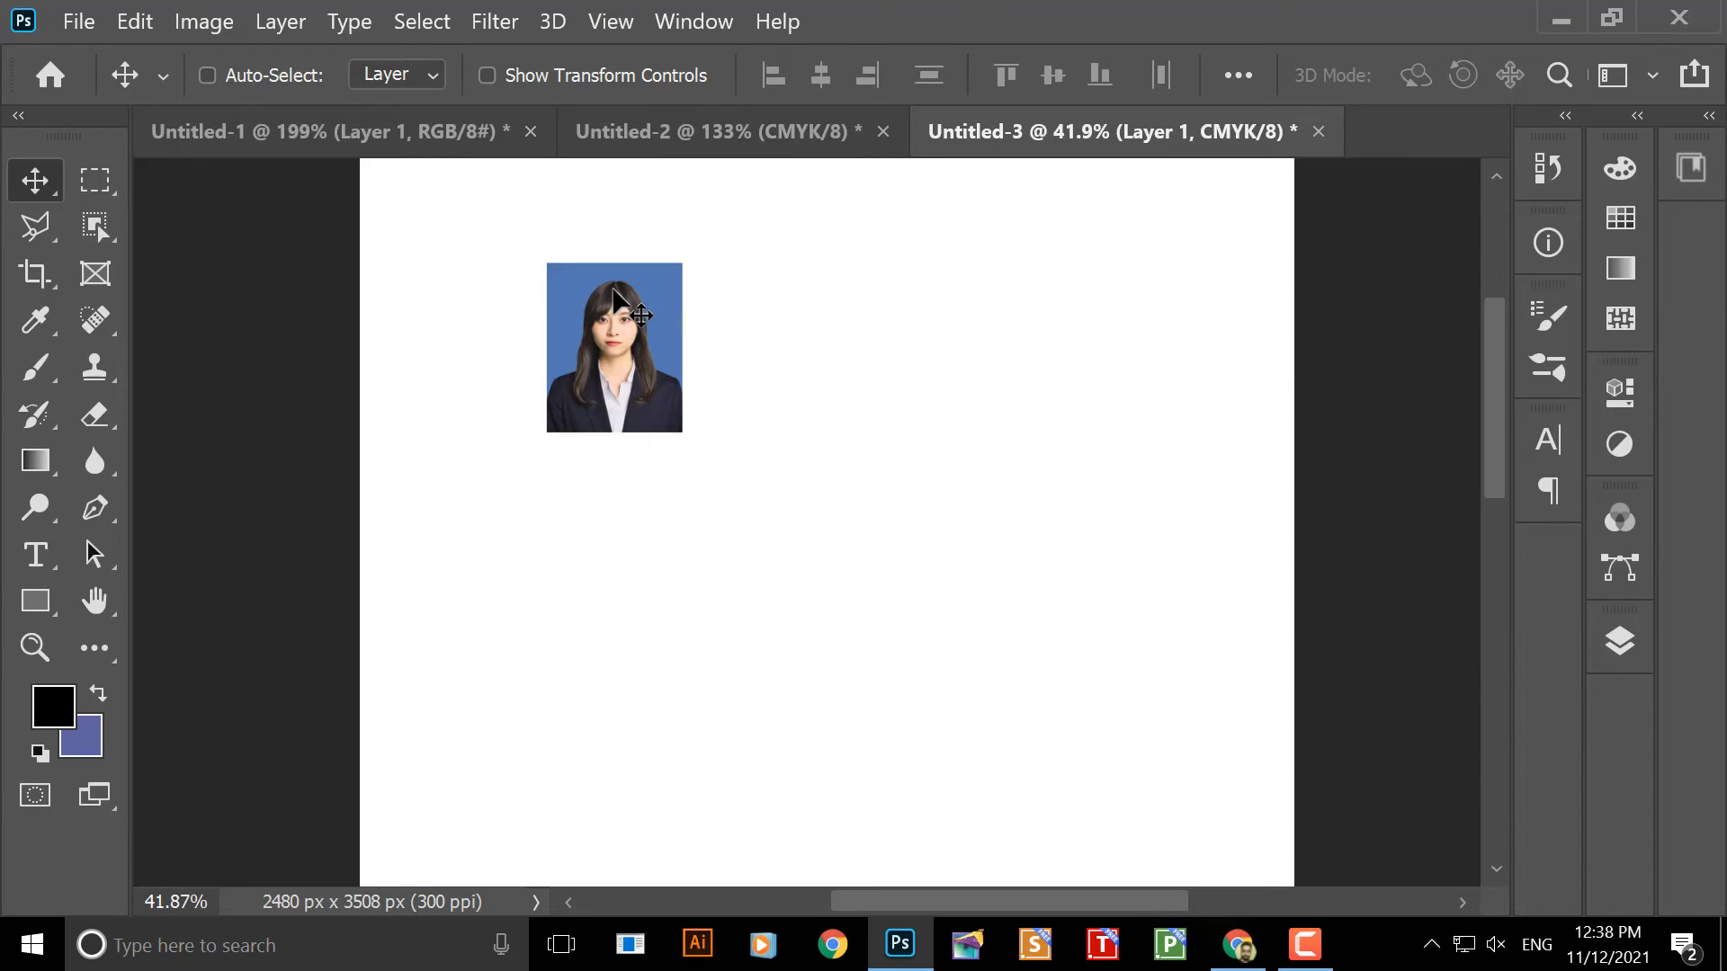
pyautogui.moveTo(767, 274); pyautogui.dragTo(754, 408)
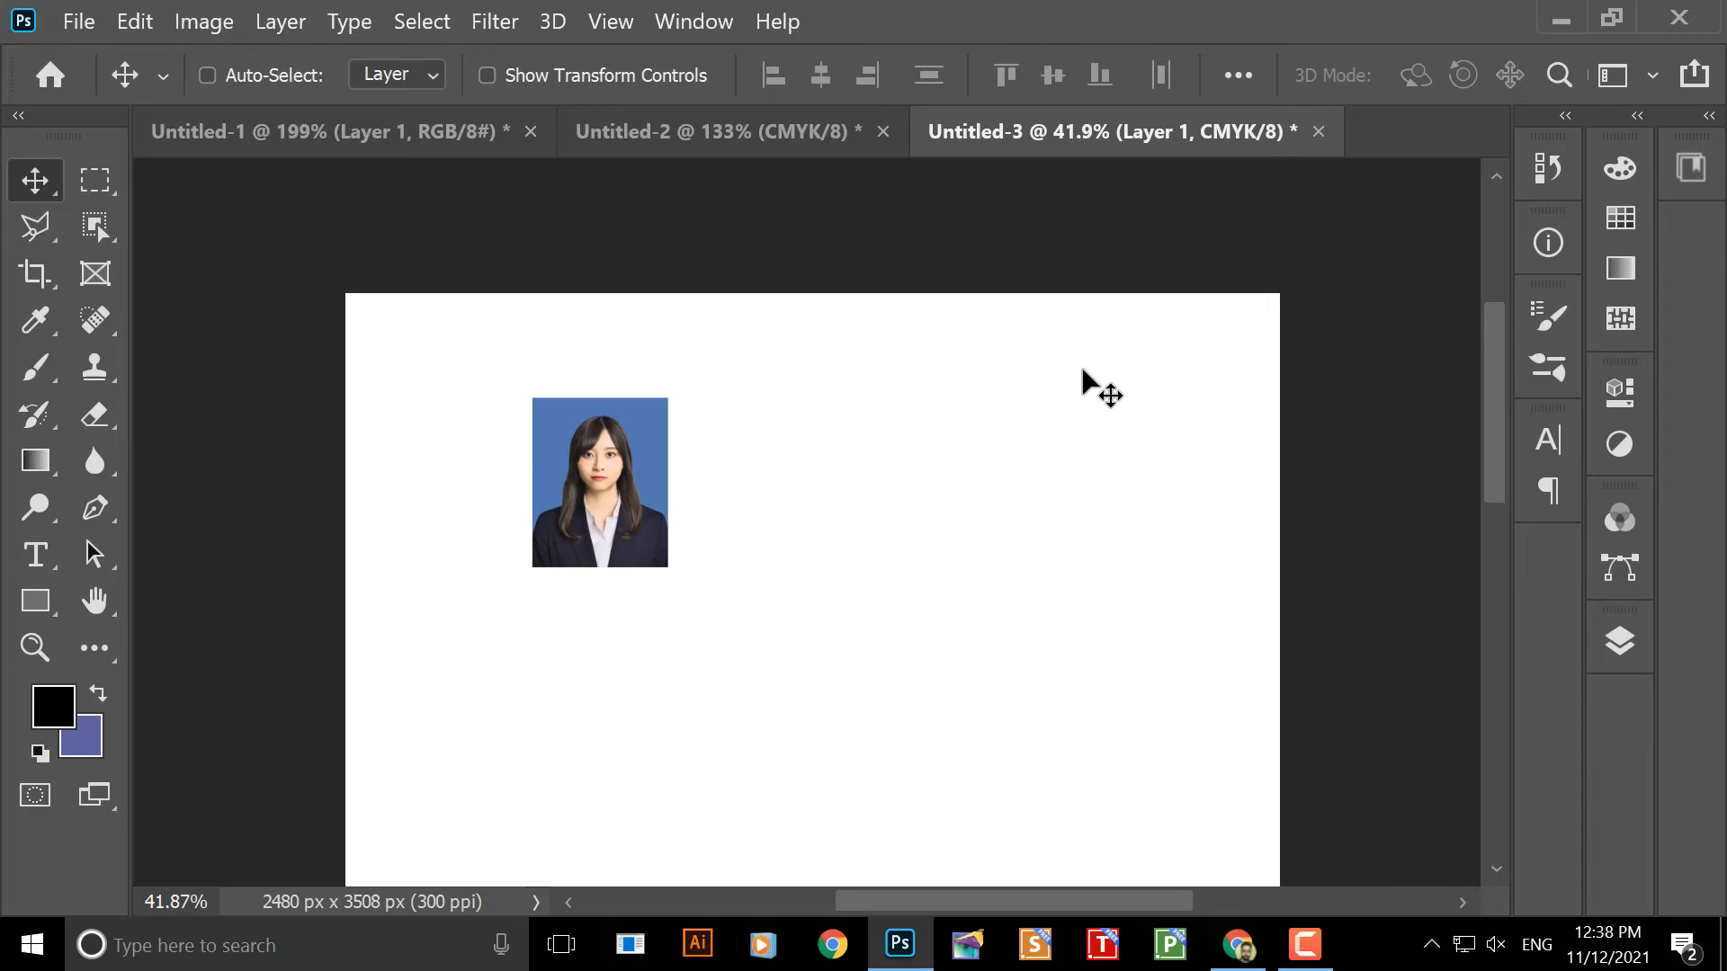
# - Select the ID photo's Layer 1 and move it into the A4 page's upper-left corner, leaving a narrow margin
pyautogui.moveTo(829, 434); pyautogui.dragTo(875, 362)
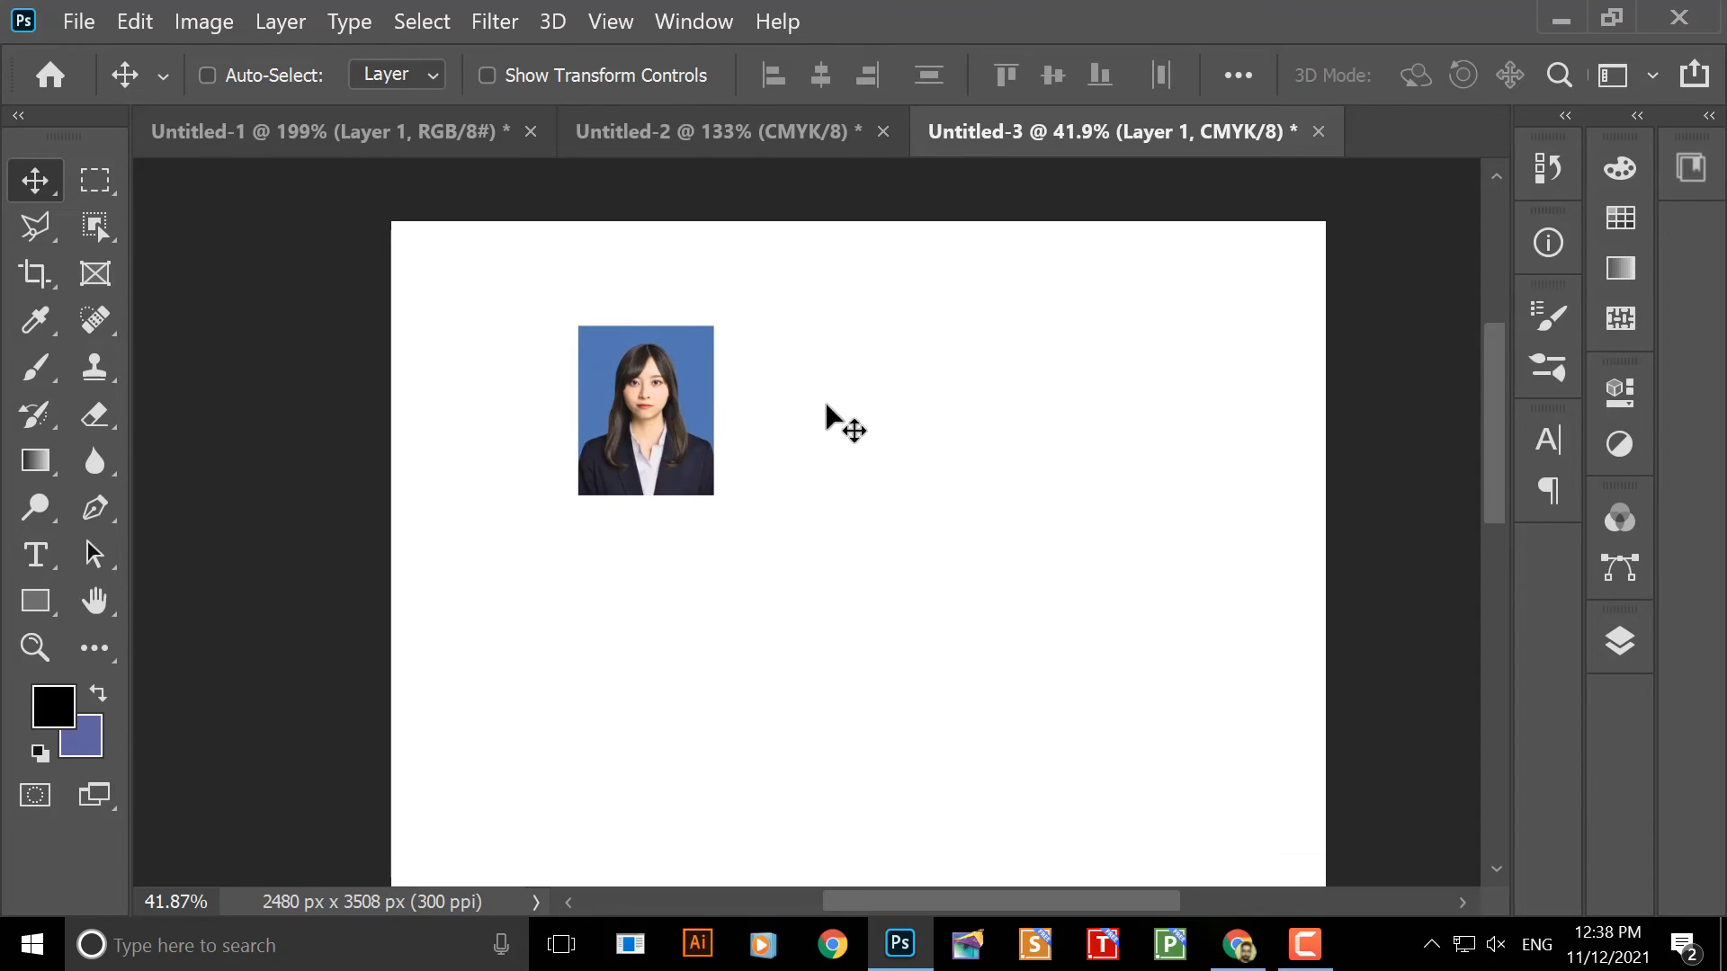
pyautogui.rightClick(635, 397)
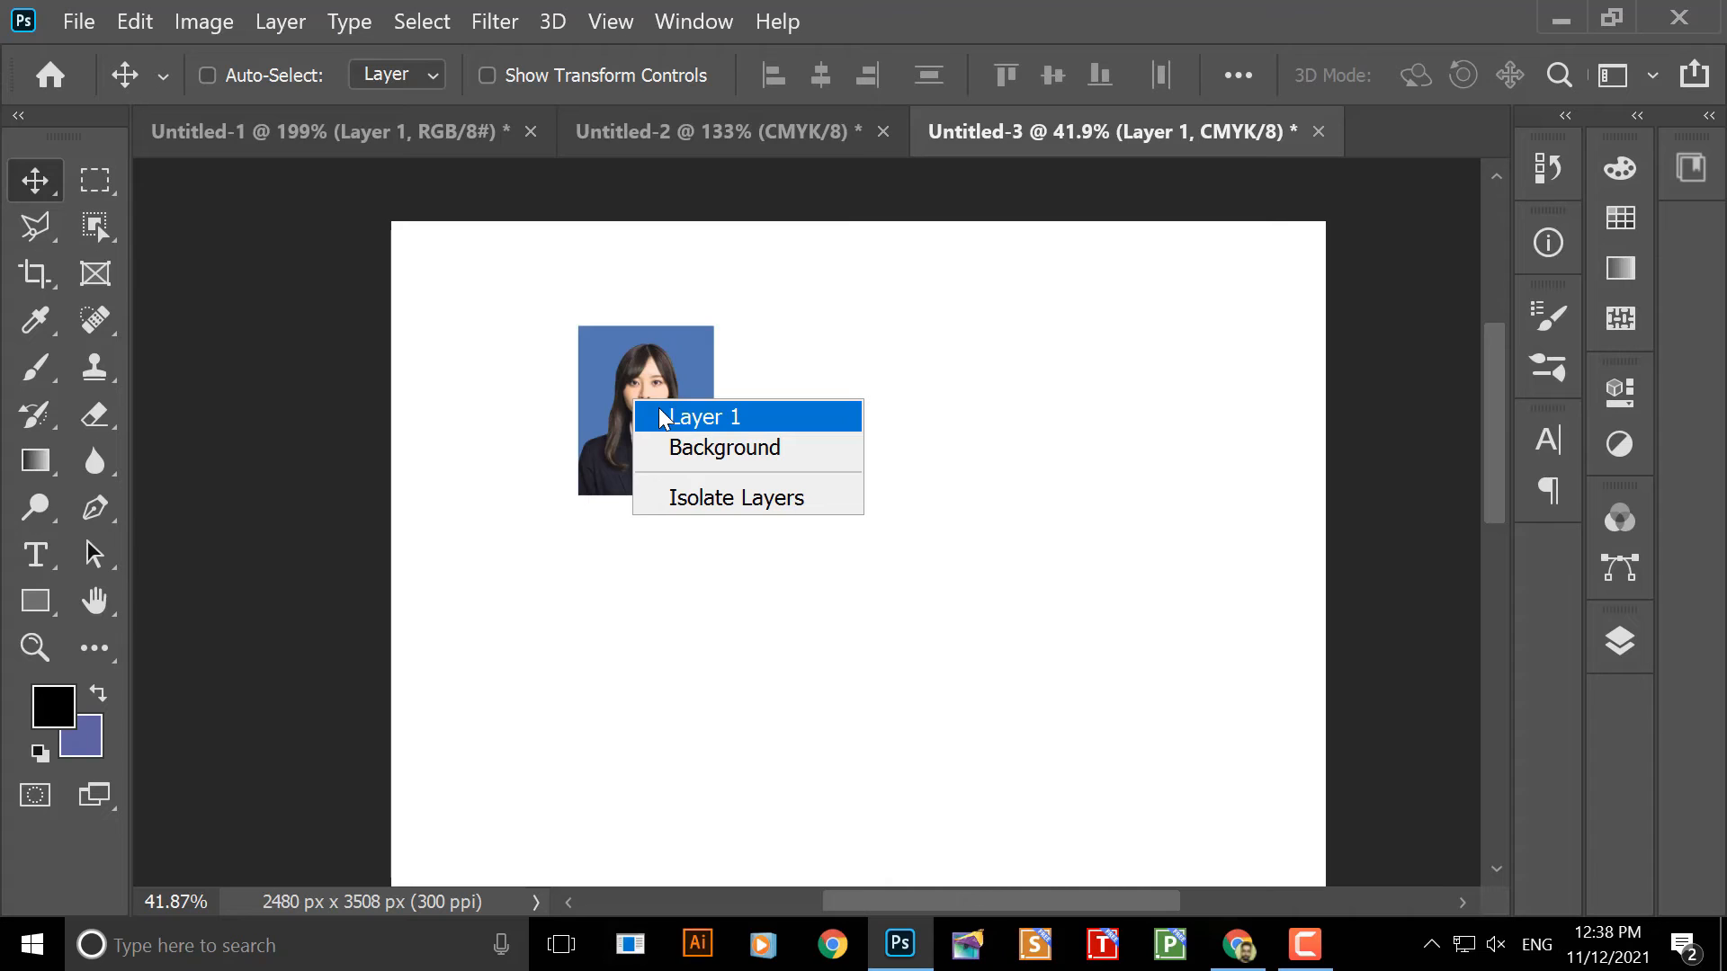
pyautogui.click(659, 409)
pyautogui.moveTo(658, 386); pyautogui.dragTo(494, 310)
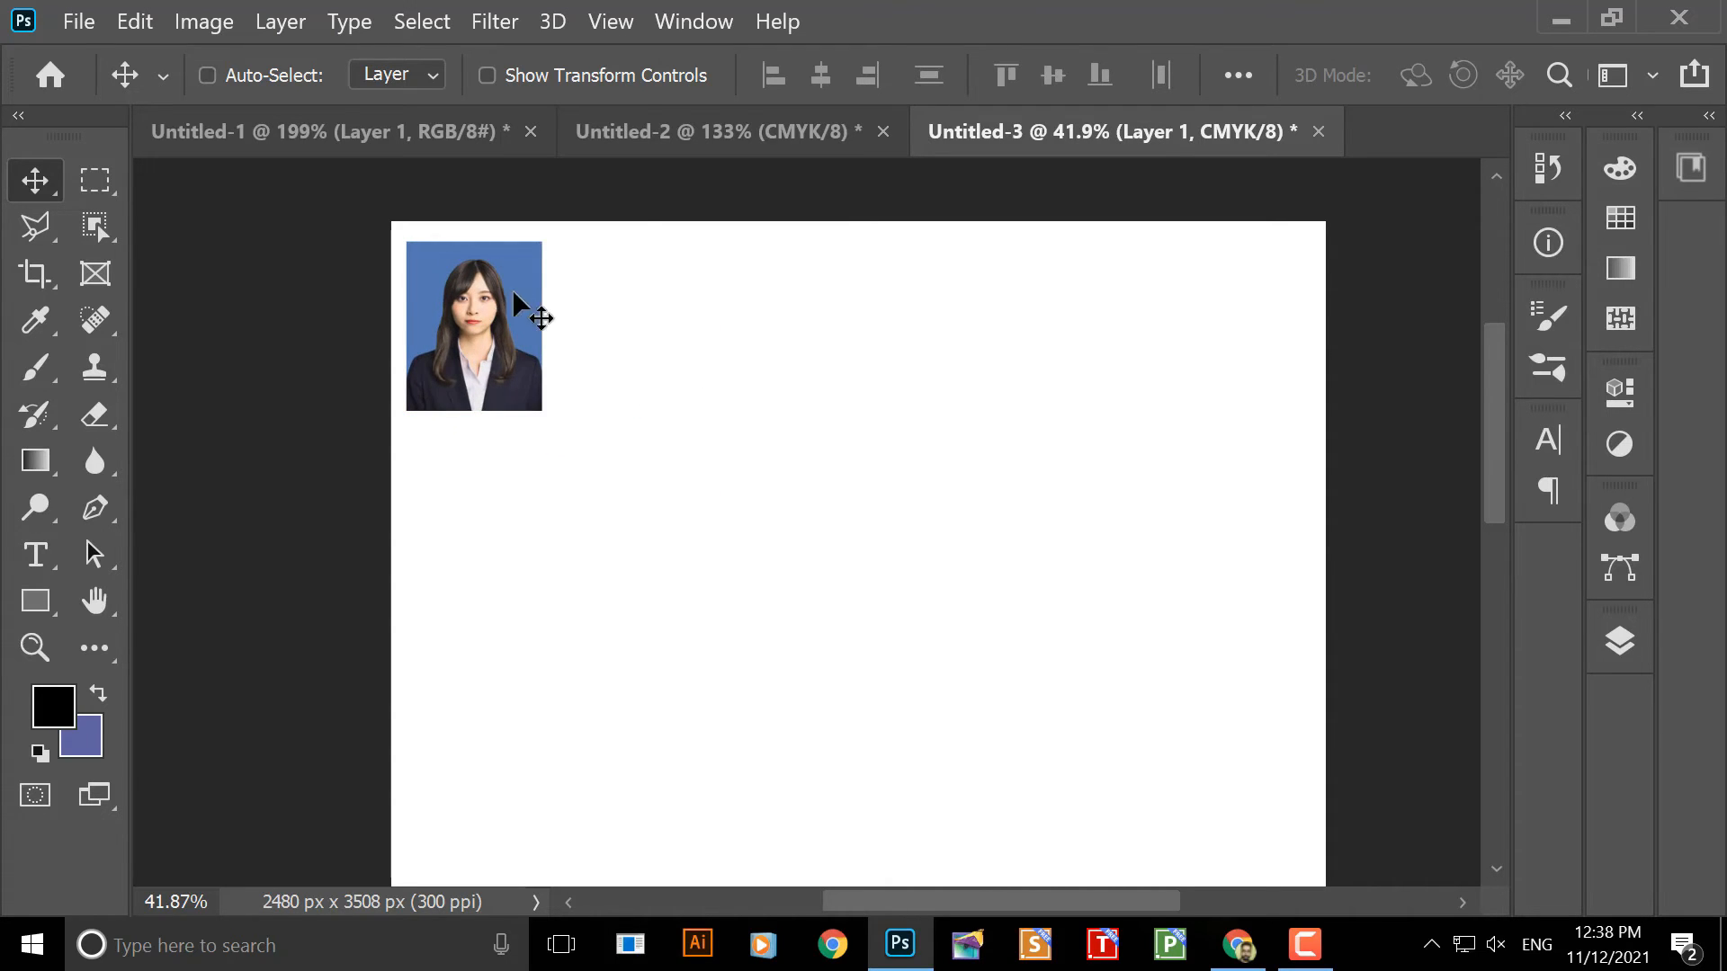
# - Examine the photo's placement in the corner and the remaining empty space across and down the A4 page
pyautogui.scroll(4, 504, 277)
pyautogui.moveTo(613, 338); pyautogui.dragTo(618, 416)
pyautogui.click(522, 407)
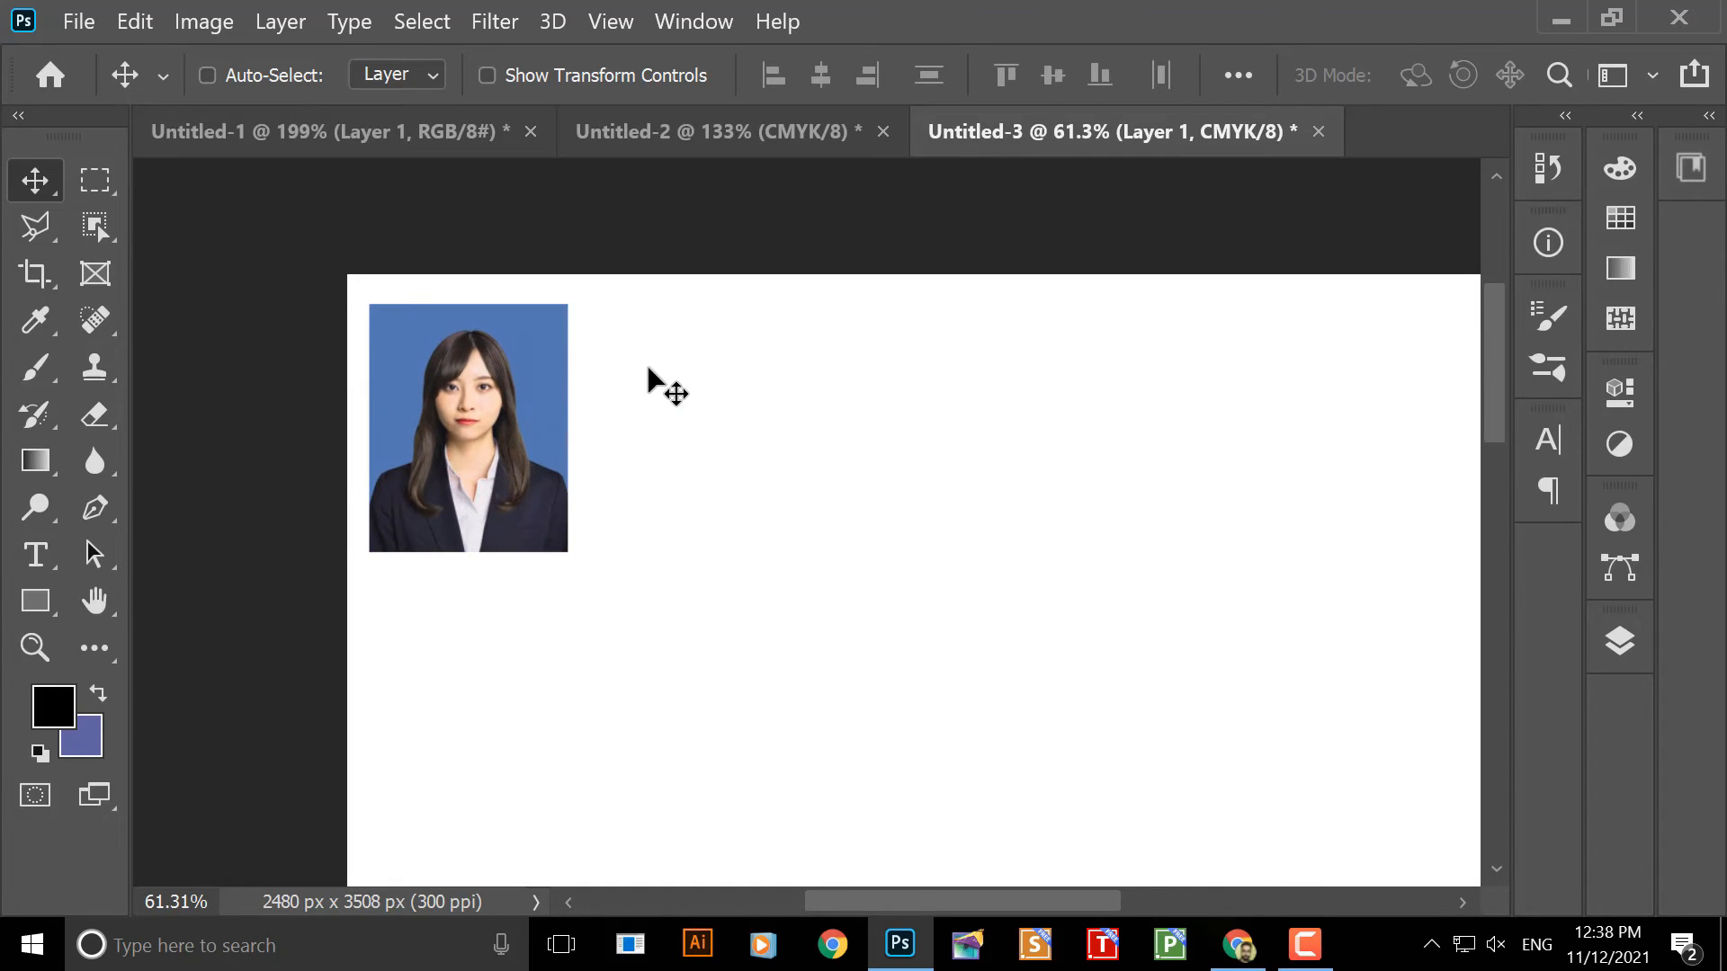
pyautogui.moveTo(681, 399); pyautogui.dragTo(904, 474)
pyautogui.moveTo(776, 413); pyautogui.dragTo(662, 396)
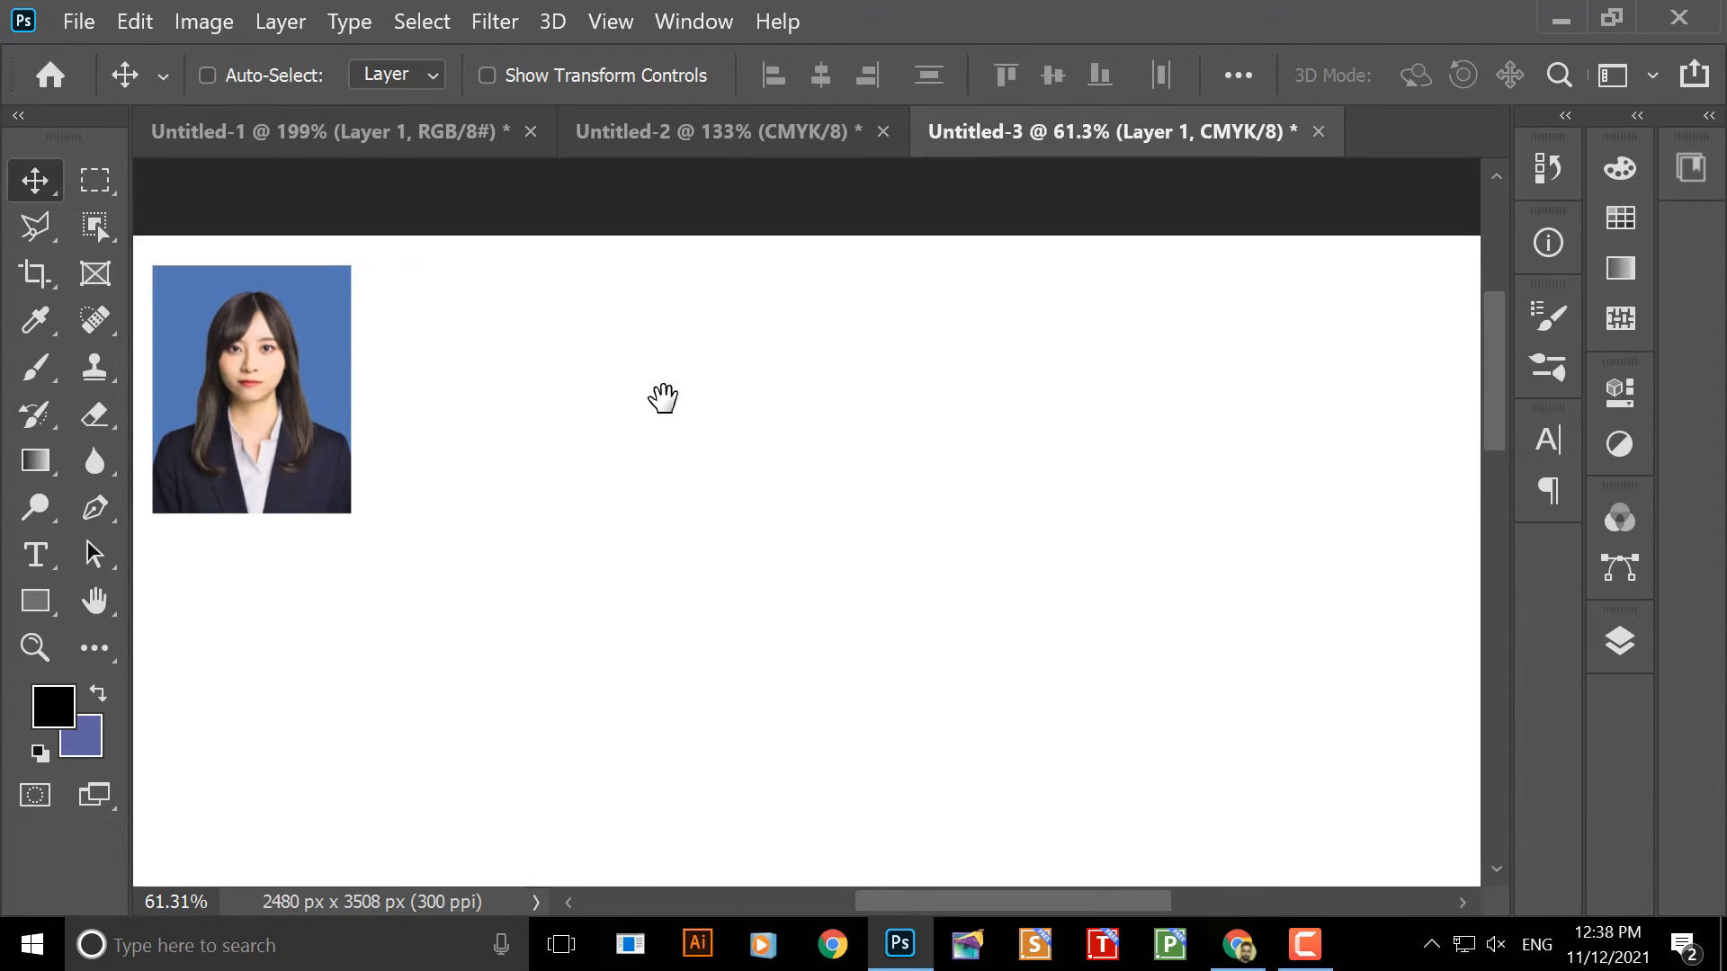
pyautogui.moveTo(1049, 513); pyautogui.dragTo(1122, 477)
pyautogui.scroll(-5, 750, 440)
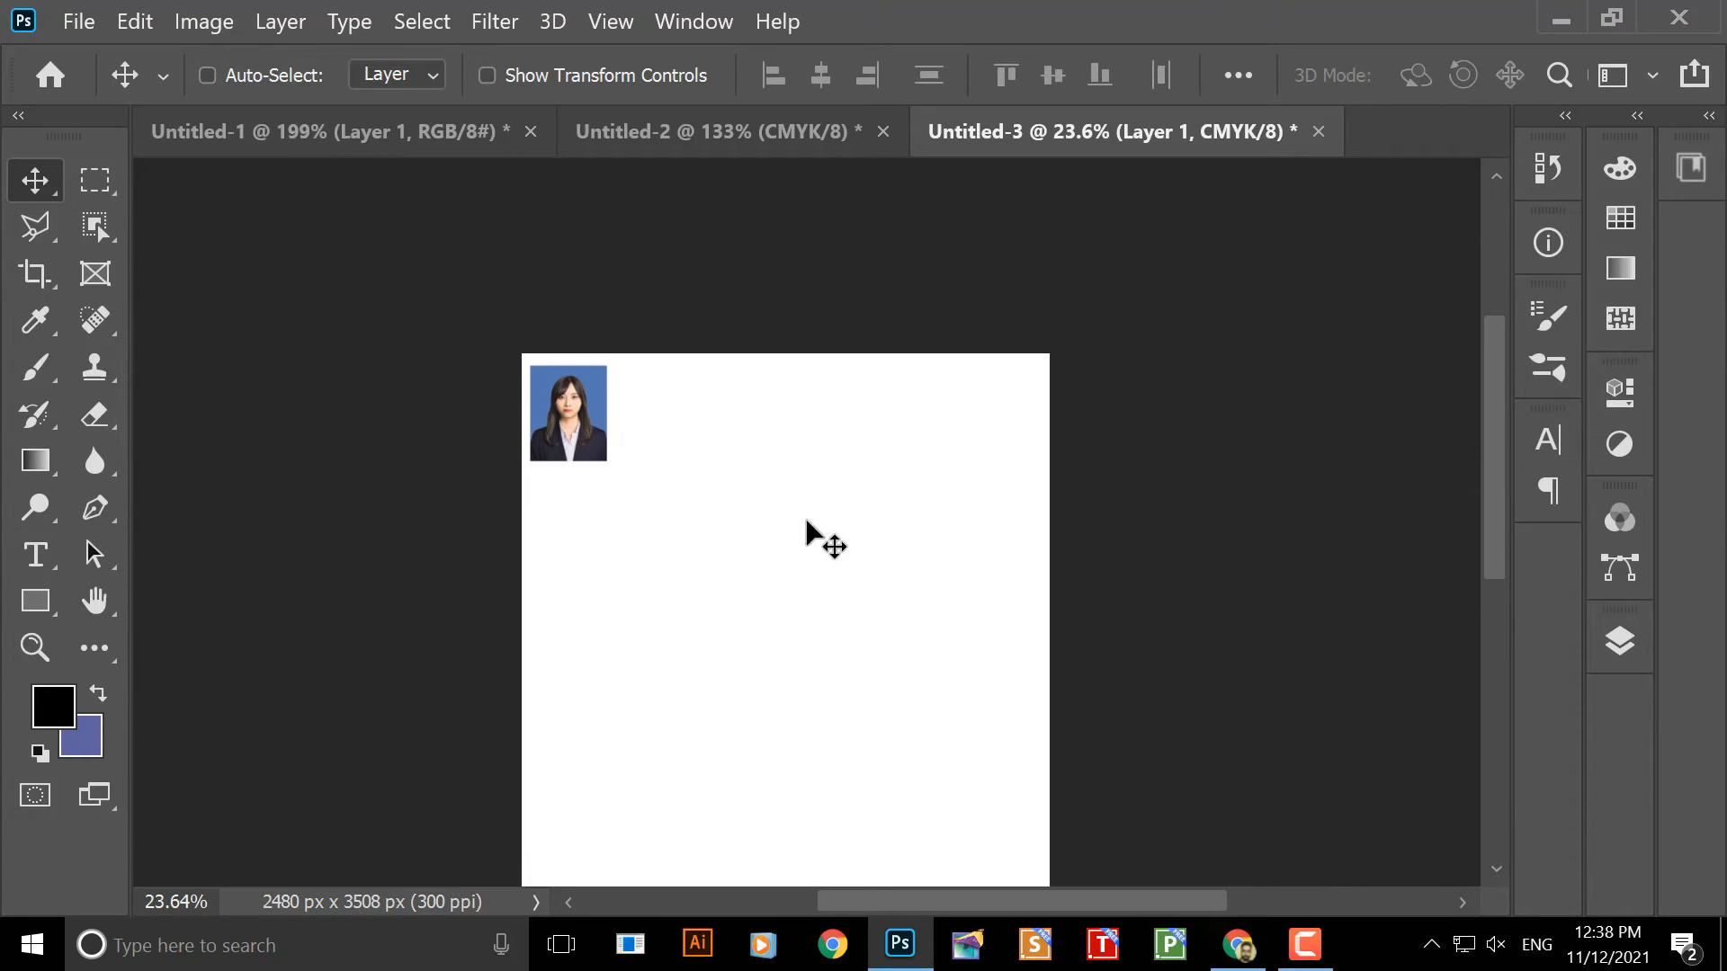
pyautogui.moveTo(863, 572); pyautogui.dragTo(852, 354)
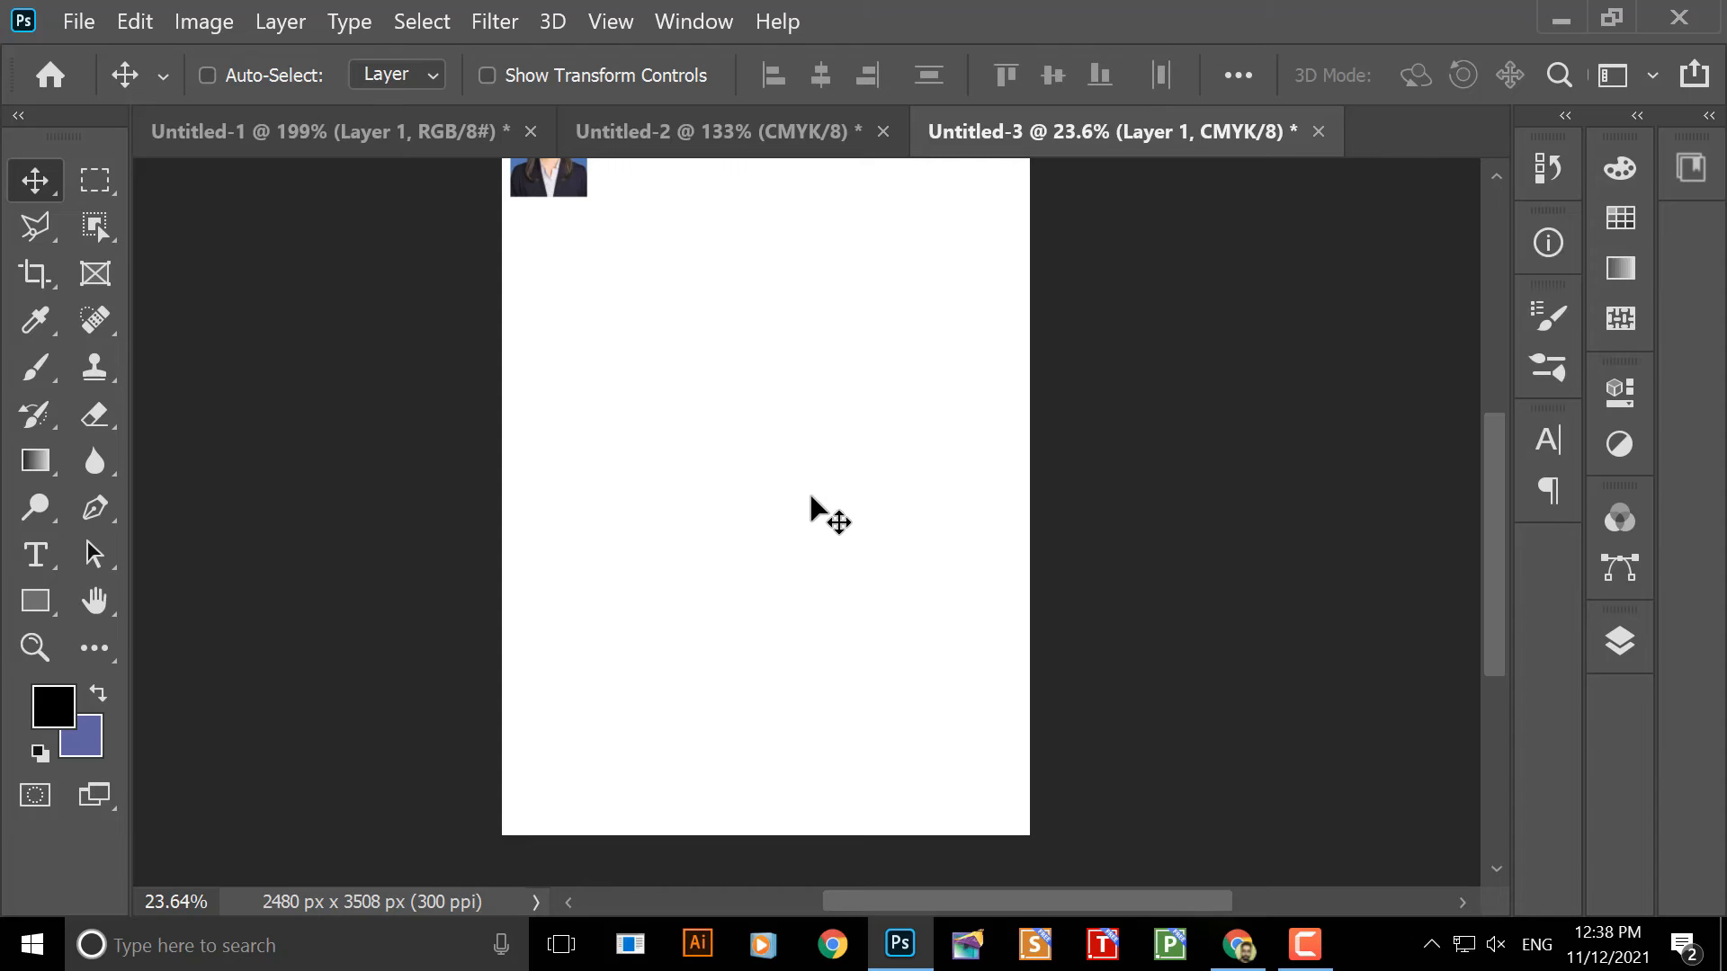
pyautogui.moveTo(806, 393); pyautogui.dragTo(790, 555)
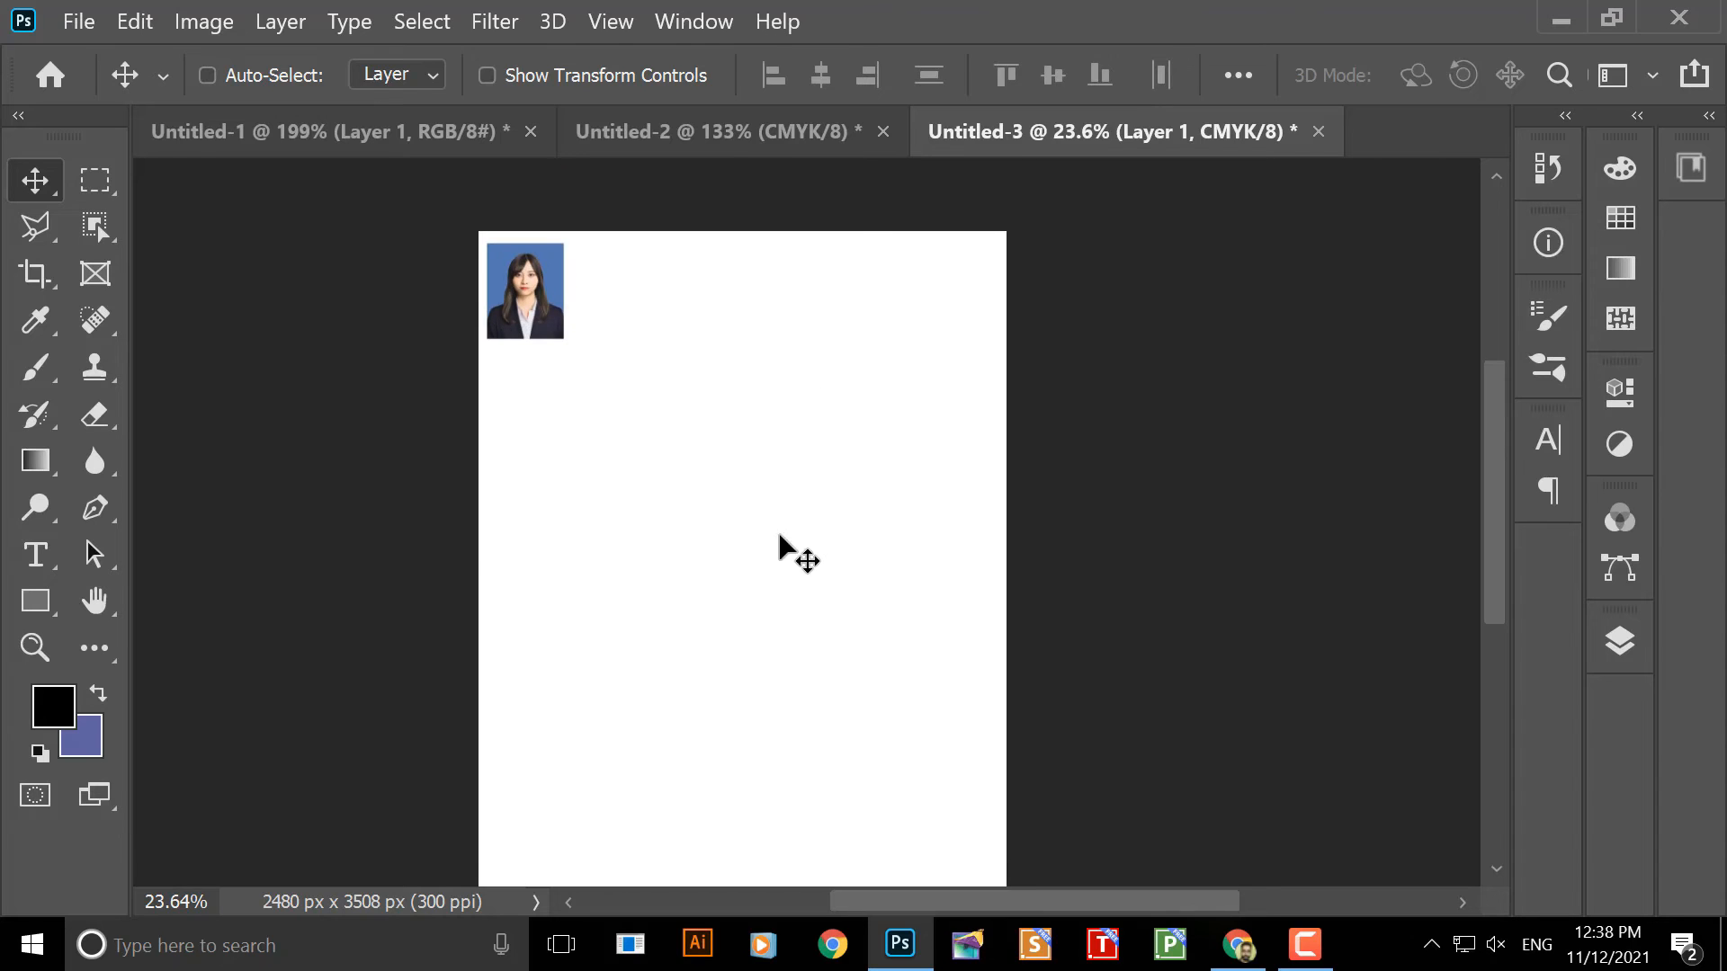
pyautogui.scroll(2, 655, 360)
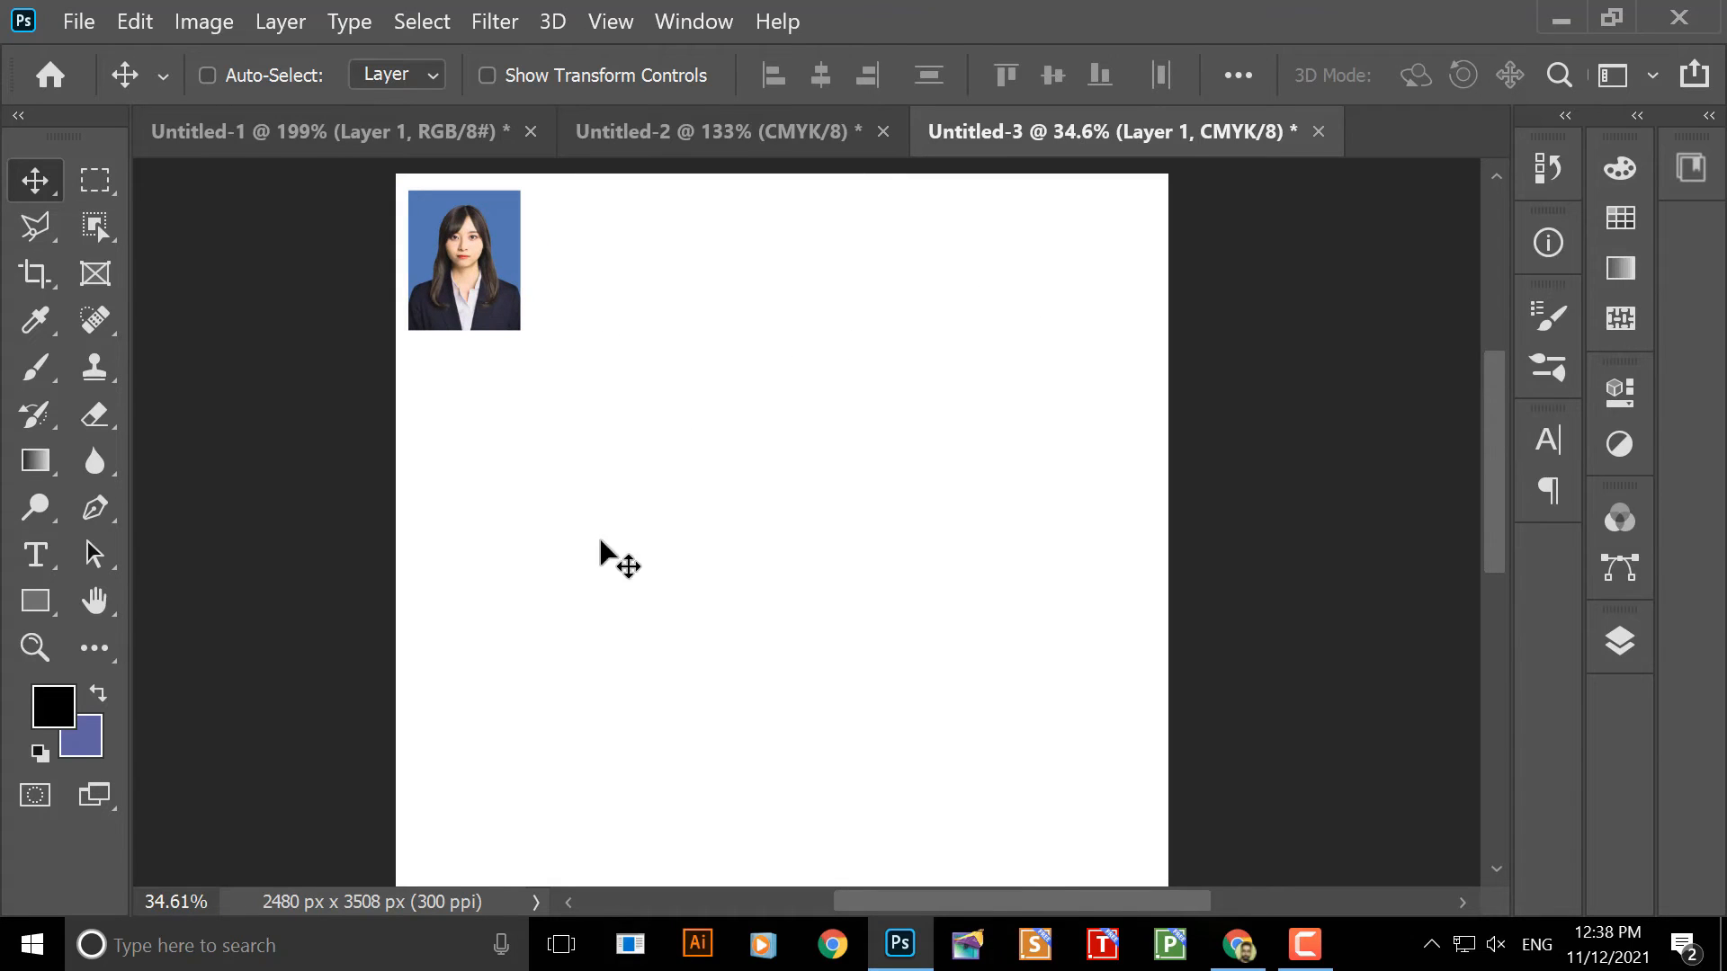
pyautogui.moveTo(801, 354); pyautogui.dragTo(840, 435)
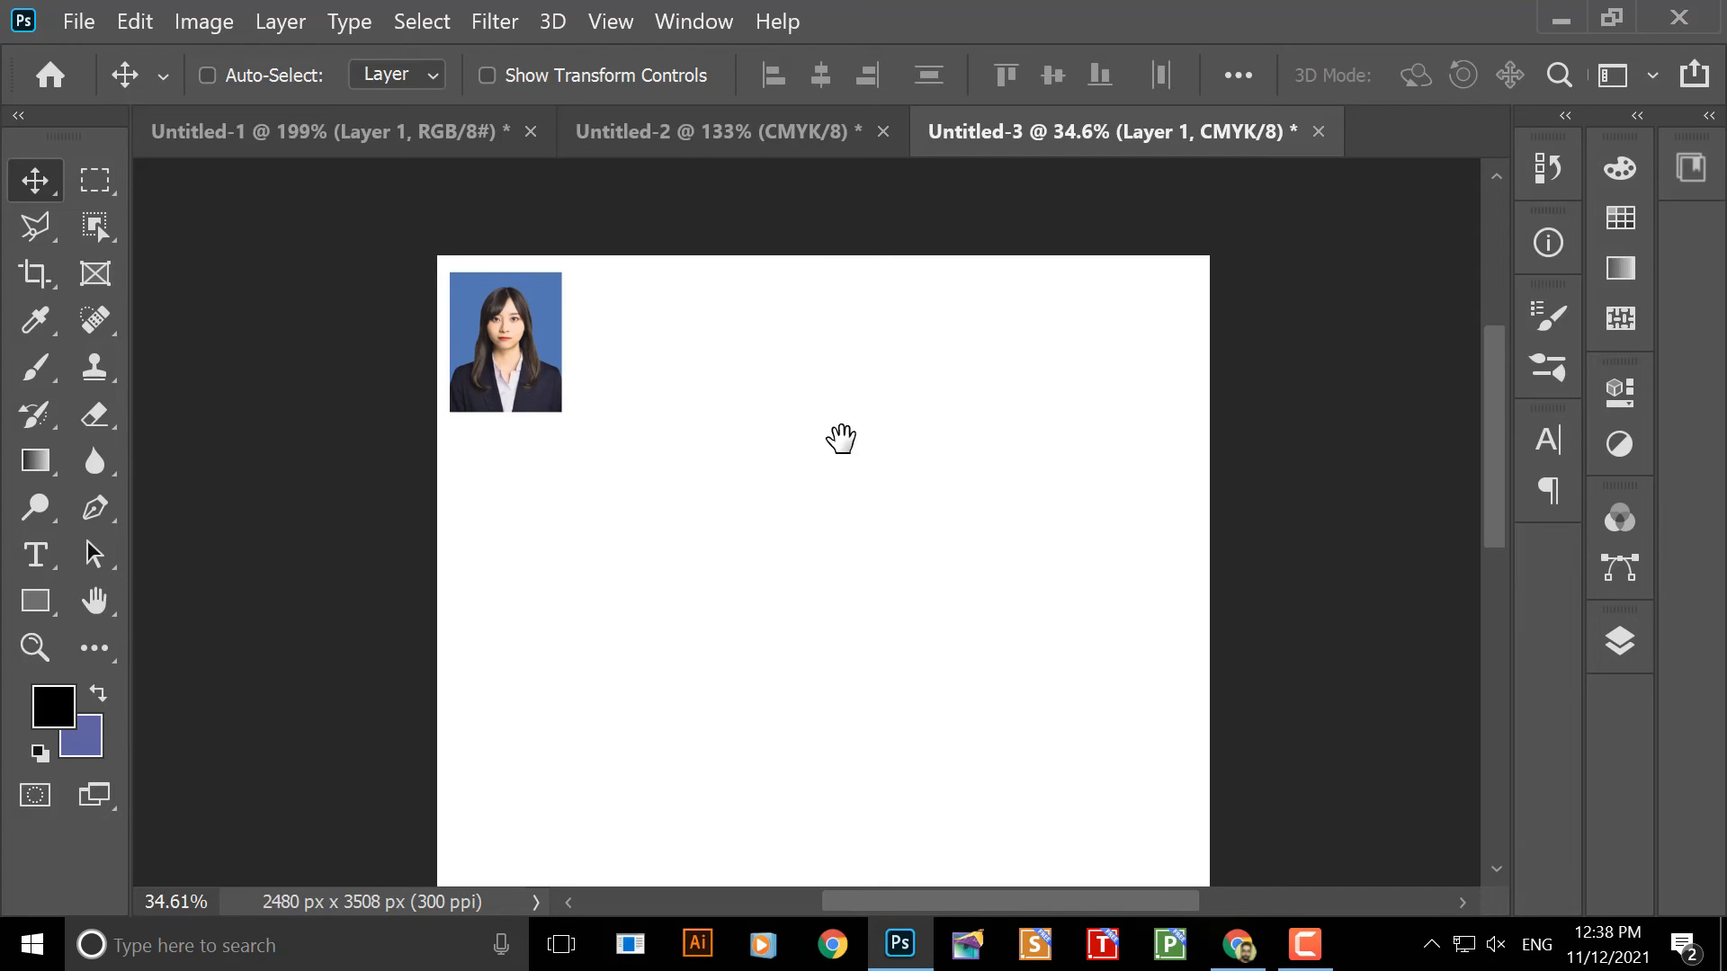
# - Select the ID photo's Layer 1 and start a Stroke layer effect on it, keeping the photo's edges in view
pyautogui.scroll(2, 620, 396)
pyautogui.scroll(2, 621, 396)
pyautogui.moveTo(559, 327); pyautogui.dragTo(789, 547)
pyautogui.scroll(3, 836, 608)
pyautogui.rightClick(559, 367)
pyautogui.click(583, 382)
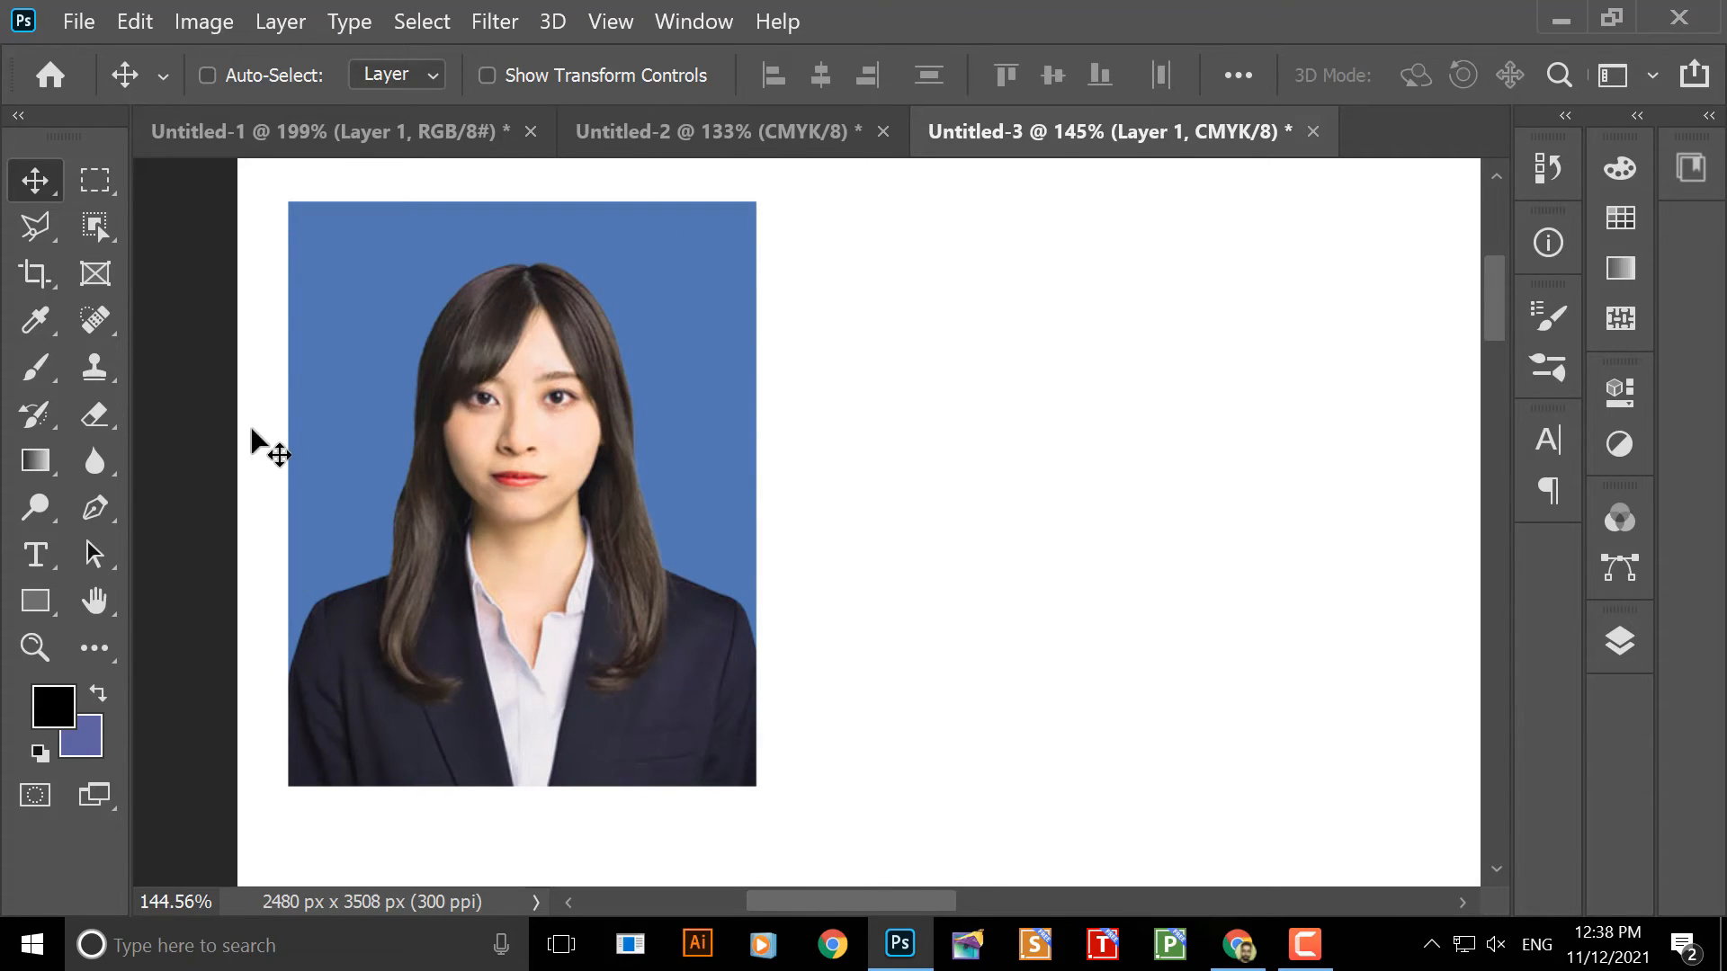
pyautogui.moveTo(617, 421); pyautogui.dragTo(610, 419)
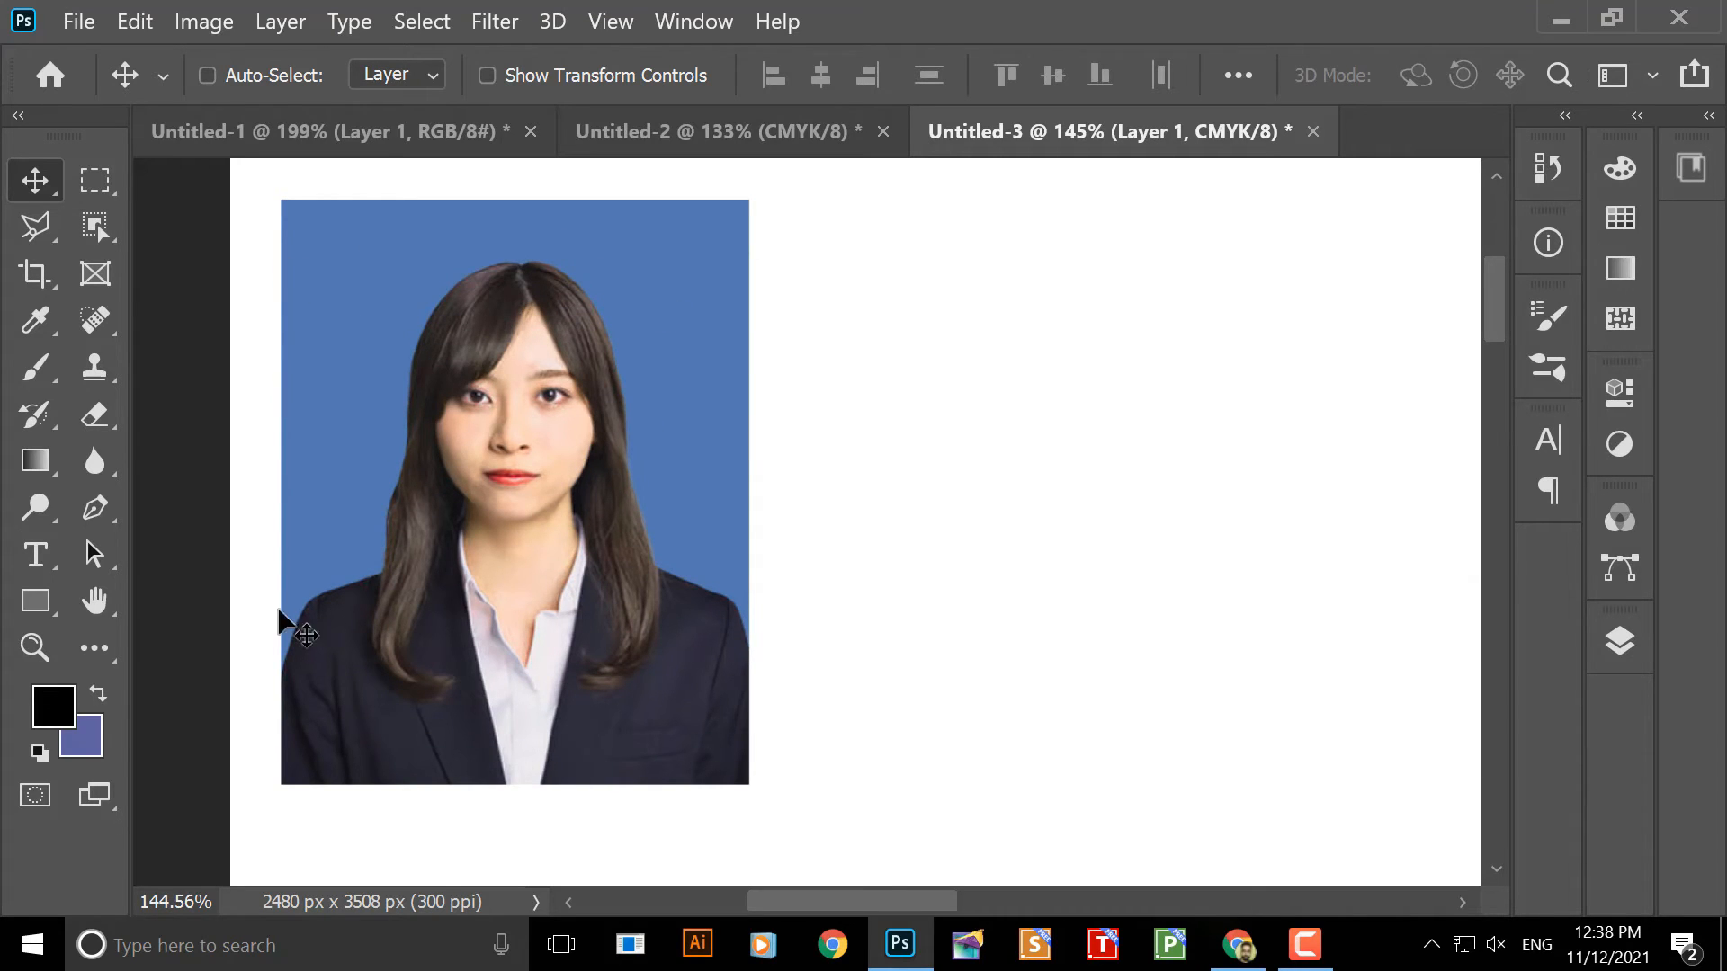
pyautogui.moveTo(832, 607); pyautogui.dragTo(806, 597)
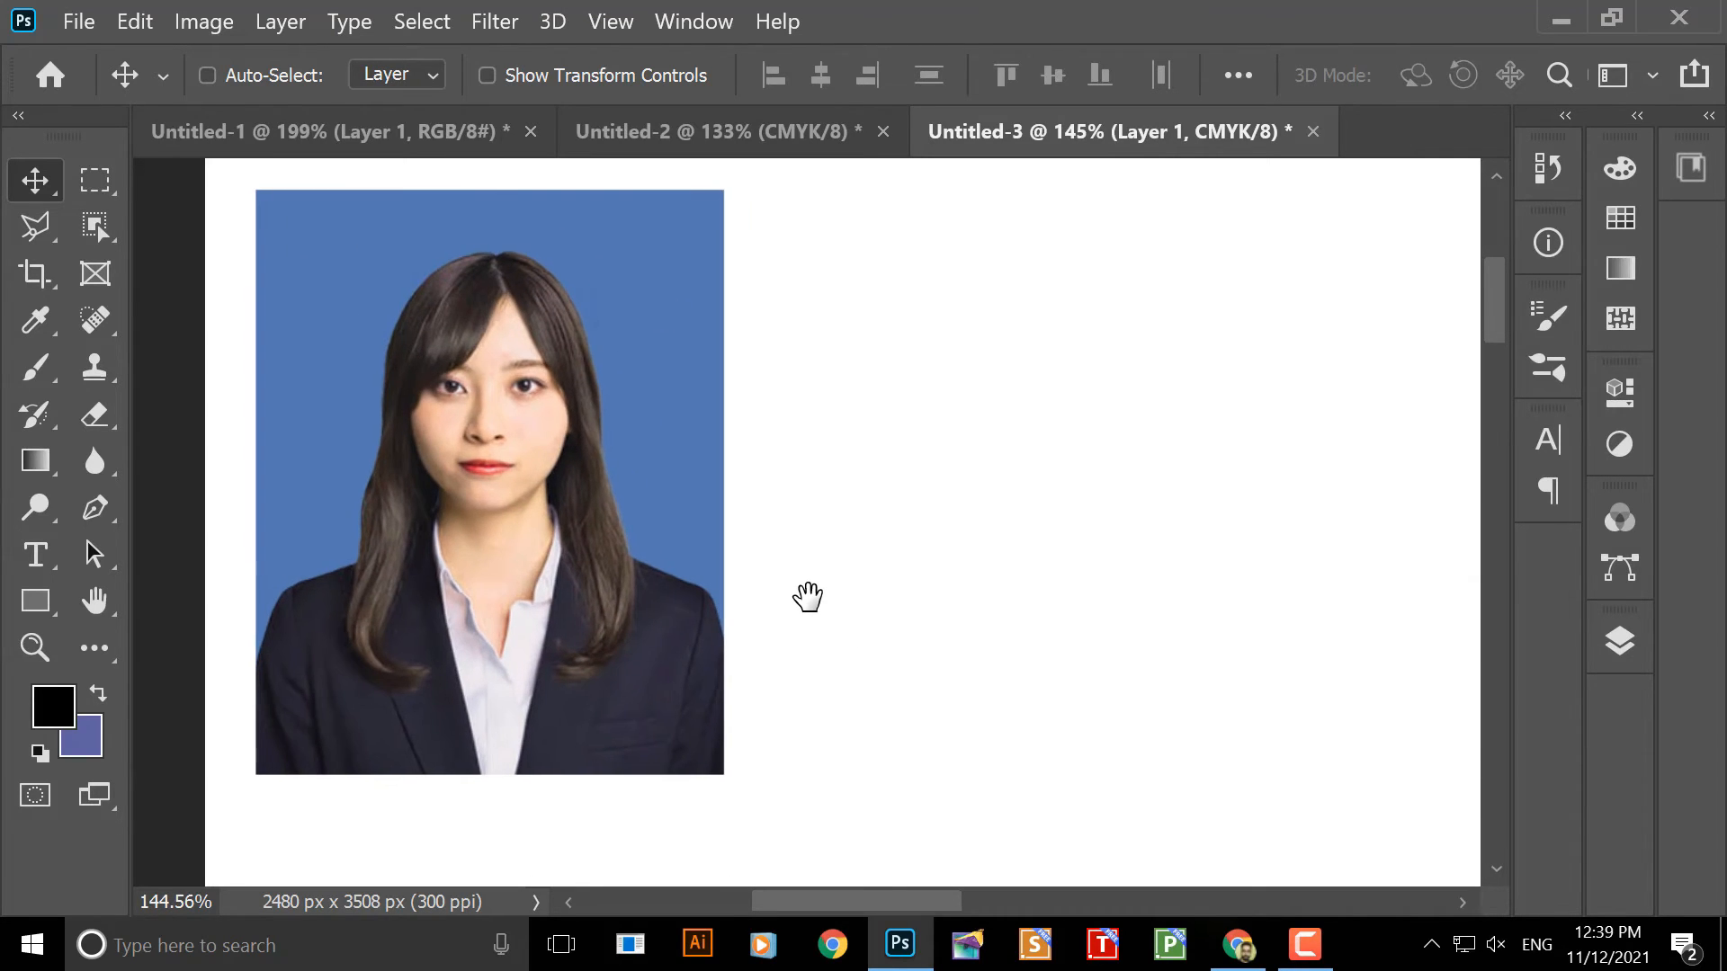
pyautogui.press('F7')
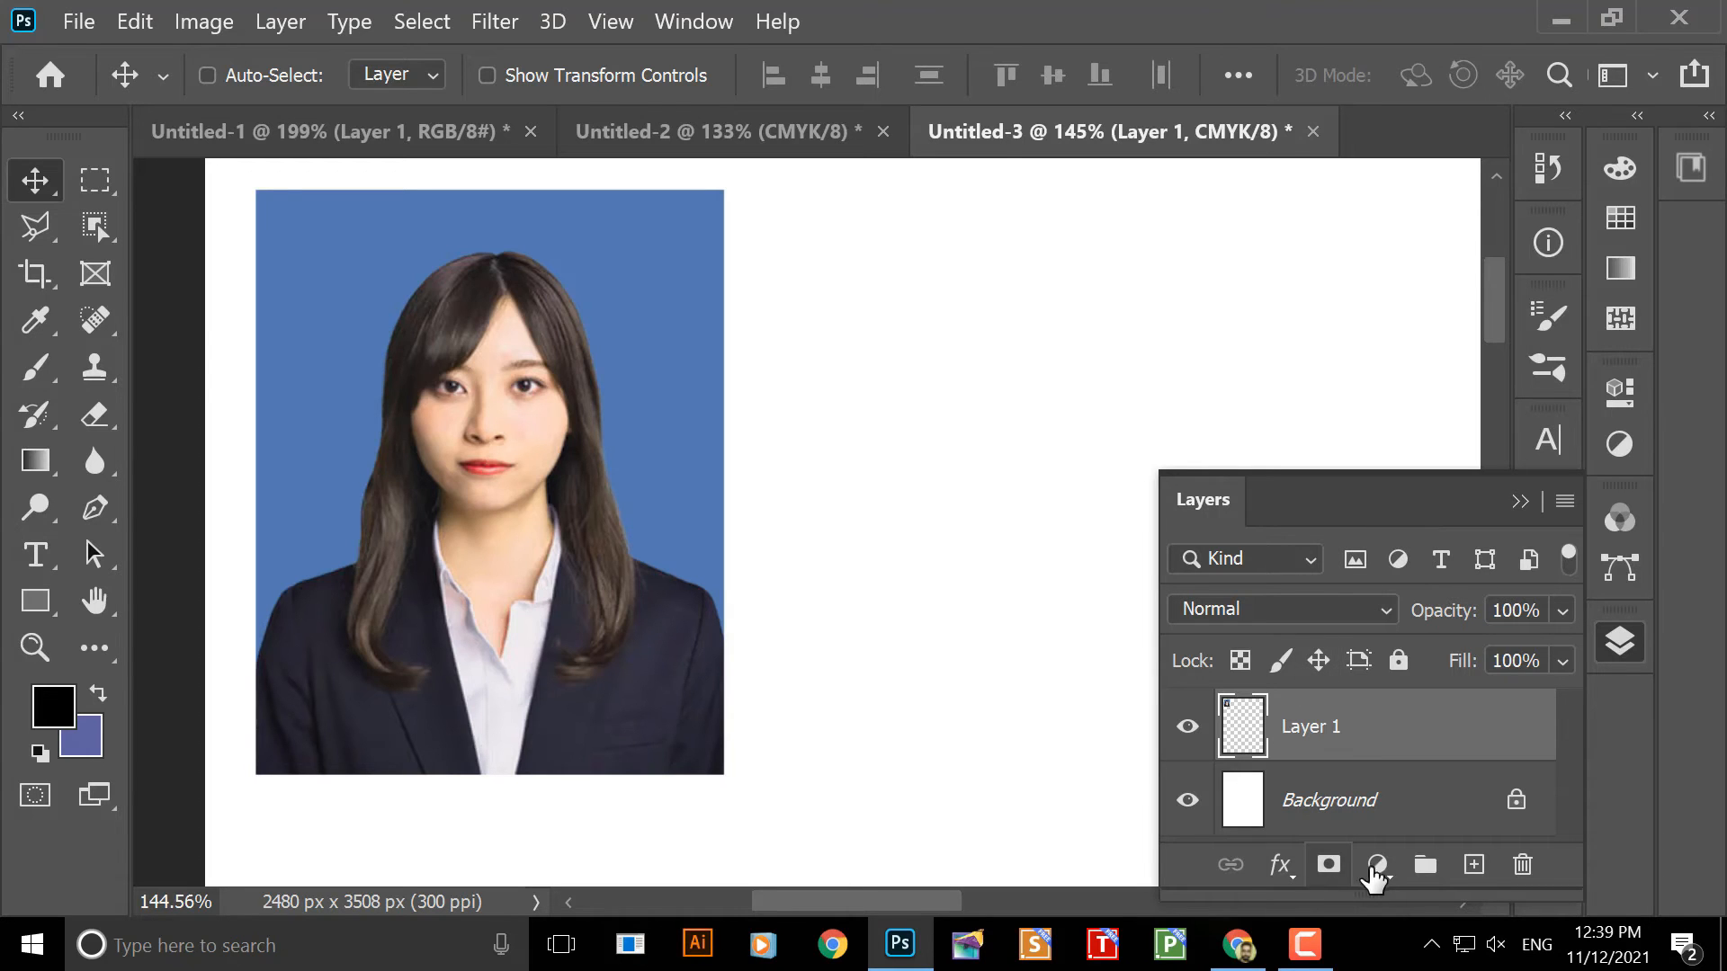
pyautogui.click(1278, 863)
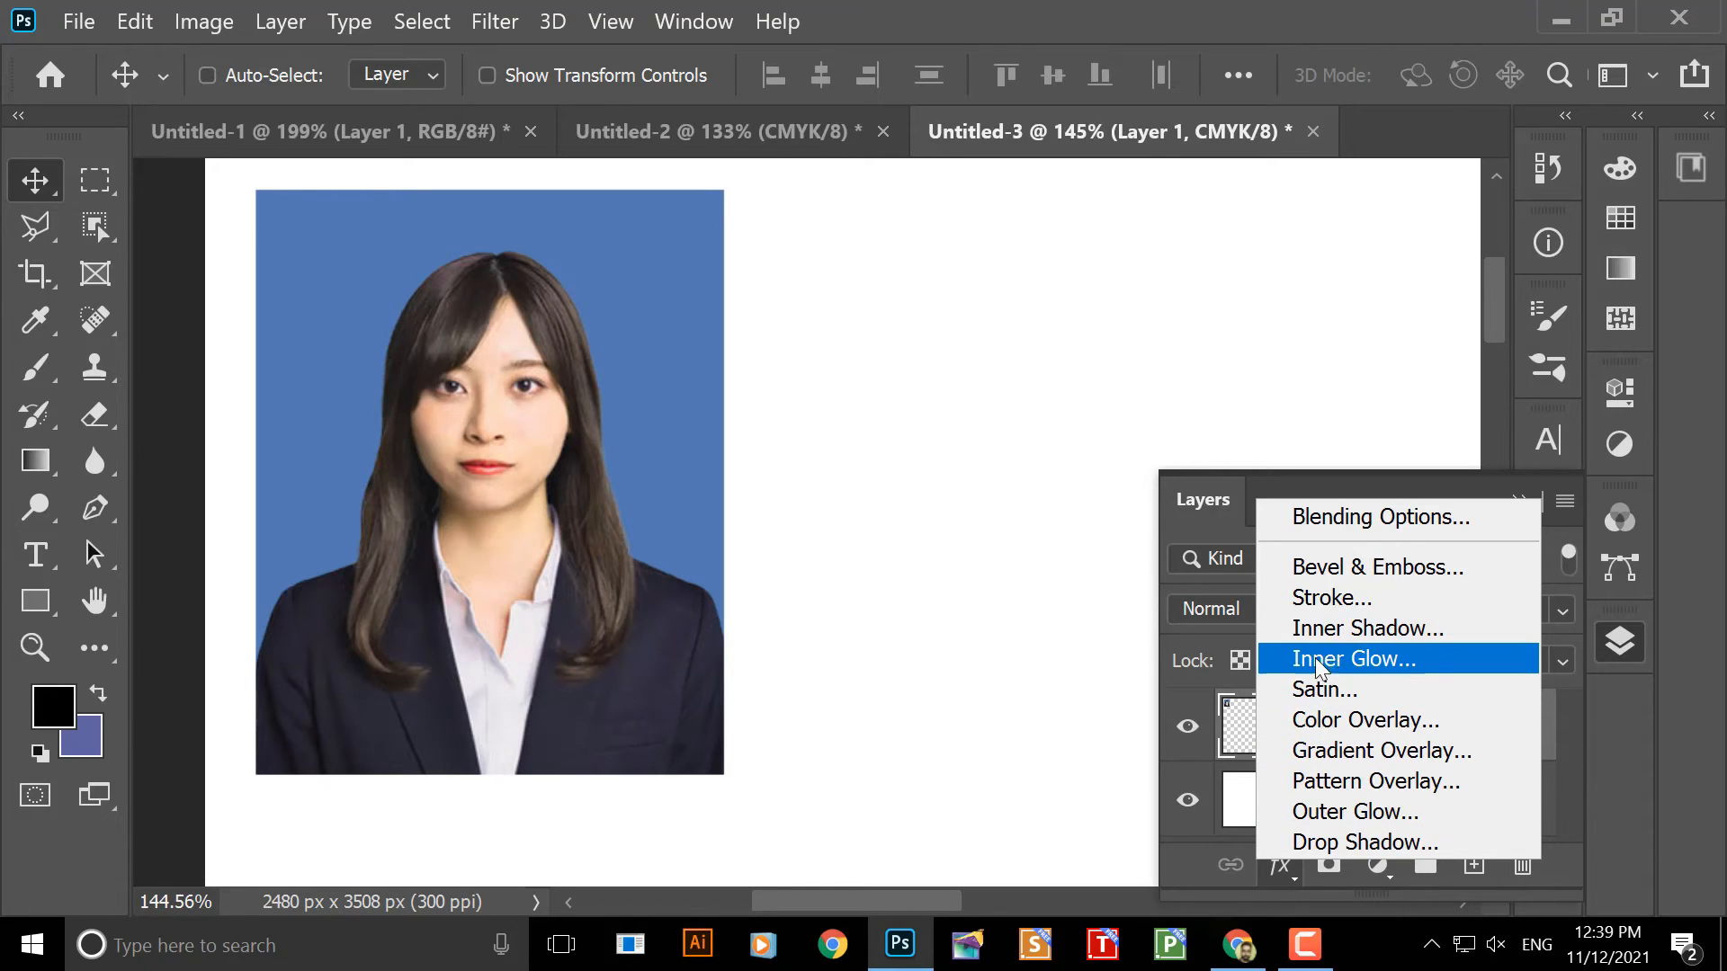
pyautogui.click(1331, 595)
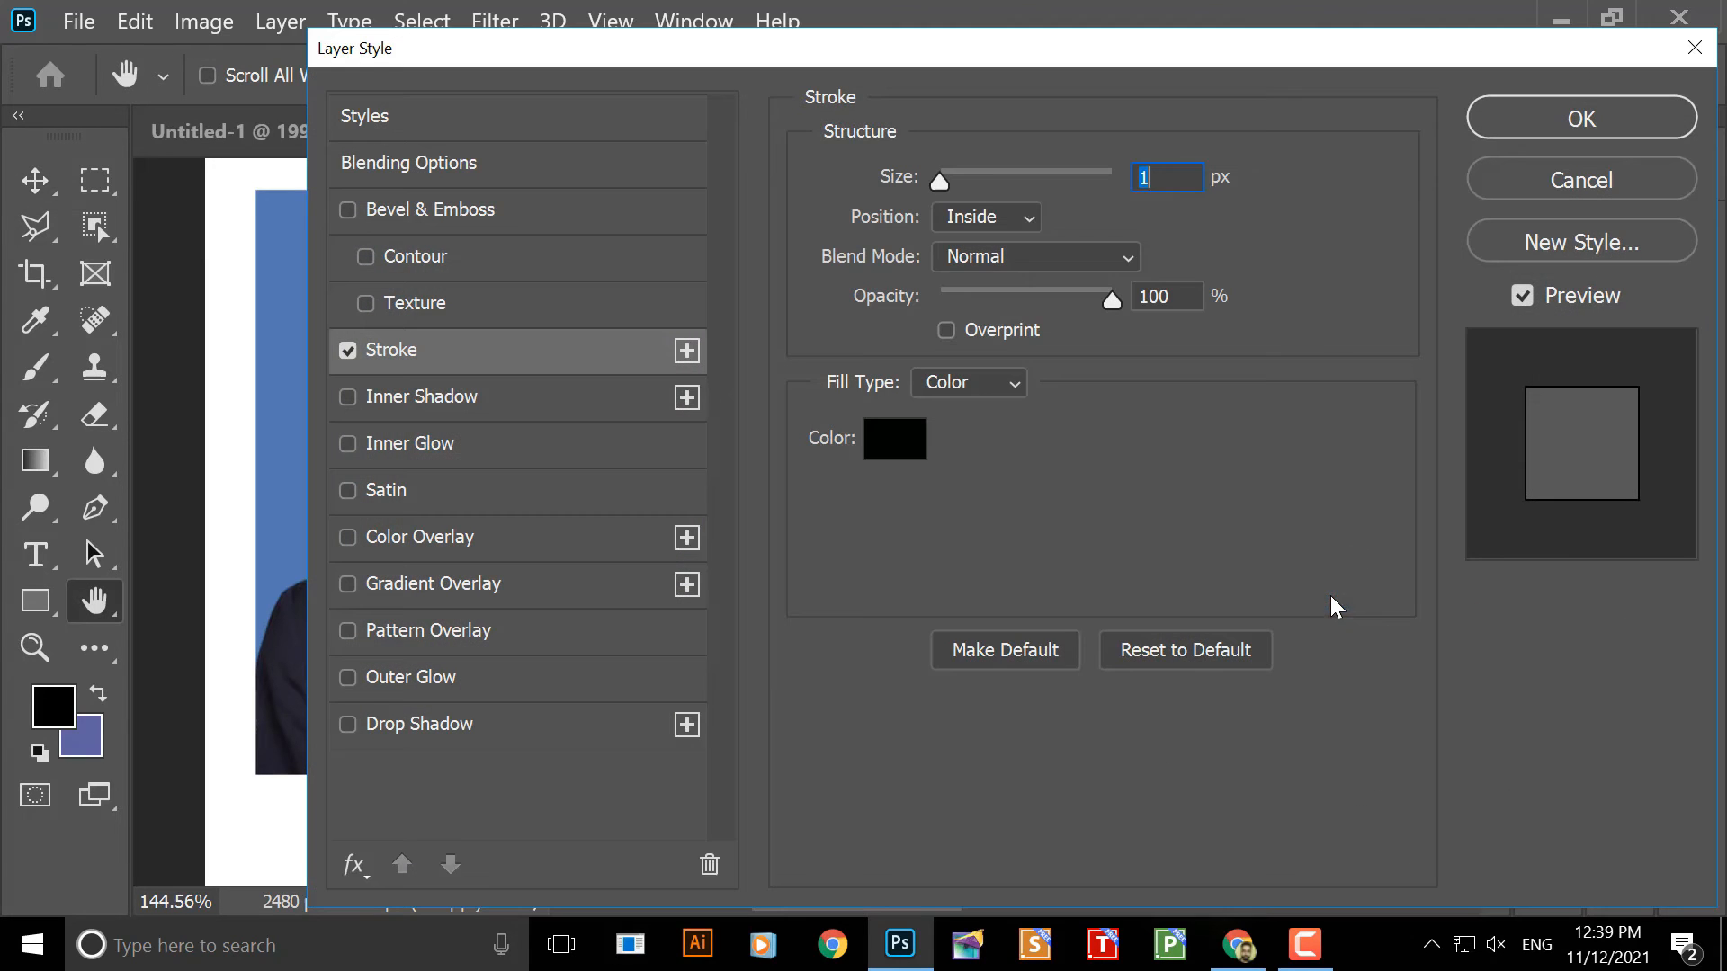
pyautogui.moveTo(904, 53); pyautogui.dragTo(1336, 111)
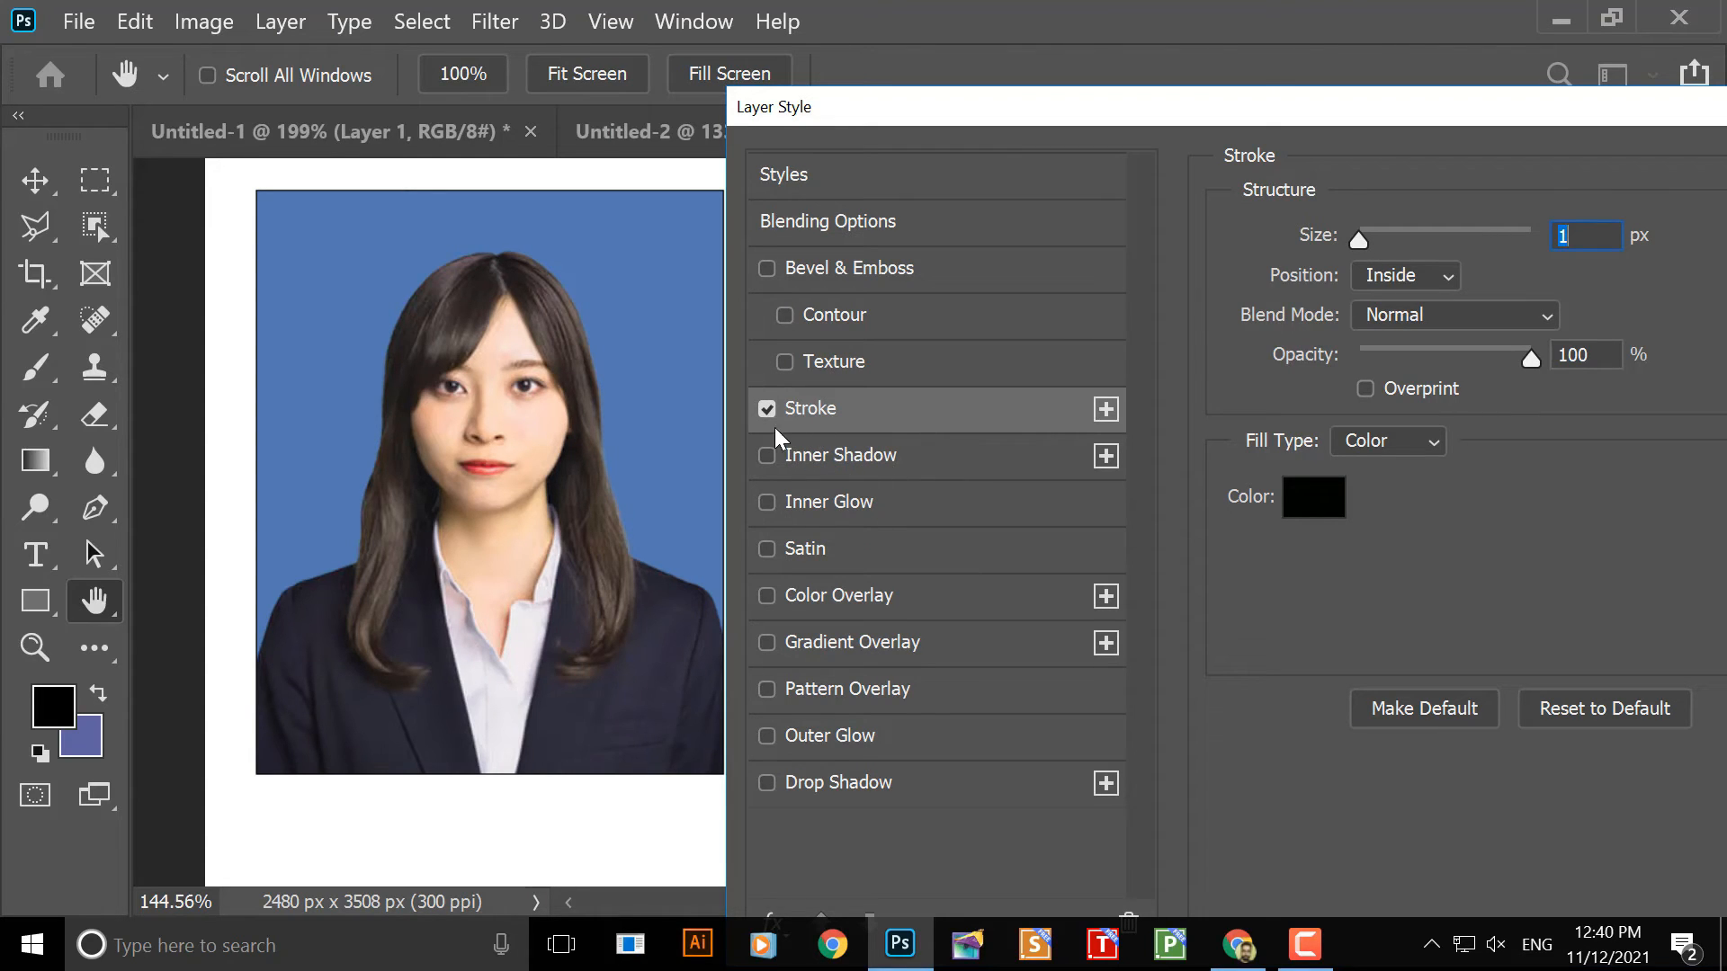
# - Set the stroke colour to black
pyautogui.click(1313, 497)
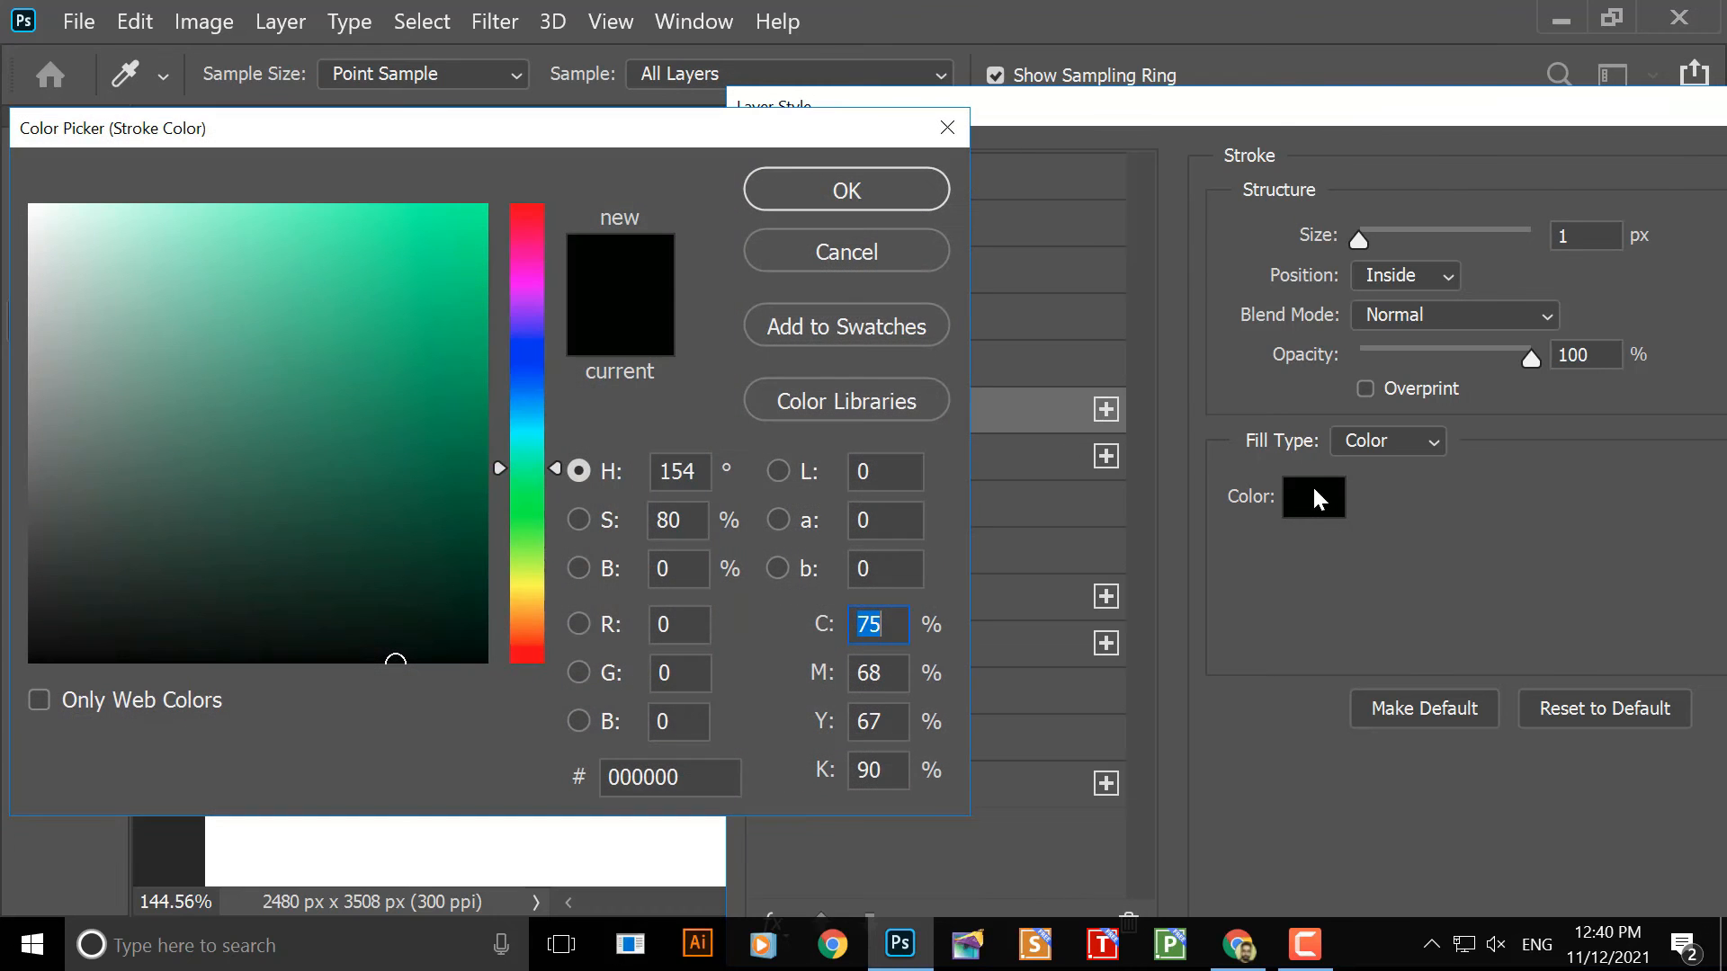
pyautogui.moveTo(467, 632); pyautogui.dragTo(518, 672)
pyautogui.click(820, 187)
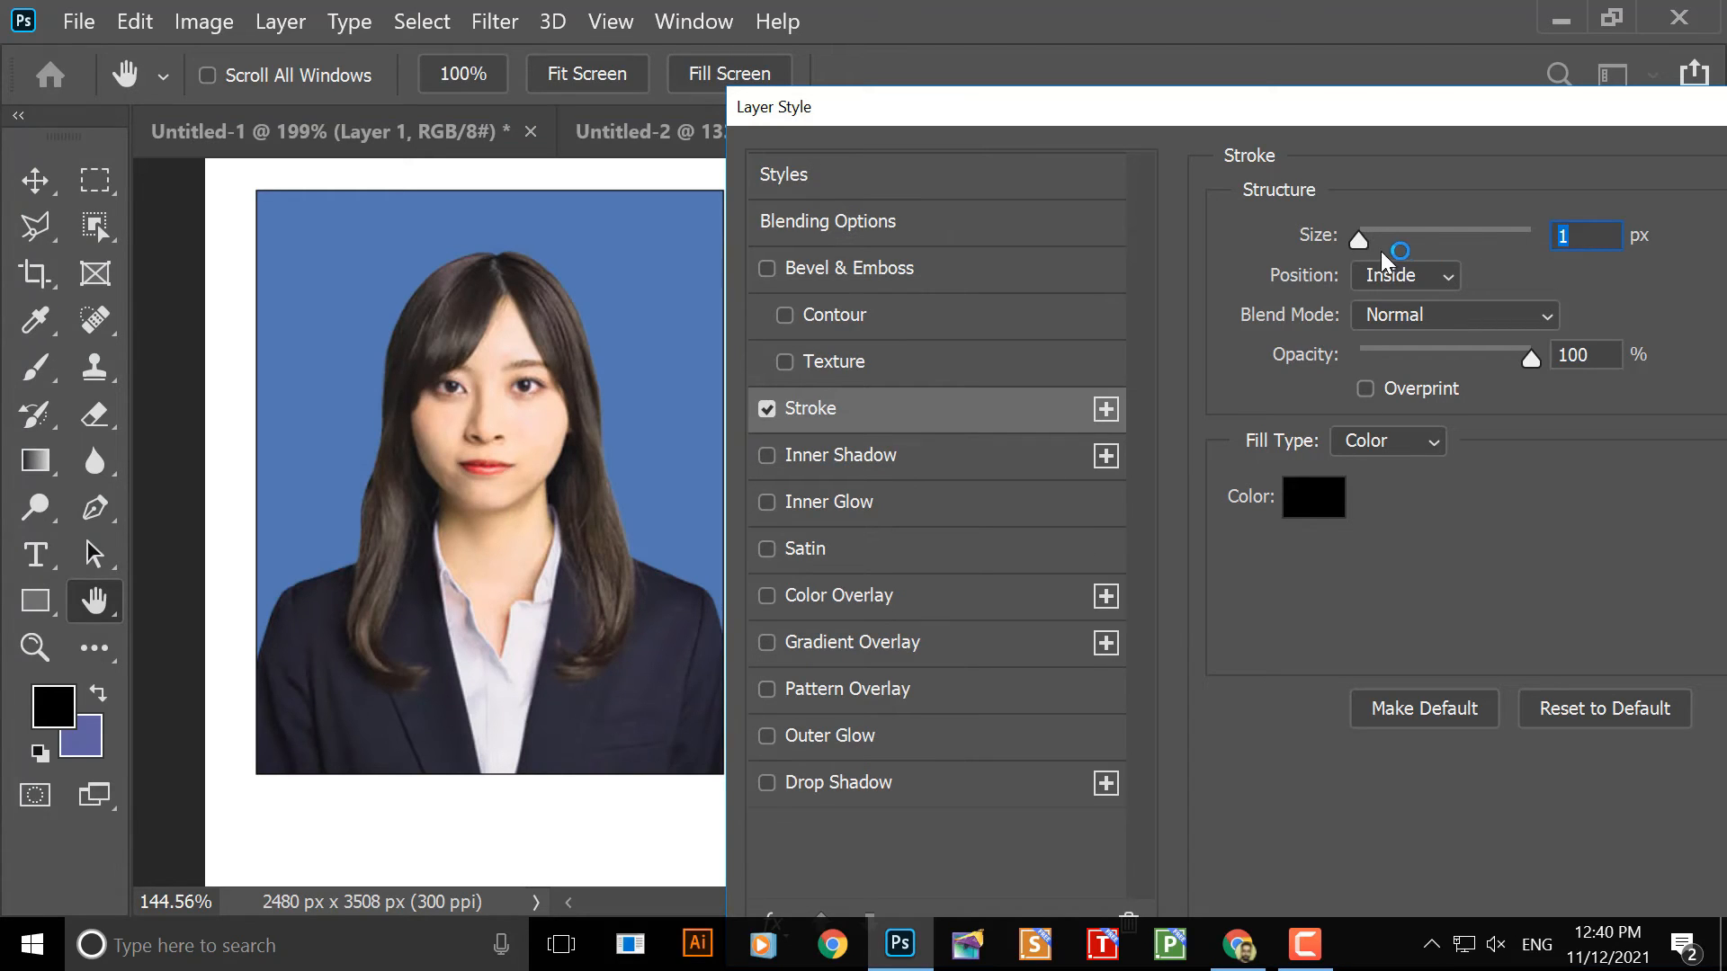
# - Compare several stroke sizes on the photo's border, set the size to 5 px with Inside position, and apply the effect
pyautogui.moveTo(1358, 245)
pyautogui.mouseDown()
pyautogui.moveTo(1401, 239)
pyautogui.moveTo(1377, 239)
pyautogui.mouseUp()
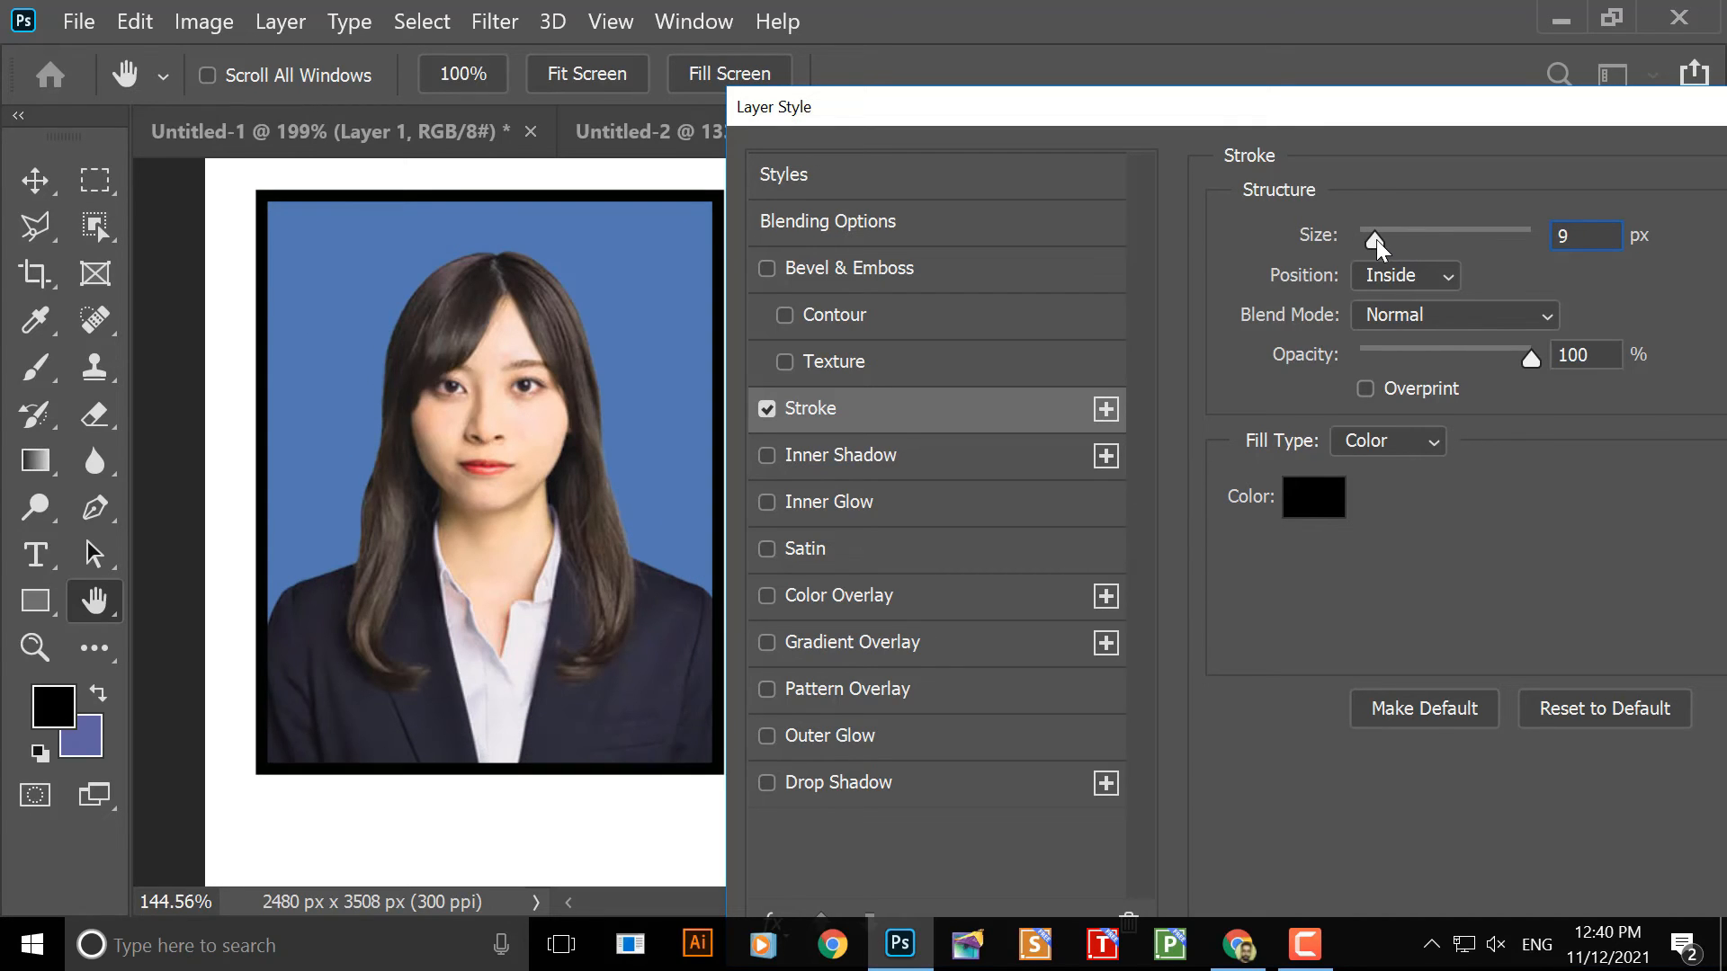
pyautogui.moveTo(1604, 241); pyautogui.dragTo(1533, 243)
pyautogui.write('1')
pyautogui.write('2')
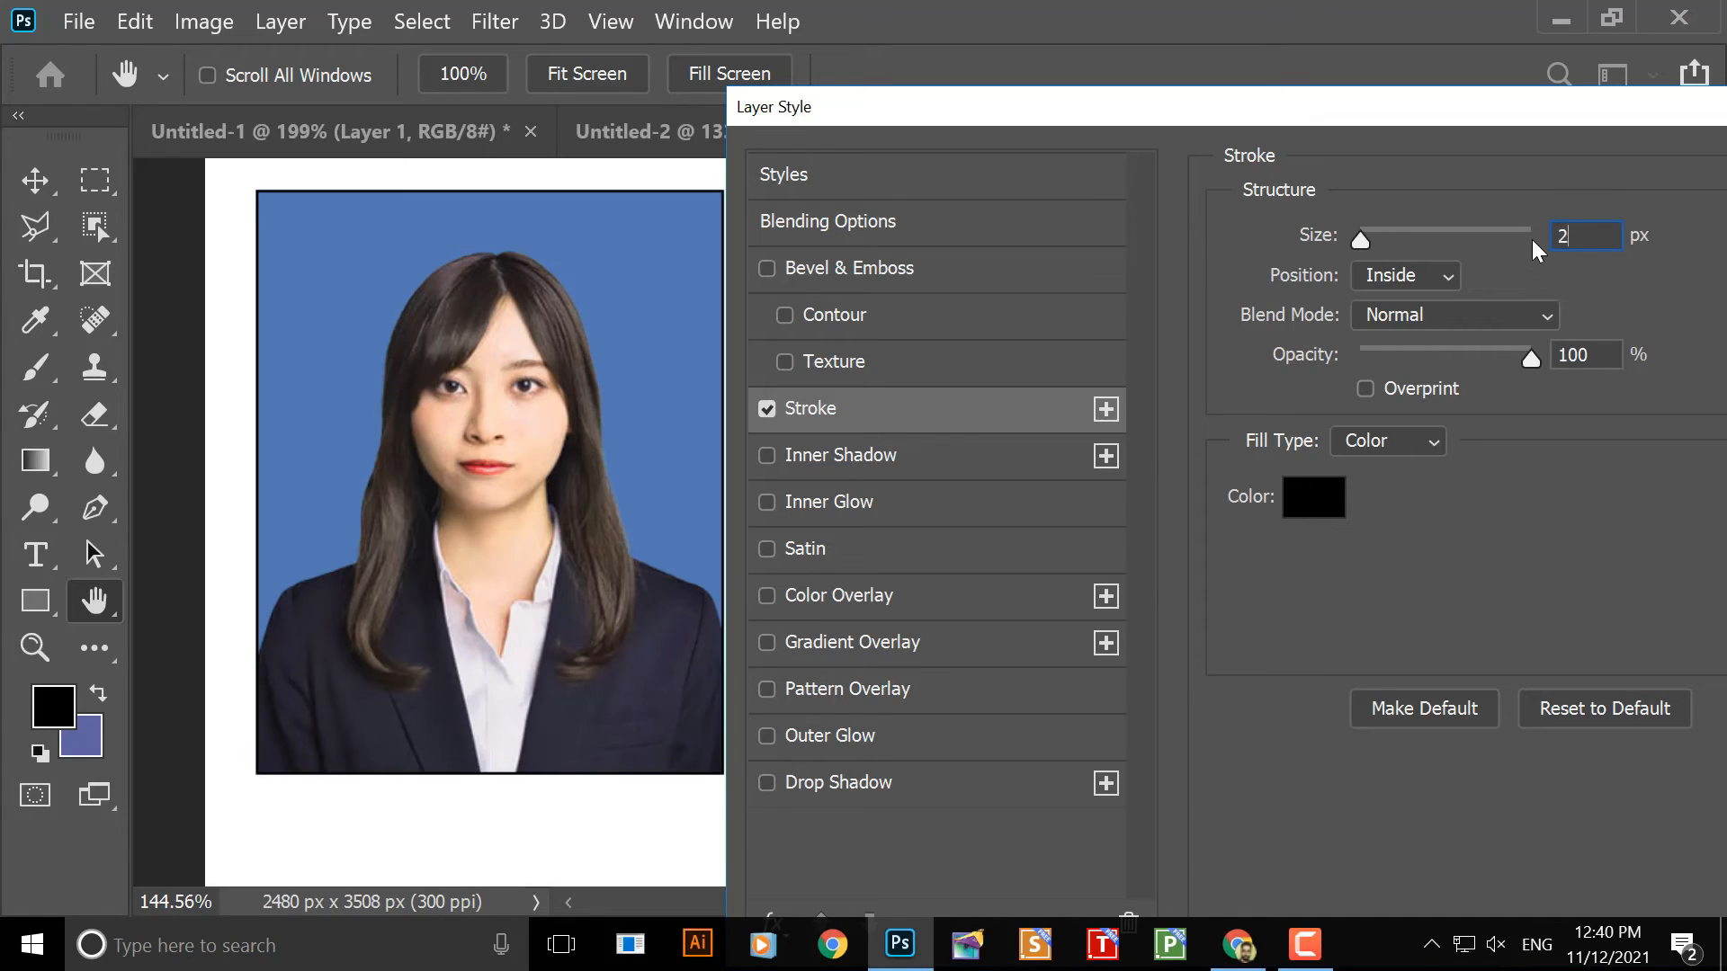
pyautogui.write('3')
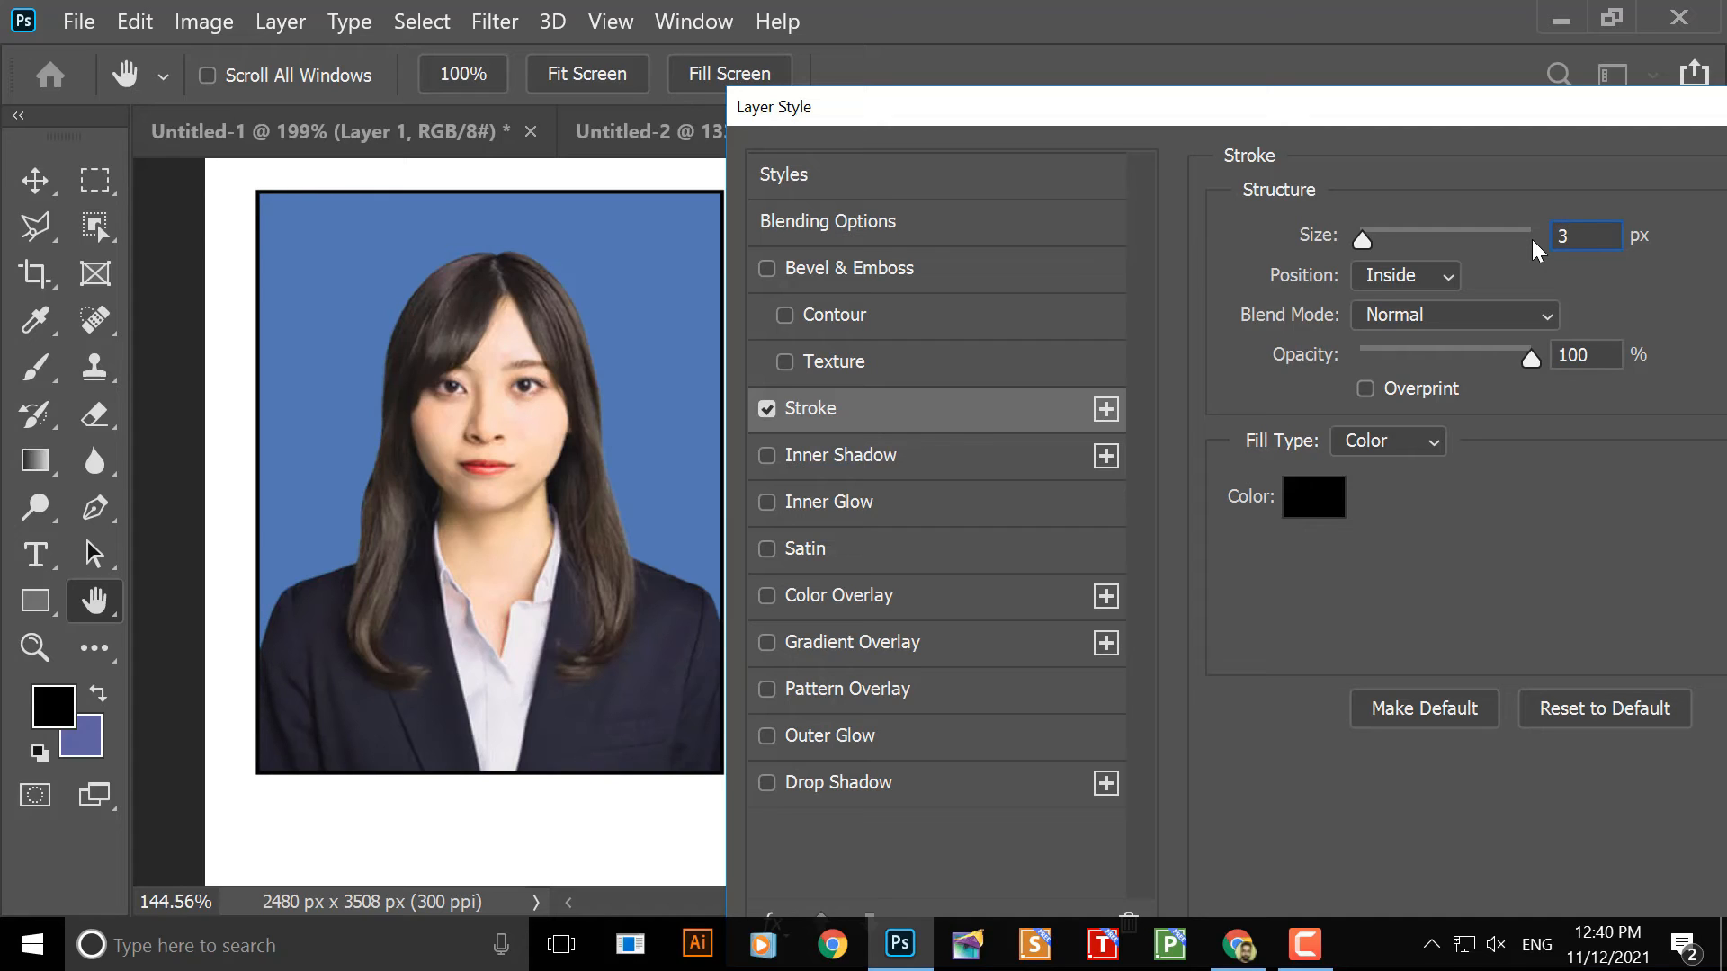
pyautogui.write('4')
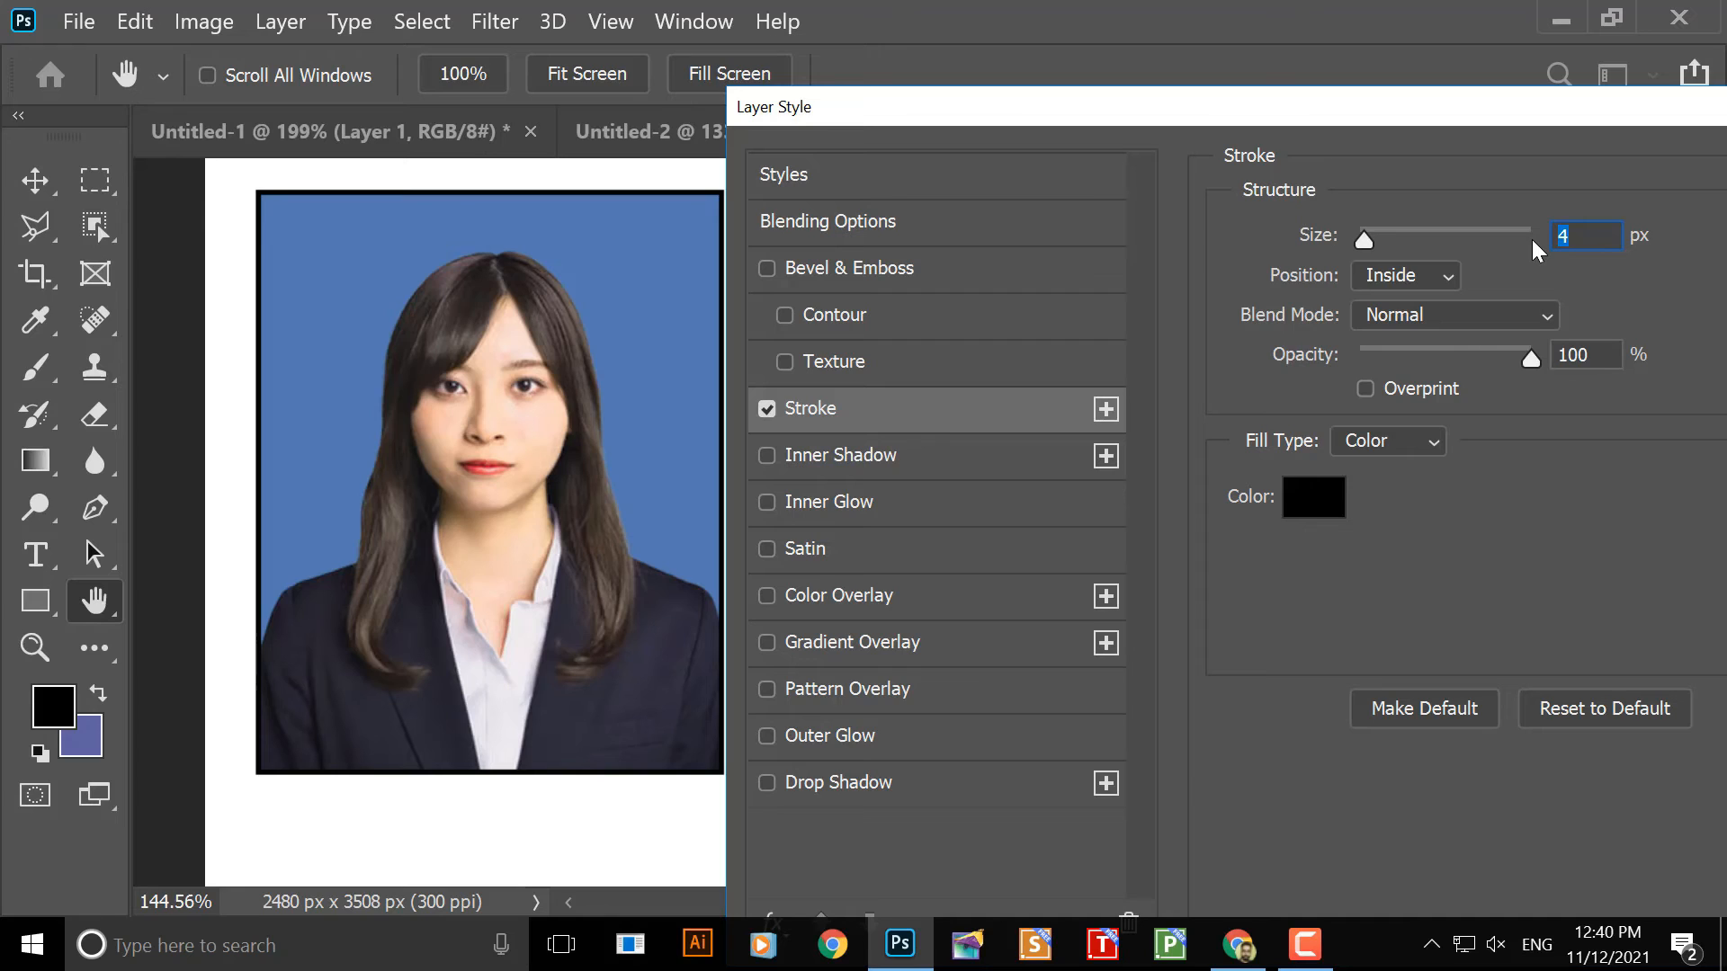
pyautogui.write('5')
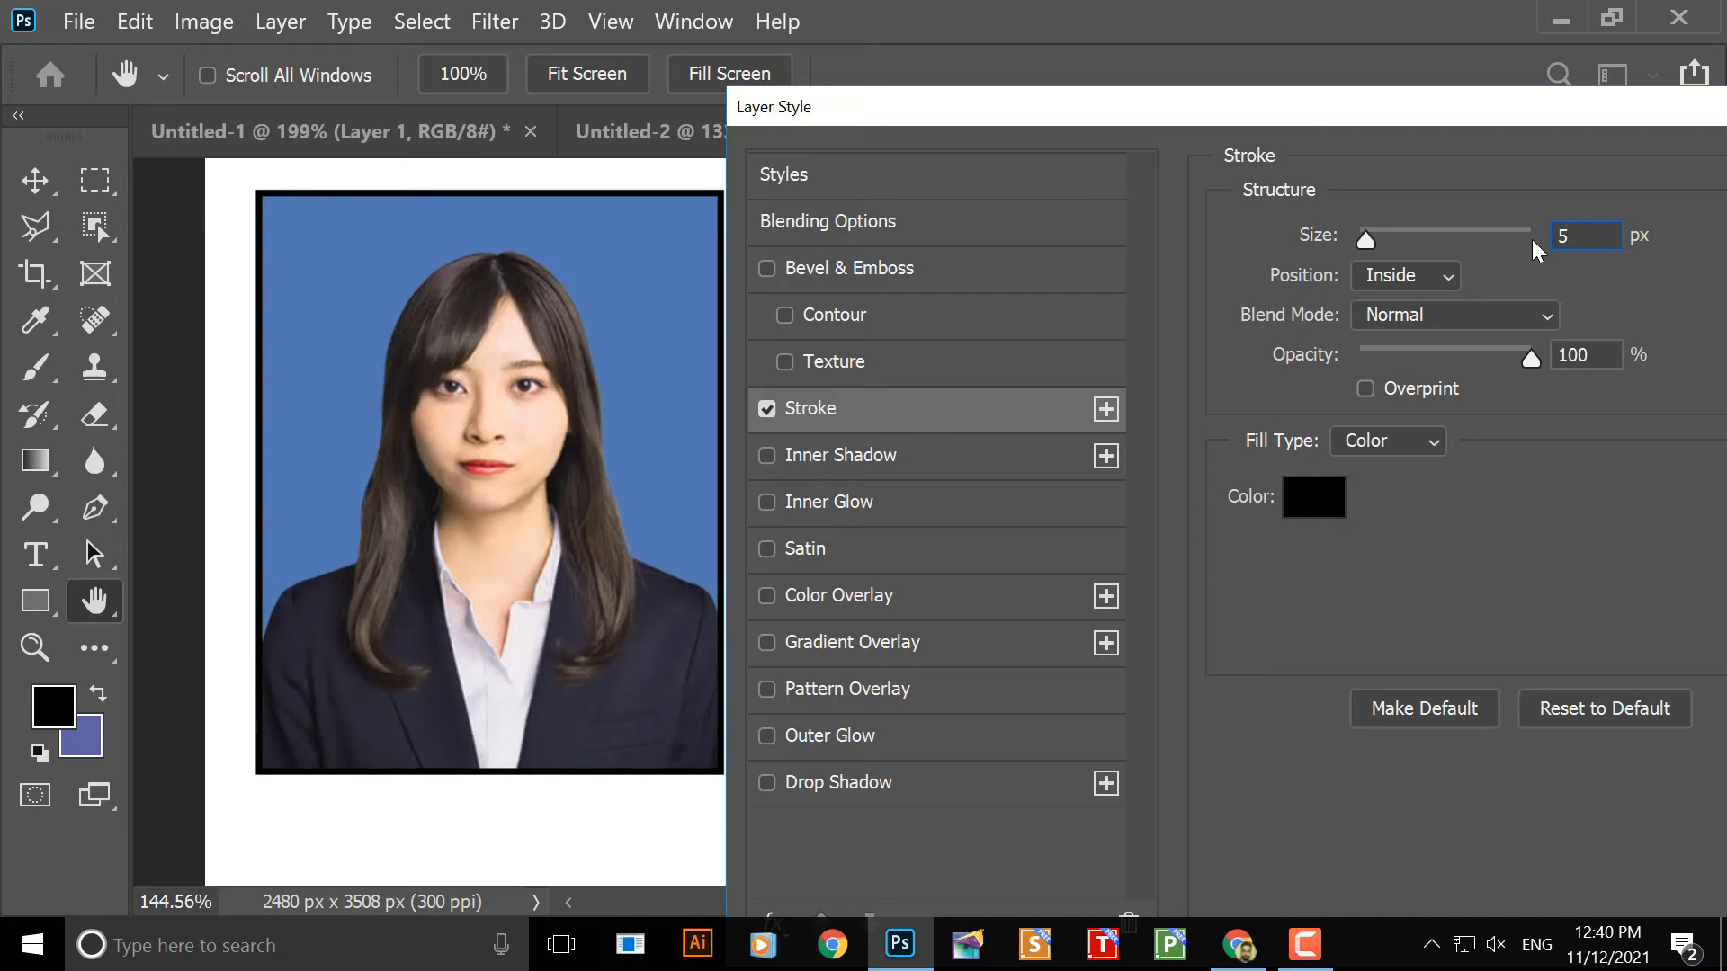
pyautogui.moveTo(1558, 116); pyautogui.dragTo(1309, 133)
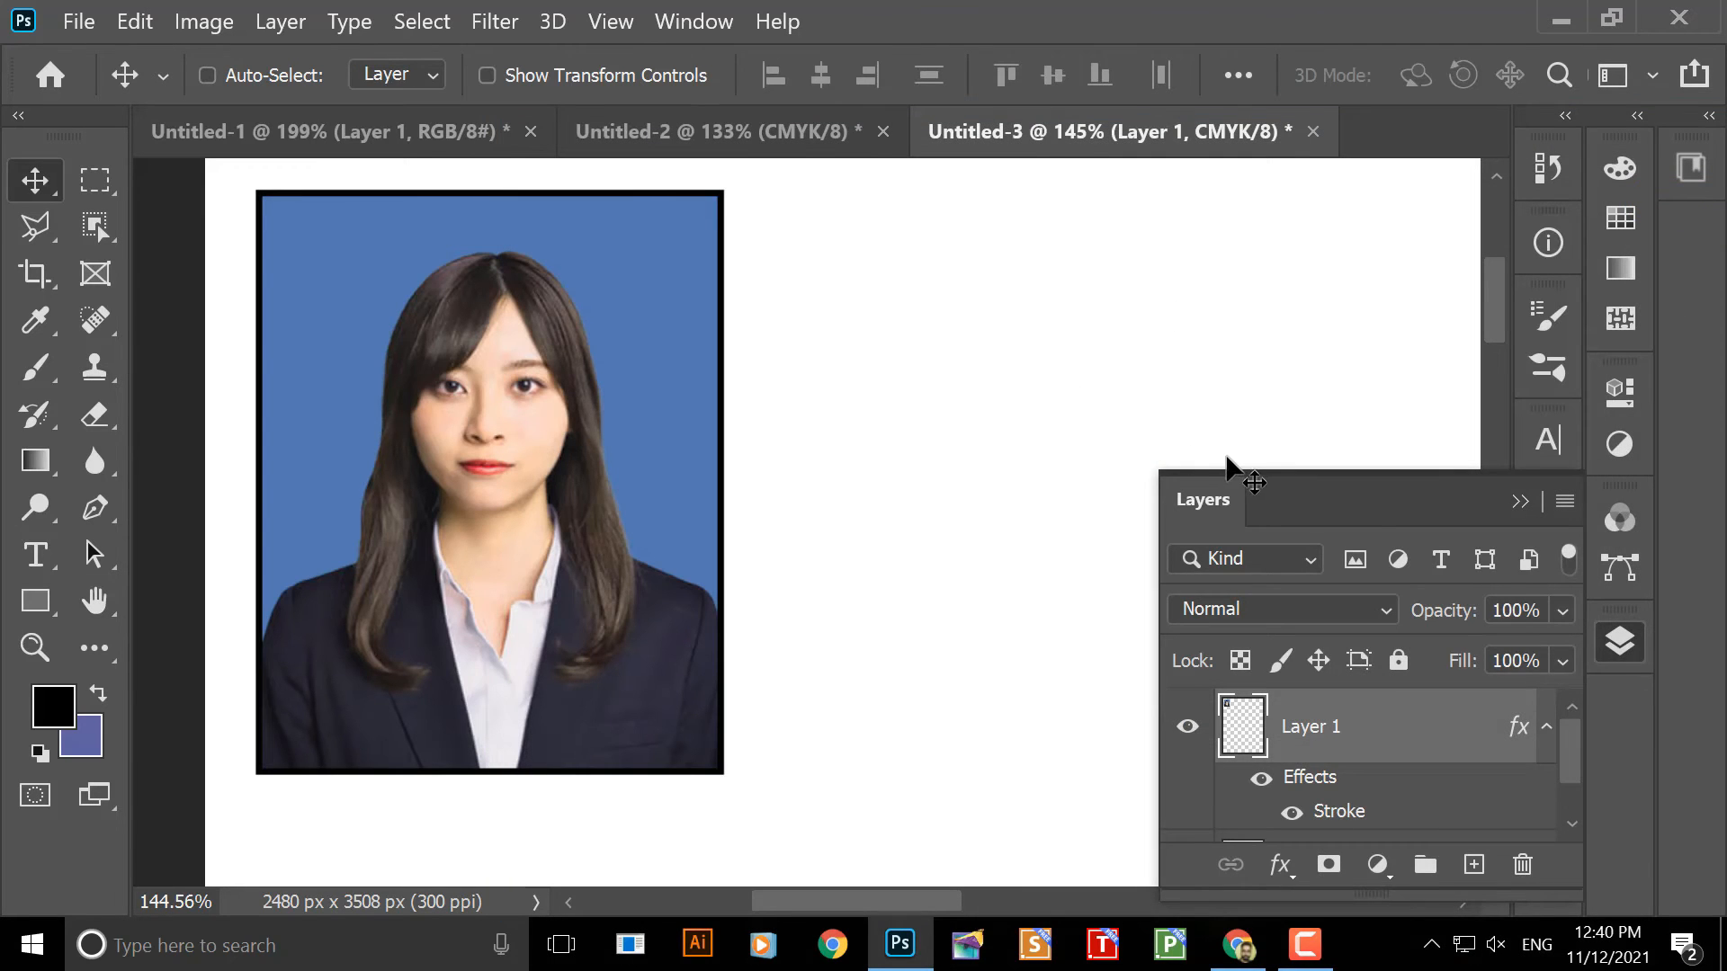
pyautogui.click(1221, 713)
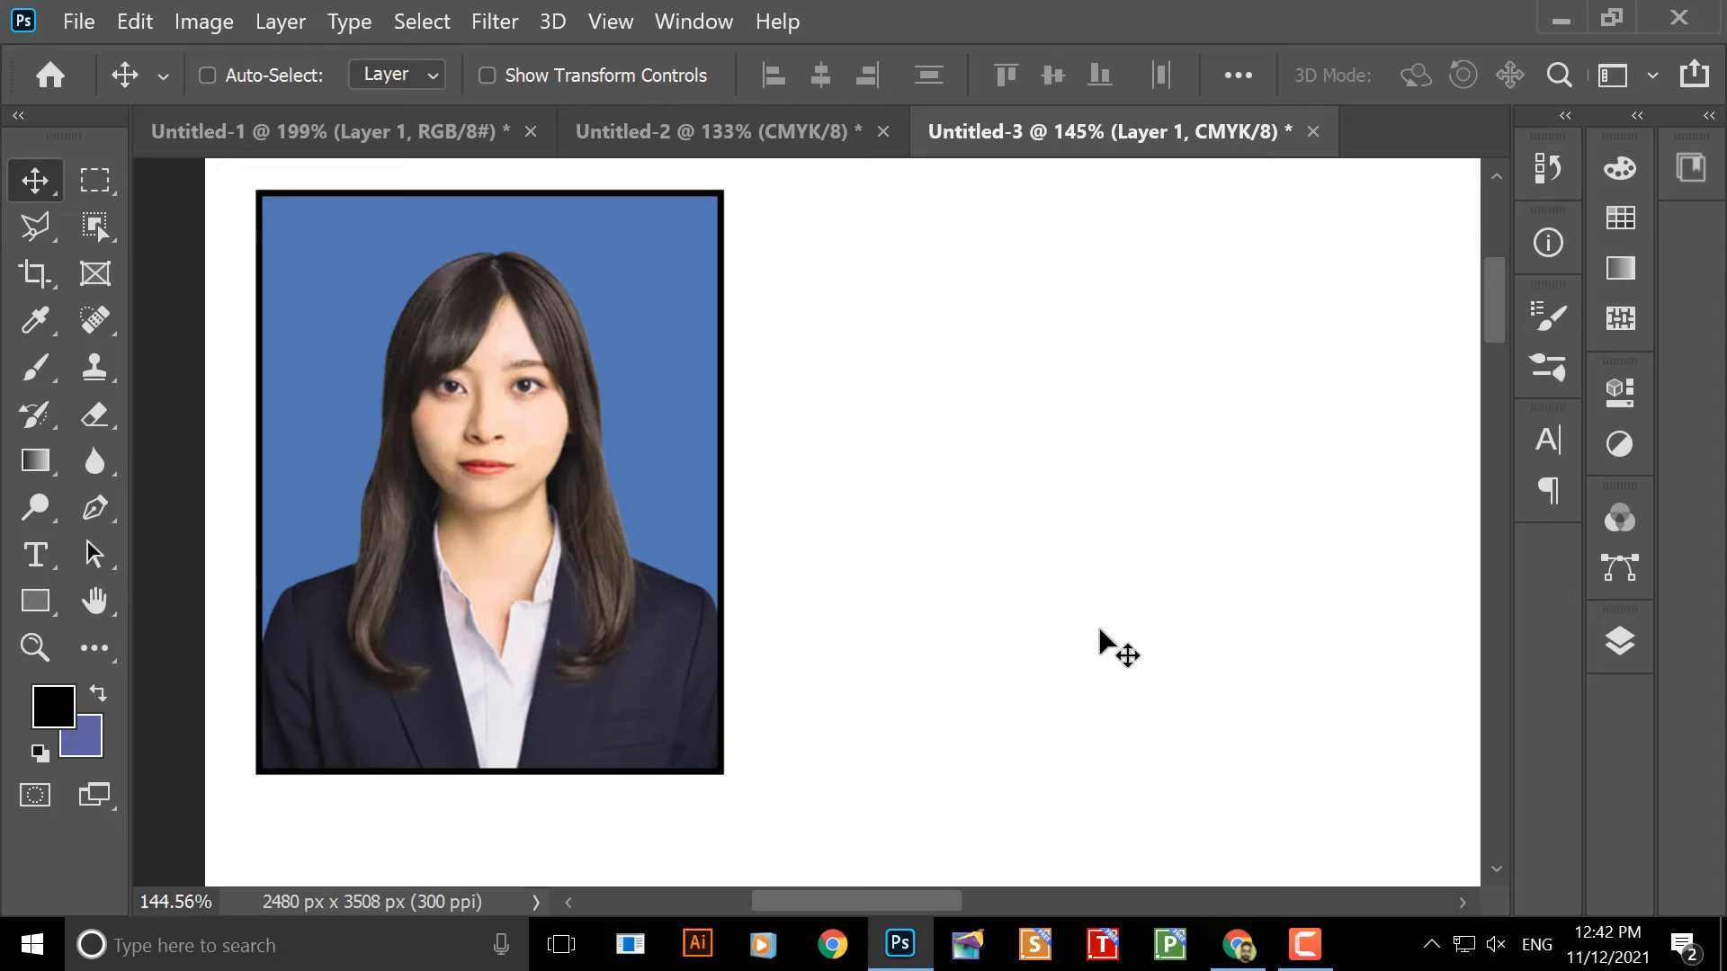
# - Try moving the bordered photo away from the page corner without duplicating it, and undo the move
pyautogui.scroll(-6, 792, 460)
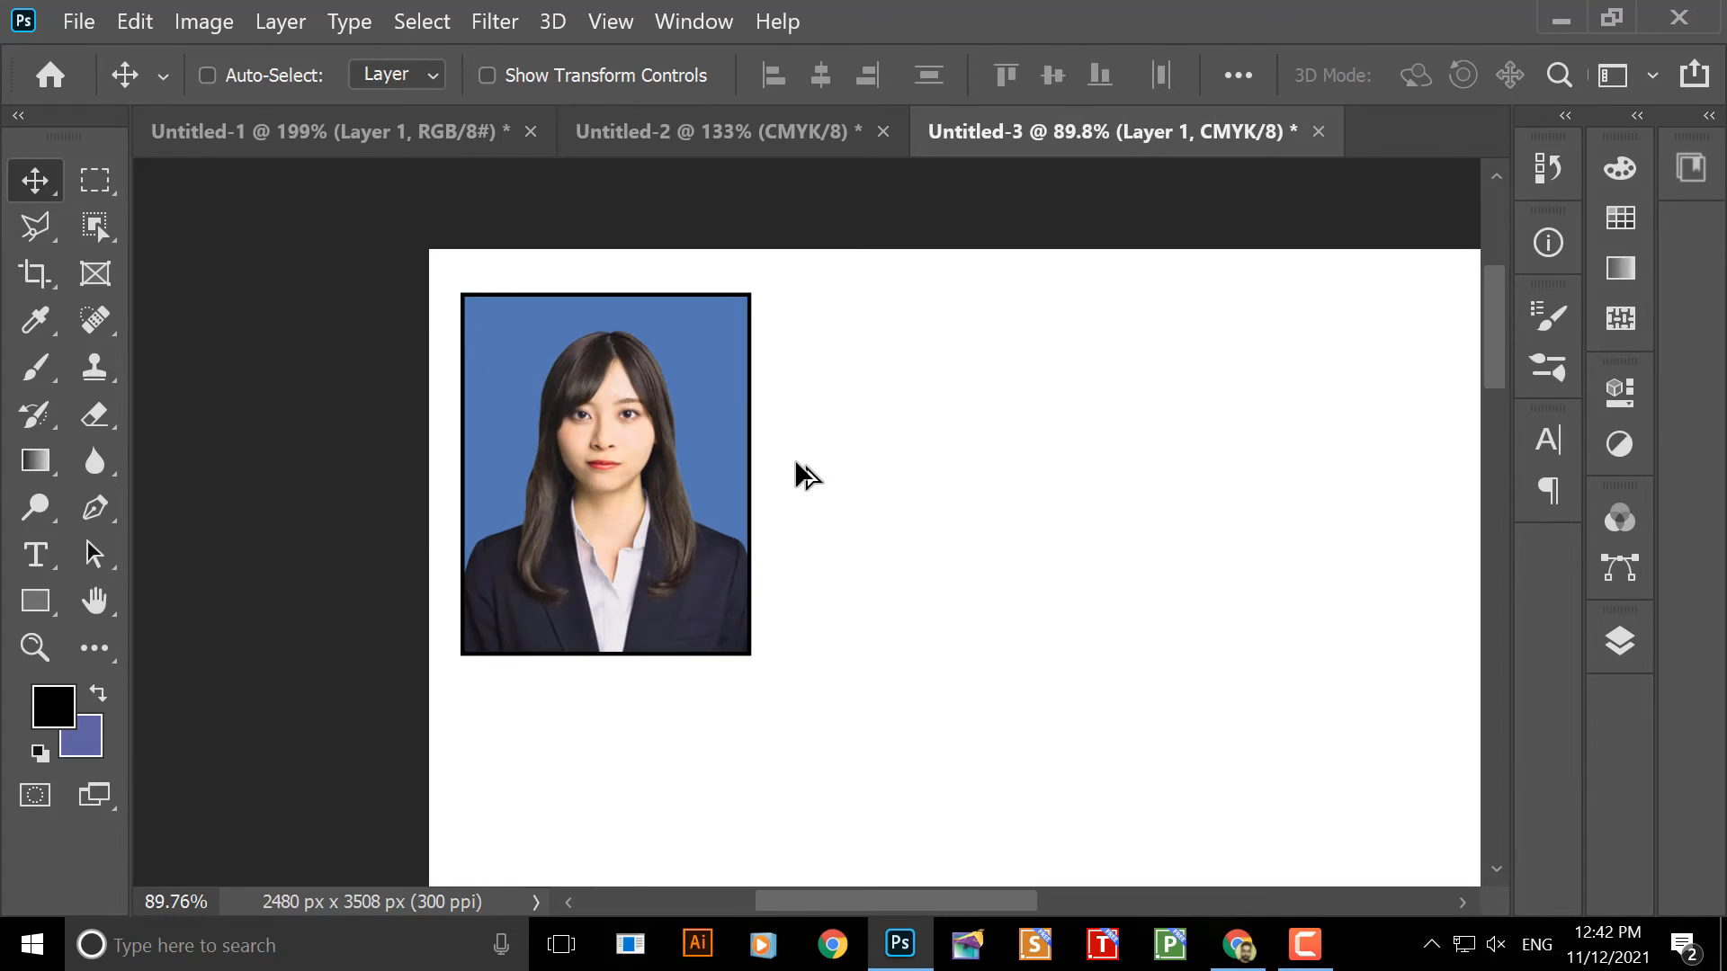
pyautogui.moveTo(706, 433); pyautogui.dragTo(575, 397)
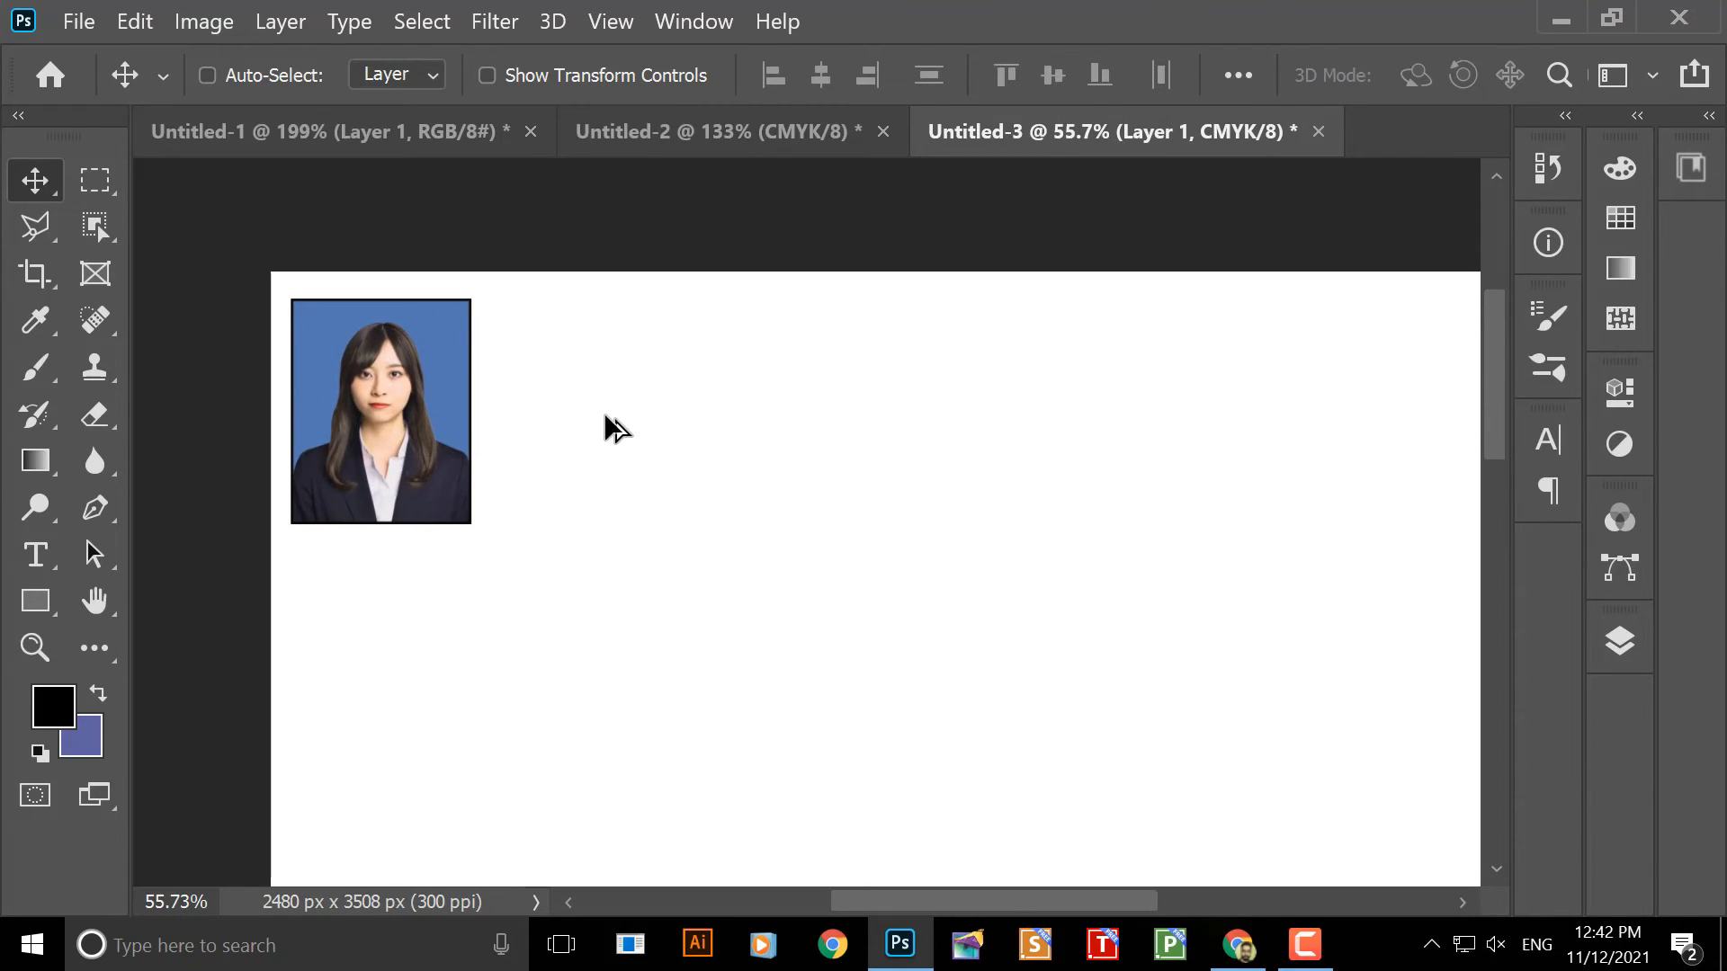
pyautogui.scroll(-3, 630, 441)
pyautogui.scroll(2, 670, 449)
pyautogui.scroll(-1, 701, 436)
pyautogui.moveTo(733, 451); pyautogui.dragTo(667, 408)
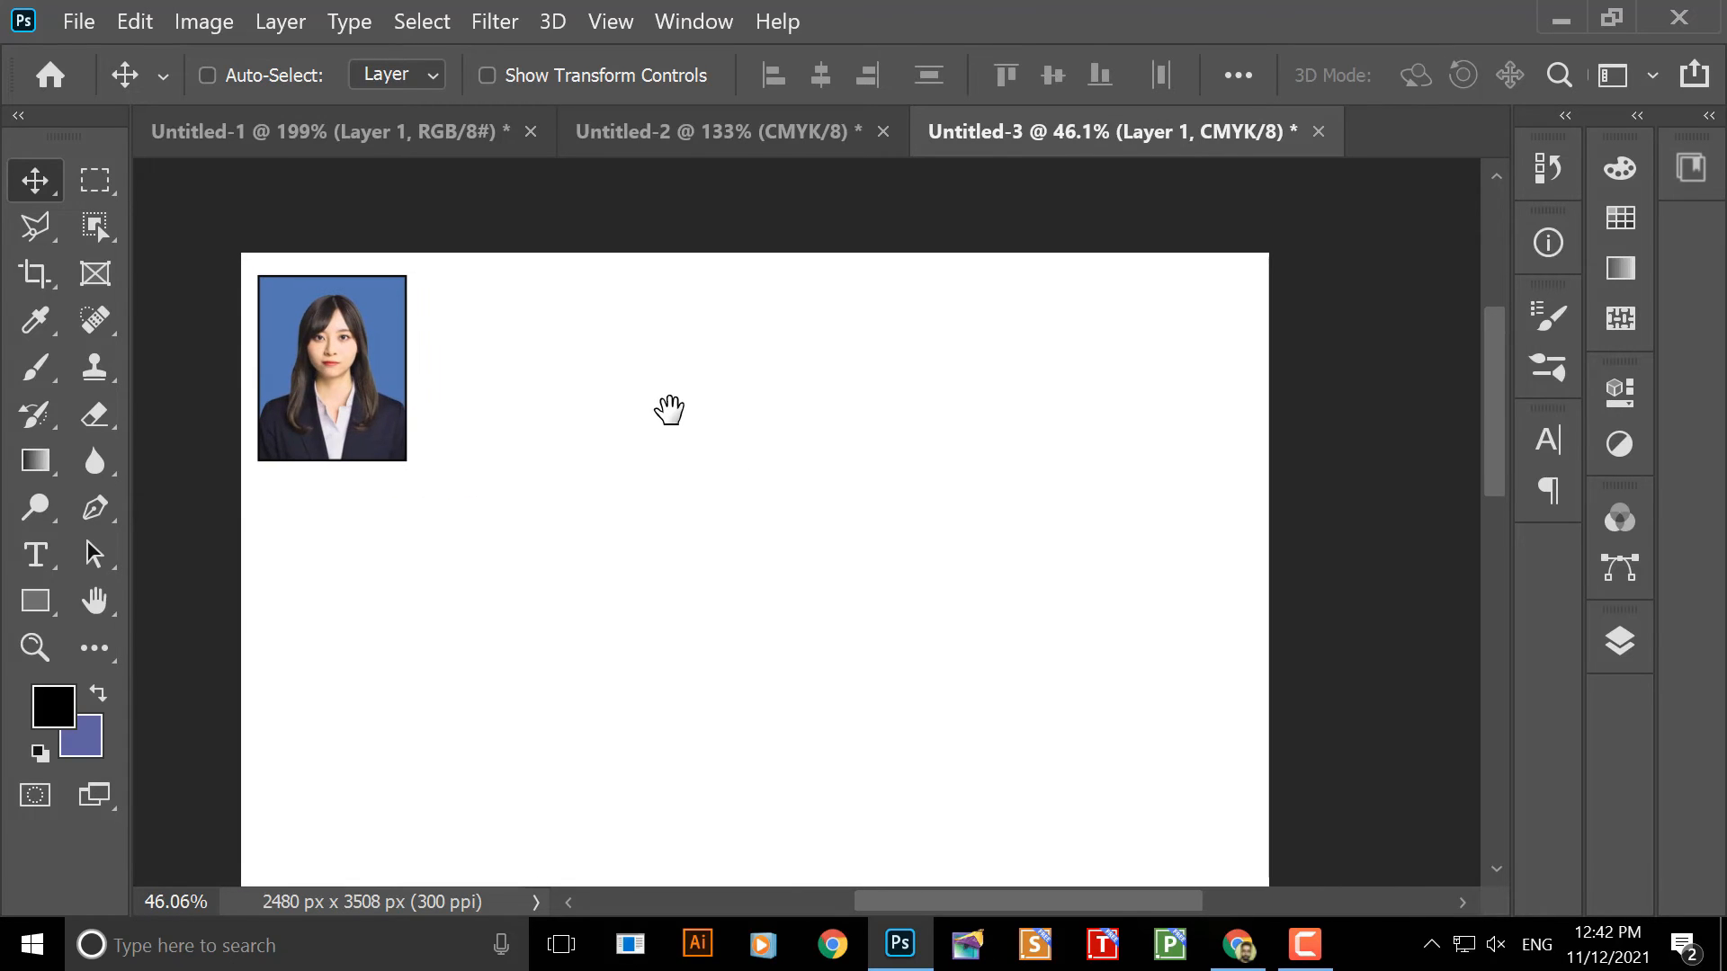
pyautogui.rightClick(355, 358)
pyautogui.click(358, 365)
pyautogui.moveTo(356, 361); pyautogui.dragTo(566, 382)
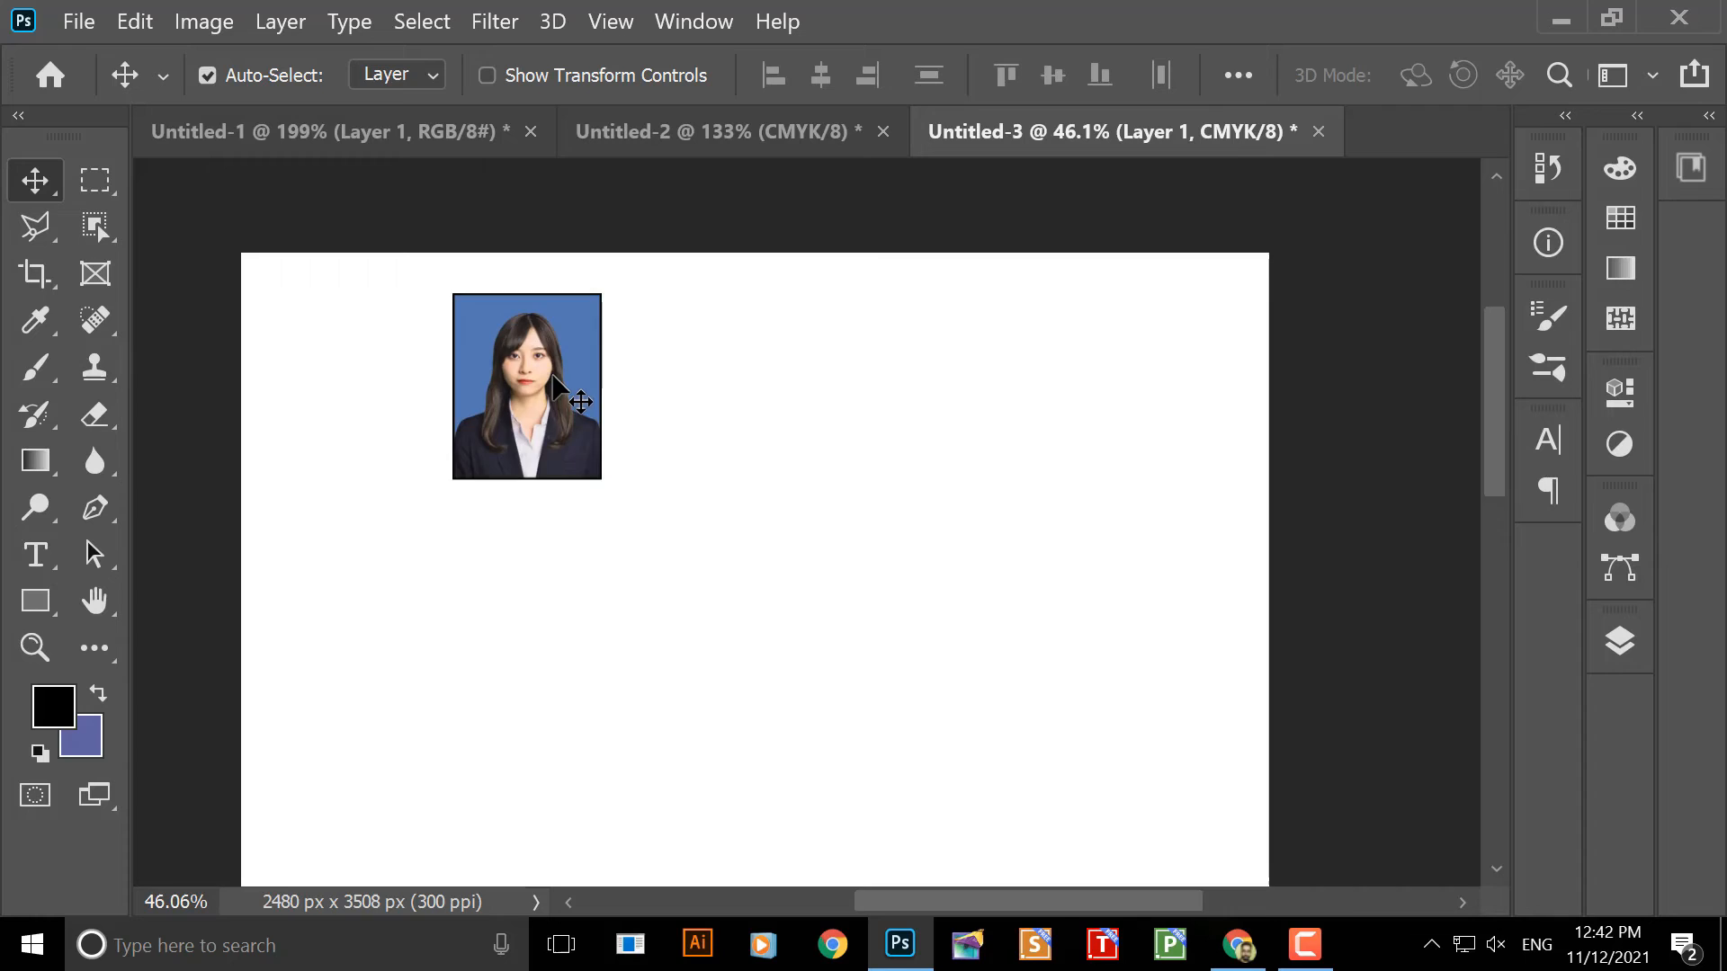
pyautogui.hotkey('ctrl', 'z')
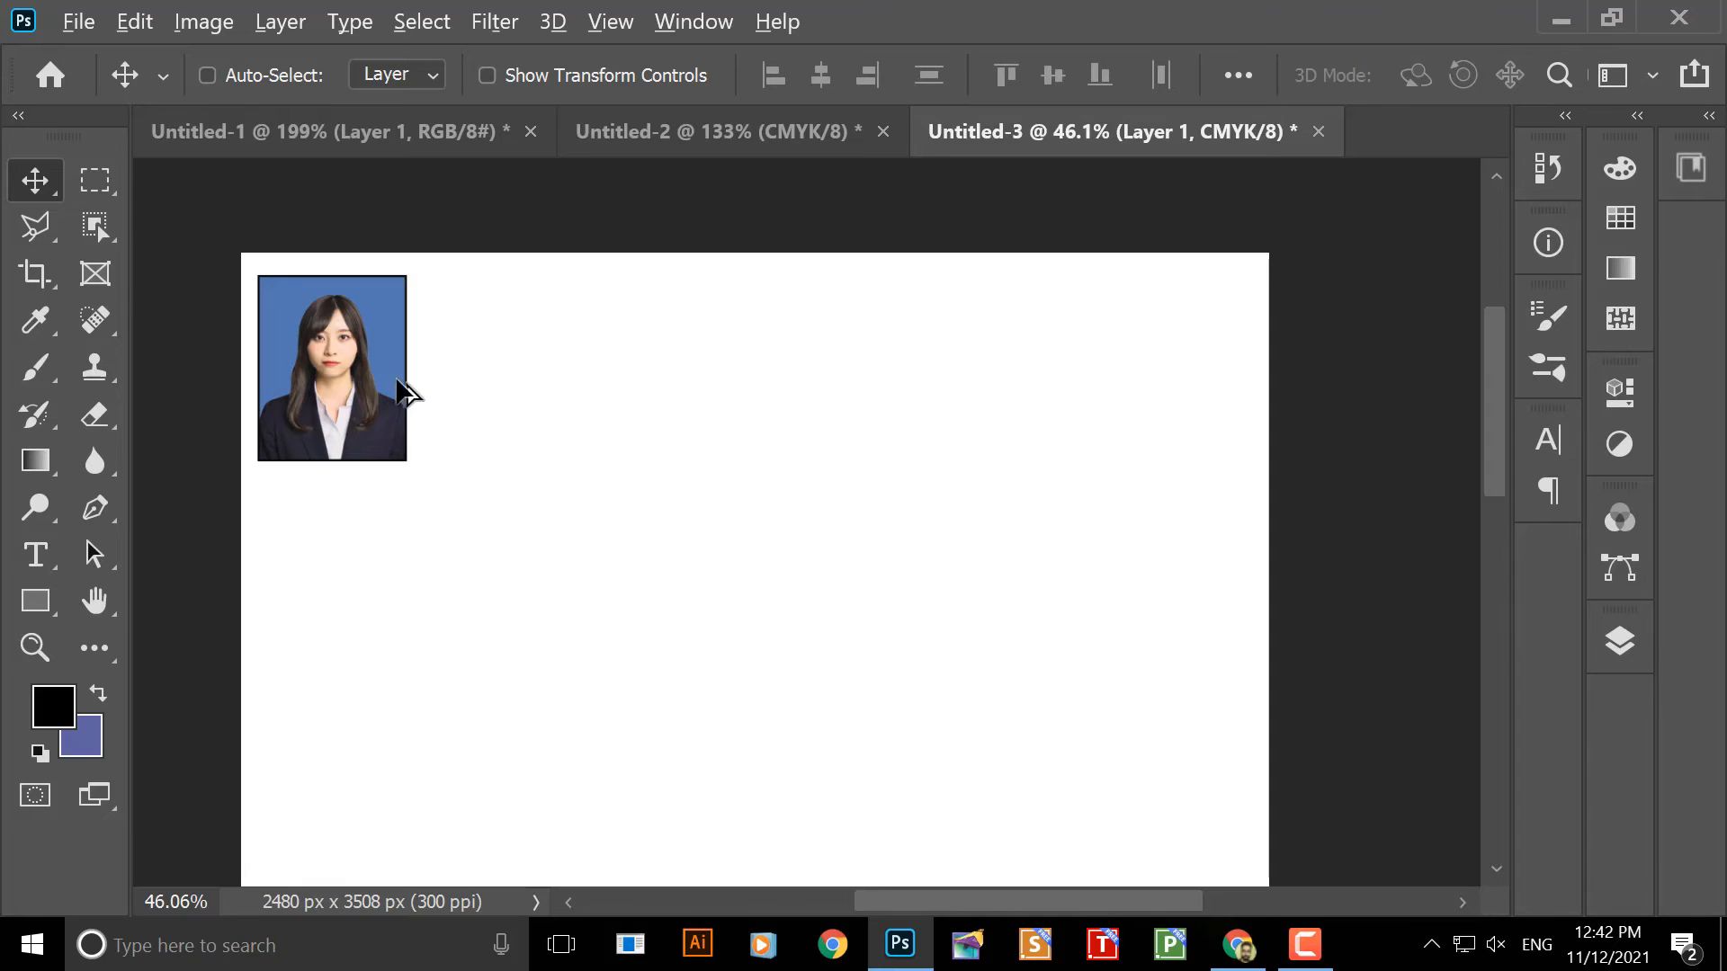
# - Duplicate the bordered photo horizontally across the top of the A4 page to form an evenly spaced row of six
pyautogui.moveTo(376, 376); pyautogui.dragTo(545, 374)
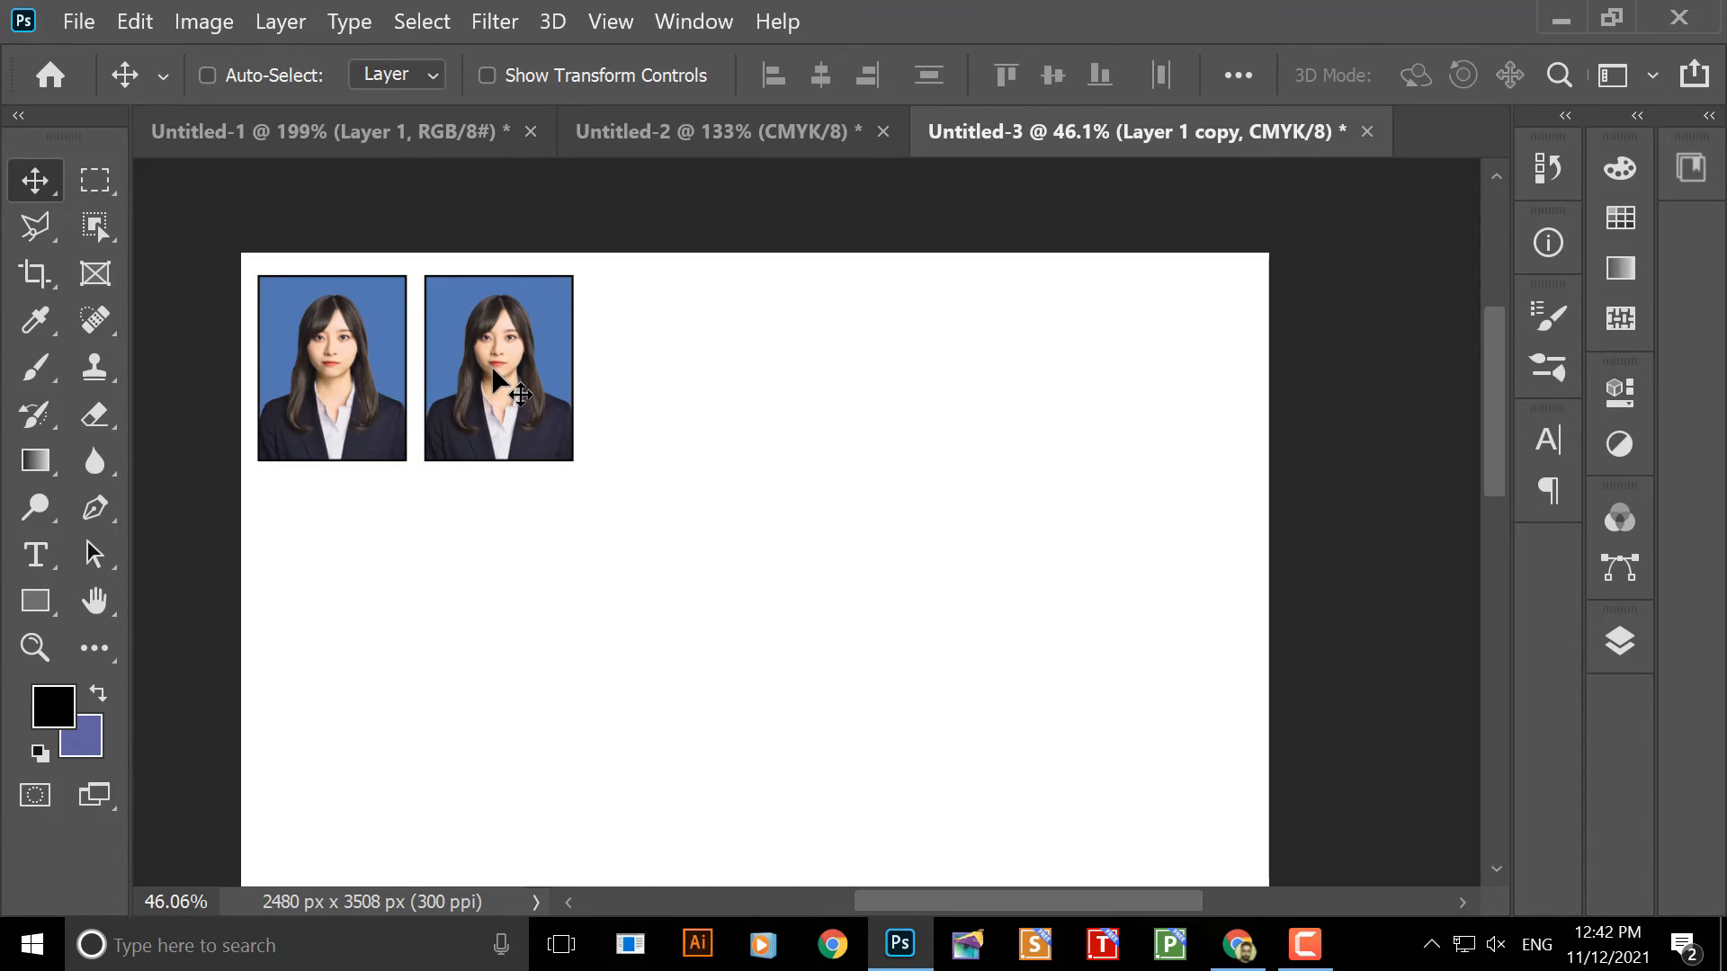
pyautogui.moveTo(493, 370); pyautogui.dragTo(1130, 369)
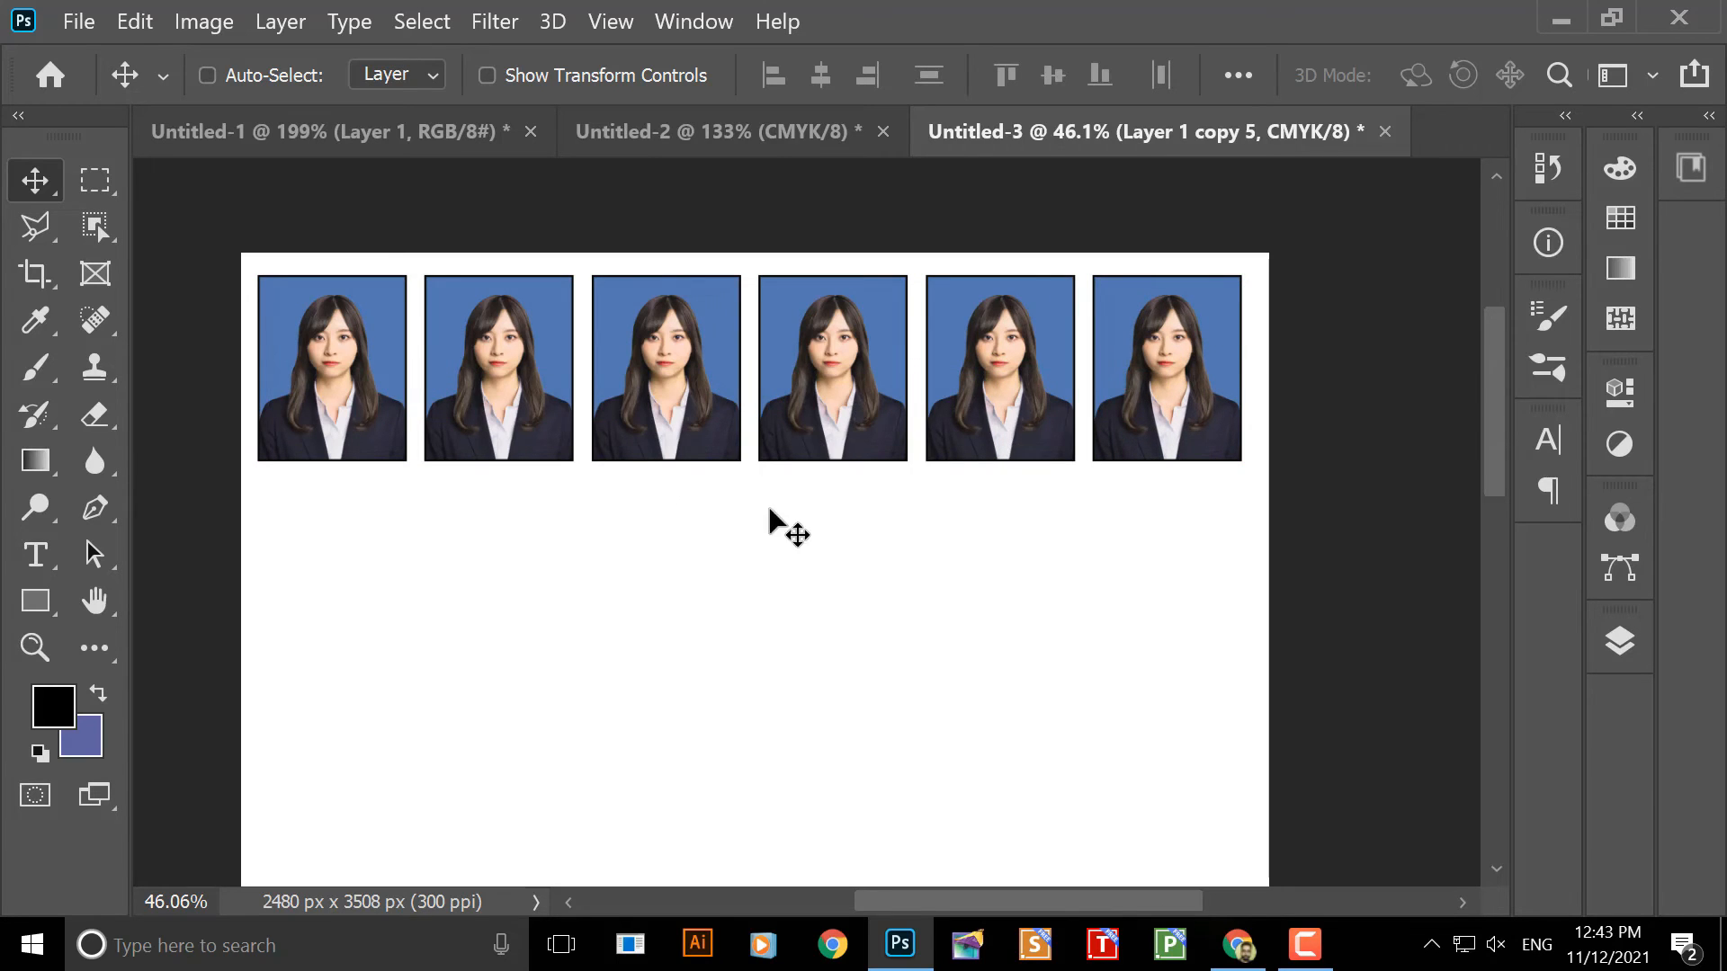
# - Select all six photo layers together and shift the row slightly left on the page
pyautogui.rightClick(1135, 344)
pyautogui.press('Escape')
pyautogui.rightClick(989, 349)
pyautogui.click(1043, 366)
pyautogui.rightClick(839, 360)
pyautogui.click(899, 374)
pyautogui.rightClick(646, 361)
pyautogui.click(693, 375)
pyautogui.rightClick(520, 359)
pyautogui.click(516, 366)
pyautogui.rightClick(352, 356)
pyautogui.click(355, 362)
pyautogui.moveTo(353, 354); pyautogui.dragTo(379, 391)
pyautogui.hotkey('ctrl', 'z')
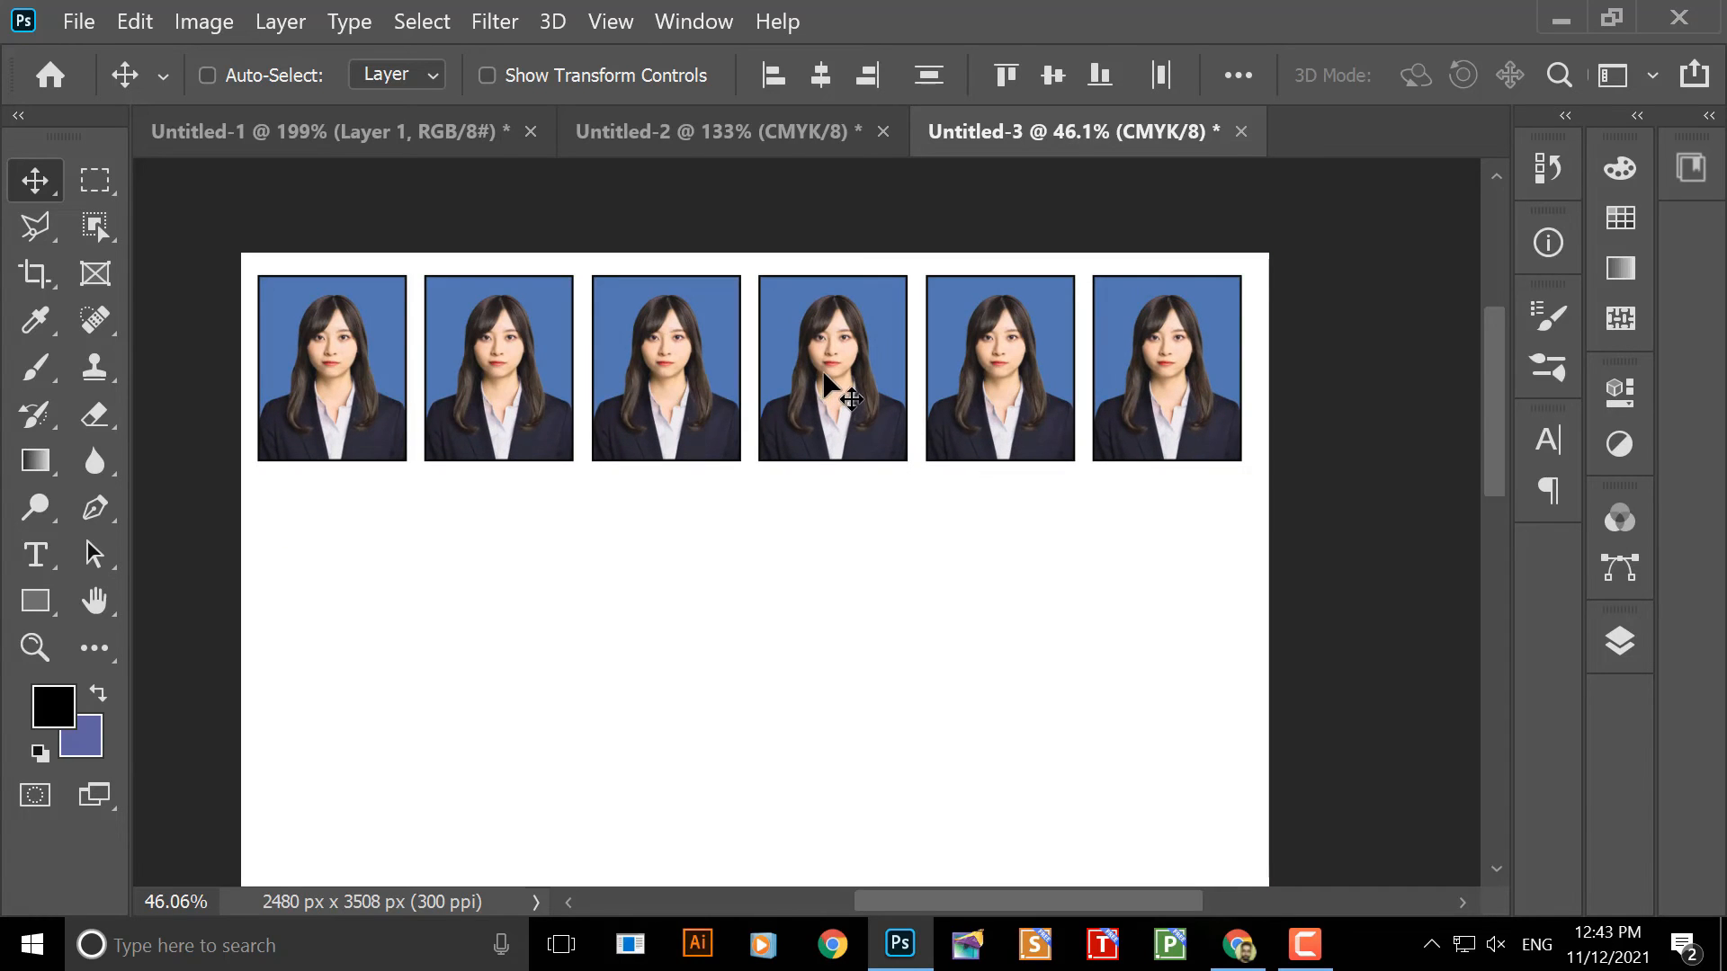
pyautogui.moveTo(820, 381); pyautogui.dragTo(810, 371)
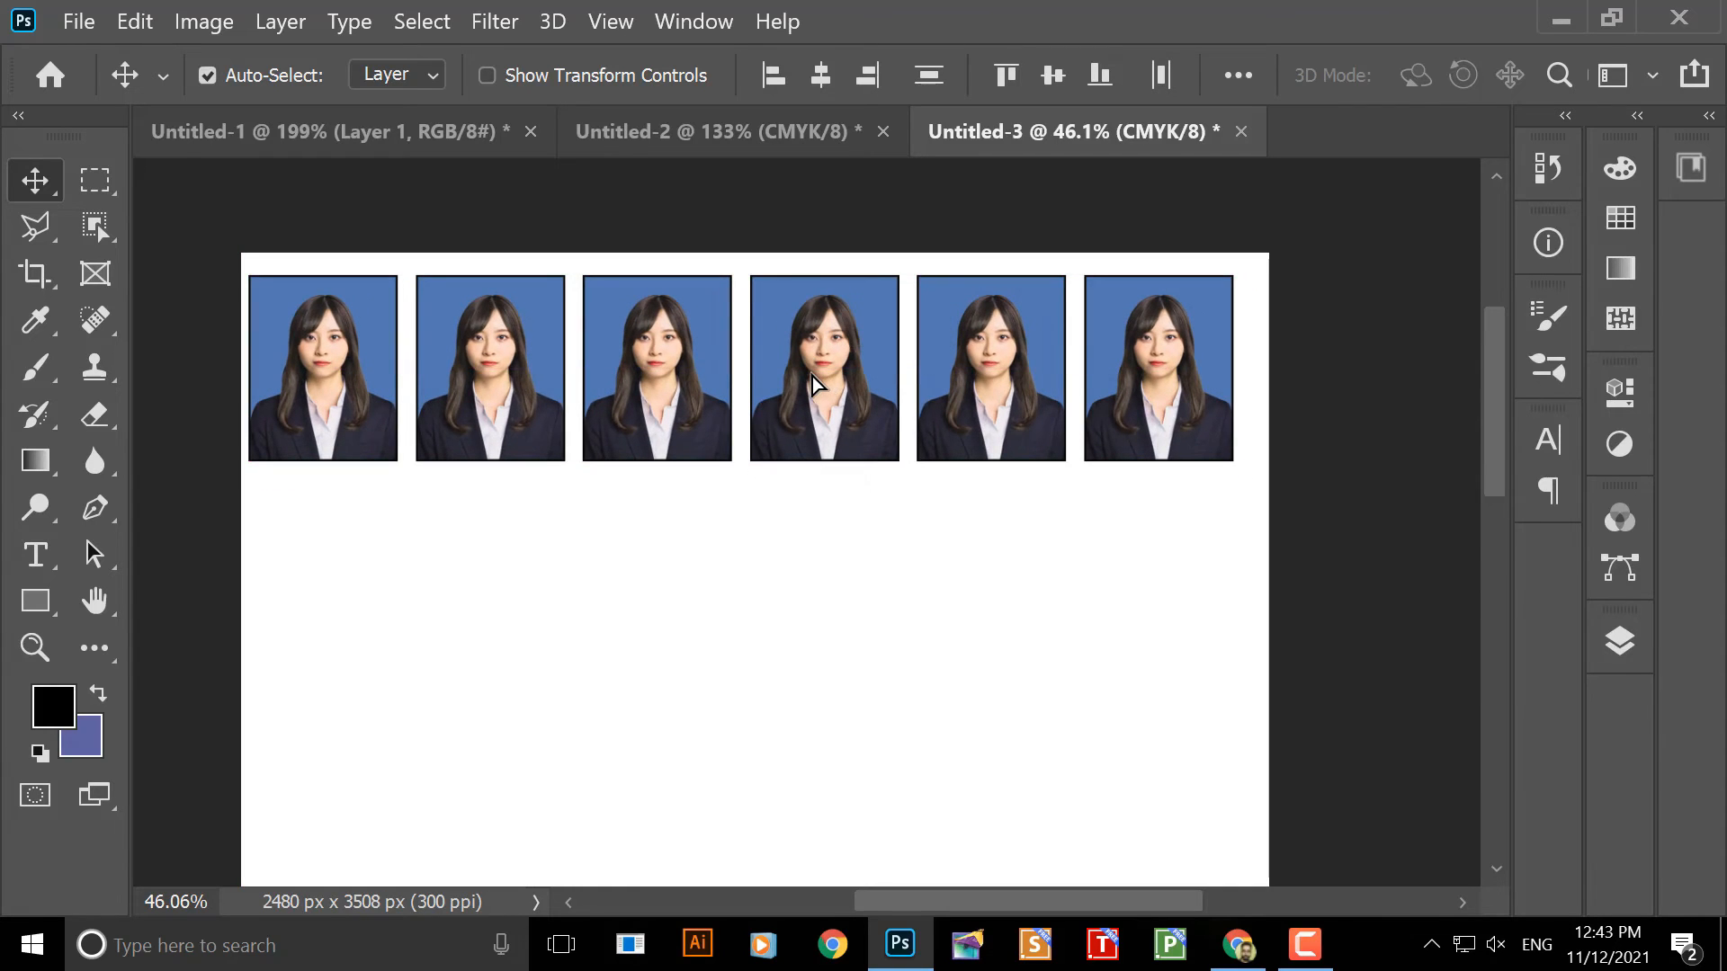
# - Undo the last move of the six-photo row and nudge the row right until its side margins are roughly equal
pyautogui.hotkey('ctrl', 'z')
pyautogui.press('Right')
pyautogui.press('Right')
pyautogui.press('Right')
pyautogui.press('Right')
pyautogui.press('Right')
pyautogui.press('Right')
pyautogui.press('Right')
pyautogui.press('Right')
pyautogui.press('Right')
pyautogui.press('Right')
pyautogui.press('Right')
pyautogui.press('Right')
pyautogui.press('Right')
pyautogui.press('Right')
pyautogui.press('Right')
pyautogui.press('Right')
pyautogui.press('Right')
pyautogui.press('Right')
pyautogui.press('Right')
pyautogui.press('Right')
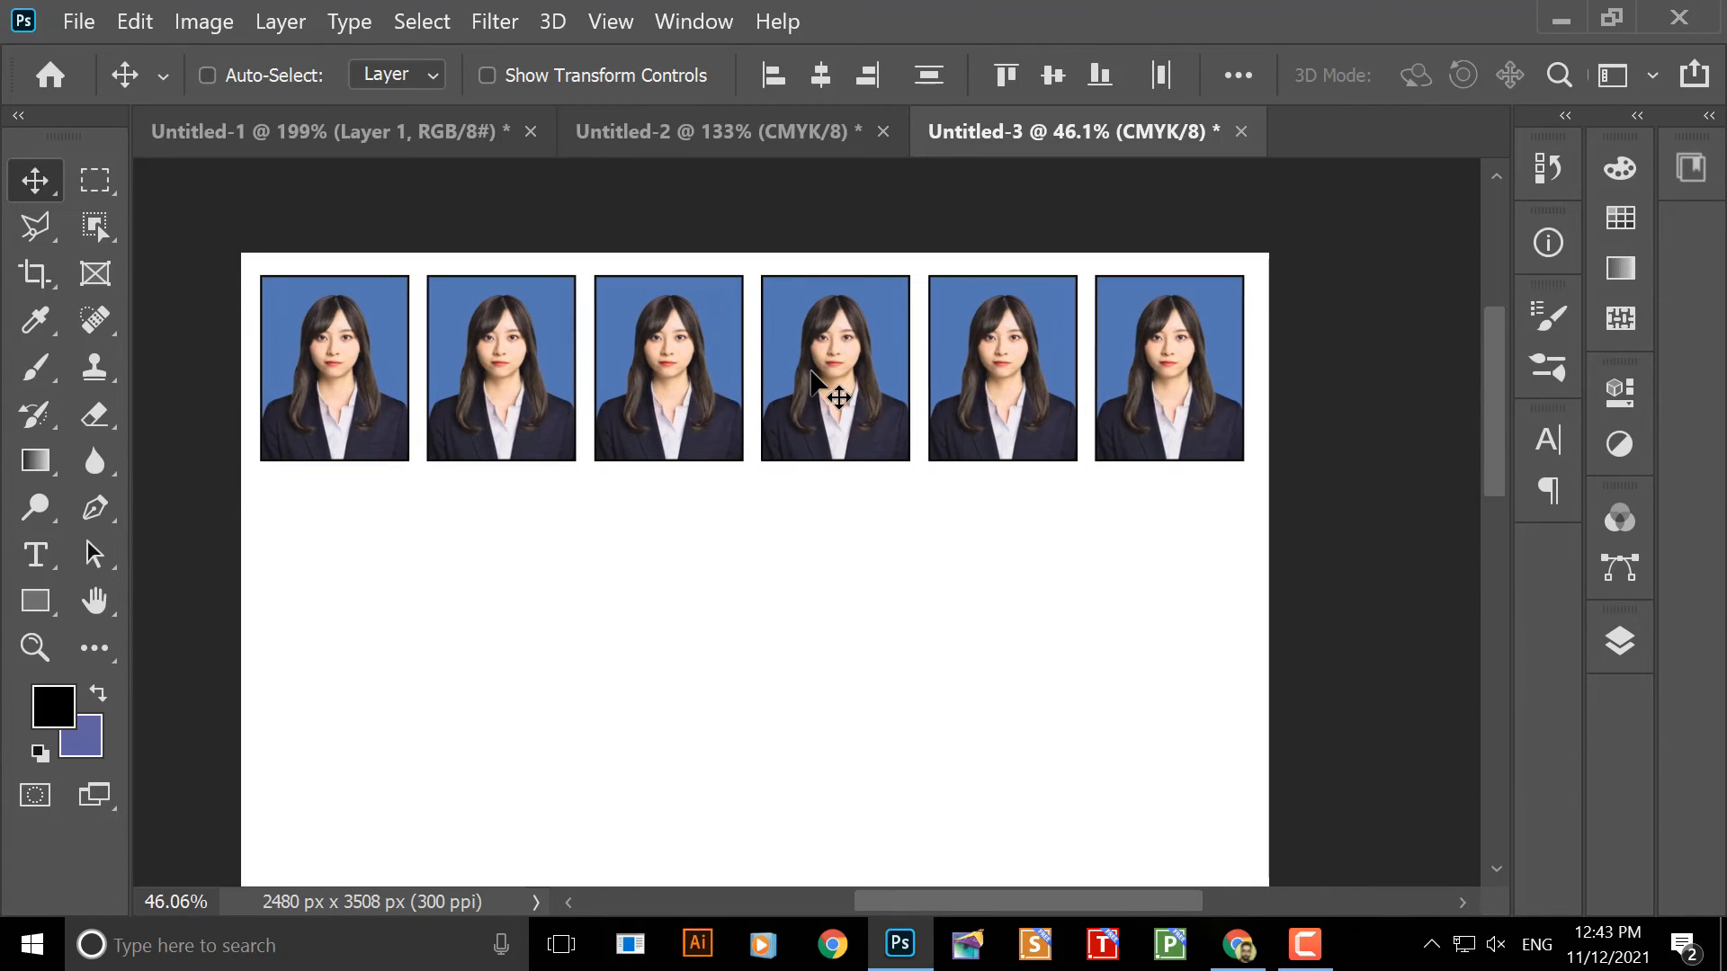
# - Try shifting the photo row down and to the right on the page without duplicating it, and undo the moves
pyautogui.press('Down')
pyautogui.press('Down')
pyautogui.press('Down')
pyautogui.press('Down')
pyautogui.press('Down')
pyautogui.press('Down')
pyautogui.press('Down')
pyautogui.press('Down')
pyautogui.press('Down')
pyautogui.press('Down')
pyautogui.press('Down')
pyautogui.press('Down')
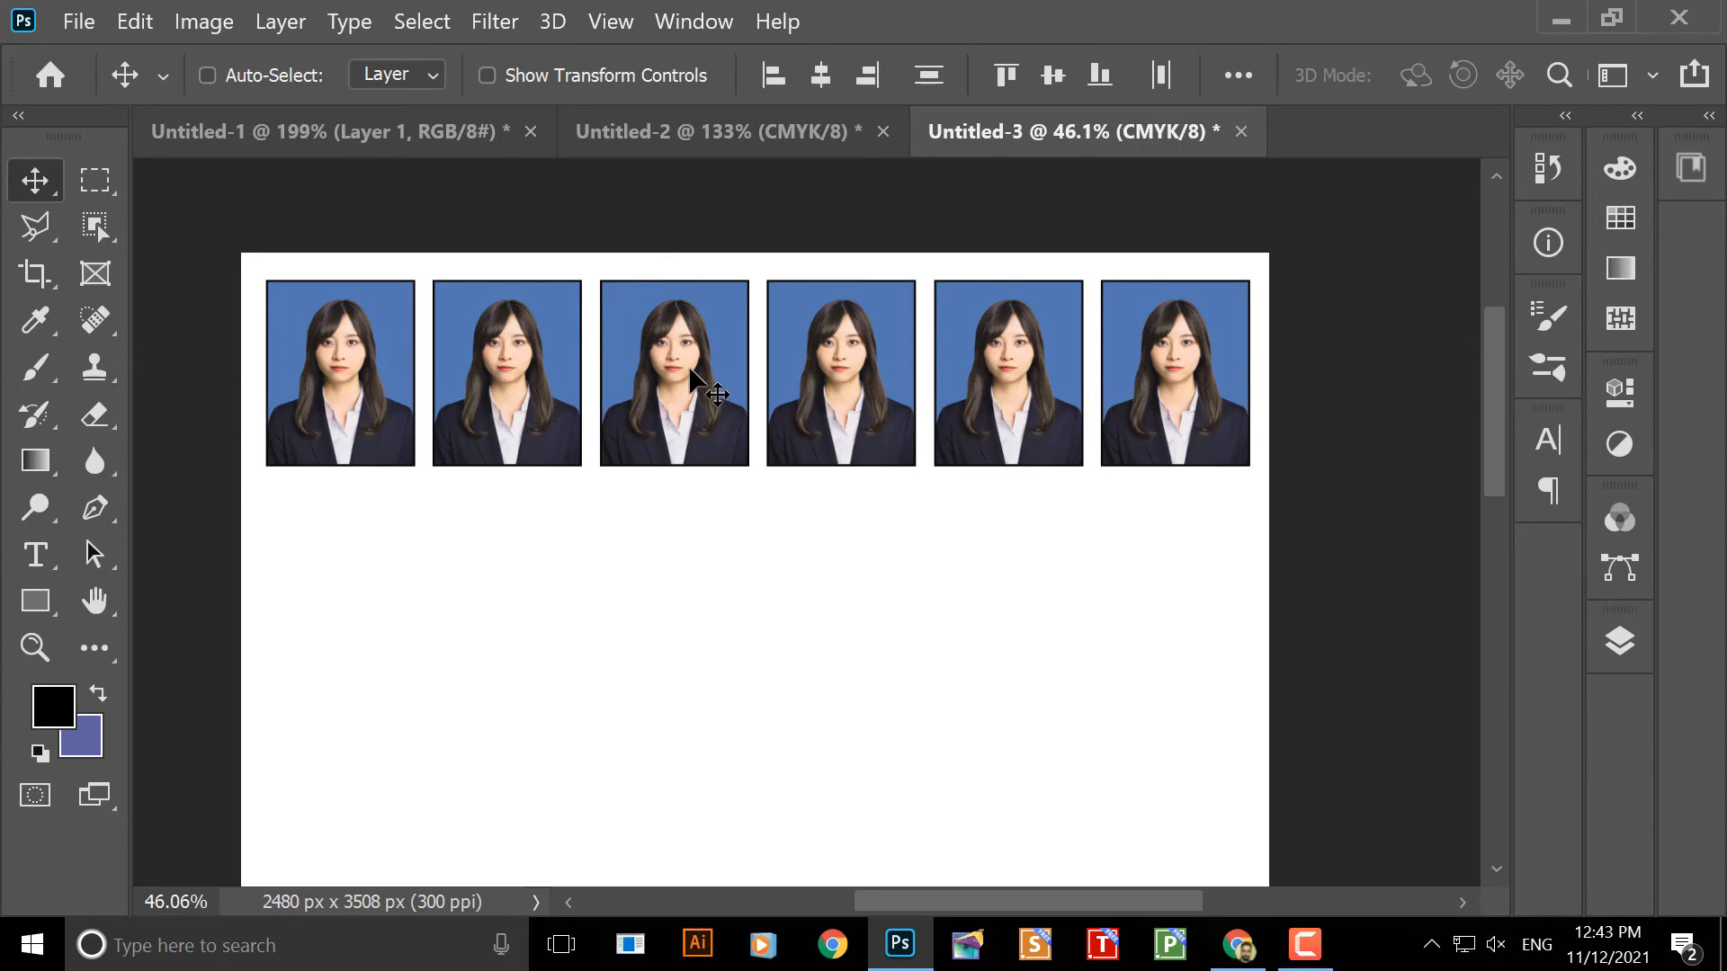
pyautogui.moveTo(640, 324); pyautogui.dragTo(700, 390)
pyautogui.hotkey('ctrl', 'z')
pyautogui.hotkey('ctrl', 'z')
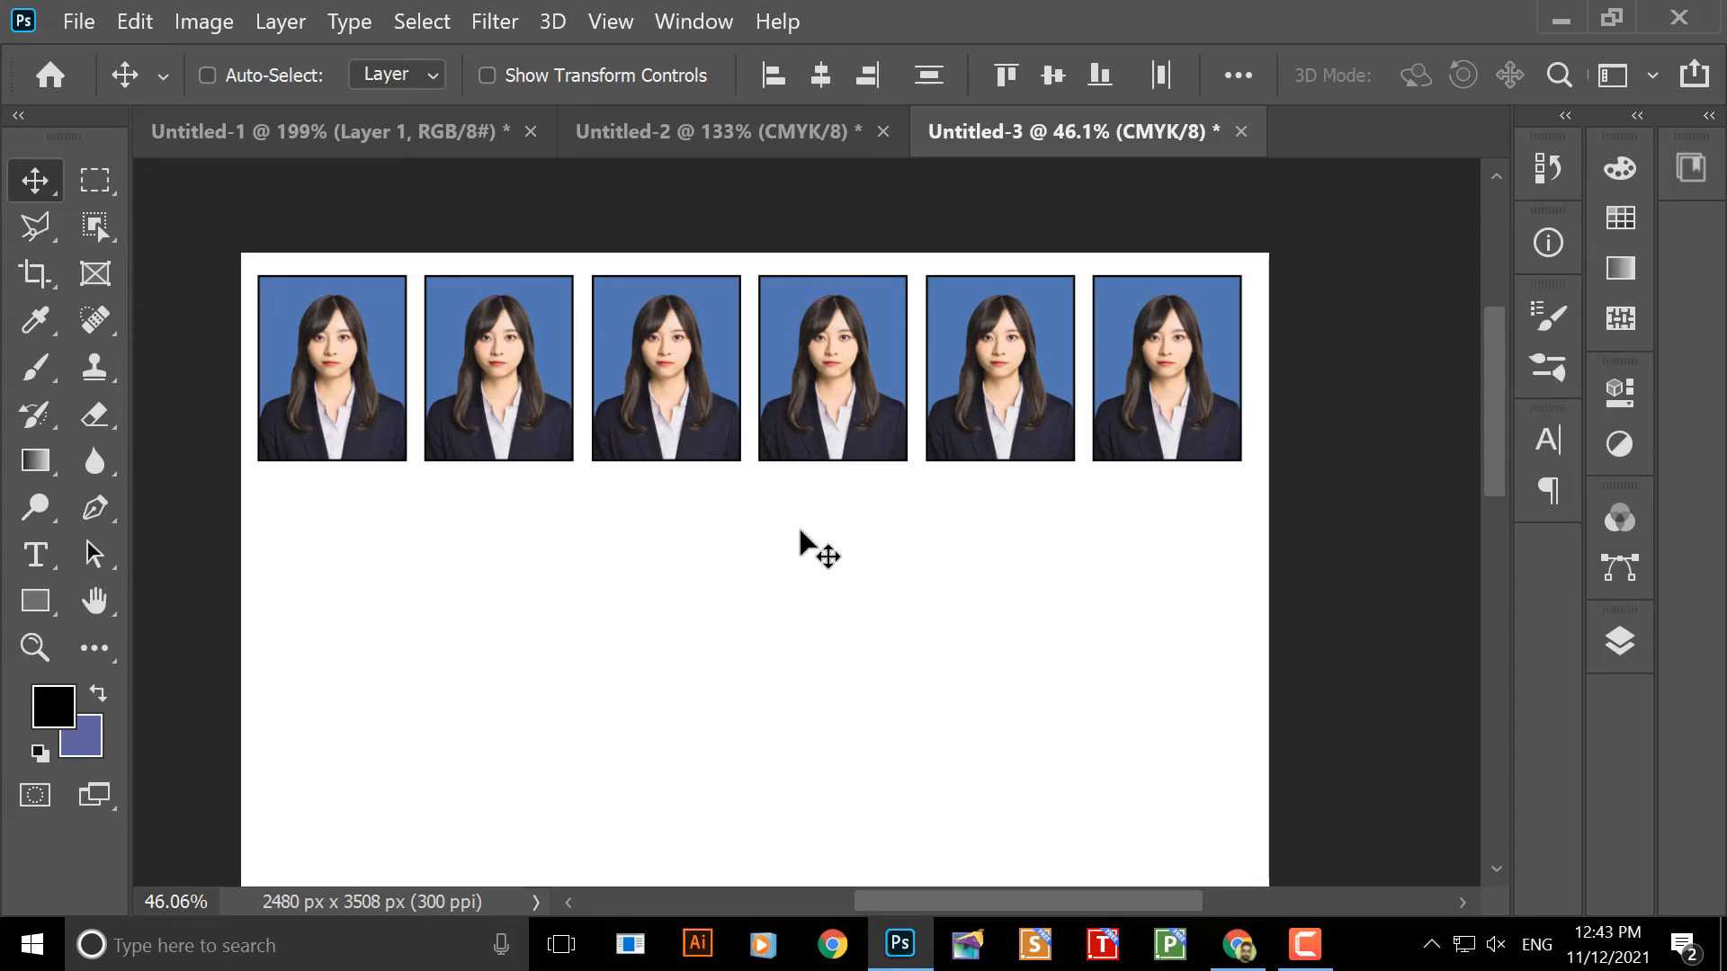
pyautogui.moveTo(833, 389)
pyautogui.mouseDown()
pyautogui.moveTo(795, 407)
pyautogui.moveTo(832, 398)
pyautogui.mouseUp()
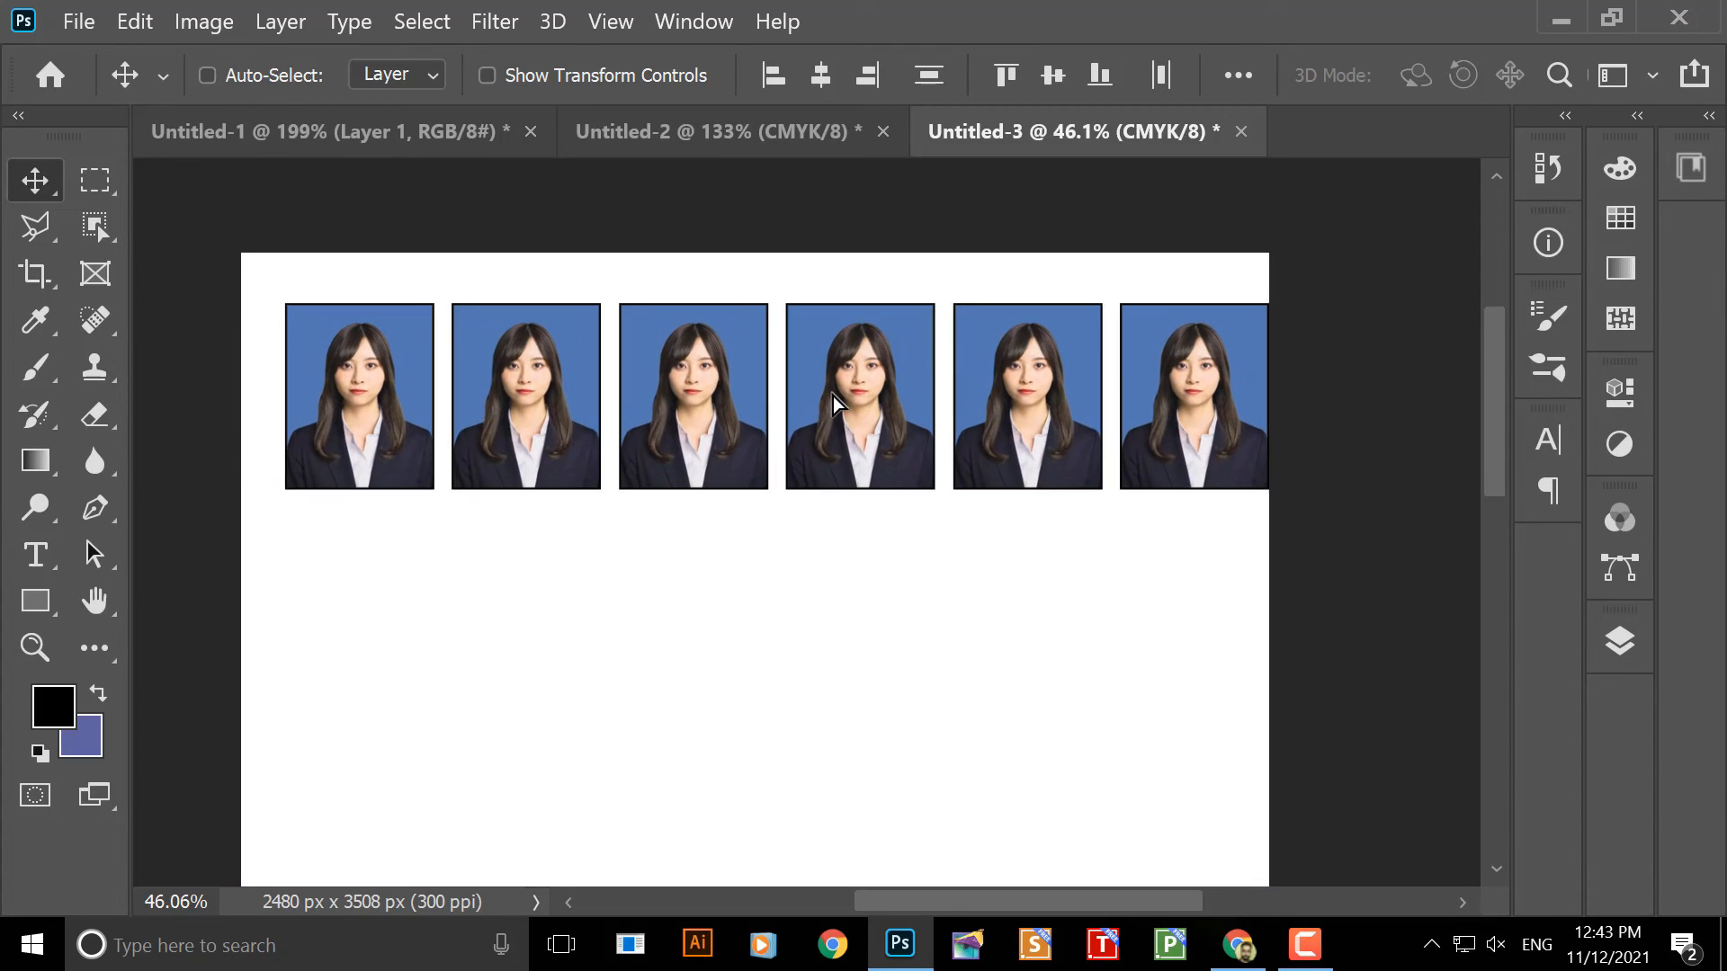
pyautogui.hotkey('ctrl', 'z')
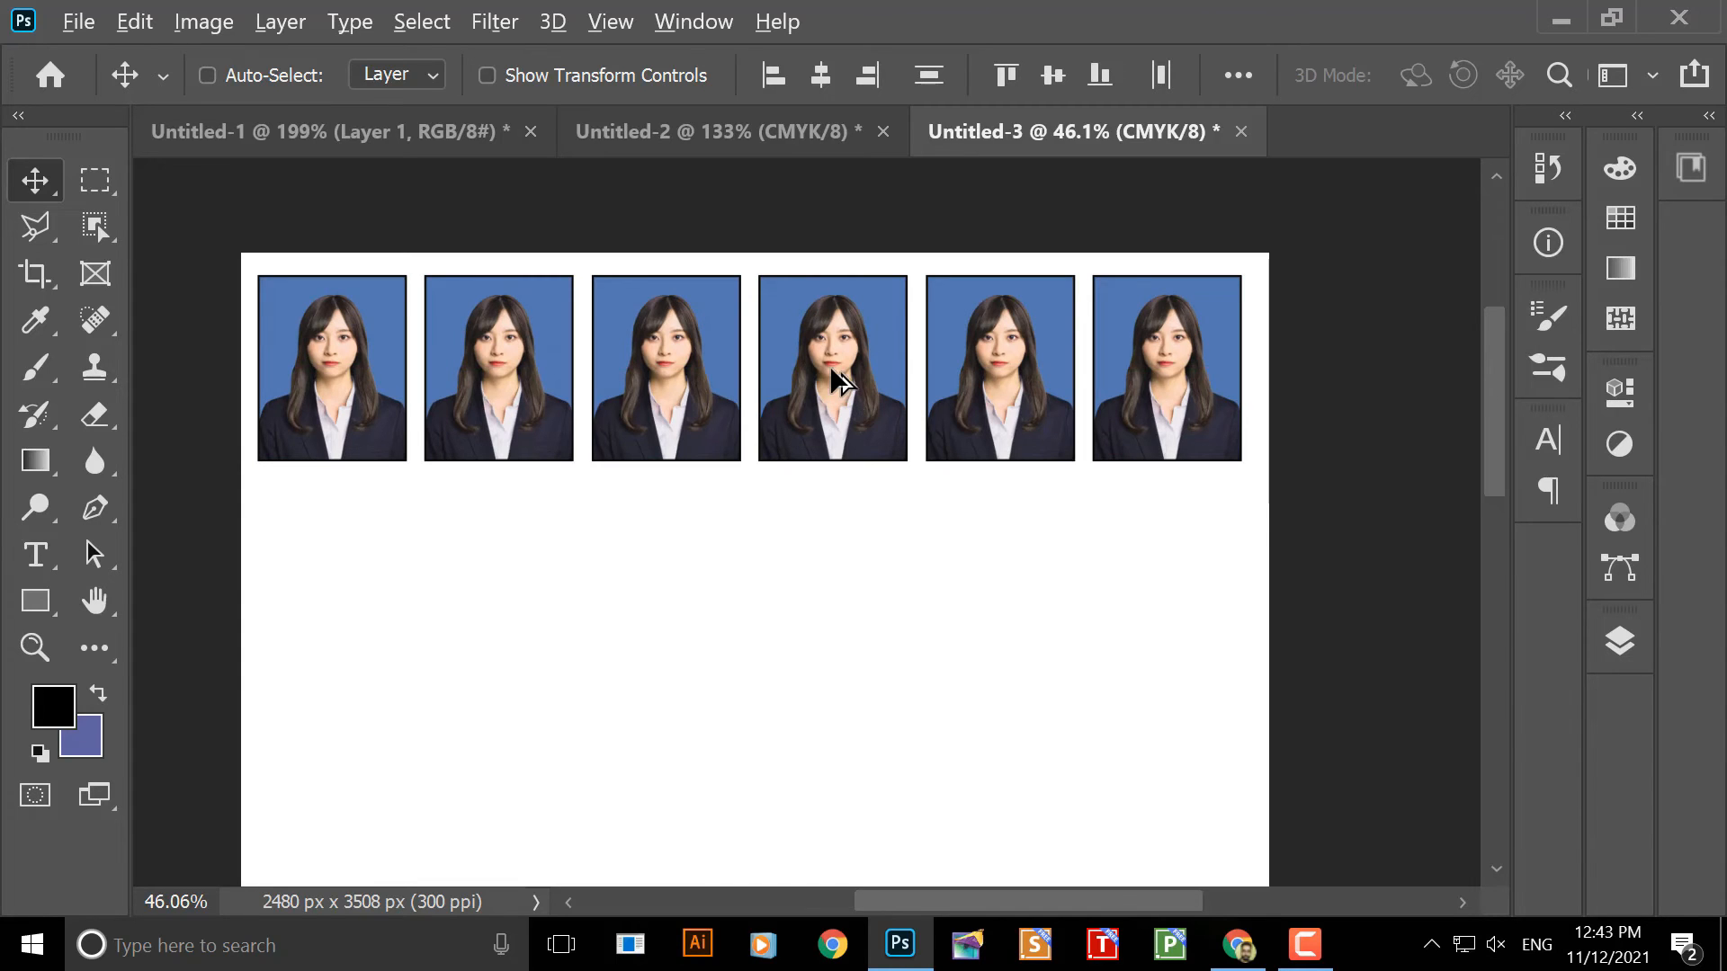
# - Duplicate the six-photo row straight down to form a second row with a narrow gap beneath the first
pyautogui.moveTo(837, 371); pyautogui.dragTo(828, 574)
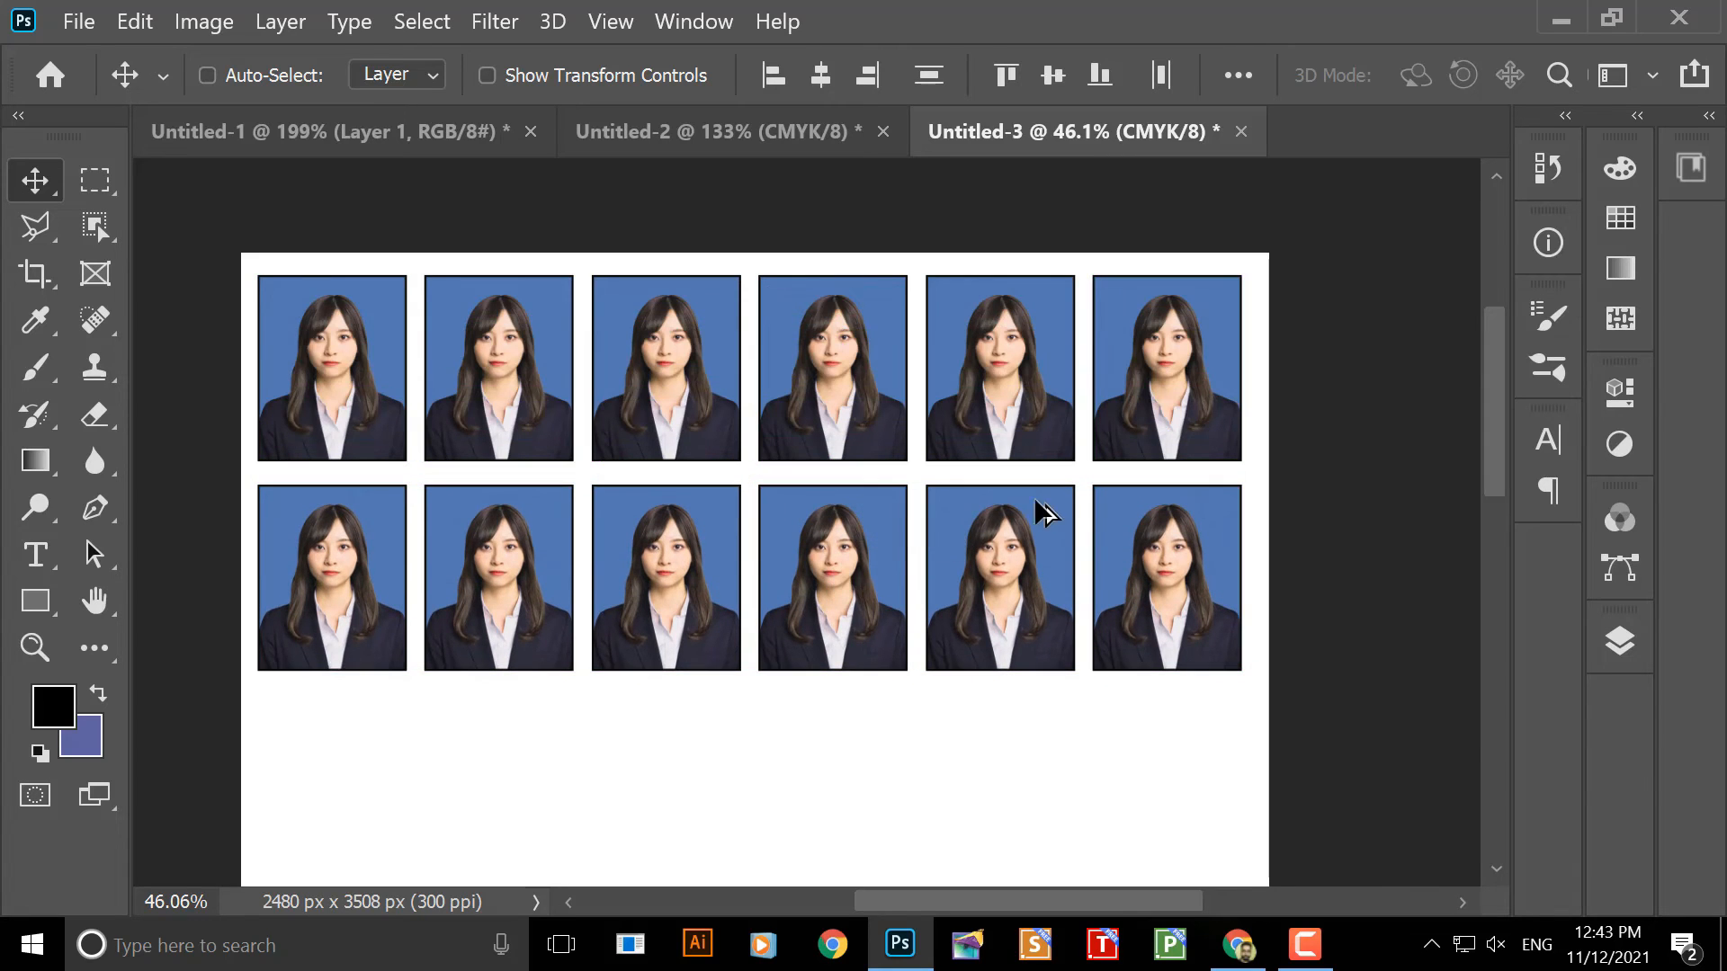
pyautogui.scroll(-2, 1012, 461)
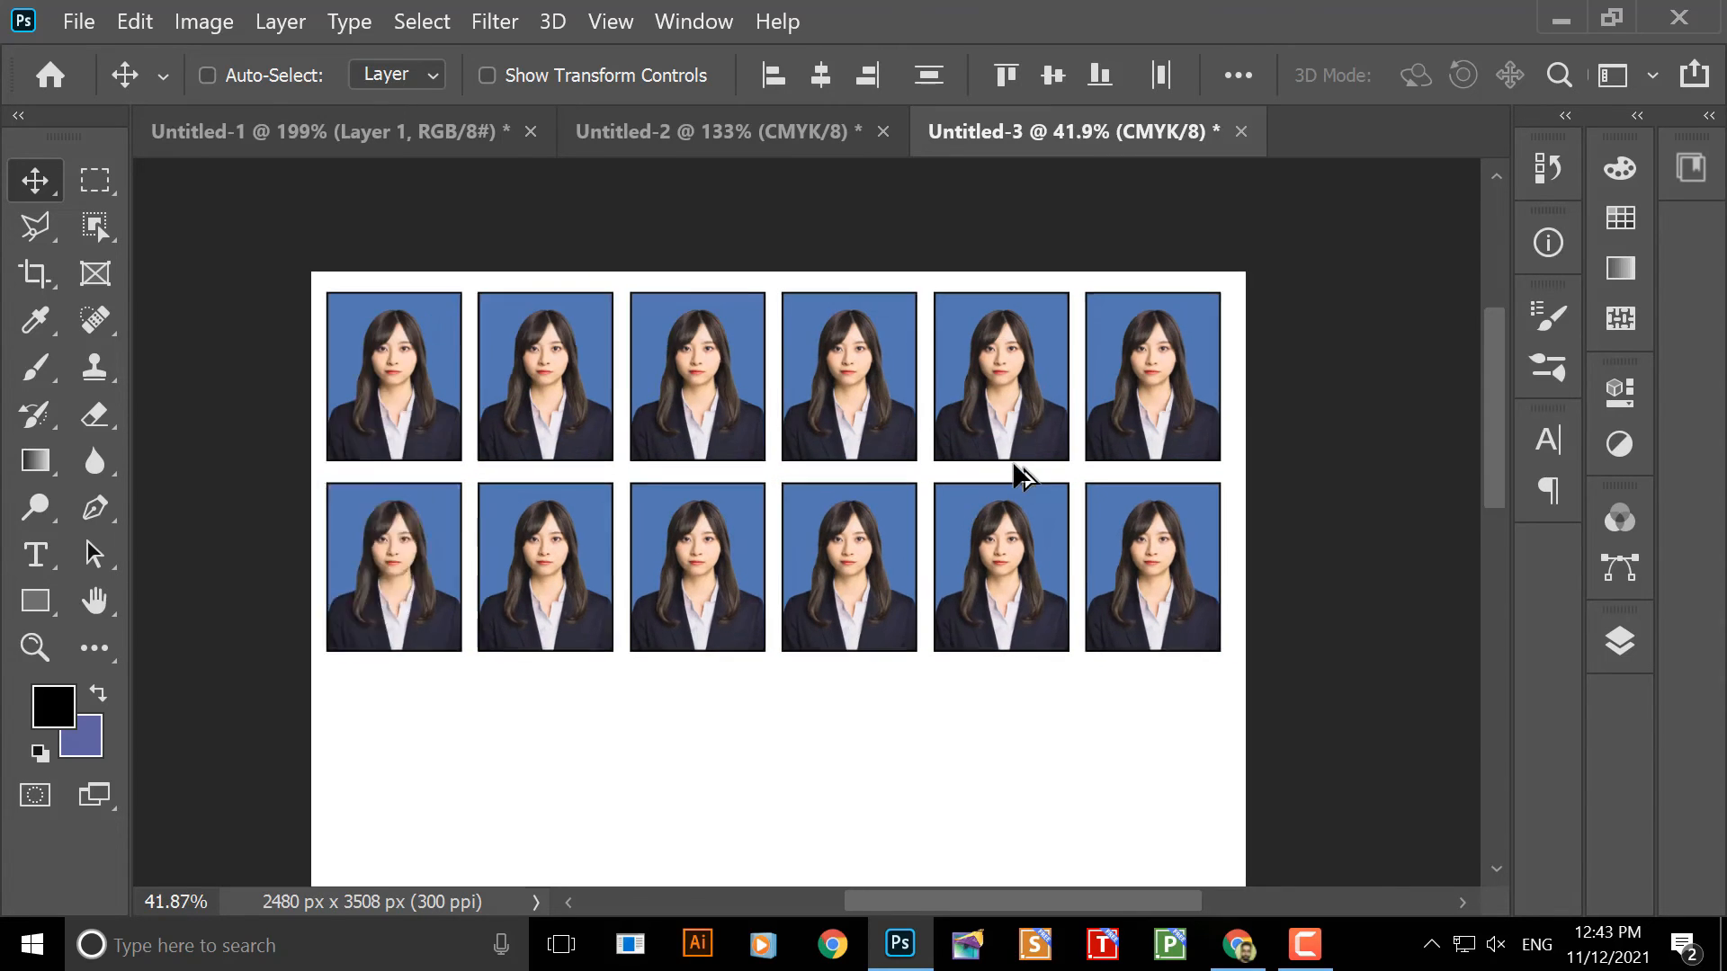
pyautogui.scroll(1, 976, 572)
pyautogui.moveTo(894, 470); pyautogui.dragTo(891, 424)
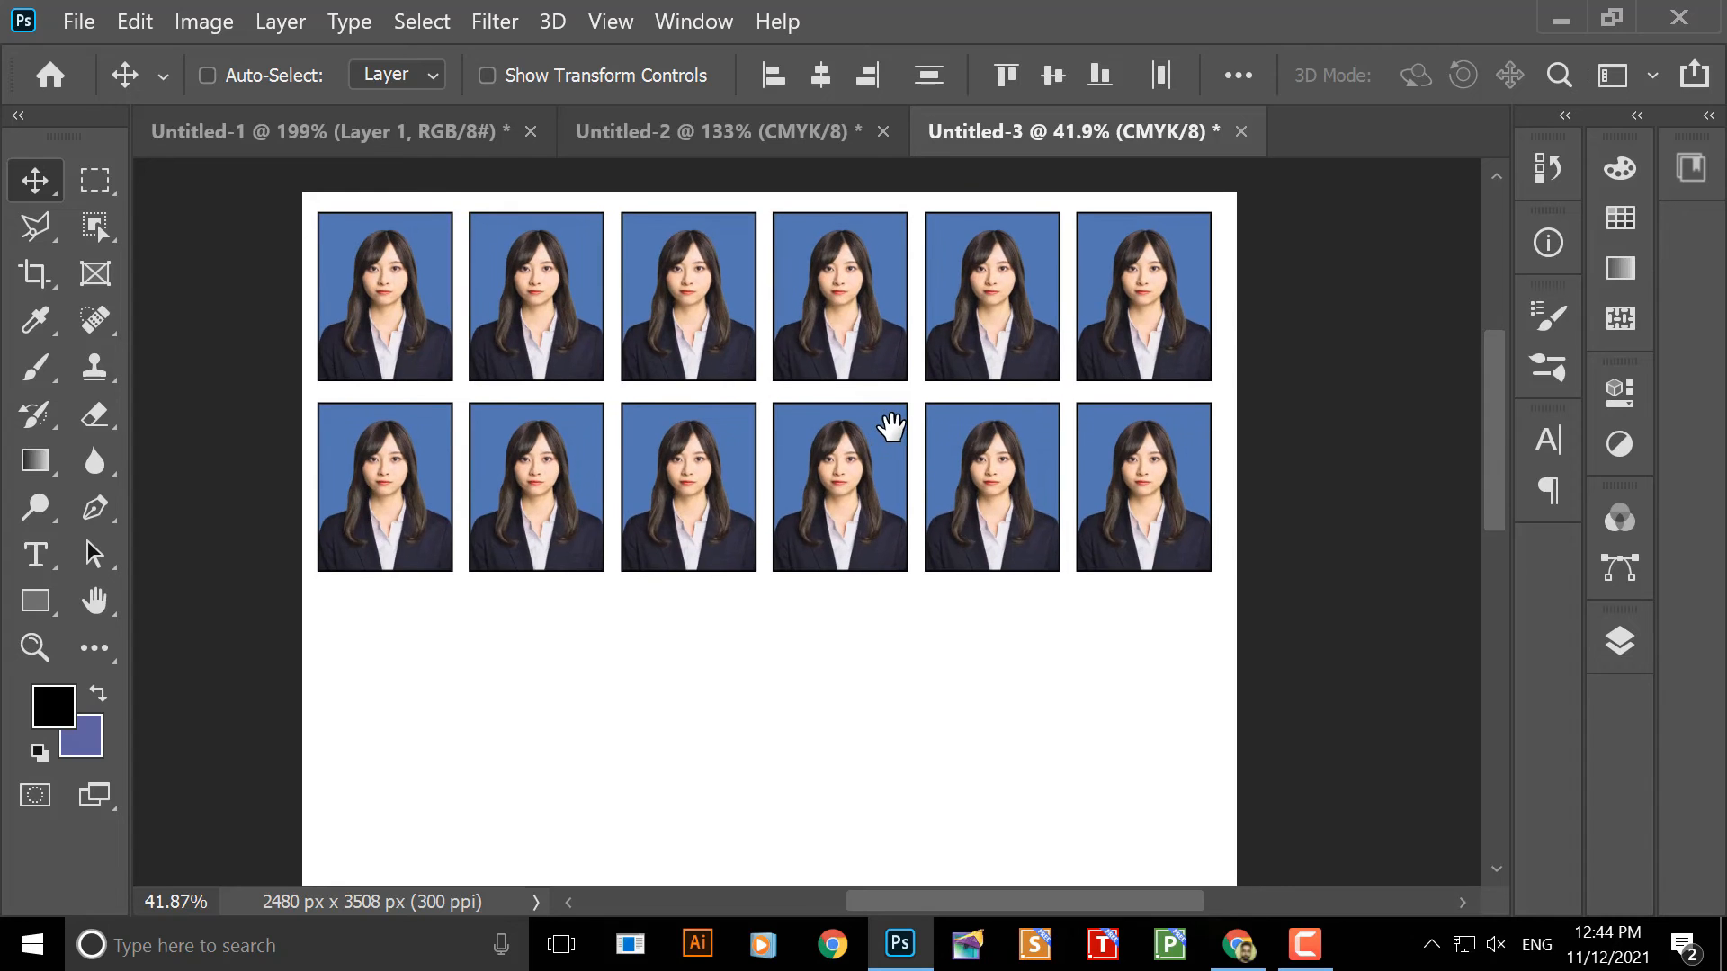
pyautogui.scroll(-6, 887, 447)
pyautogui.moveTo(961, 505)
pyautogui.mouseDown()
pyautogui.moveTo(925, 359)
pyautogui.moveTo(932, 294)
pyautogui.moveTo(944, 581)
pyautogui.moveTo(969, 531)
pyautogui.mouseUp()
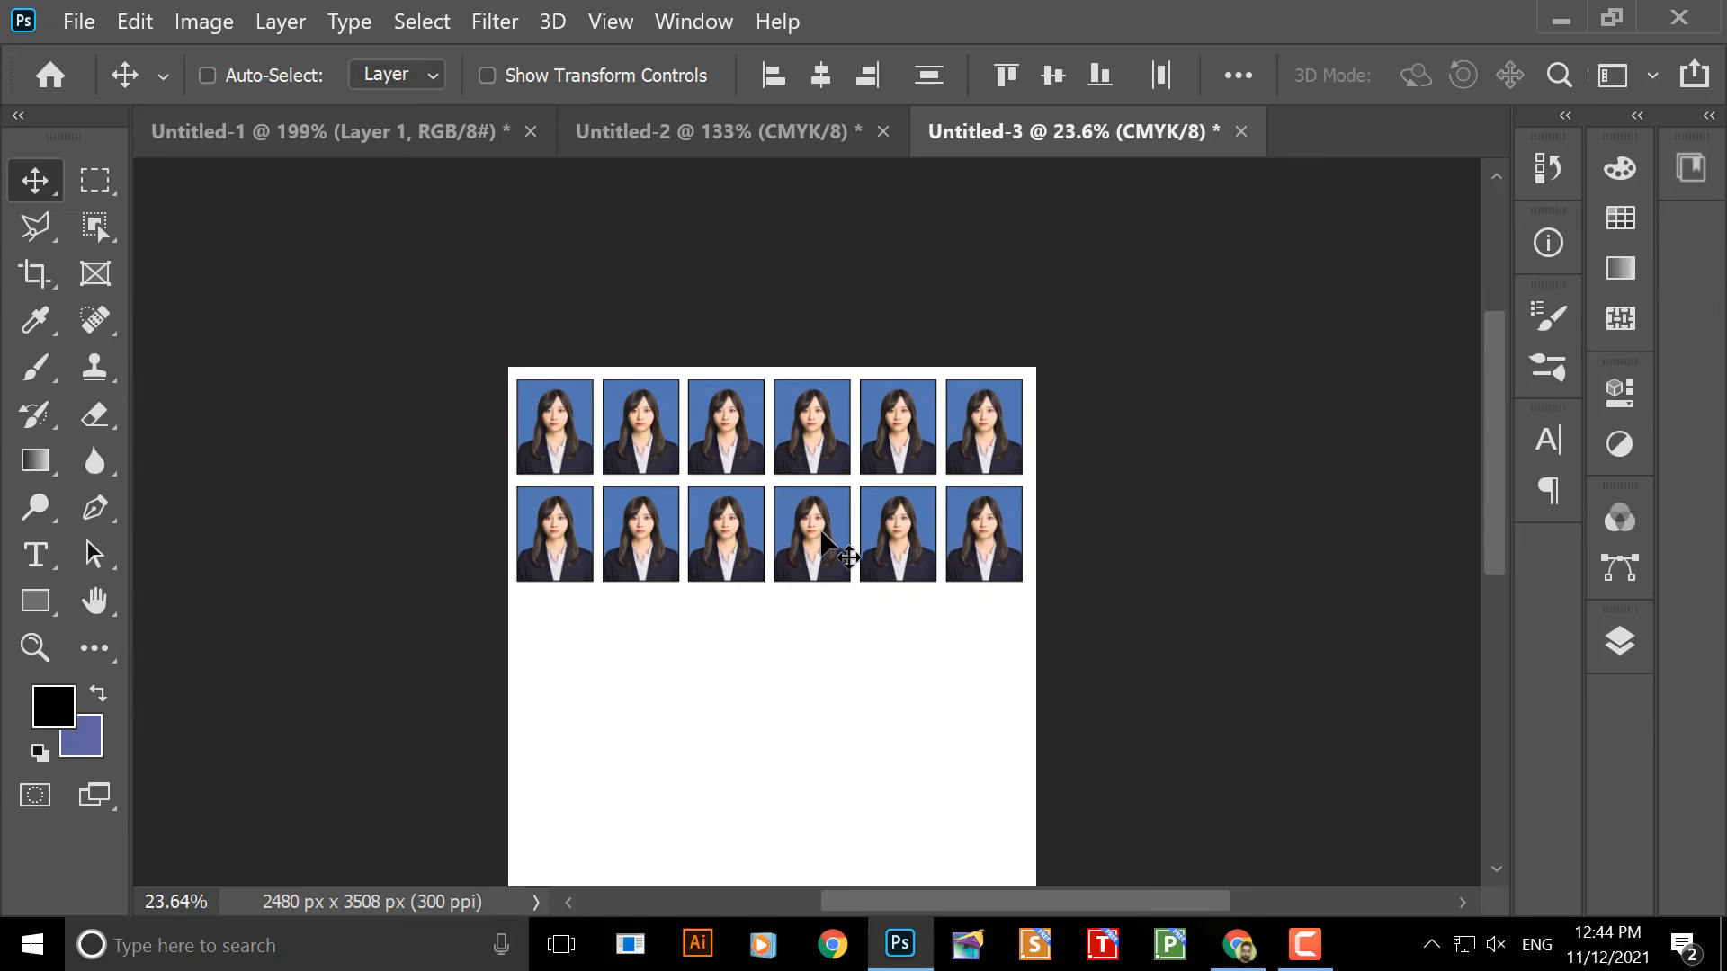
pyautogui.scroll(6, 823, 533)
pyautogui.scroll(1, 823, 533)
pyautogui.moveTo(798, 551); pyautogui.dragTo(844, 501)
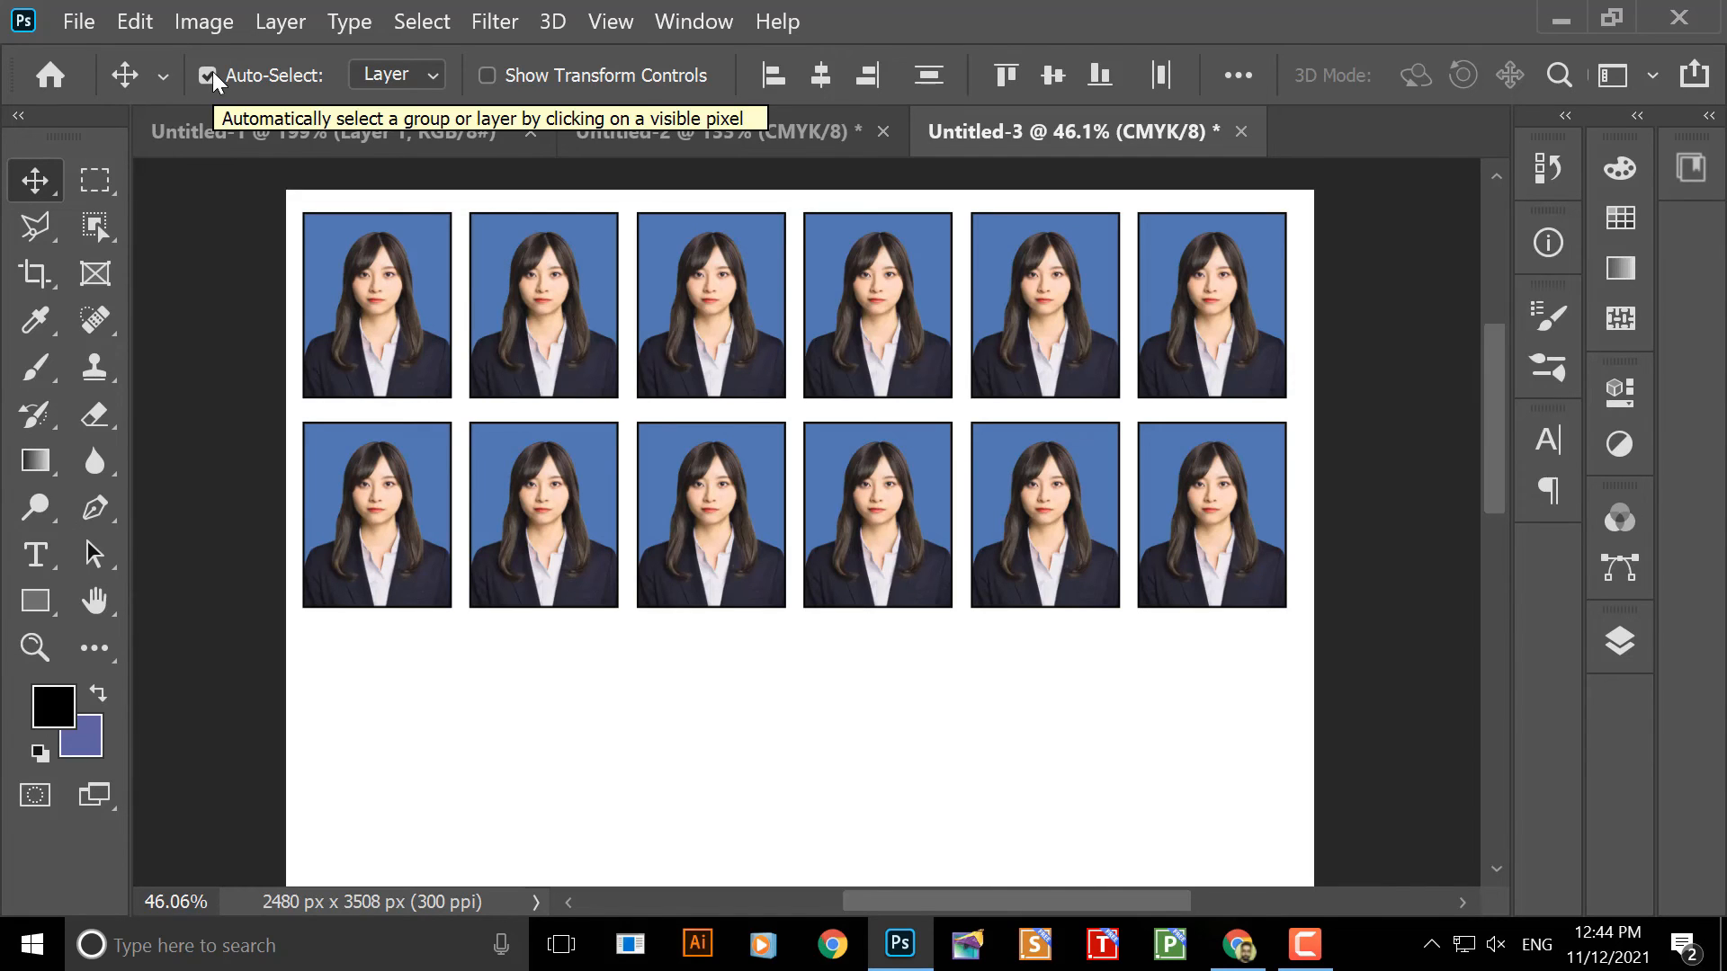
# - Select all twelve photos and nudge both rows slightly right to centre them between the page's side edges
pyautogui.moveTo(223, 269); pyautogui.dragTo(1345, 605)
pyautogui.moveTo(923, 313)
pyautogui.mouseDown()
pyautogui.moveTo(849, 341)
pyautogui.moveTo(908, 325)
pyautogui.mouseUp()
pyautogui.hotkey('ctrl', 'z')
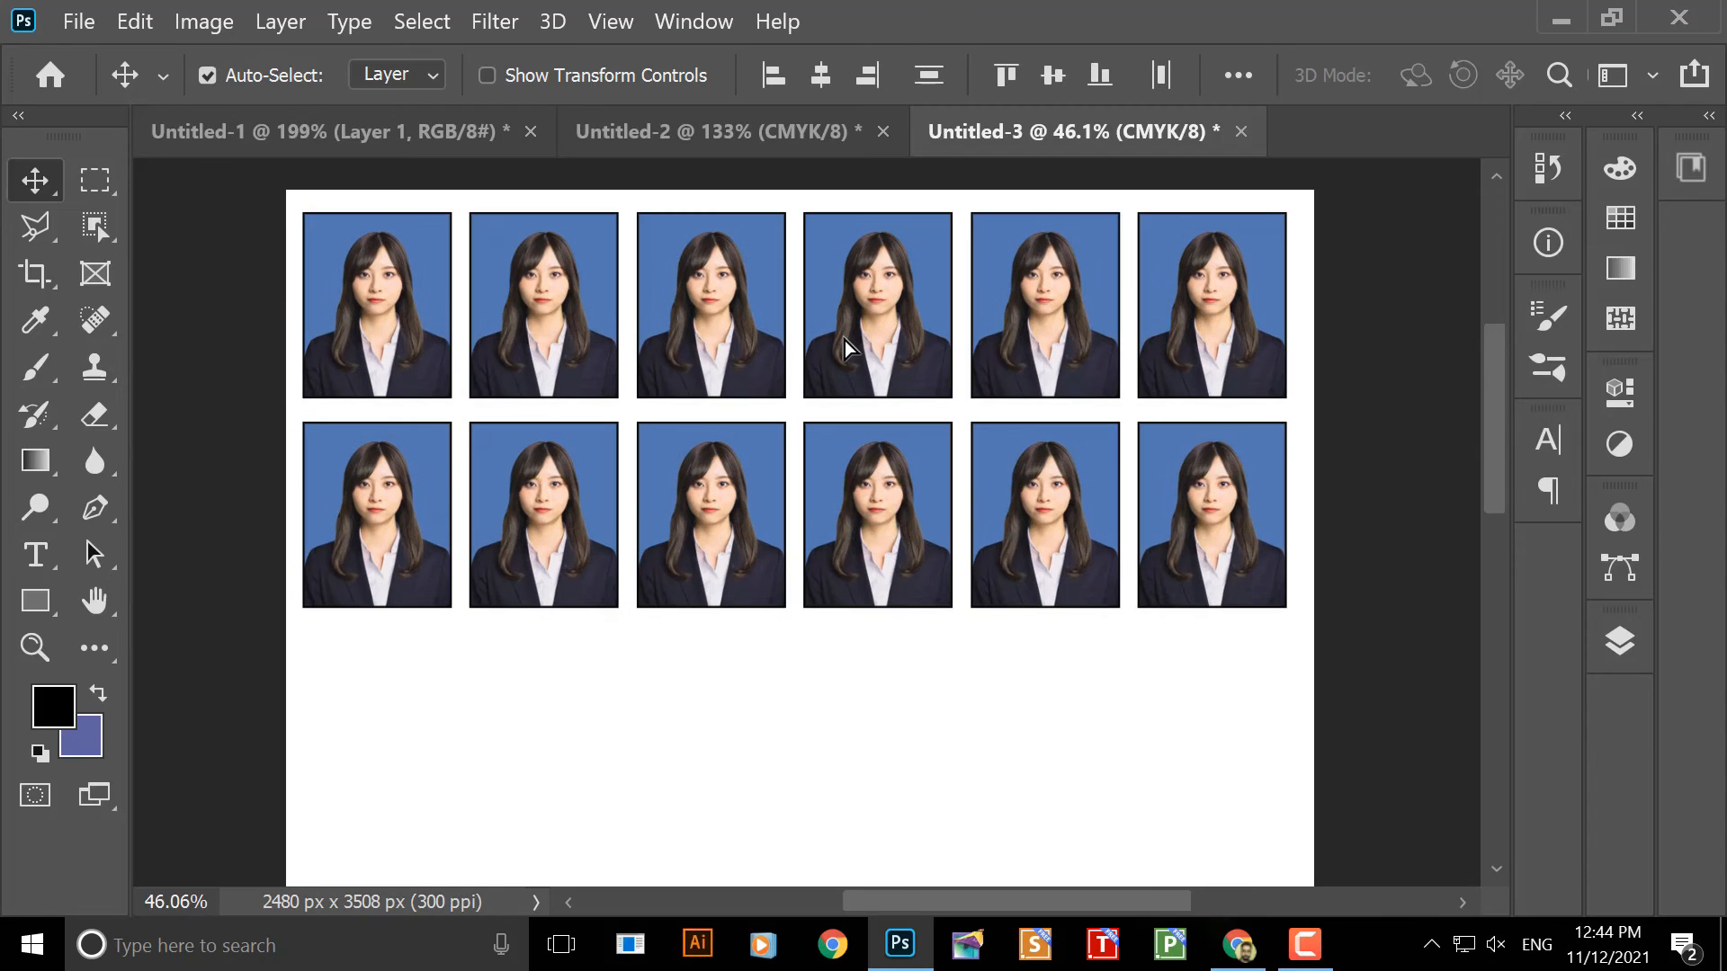
pyautogui.press('Right')
pyautogui.press('Right')
pyautogui.press('Right')
pyautogui.press('Right')
pyautogui.press('Right')
pyautogui.press('Right')
pyautogui.press('Right')
pyautogui.press('Right')
pyautogui.press('Right')
pyautogui.press('Right')
pyautogui.press('Right')
pyautogui.press('Right')
pyautogui.press('Right')
pyautogui.press('Right')
pyautogui.press('Right')
pyautogui.press('Right')
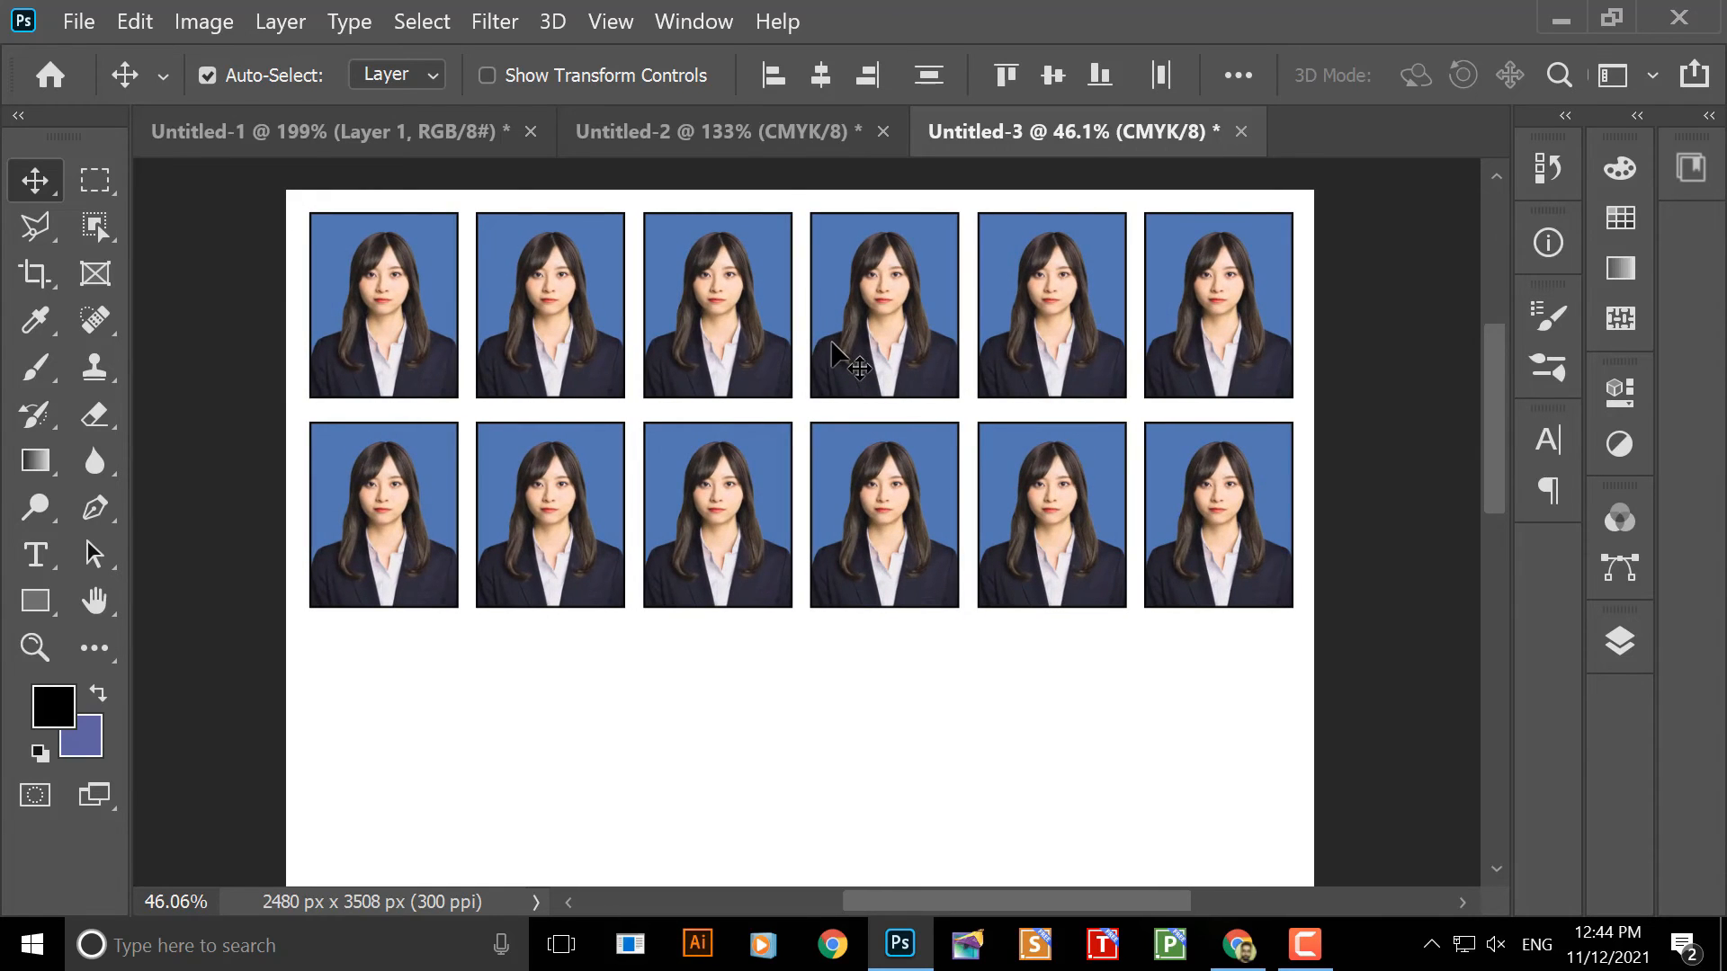
pyautogui.press('Left')
pyautogui.press('Left')
pyautogui.press('Left')
pyautogui.press('Left')
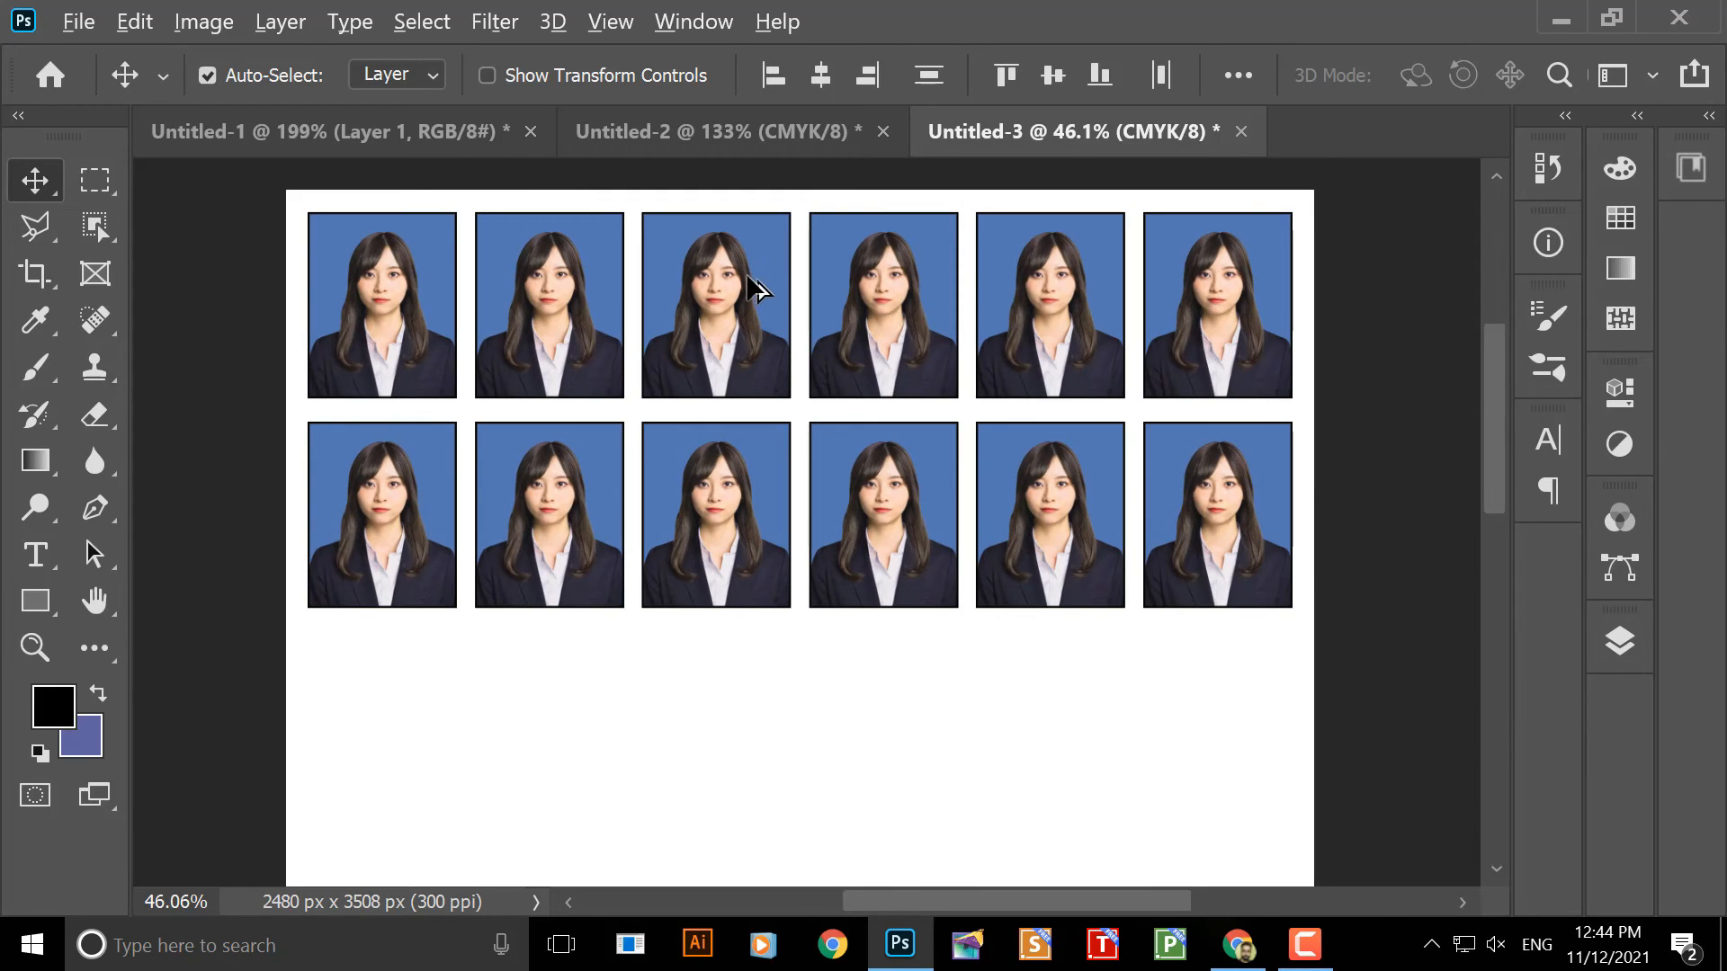
# - Duplicate the selected pair of rows downward twice to make six evenly spaced rows on the A4 page
pyautogui.moveTo(760, 266); pyautogui.dragTo(761, 688)
pyautogui.moveTo(908, 537); pyautogui.dragTo(882, 401)
pyautogui.scroll(-6, 880, 541)
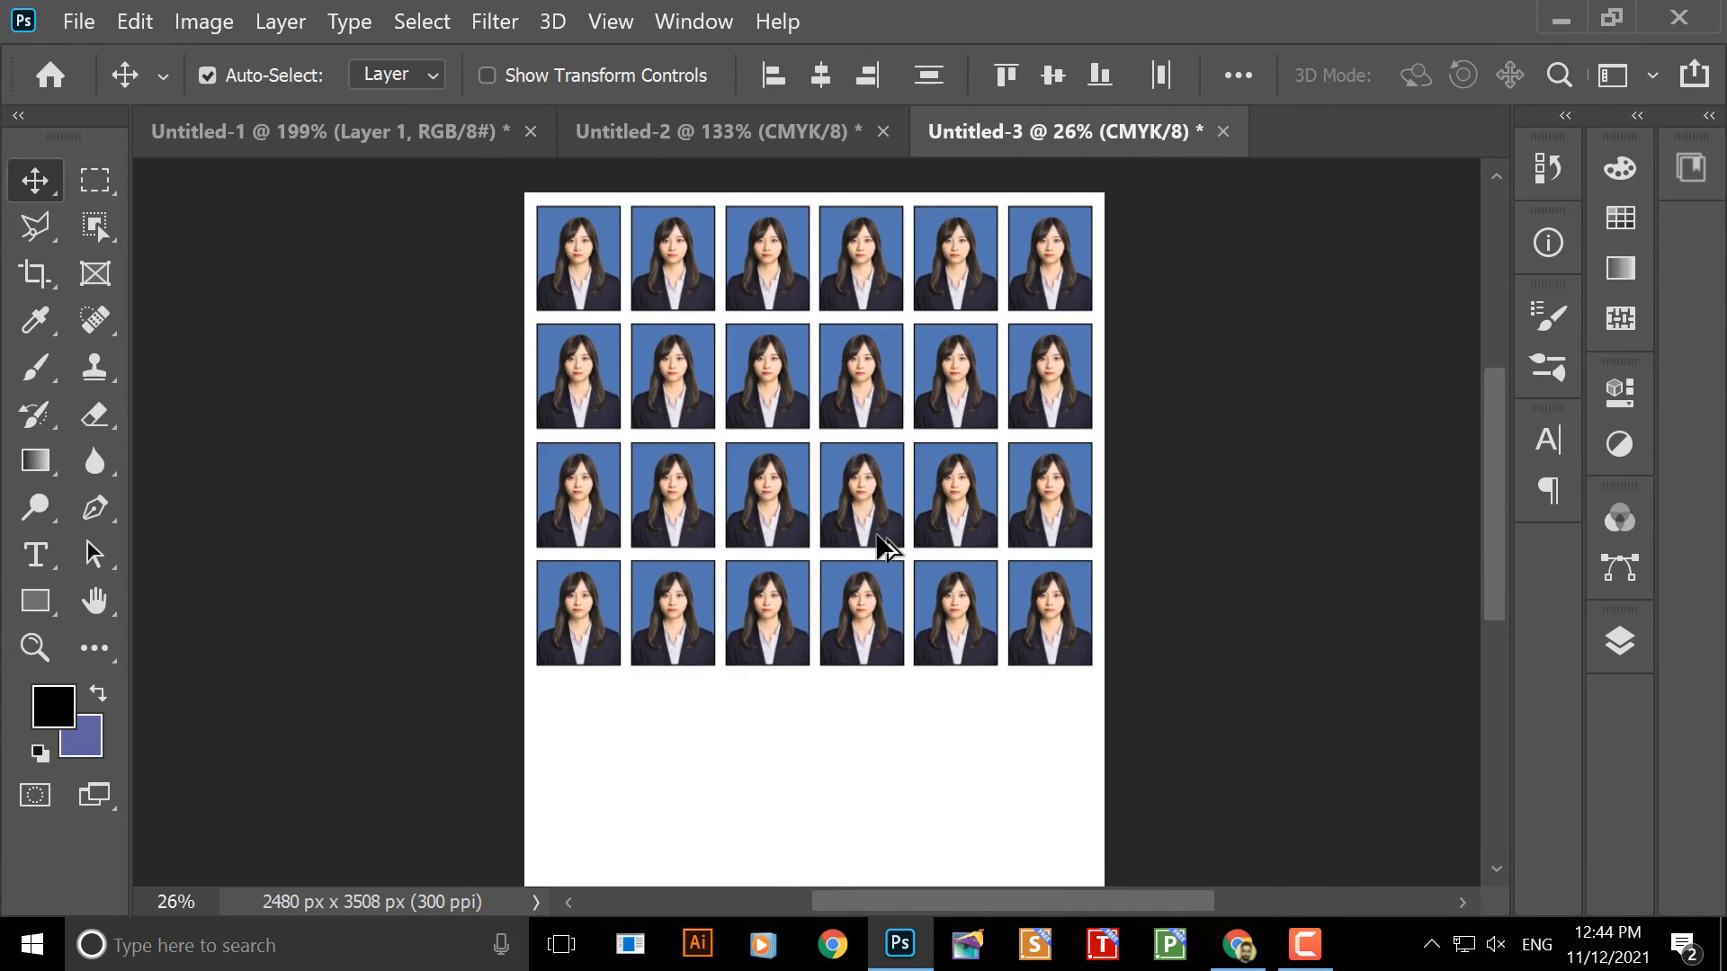
pyautogui.scroll(2, 933, 467)
pyautogui.scroll(-4, 928, 468)
pyautogui.scroll(2, 910, 540)
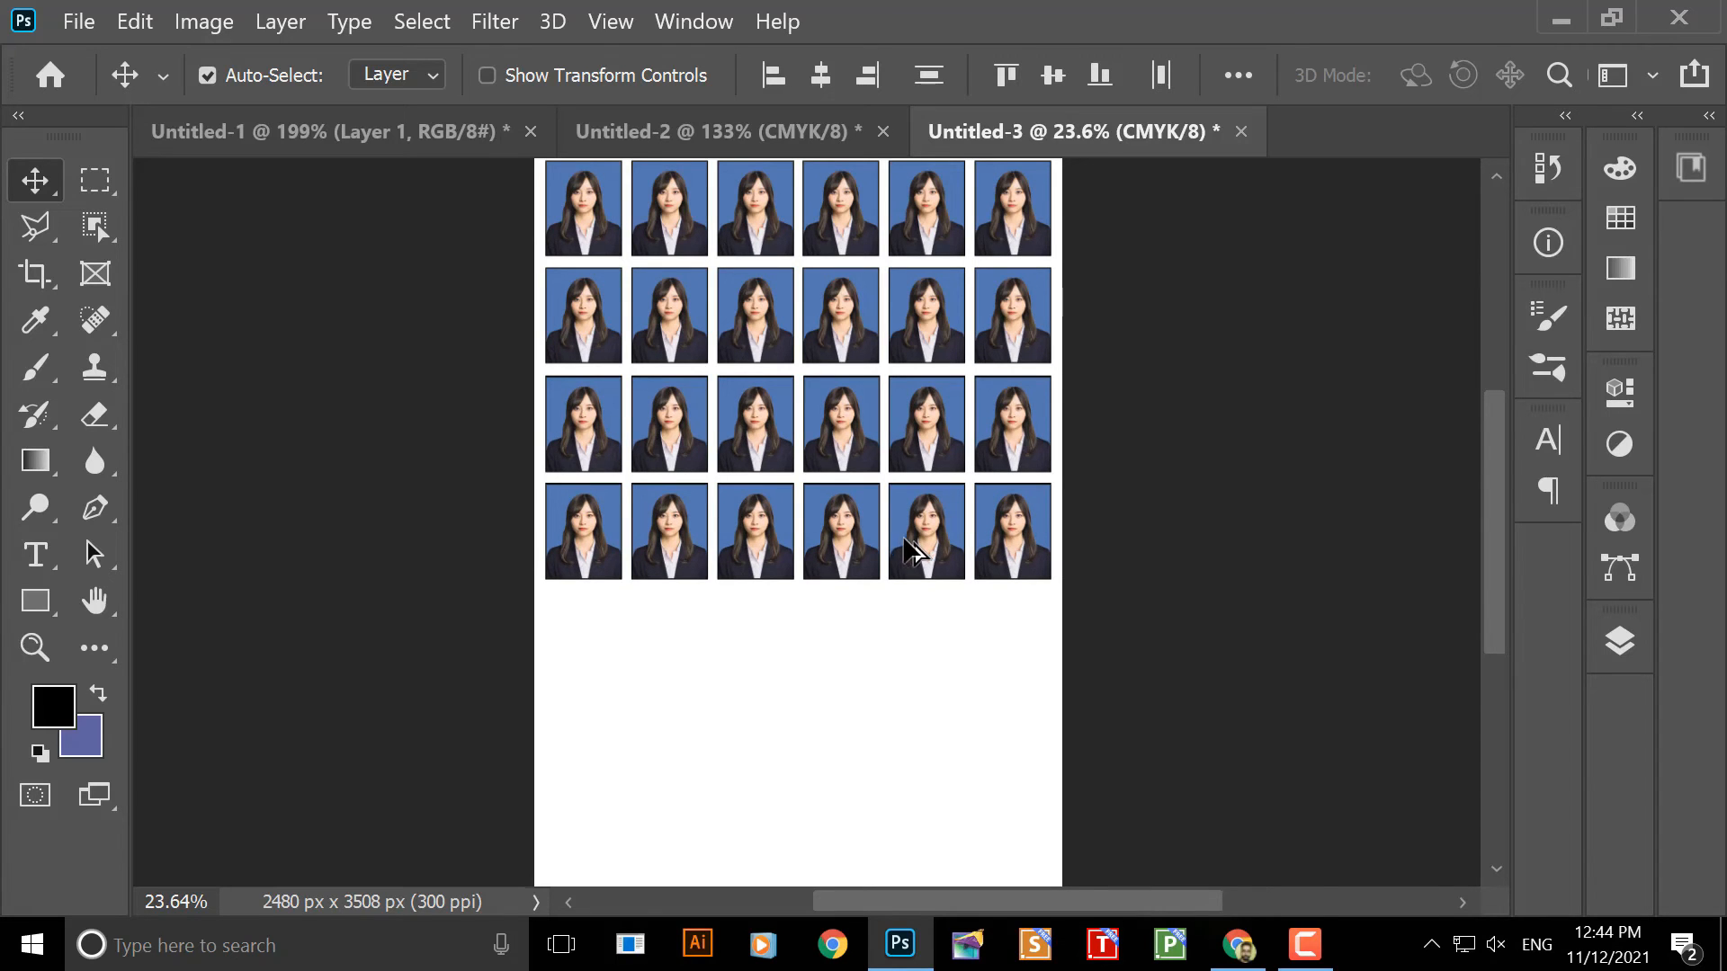
pyautogui.moveTo(846, 559); pyautogui.dragTo(847, 746)
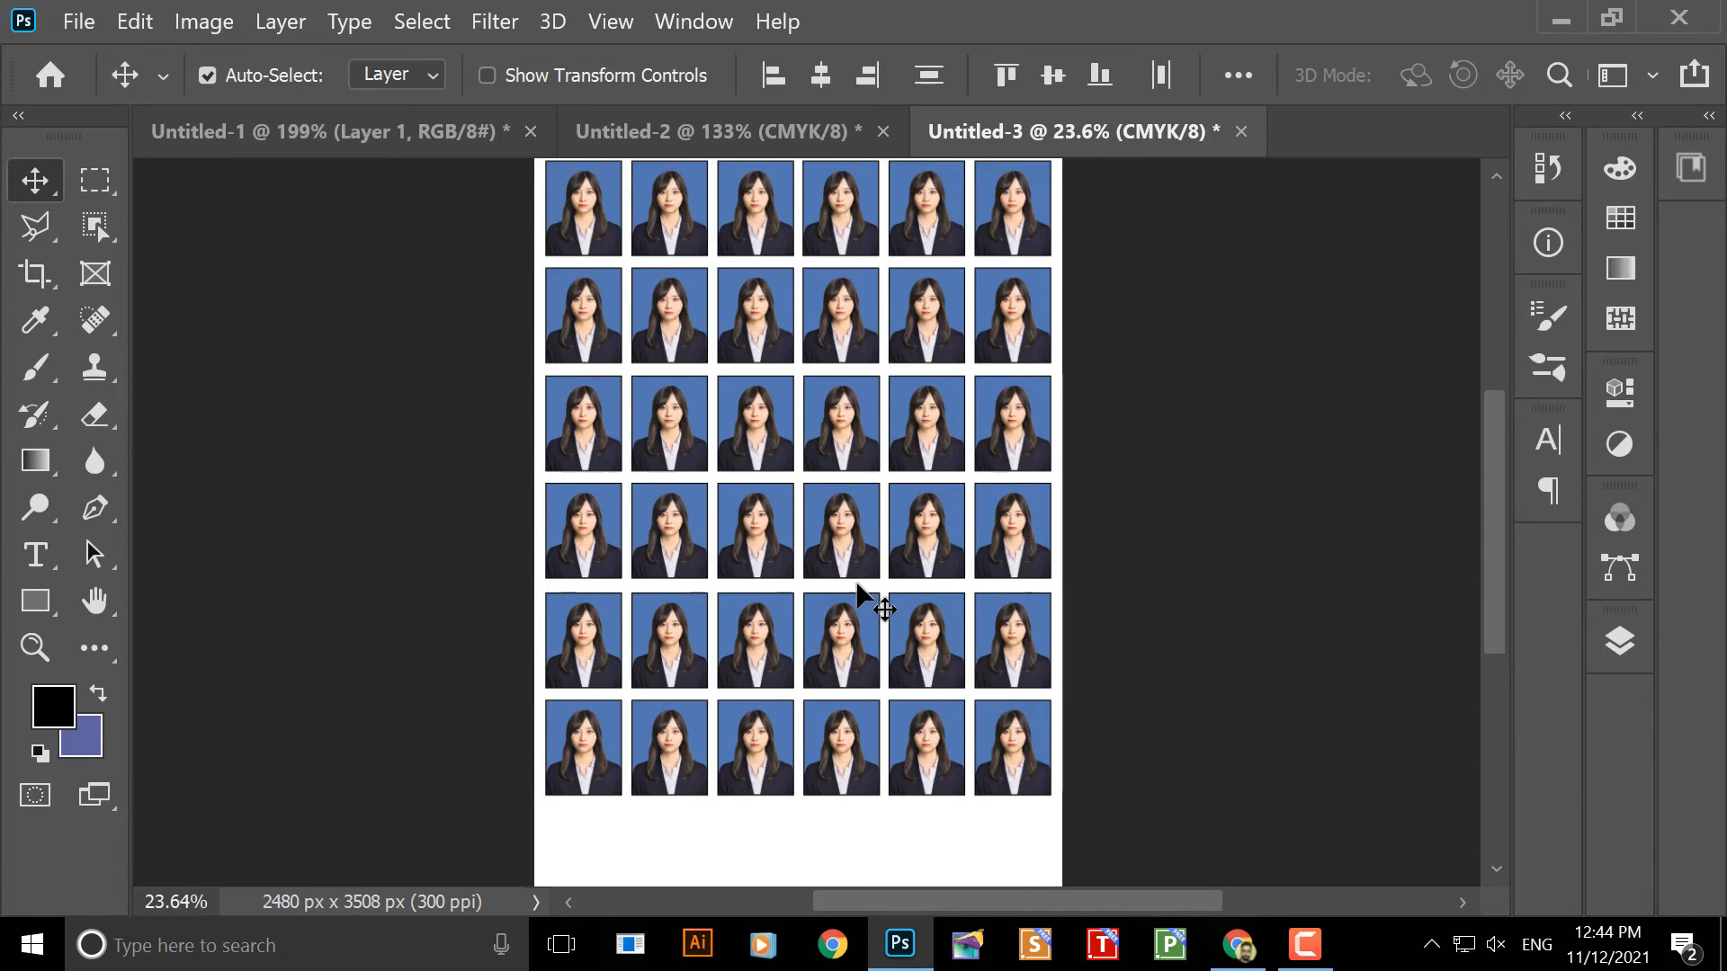
# - Examine the gaps between the six photo rows and the space left at the bottom of the page
pyautogui.scroll(5, 856, 586)
pyautogui.moveTo(869, 381); pyautogui.dragTo(938, 515)
pyautogui.moveTo(941, 293); pyautogui.dragTo(971, 455)
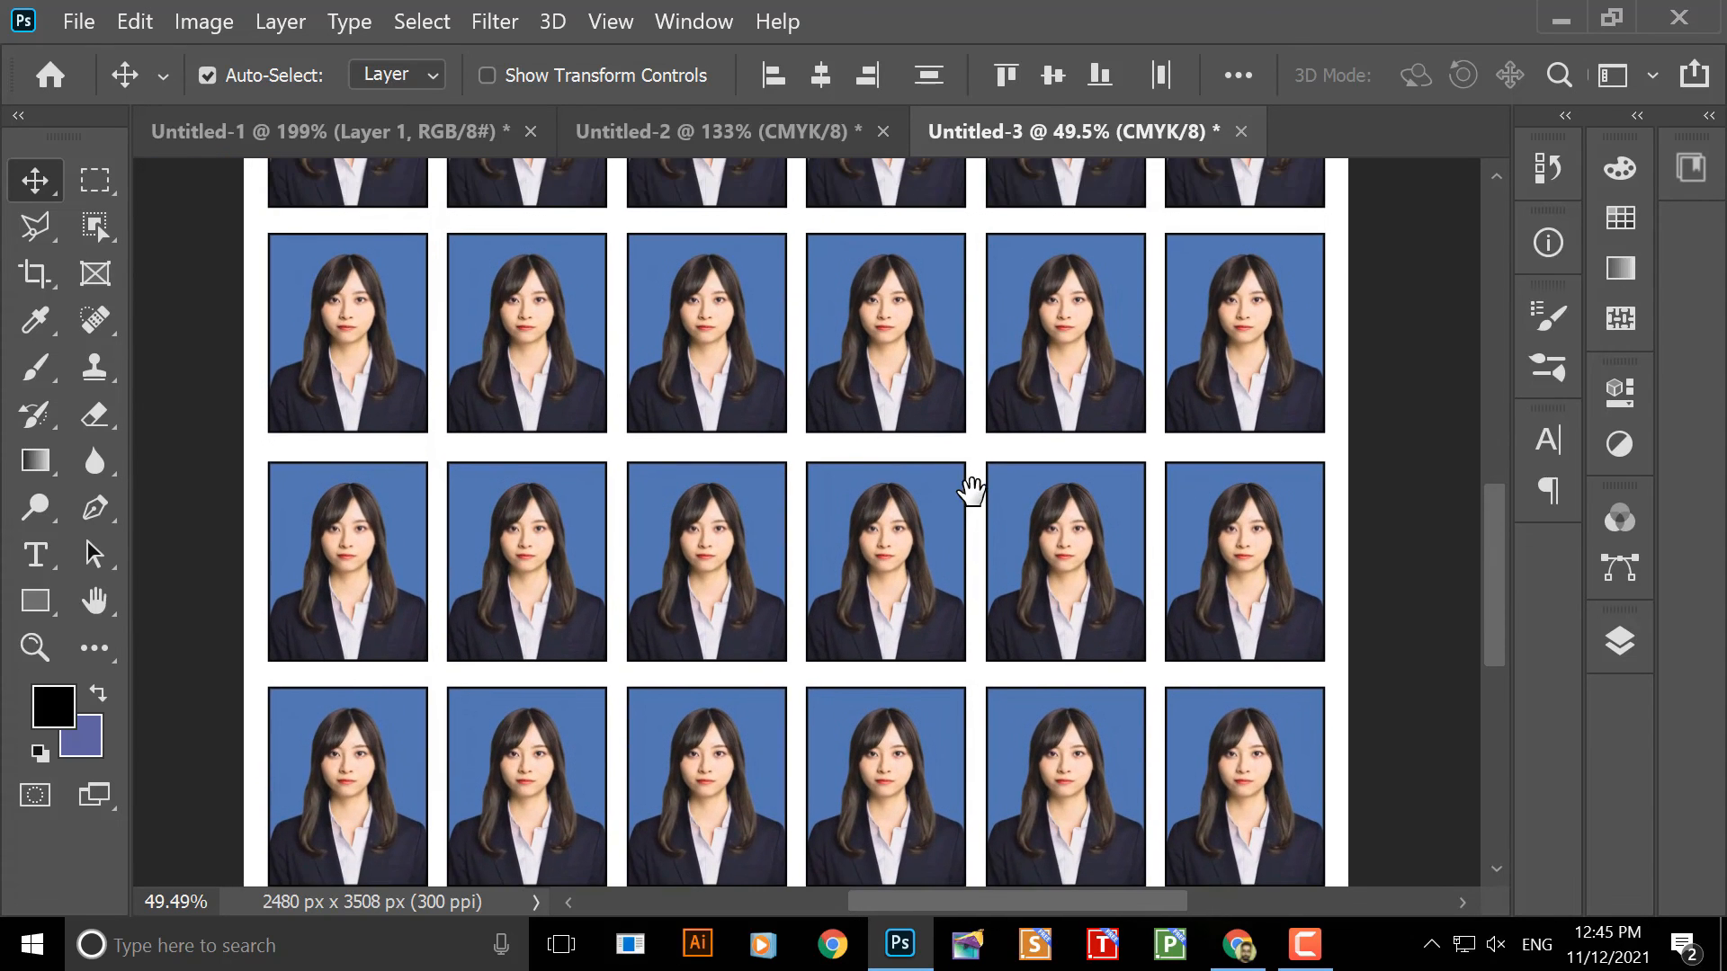
pyautogui.scroll(-3, 815, 447)
pyautogui.moveTo(889, 356); pyautogui.dragTo(910, 497)
pyautogui.moveTo(1014, 691); pyautogui.dragTo(914, 412)
pyautogui.moveTo(913, 508); pyautogui.dragTo(930, 387)
pyautogui.scroll(3, 705, 383)
pyautogui.moveTo(691, 380); pyautogui.dragTo(864, 510)
pyautogui.moveTo(810, 562)
pyautogui.mouseDown()
pyautogui.moveTo(953, 470)
pyautogui.moveTo(849, 621)
pyautogui.moveTo(995, 524)
pyautogui.moveTo(744, 504)
pyautogui.moveTo(921, 497)
pyautogui.moveTo(905, 579)
pyautogui.moveTo(663, 558)
pyautogui.moveTo(798, 559)
pyautogui.moveTo(805, 538)
pyautogui.moveTo(801, 558)
pyautogui.mouseUp()
pyautogui.scroll(-2, 845, 565)
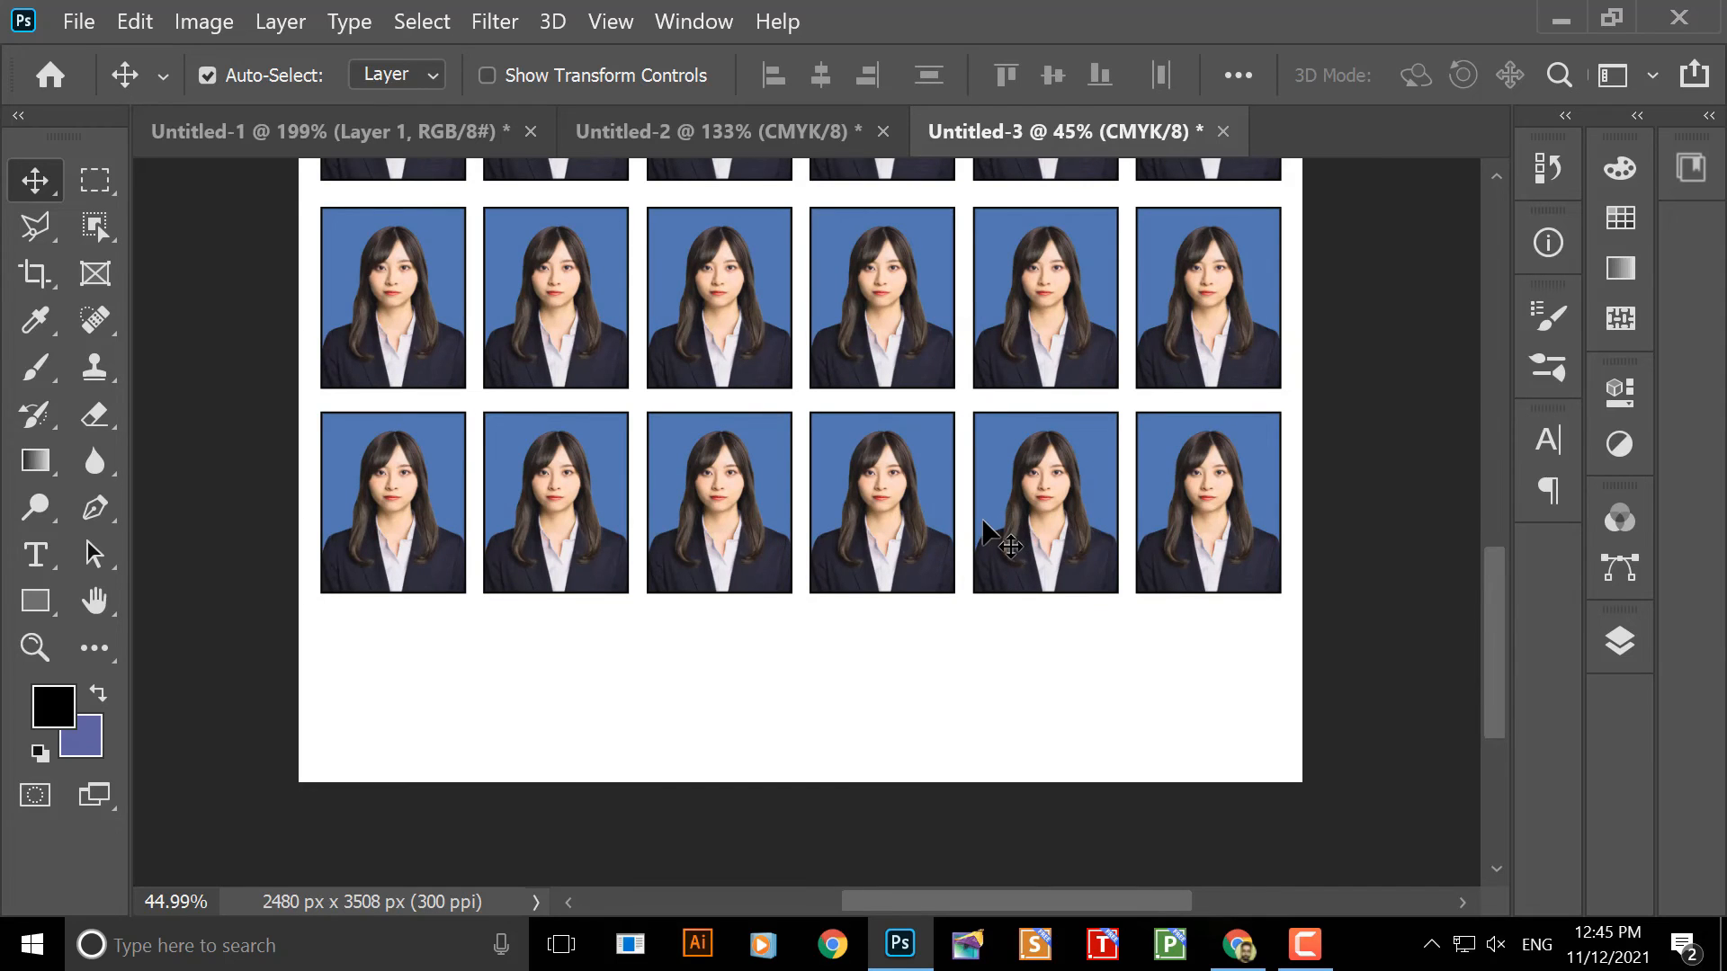
# - Select the six photo layers of the bottom row together, undoing any accidental shift of the row
pyautogui.click(1226, 481)
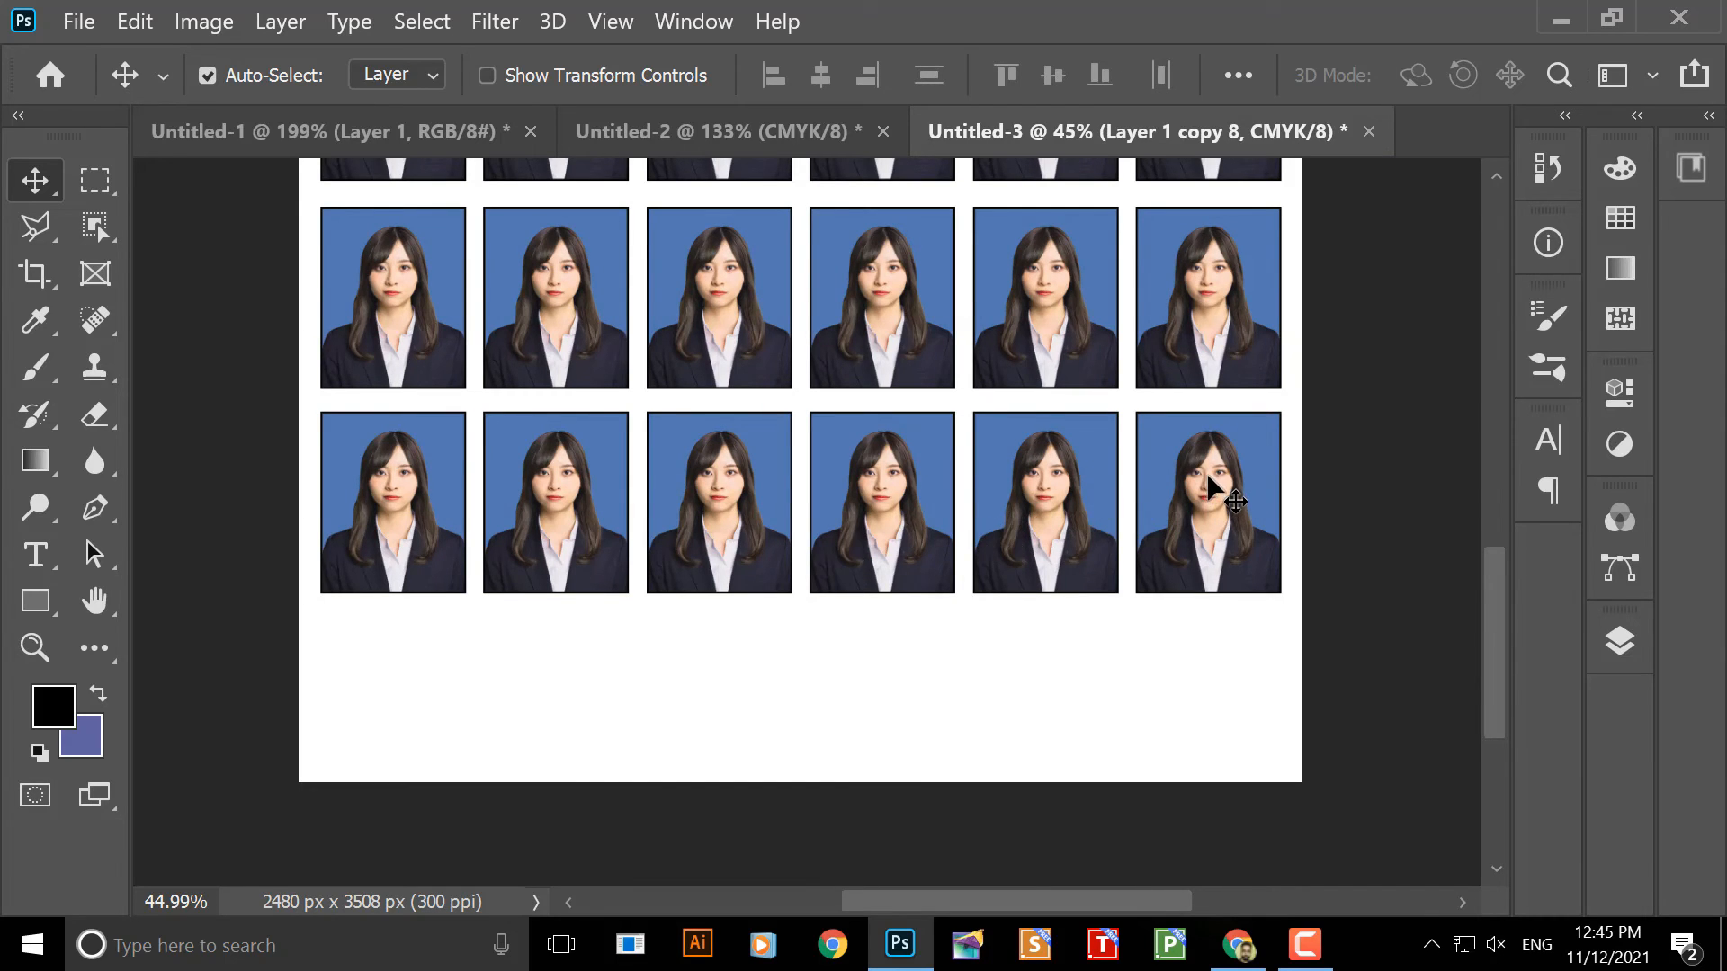
pyautogui.rightClick(1211, 477)
pyautogui.click(1222, 490)
pyautogui.rightClick(1058, 489)
pyautogui.click(1084, 528)
pyautogui.rightClick(881, 490)
pyautogui.click(802, 520)
pyautogui.rightClick(665, 488)
pyautogui.click(711, 501)
pyautogui.rightClick(597, 483)
pyautogui.click(601, 485)
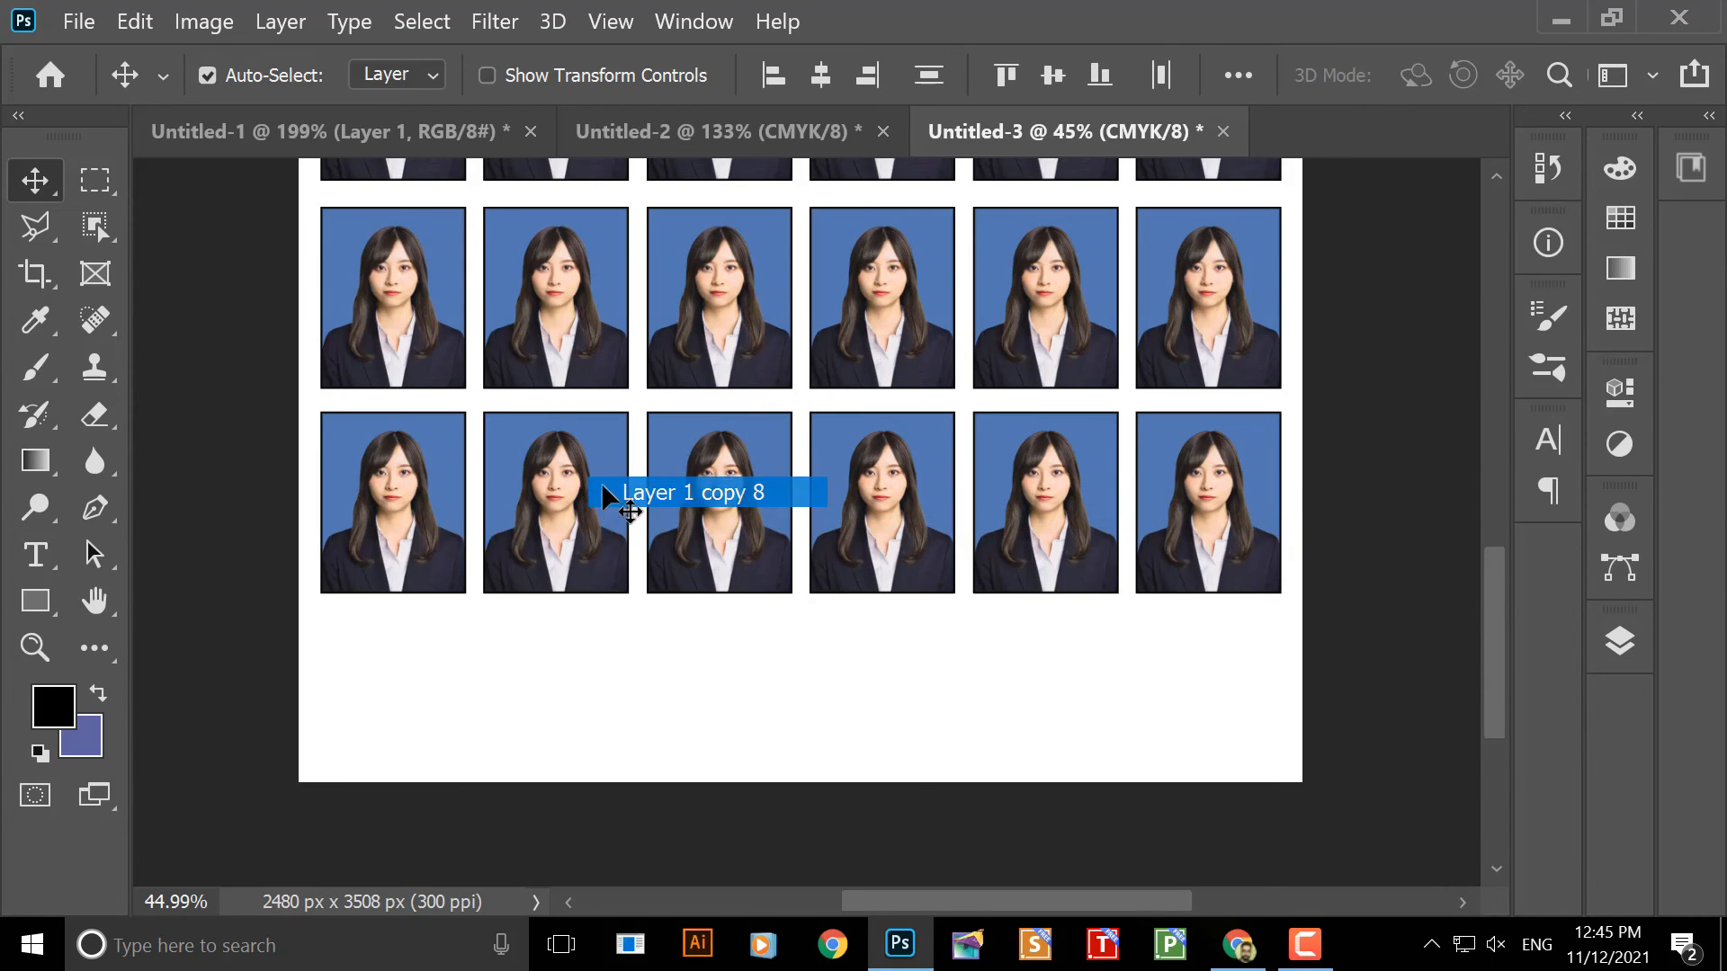
pyautogui.rightClick(425, 486)
pyautogui.click(432, 493)
pyautogui.moveTo(412, 474); pyautogui.dragTo(433, 514)
pyautogui.hotkey('ctrl', 'z')
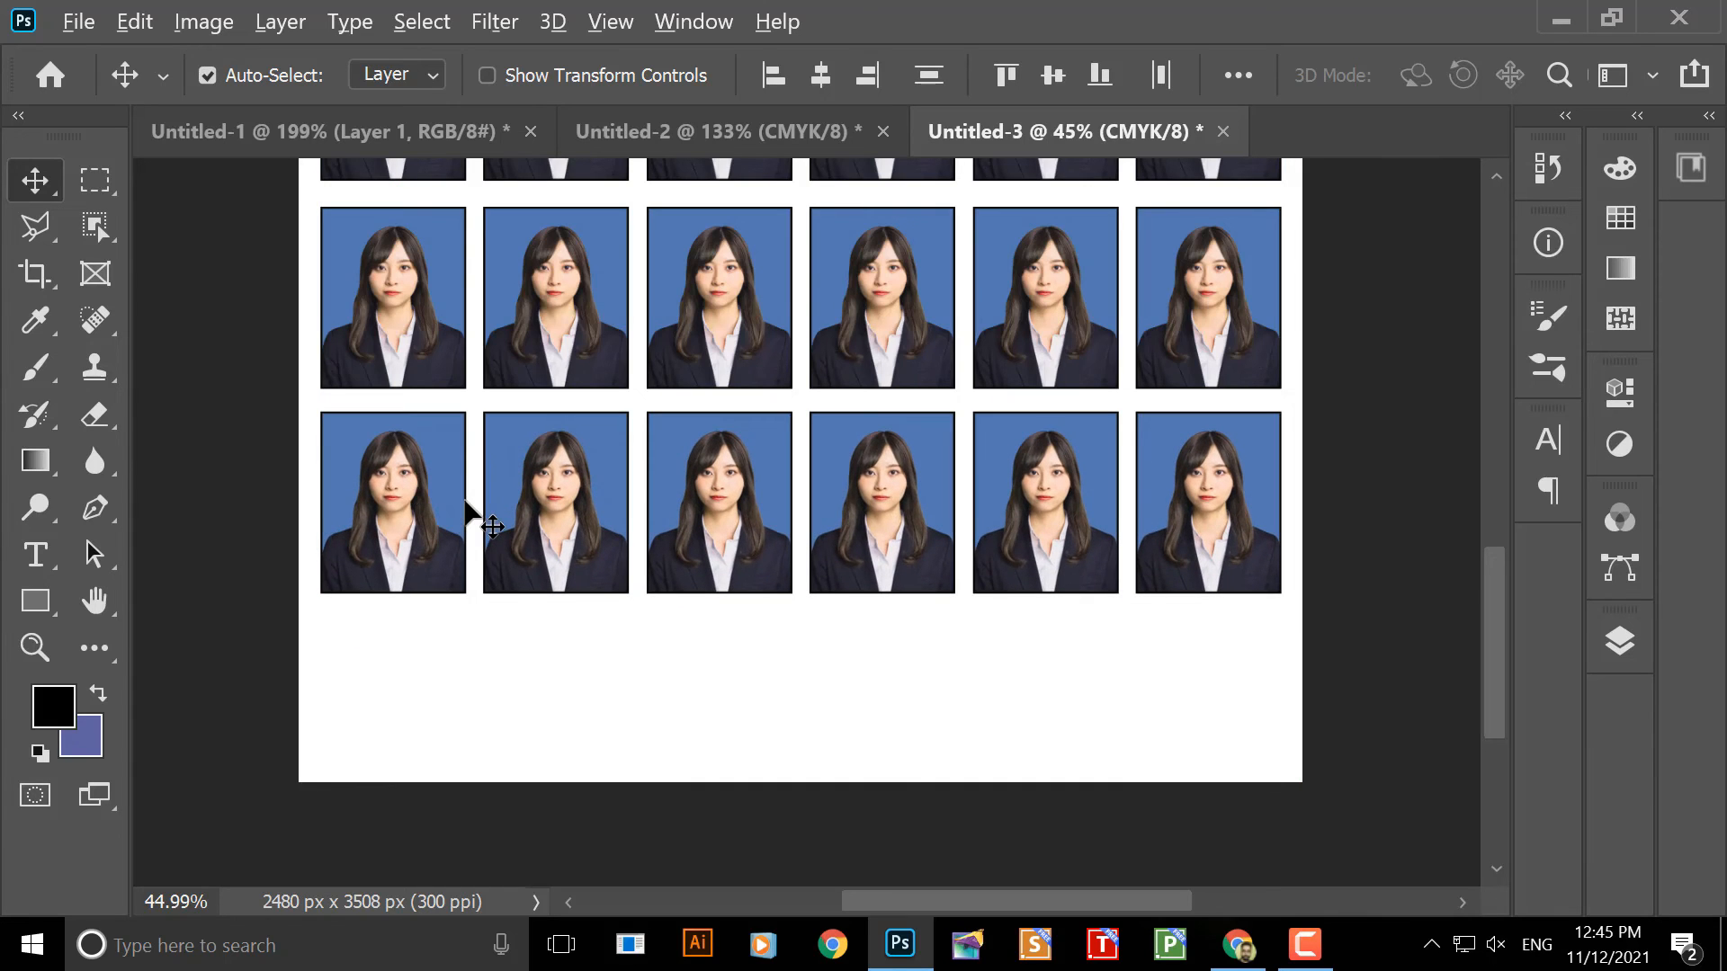
# - Duplicate the bottom row into the remaining space and scale the copy proportionally to about 79% to fit the page
pyautogui.moveTo(528, 509); pyautogui.dragTo(514, 671)
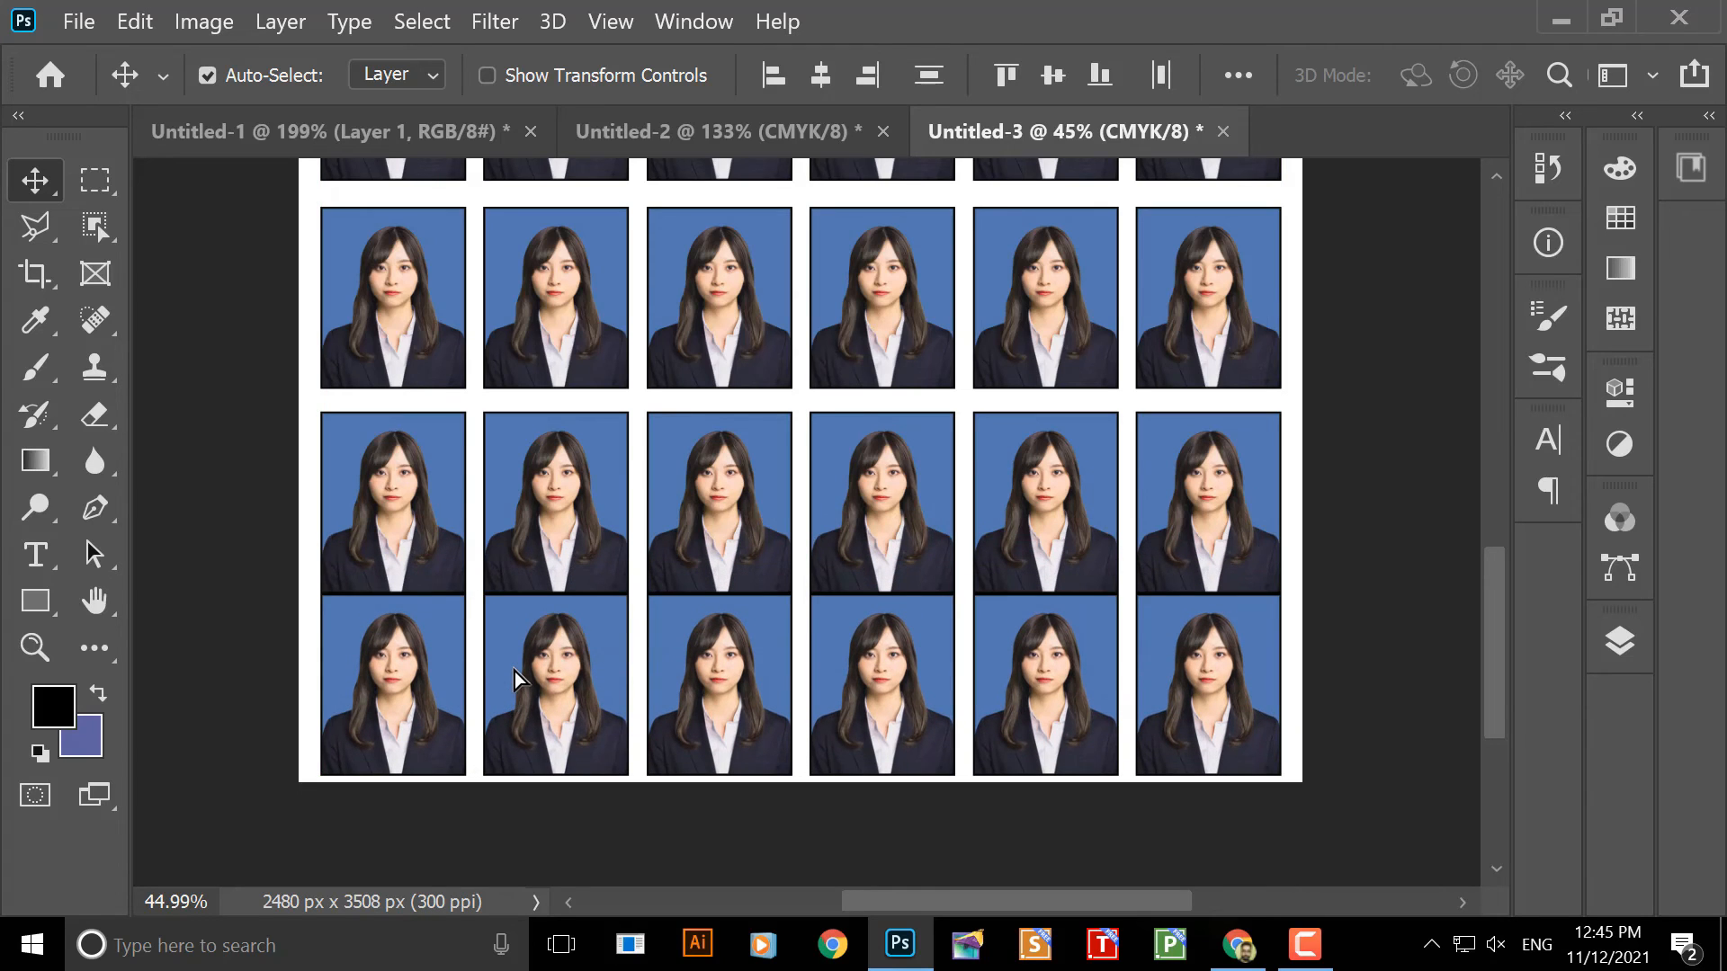
pyautogui.press('ctrl')
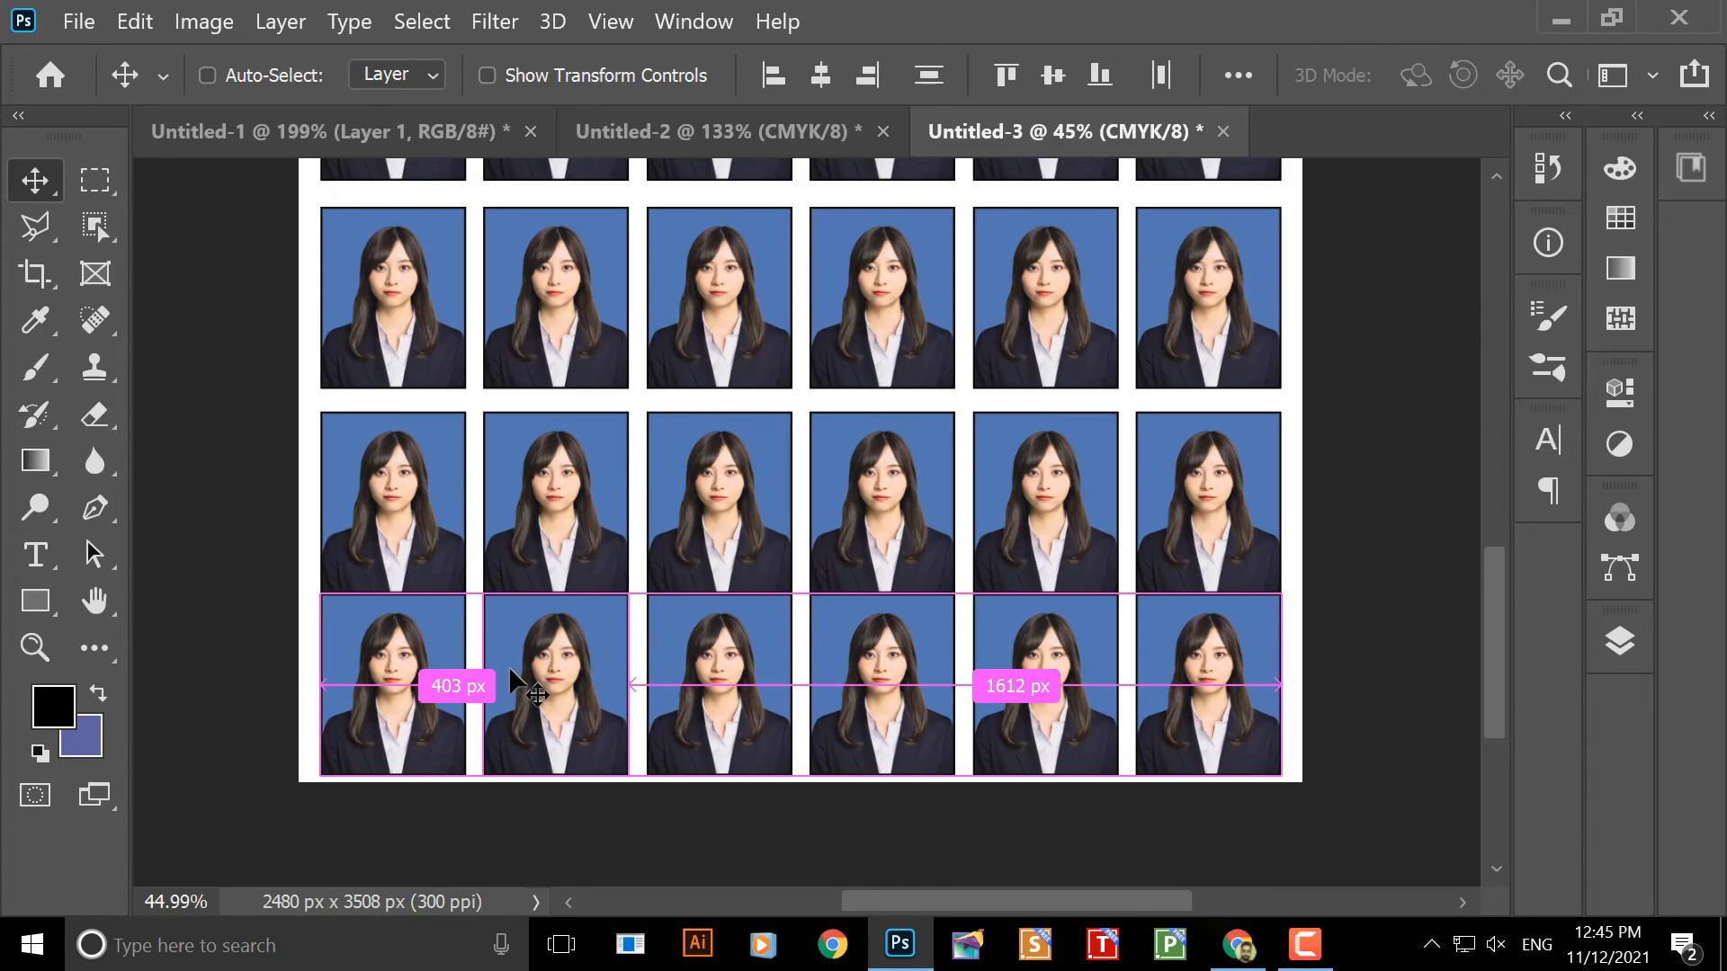
pyautogui.hotkey('ctrl', 't')
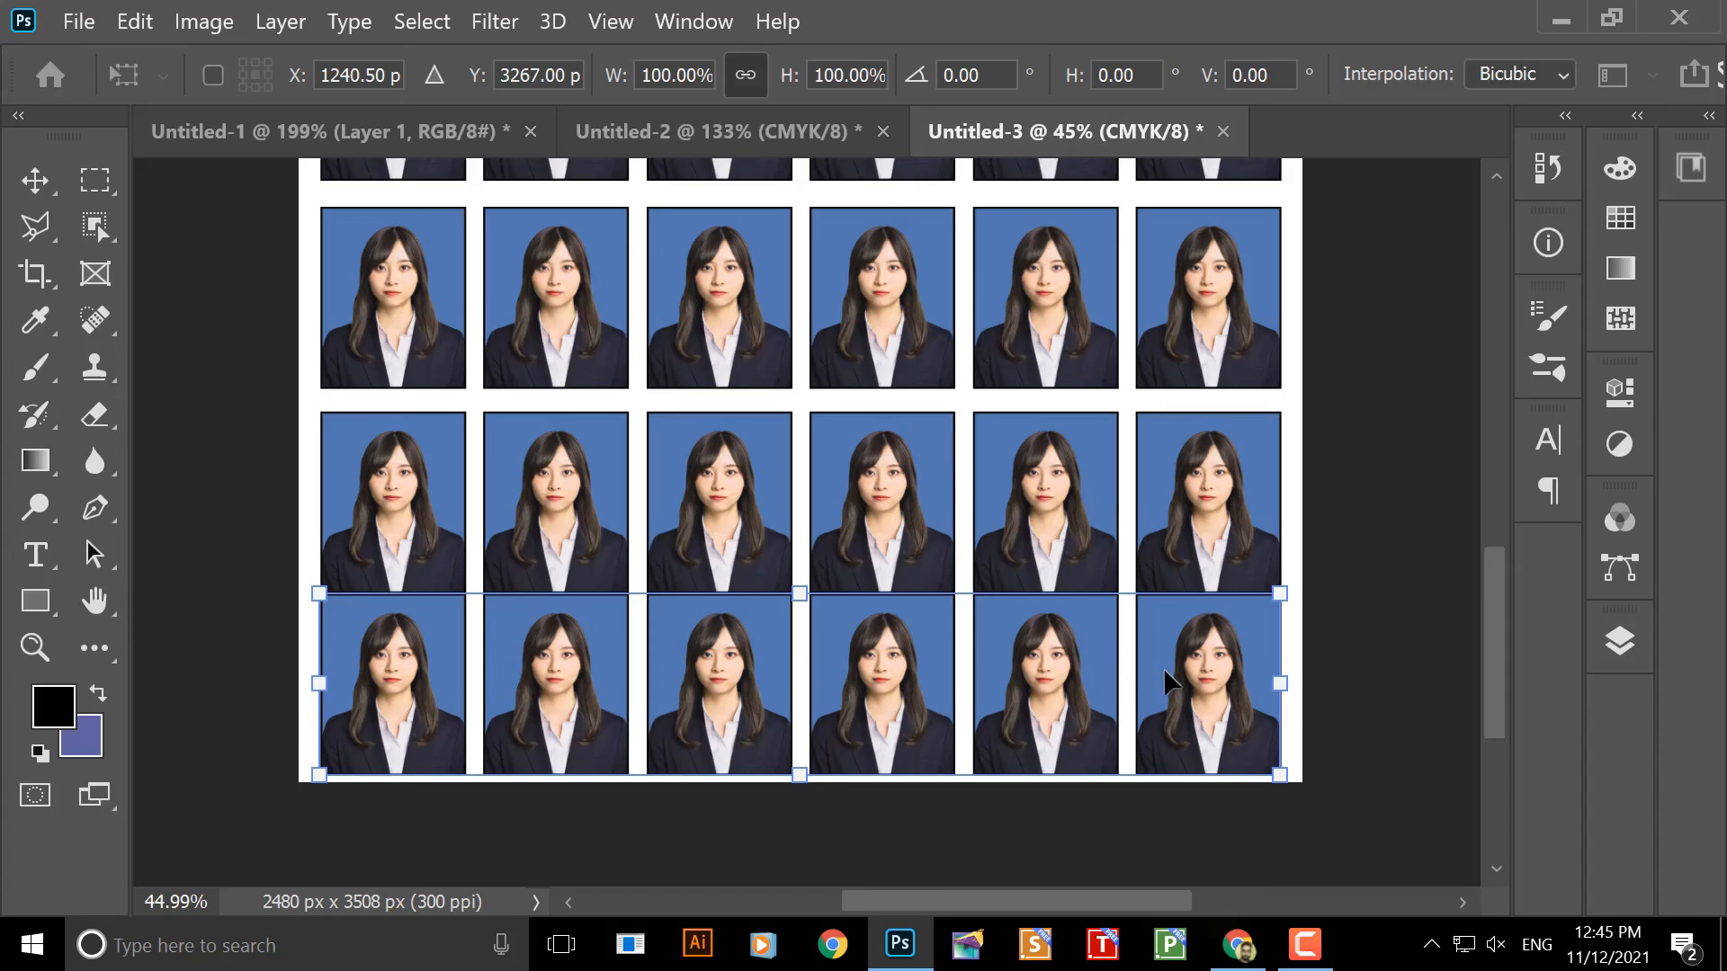
pyautogui.moveTo(1275, 590); pyautogui.dragTo(1079, 667)
pyautogui.moveTo(870, 710); pyautogui.dragTo(873, 693)
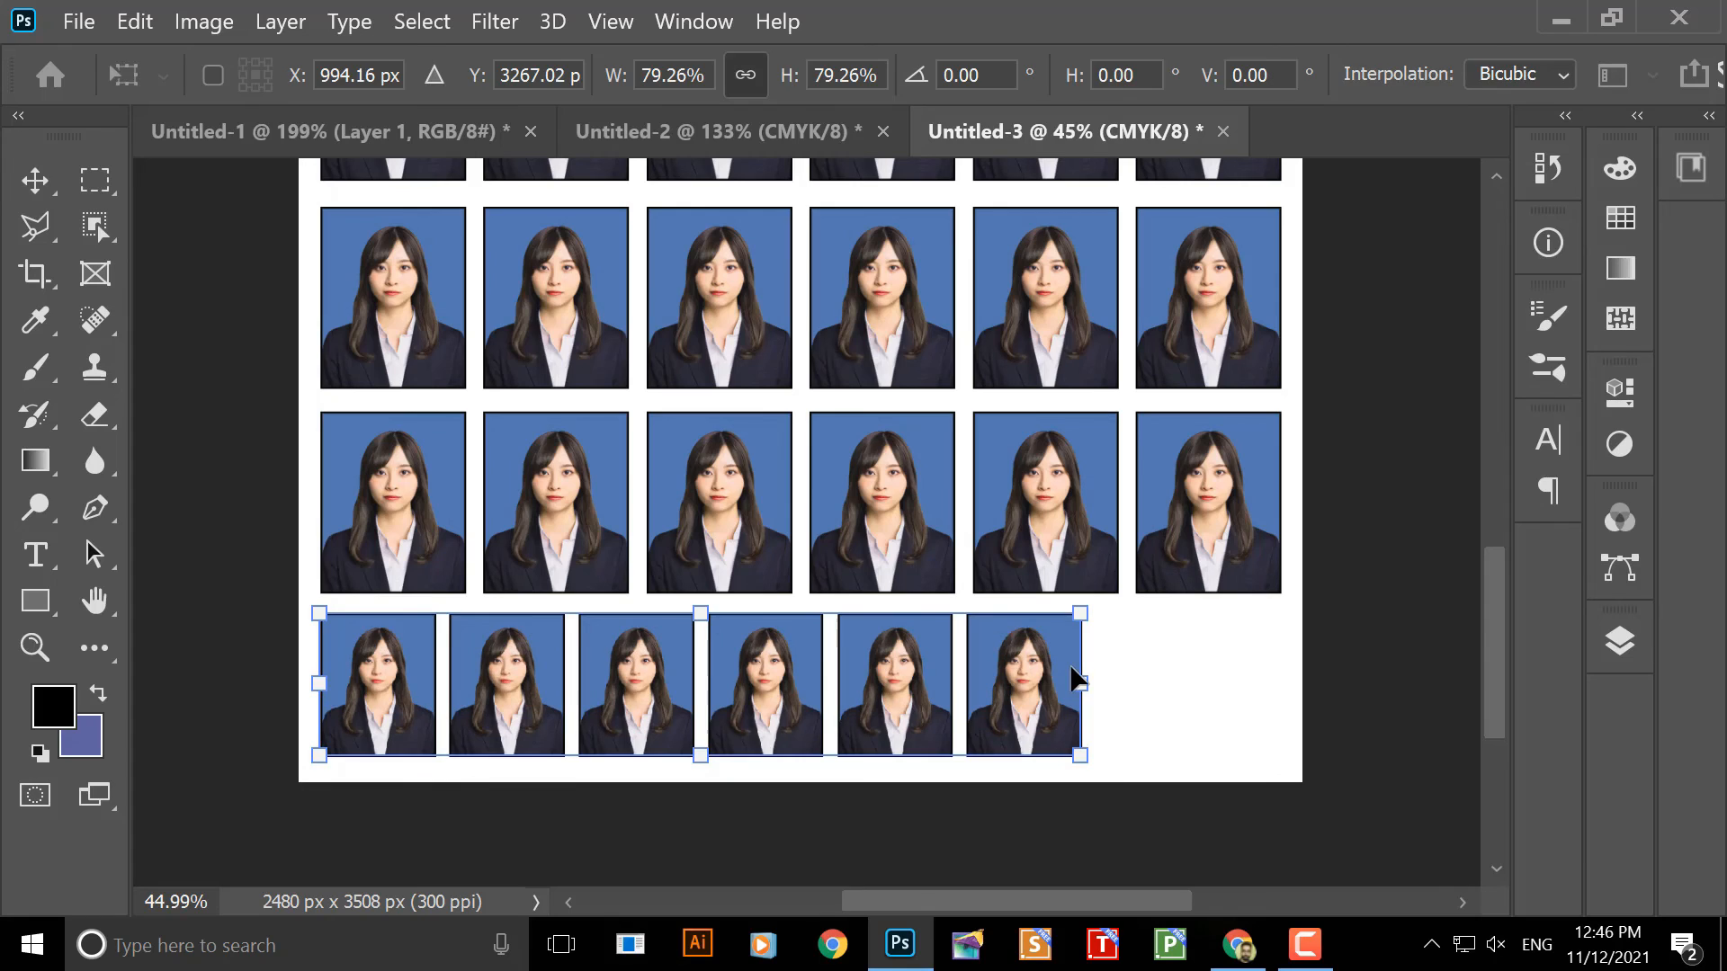
pyautogui.press('Return')
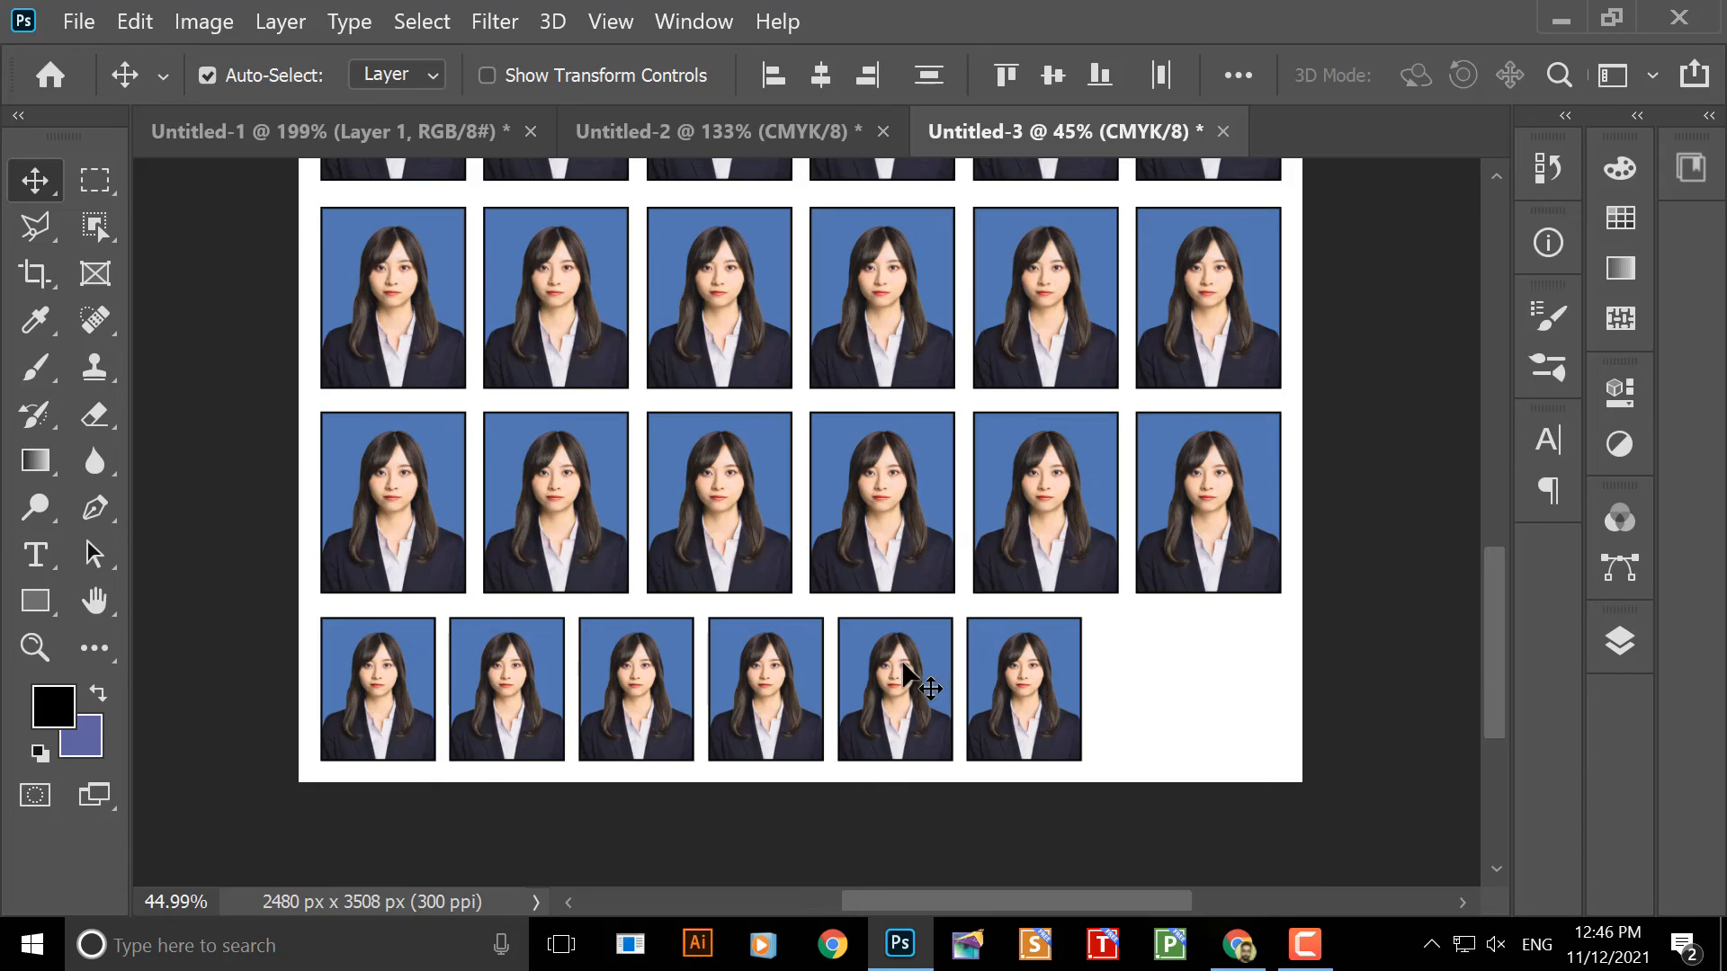
# - Duplicate the last small photo to the right to add a seventh photo to the reduced row
pyautogui.rightClick(1030, 691)
pyautogui.click(1044, 700)
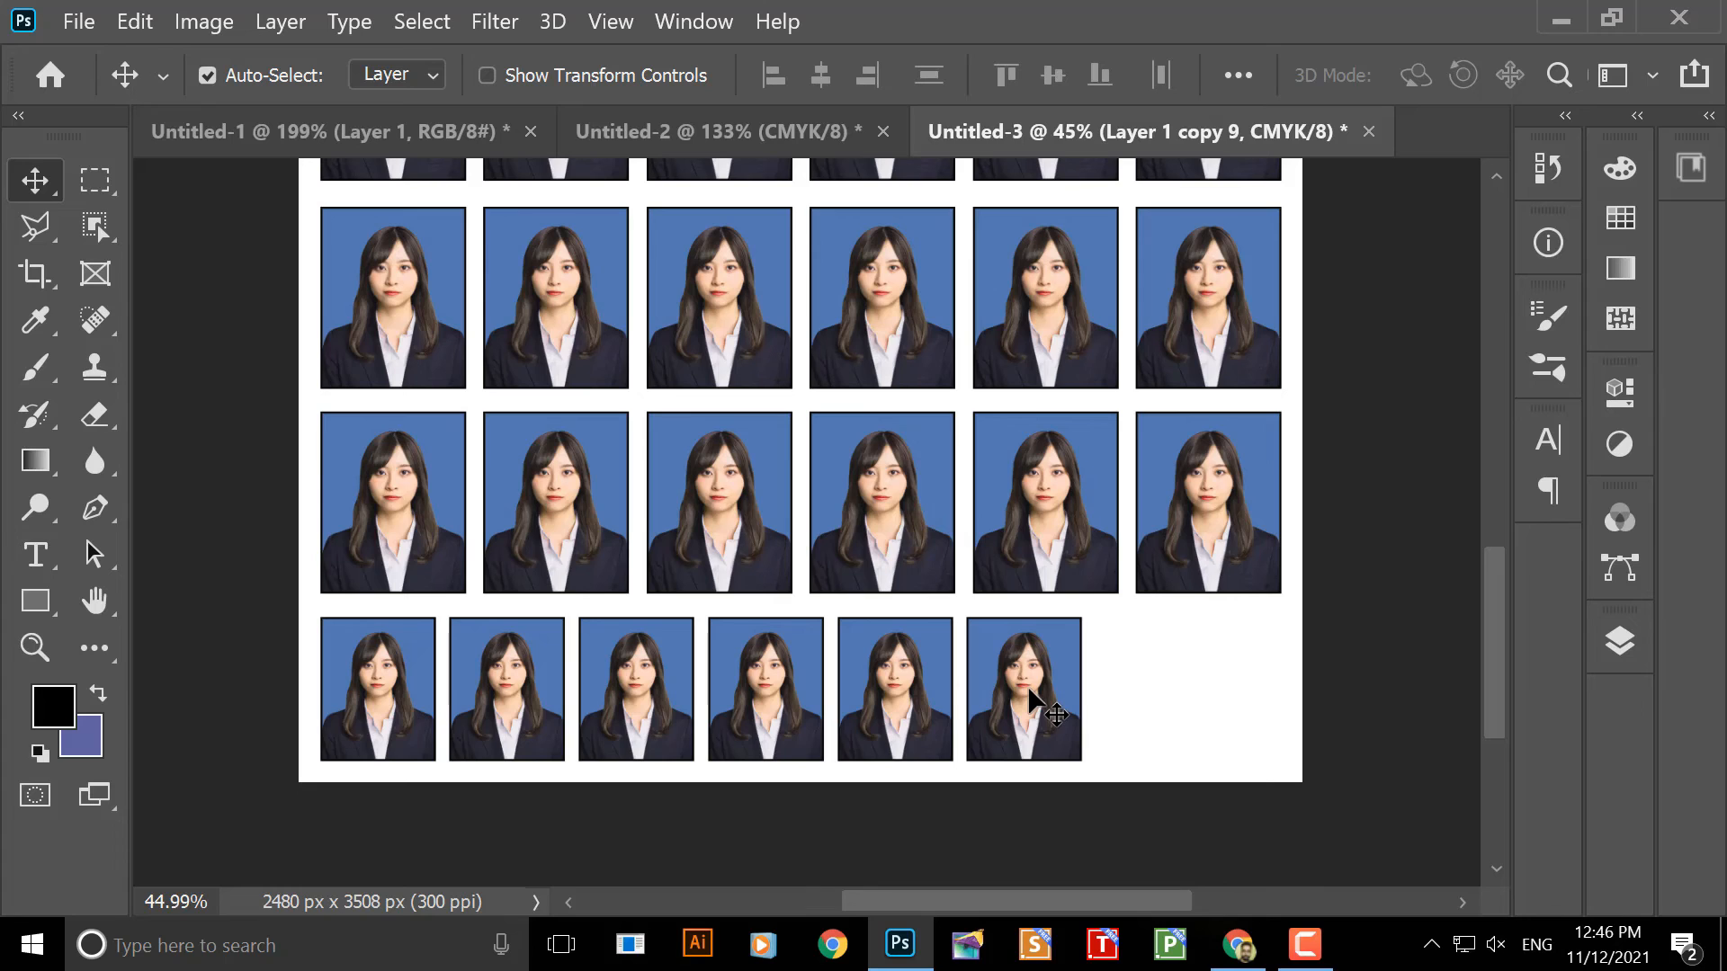
pyautogui.hotkey('alt', 'Right')
pyautogui.moveTo(1030, 690); pyautogui.dragTo(1159, 704)
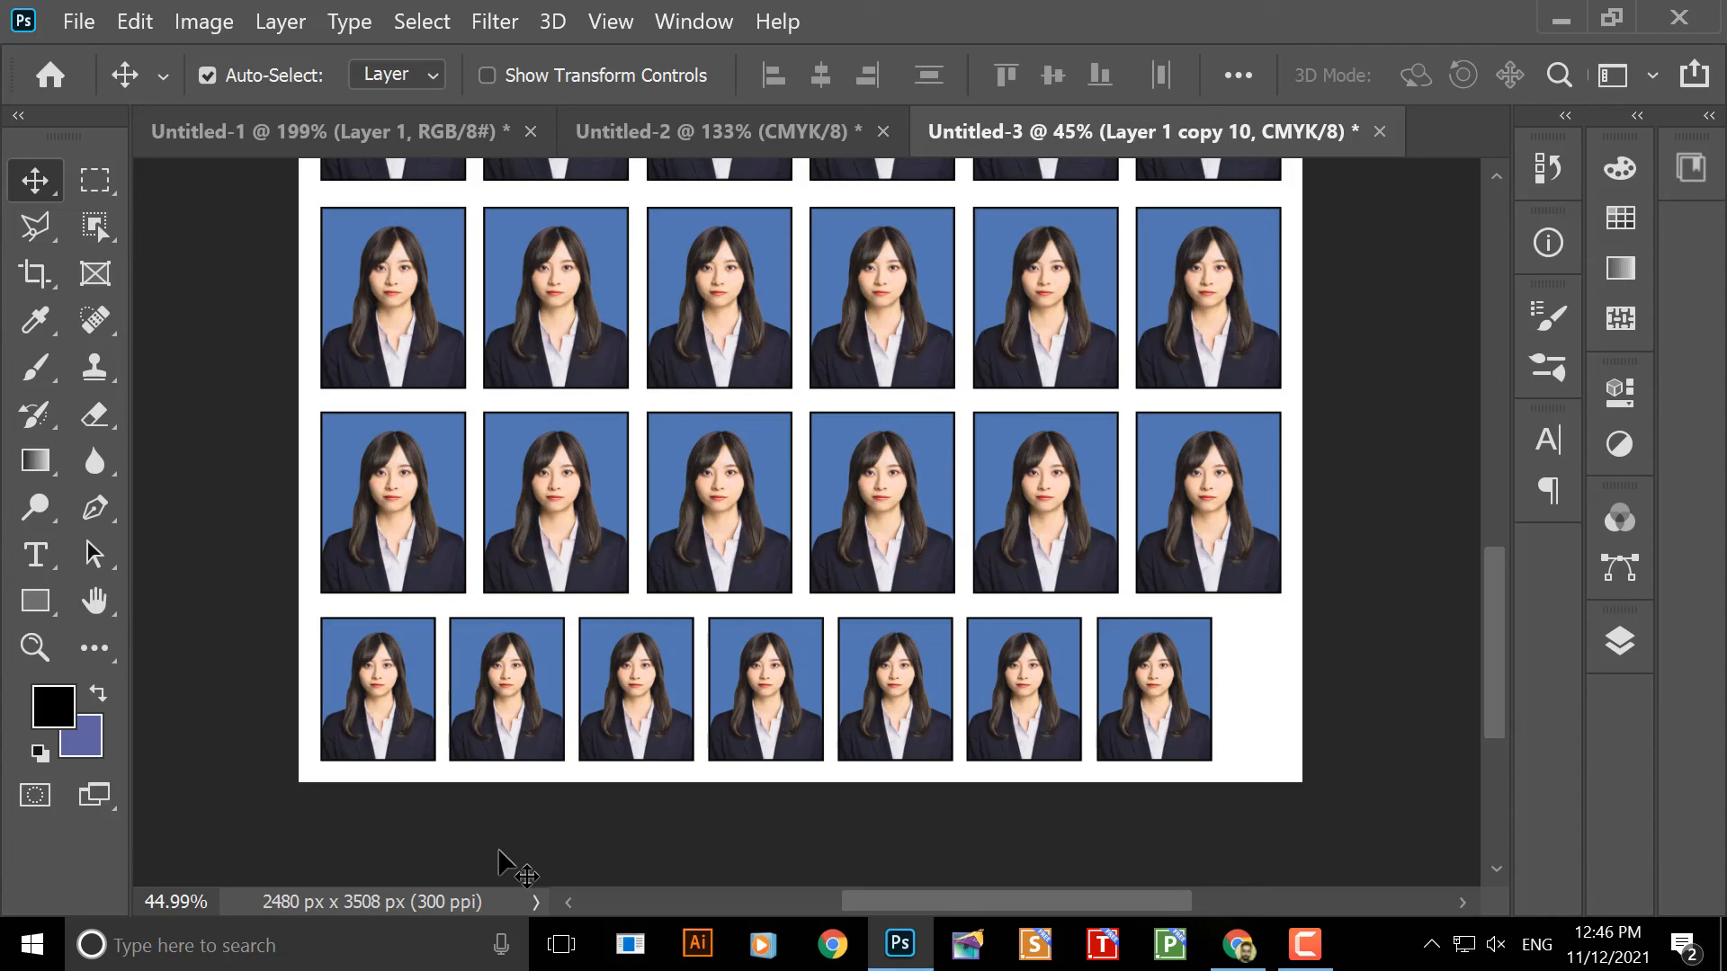
# - Select all seven small photos and shift them right to centre the reduced row on the page
pyautogui.moveTo(241, 676); pyautogui.dragTo(1271, 784)
pyautogui.moveTo(1148, 713); pyautogui.dragTo(1176, 725)
pyautogui.hotkey('shift', 'Right')
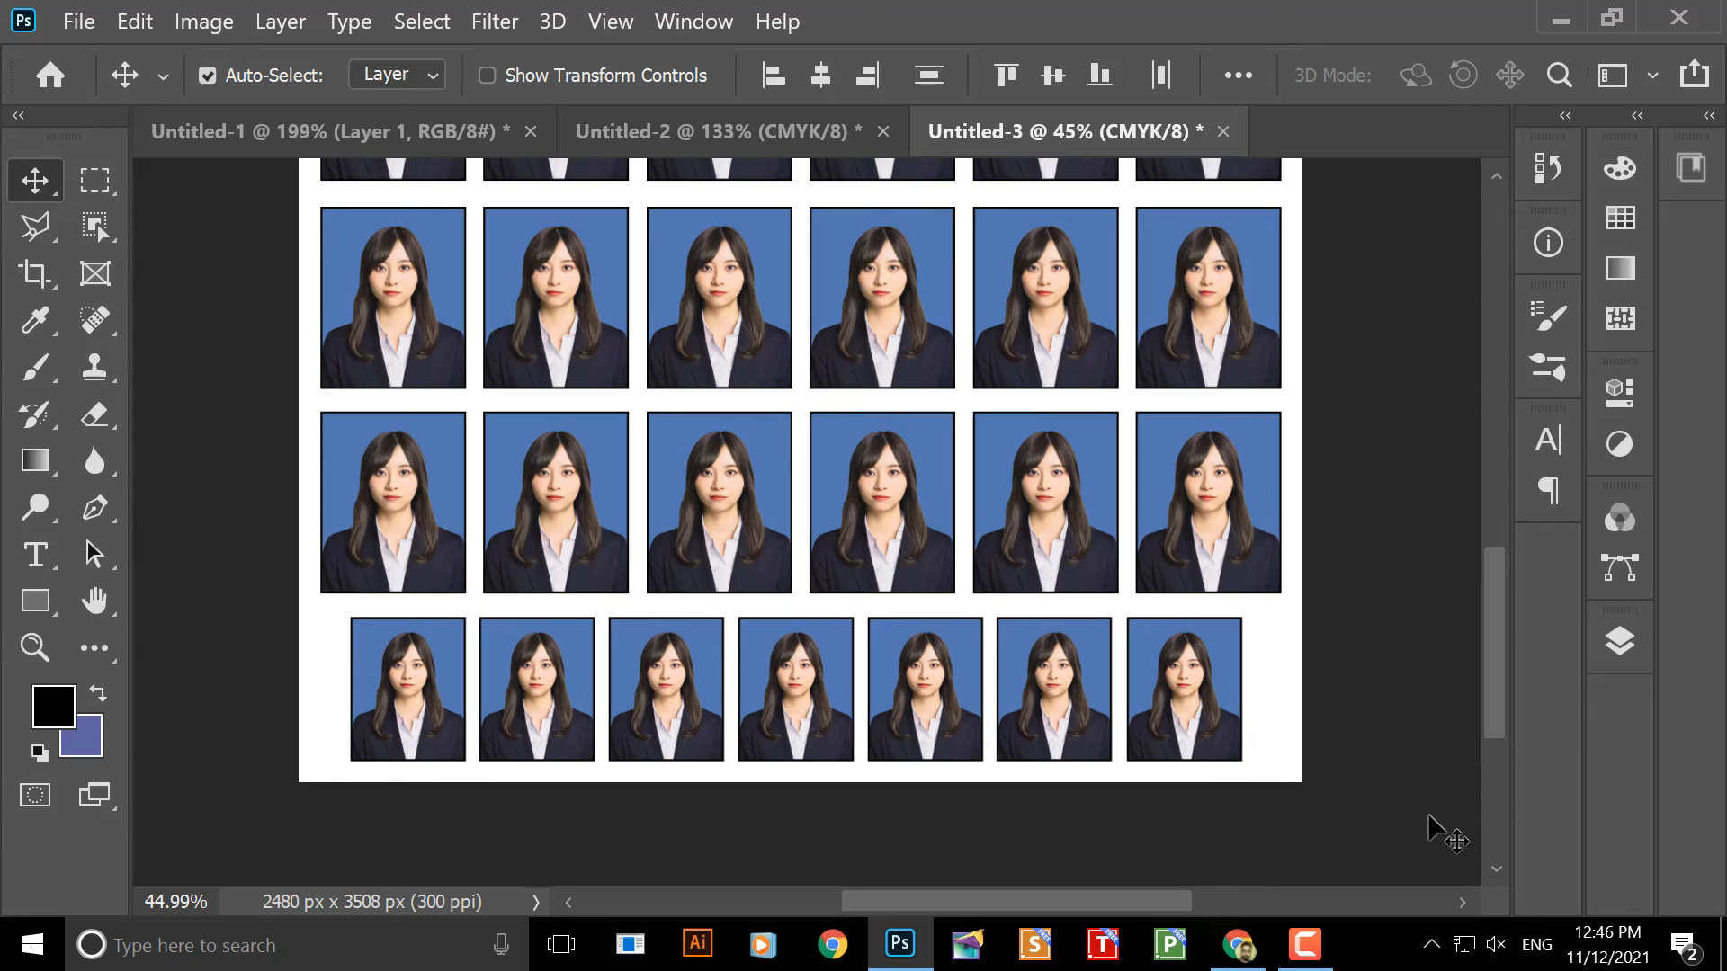
# - Review the completed A4 photo sheet as a whole and up close, and switch to the Untitled-2 document
pyautogui.hotkey('ctrl', '0')
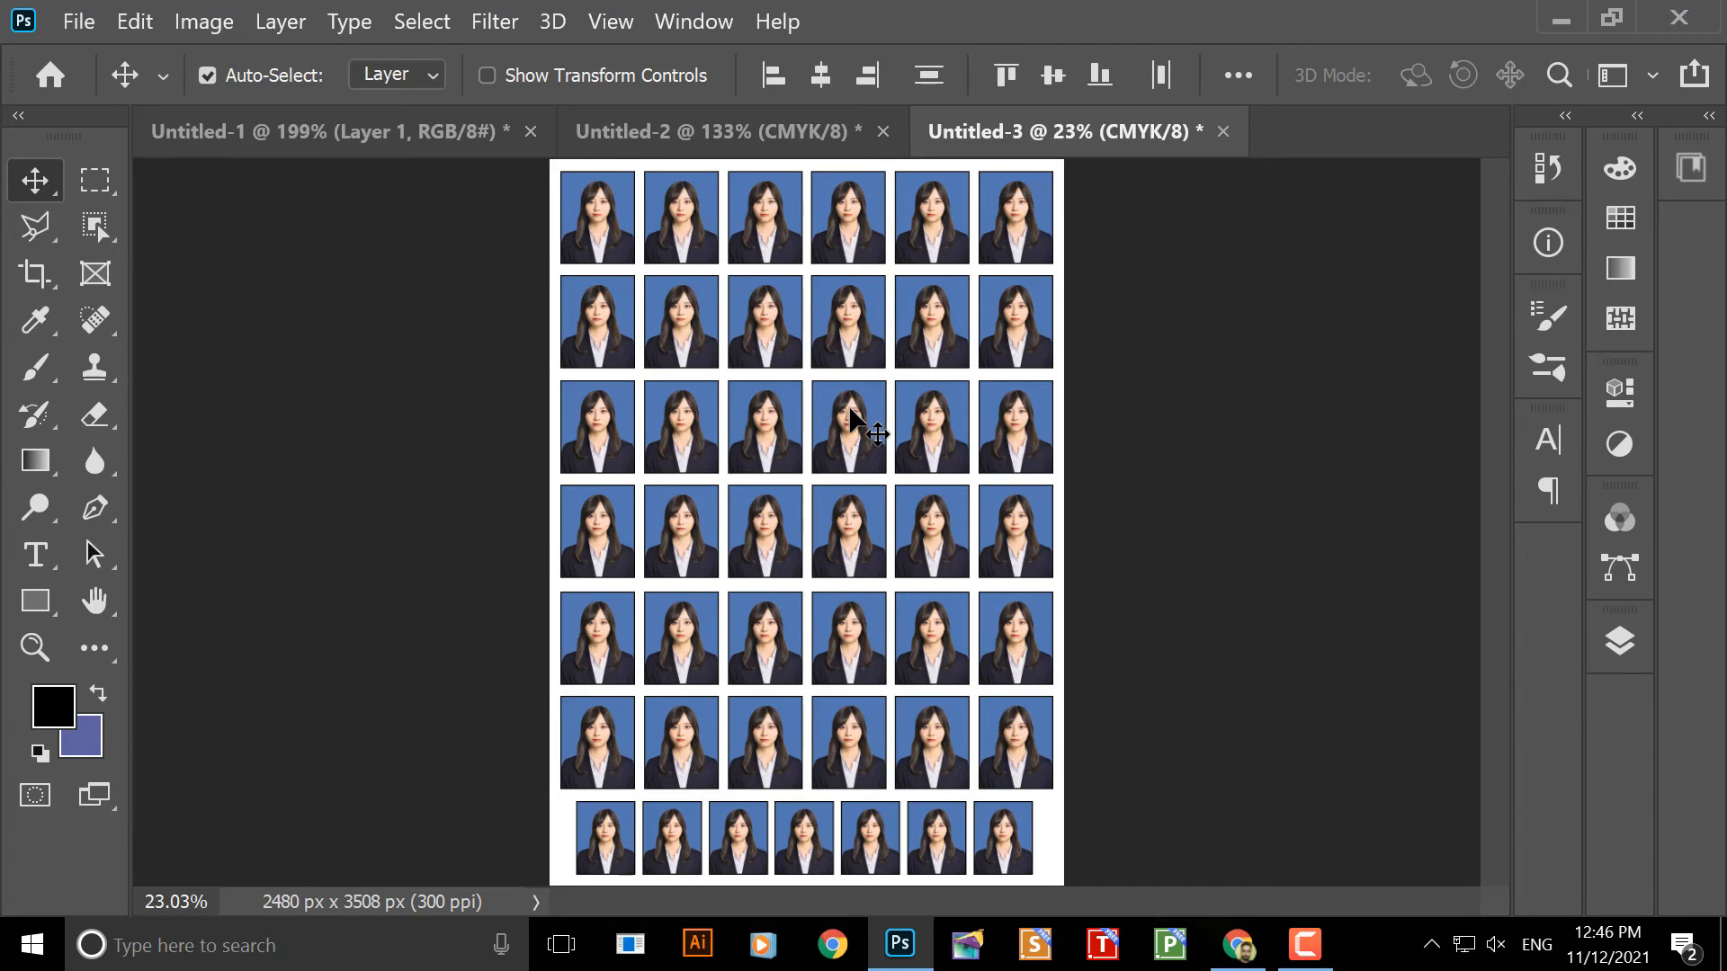
pyautogui.scroll(3, 855, 418)
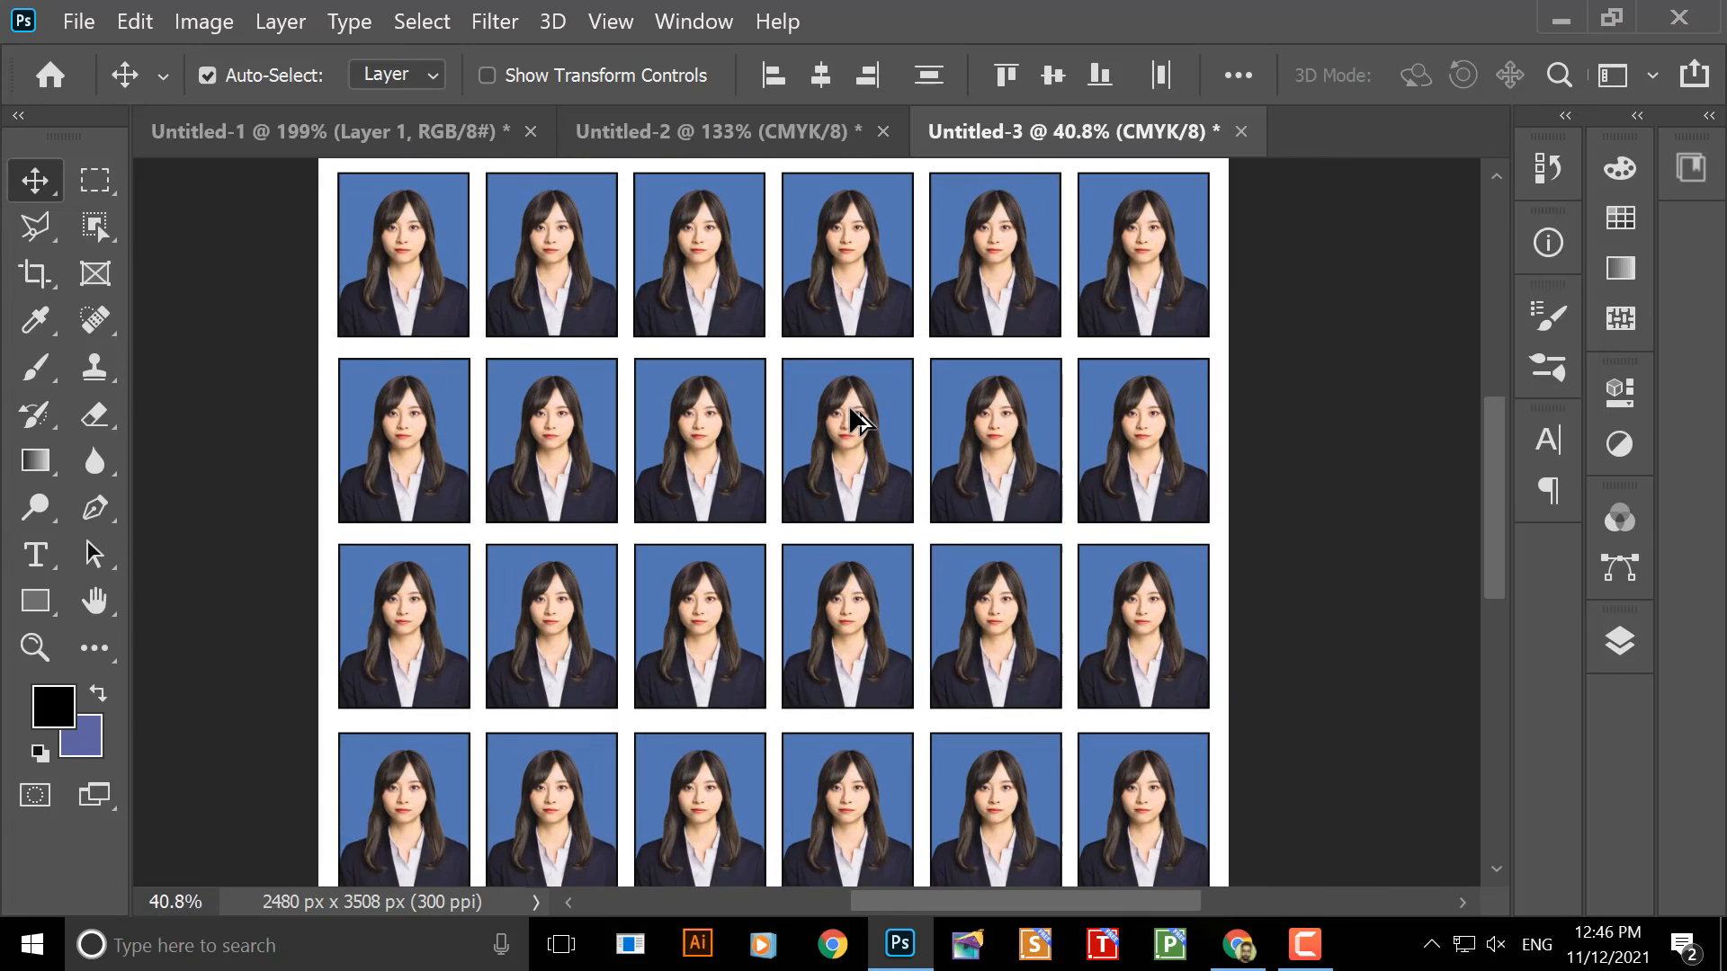
pyautogui.scroll(-5, 963, 539)
pyautogui.scroll(3, 990, 573)
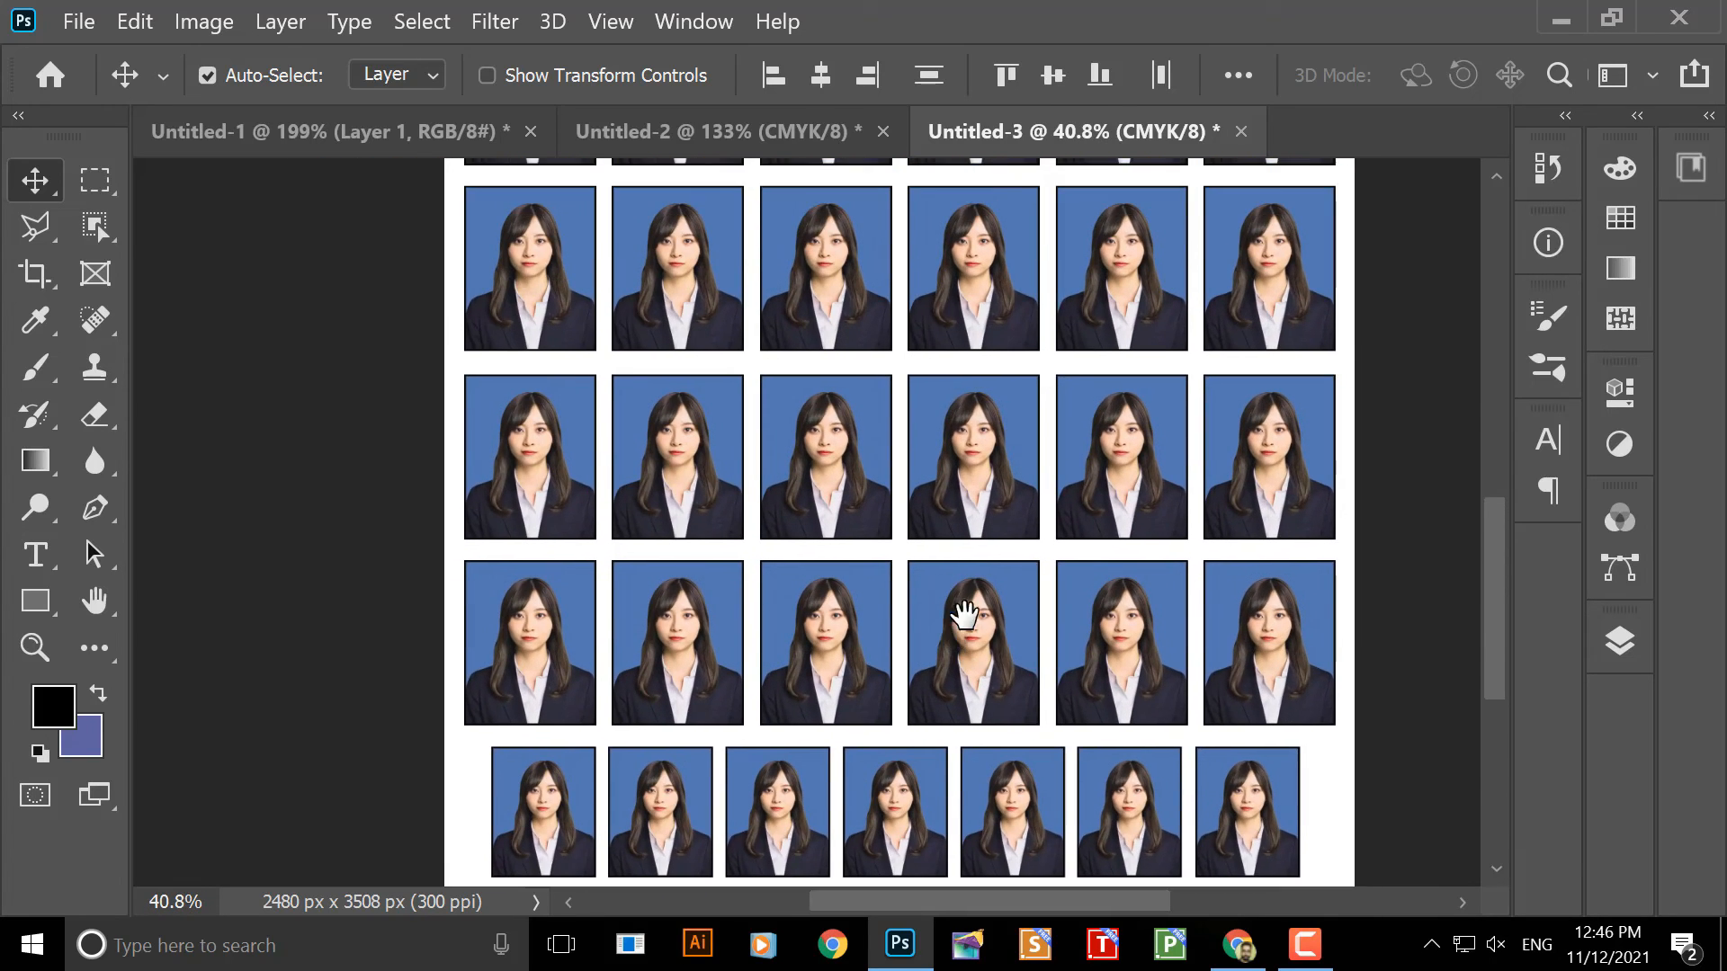
pyautogui.hotkey('ctrl', '0')
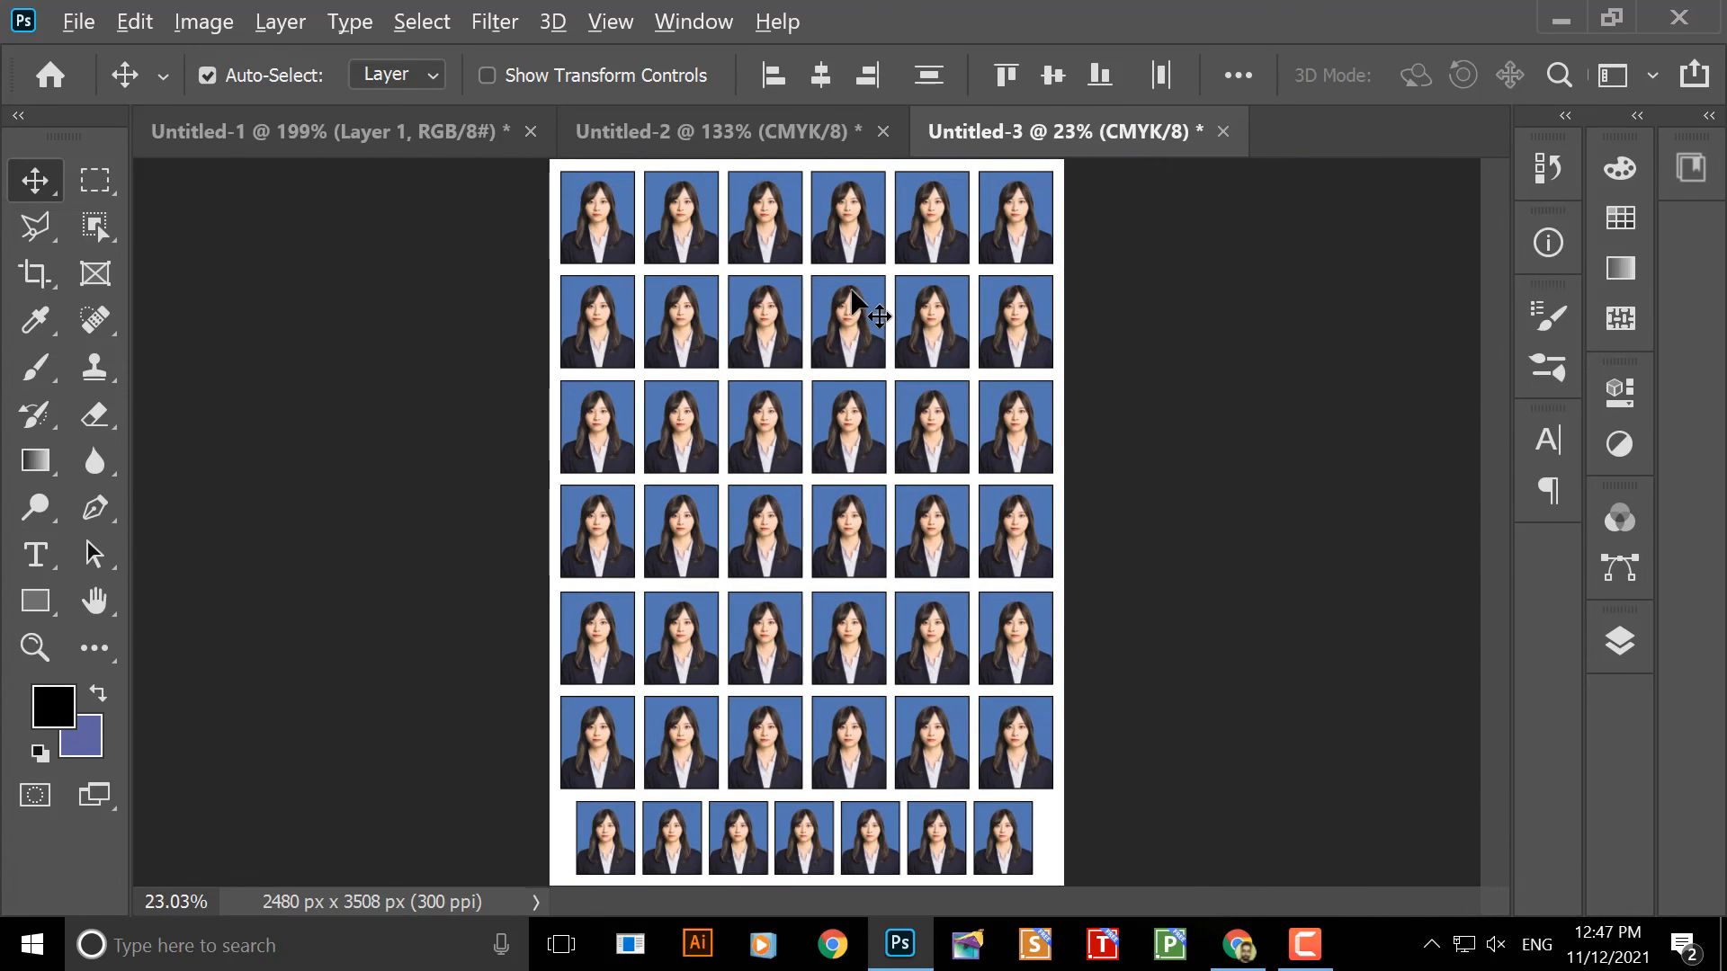
pyautogui.scroll(2, 871, 316)
pyautogui.moveTo(902, 339); pyautogui.dragTo(890, 462)
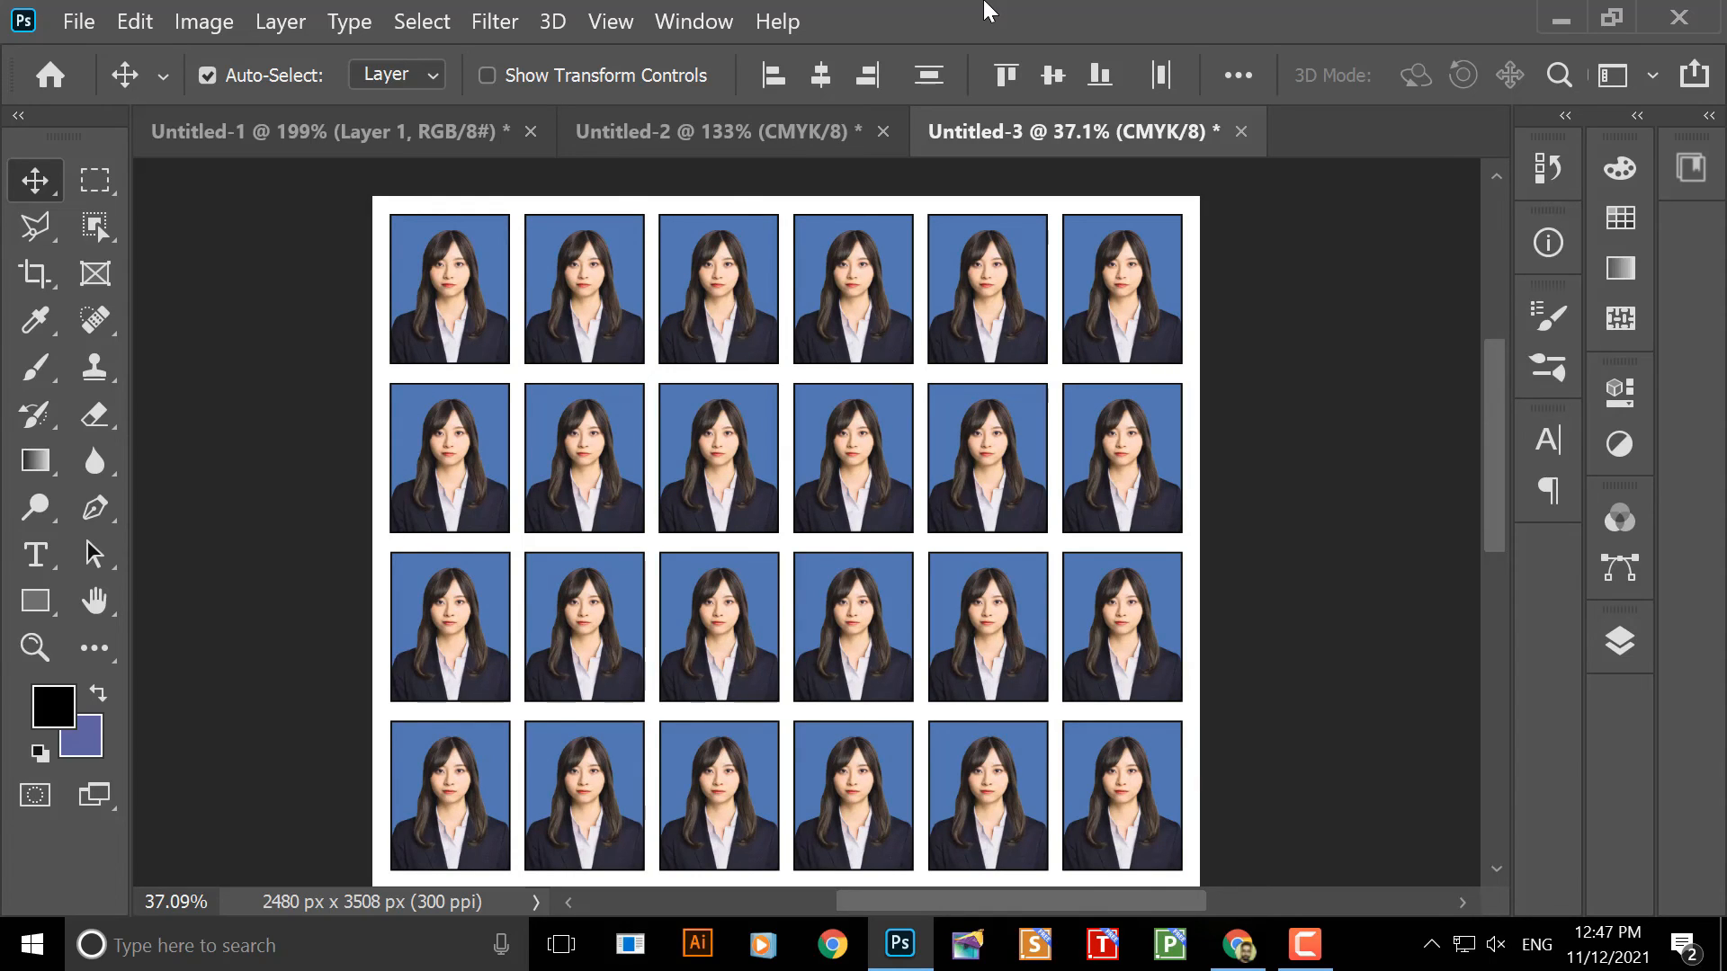
pyautogui.click(689, 130)
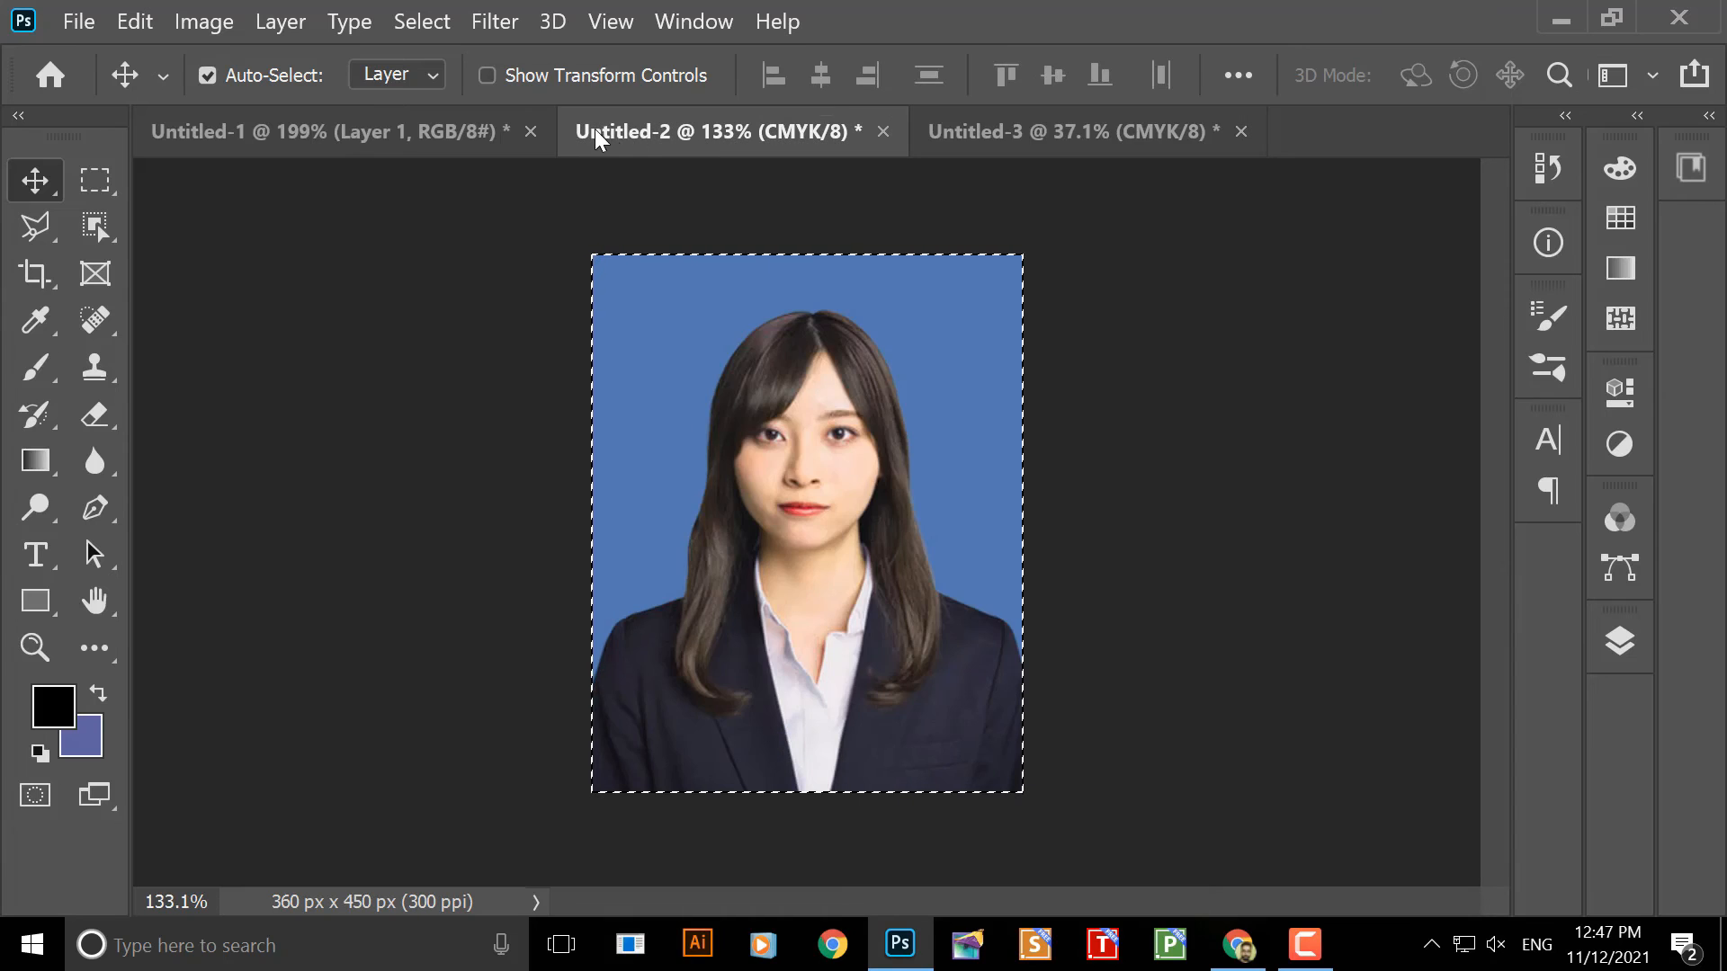
# - Switch to the Untitled-1 document and clear the selection around the woman
pyautogui.hotkey('ctrl', 'c')
pyautogui.click(432, 135)
pyautogui.hotkey('ctrl', 'v')
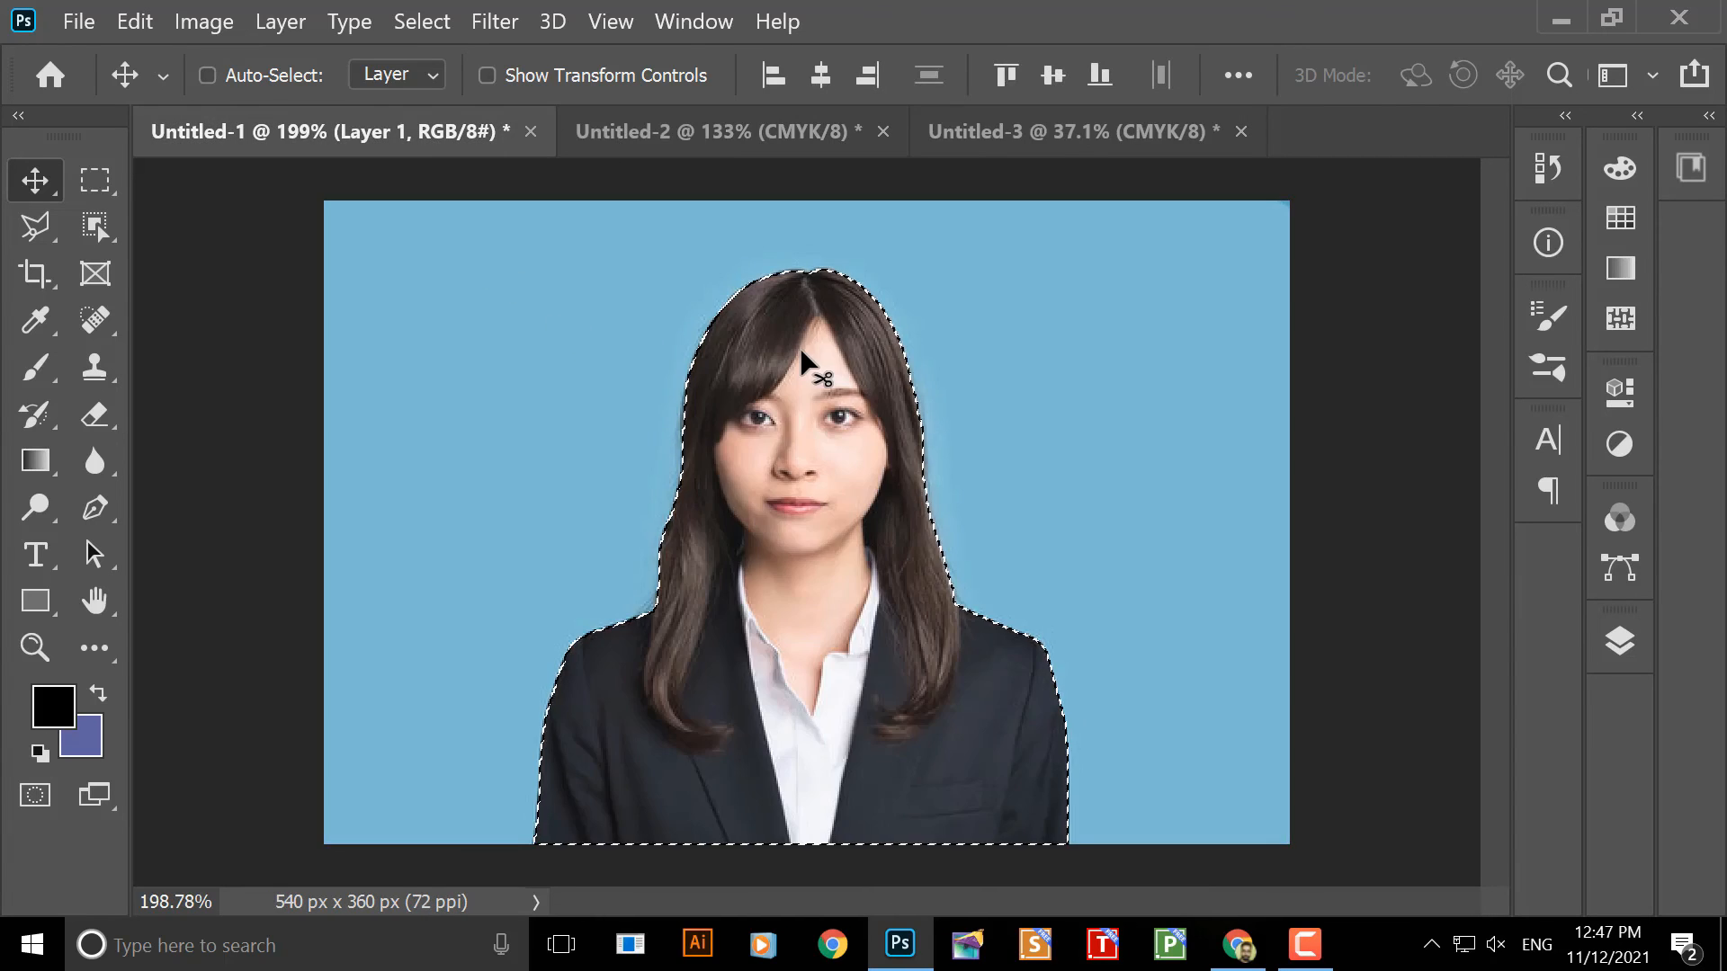
pyautogui.hotkey('ctrl', 'd')
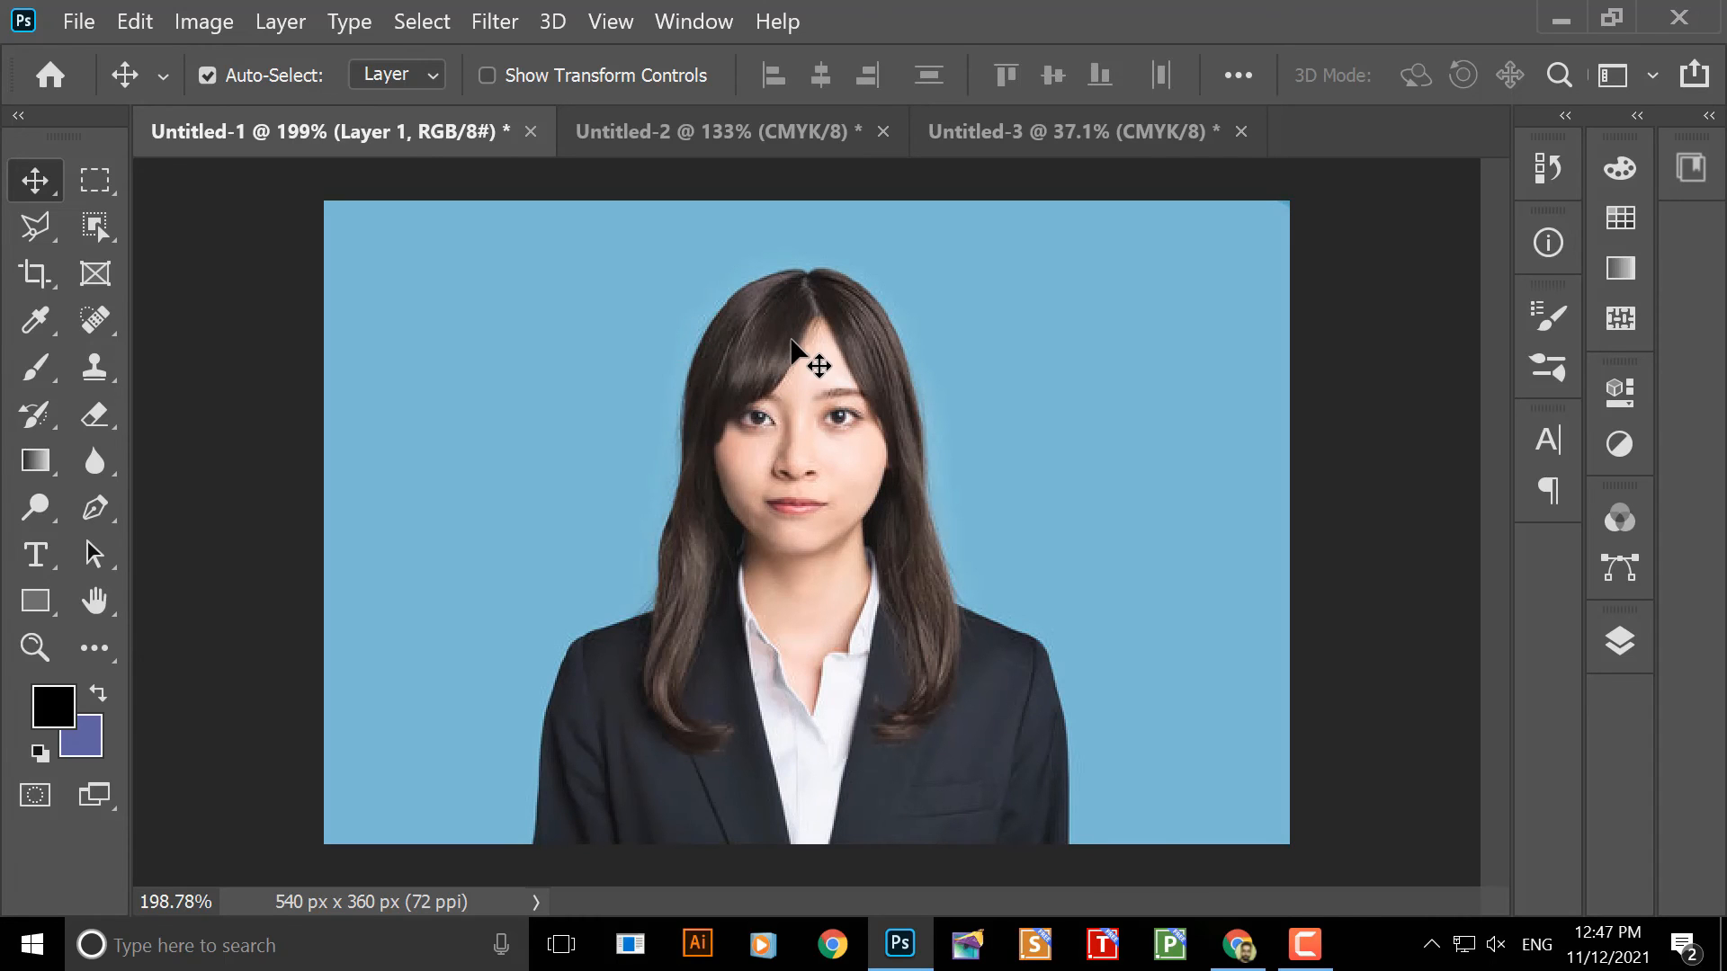
# - Set the Crop tool's aspect ratio to 1.2 by 1.5 for the portrait
pyautogui.click(49, 277)
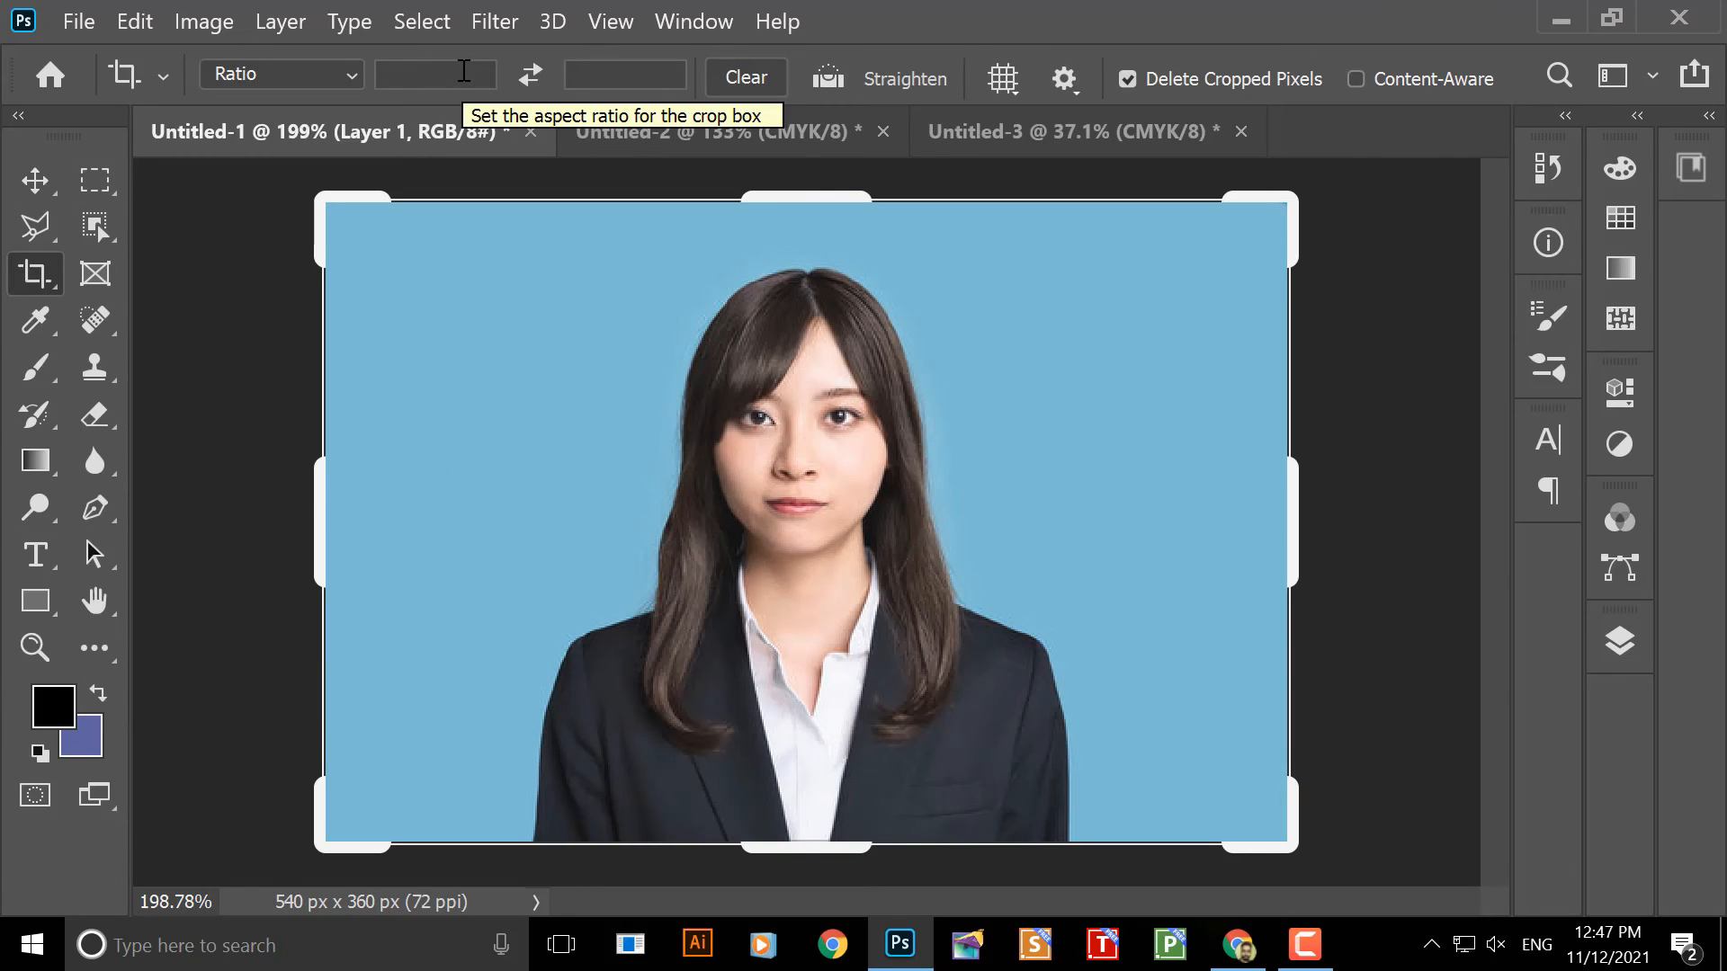
pyautogui.click(462, 71)
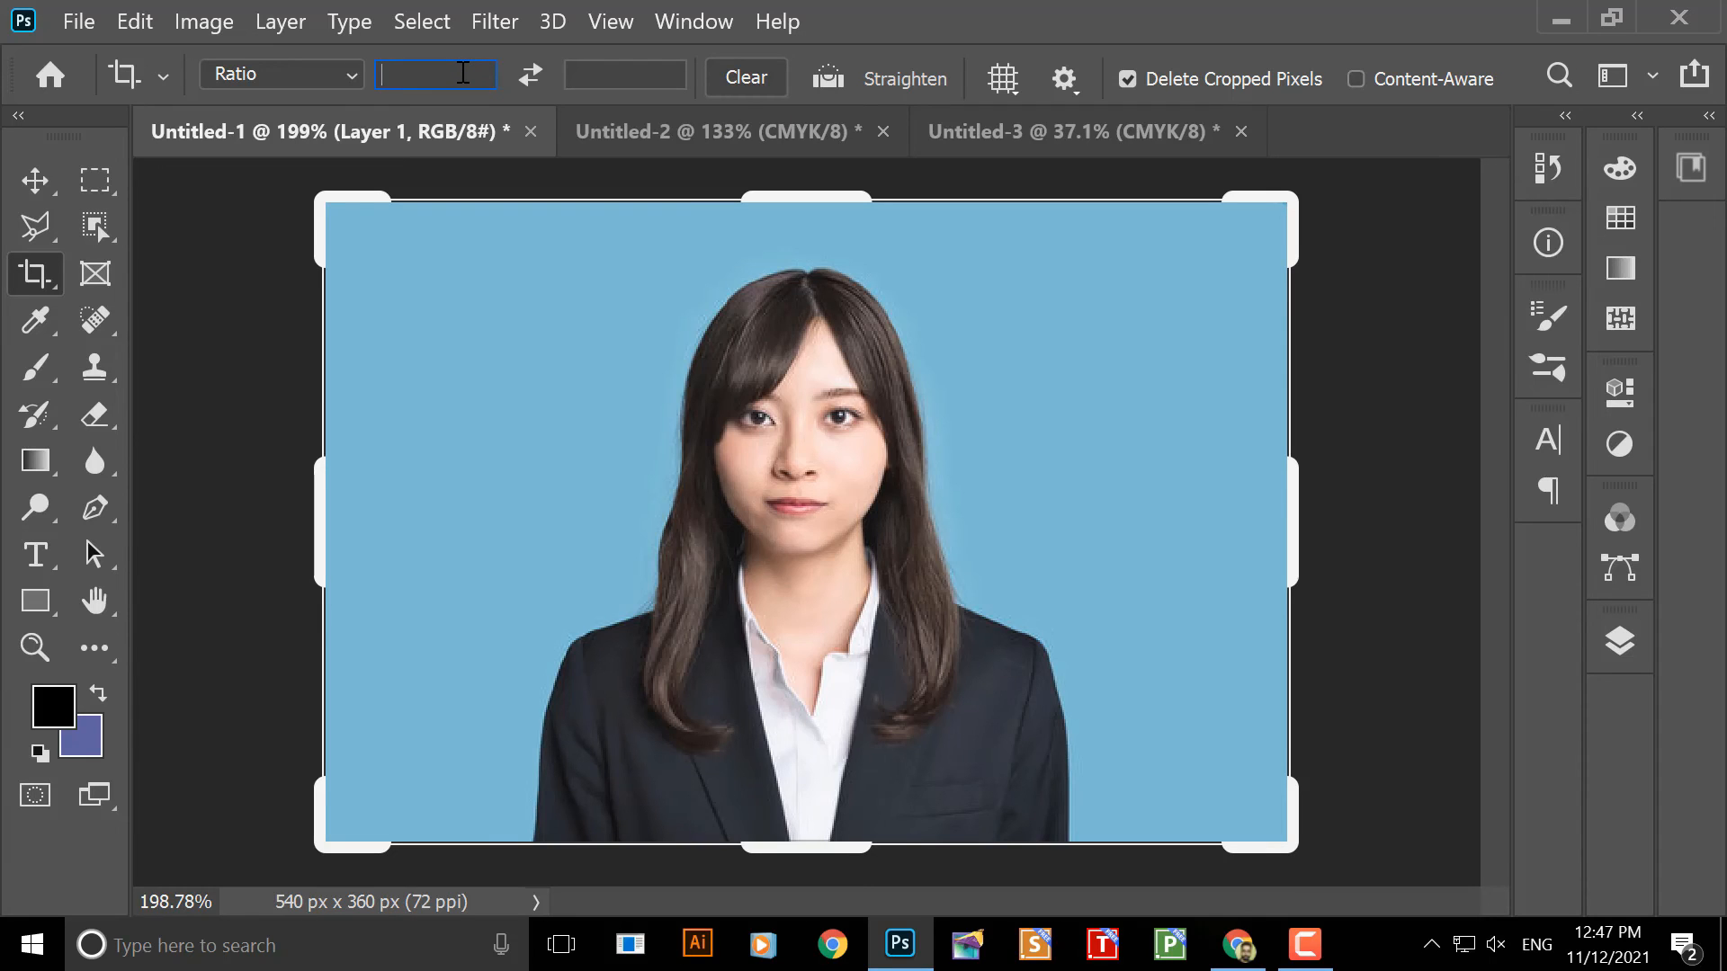
pyautogui.write('1.2 in')
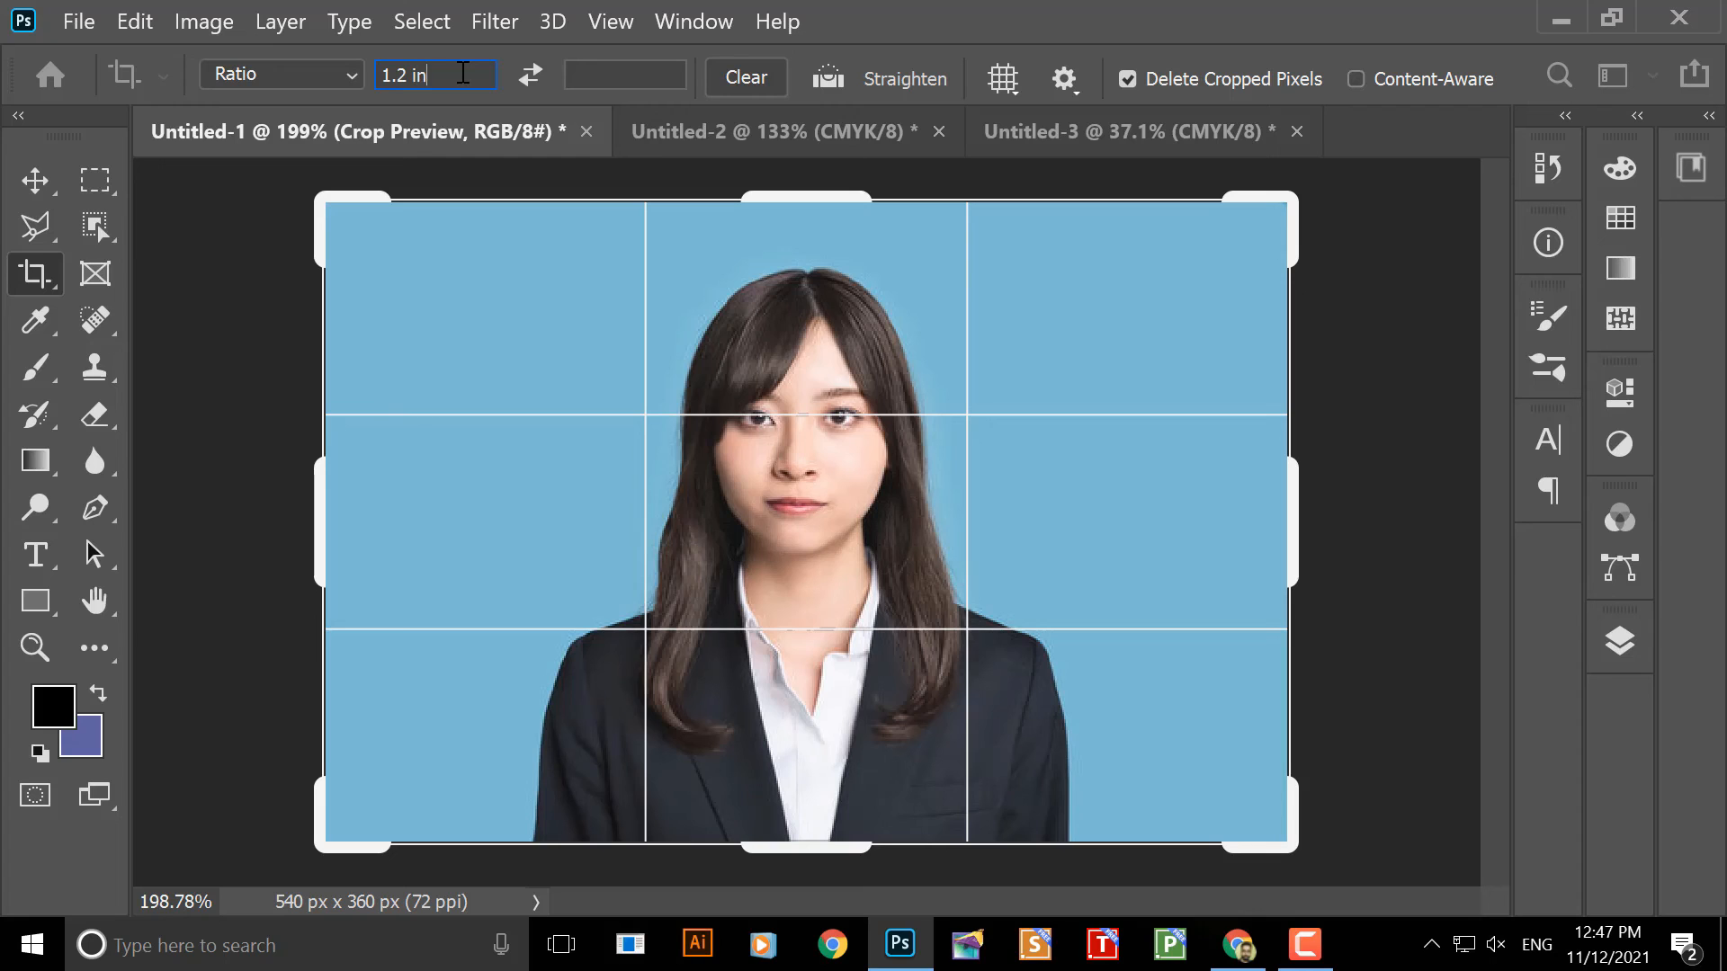
pyautogui.click(609, 80)
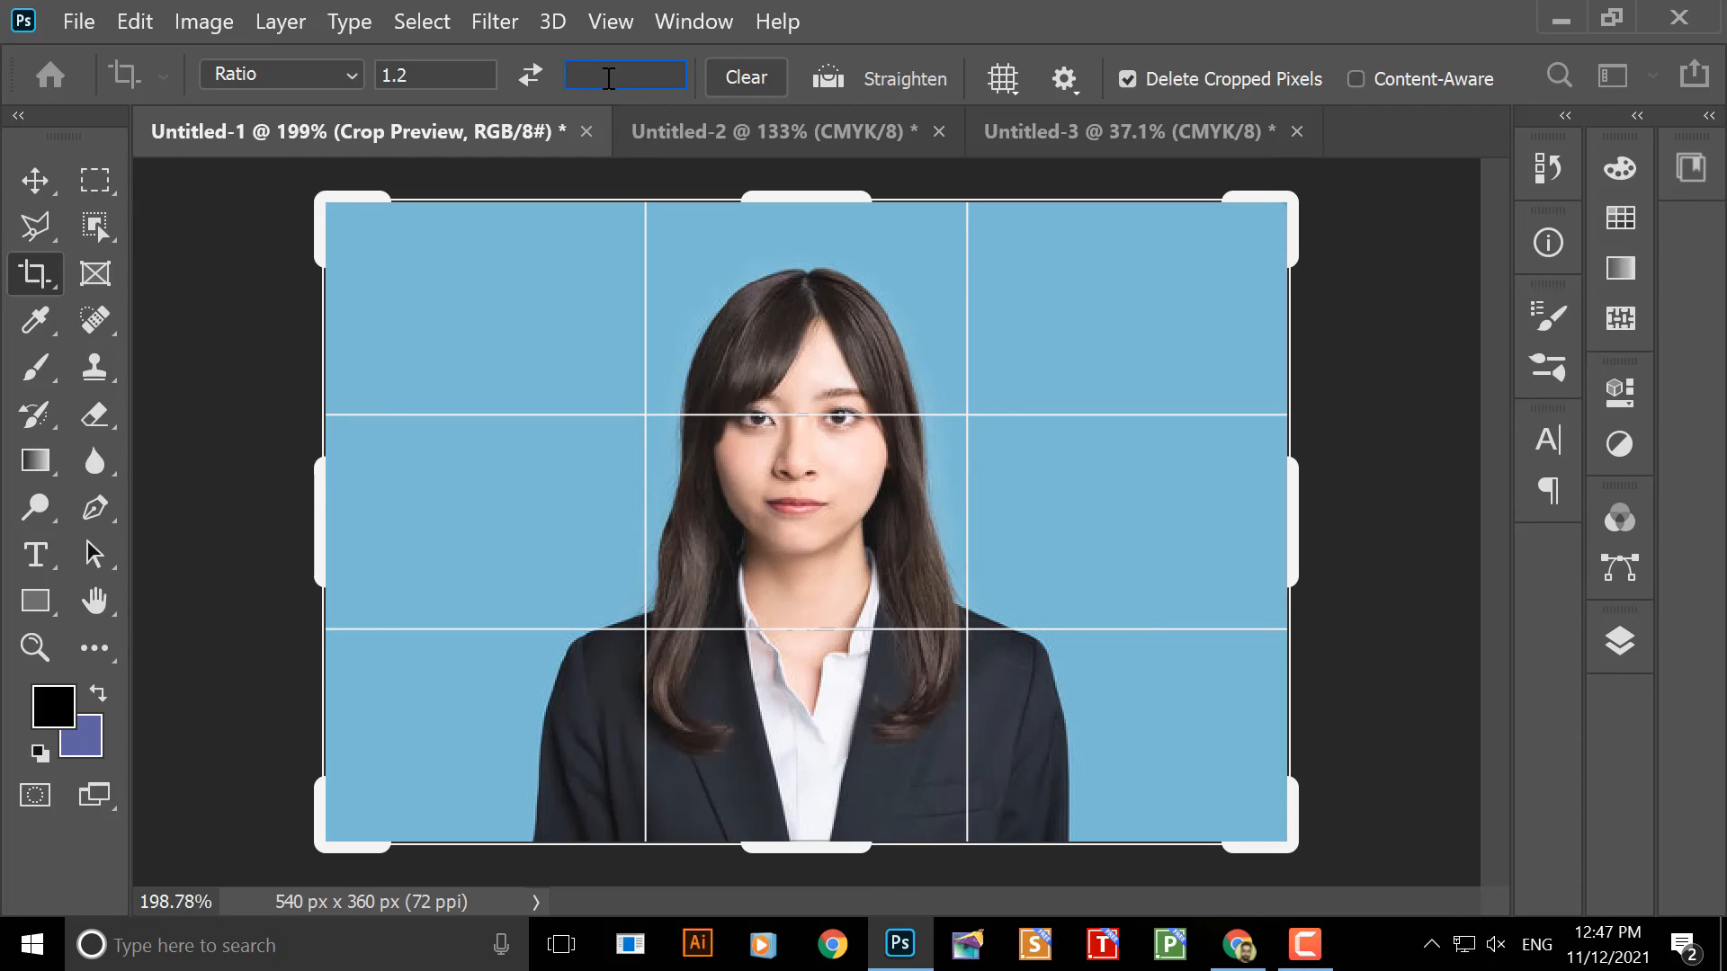
pyautogui.write('1.5')
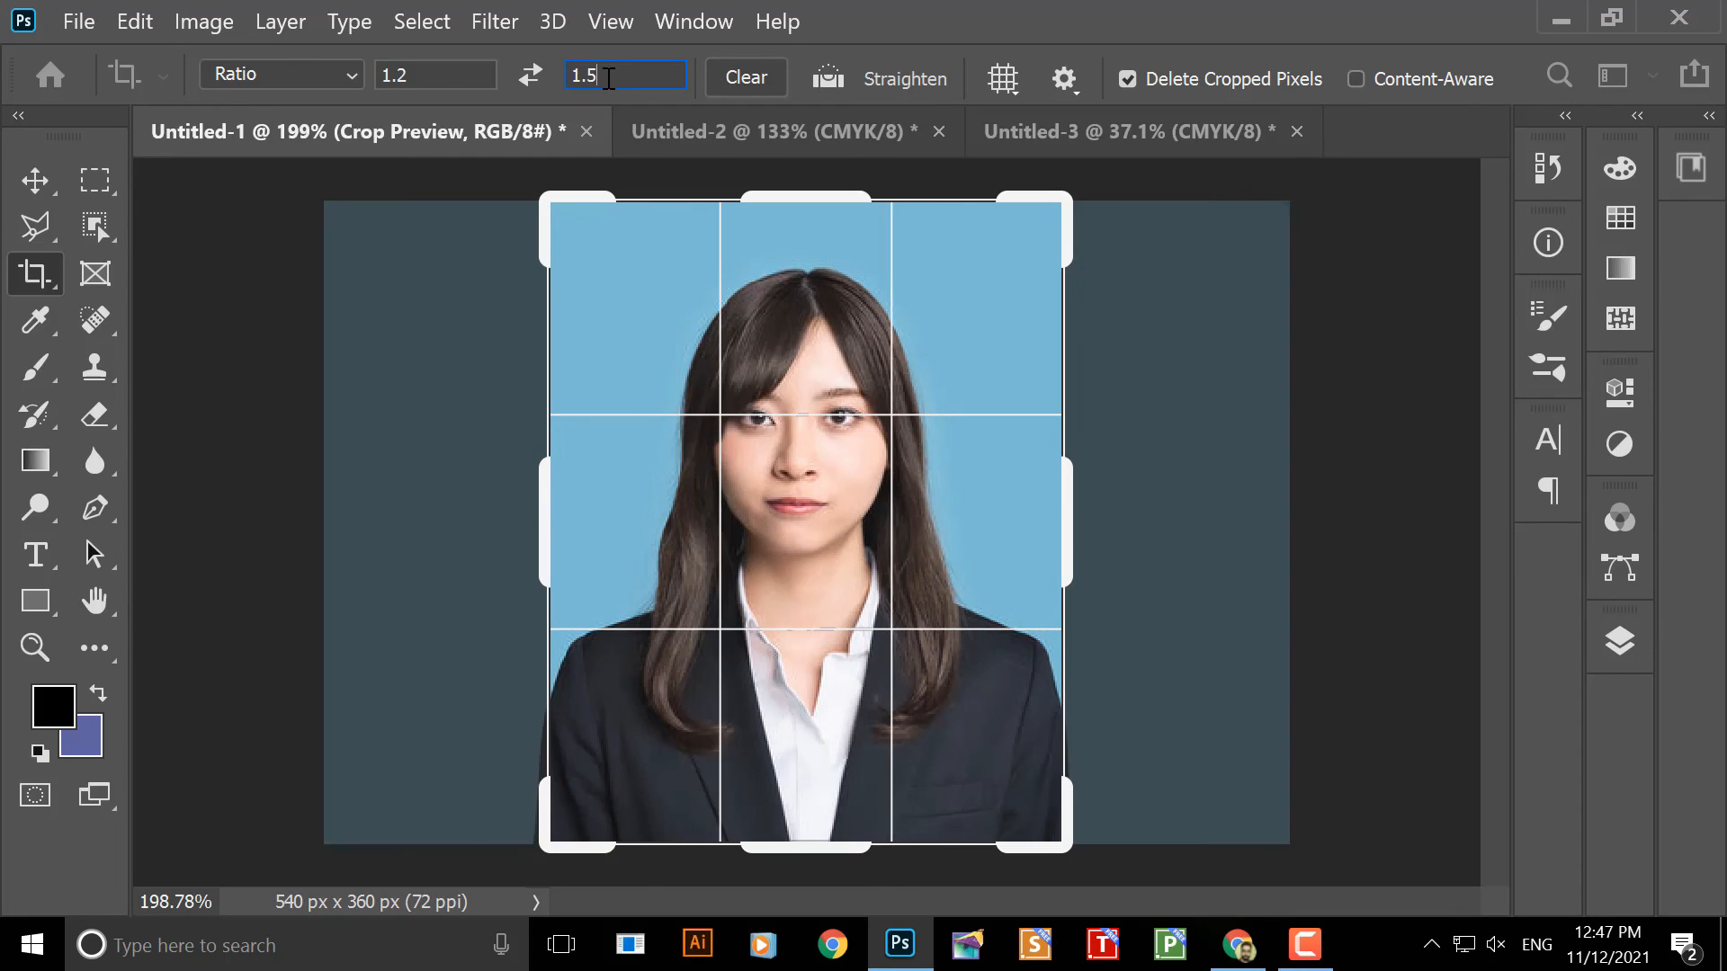
pyautogui.write(' in')
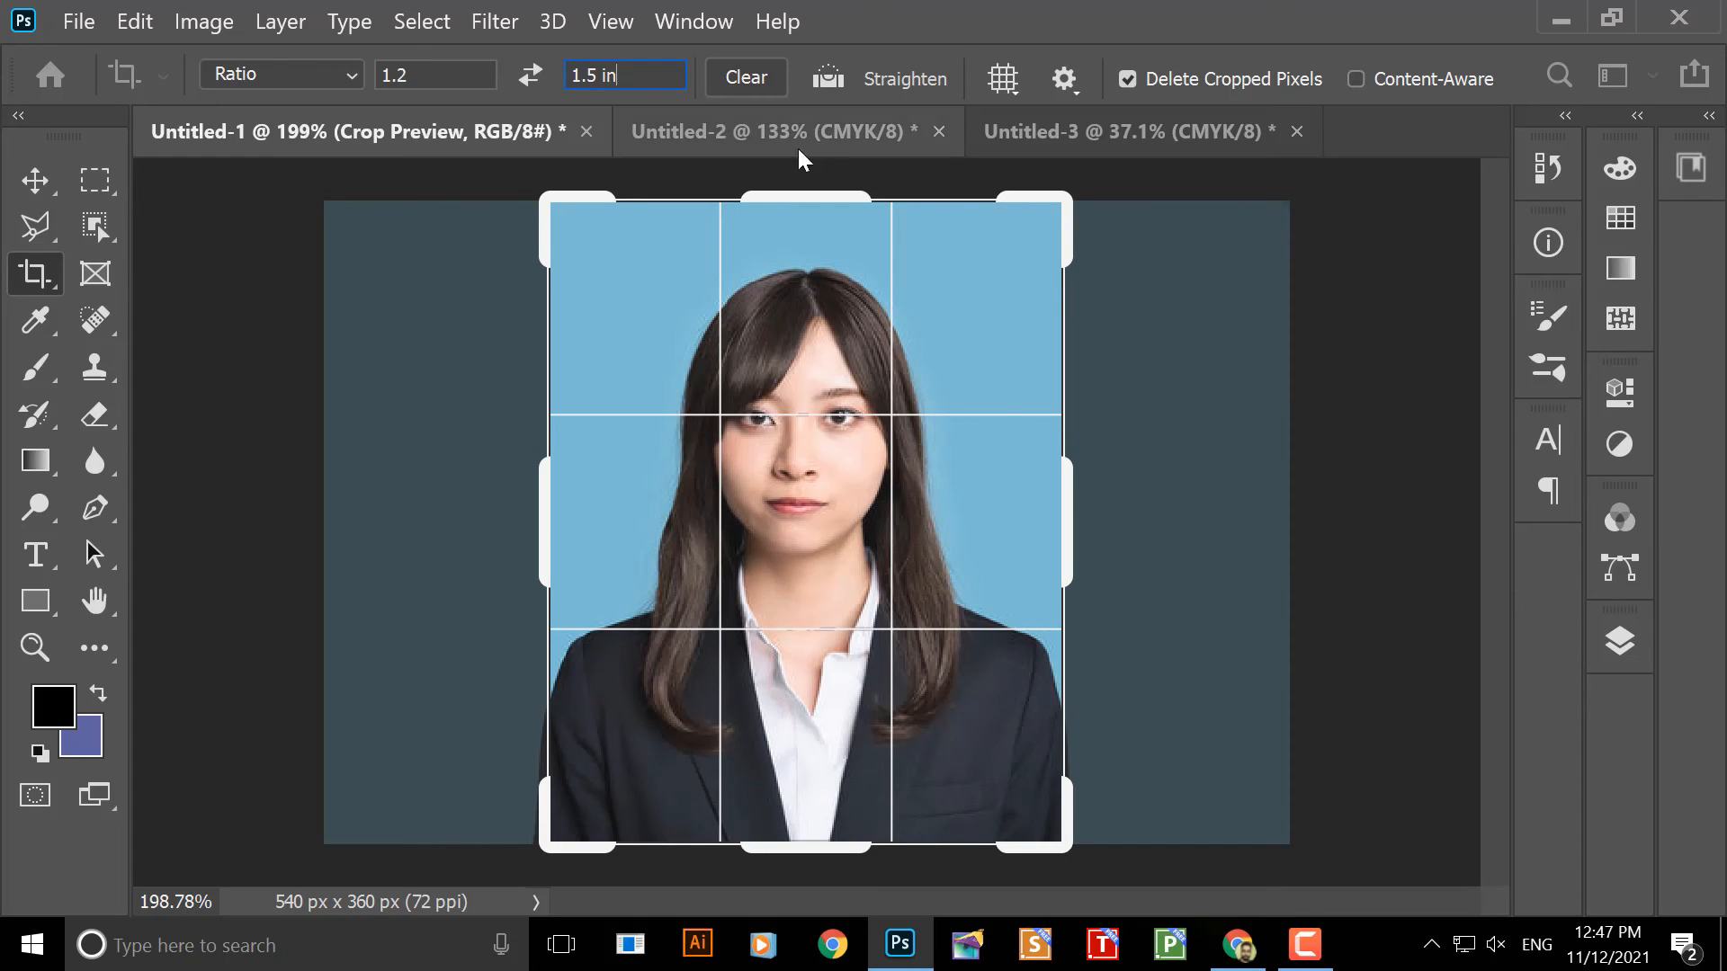
# - Apply the crop centred on the woman, cutting away the excess blue background at both sides
pyautogui.click(926, 473)
pyautogui.moveTo(926, 473); pyautogui.dragTo(931, 477)
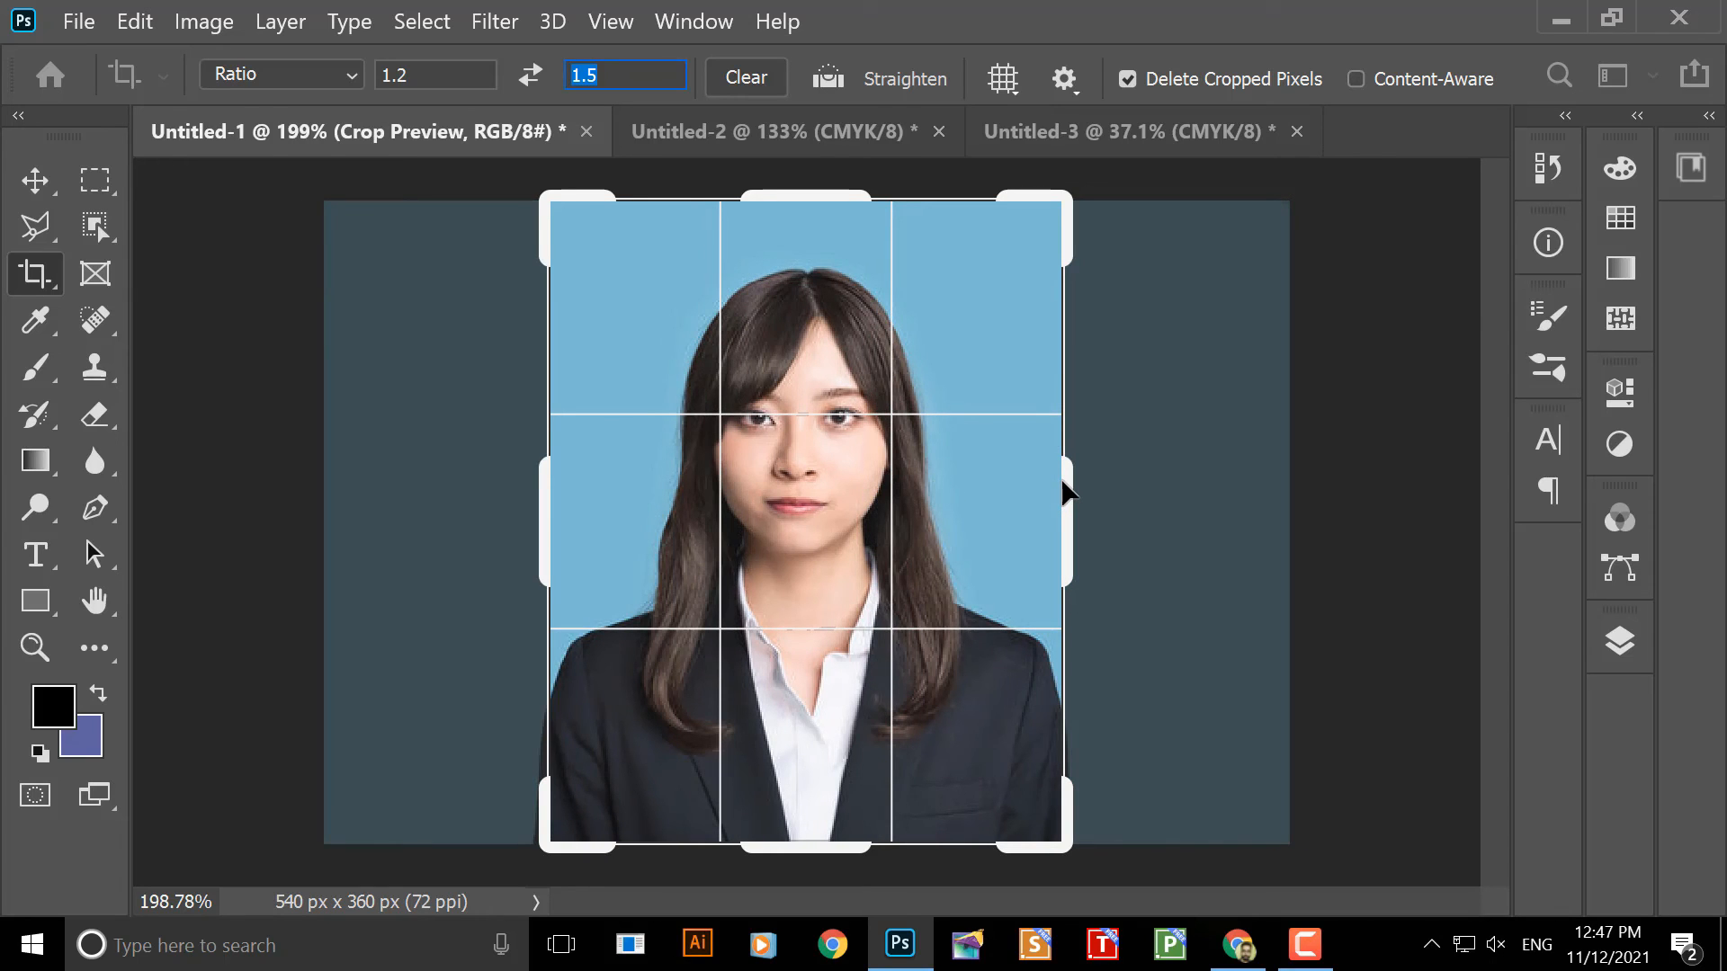
pyautogui.press('Return')
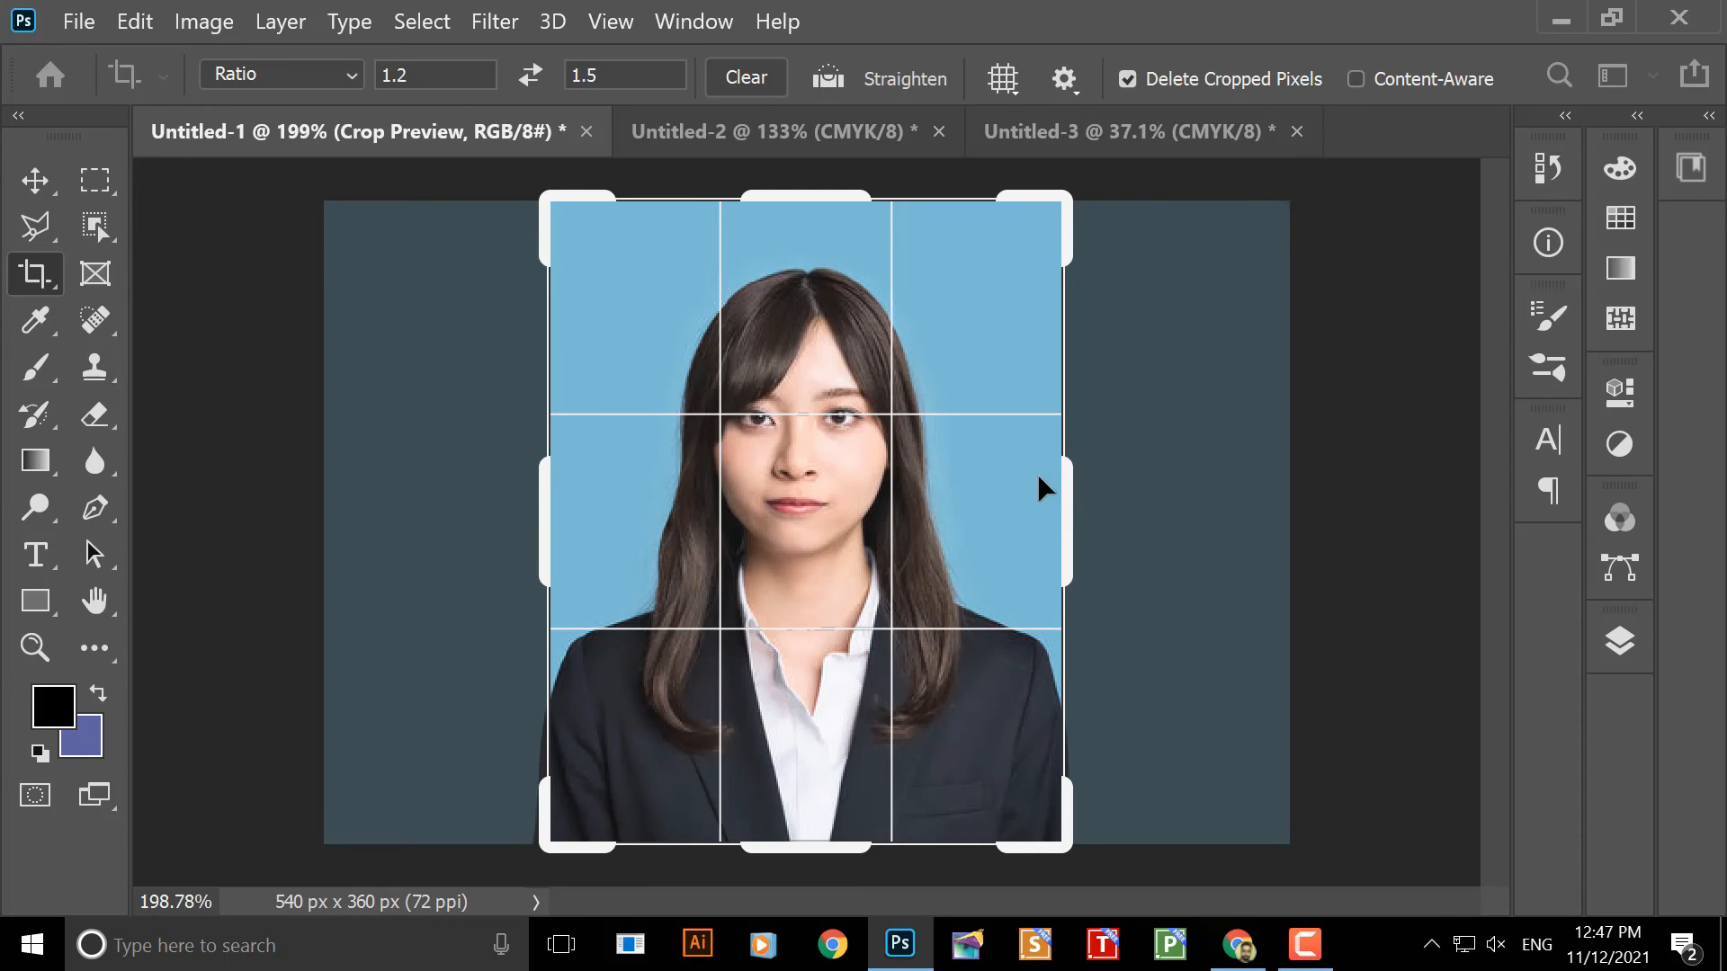
pyautogui.press('Return')
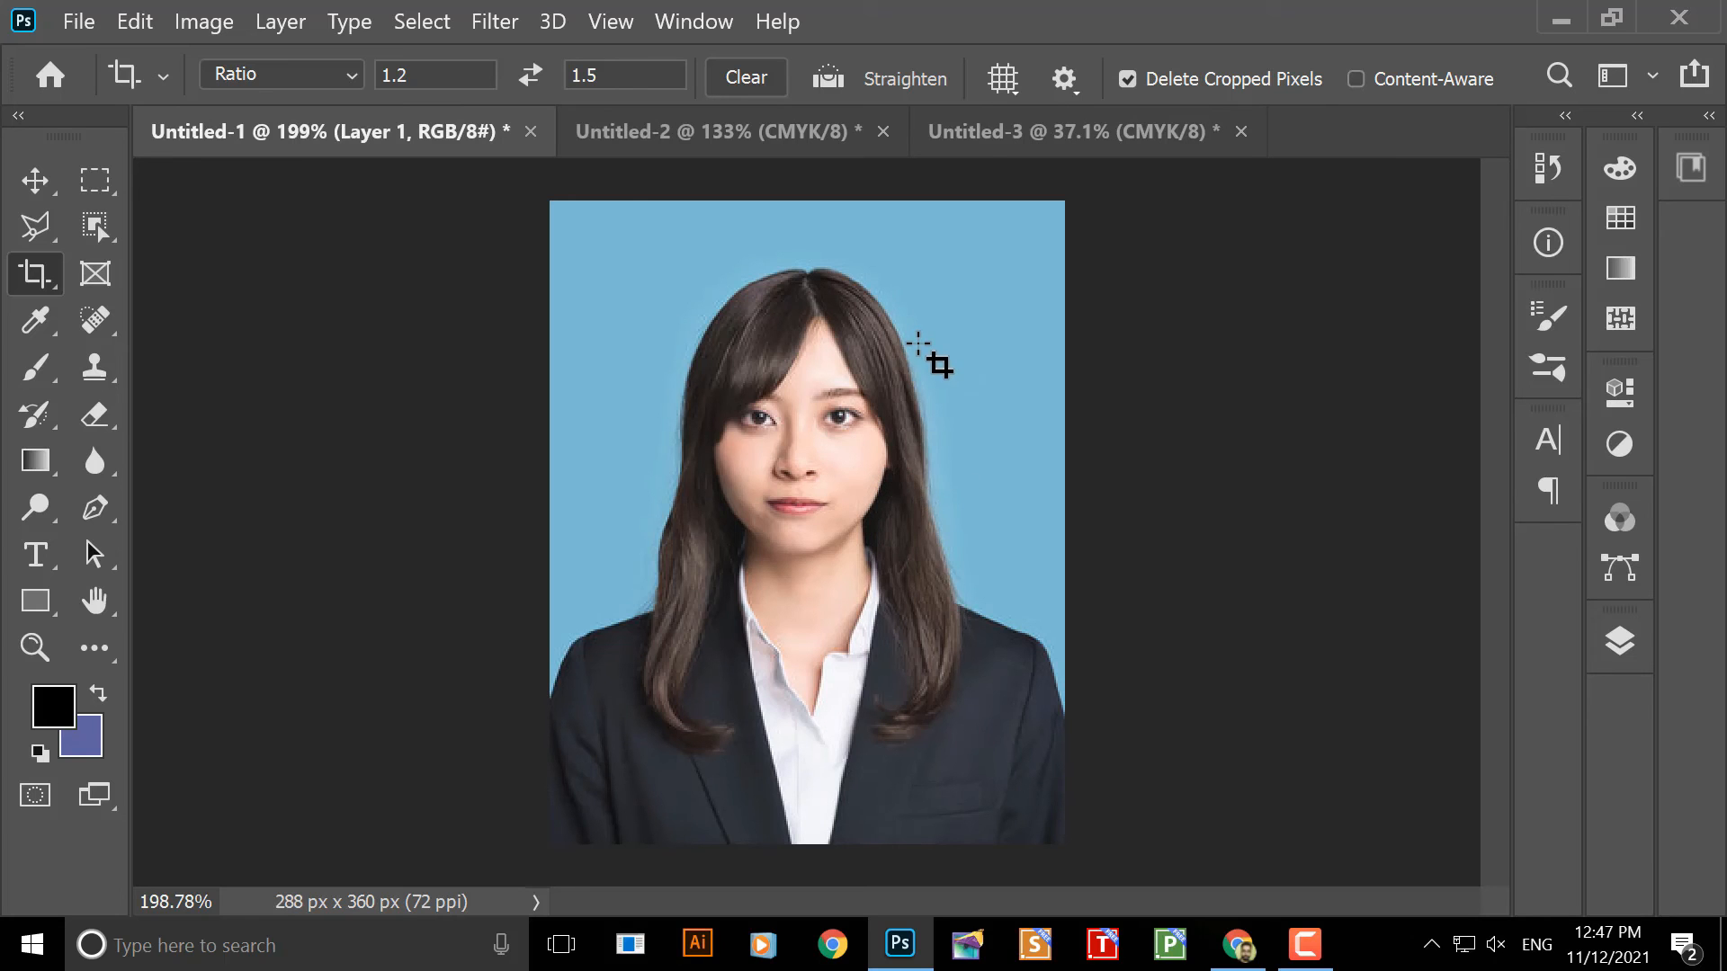
pyautogui.scroll(2, 760, 391)
pyautogui.scroll(-4, 773, 392)
pyautogui.scroll(1, 777, 390)
pyautogui.scroll(1, 777, 390)
pyautogui.scroll(-1, 777, 389)
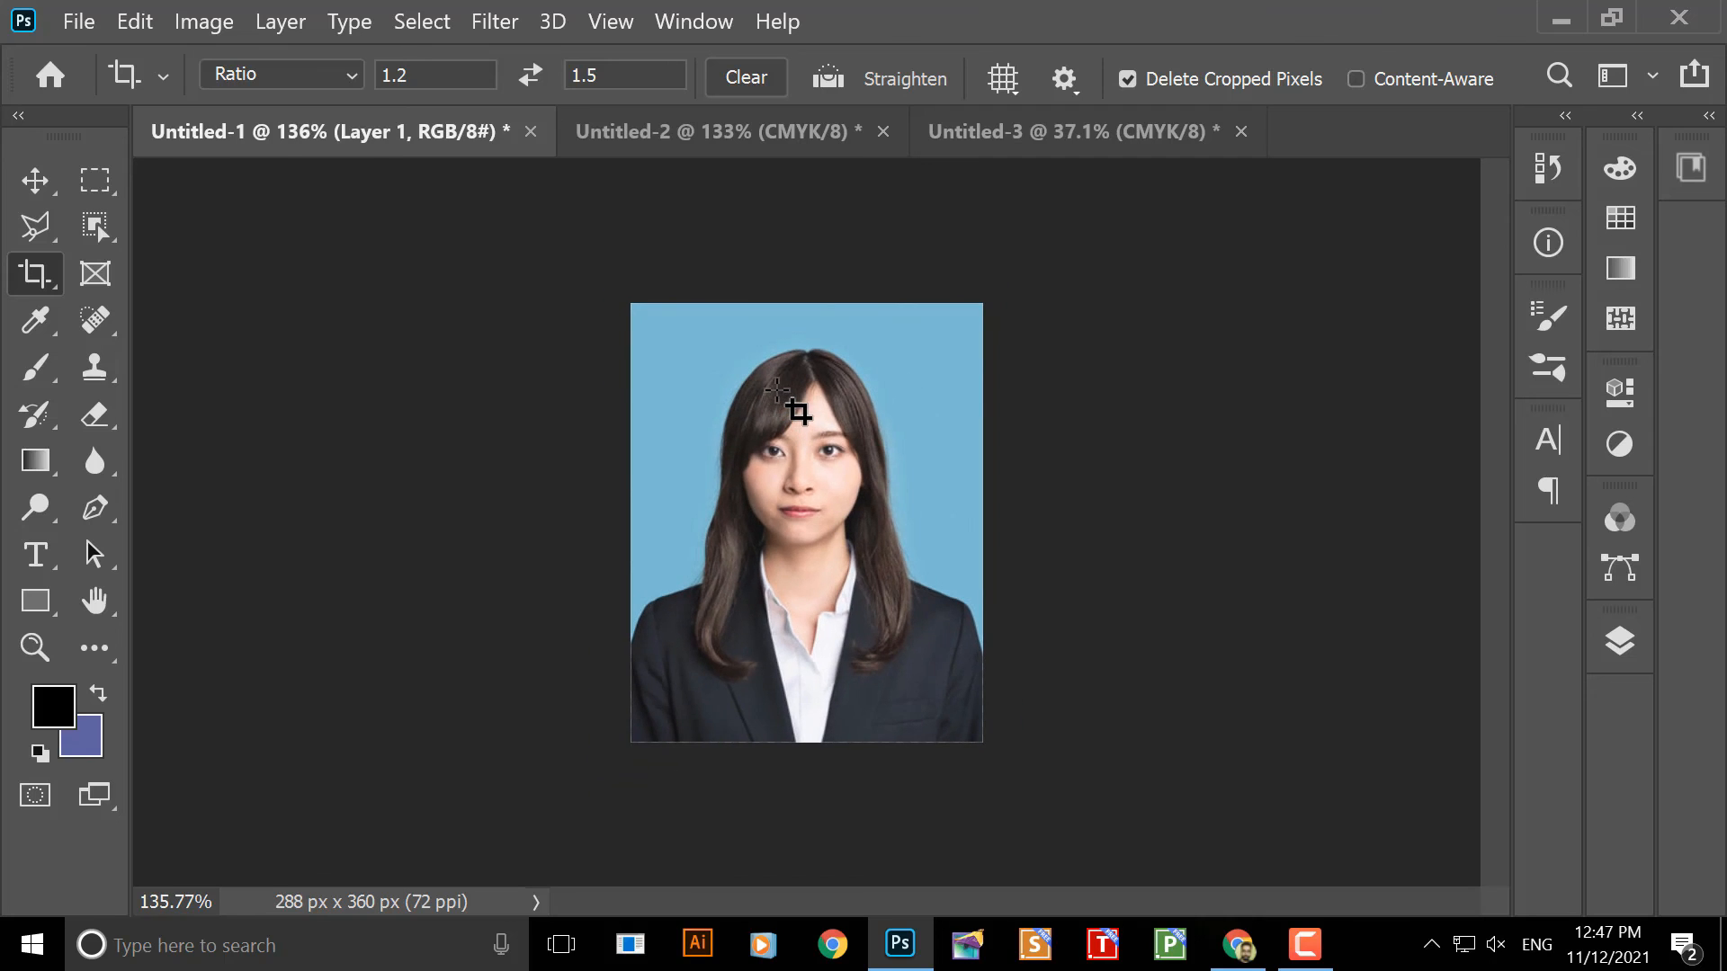
# - Show the rulers on the cropped portrait and set their units to inches
pyautogui.click(38, 180)
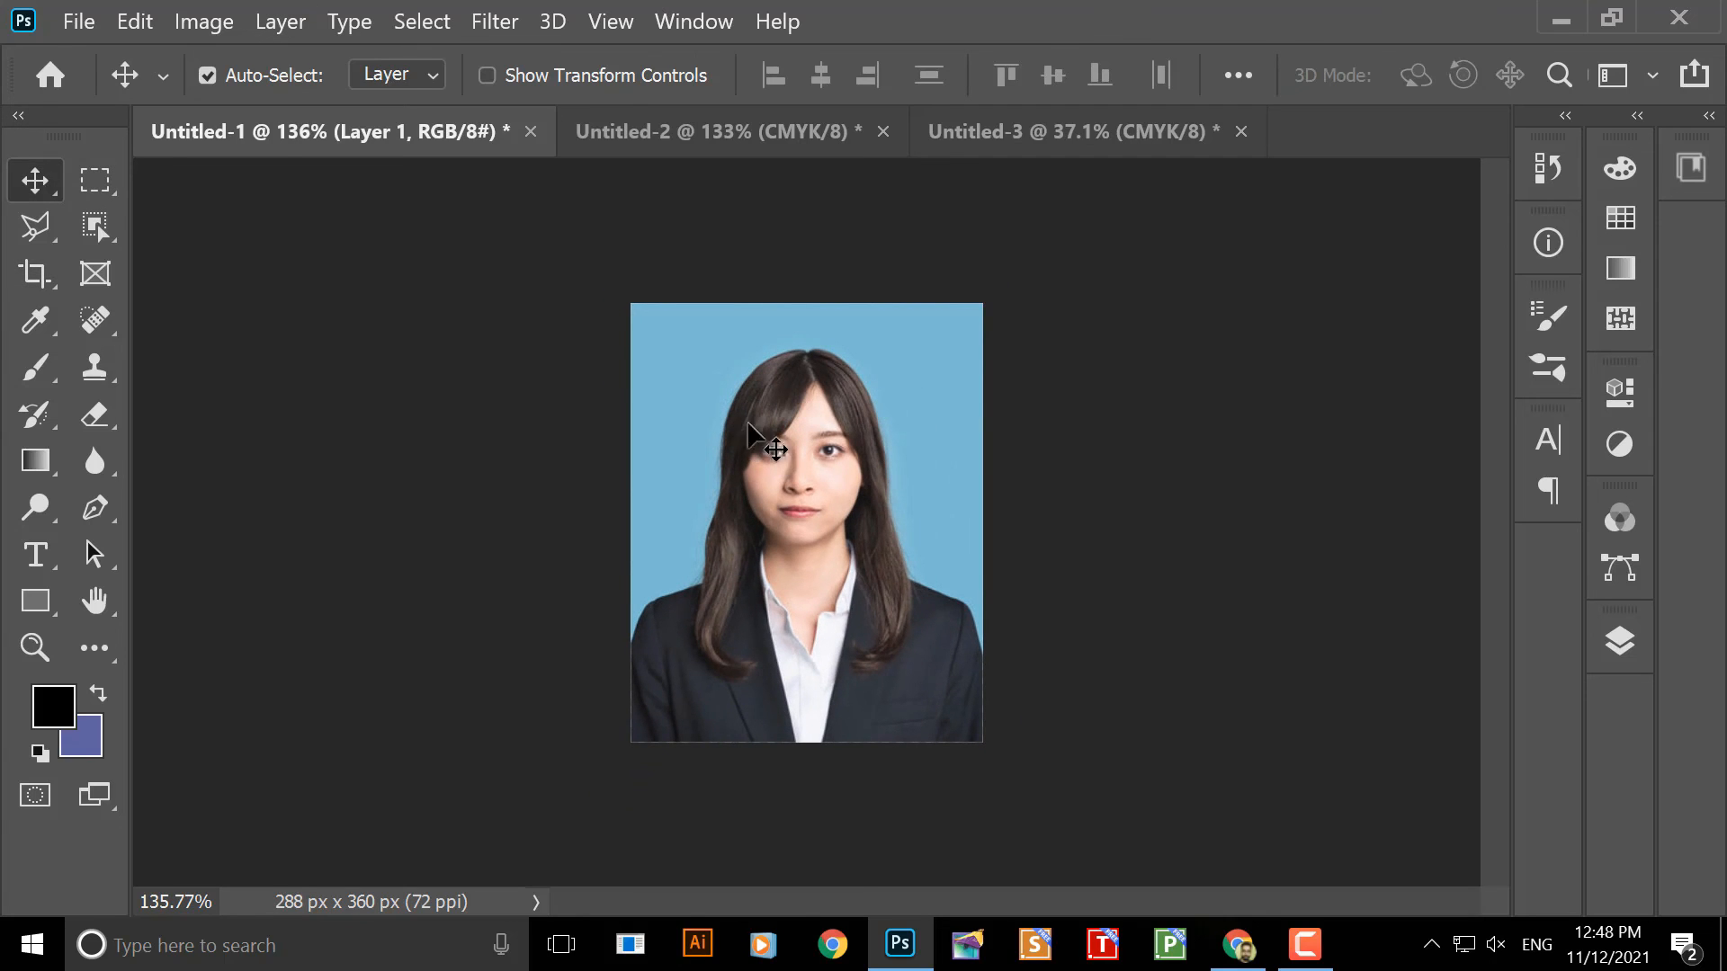
pyautogui.press('ctrl')
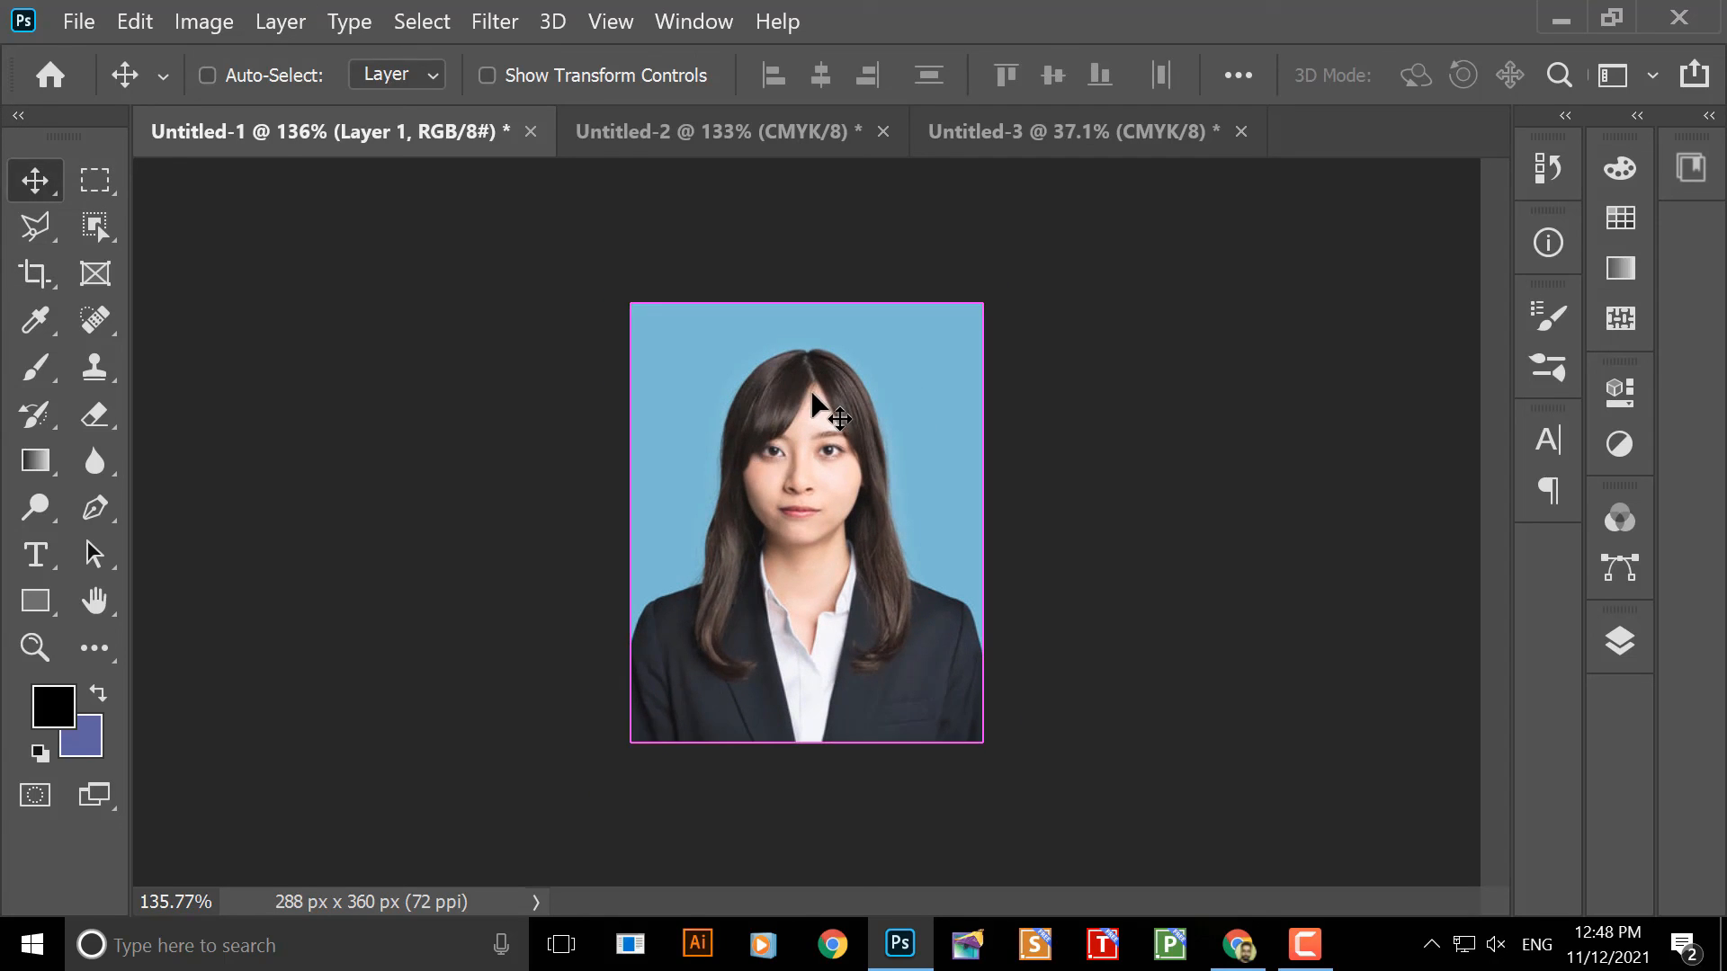
pyautogui.hotkey('ctrl', 'r')
pyautogui.scroll(2, 813, 378)
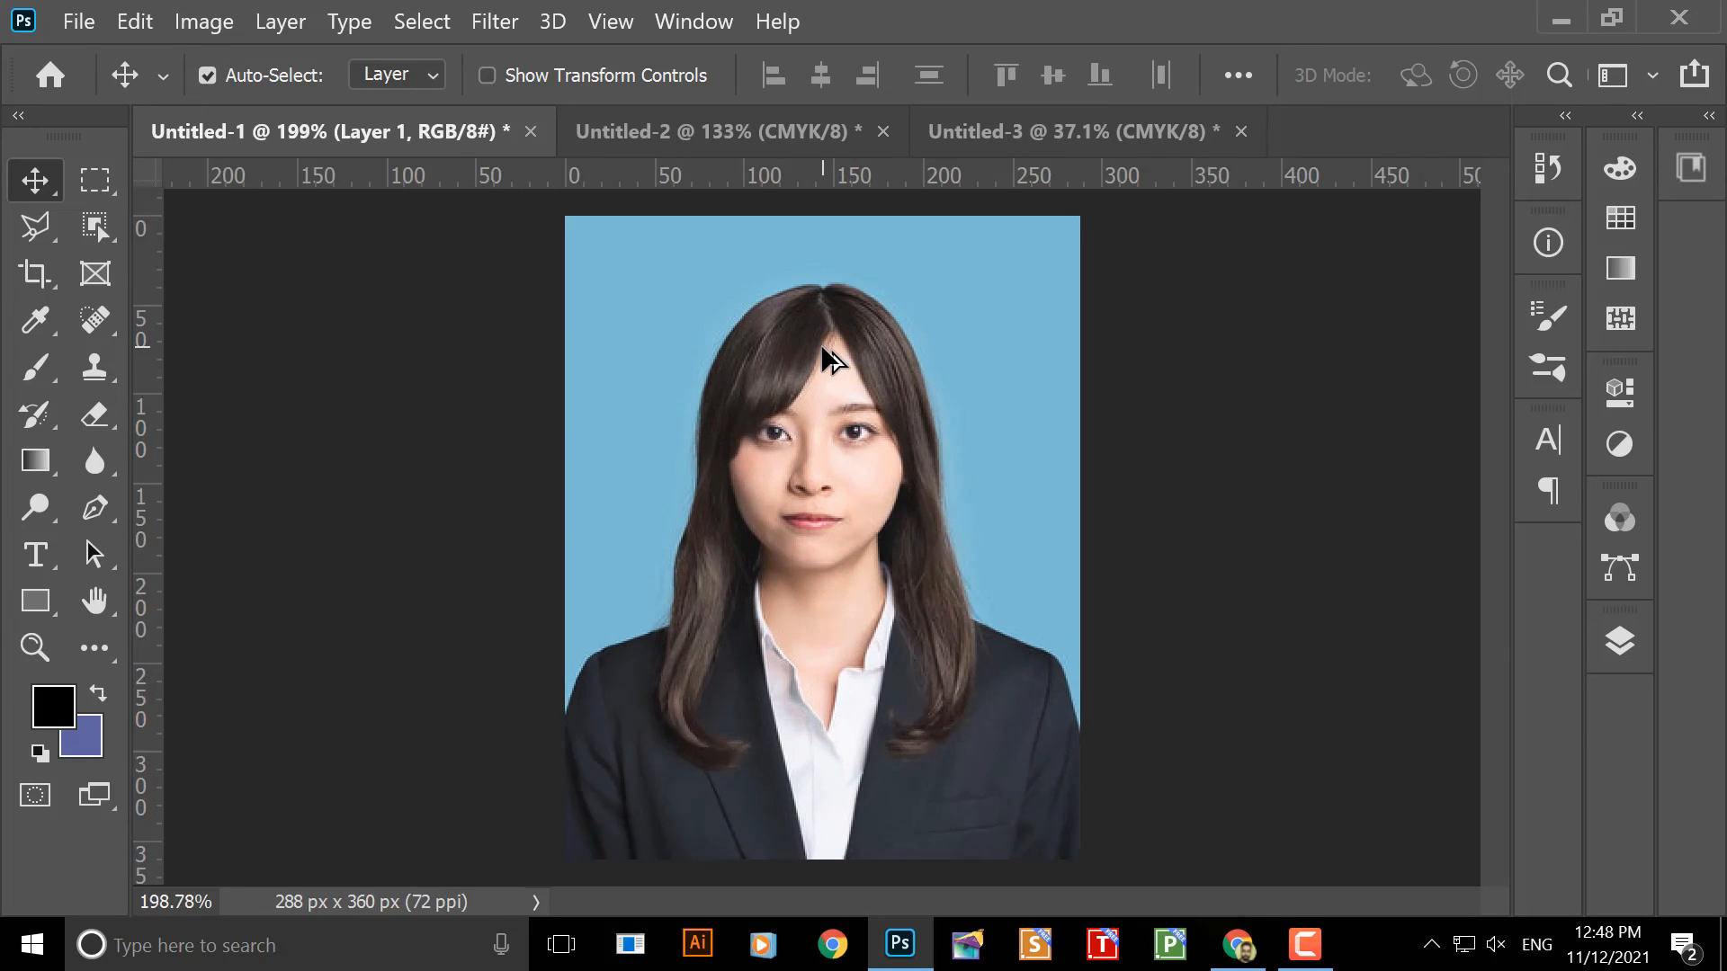
pyautogui.moveTo(749, 342); pyautogui.dragTo(744, 386)
pyautogui.rightClick(741, 180)
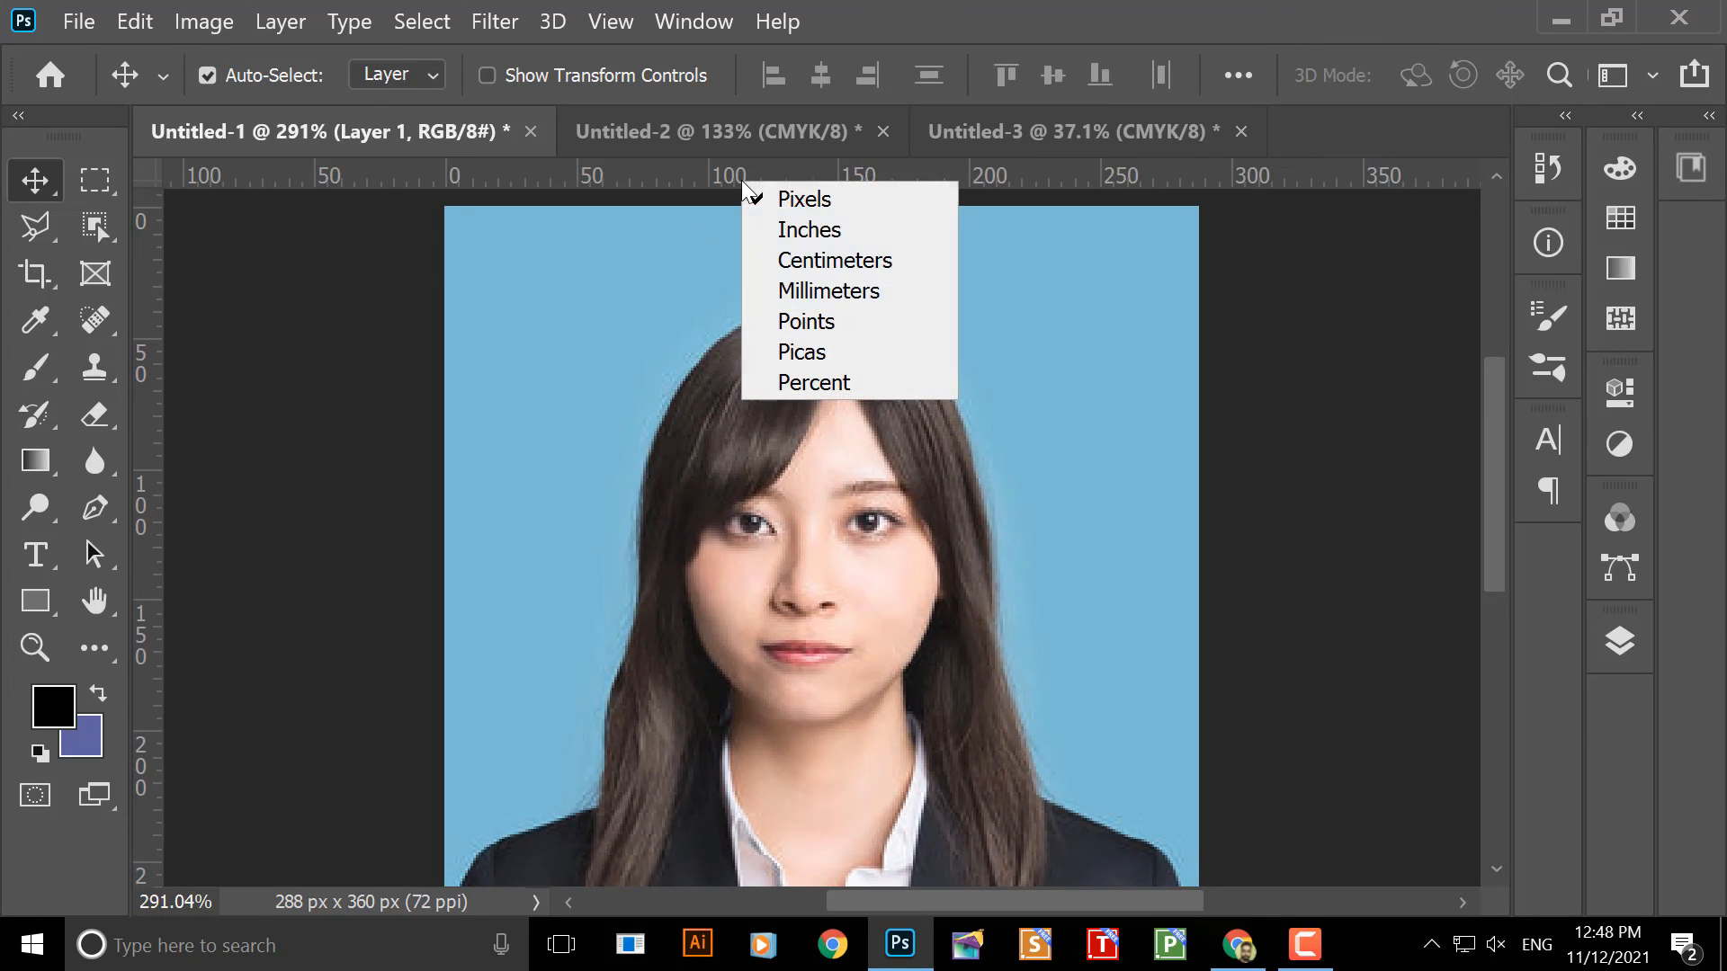
pyautogui.click(807, 231)
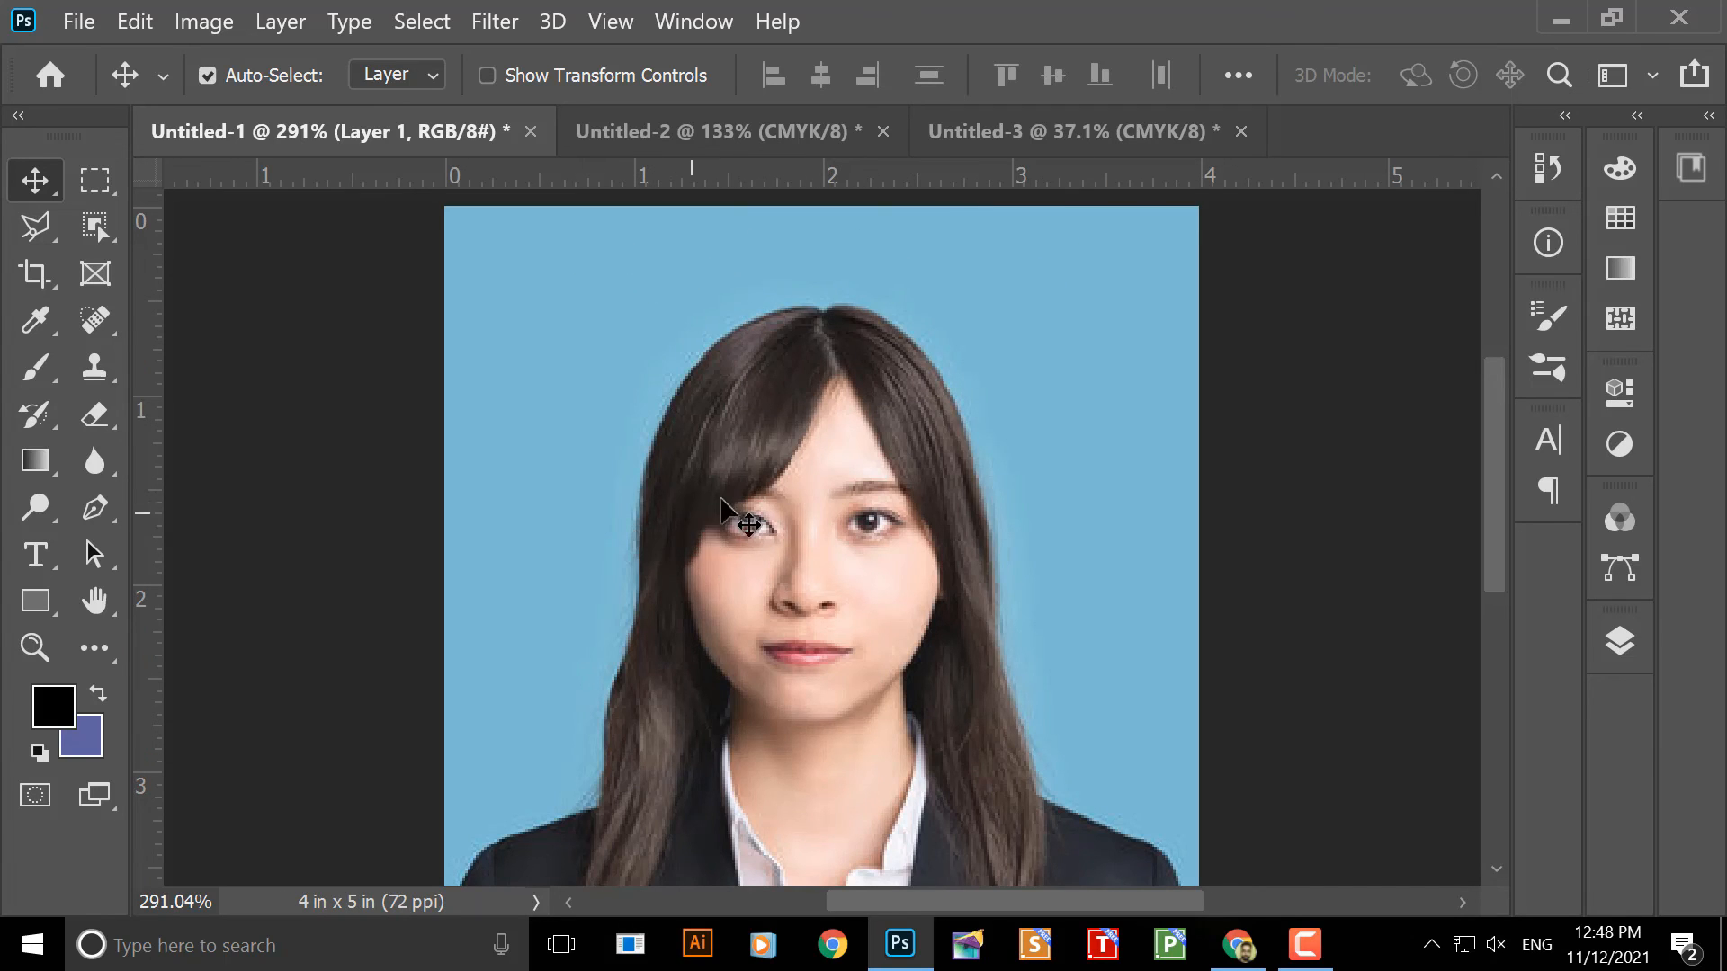
pyautogui.scroll(-3, 756, 504)
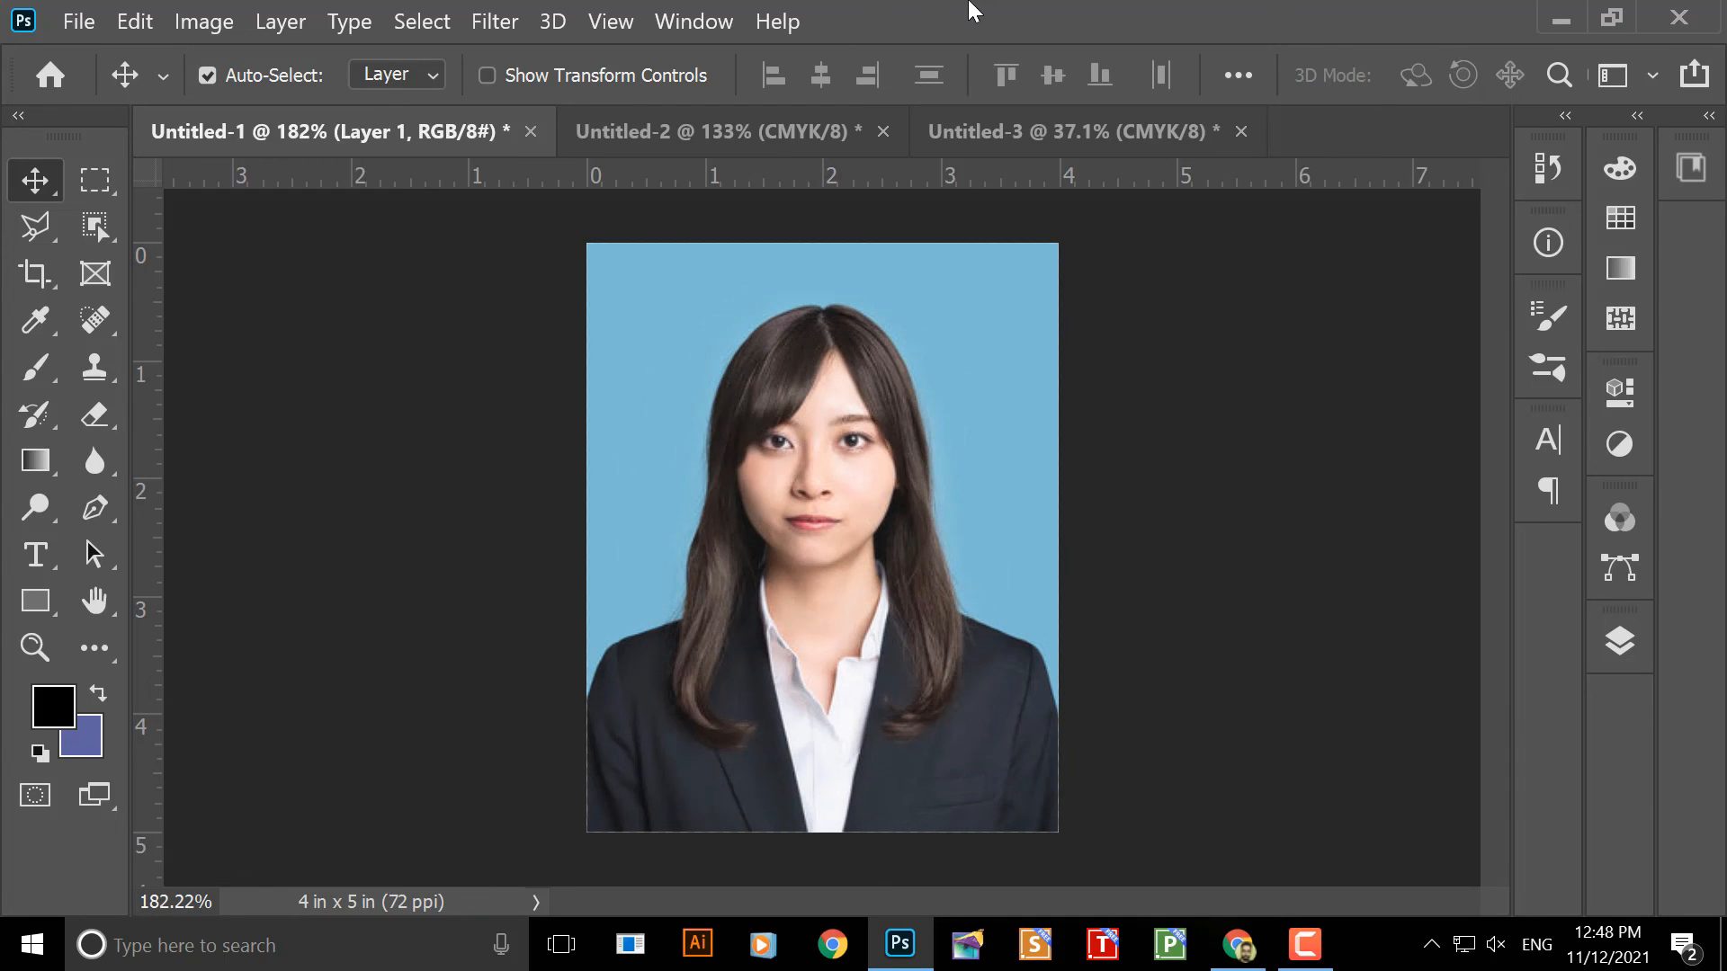
# - Create a new A4 print document of 210 x 297 mm at 300 ppi in RGB Color with a white background
pyautogui.hotkey('ctrl', 'n')
pyautogui.click(445, 90)
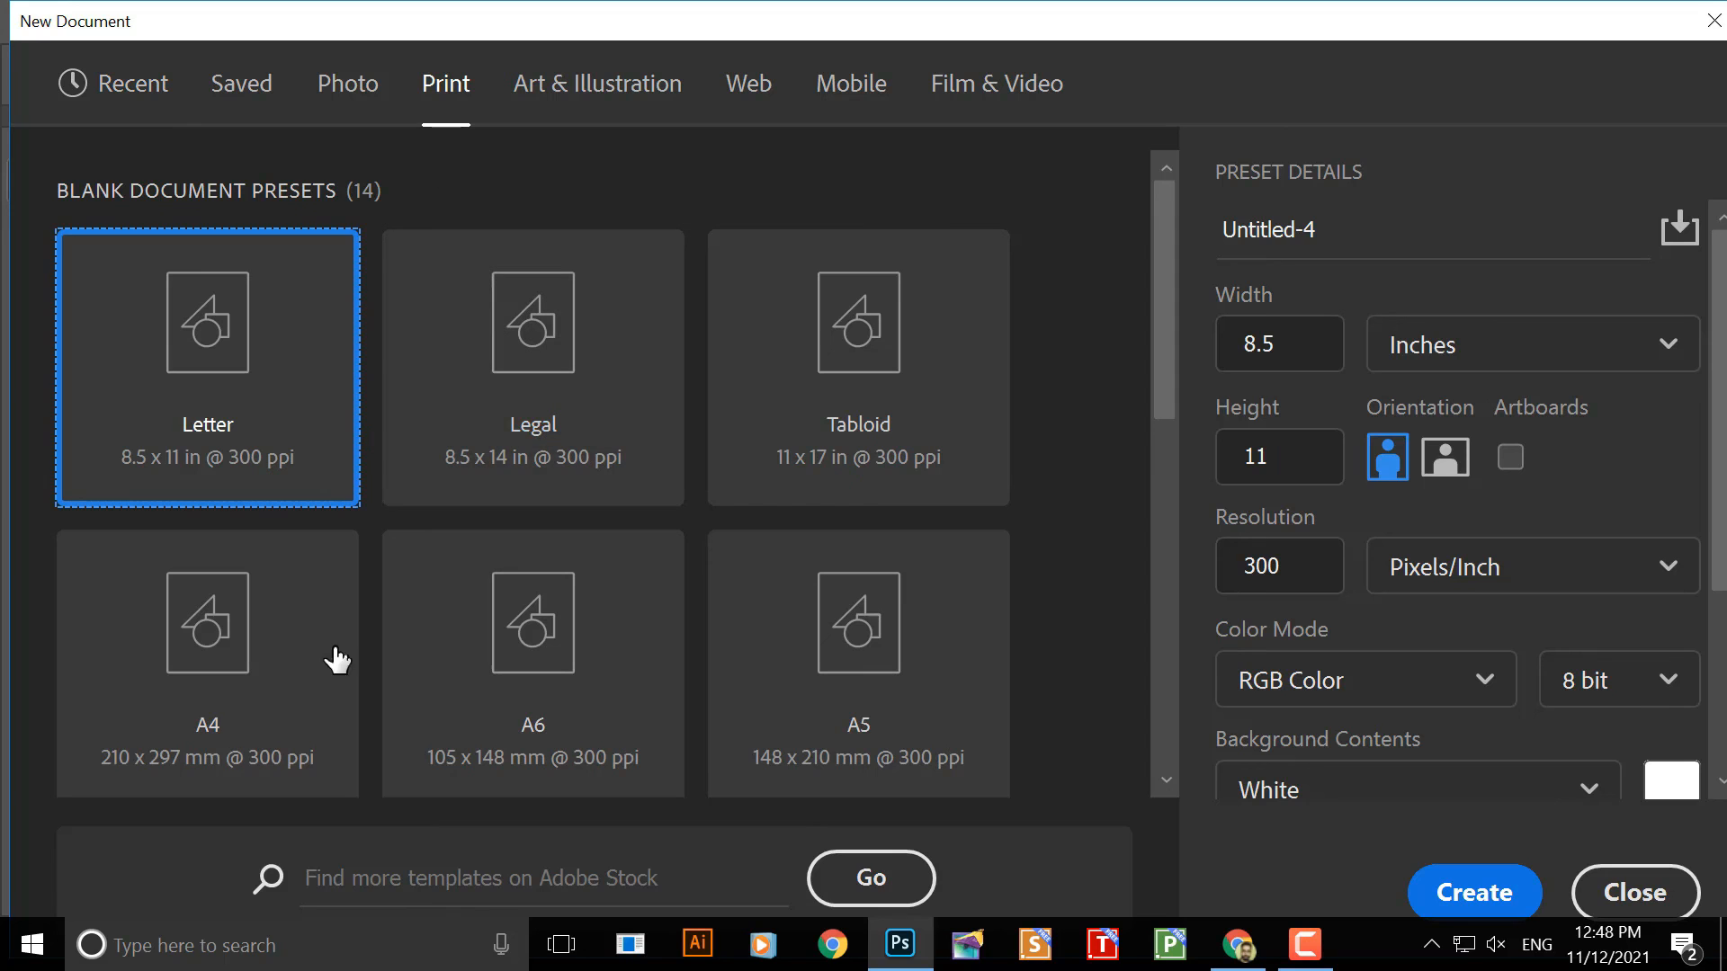
pyautogui.click(240, 686)
pyautogui.click(1470, 892)
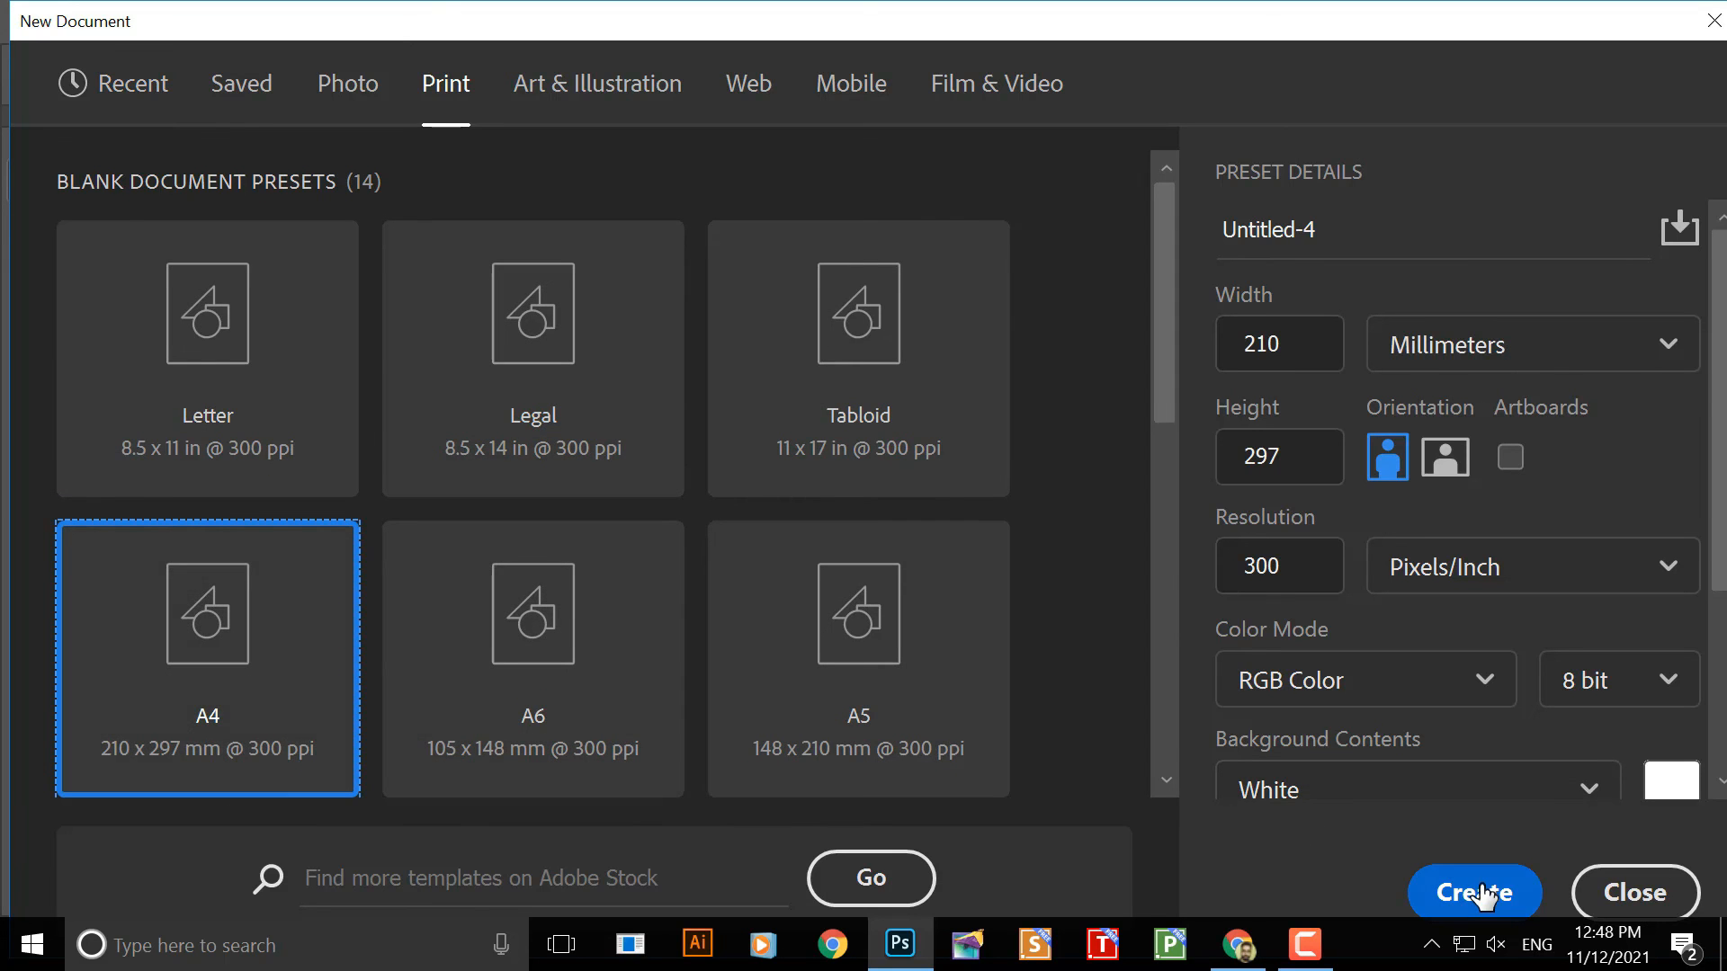
# - Copy the cropped portrait from Untitled-1 onto the blank A4 page in Untitled-4
pyautogui.click(964, 138)
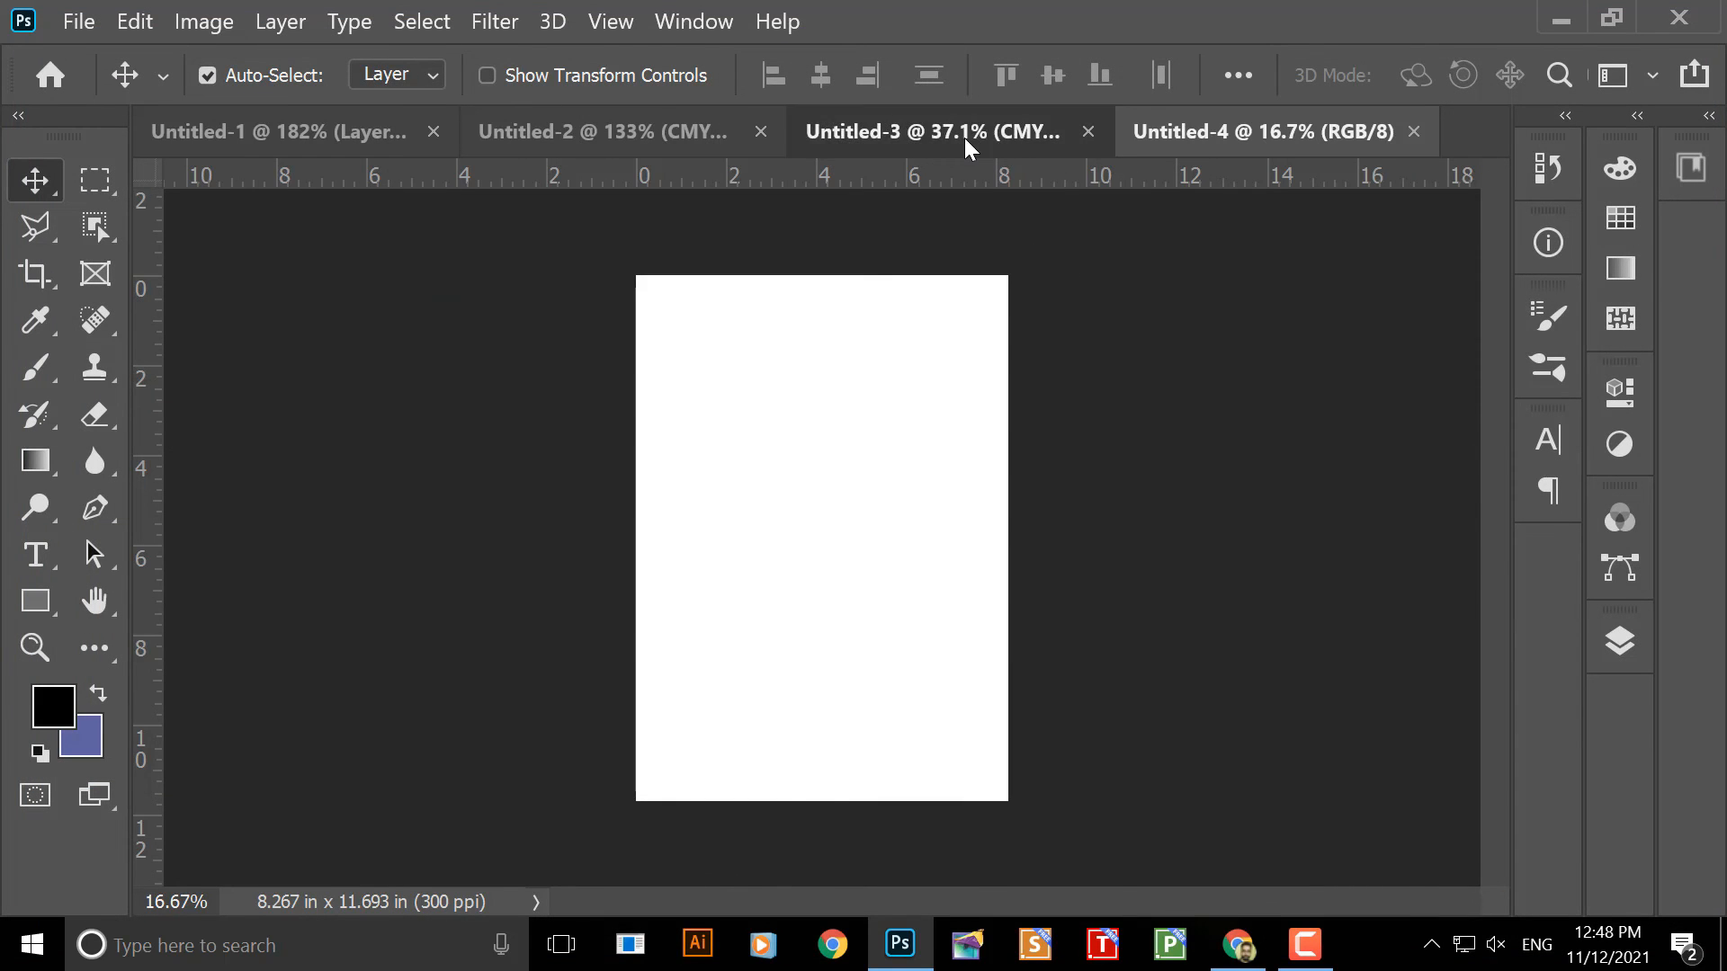
pyautogui.click(670, 127)
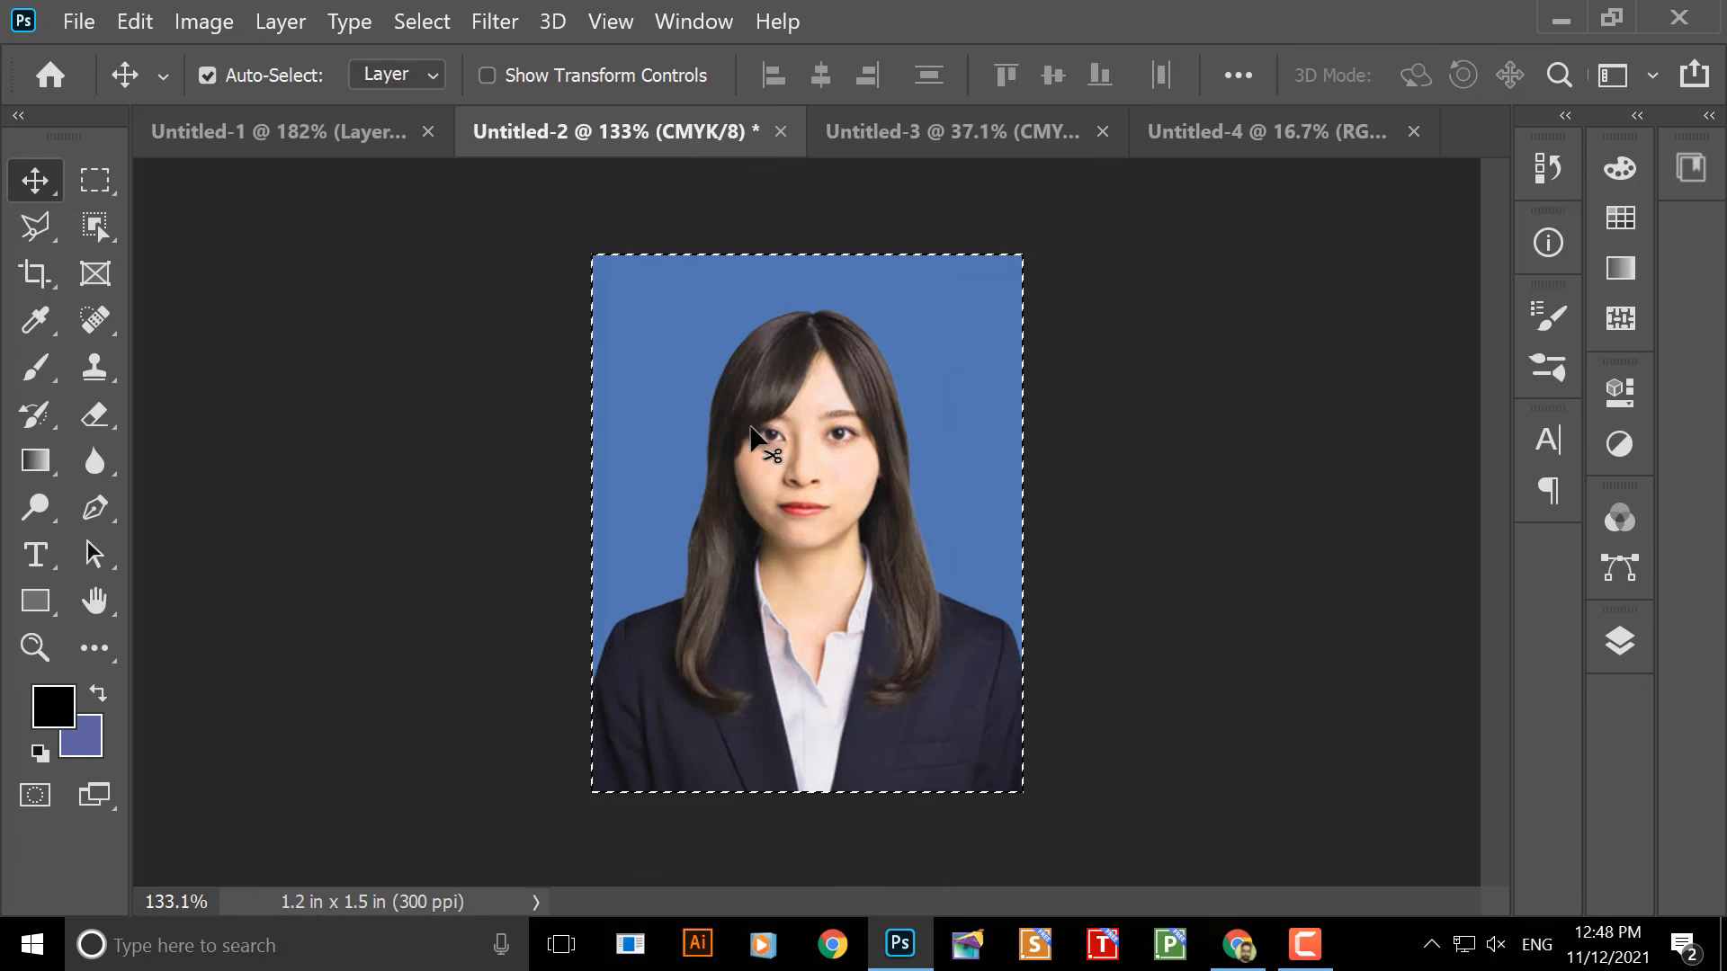
pyautogui.click(364, 126)
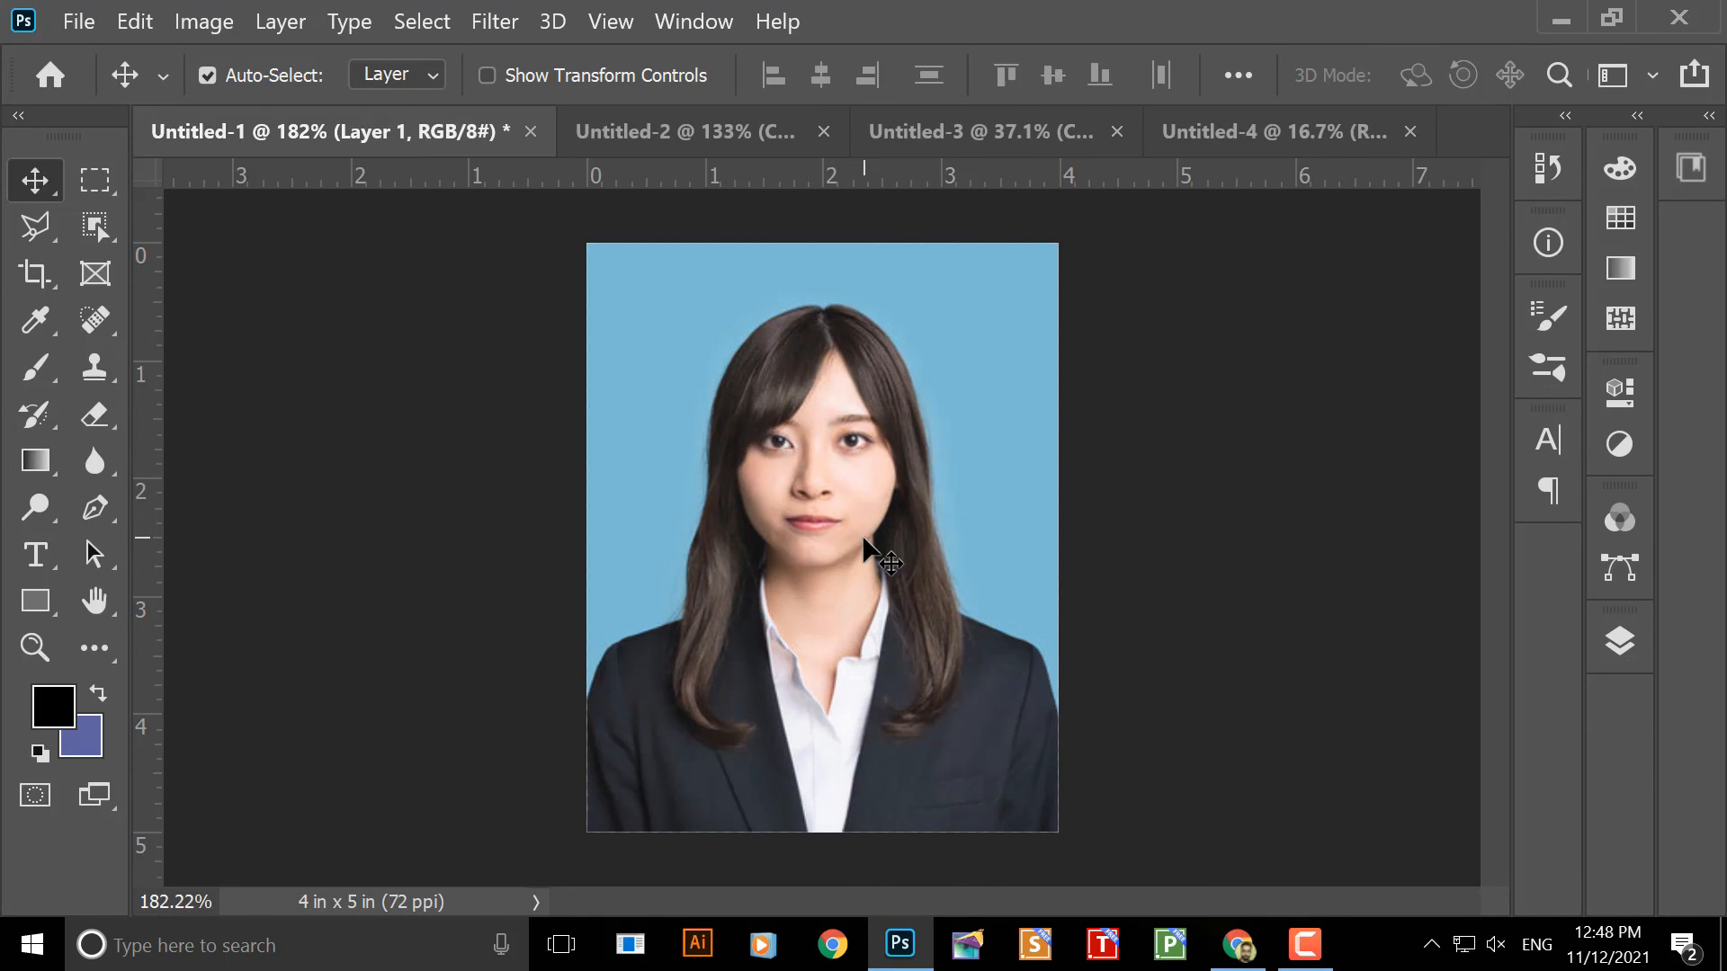
pyautogui.moveTo(815, 413); pyautogui.dragTo(687, 339)
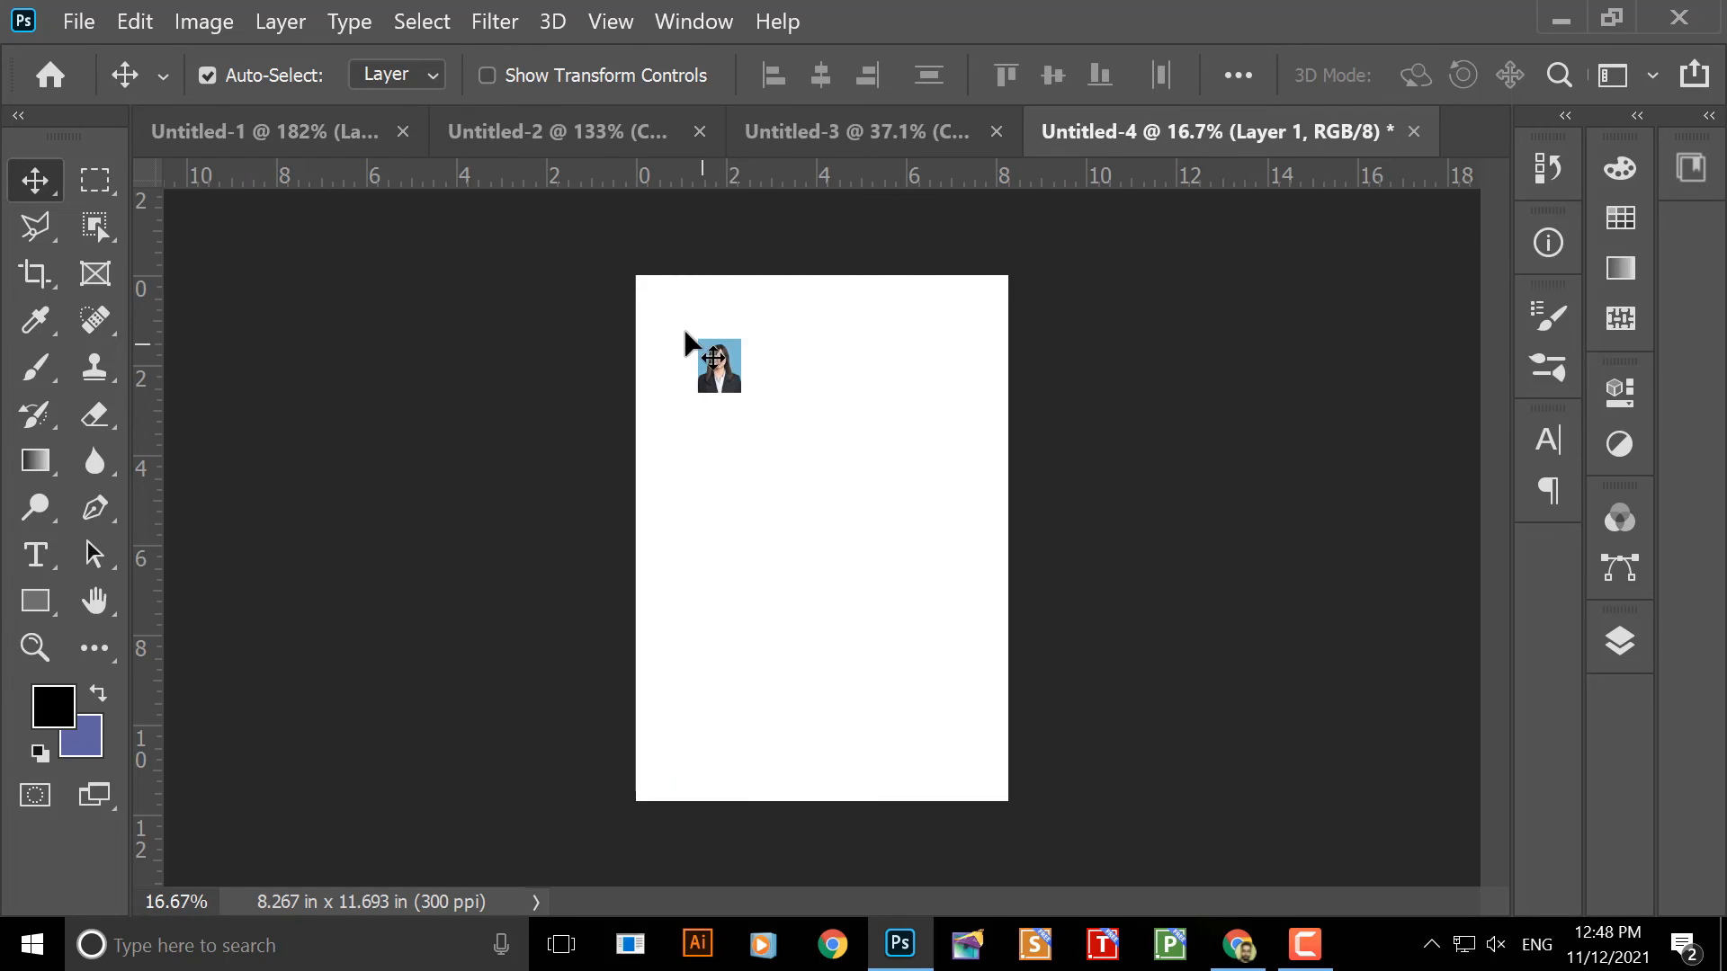
# - Move the placed photo into the A4 page's upper-left corner, leaving a narrow margin to the edges
pyautogui.scroll(5, 701, 360)
pyautogui.moveTo(689, 576); pyautogui.dragTo(463, 353)
pyautogui.moveTo(608, 483); pyautogui.dragTo(564, 486)
pyautogui.scroll(-4, 529, 487)
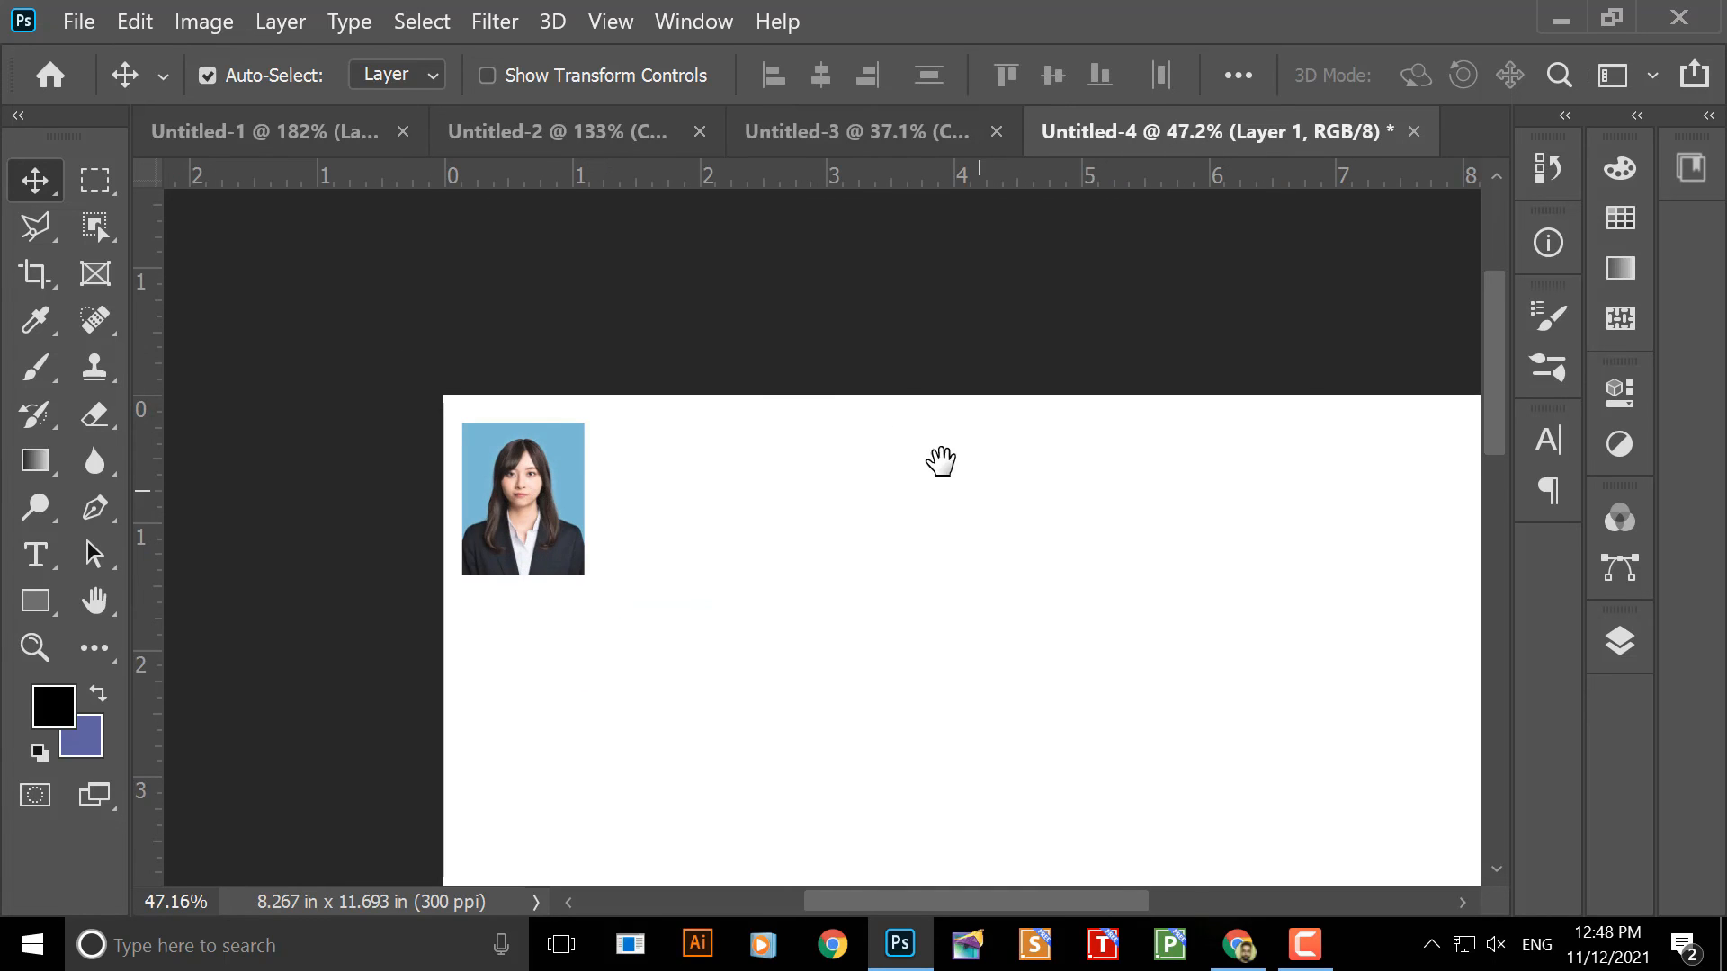
# - Duplicate the photo twice to the right to form an evenly spaced row of three
pyautogui.moveTo(936, 462); pyautogui.dragTo(806, 389)
pyautogui.hotkey('ctrl', 'j')
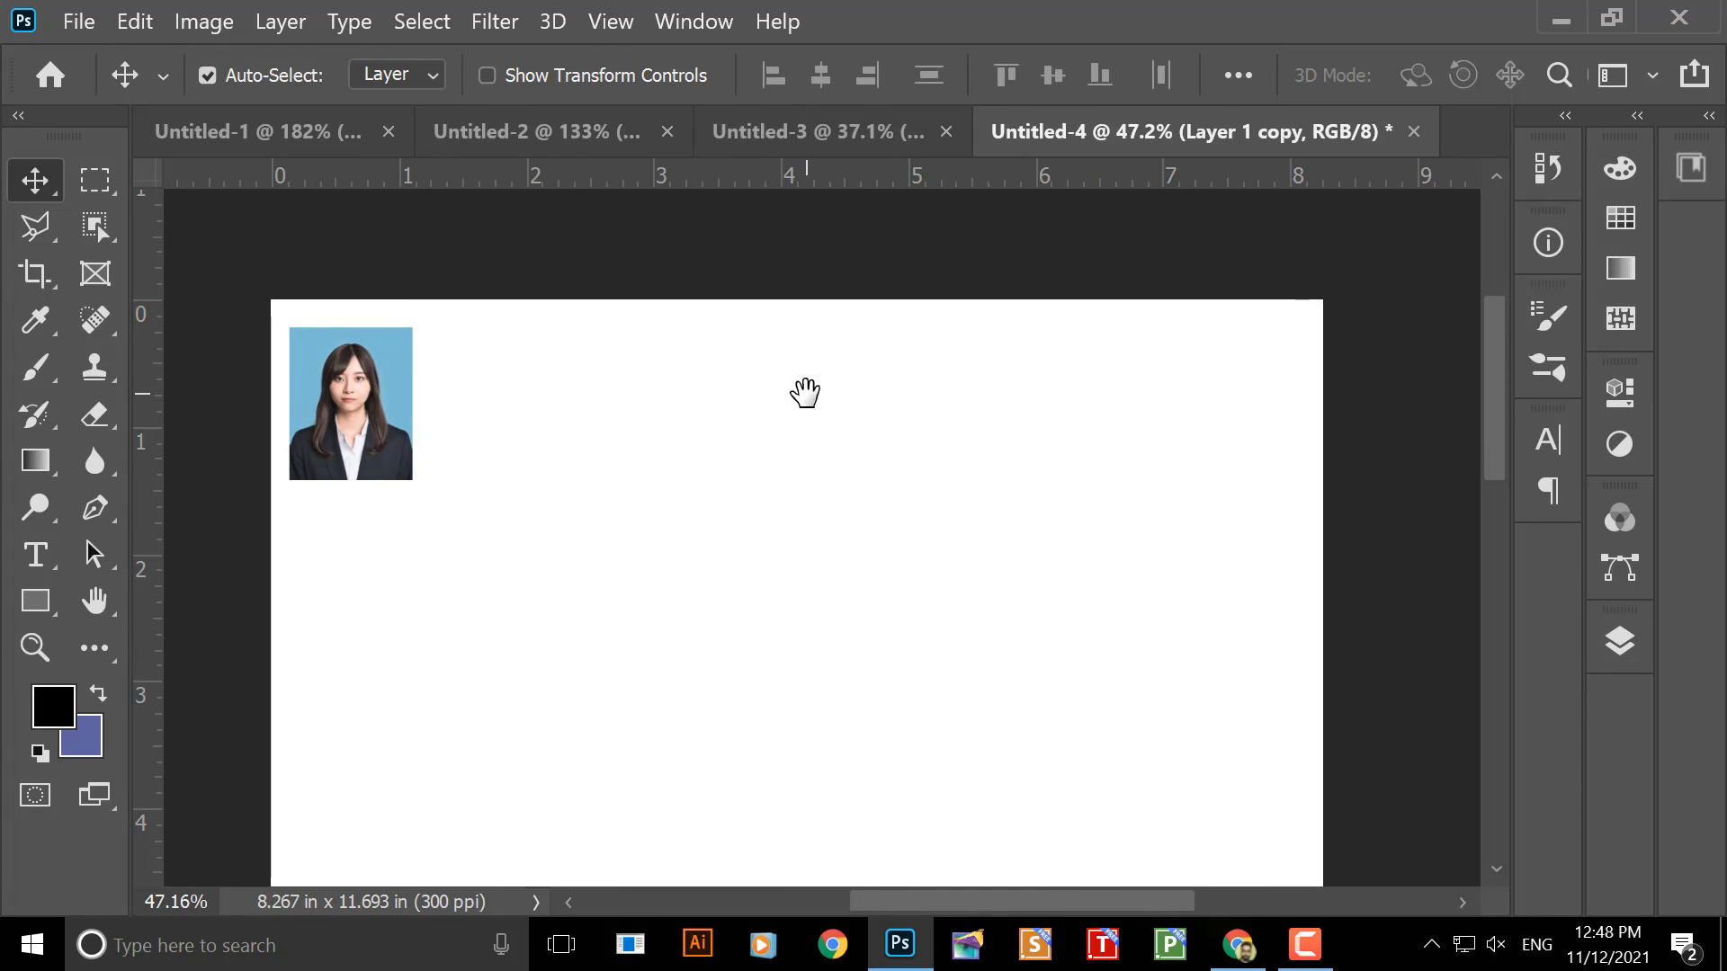
pyautogui.moveTo(361, 407); pyautogui.dragTo(640, 416)
pyautogui.hotkey('ctrl', 'j')
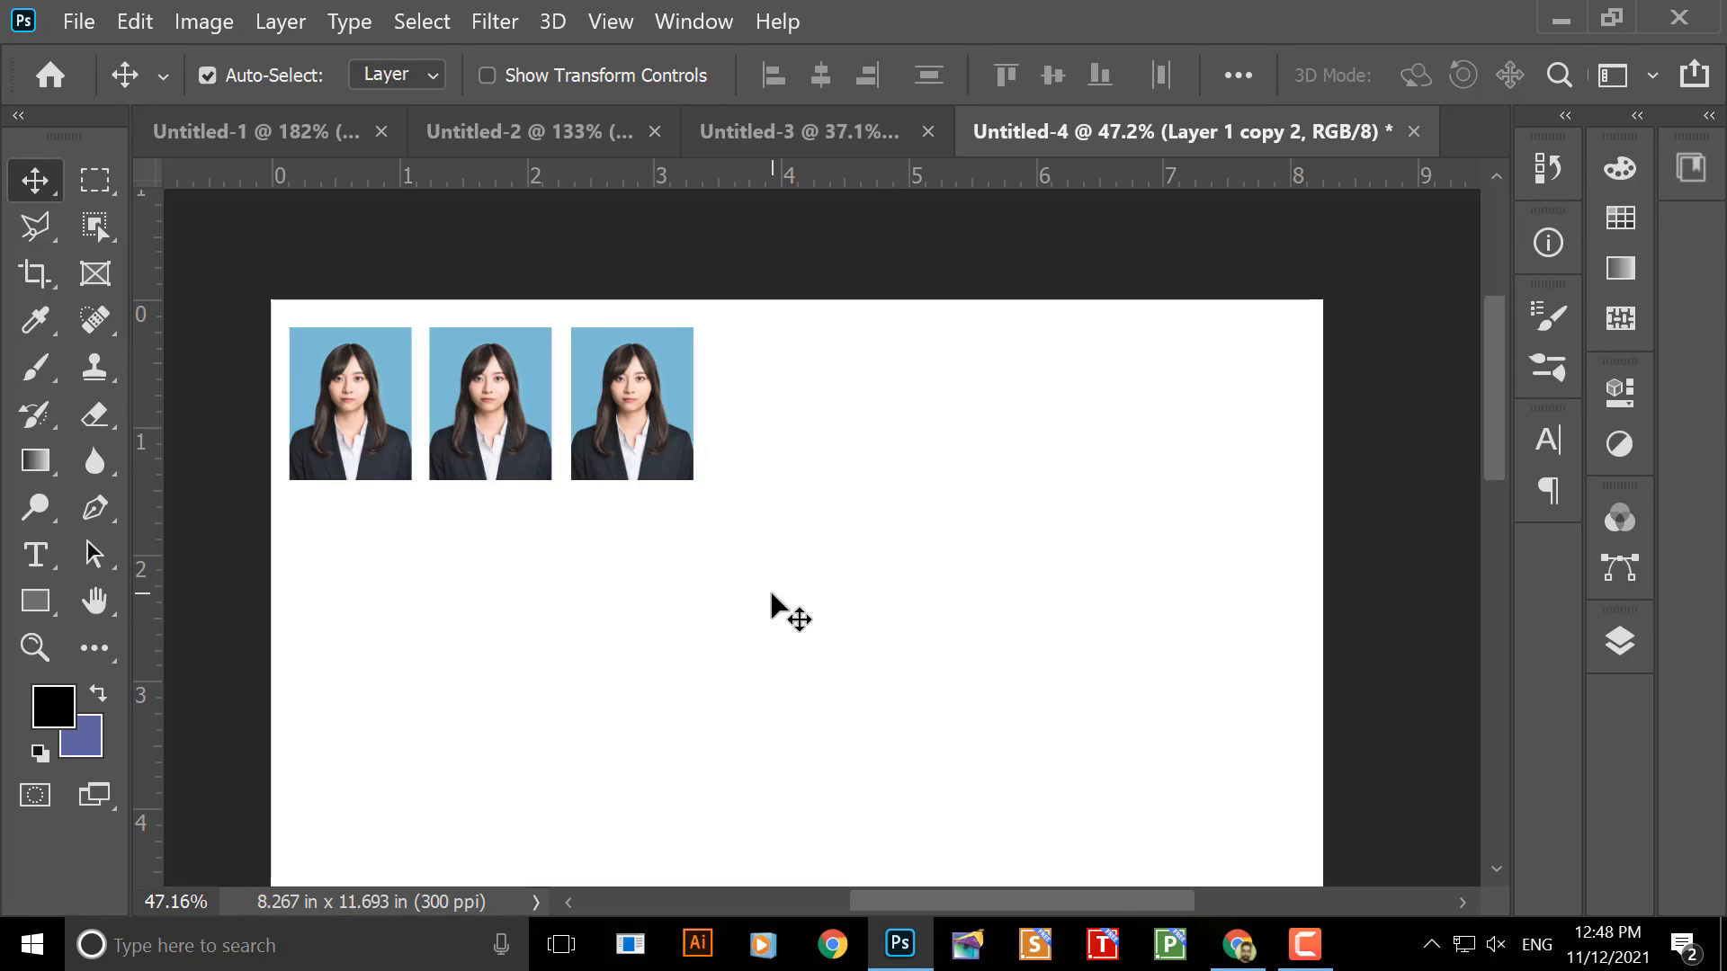
# - Switch to the Untitled-3 document and review its photo sheet from the first row to the reduced last row
pyautogui.click(749, 151)
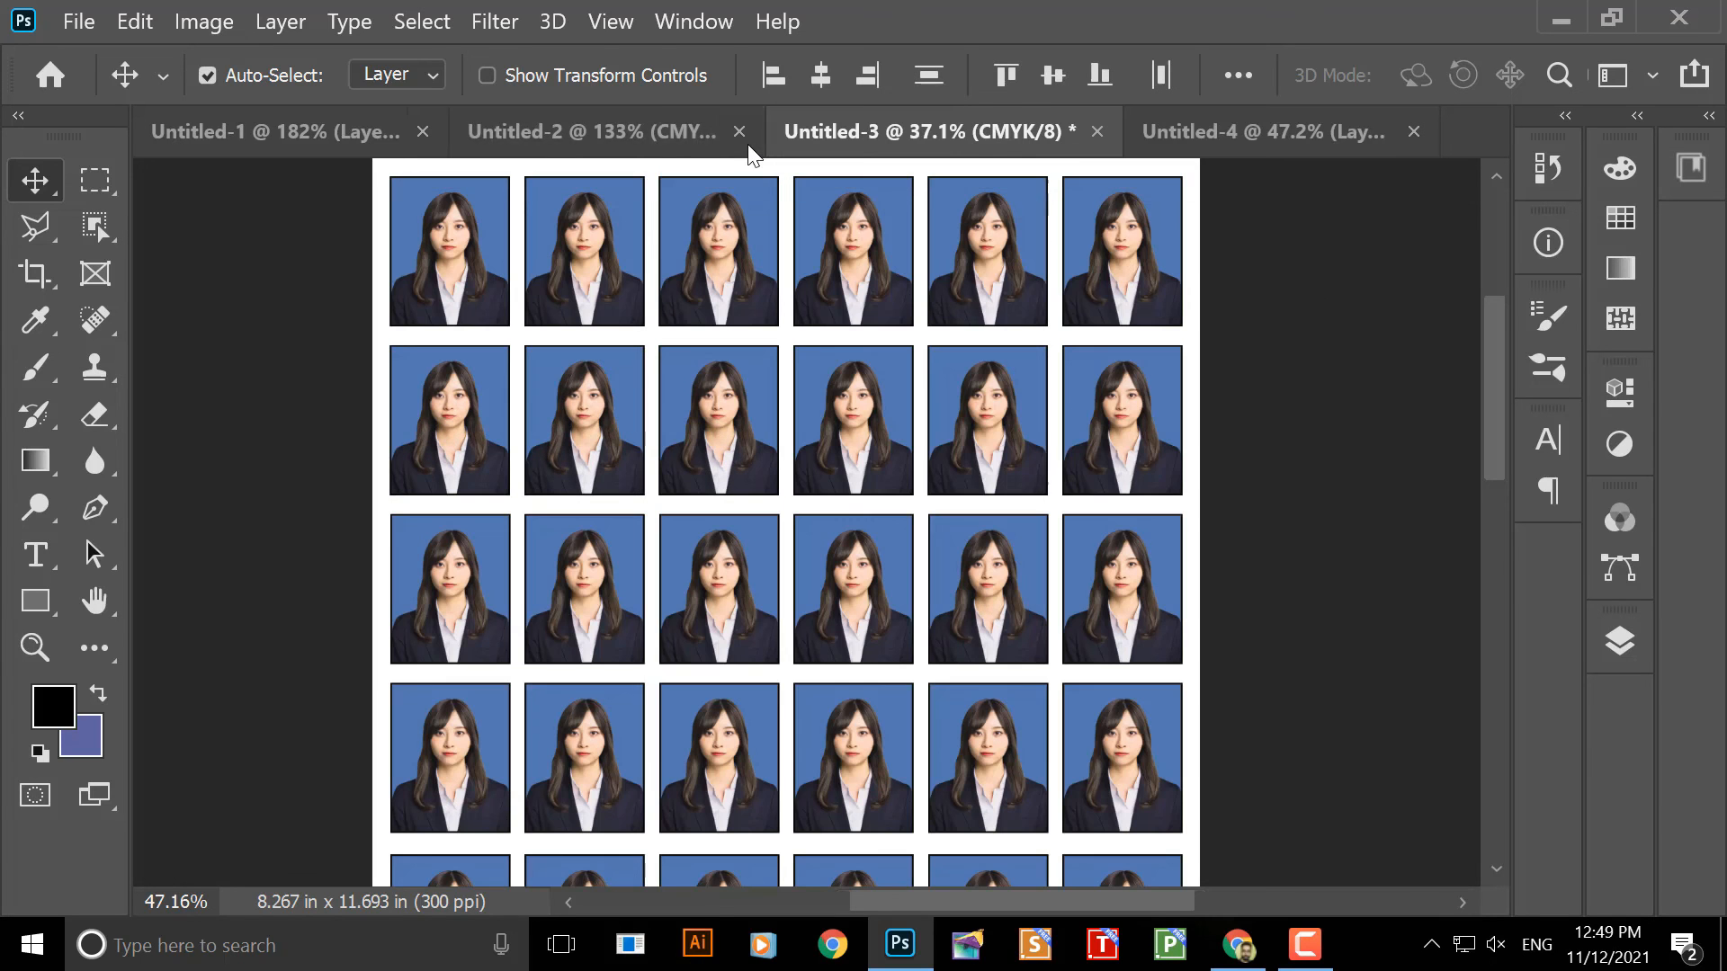
pyautogui.scroll(-6, 796, 548)
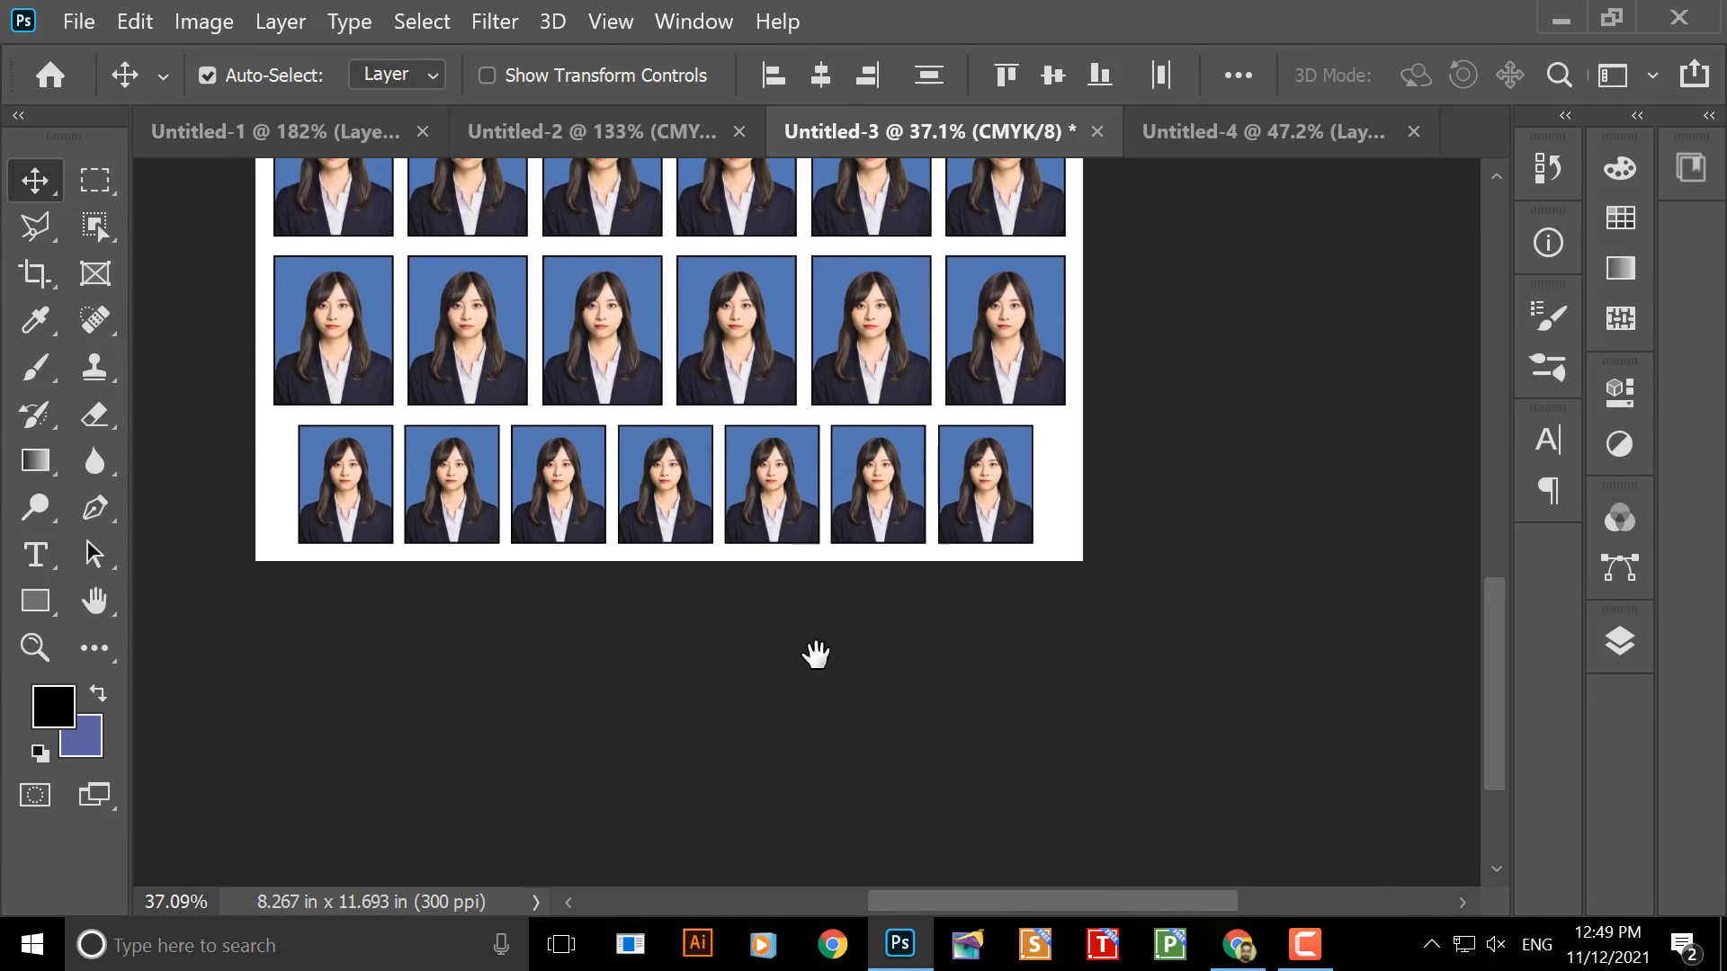
pyautogui.scroll(8, 854, 621)
pyautogui.moveTo(840, 571); pyautogui.dragTo(897, 510)
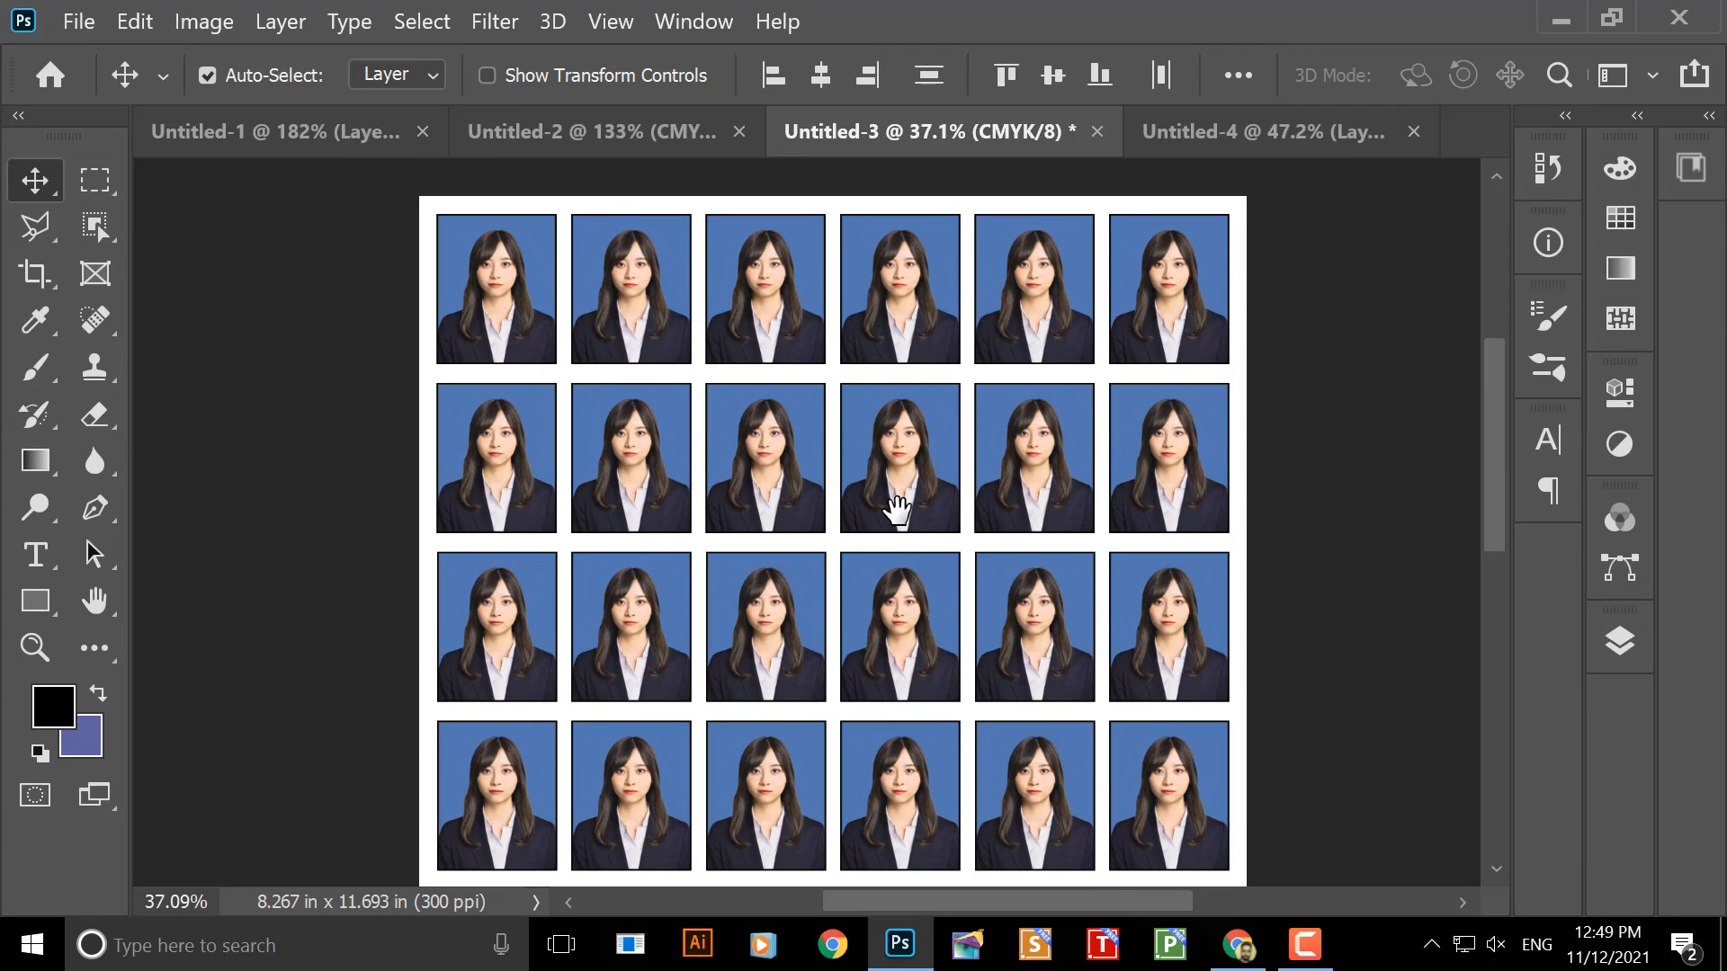
pyautogui.scroll(-3, 914, 590)
pyautogui.scroll(3, 956, 637)
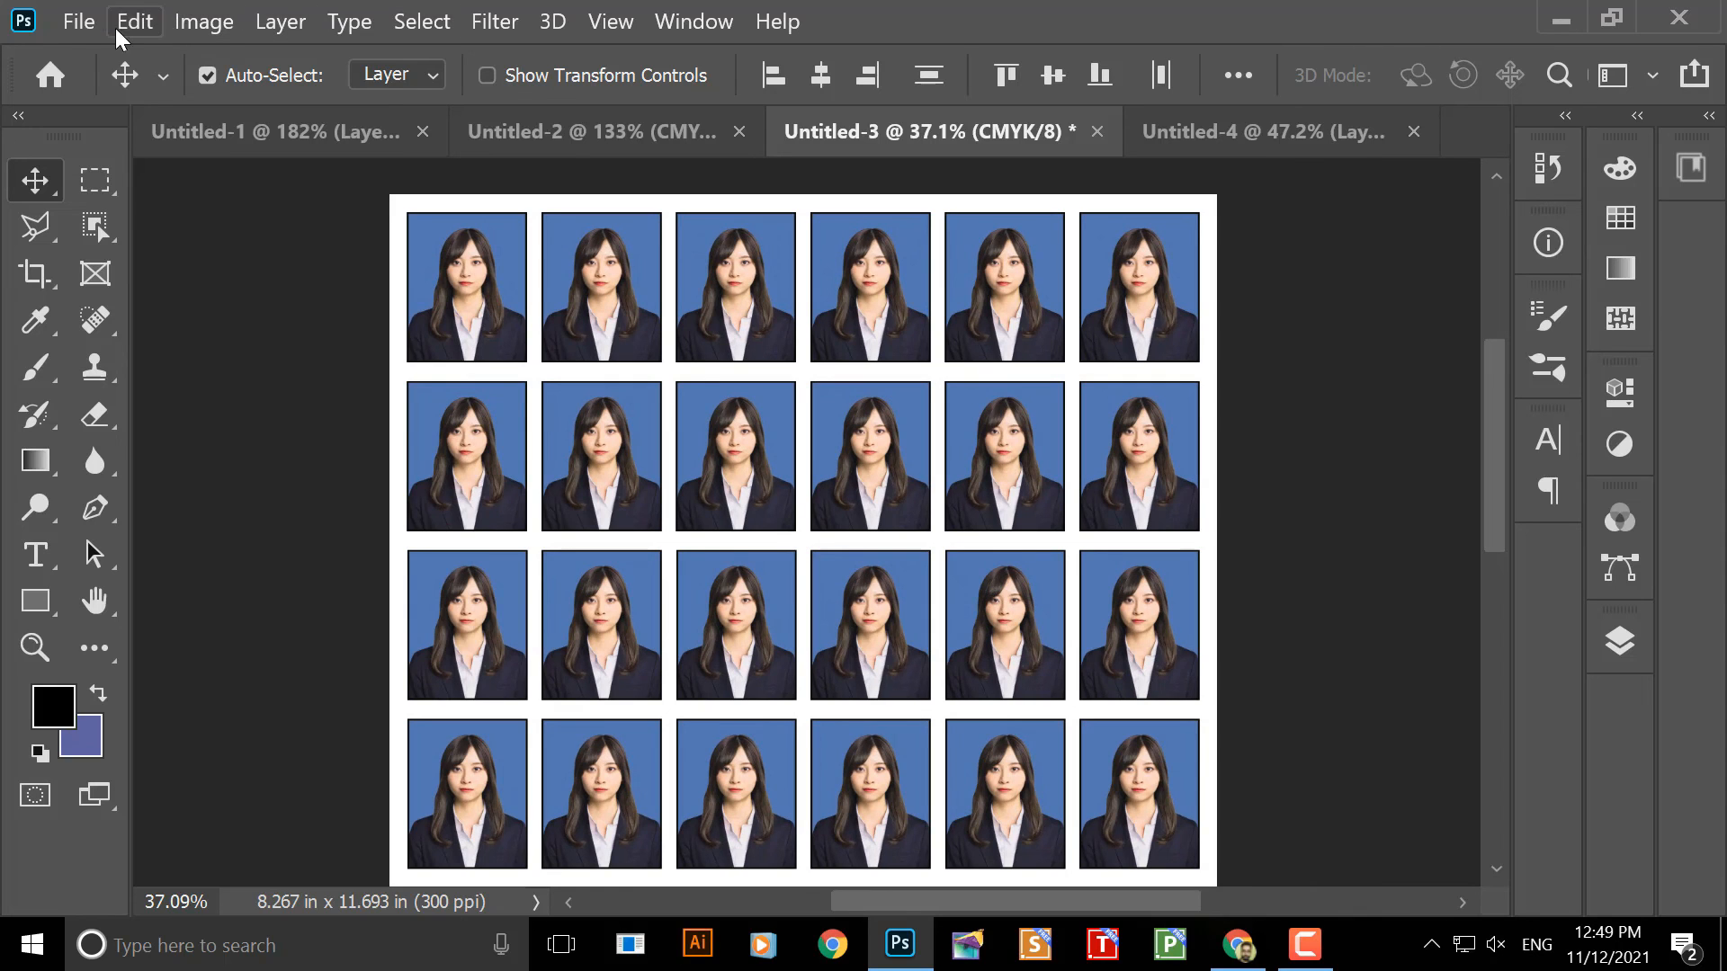
pyautogui.click(79, 21)
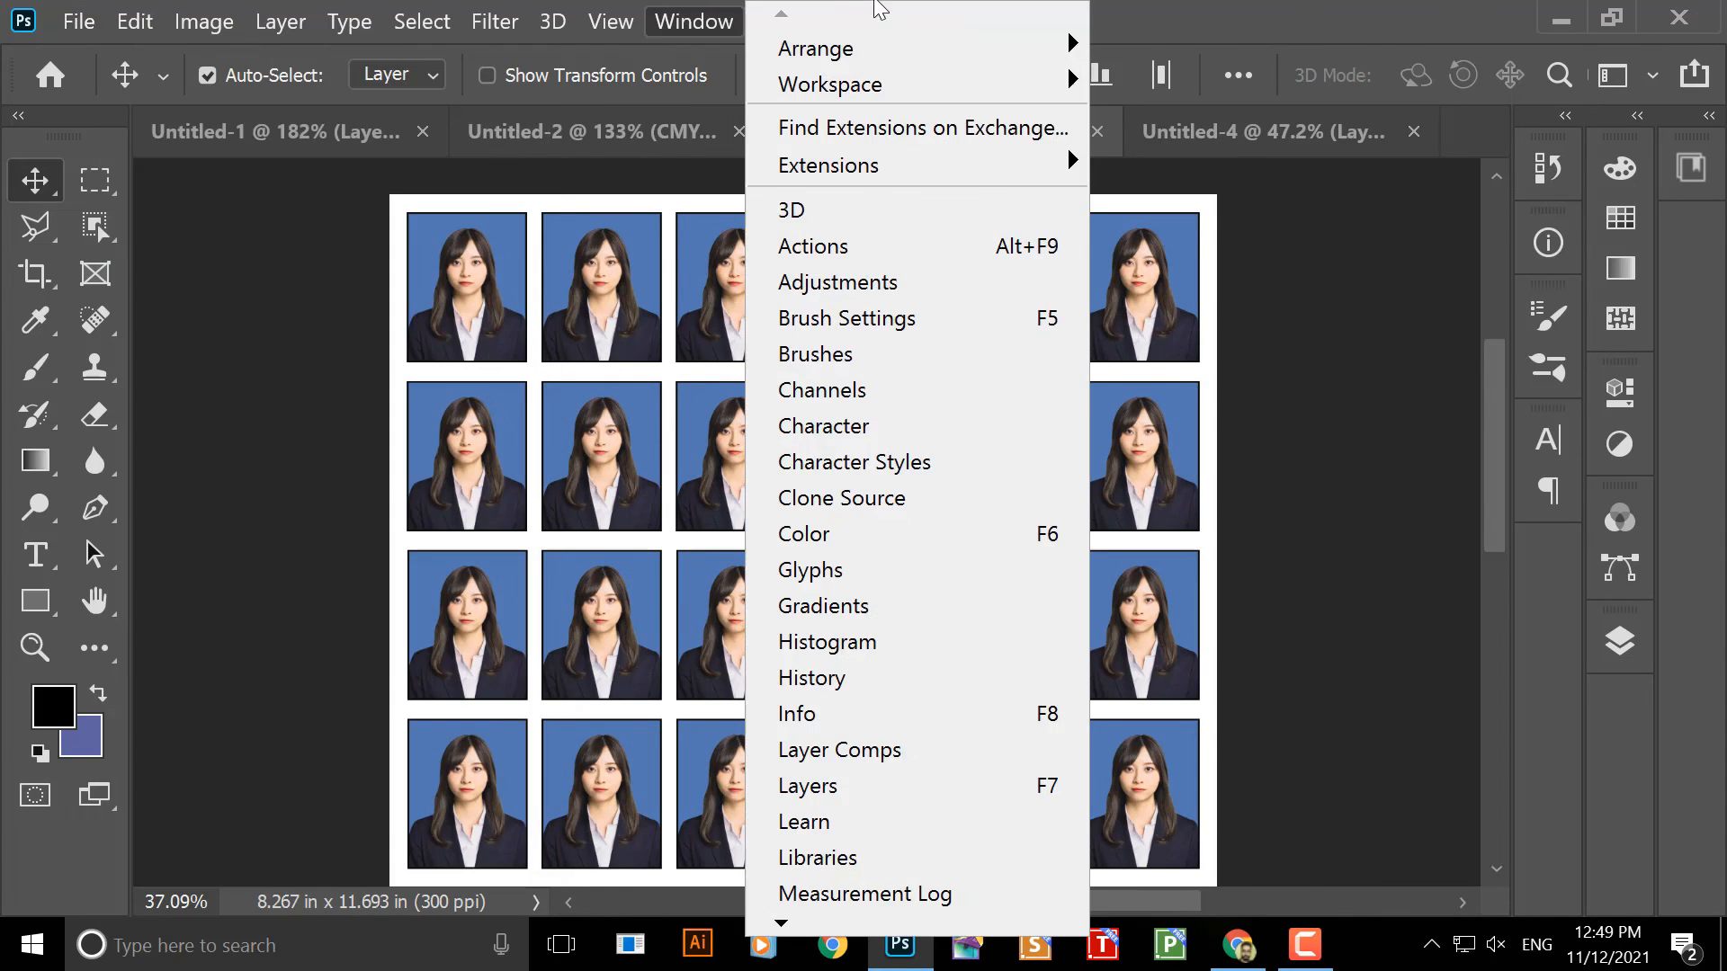
pyautogui.click(1209, 11)
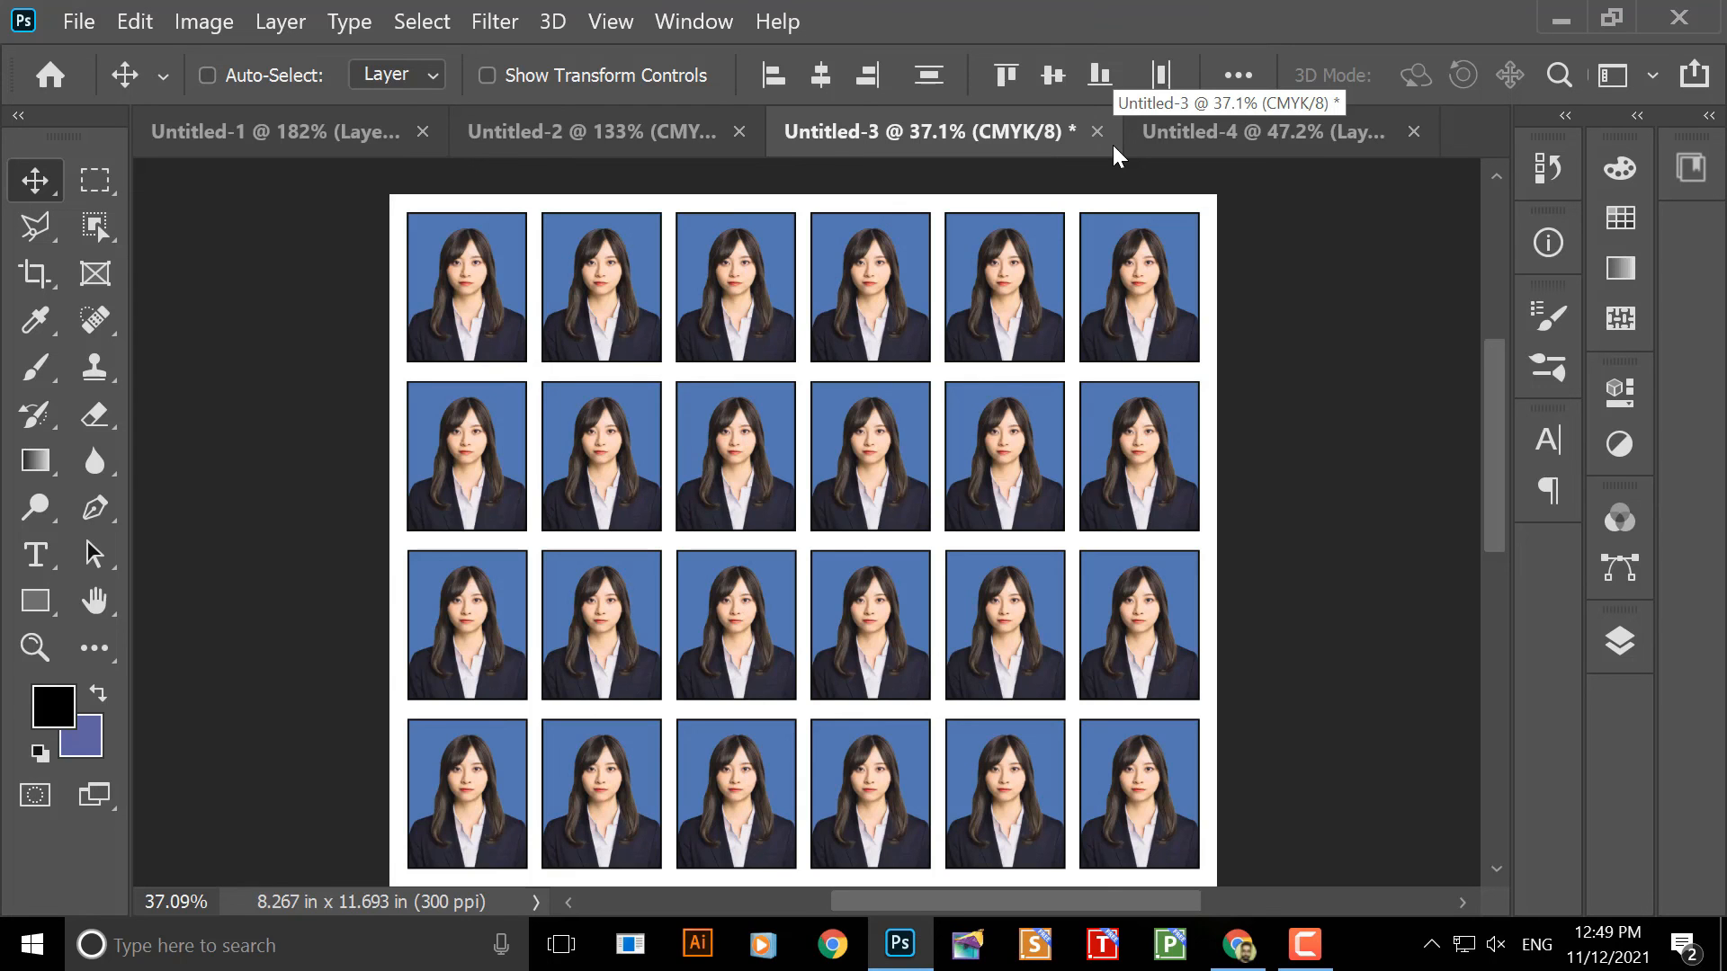
# - Open the print settings for the photo sheet and preview the landscape layout before returning to portrait
pyautogui.hotkey('ctrl', 'p')
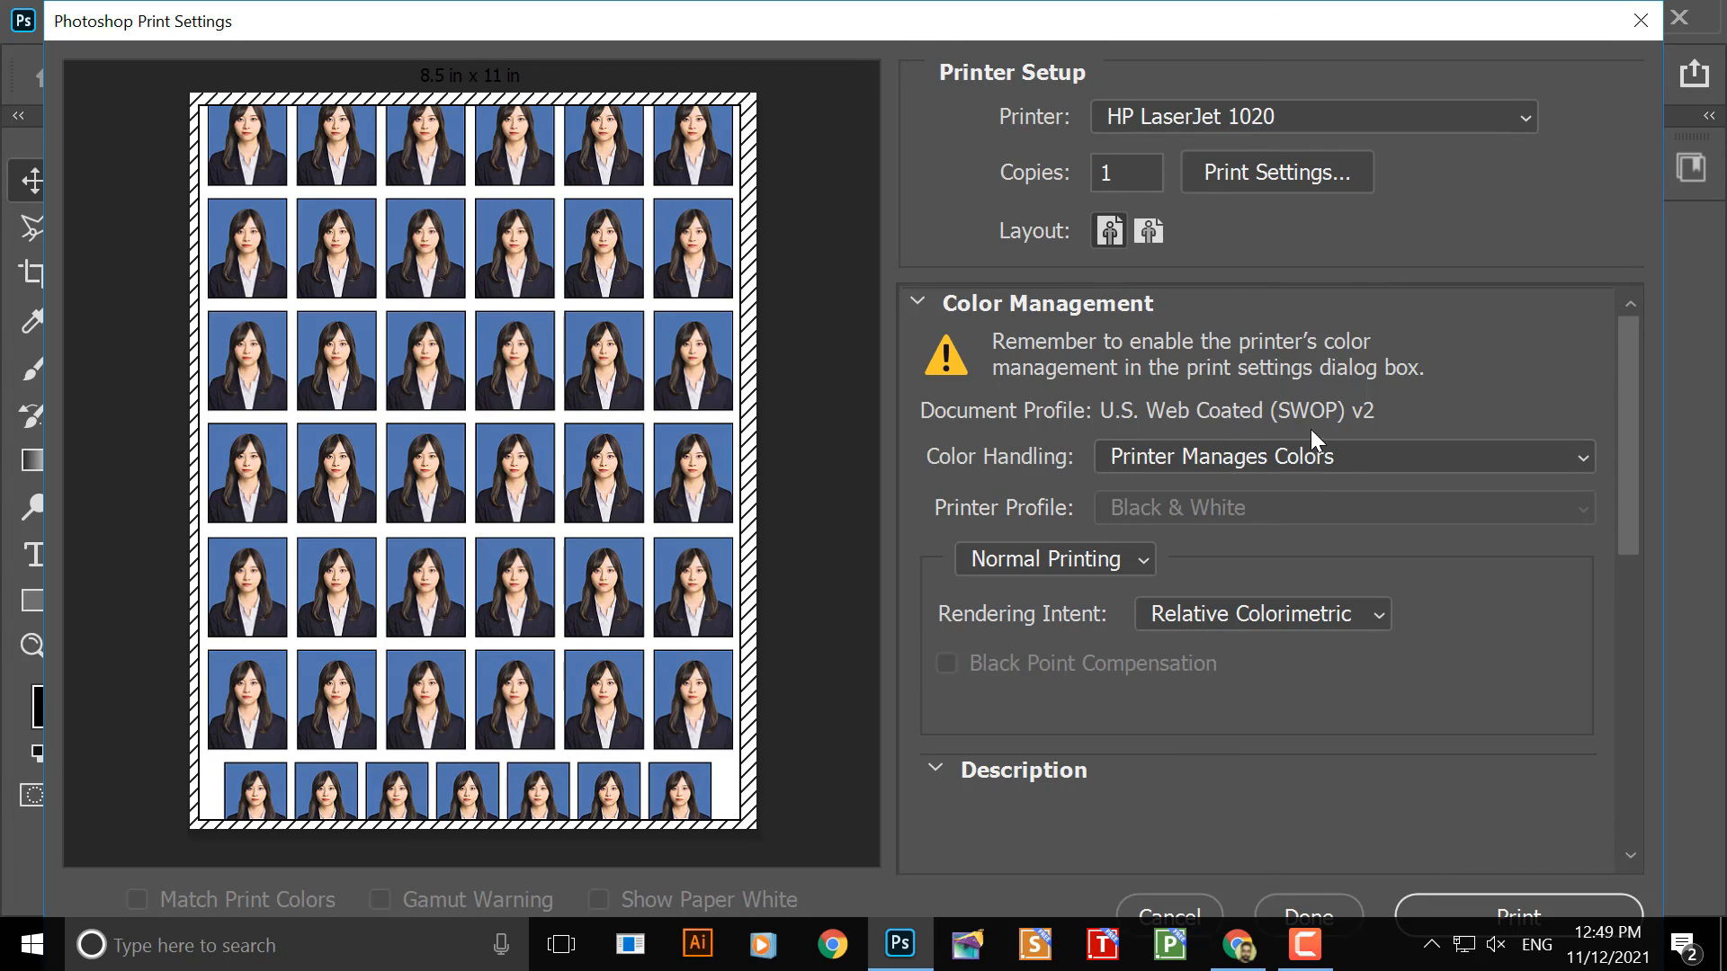
pyautogui.moveTo(1622, 417)
pyautogui.mouseDown()
pyautogui.moveTo(1626, 502)
pyautogui.moveTo(1621, 413)
pyautogui.mouseUp()
pyautogui.click(1147, 232)
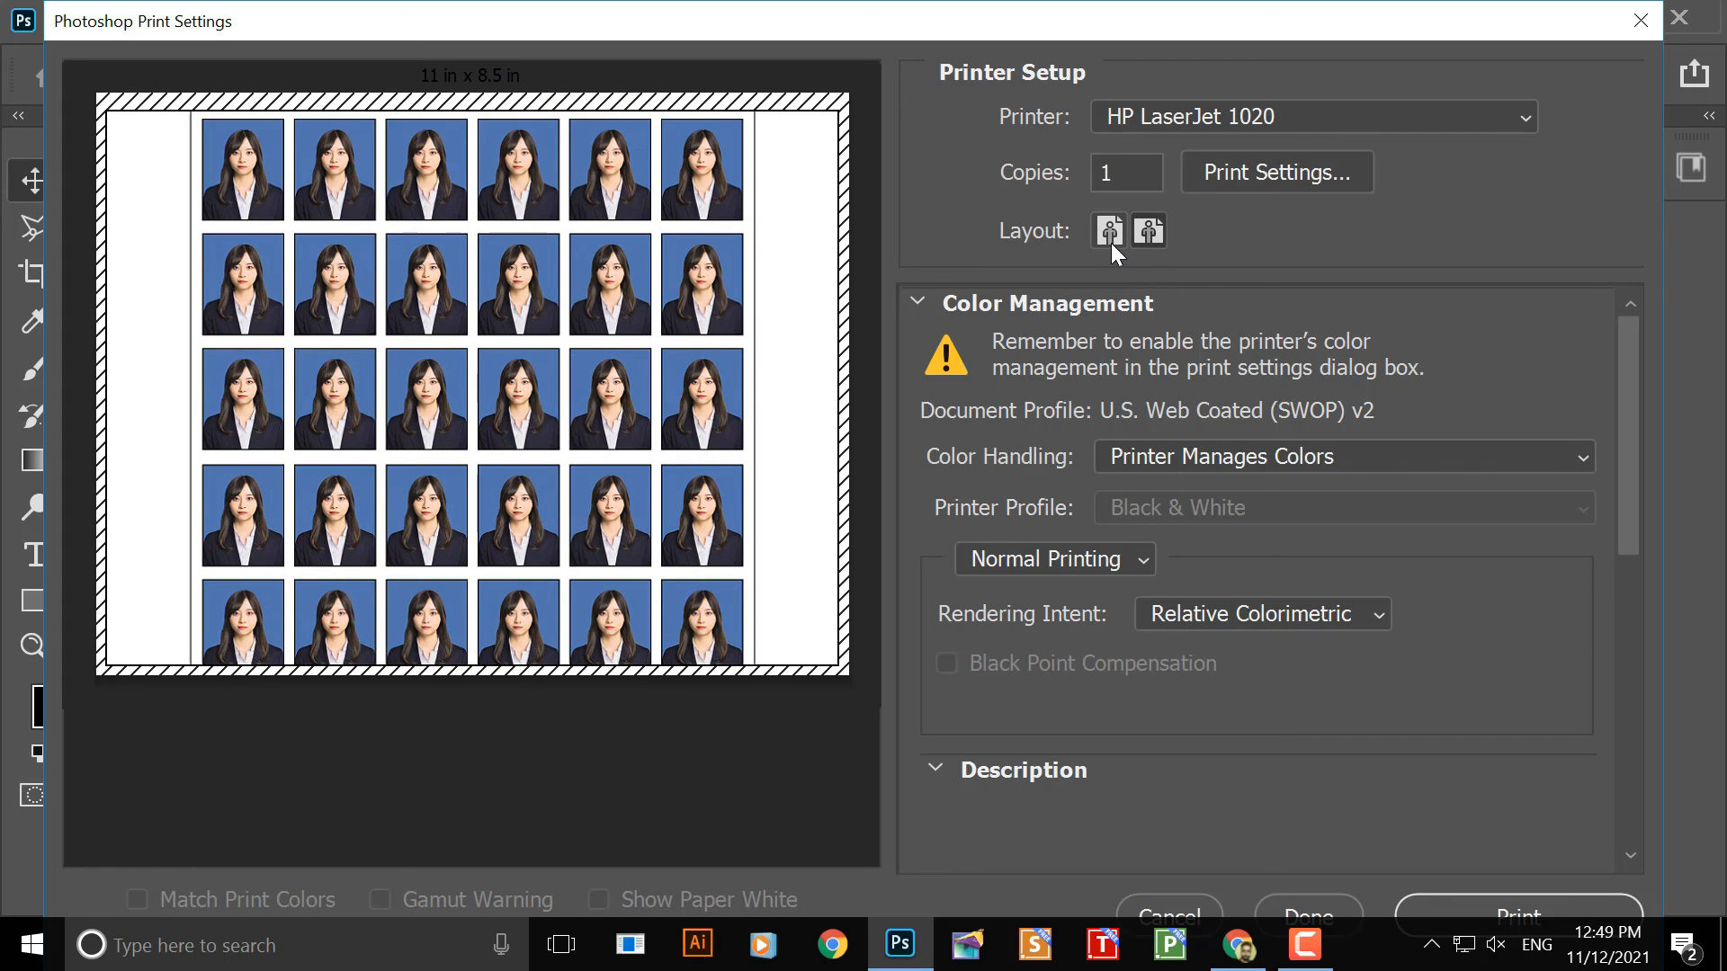
pyautogui.click(1106, 232)
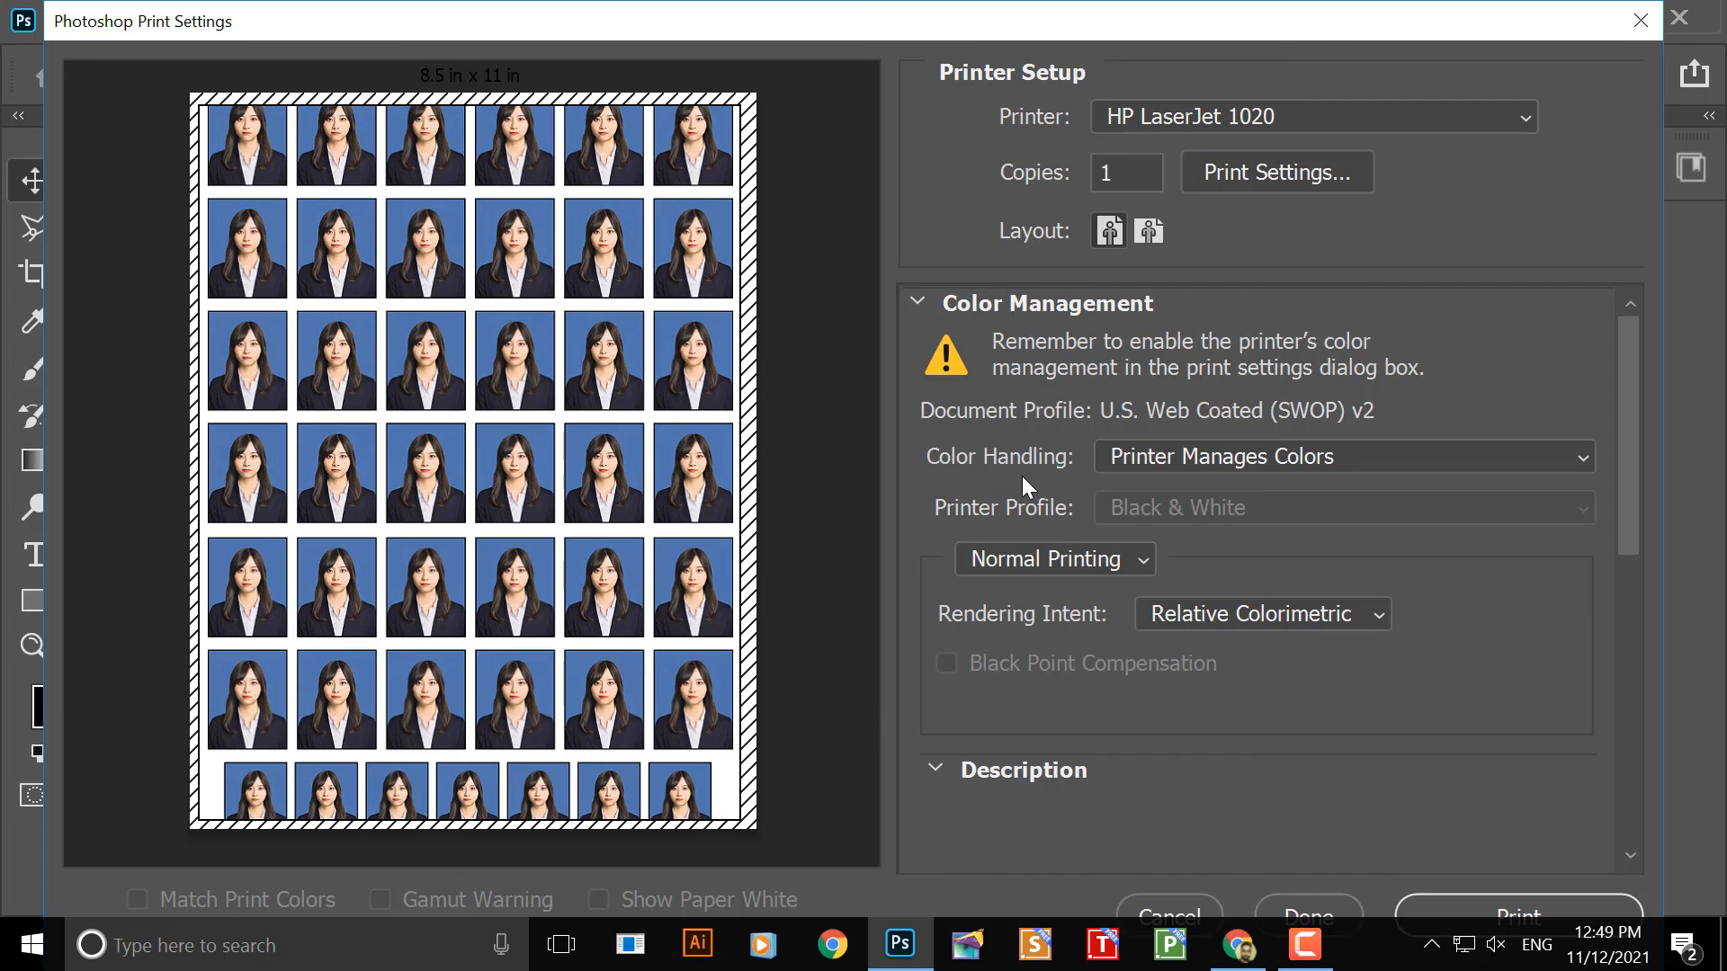
# - Try the Scale to Fit Media option against the unscaled print size, leave it enabled, and close the print settings without printing
pyautogui.moveTo(1633, 397); pyautogui.dragTo(1626, 458)
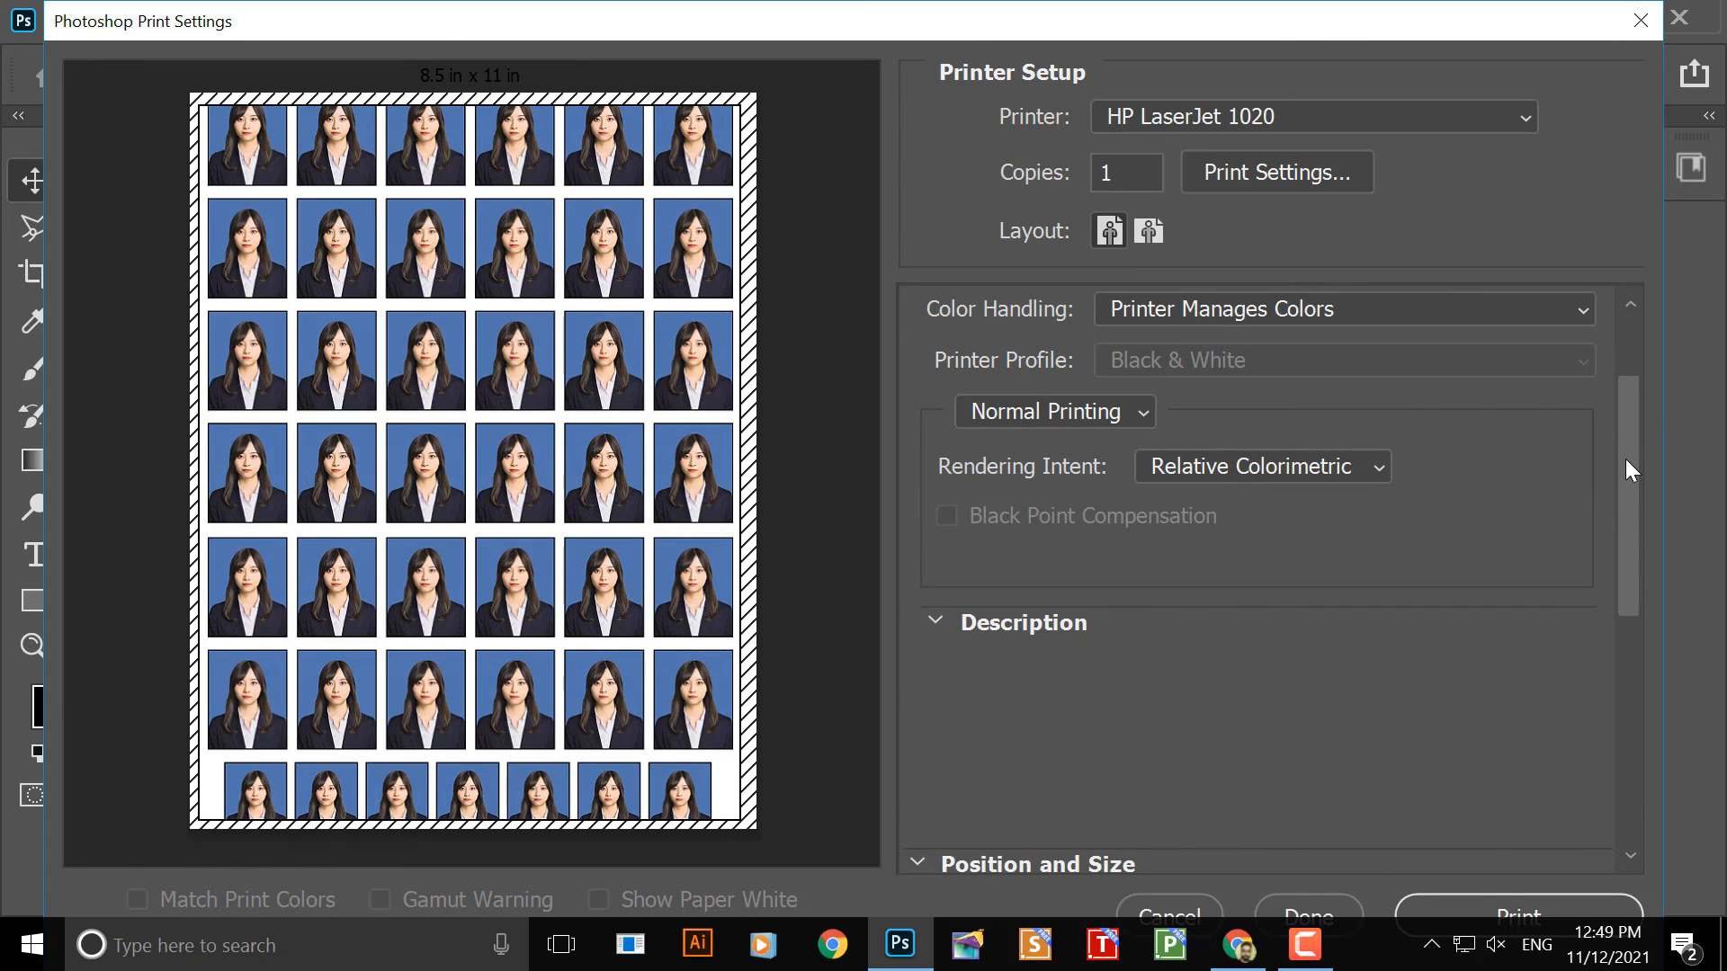
pyautogui.moveTo(1627, 460); pyautogui.dragTo(1608, 685)
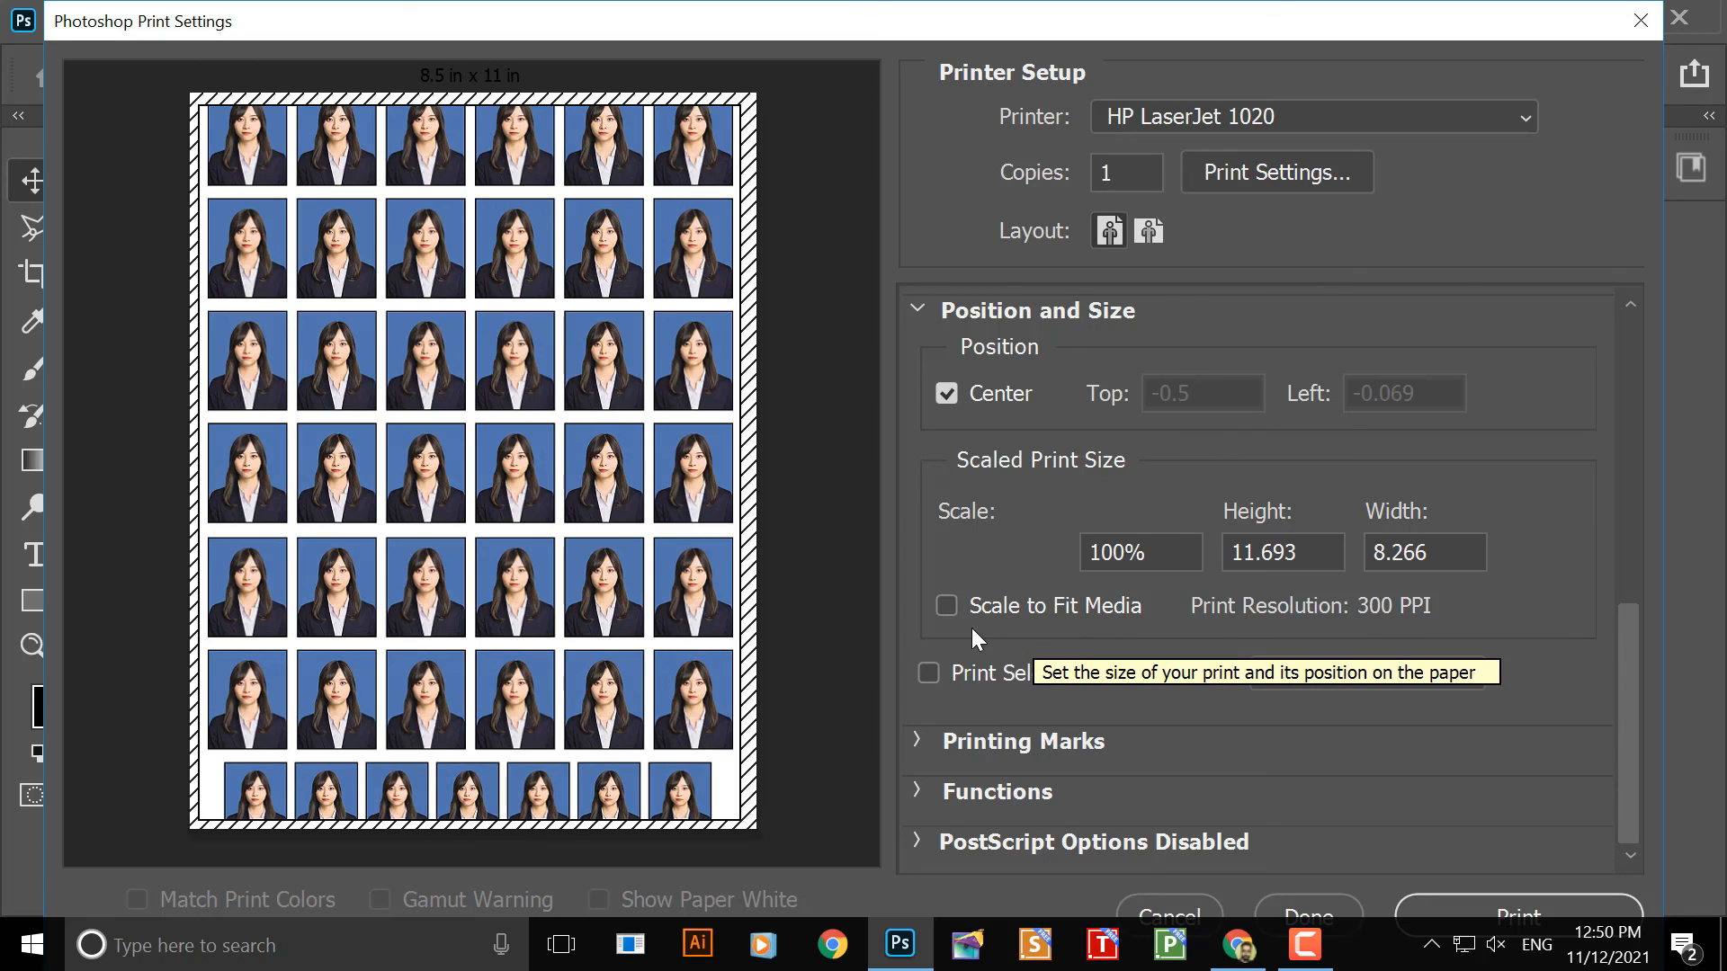
pyautogui.click(949, 608)
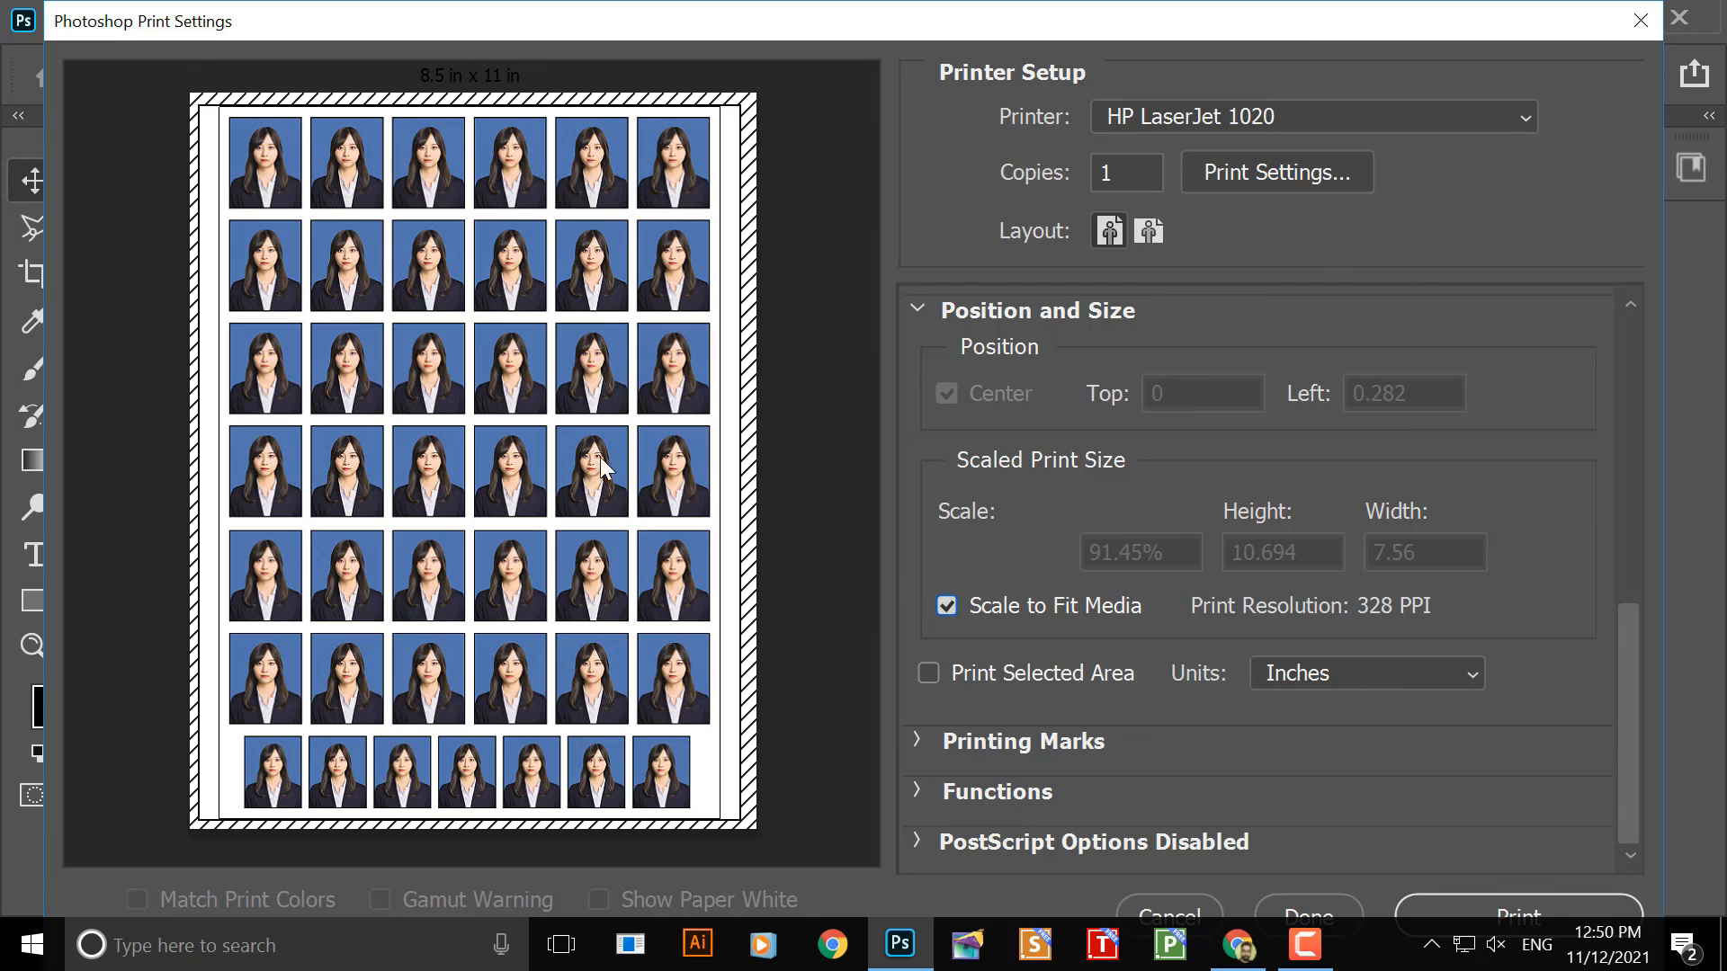
pyautogui.click(947, 606)
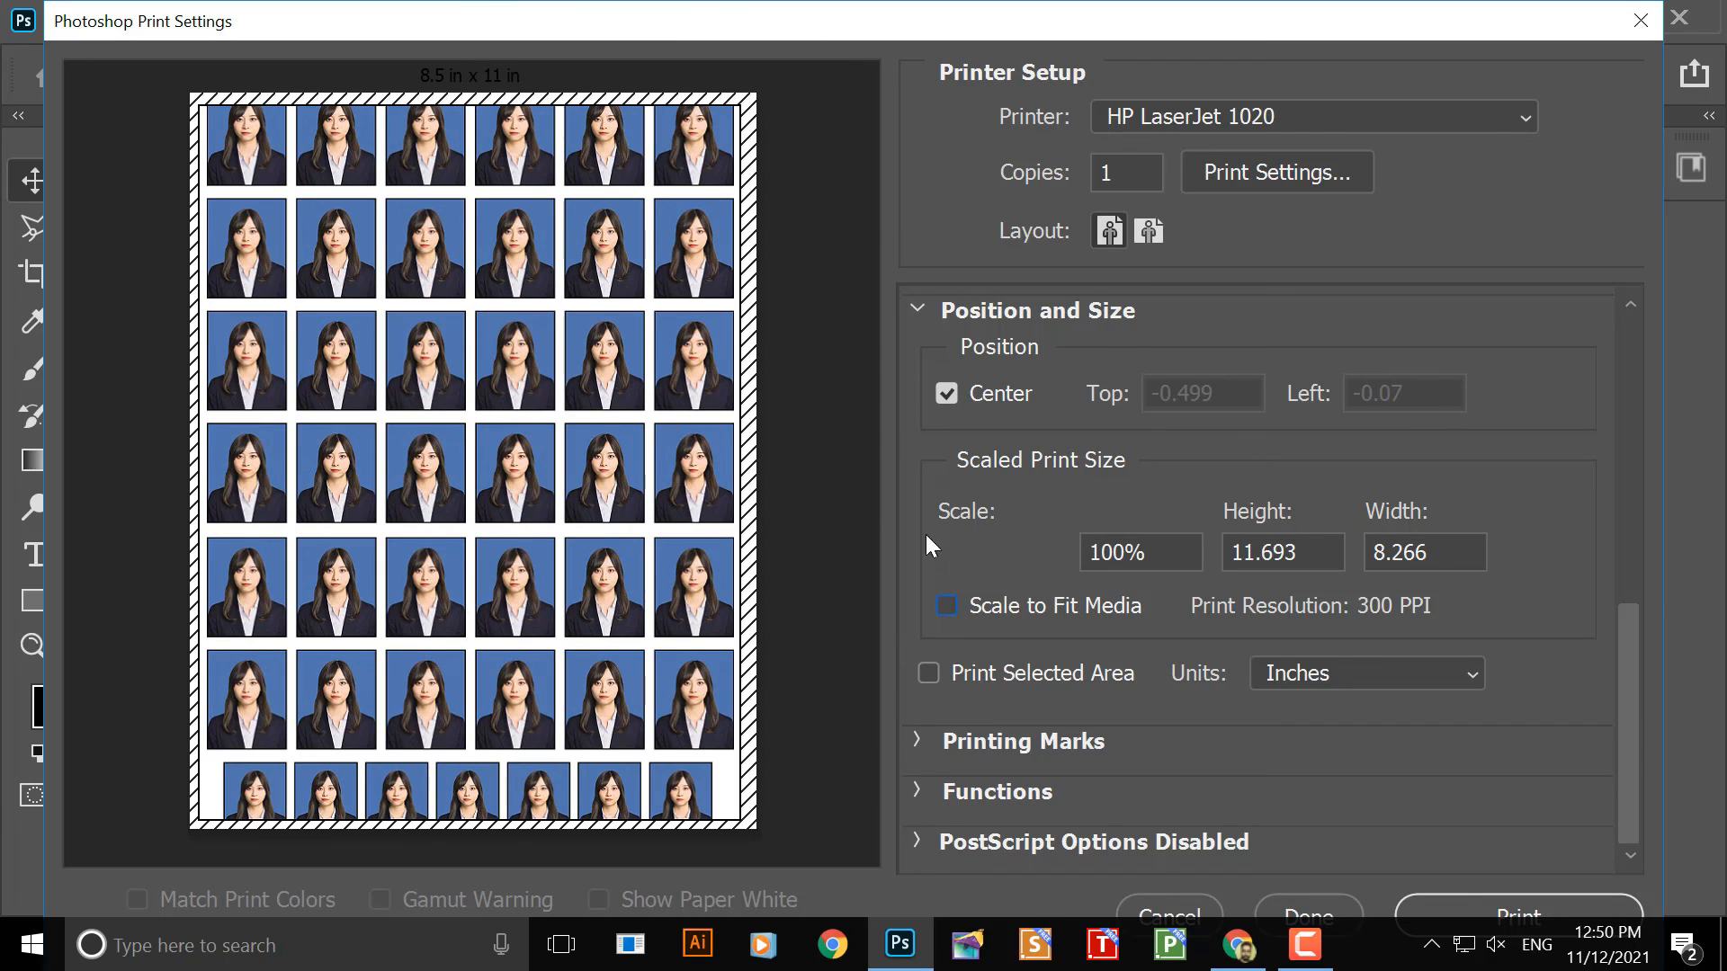
pyautogui.click(947, 605)
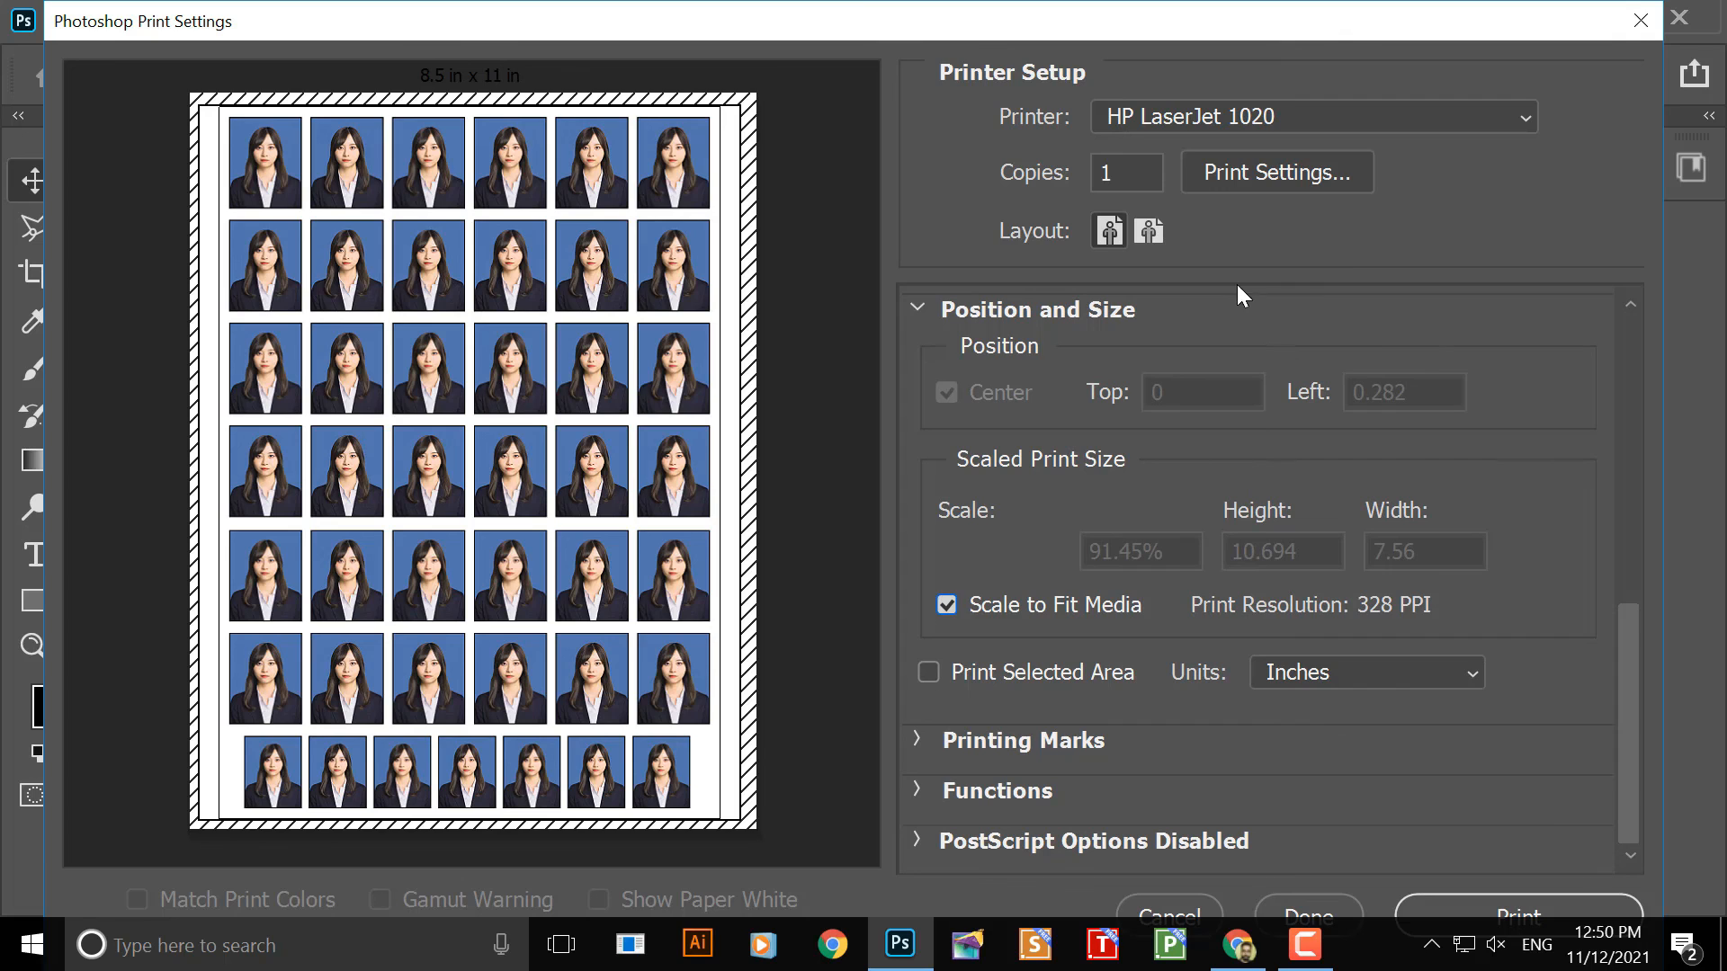
pyautogui.moveTo(1632, 638); pyautogui.dragTo(1630, 336)
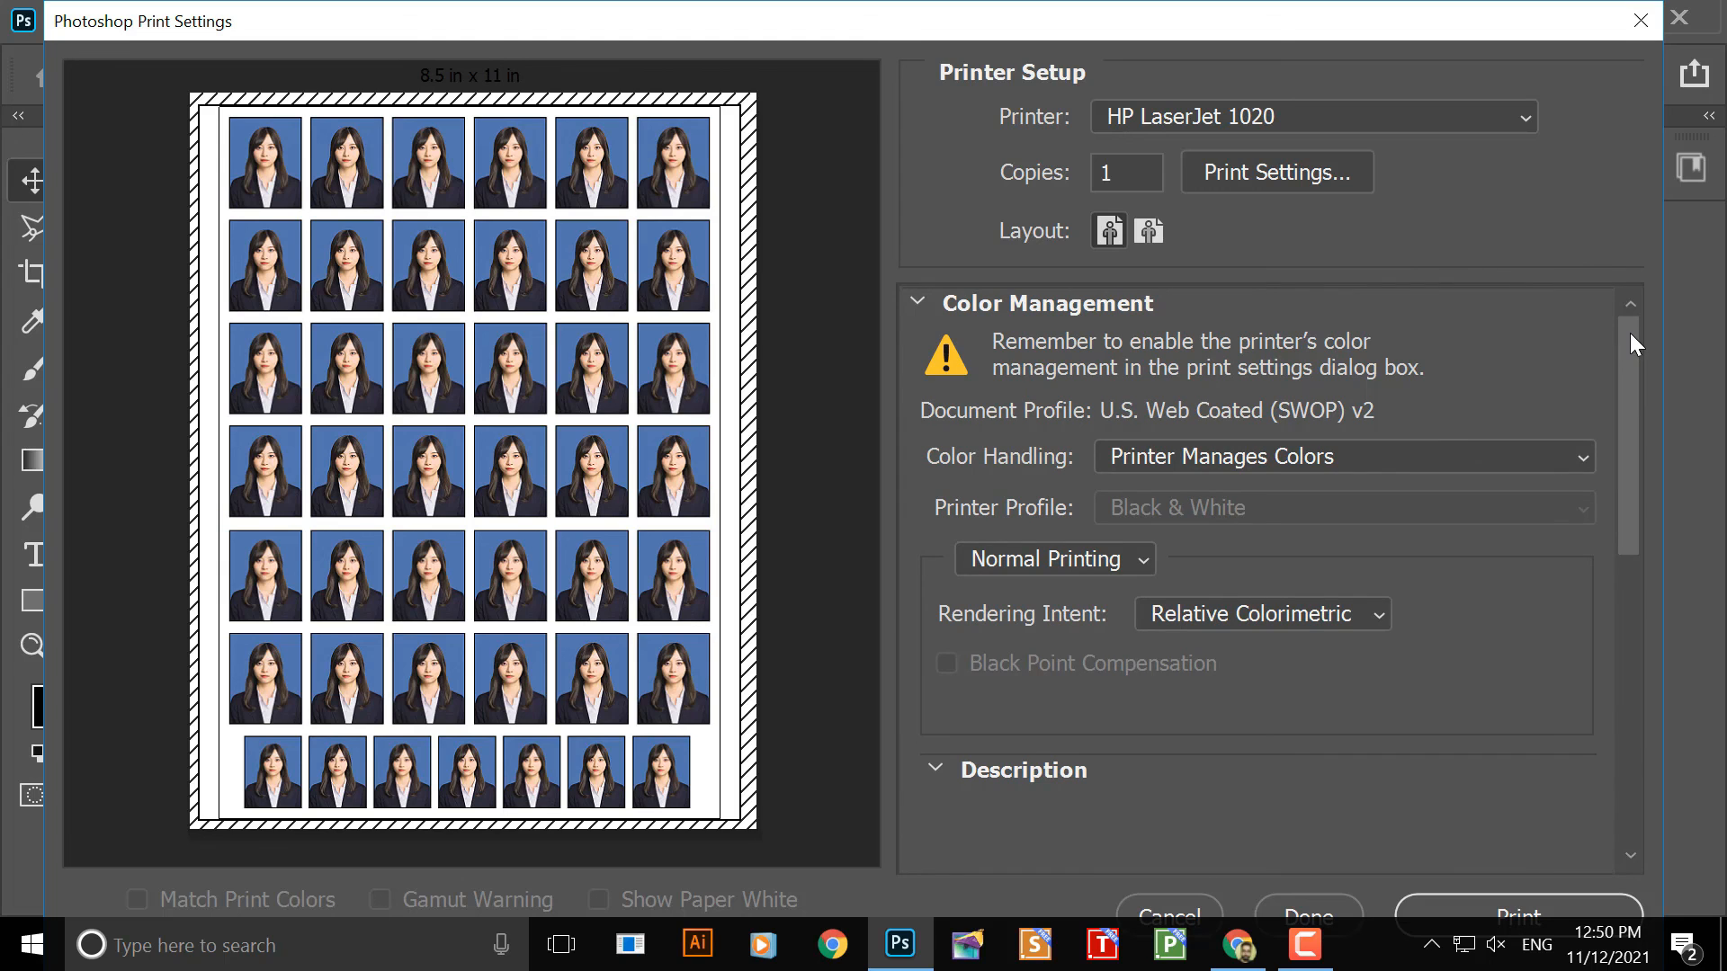
pyautogui.click(1640, 20)
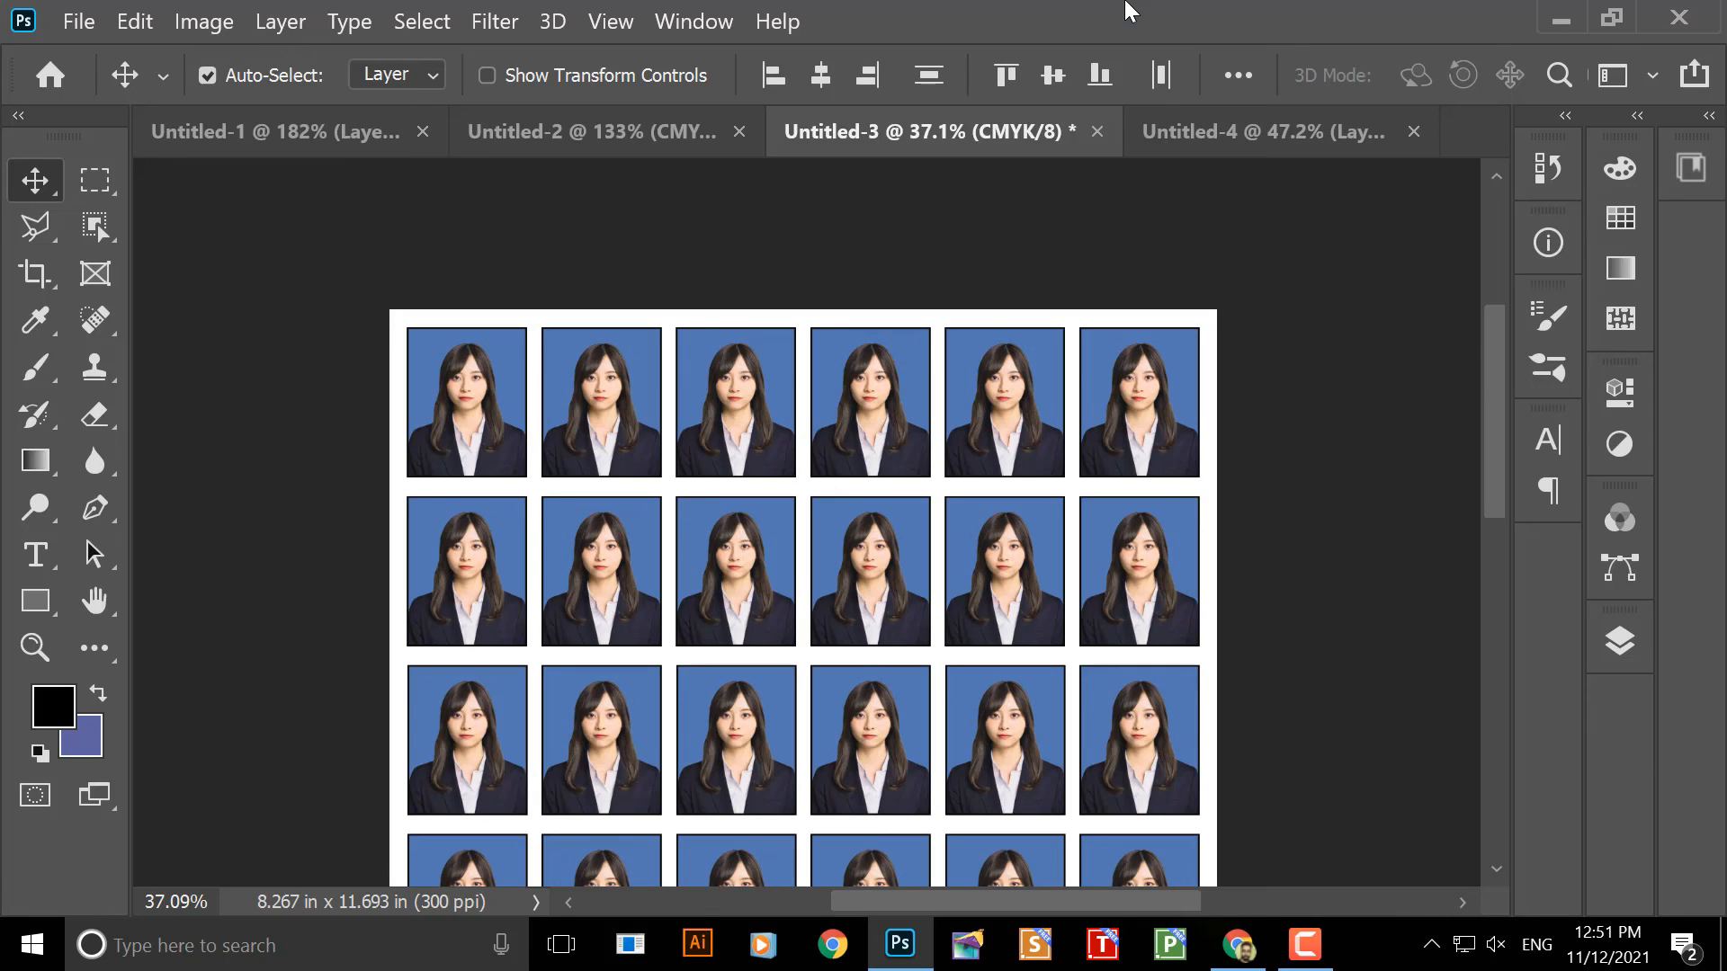
pyautogui.scroll(-5, 1006, 435)
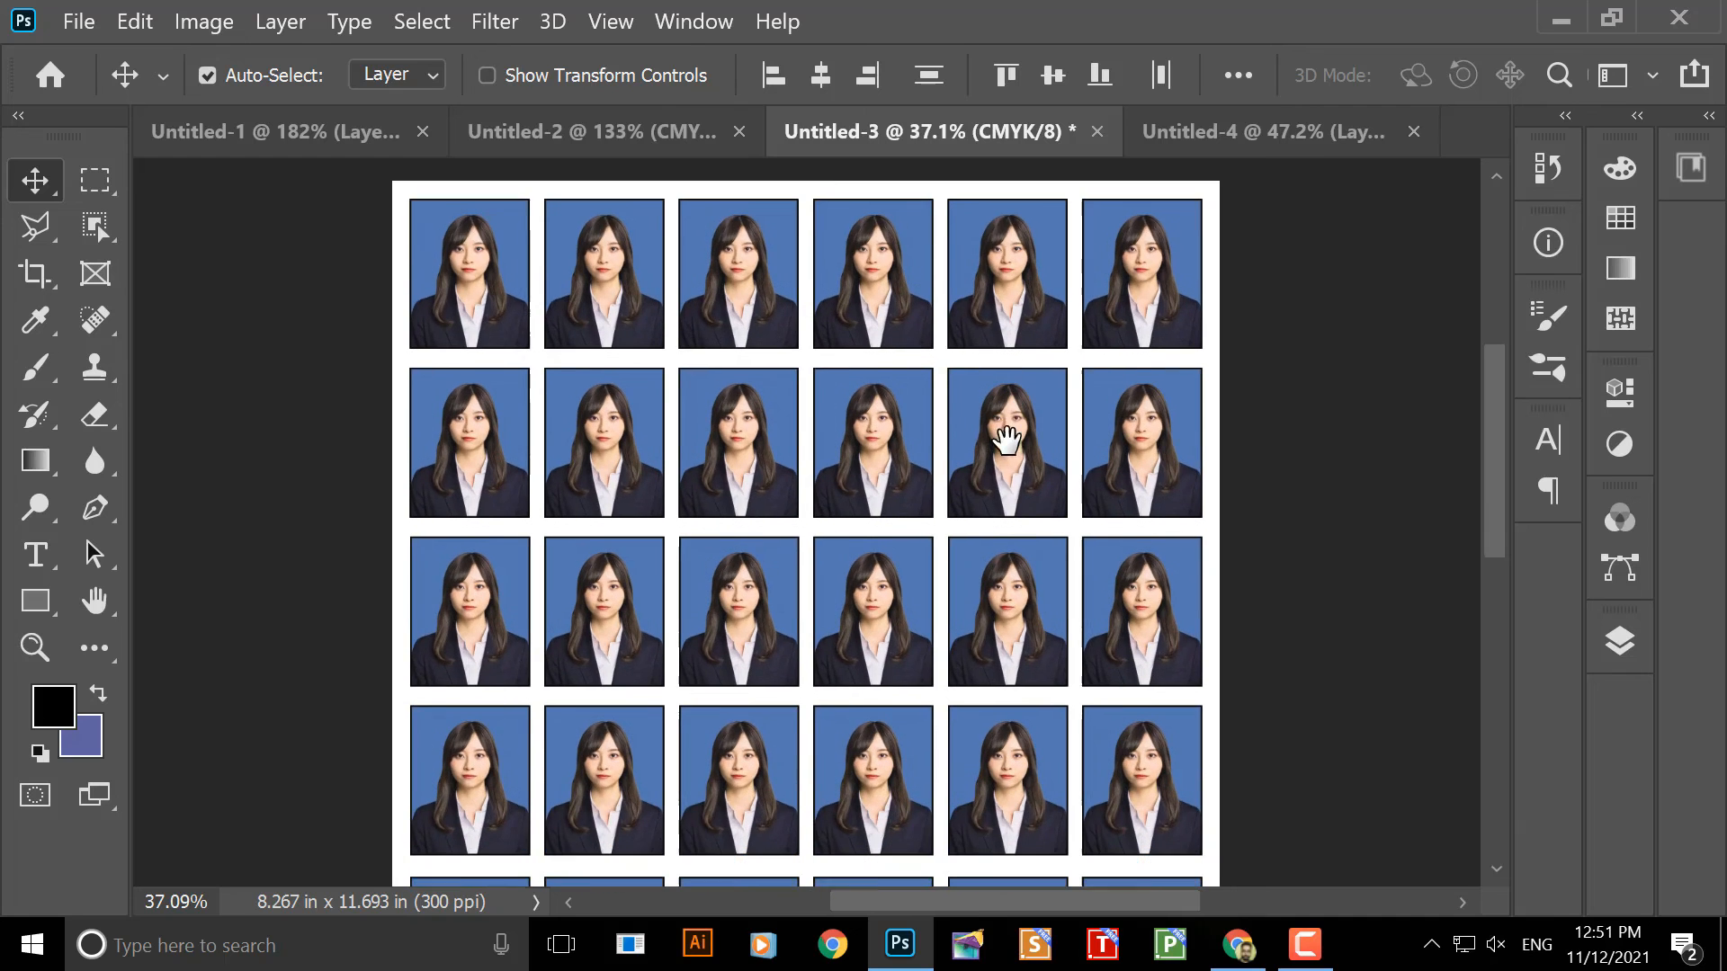
pyautogui.scroll(-5, 976, 544)
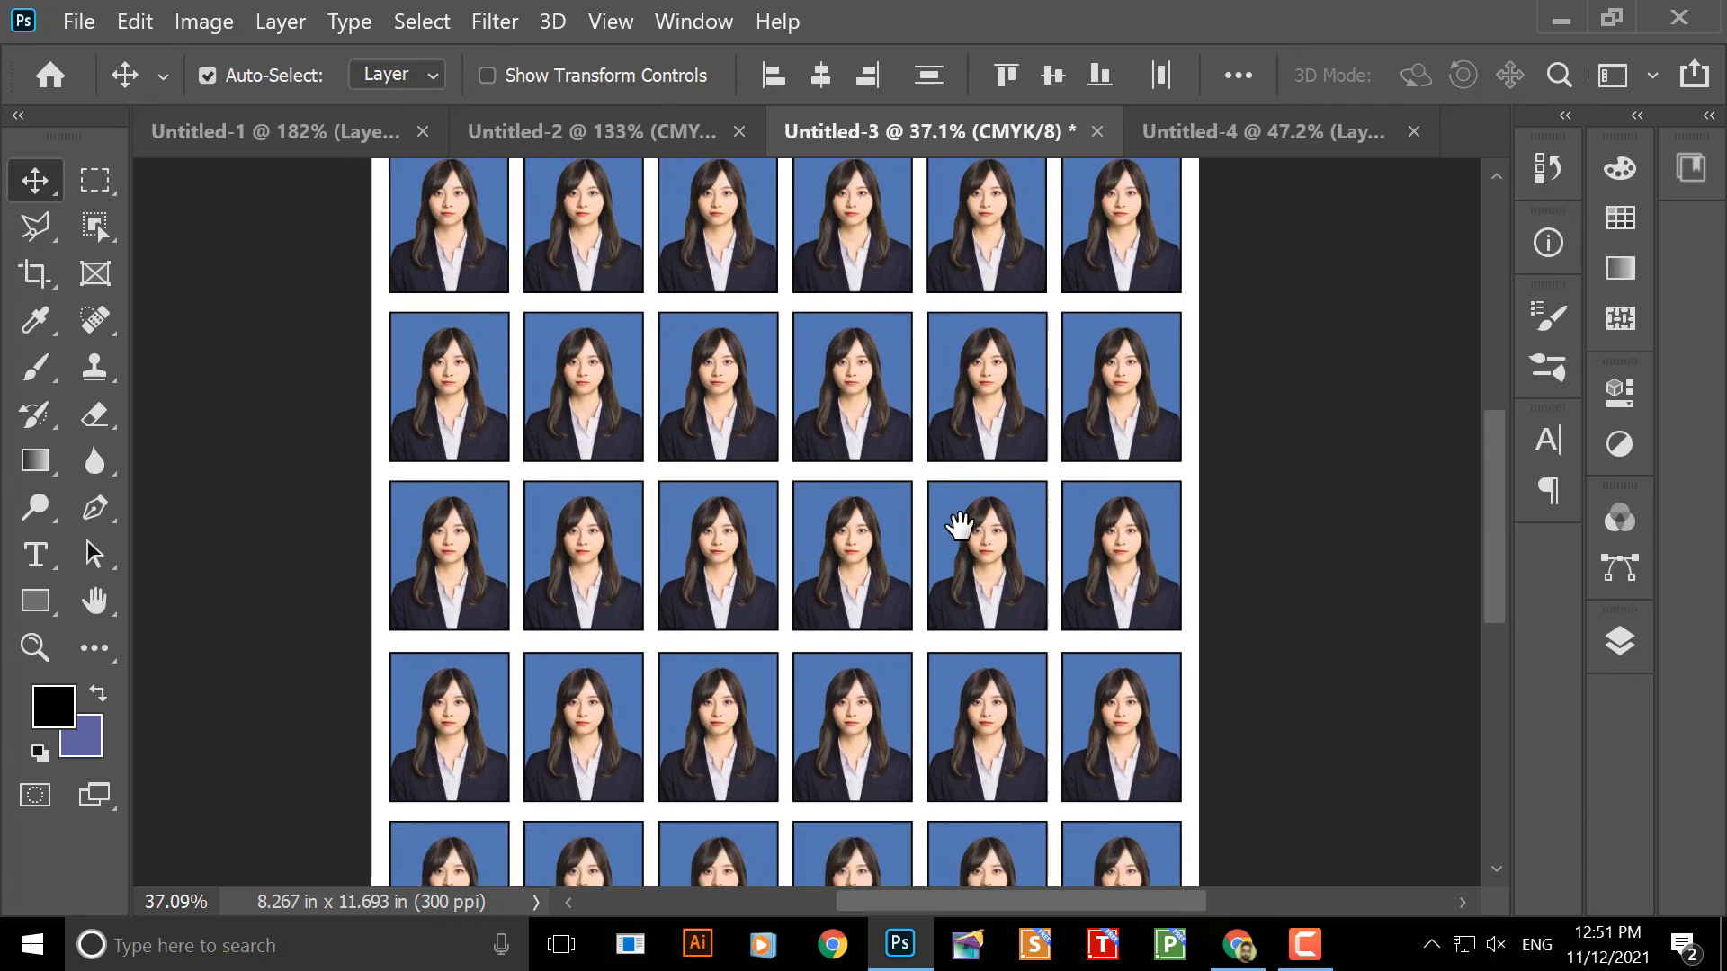
pyautogui.scroll(5, 958, 481)
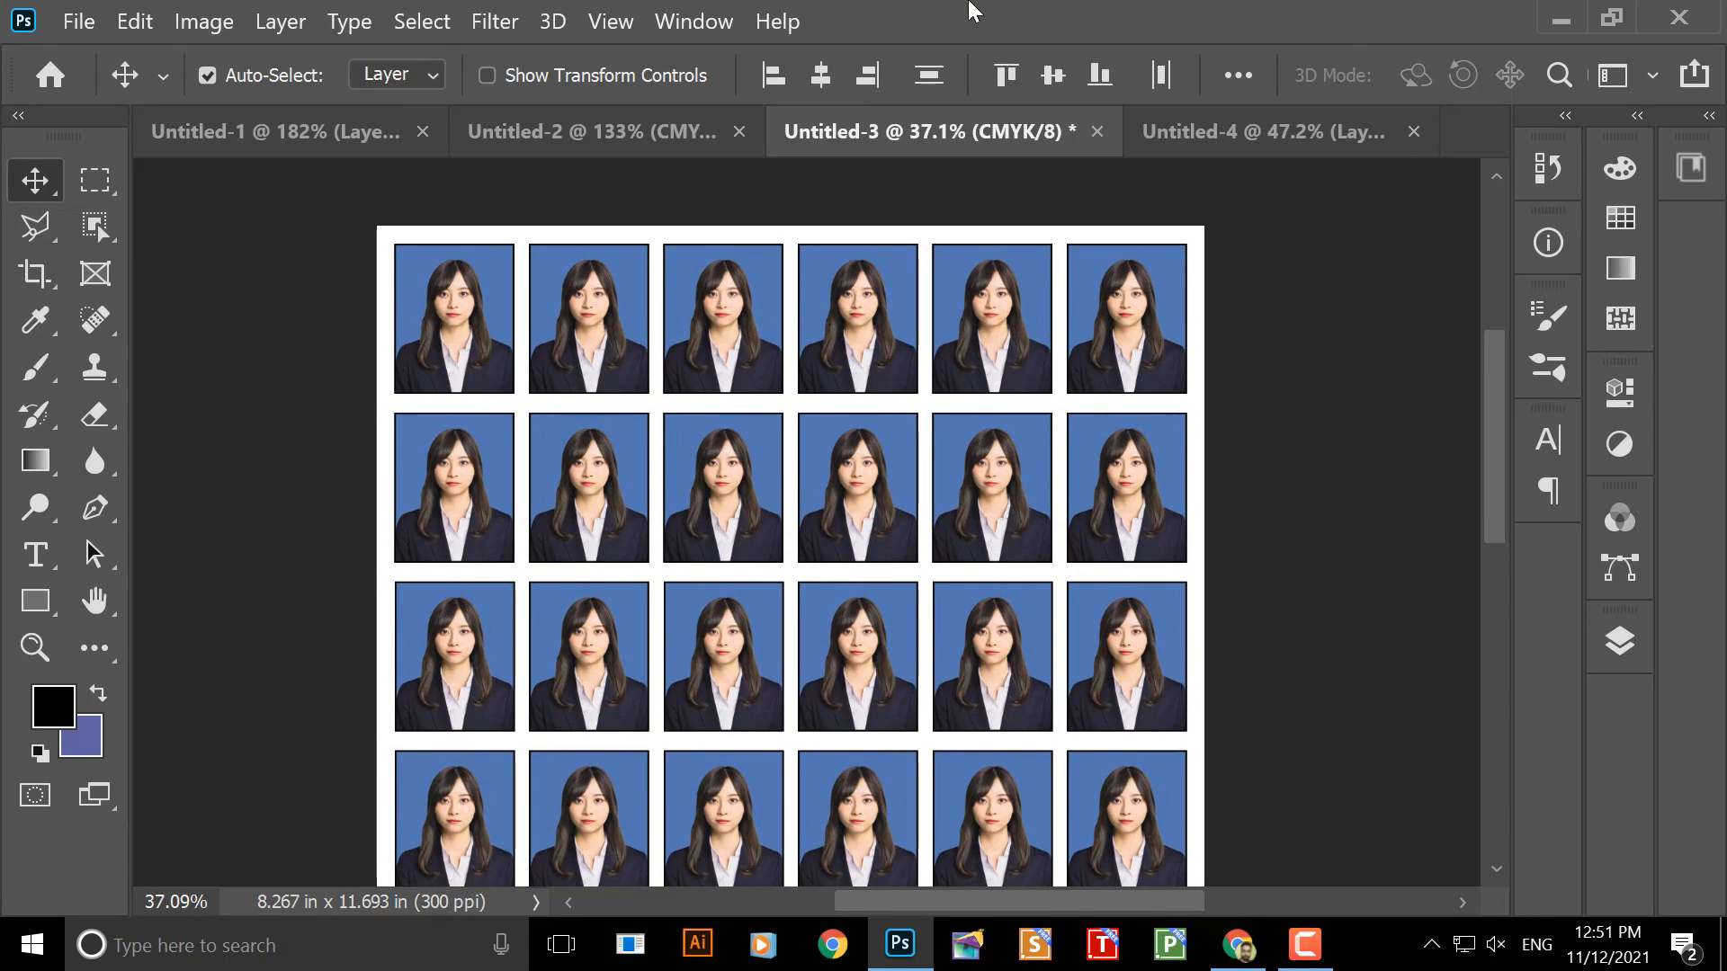
pyautogui.moveTo(932, 494); pyautogui.dragTo(956, 450)
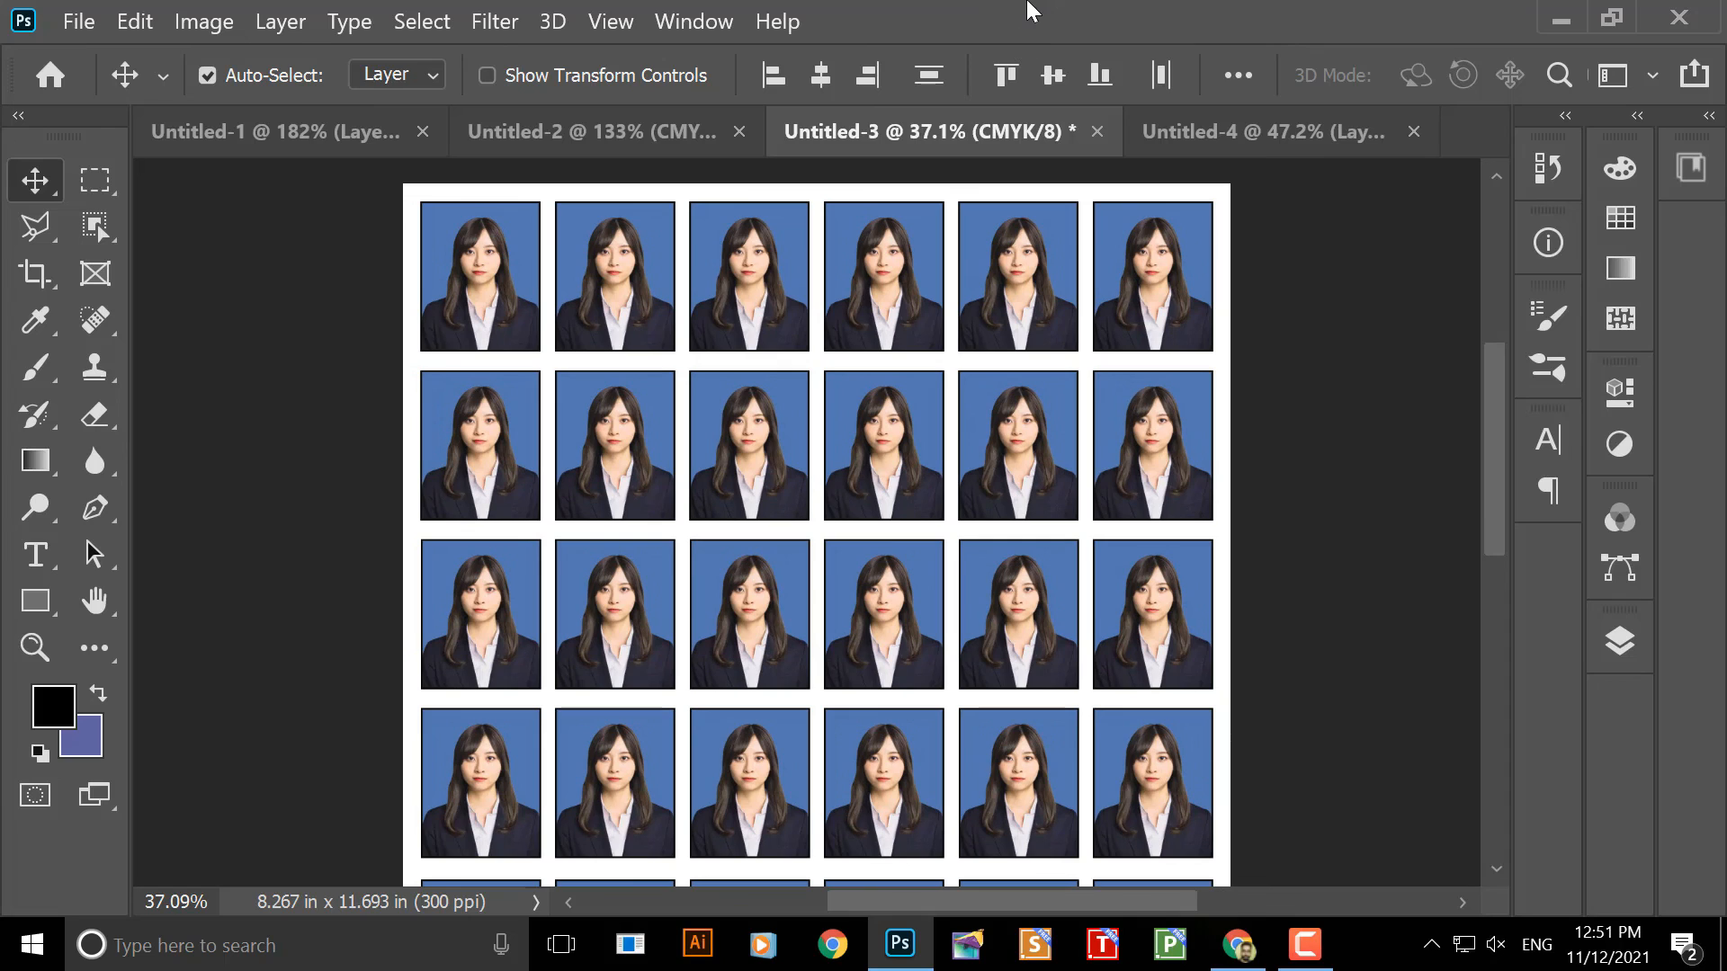